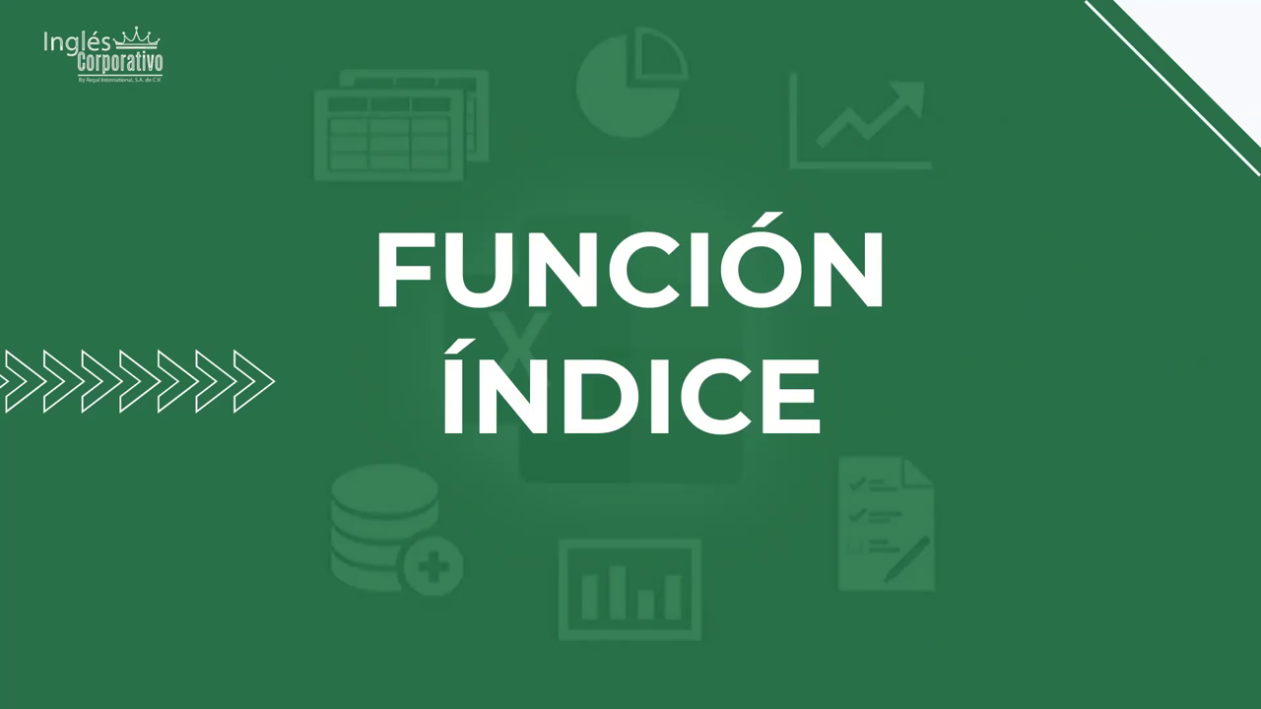
# Advance the slideshow from the FUNCIÓN ÍNDICE title to the slide explaining what INDICE does
pyautogui.click(684, 368)
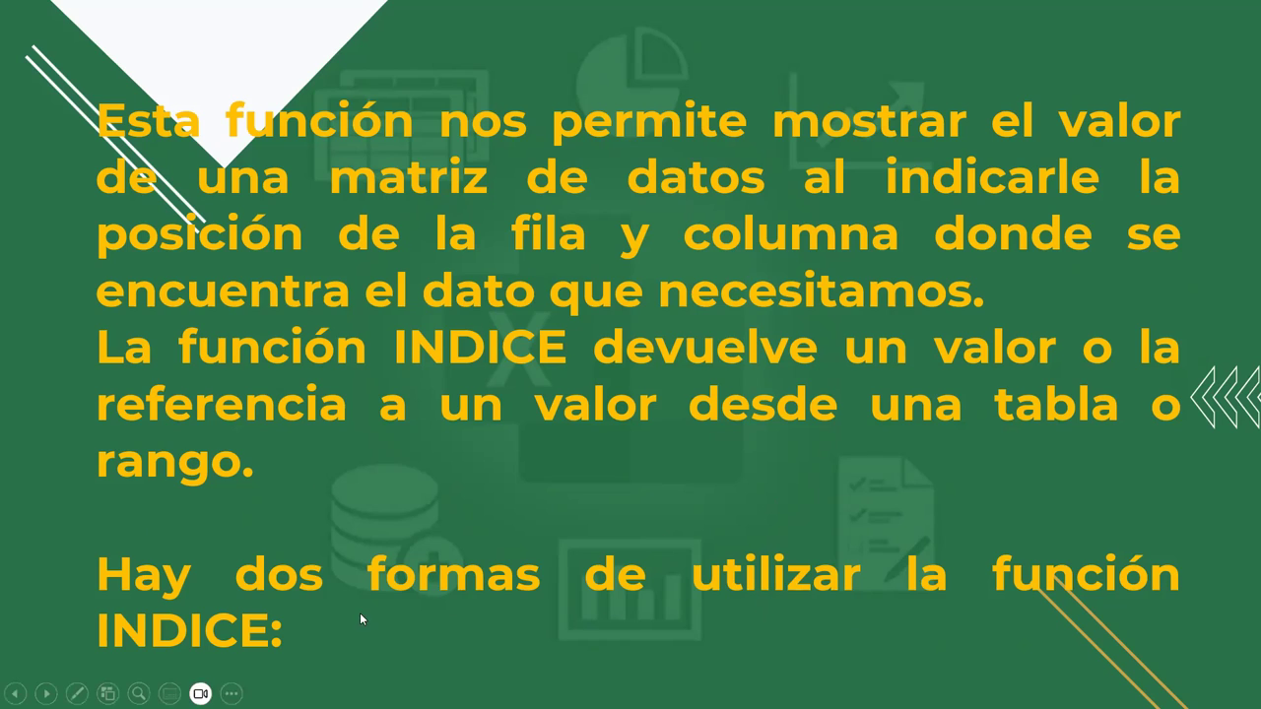
# Advance the slideshow to the 'Forma de matriz' slide describing INDICE's array form
pyautogui.click(459, 465)
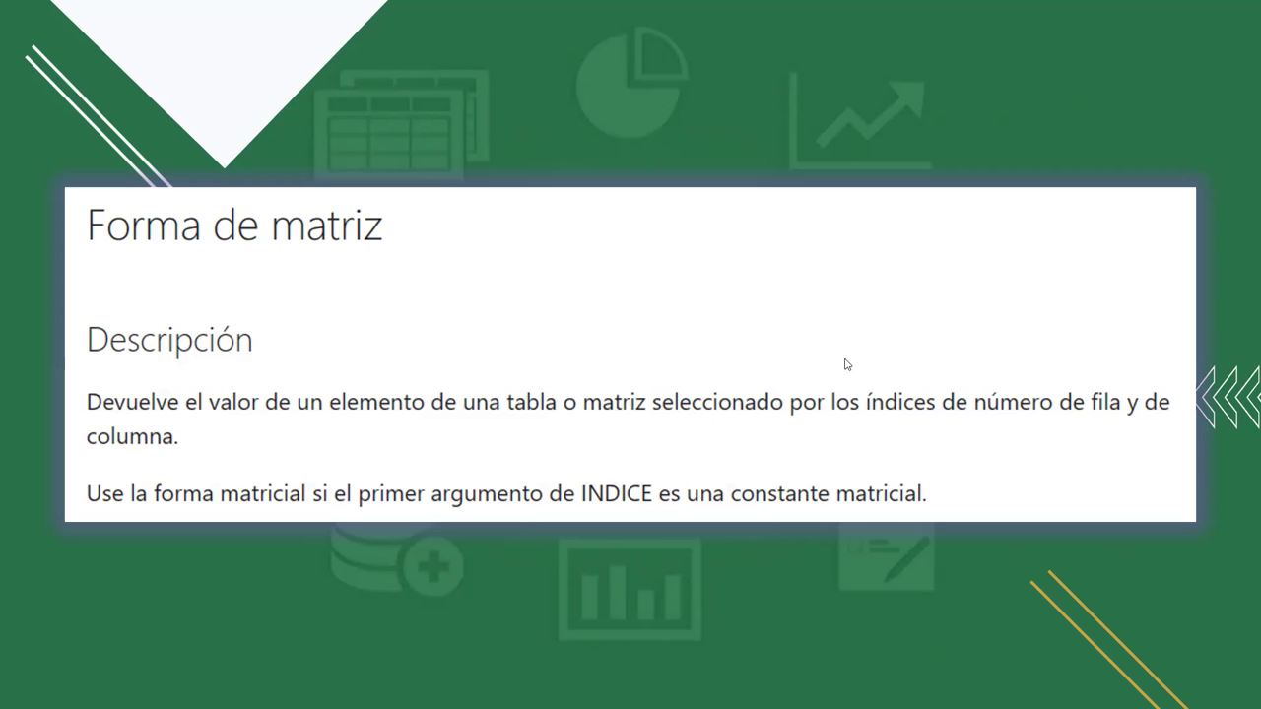
# Advance to the 'Sintaxis' slide showing INDICE(matriz; núm_fila; [núm_columna]) and its arguments
pyautogui.click(621, 327)
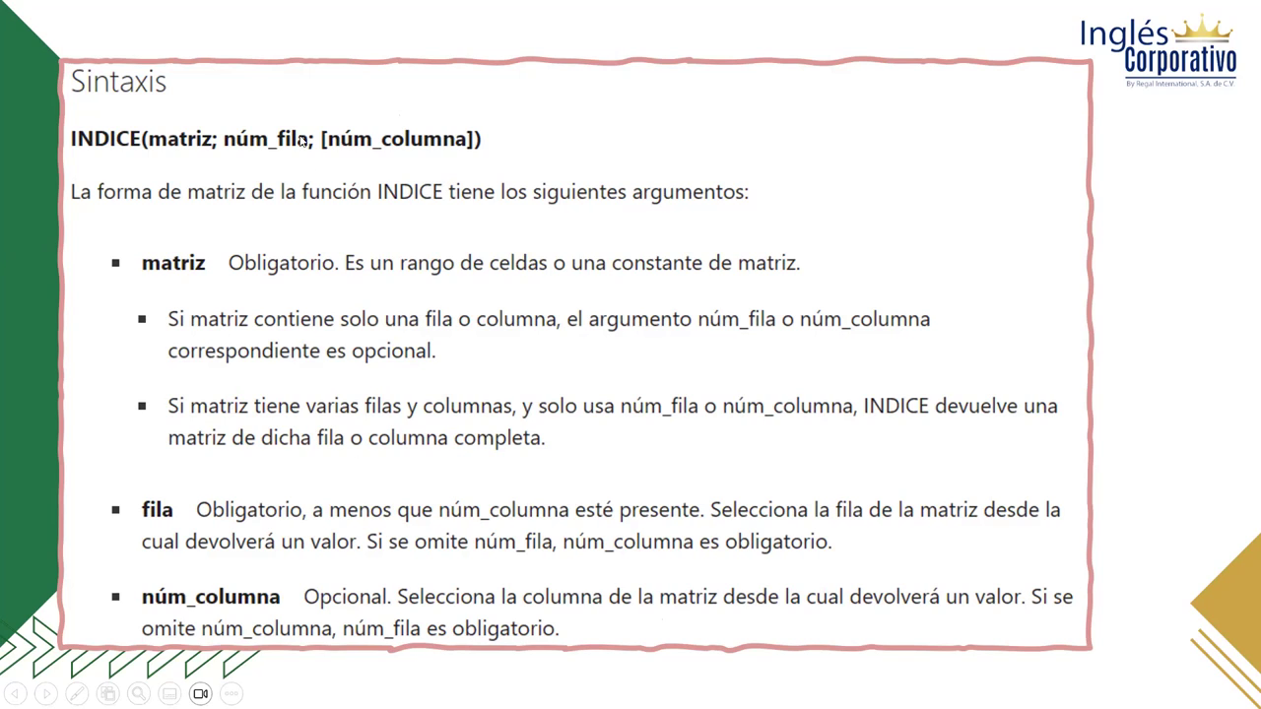
# Advance to the 'Forma de referencia' slide with the reference-form syntax and arguments
pyautogui.click(895, 266)
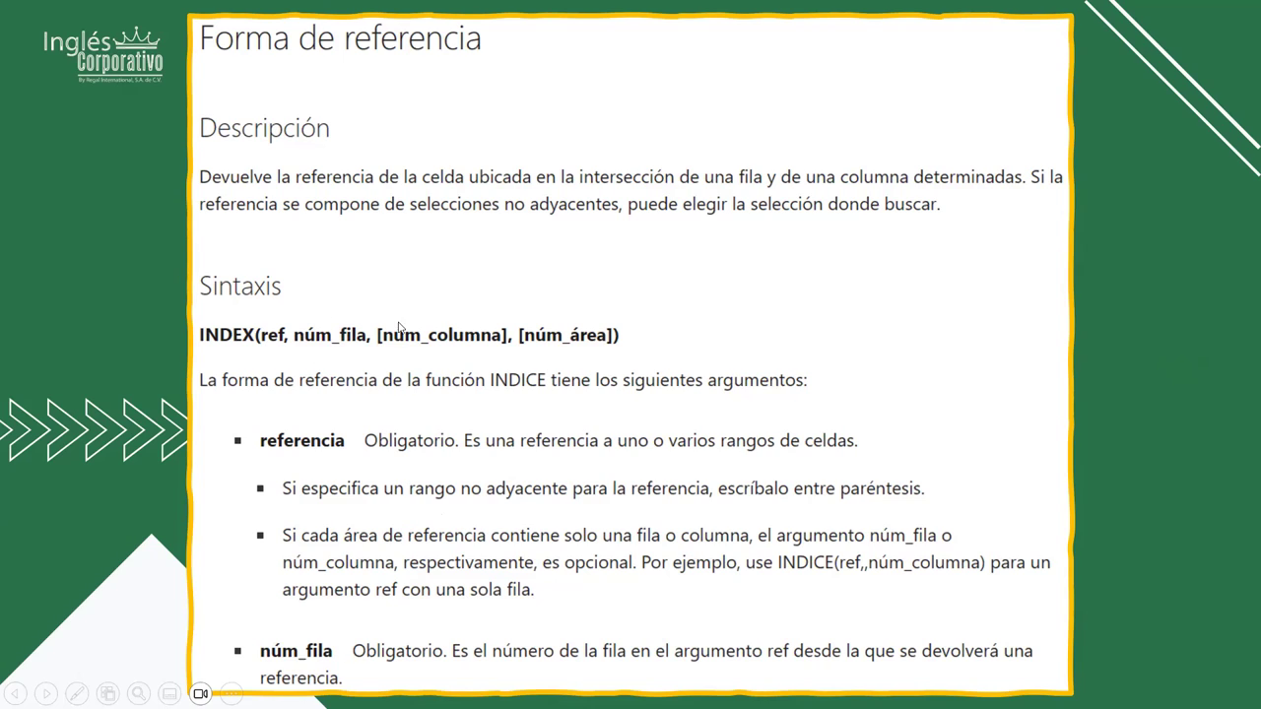
# Advance past the núm_columna and núm_área descriptions to the Ejemplos slide
pyautogui.click(754, 505)
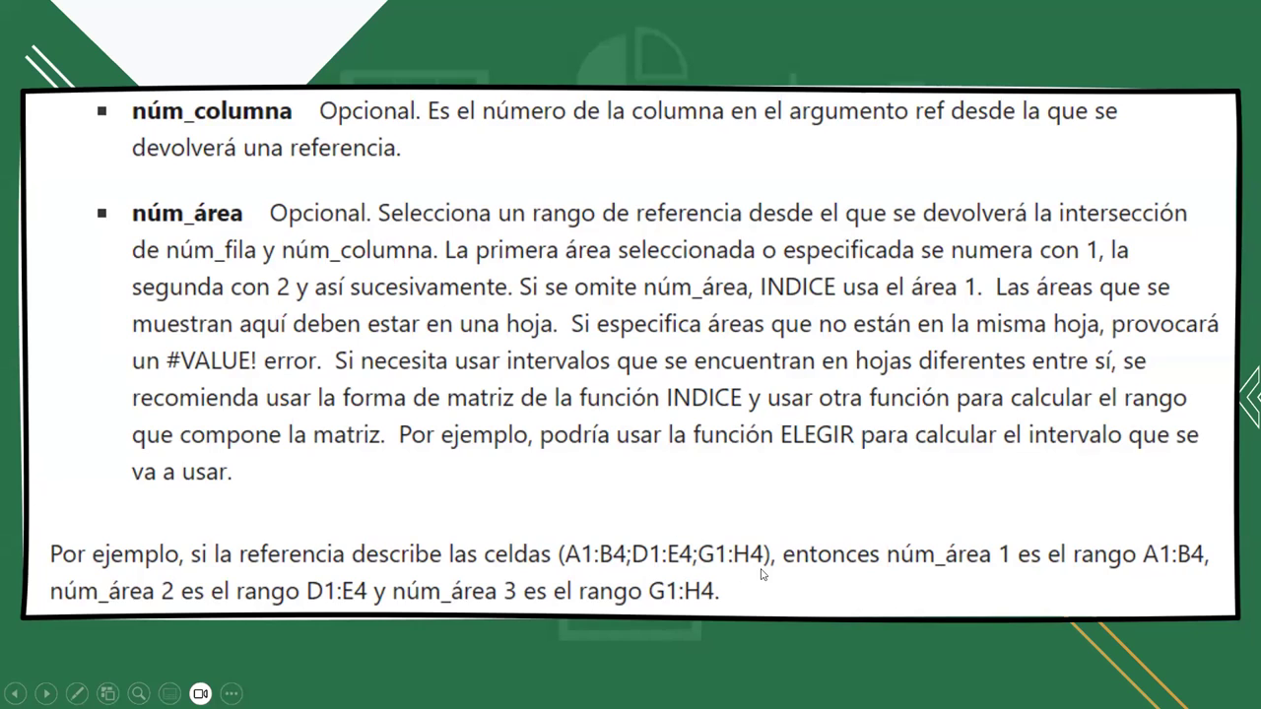
pyautogui.click(734, 516)
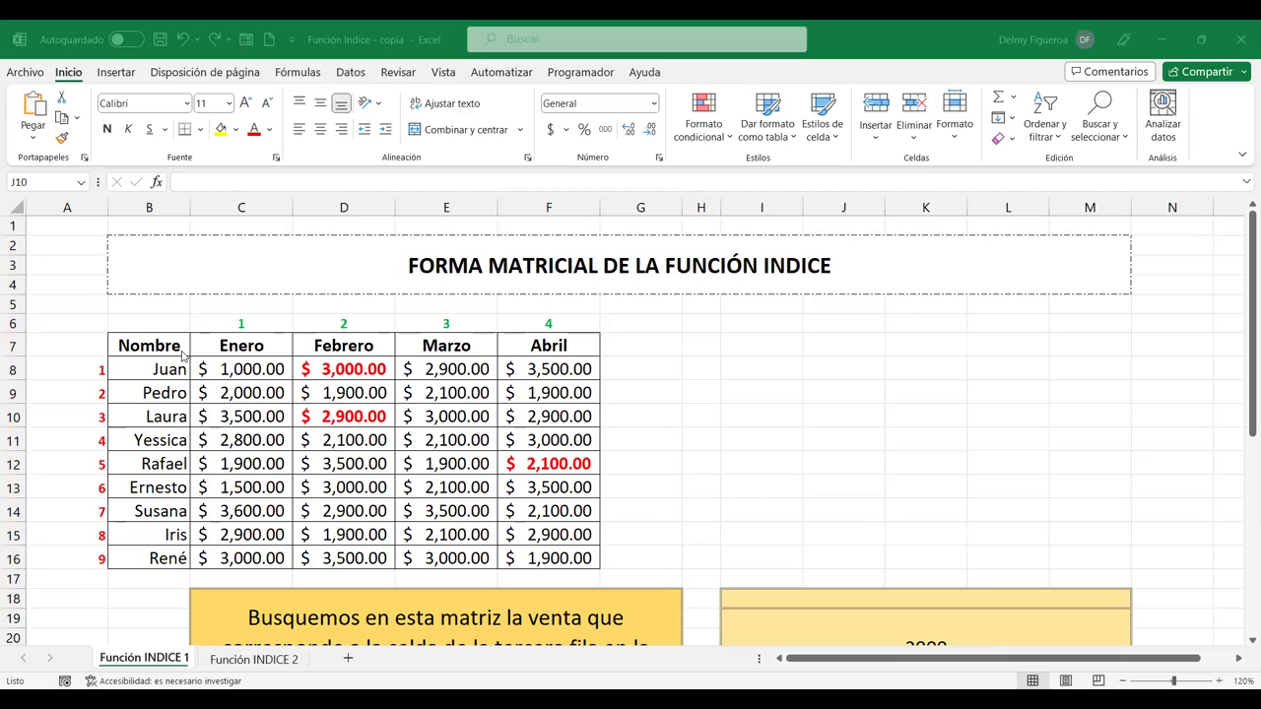
# Highlight the B7:F16 sales table, the Enero–Abril headers, column numbers 1–4 and row numbers 1–9
pyautogui.moveTo(410, 388); pyautogui.dragTo(548, 558)
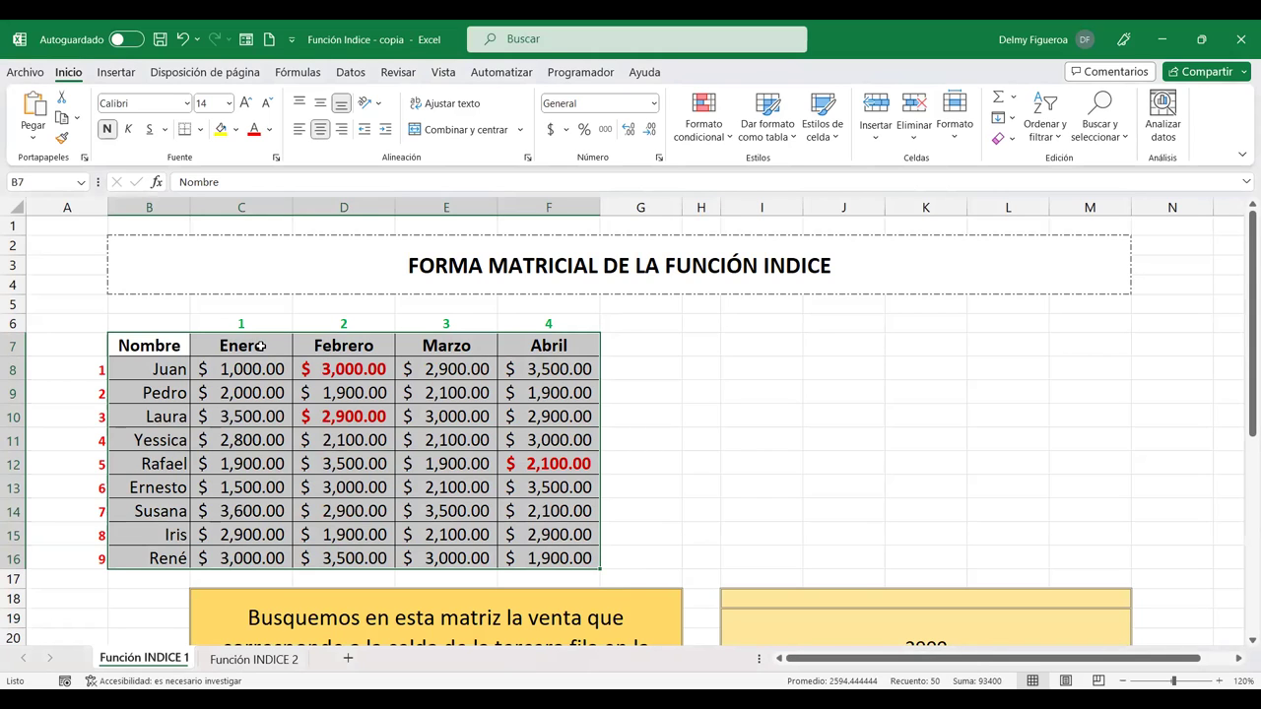
pyautogui.moveTo(266, 343); pyautogui.dragTo(552, 346)
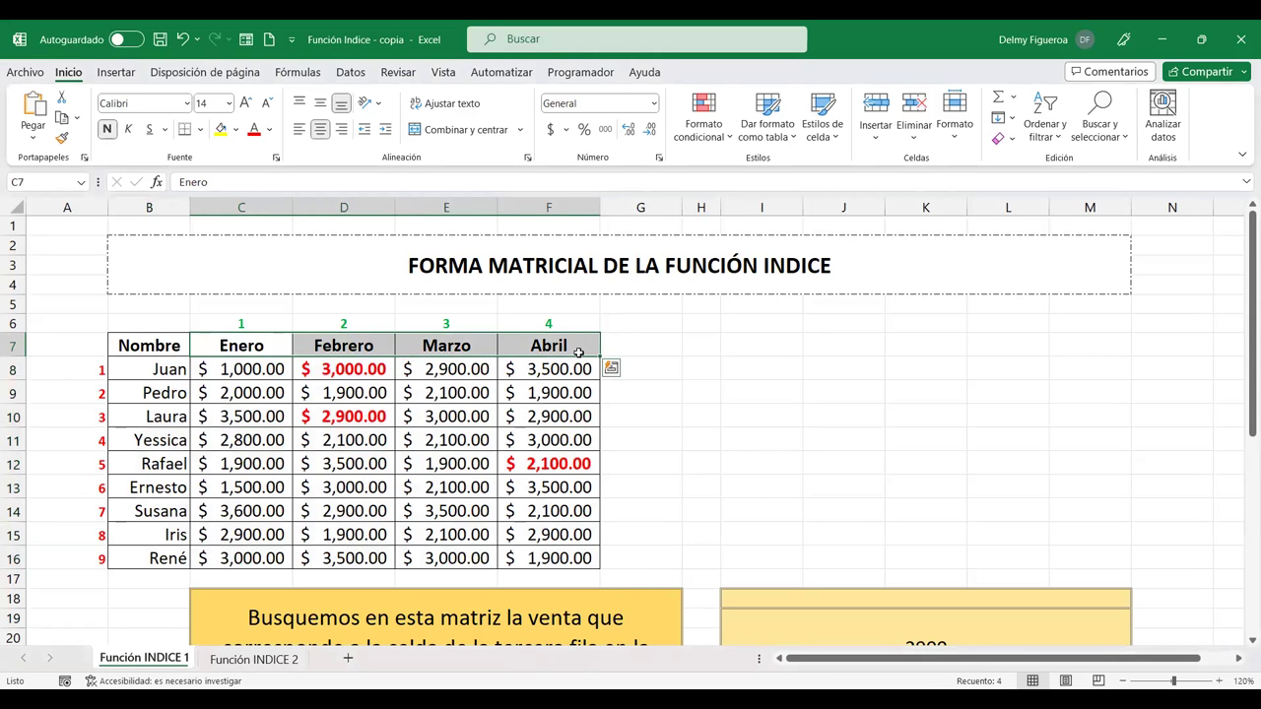
pyautogui.moveTo(273, 323); pyautogui.dragTo(552, 324)
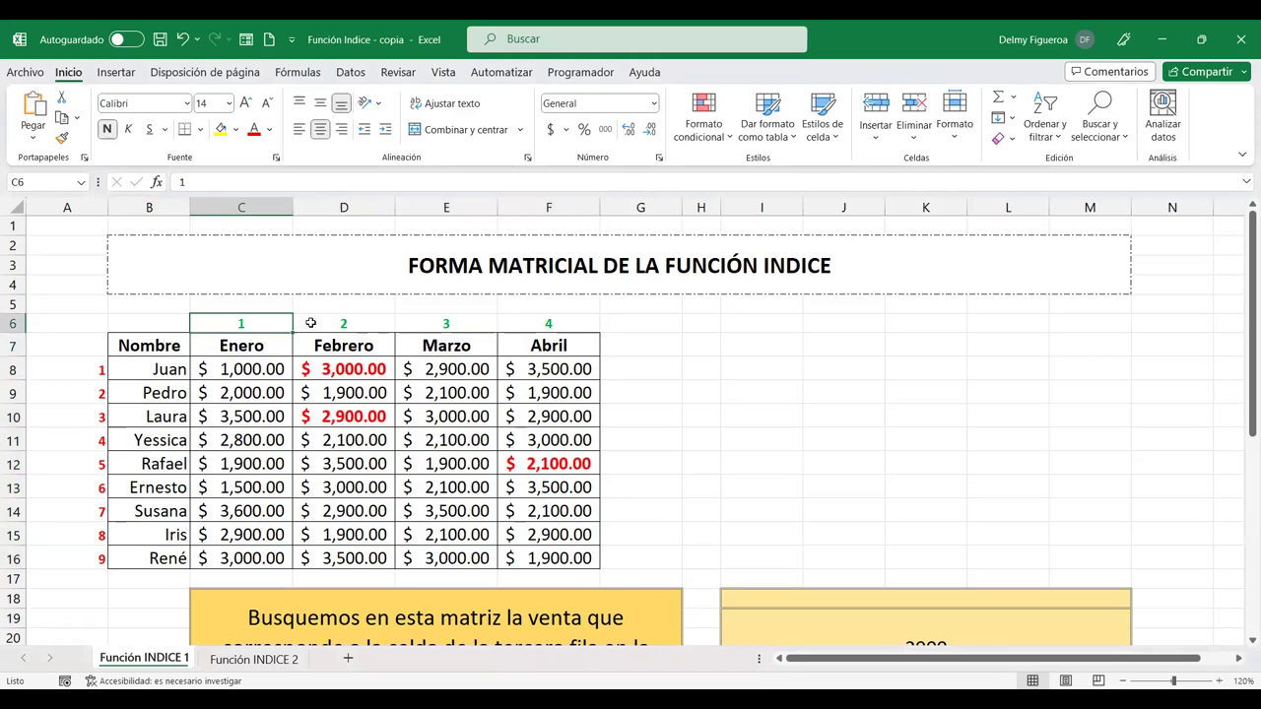
pyautogui.moveTo(91, 370); pyautogui.dragTo(93, 557)
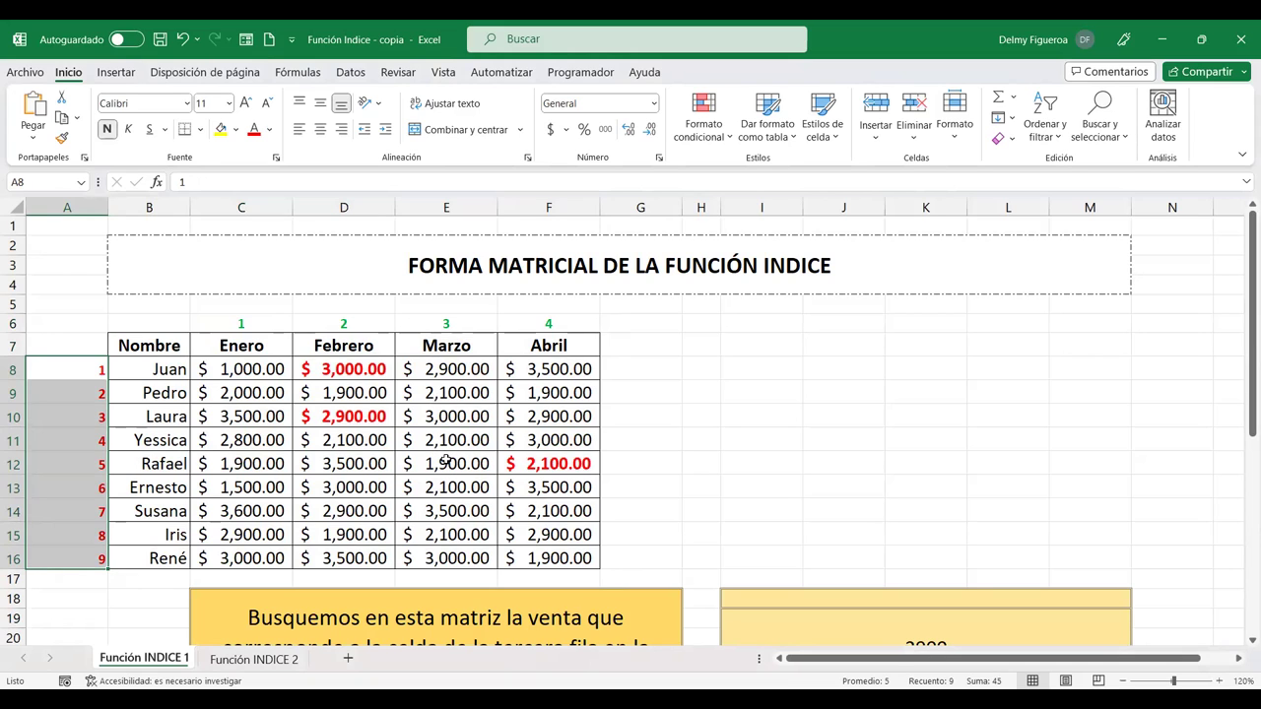
pyautogui.click(447, 462)
pyautogui.moveTo(284, 321); pyautogui.dragTo(549, 323)
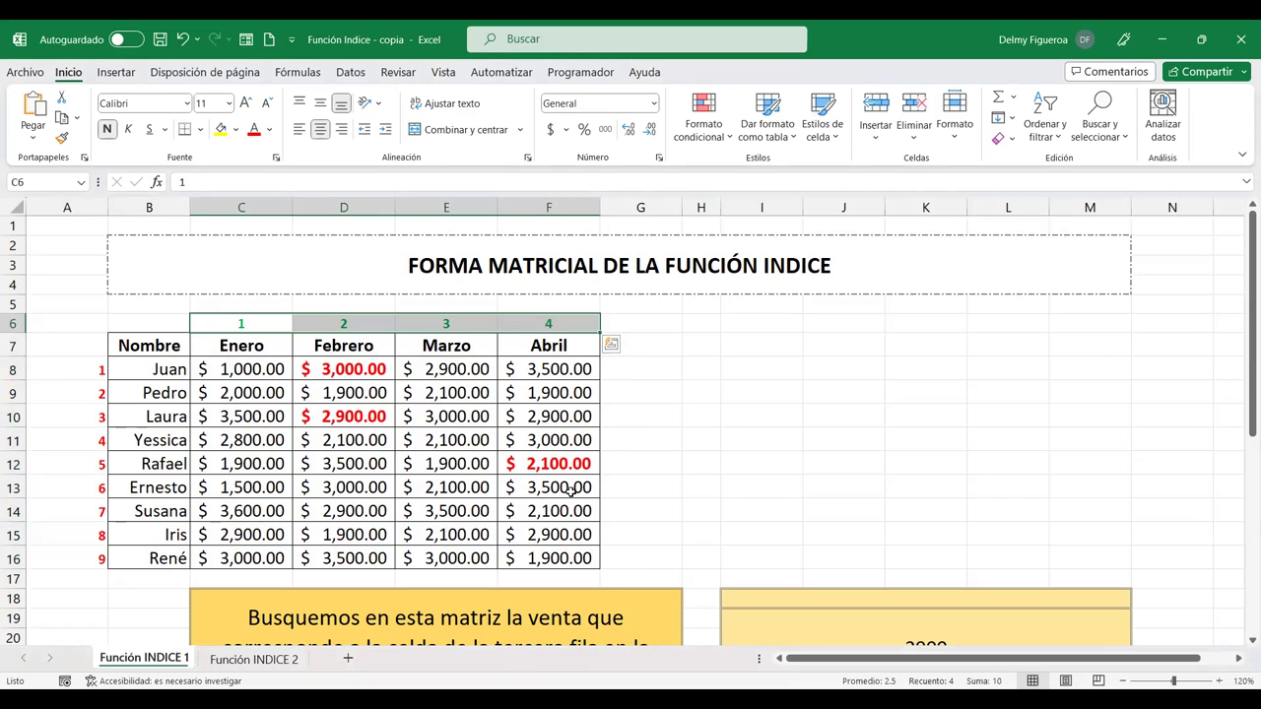
pyautogui.click(261, 355)
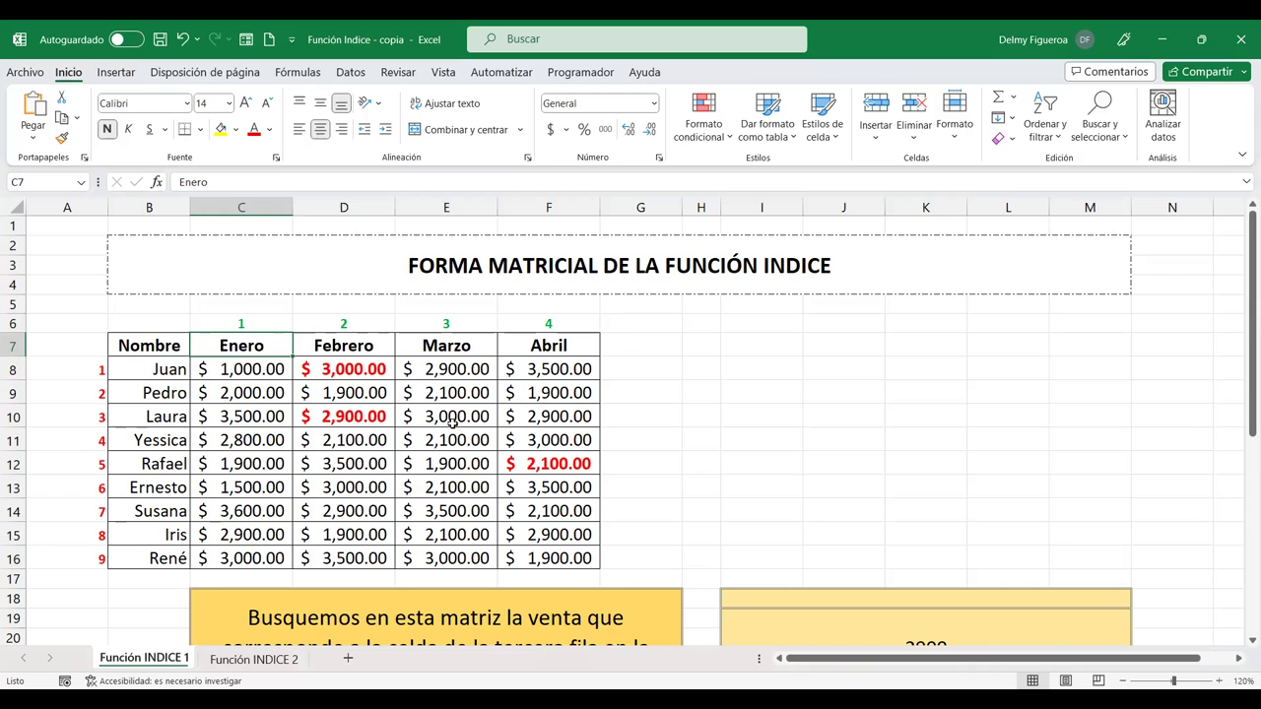
# Select row 10, Laura's row, as the third row of the sales data
pyautogui.scroll(-1, 554, 456)
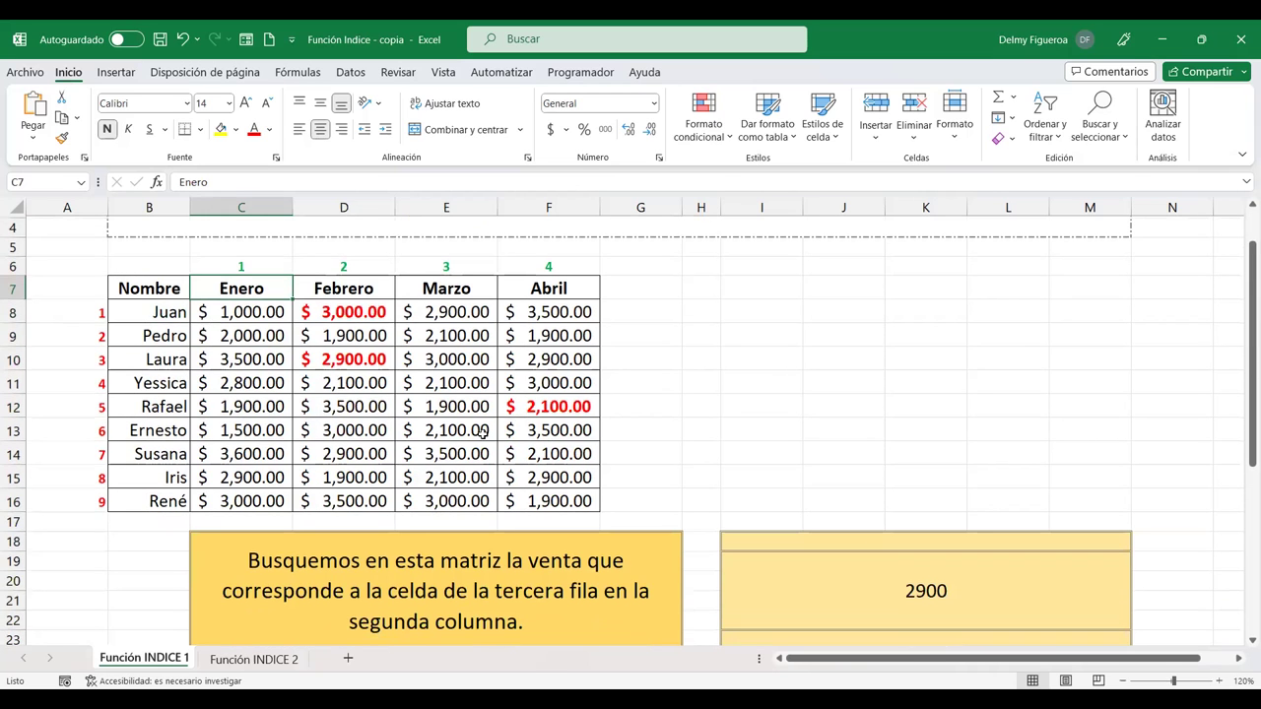
pyautogui.scroll(-1, 483, 434)
pyautogui.scroll(-1, 482, 433)
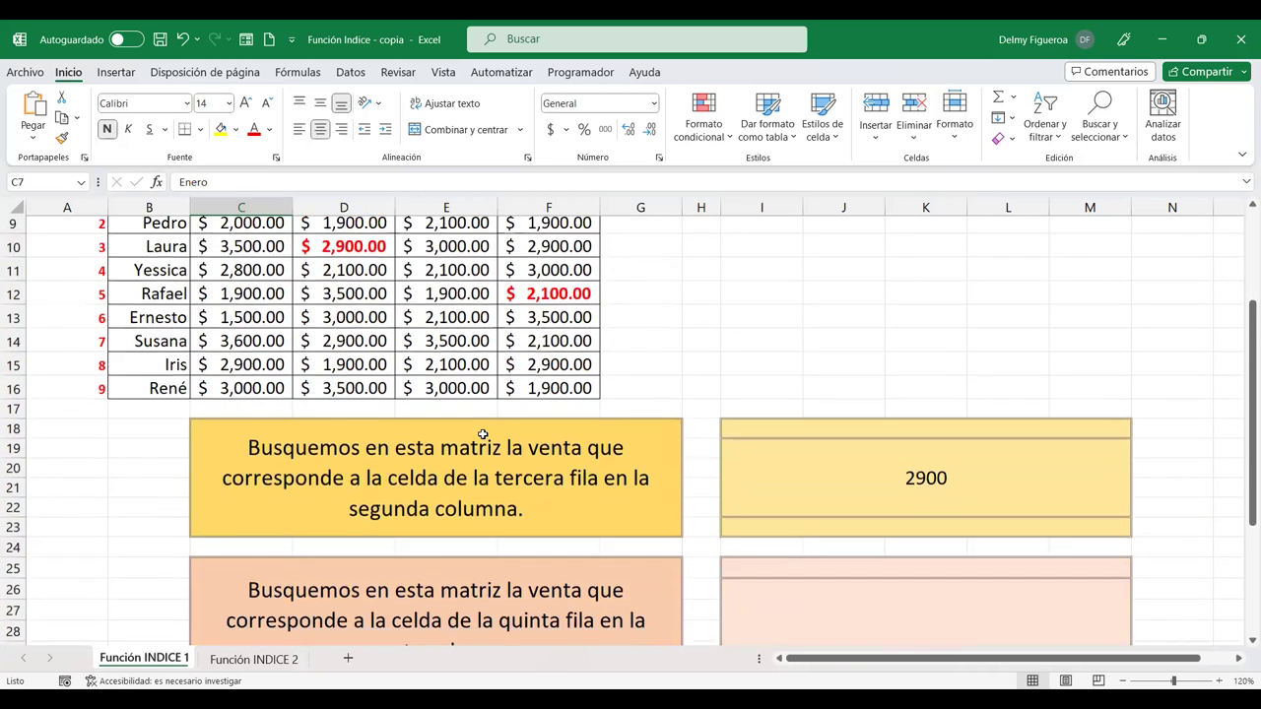
pyautogui.scroll(-1, 483, 434)
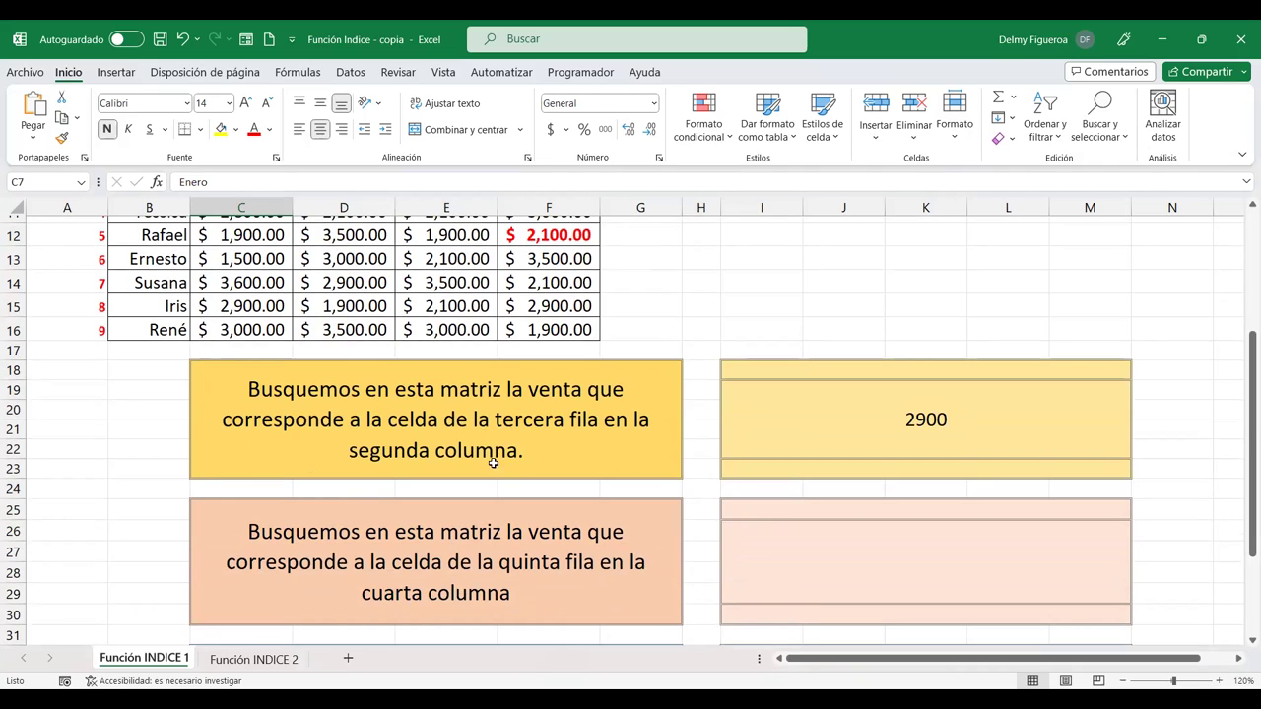
pyautogui.scroll(1, 578, 438)
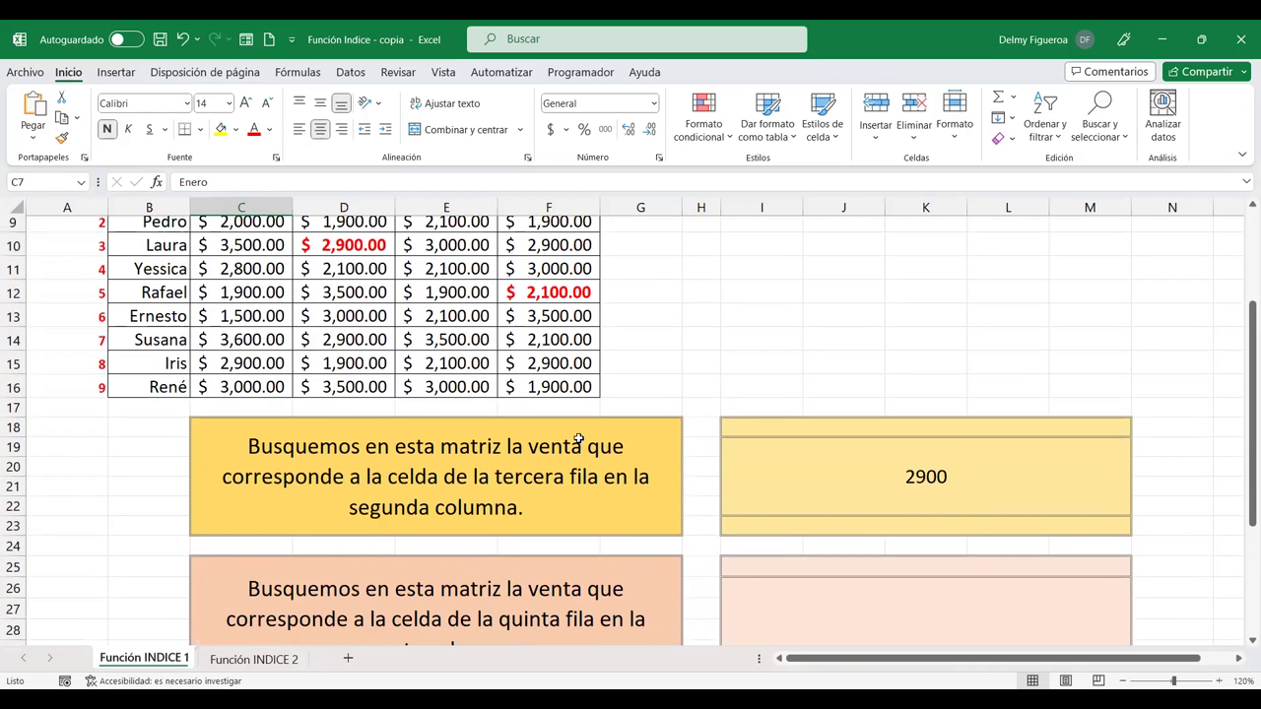
pyautogui.scroll(1, 121, 268)
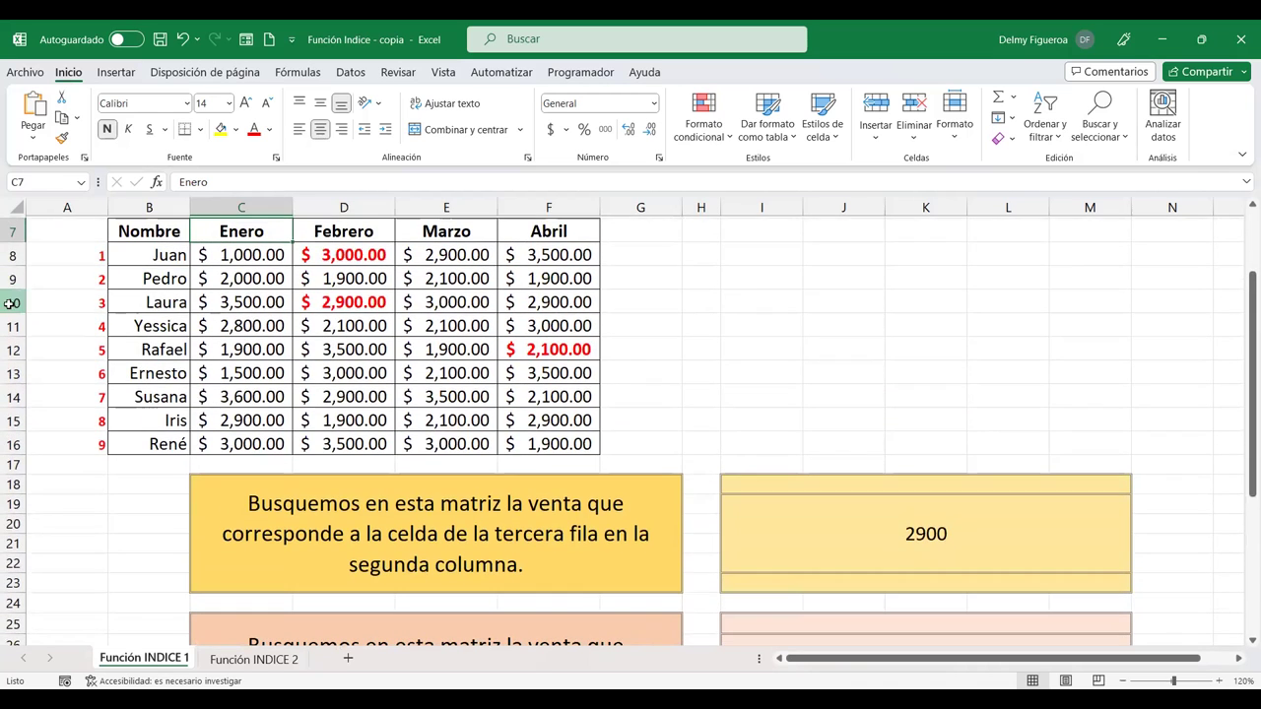
pyautogui.click(10, 303)
# Select column D (Febrero), then the answer cell holding 2900
pyautogui.scroll(1, 529, 446)
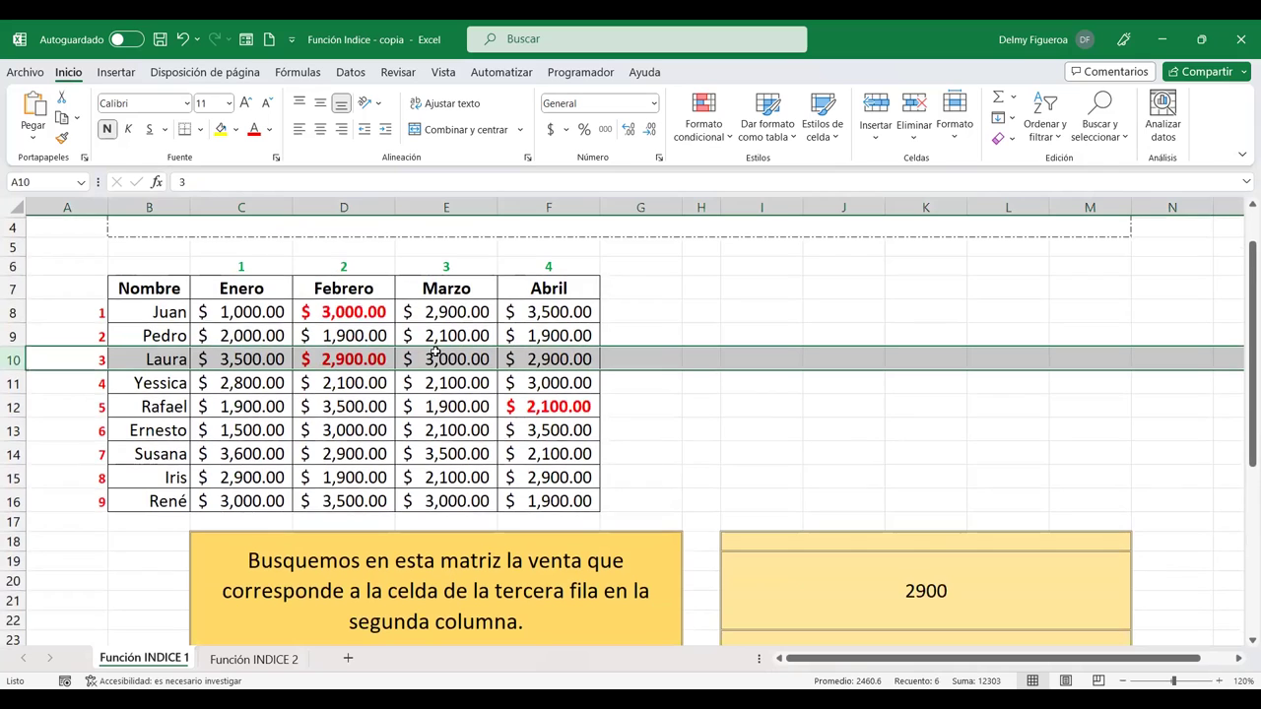
pyautogui.scroll(1, 364, 198)
pyautogui.click(364, 202)
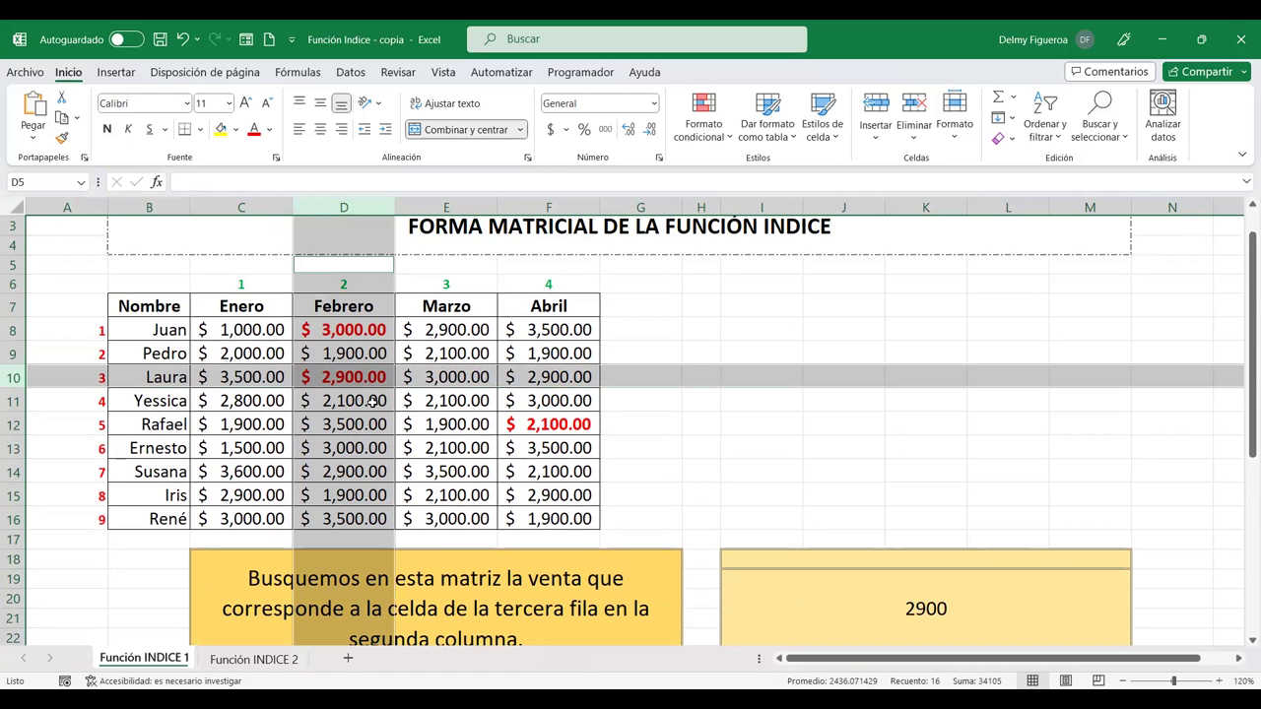
pyautogui.scroll(-1, 1242, 558)
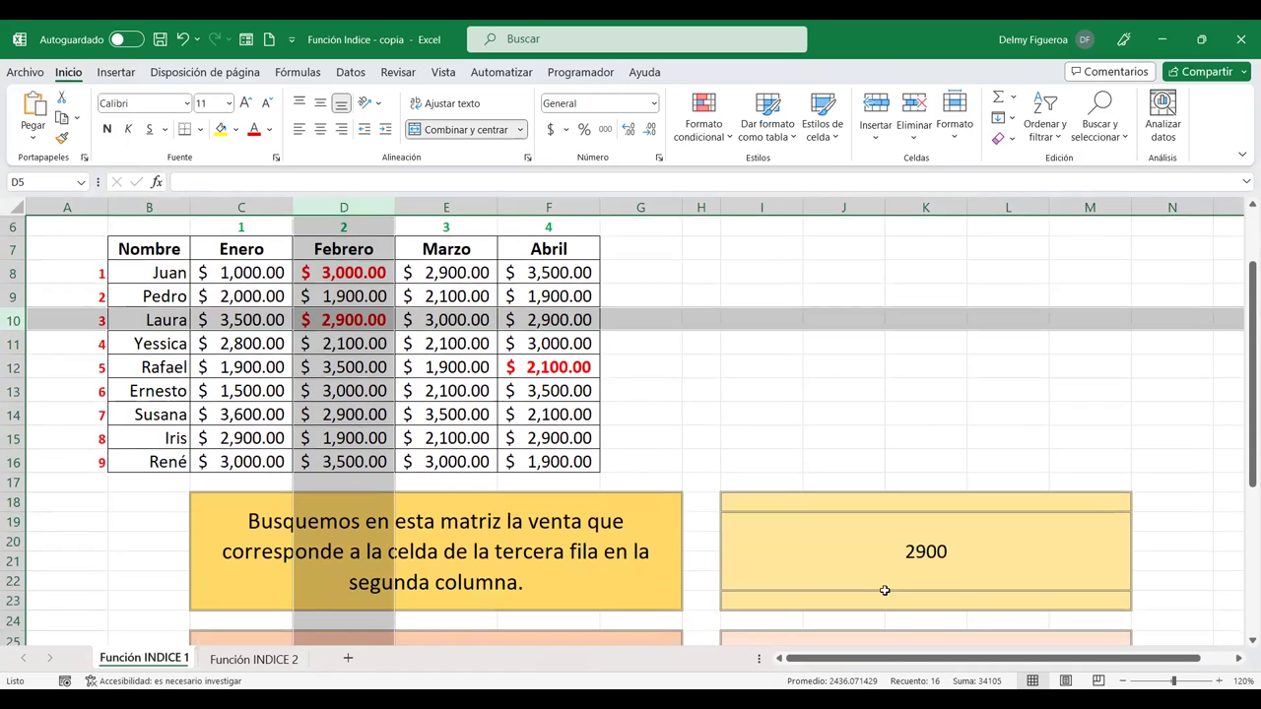
pyautogui.click(914, 550)
# Open the 2900 cell and point out its C8:F16, row 3 and column 2 arguments
pyautogui.doubleClick(1002, 583)
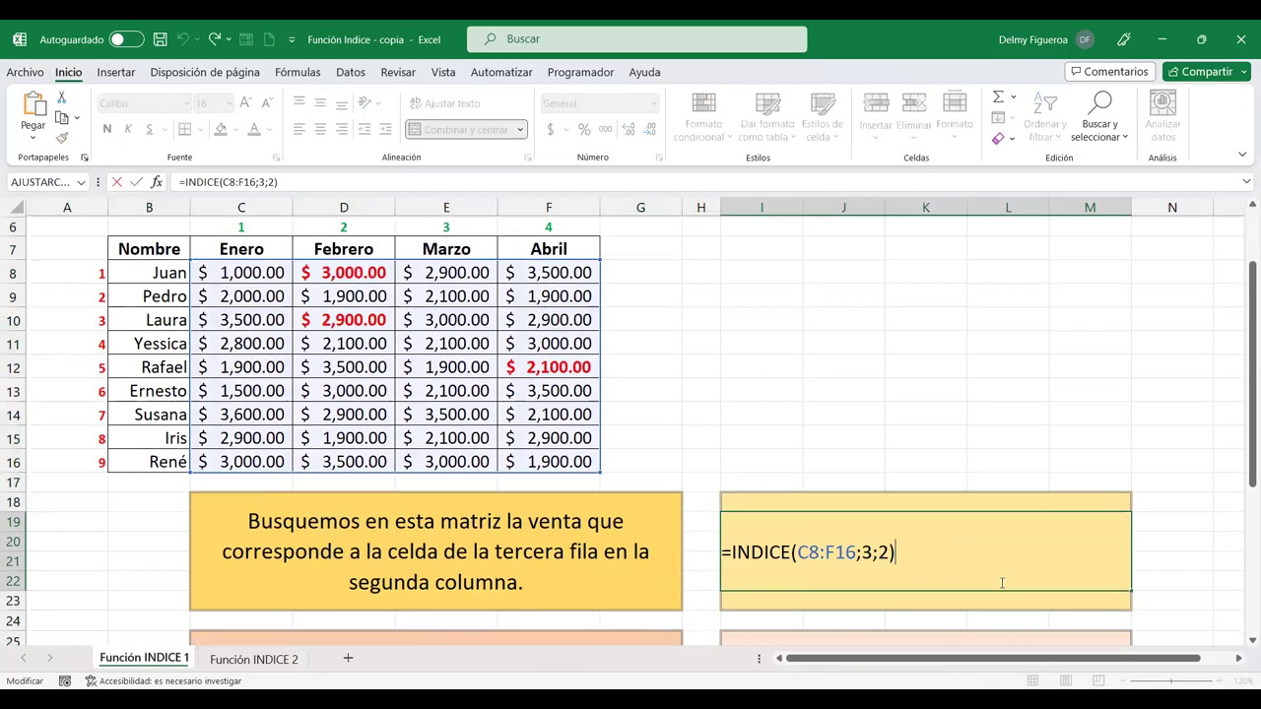
pyautogui.moveTo(1243, 442); pyautogui.dragTo(1243, 538)
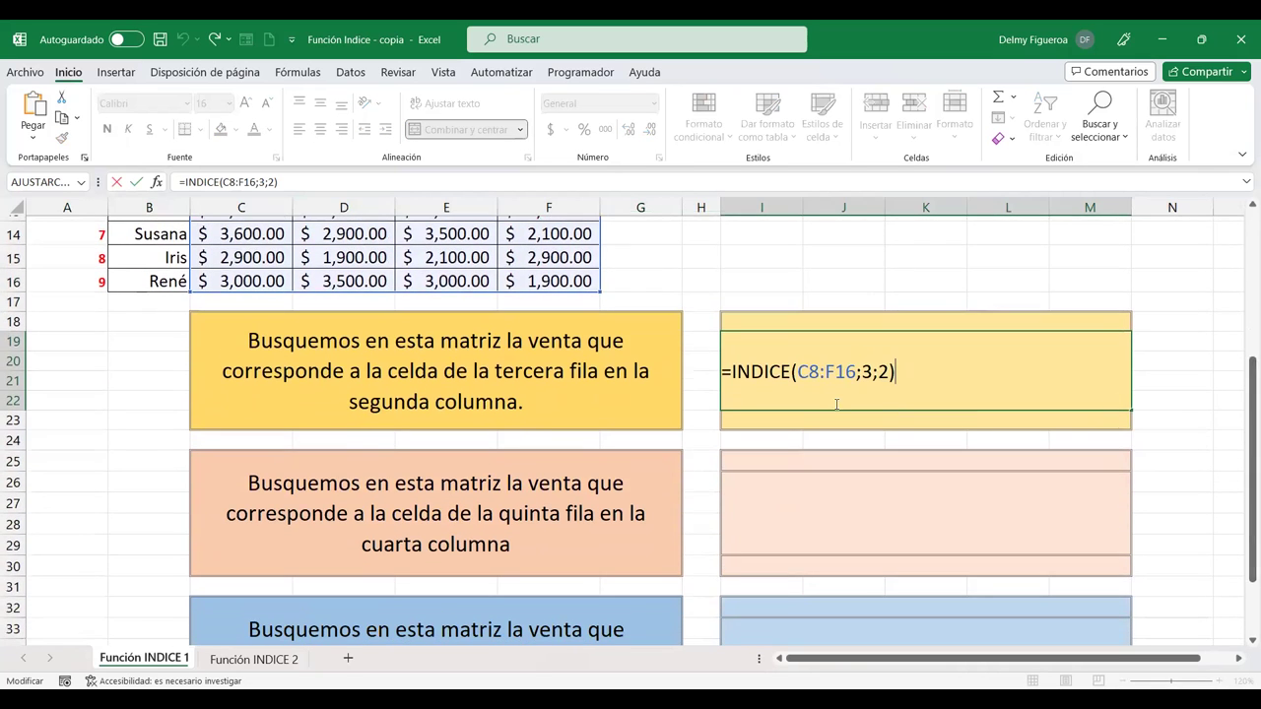
pyautogui.click(768, 367)
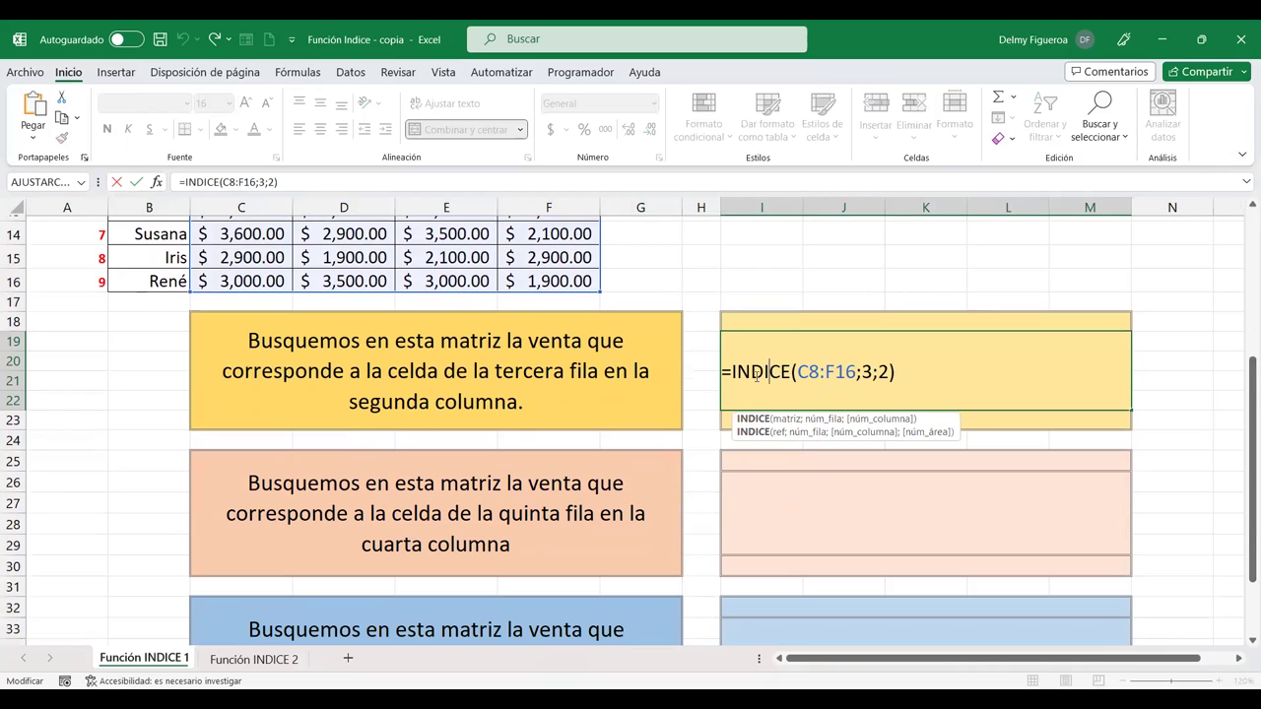
pyautogui.click(826, 371)
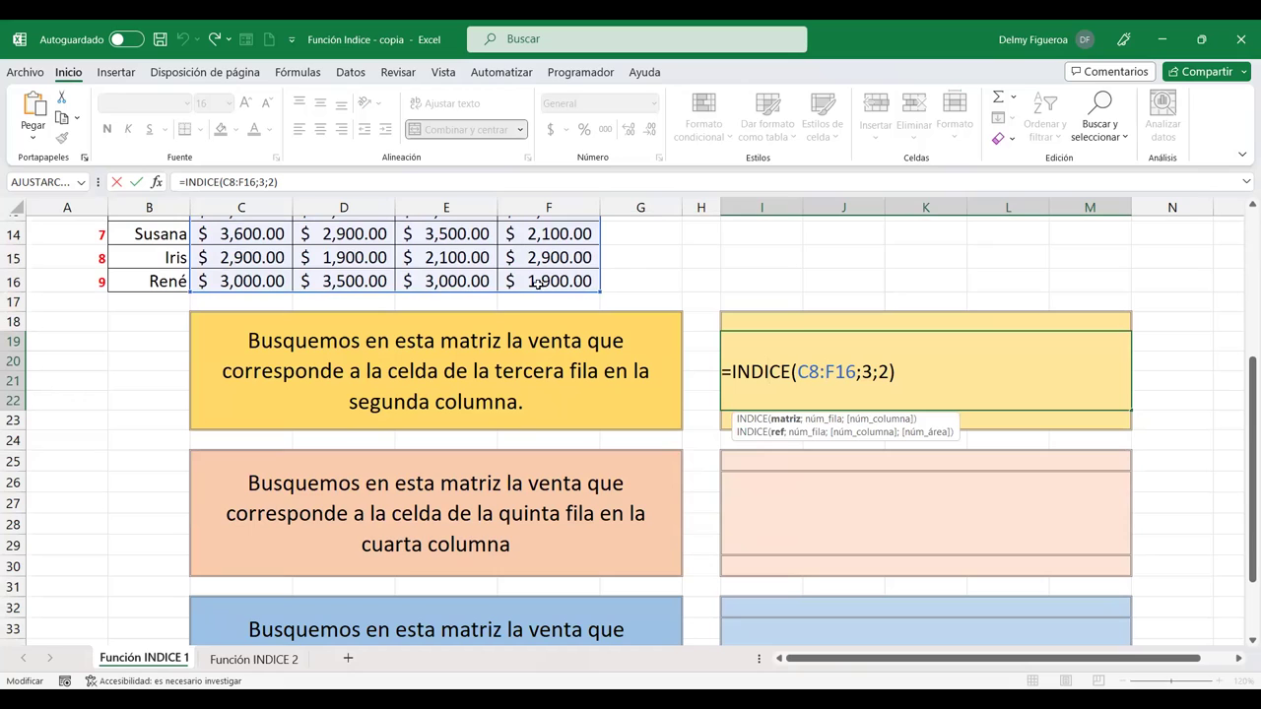
pyautogui.click(875, 372)
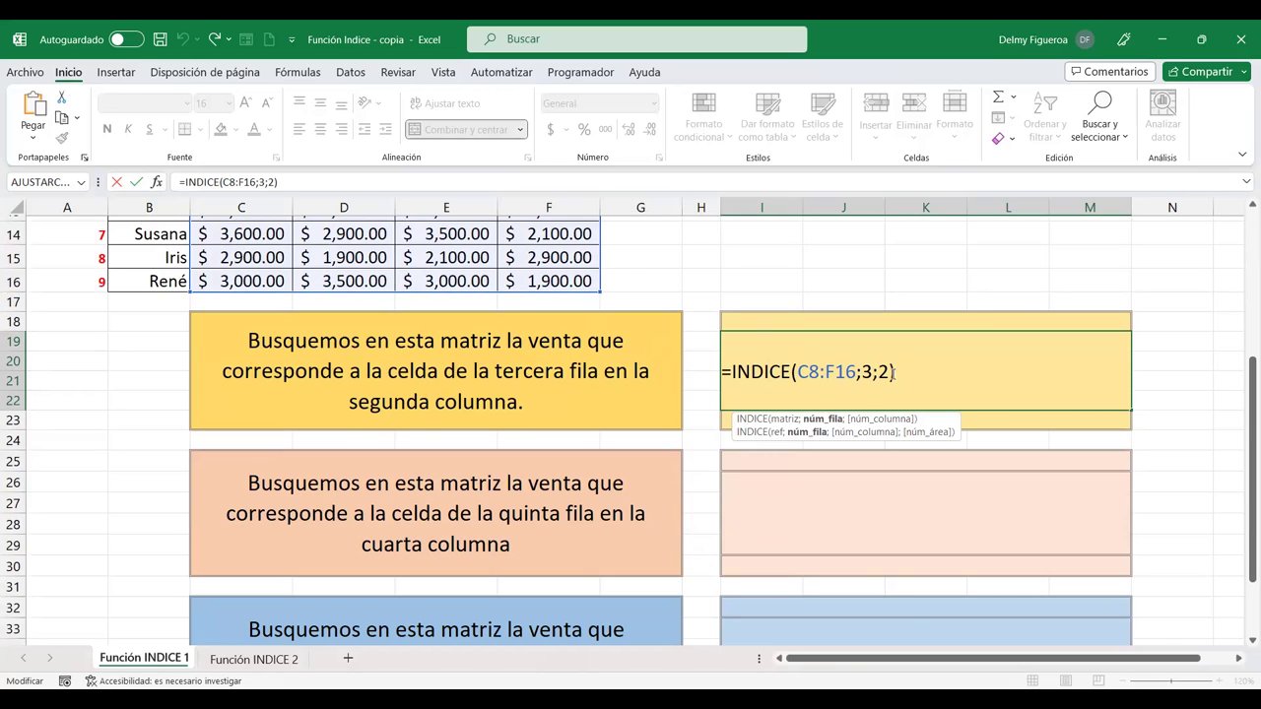
pyautogui.click(881, 371)
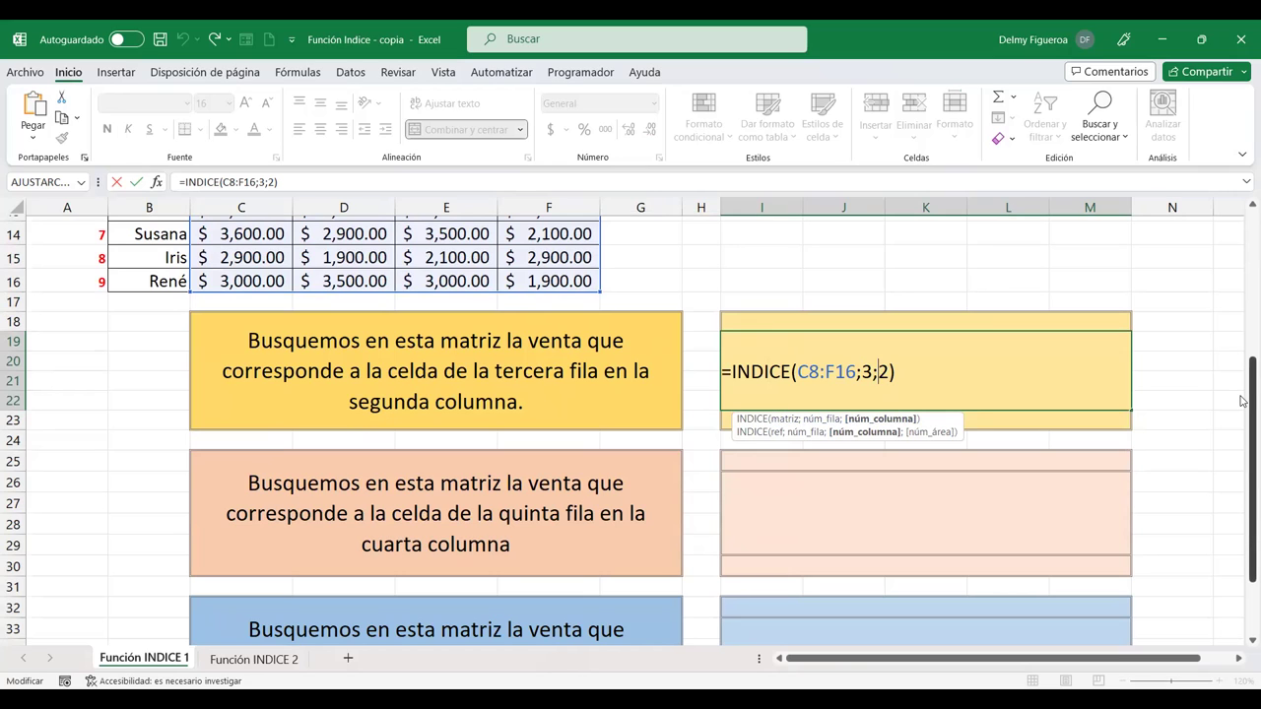
pyautogui.click(765, 373)
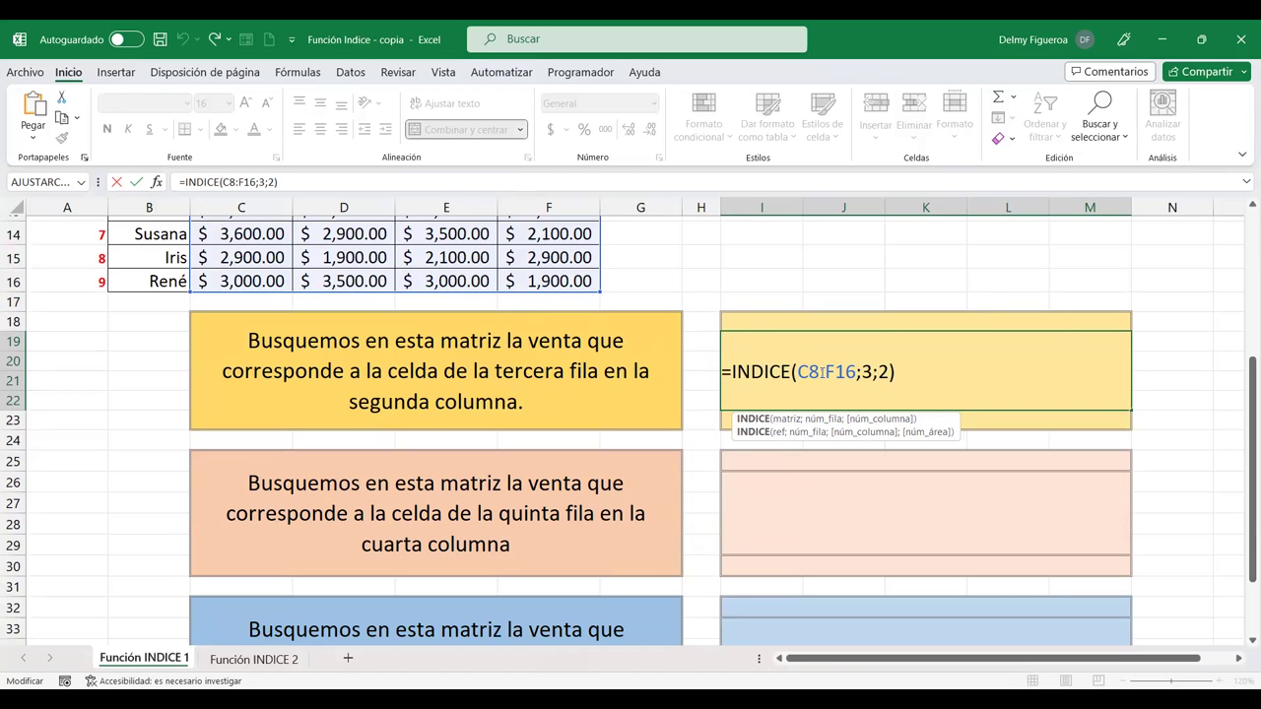
# Confirm =INDICE(C8:F16;3;2) so the first answer box shows 2900
pyautogui.press('Right')
pyautogui.press('Right')
pyautogui.press('Right')
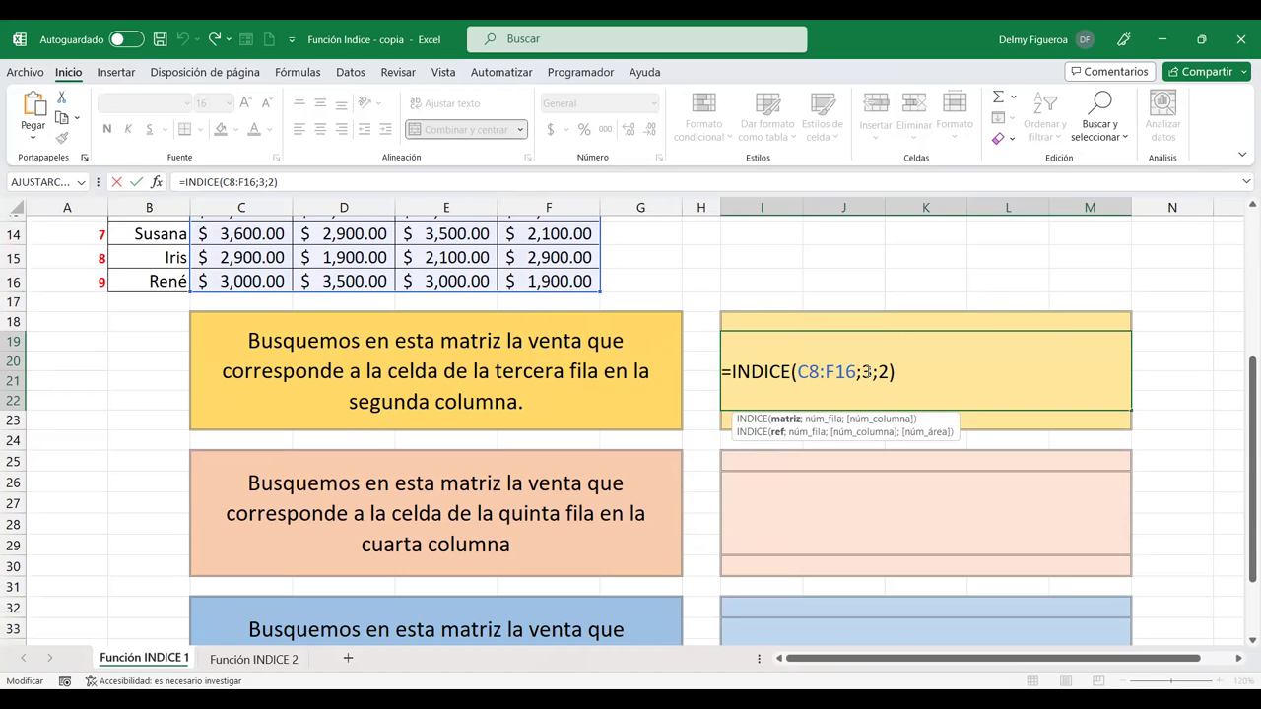
pyautogui.click(865, 372)
pyautogui.press('Right')
pyautogui.press('Right')
pyautogui.hotkey('ctrl', 'Return')
pyautogui.scroll(2, 448, 310)
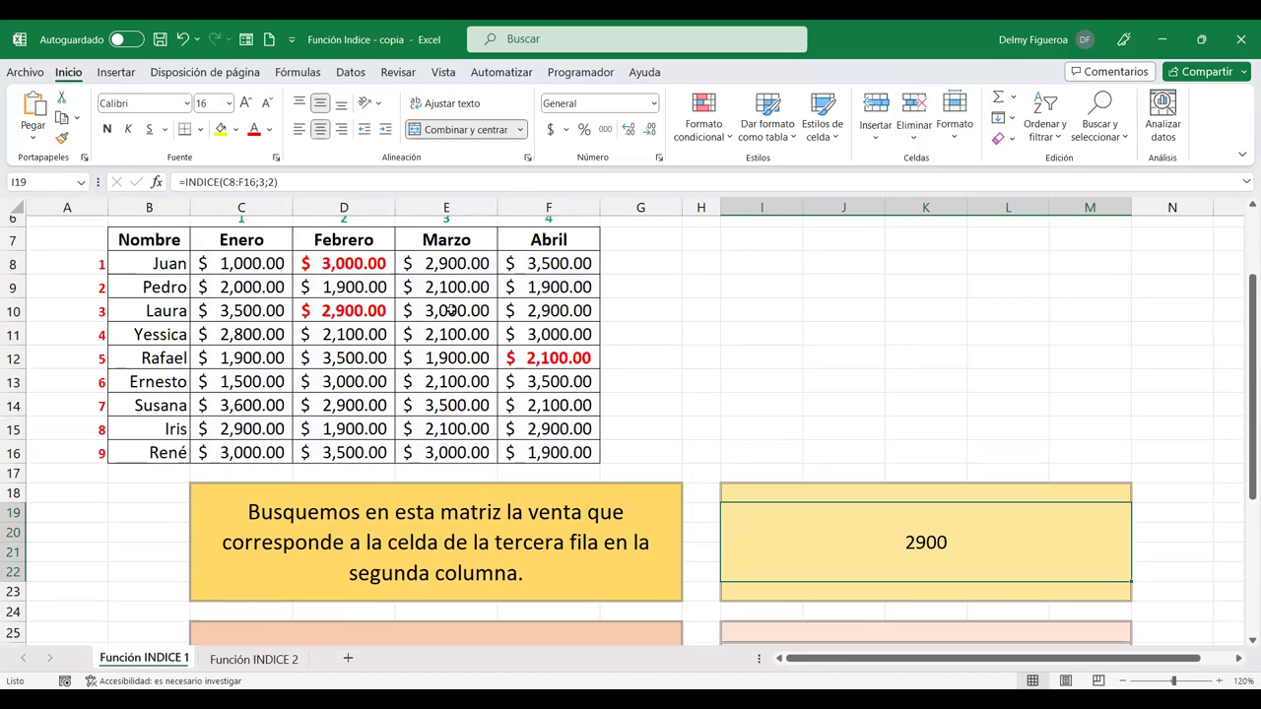
pyautogui.scroll(1, 438, 310)
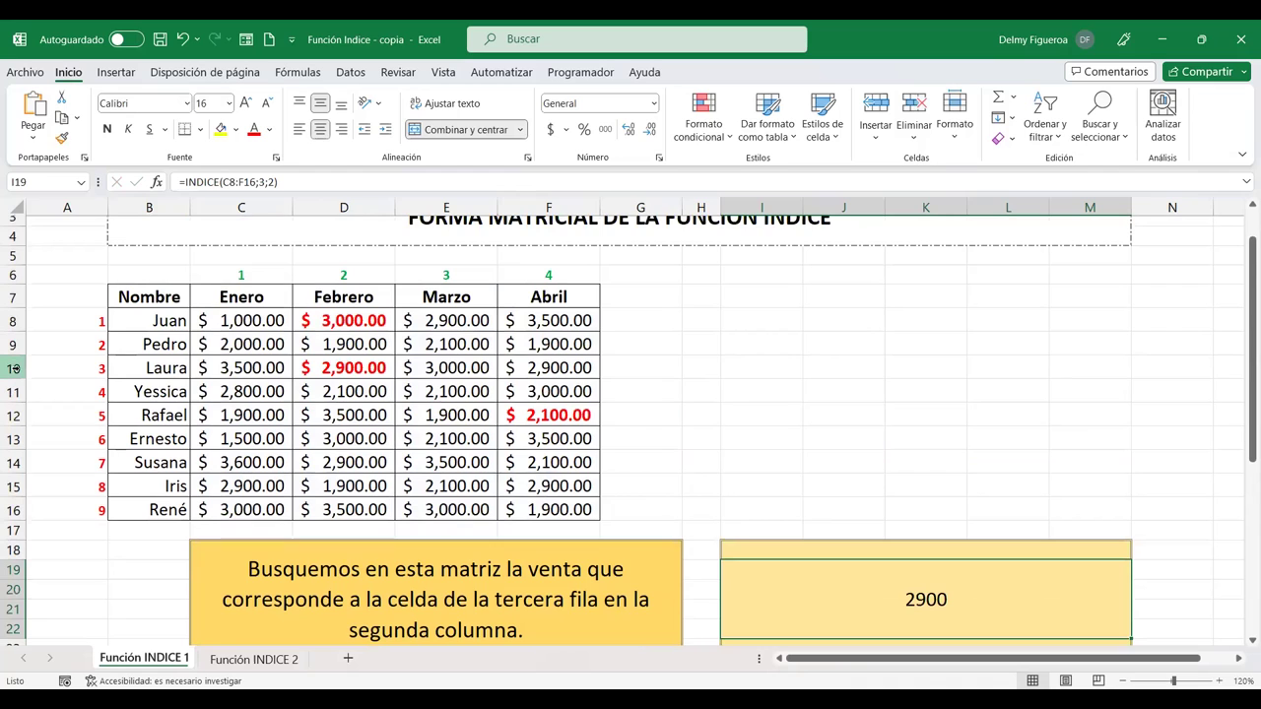
pyautogui.click(14, 368)
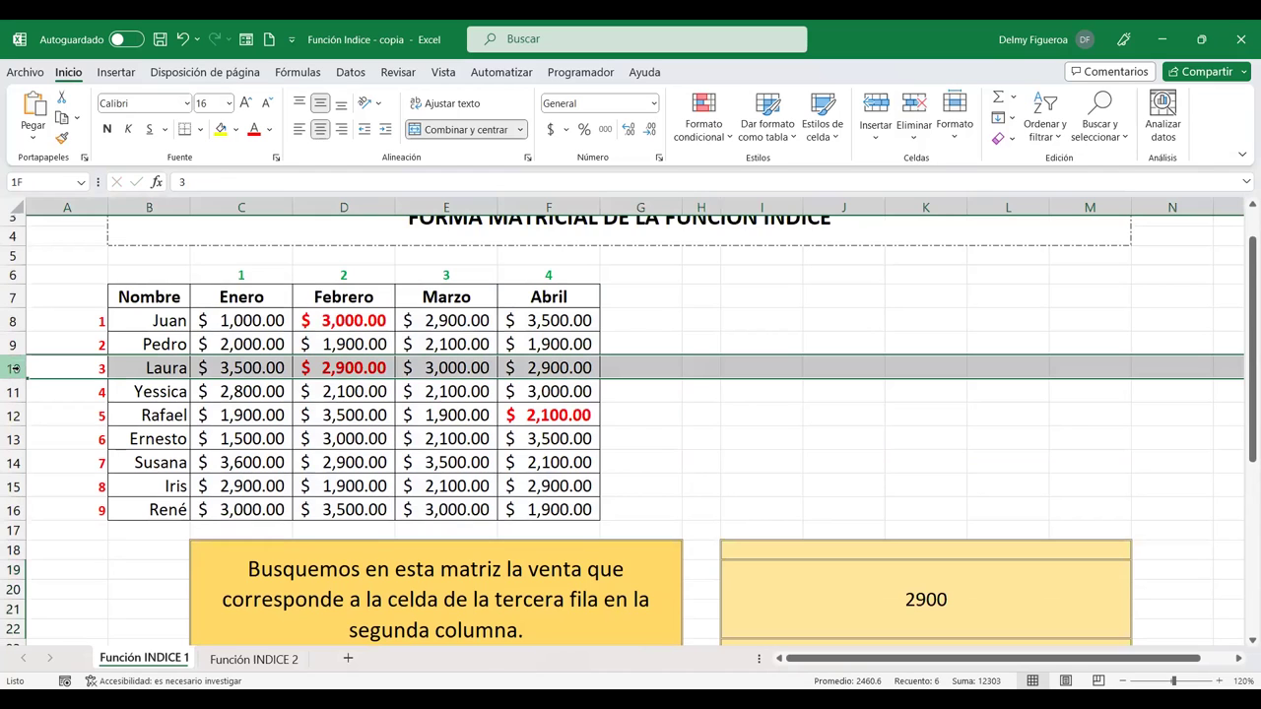
pyautogui.keyDown('ctrl'); pyautogui.click(344, 207); pyautogui.keyUp('ctrl')
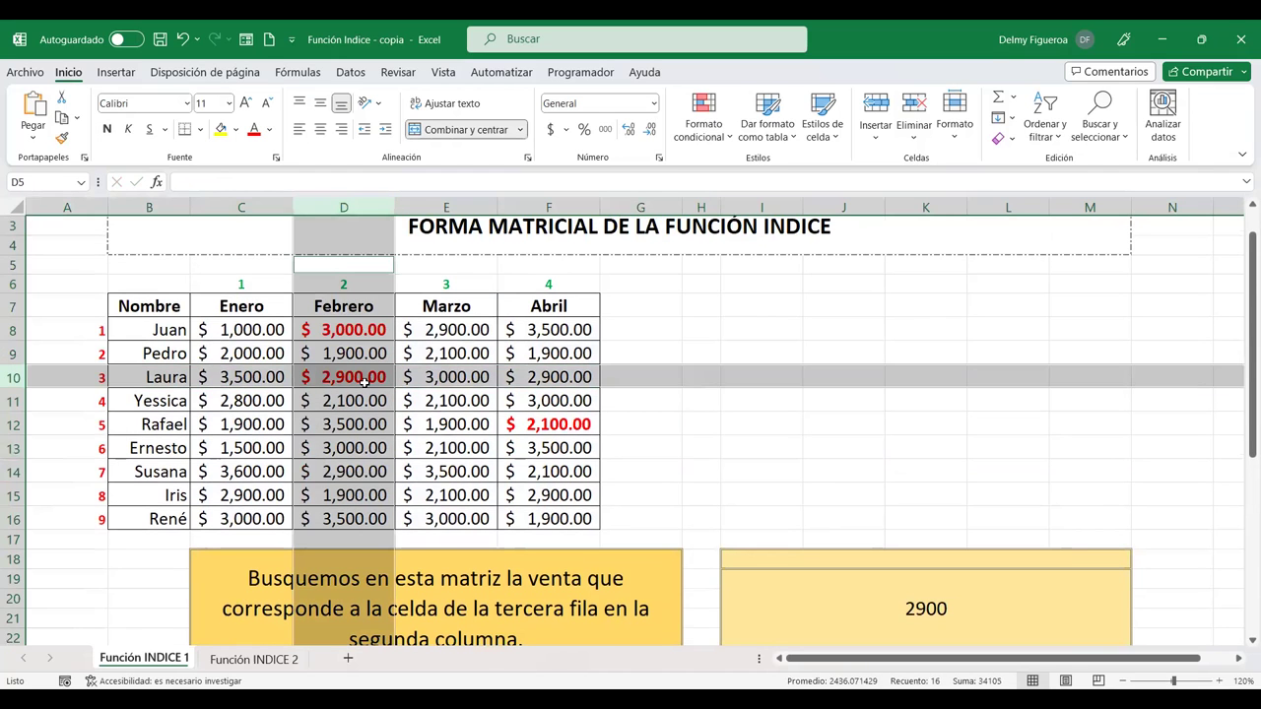
pyautogui.click(845, 448)
pyautogui.scroll(-2, 844, 448)
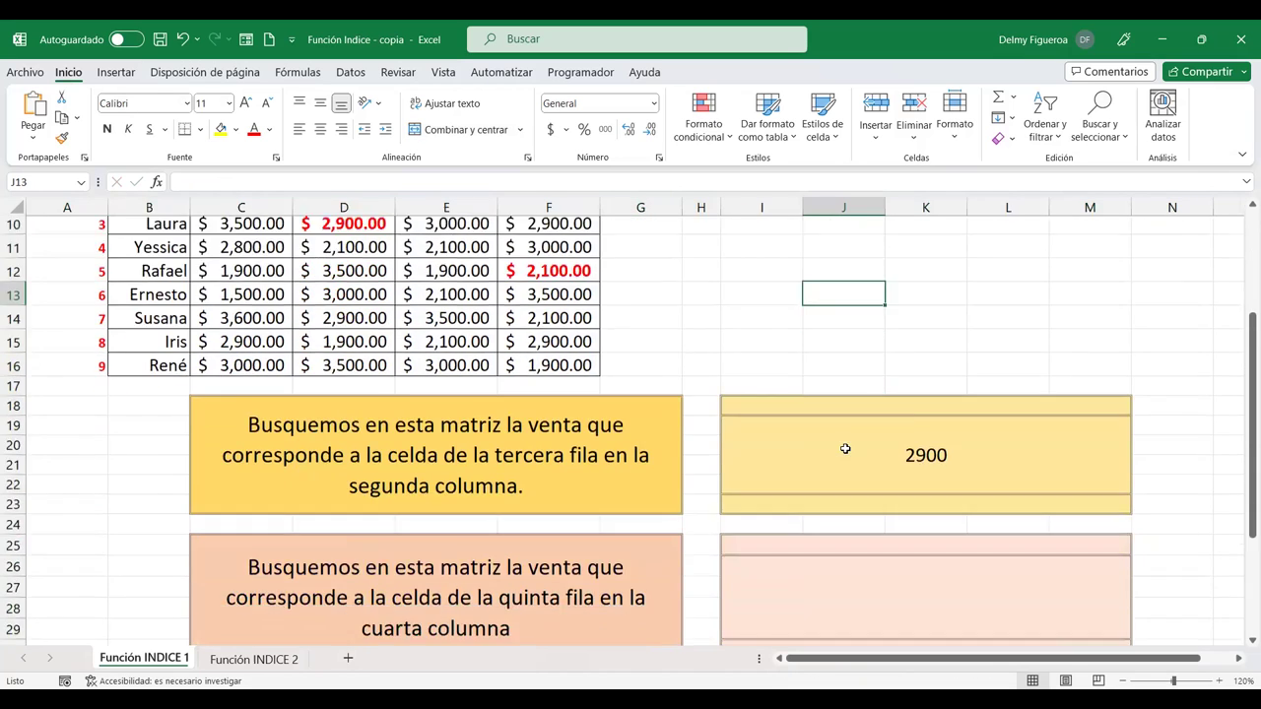
pyautogui.scroll(-2, 845, 446)
pyautogui.scroll(-1, 844, 445)
pyautogui.click(885, 410)
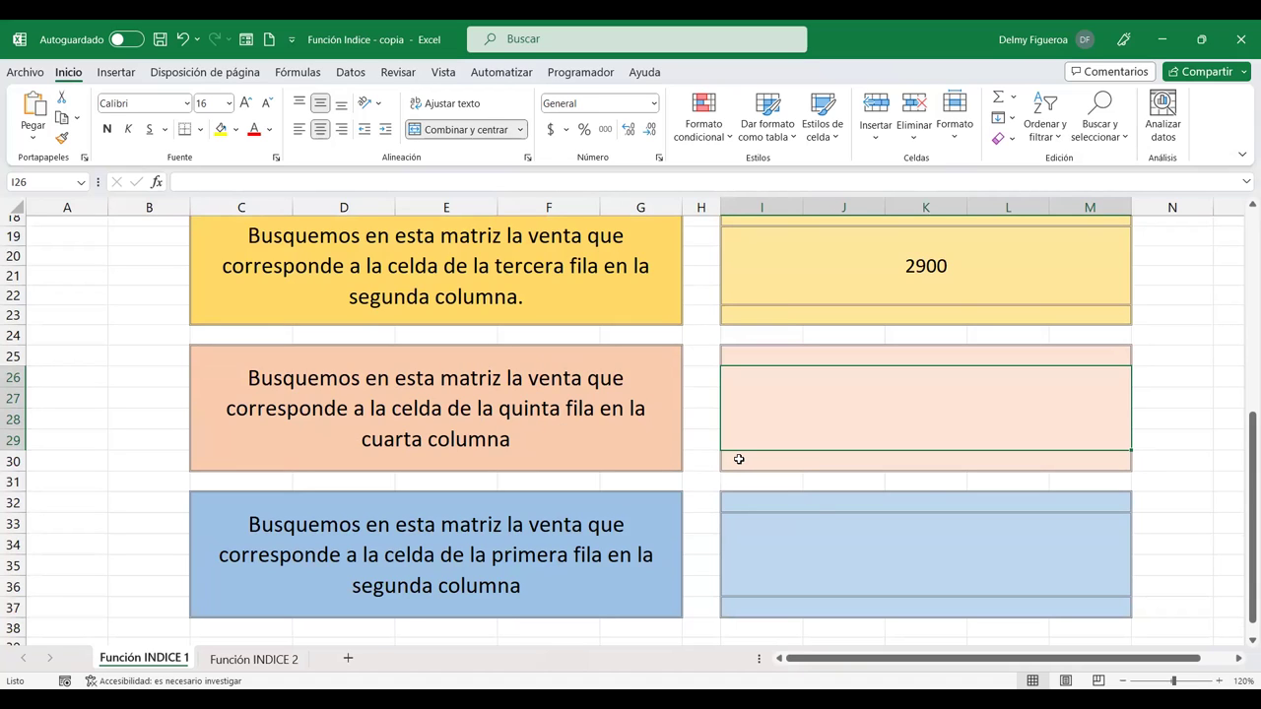
pyautogui.scroll(1, 934, 362)
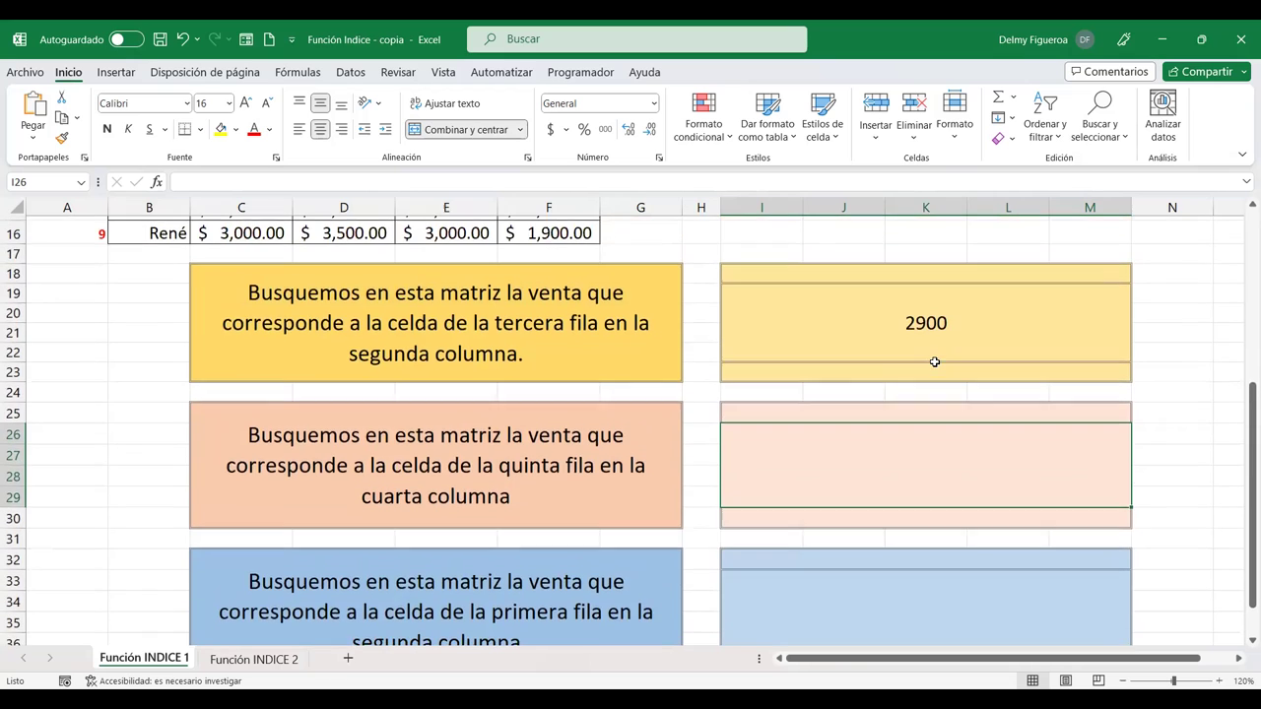
pyautogui.scroll(2, 856, 439)
pyautogui.scroll(1, 867, 431)
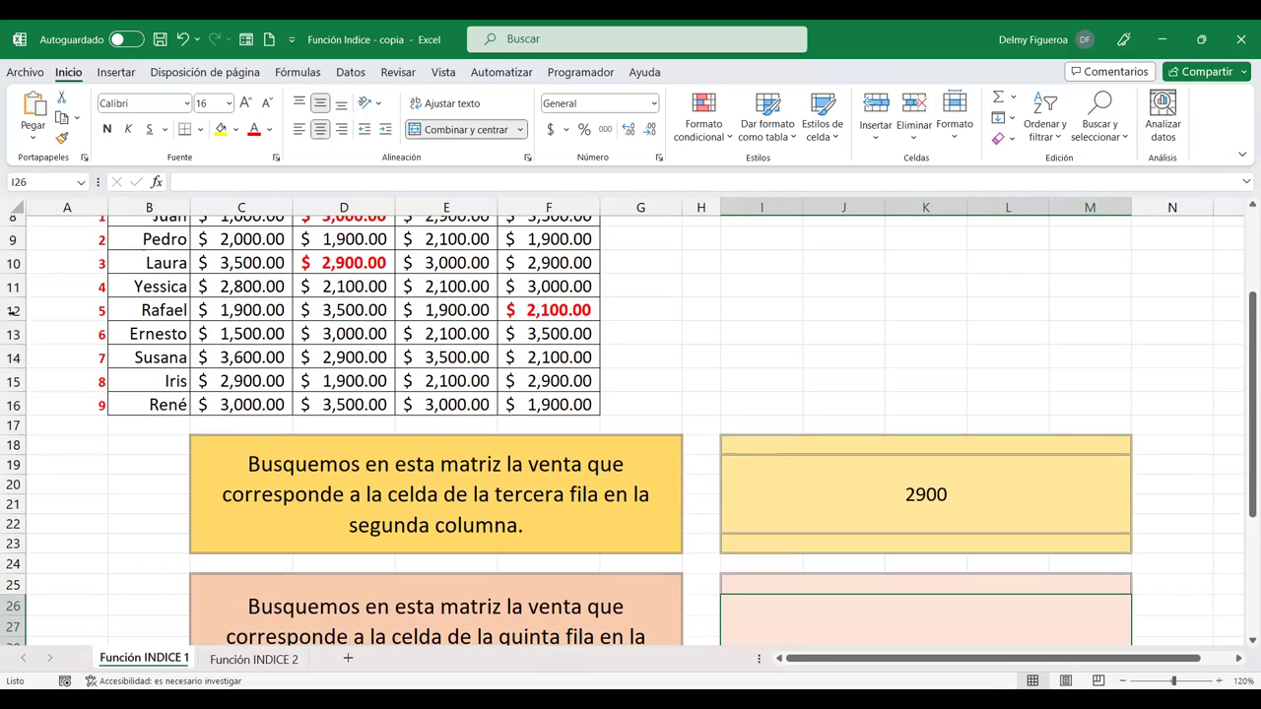
pyautogui.click(12, 310)
pyautogui.scroll(2, 483, 277)
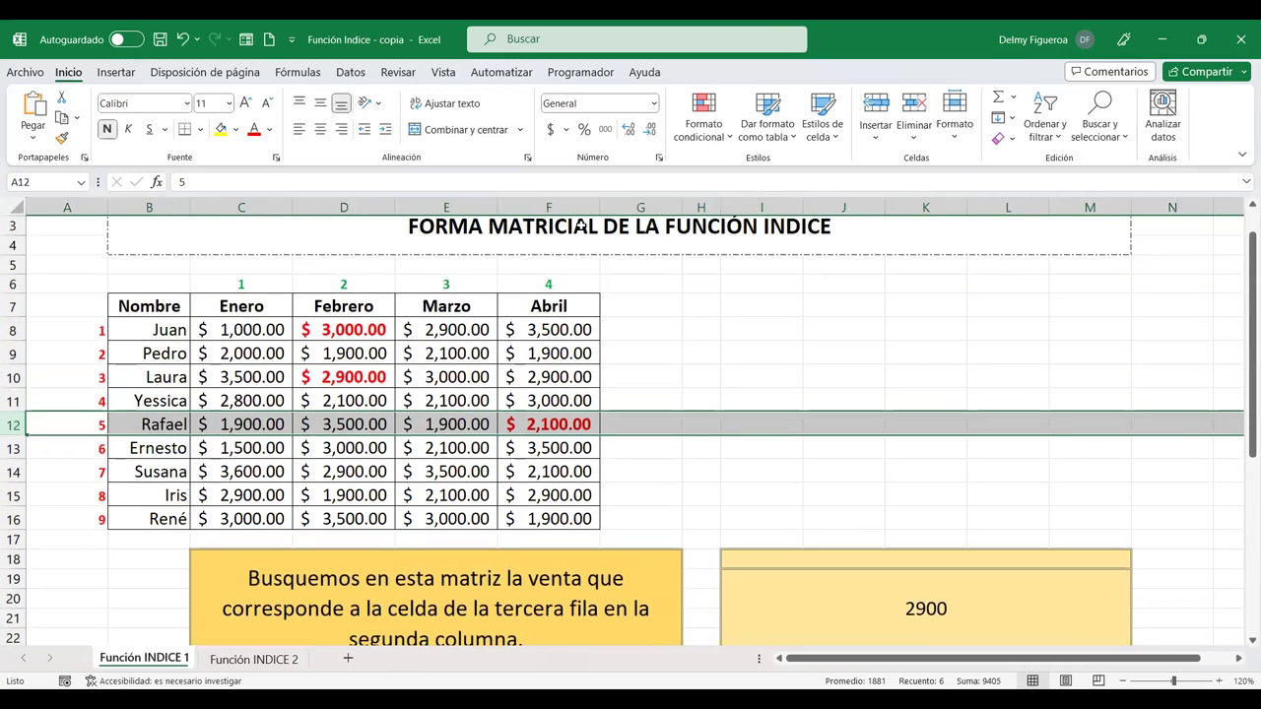
pyautogui.keyDown('ctrl'); pyautogui.click(577, 206); pyautogui.keyUp('ctrl')
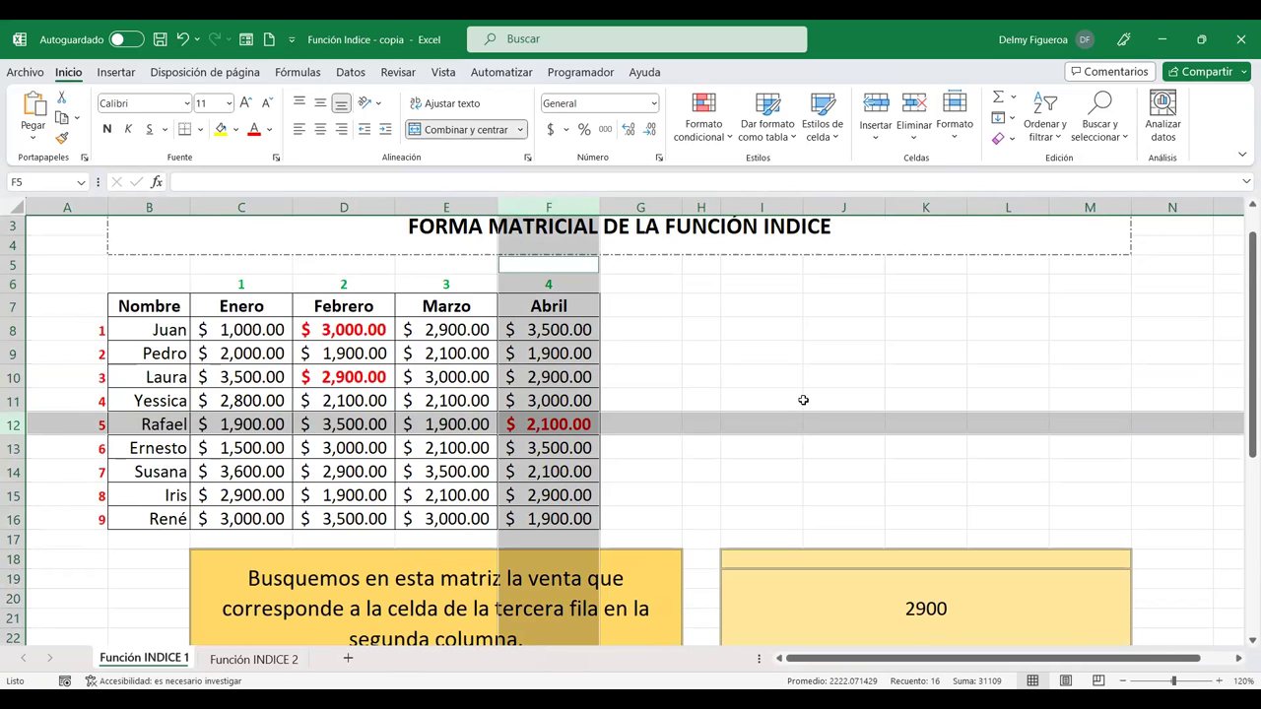
pyautogui.scroll(-1, 808, 404)
pyautogui.scroll(-1, 808, 404)
pyautogui.scroll(-1, 808, 404)
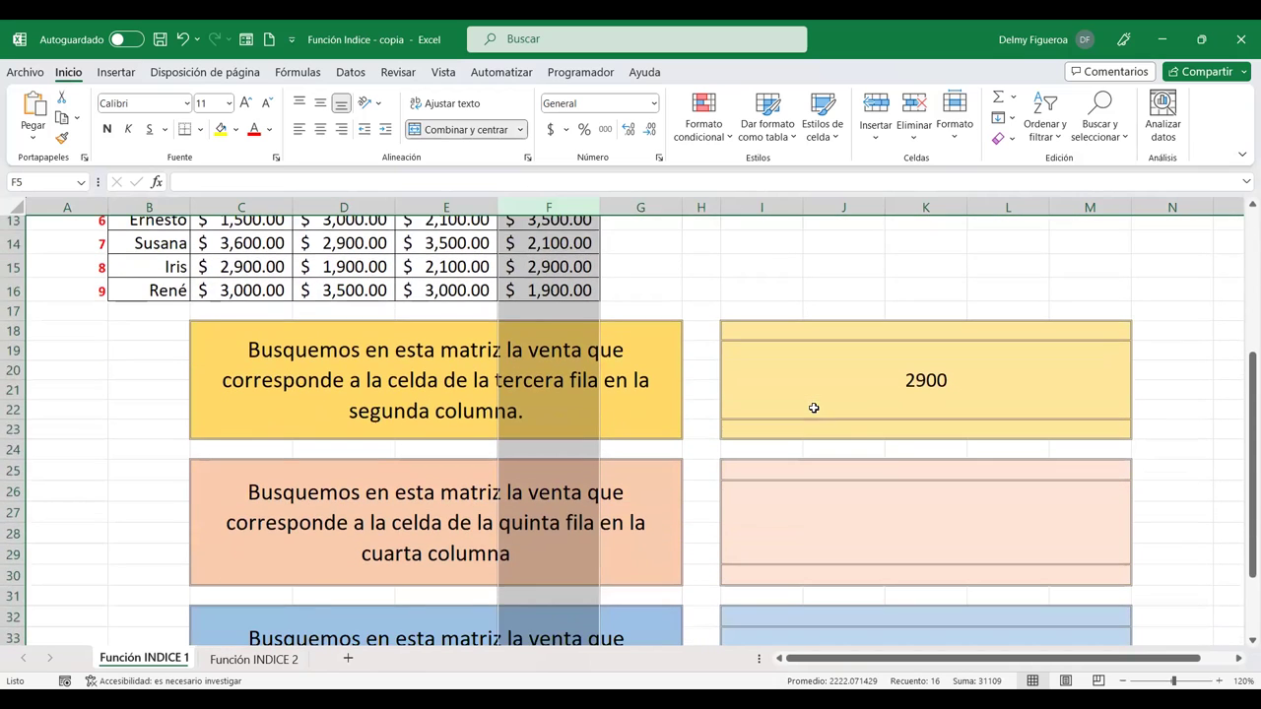
pyautogui.click(920, 519)
# Start an INDICE formula in the second answer box with the array B7:F16
pyautogui.write('+')
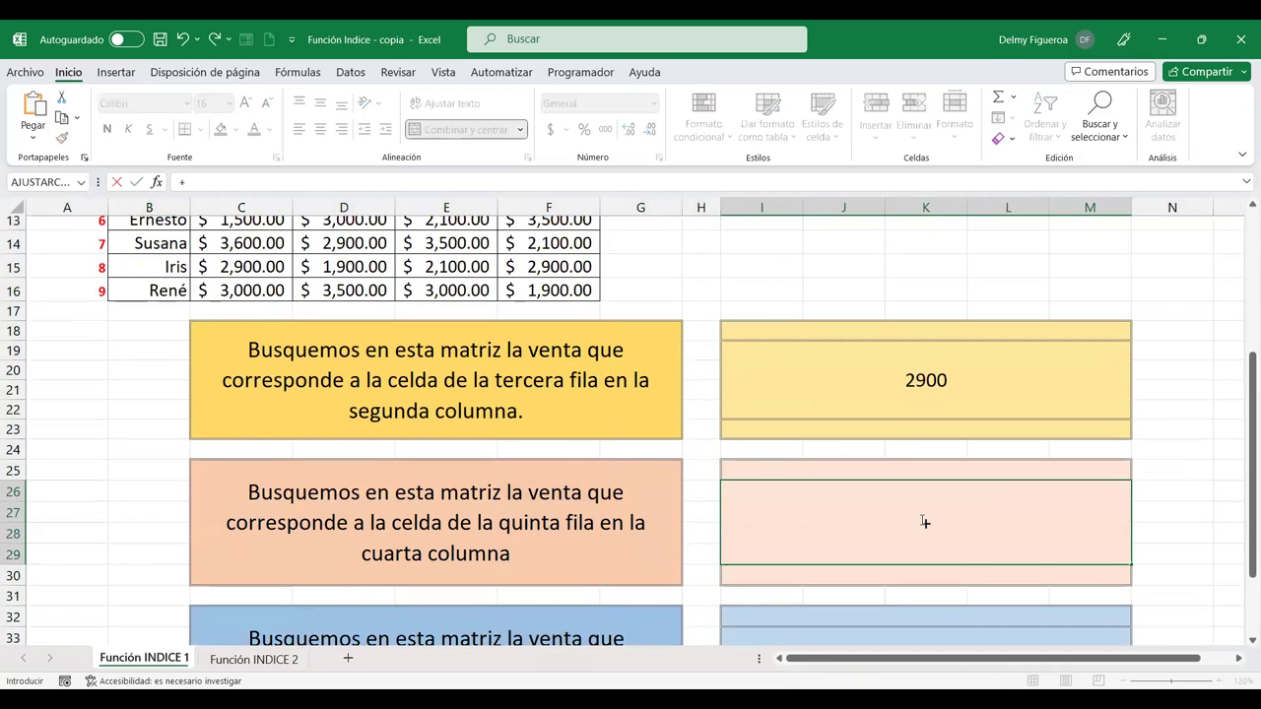
pyautogui.write('indi')
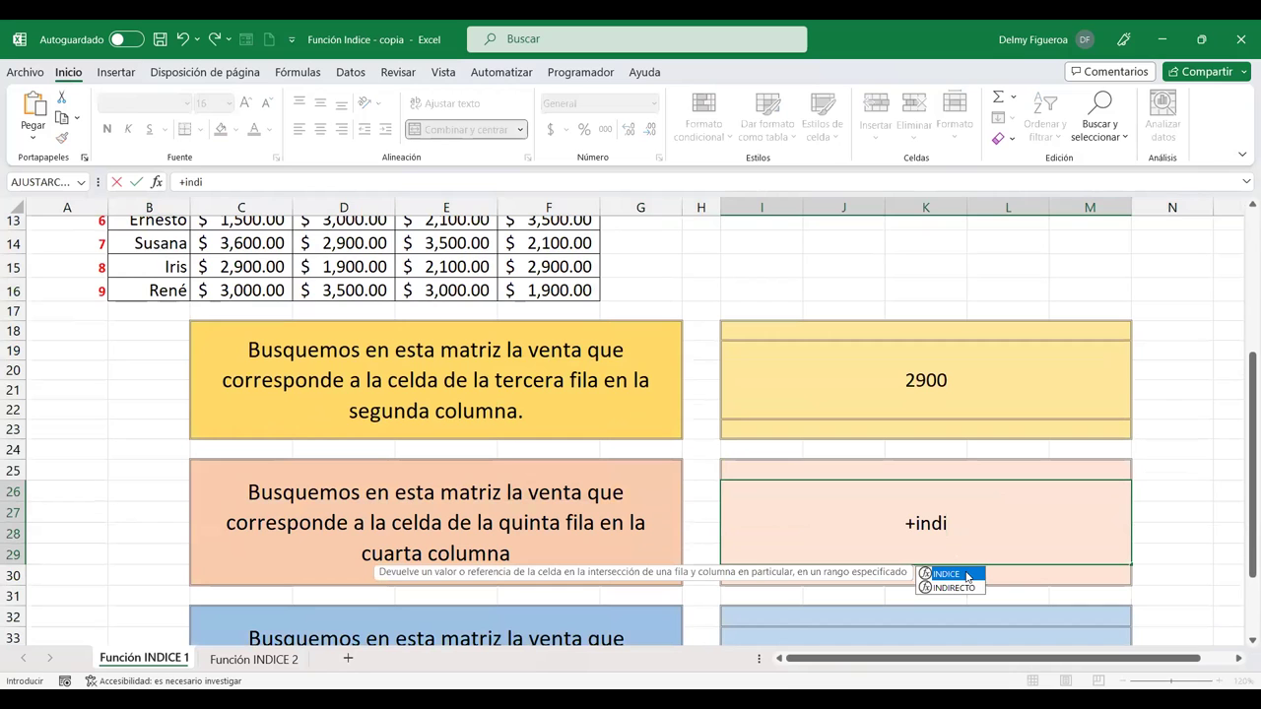
pyautogui.doubleClick(965, 573)
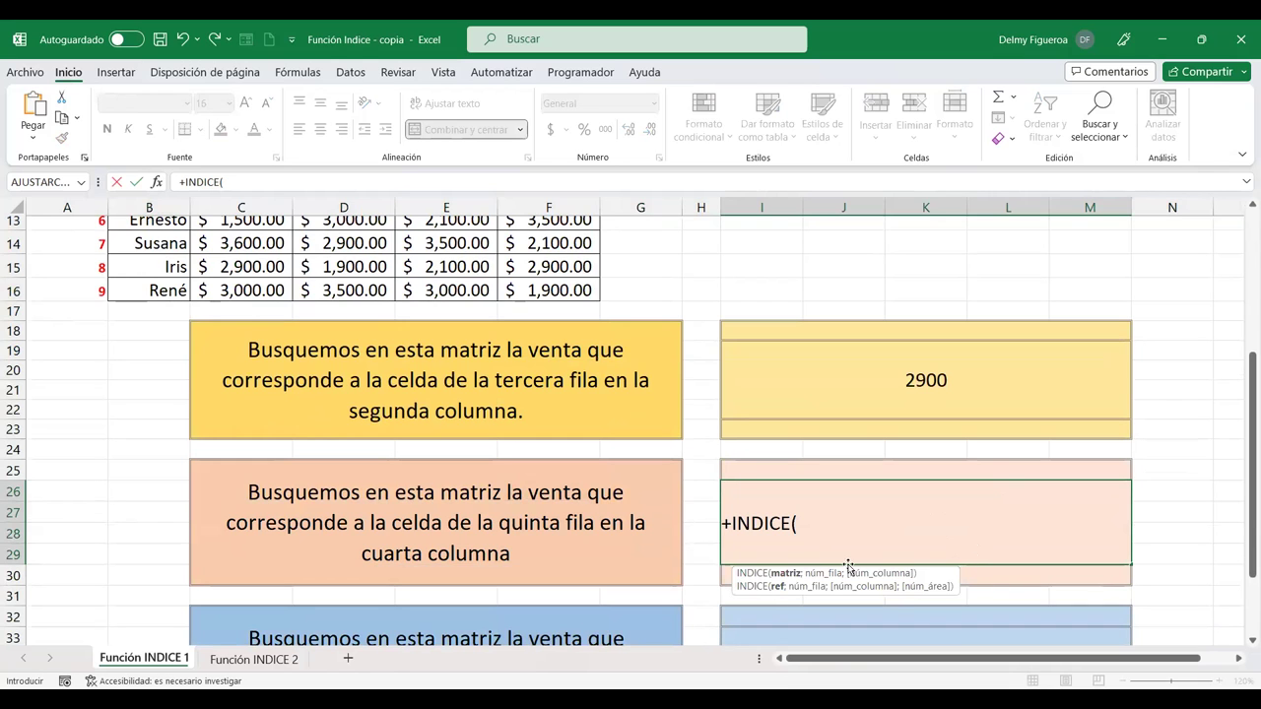
pyautogui.scroll(3, 642, 483)
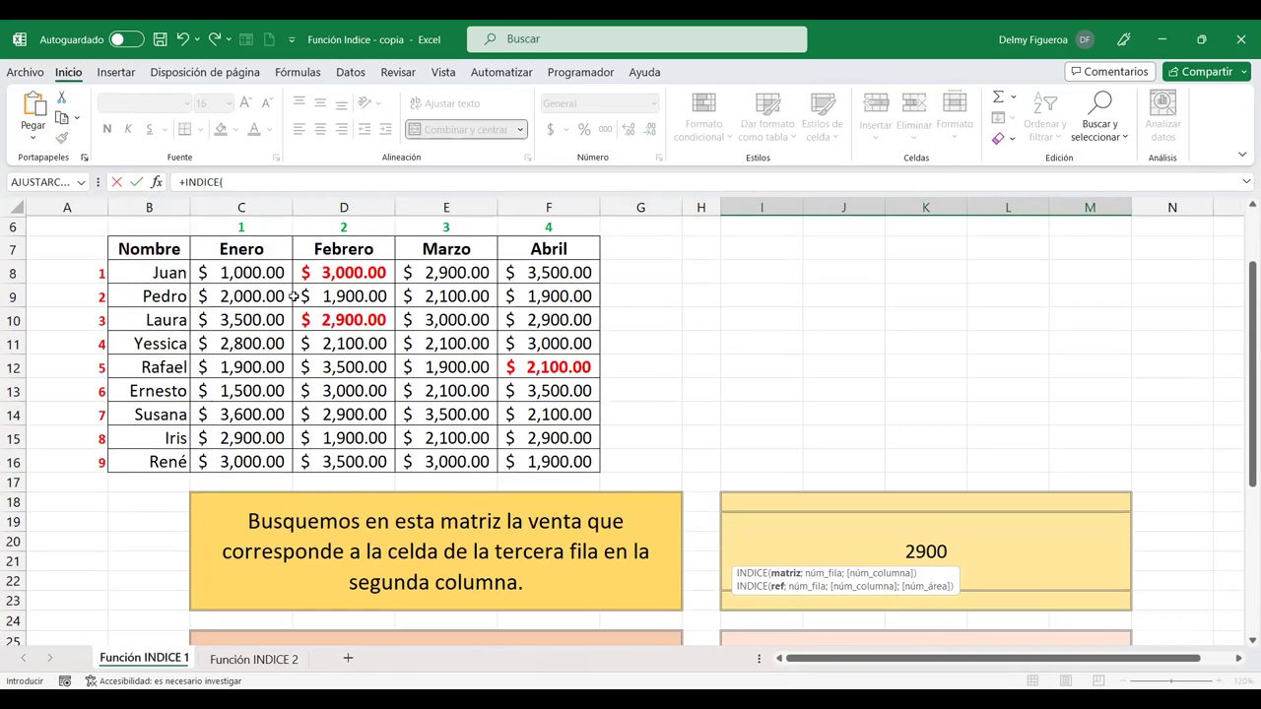
pyautogui.click(154, 246)
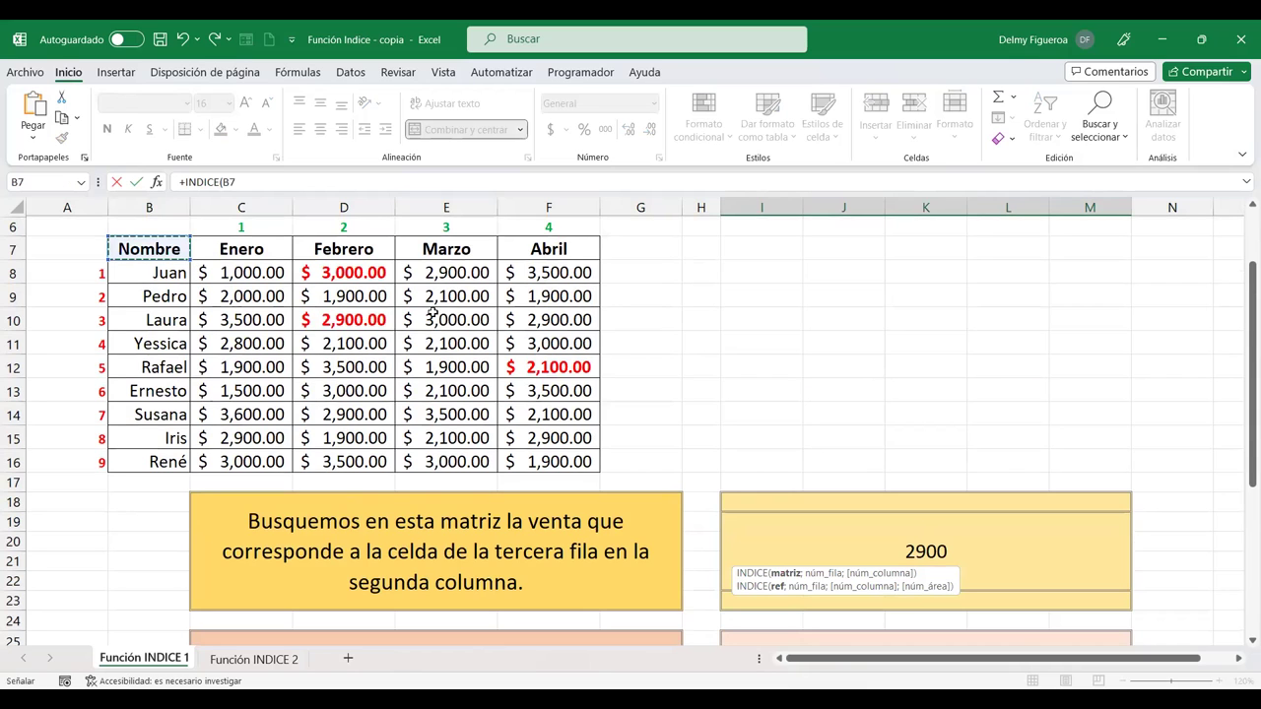
pyautogui.moveTo(154, 245); pyautogui.dragTo(568, 454)
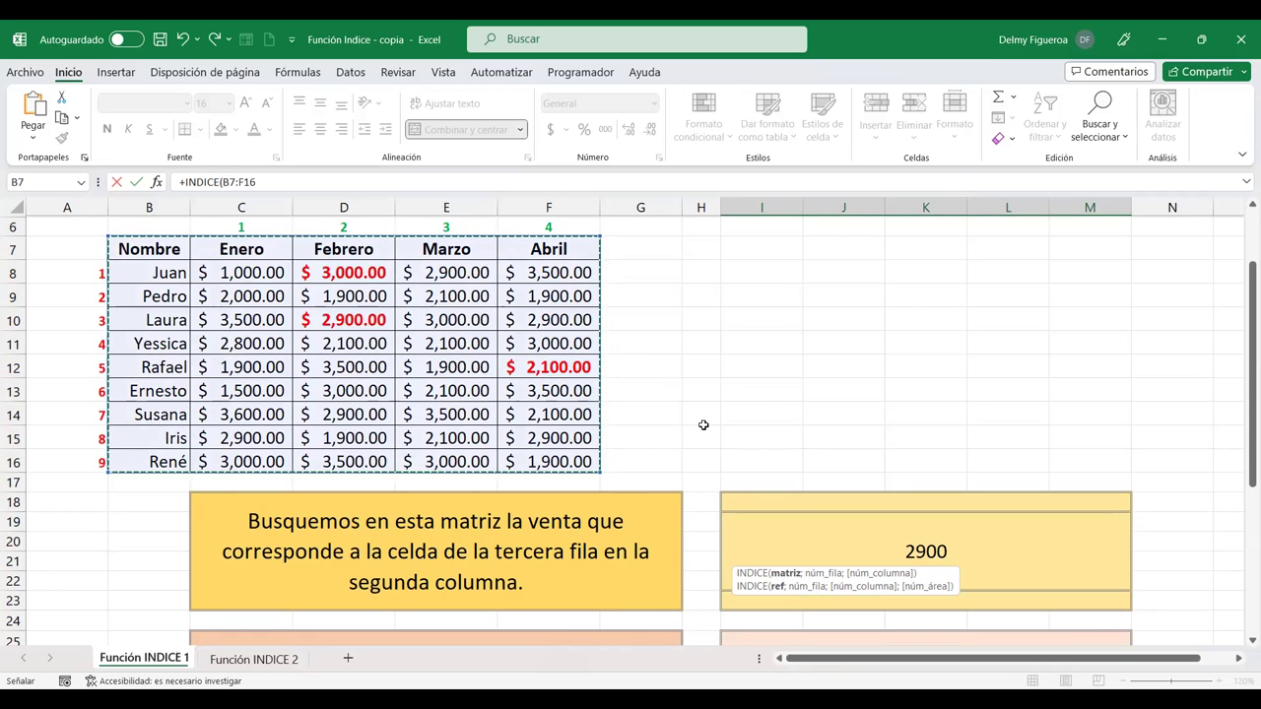
pyautogui.scroll(-2, 677, 430)
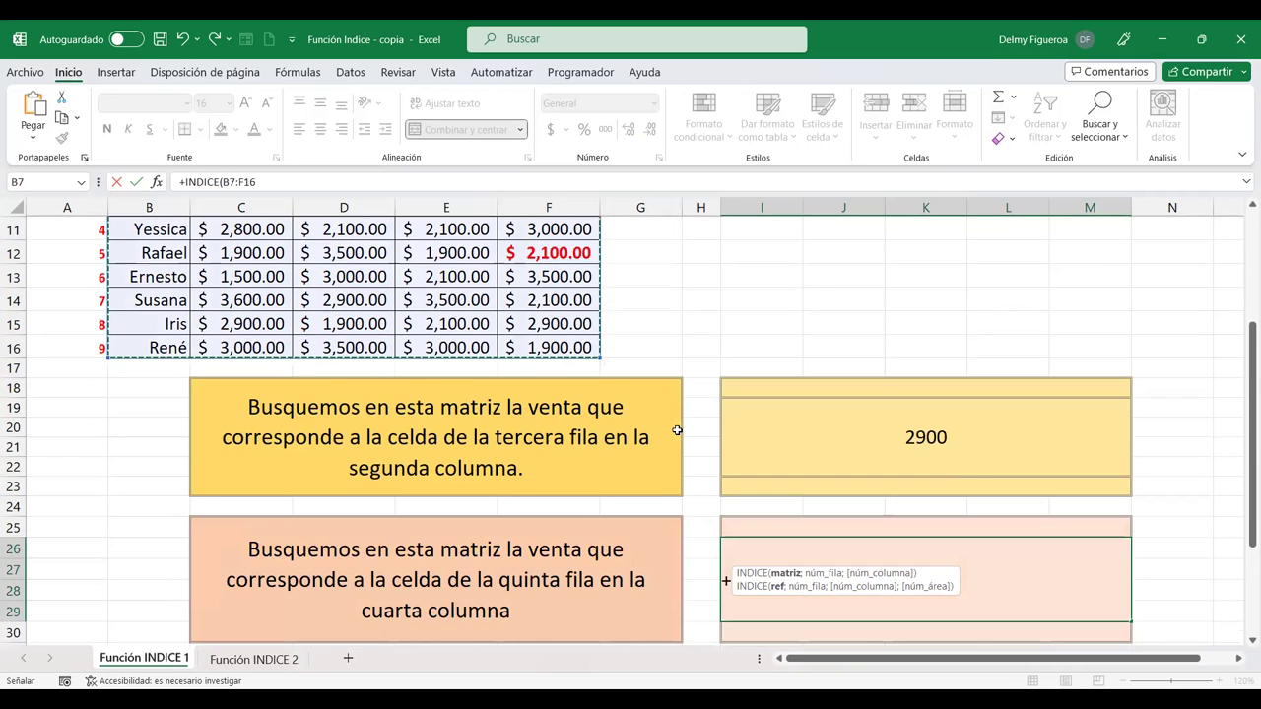
pyautogui.scroll(-1, 677, 430)
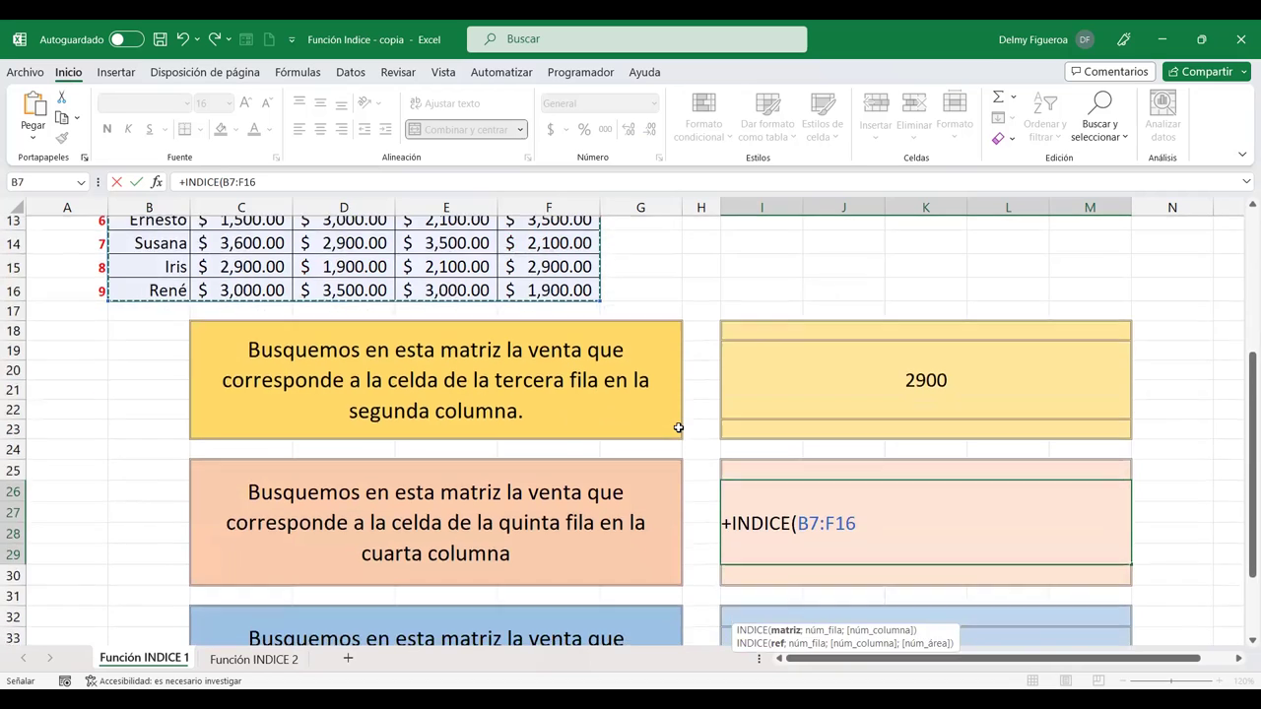
# Discard that draft and reopen the first box's =INDICE(C8:F16;3;2) formula
pyautogui.press('Escape')
pyautogui.doubleClick(955, 399)
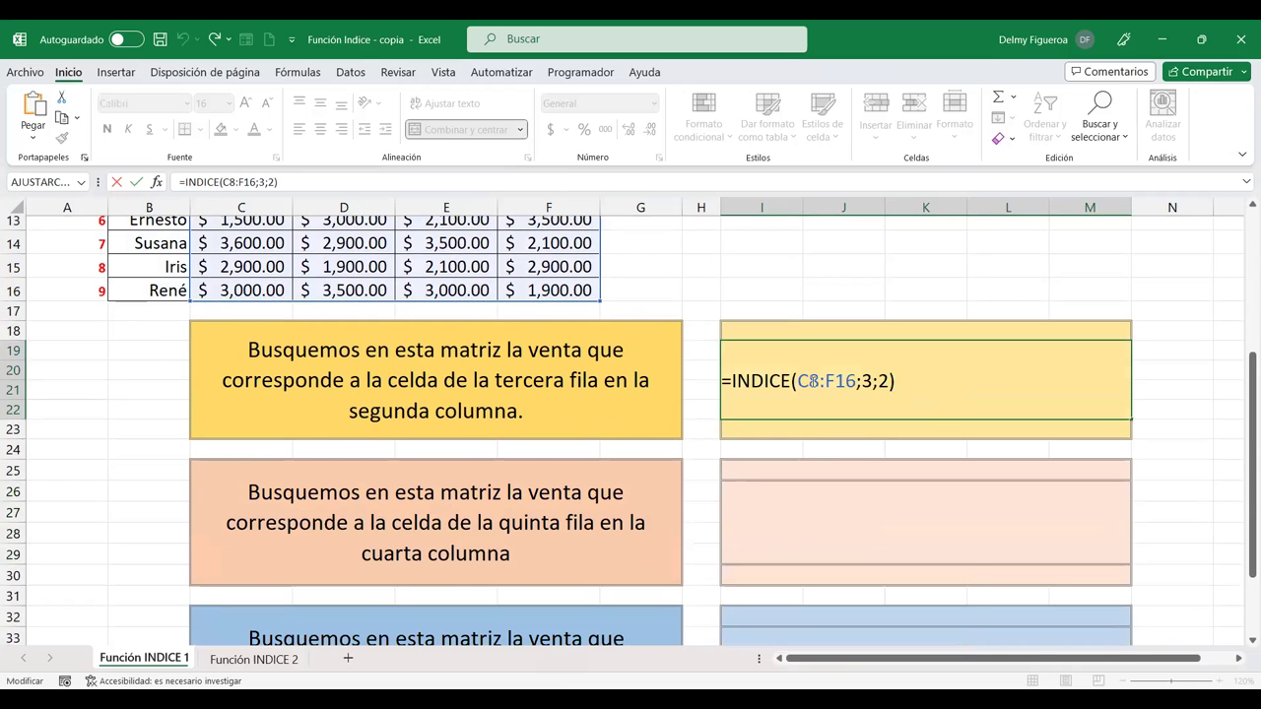
pyautogui.scroll(1, 837, 394)
pyautogui.scroll(3, 845, 405)
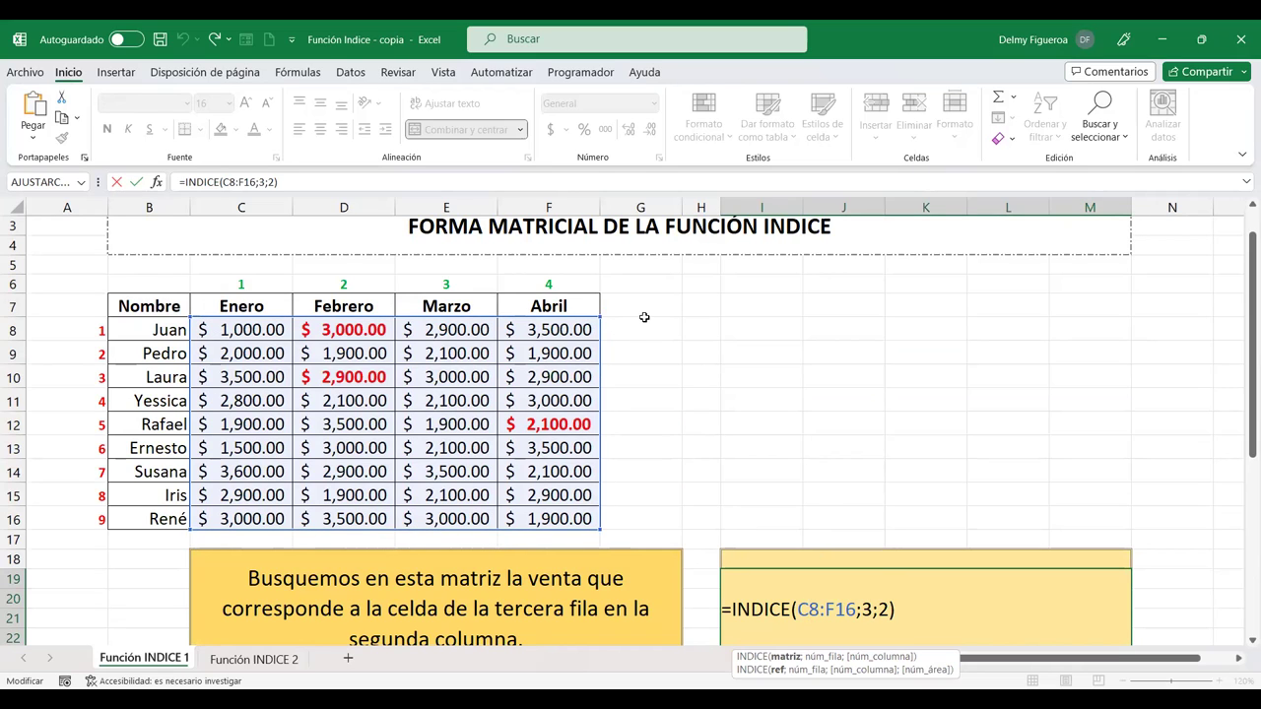
# Keep 2900 in the first box and start INDICE in the fifth-row answer box
pyautogui.press('Return')
pyautogui.scroll(-3, 1027, 576)
pyautogui.click(907, 528)
pyautogui.write('+')
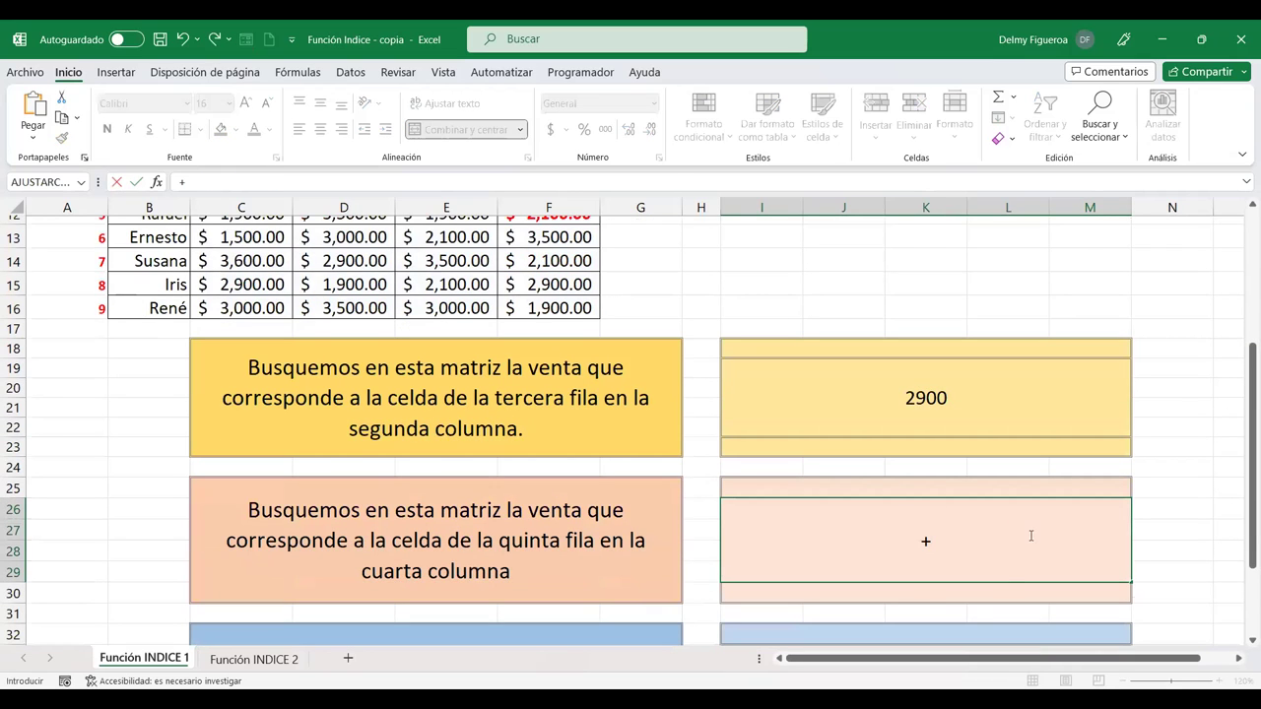
pyautogui.write('indi')
pyautogui.doubleClick(968, 592)
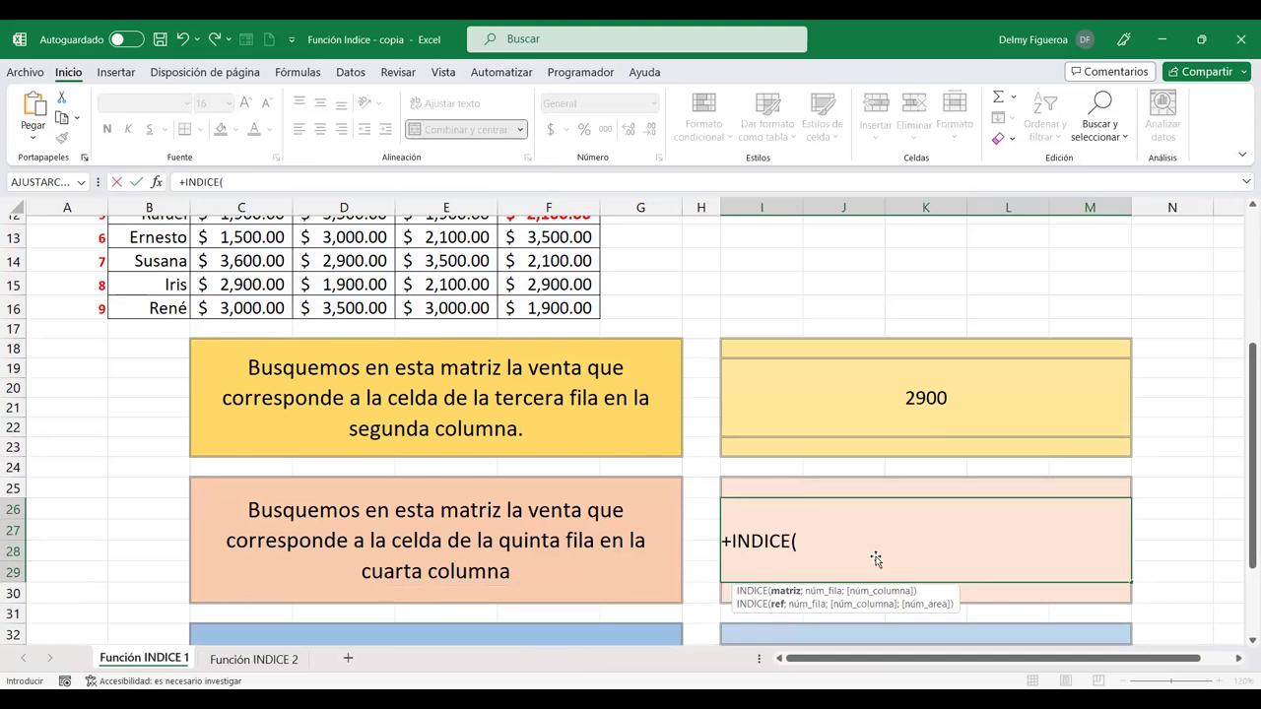
# Complete =INDICE(C8:F16;5;4) in the orange box, returning 2100
pyautogui.scroll(3, 876, 561)
pyautogui.click(246, 291)
pyautogui.moveTo(245, 291); pyautogui.dragTo(396, 316)
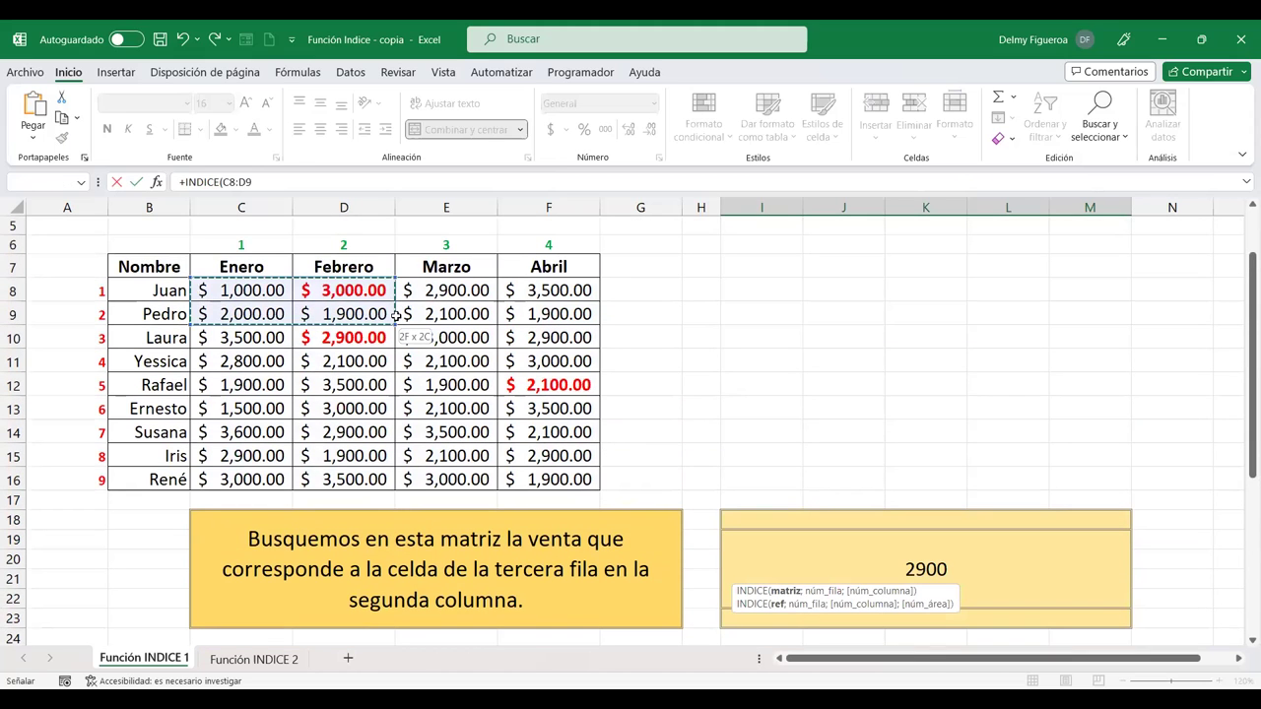
pyautogui.moveTo(543, 465); pyautogui.dragTo(547, 475)
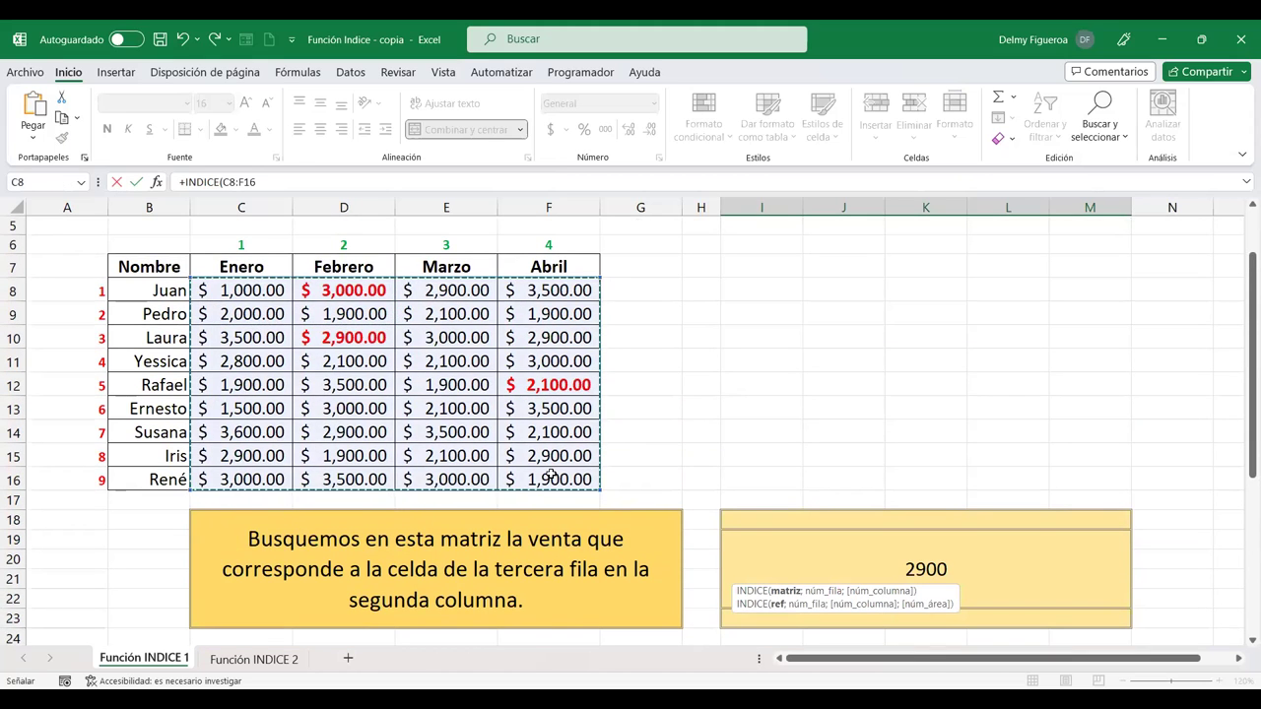
pyautogui.scroll(-4, 484, 415)
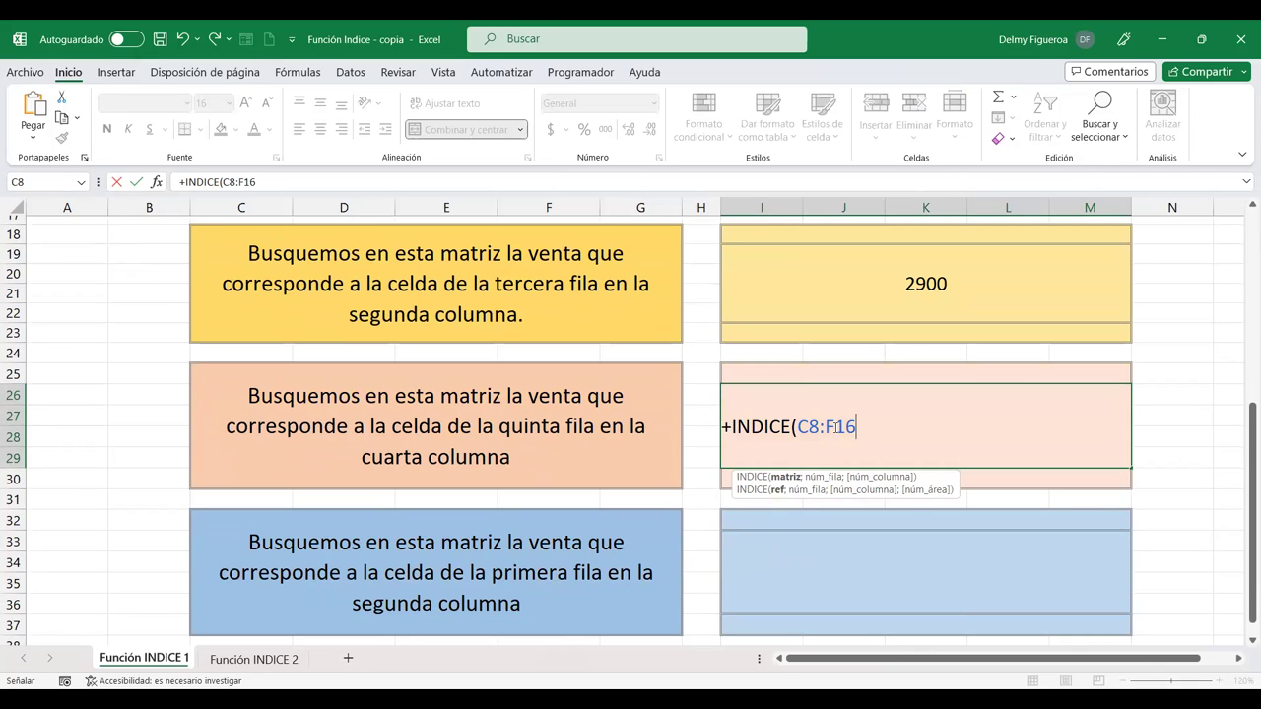
pyautogui.write(';')
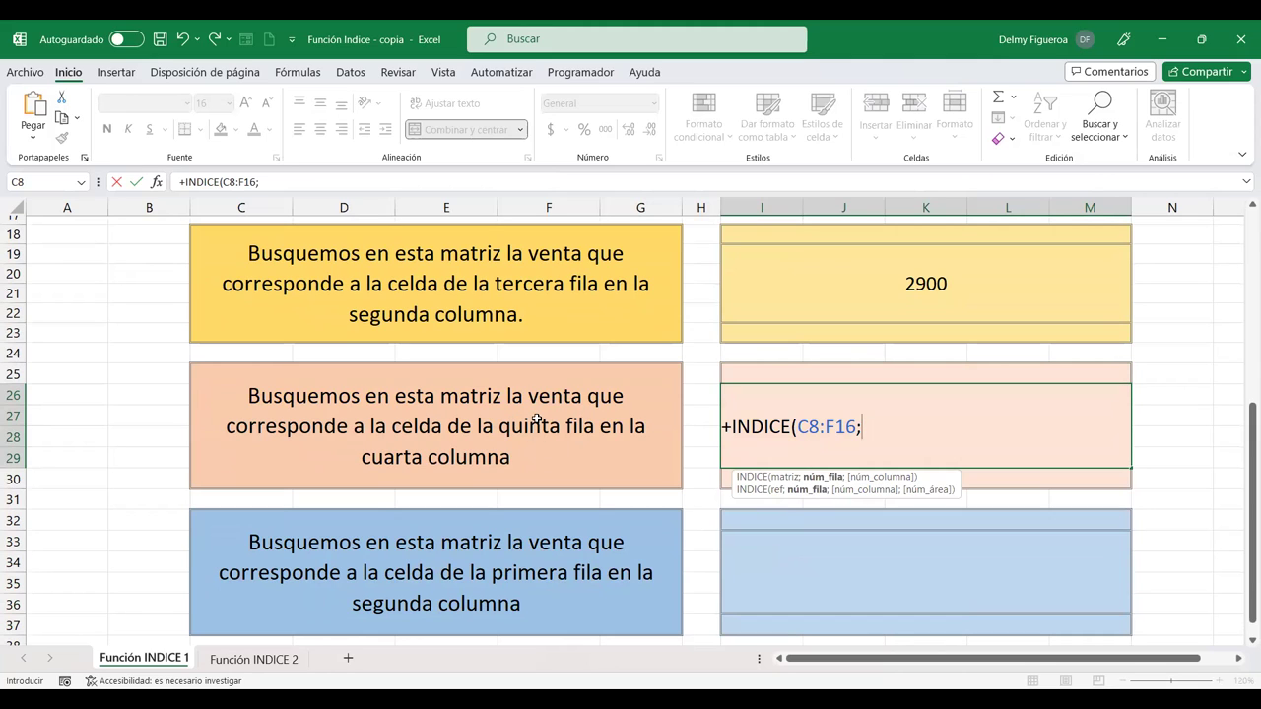
pyautogui.write('5;')
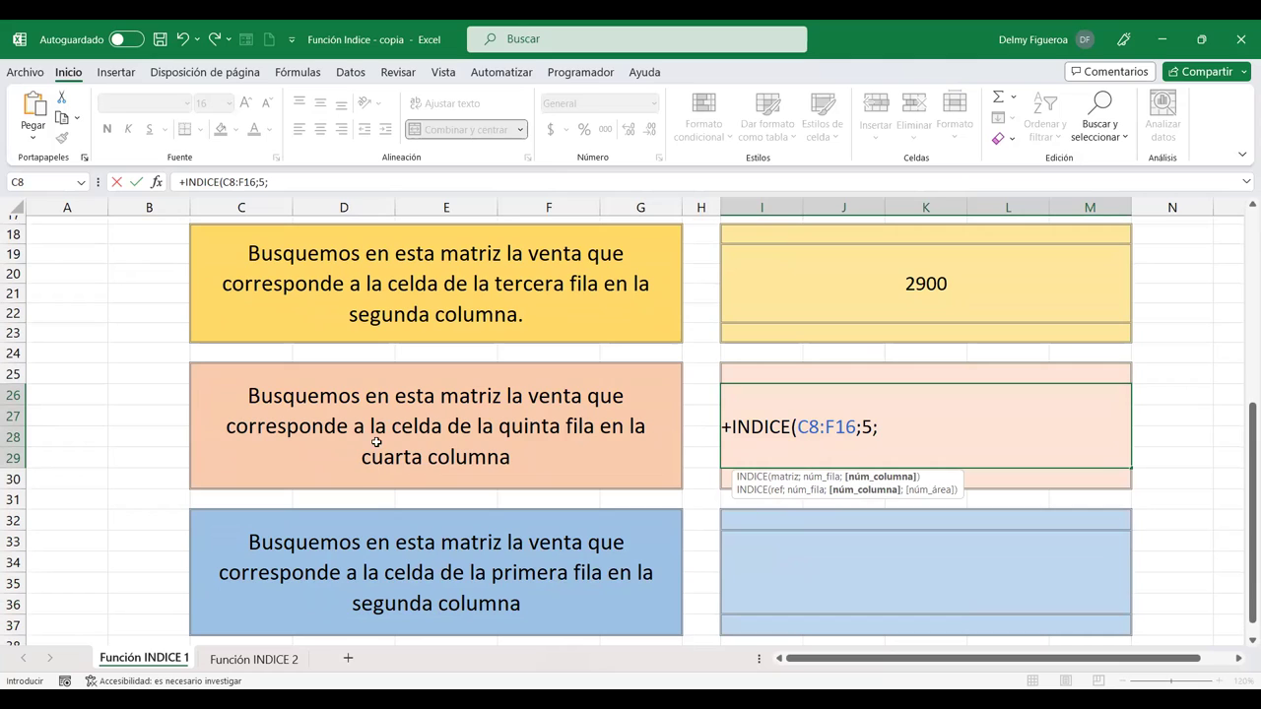
pyautogui.write('4)')
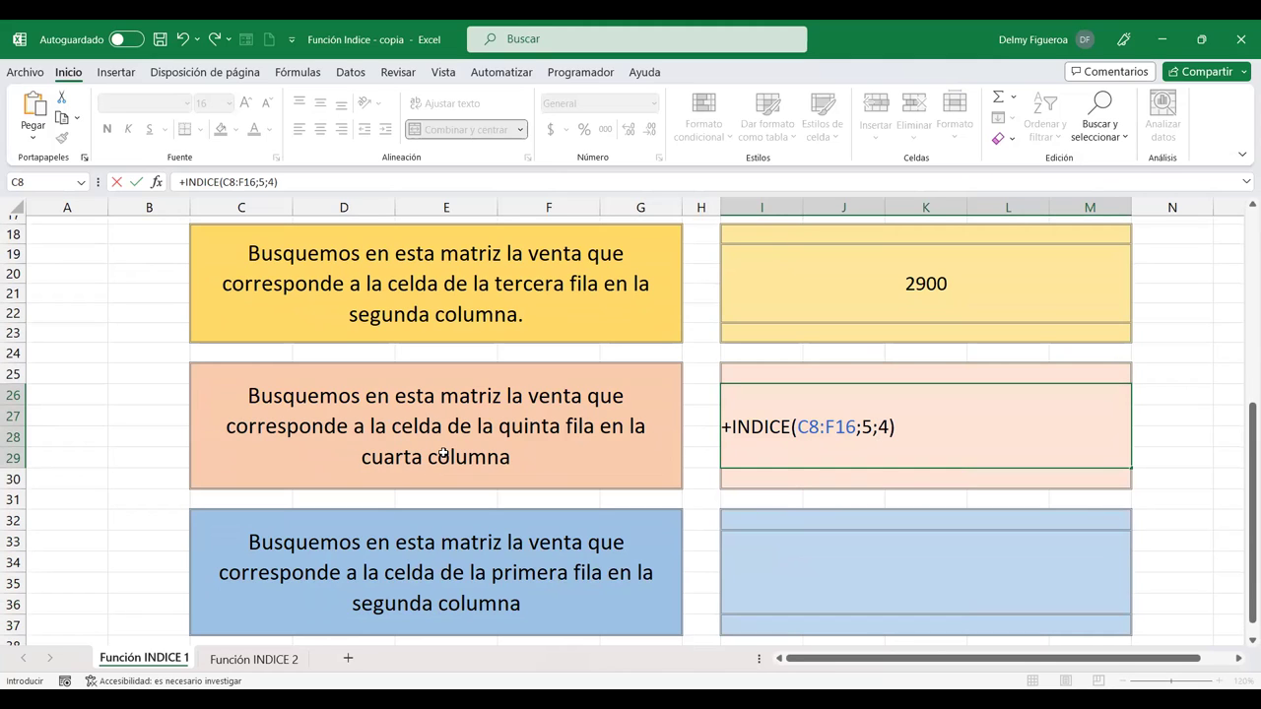
pyautogui.press('Return')
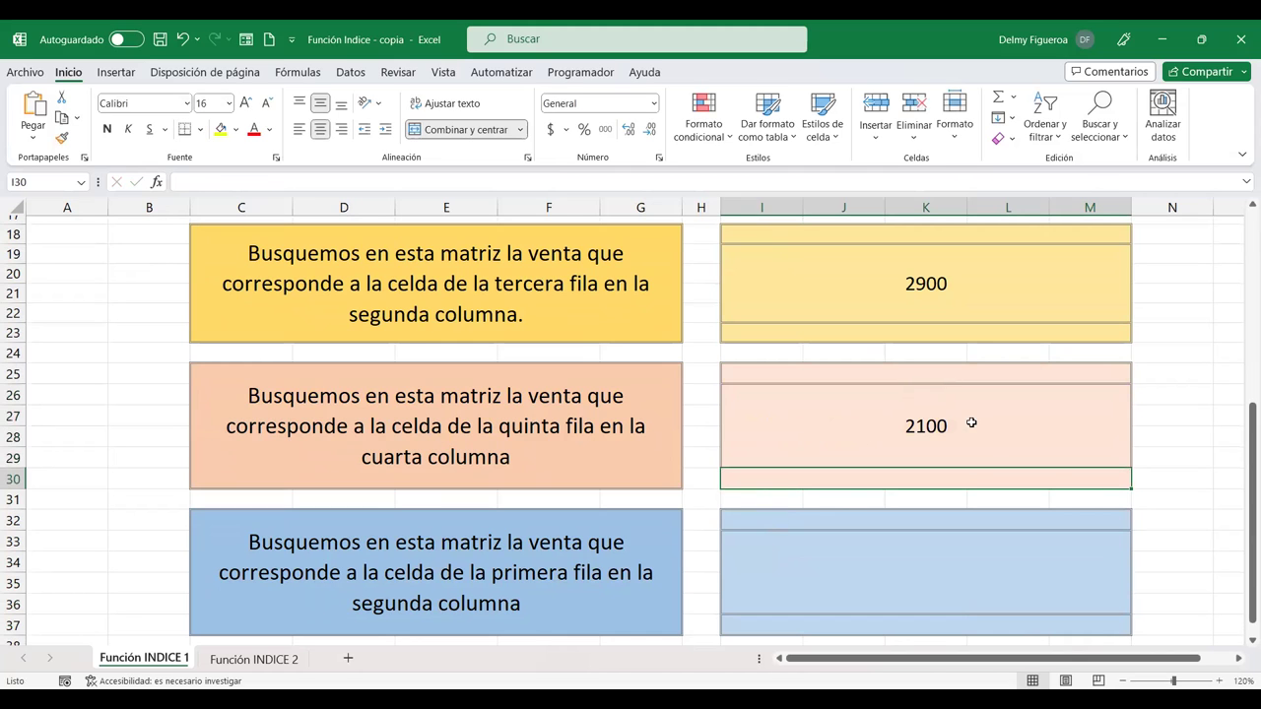
pyautogui.click(946, 426)
pyautogui.scroll(4, 941, 426)
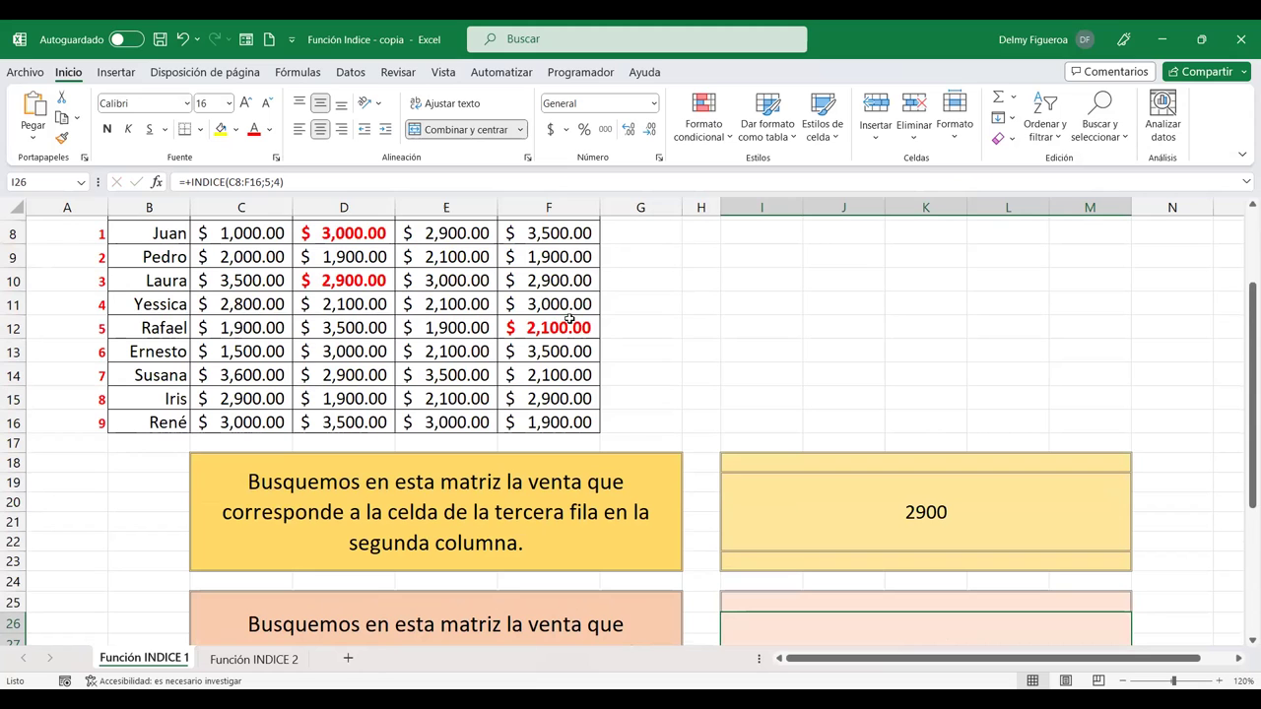
pyautogui.scroll(-1, 873, 417)
pyautogui.scroll(-1, 873, 417)
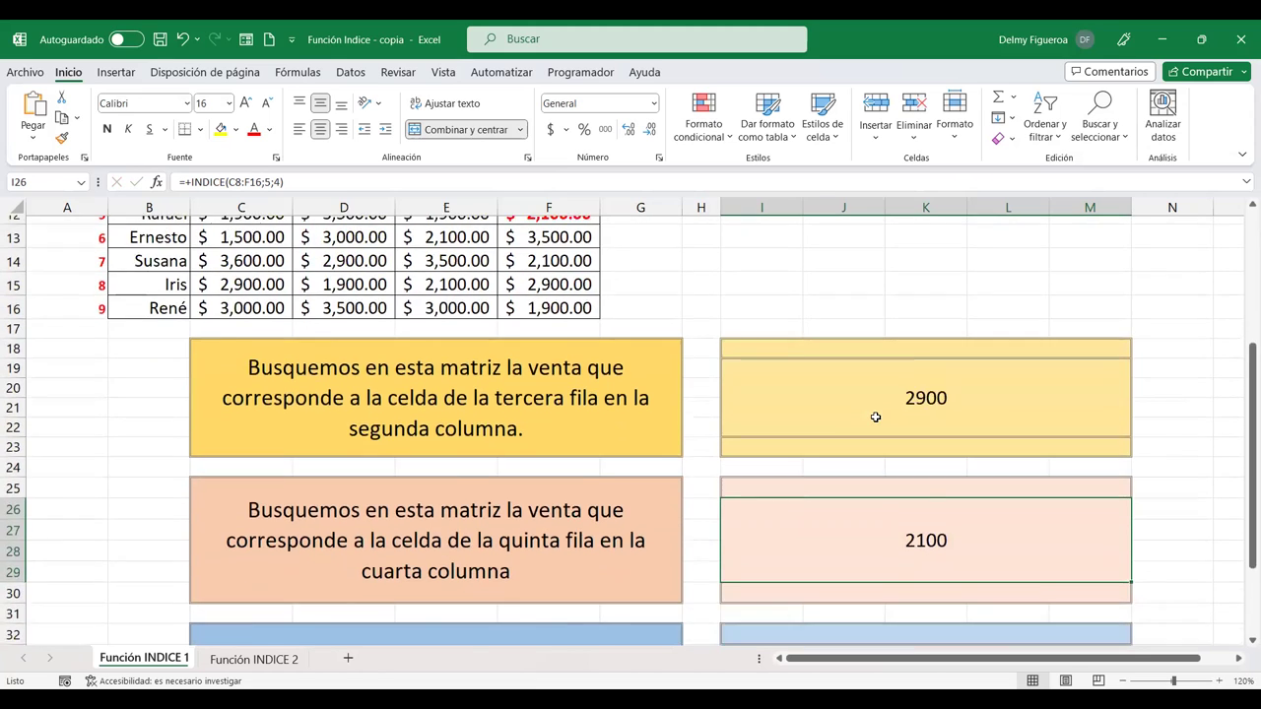
pyautogui.scroll(-2, 875, 418)
pyautogui.scroll(-3, 875, 418)
pyautogui.click(853, 376)
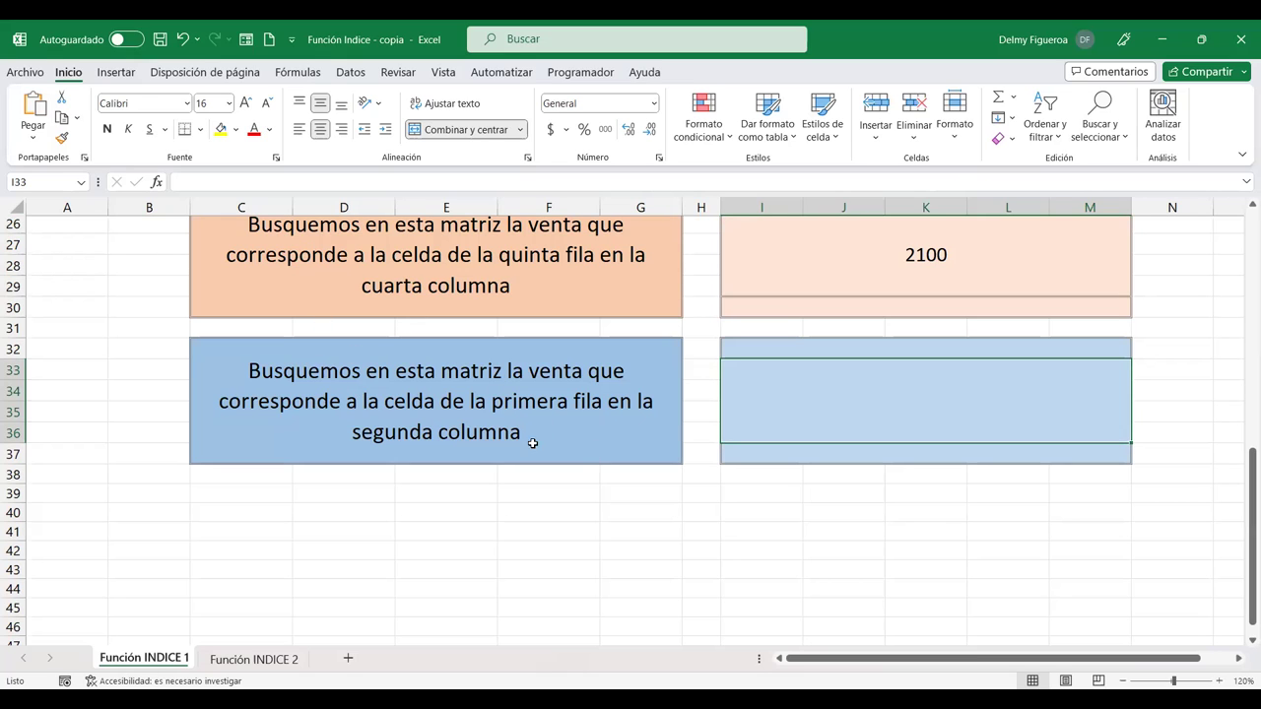
pyautogui.scroll(4, 578, 425)
pyautogui.scroll(2, 577, 424)
pyautogui.scroll(2, 578, 423)
pyautogui.scroll(1, 296, 325)
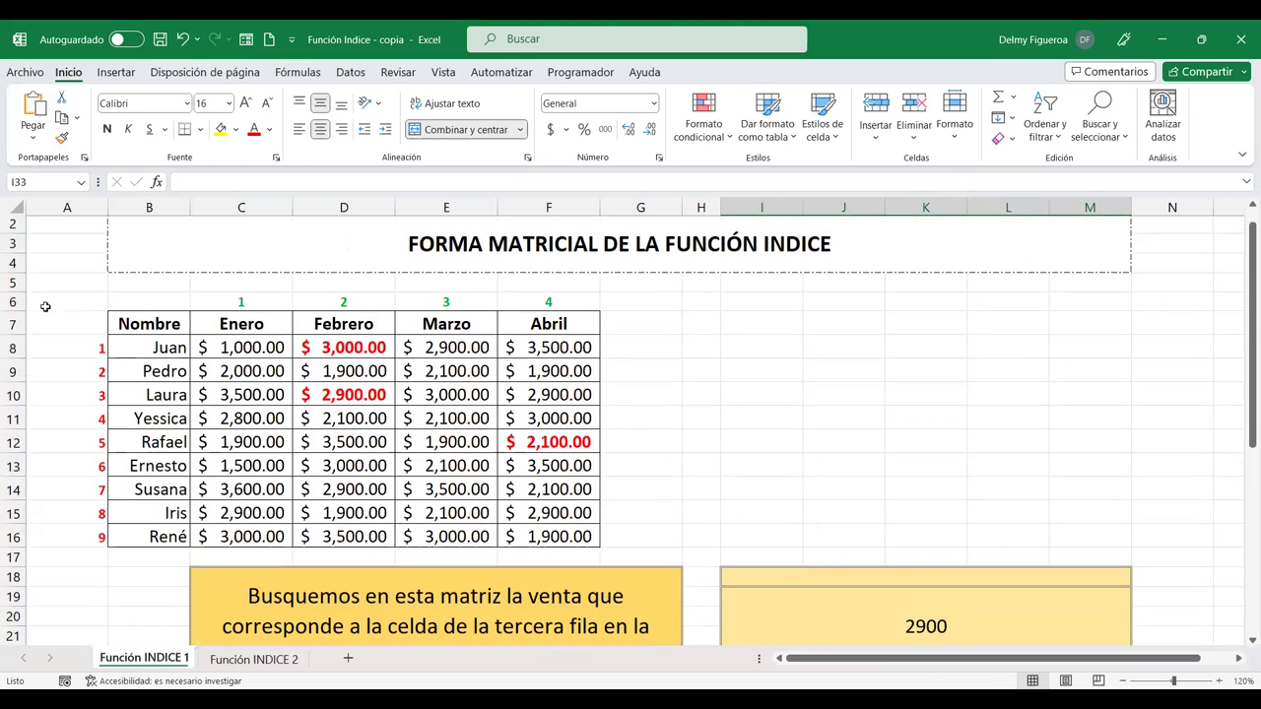
pyautogui.click(13, 348)
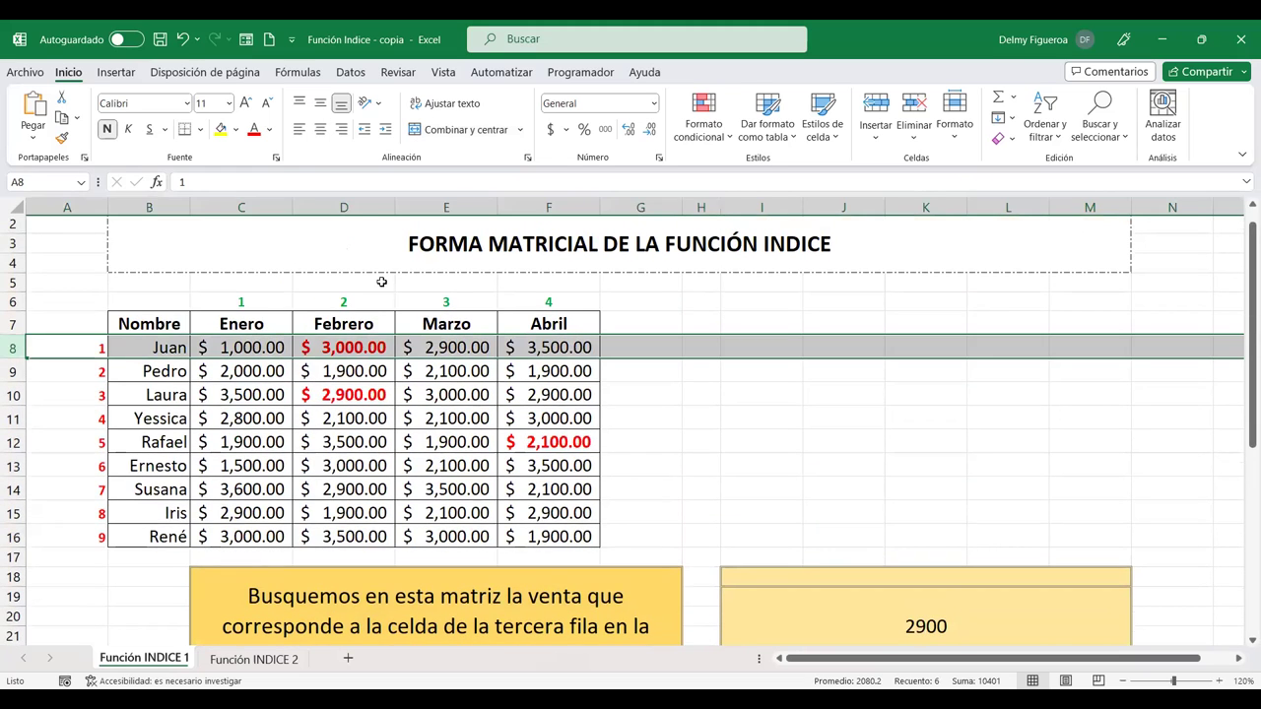
pyautogui.keyDown('ctrl'); pyautogui.click(361, 207); pyautogui.keyUp('ctrl')
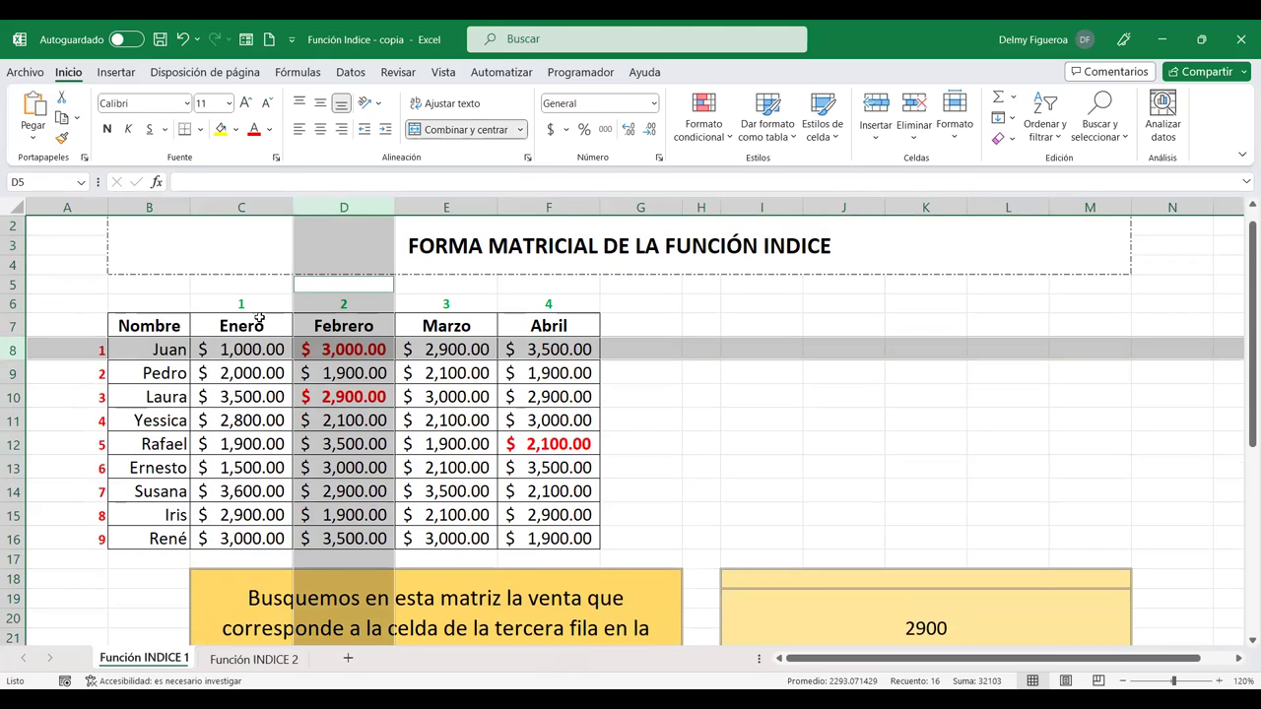
pyautogui.scroll(-1, 982, 516)
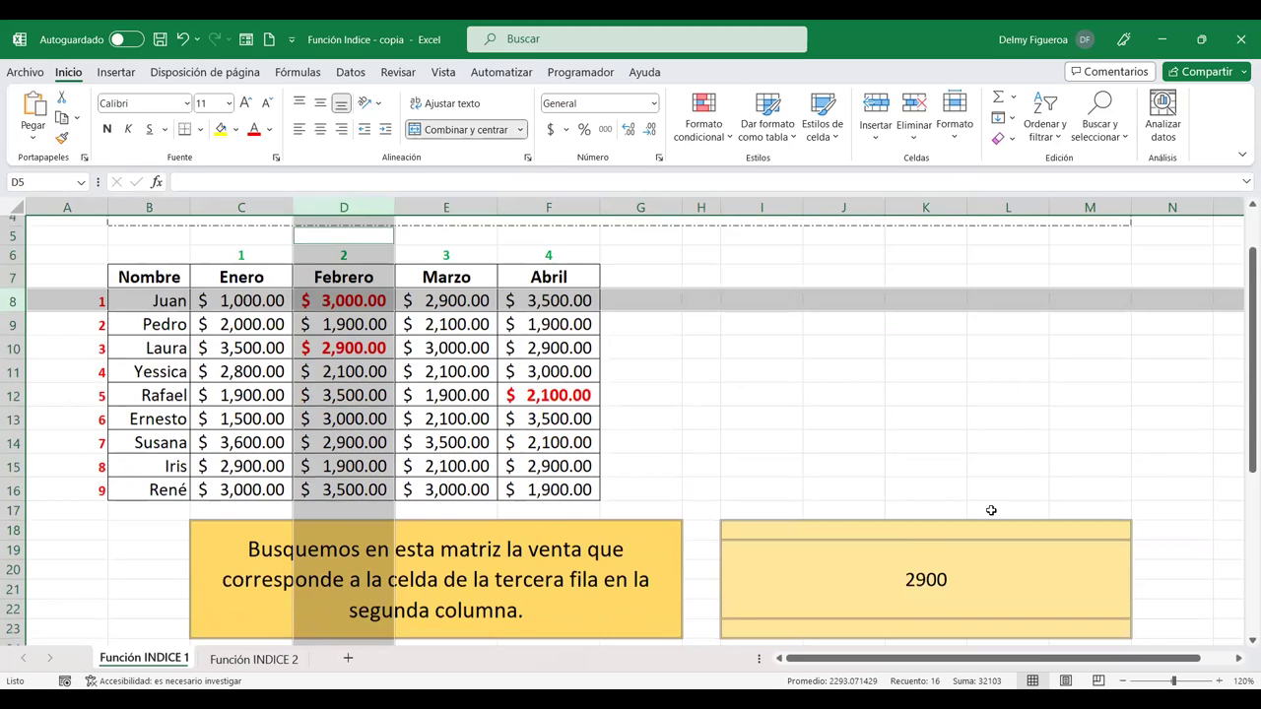
pyautogui.scroll(-4, 986, 513)
pyautogui.scroll(-2, 992, 510)
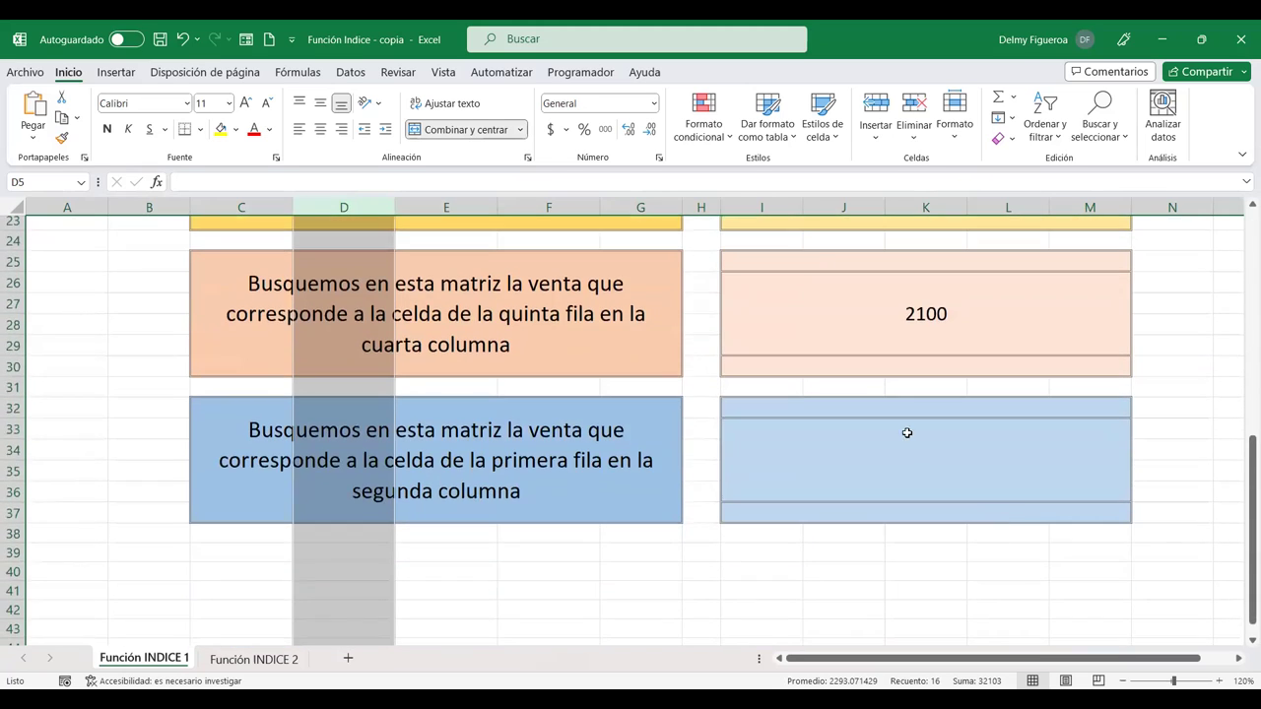
# Enter =+INDICE(C8:F16;1;2) in the blue answer cell I33 so it returns 3000
pyautogui.click(916, 456)
pyautogui.write('+')
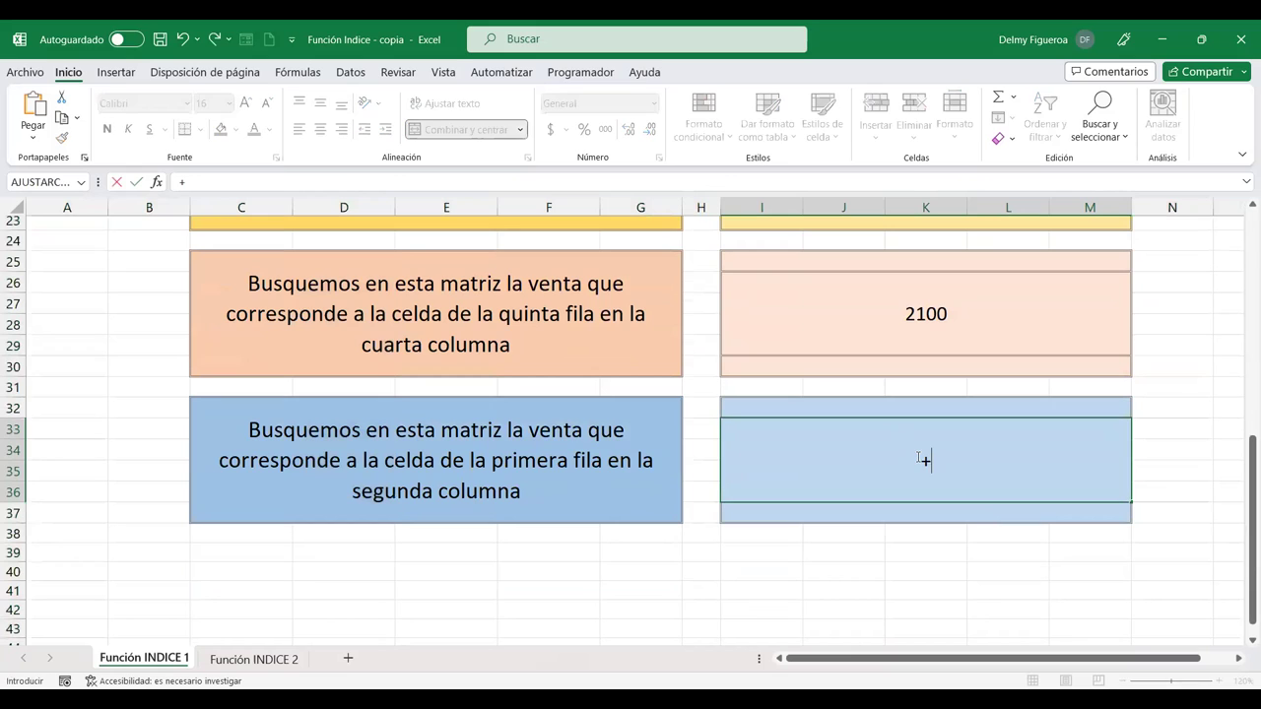
pyautogui.write('inid')
pyautogui.press('BackSpace')
pyautogui.press('BackSpace')
pyautogui.write('di')
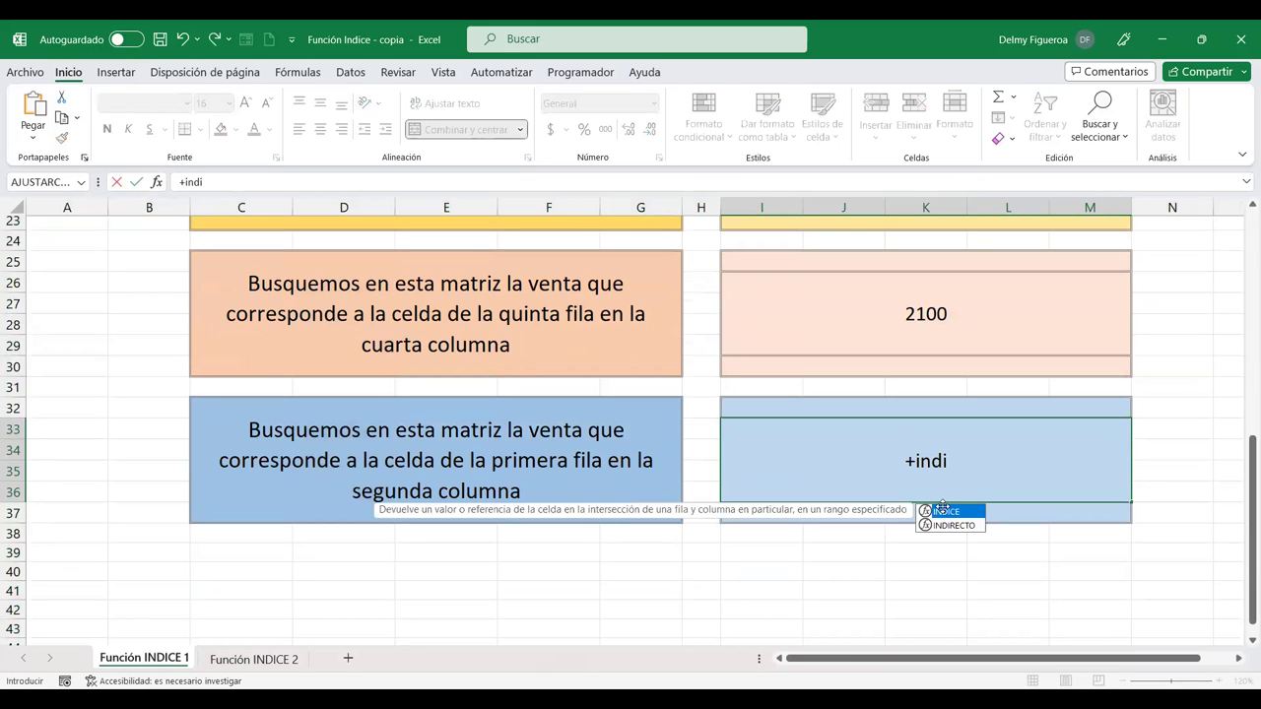
pyautogui.press('Tab')
pyautogui.scroll(1, 617, 451)
pyautogui.scroll(4, 617, 451)
pyautogui.scroll(1, 395, 344)
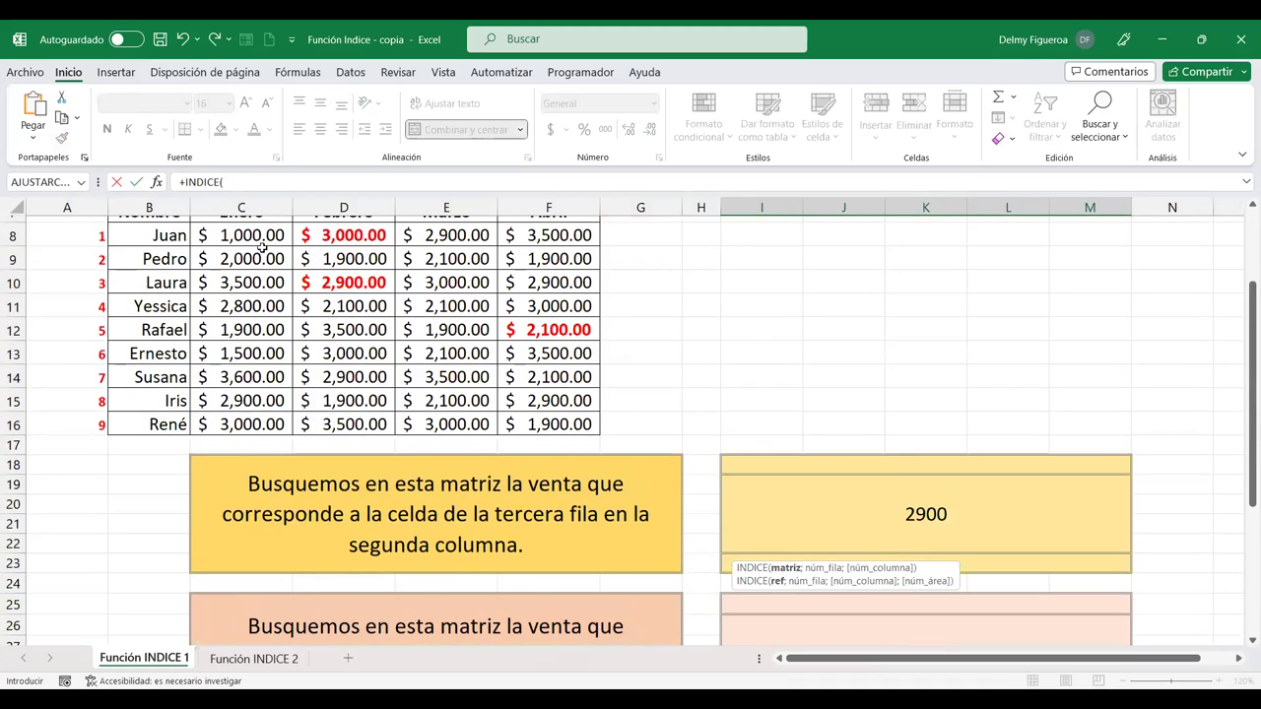
pyautogui.scroll(1, 262, 247)
pyautogui.click(245, 293)
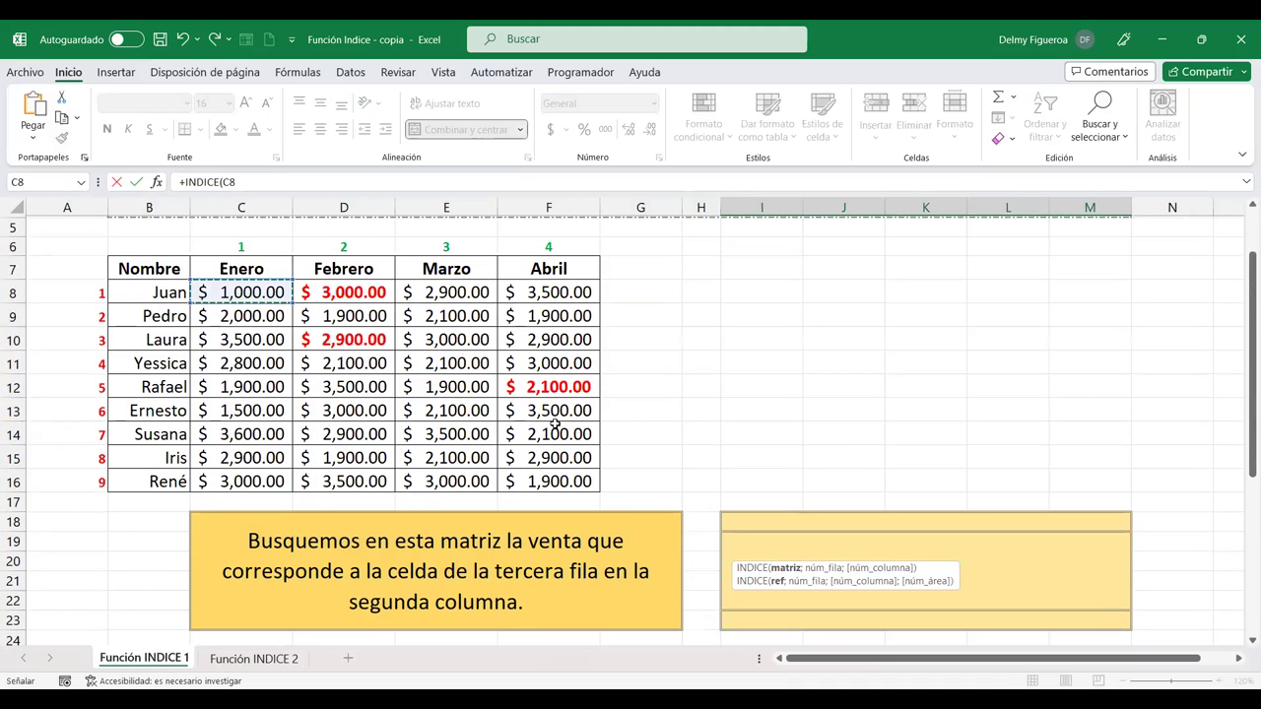
pyautogui.keyDown('shift'); pyautogui.click(555, 474); pyautogui.keyUp('shift')
pyautogui.write(';')
pyautogui.scroll(-2, 935, 503)
pyautogui.scroll(-3, 935, 503)
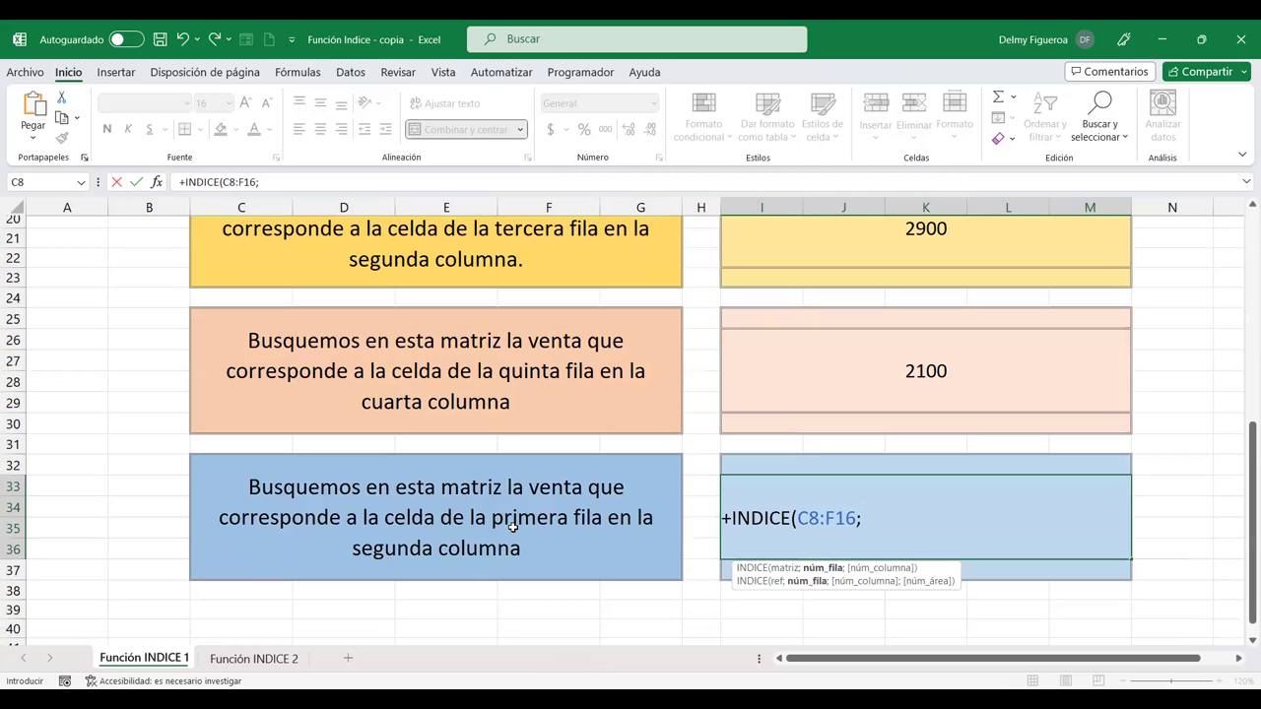
pyautogui.write('1;')
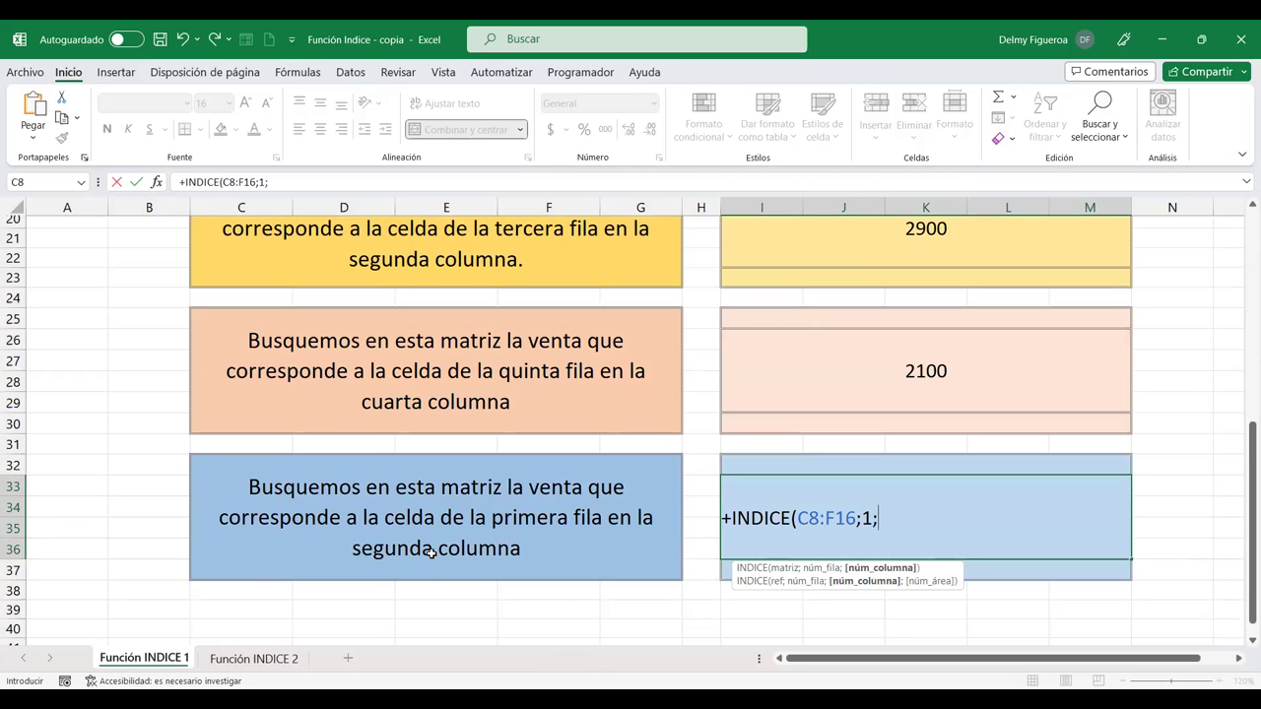
pyautogui.write('2')
pyautogui.press('Return')
pyautogui.click(953, 500)
pyautogui.scroll(6, 954, 500)
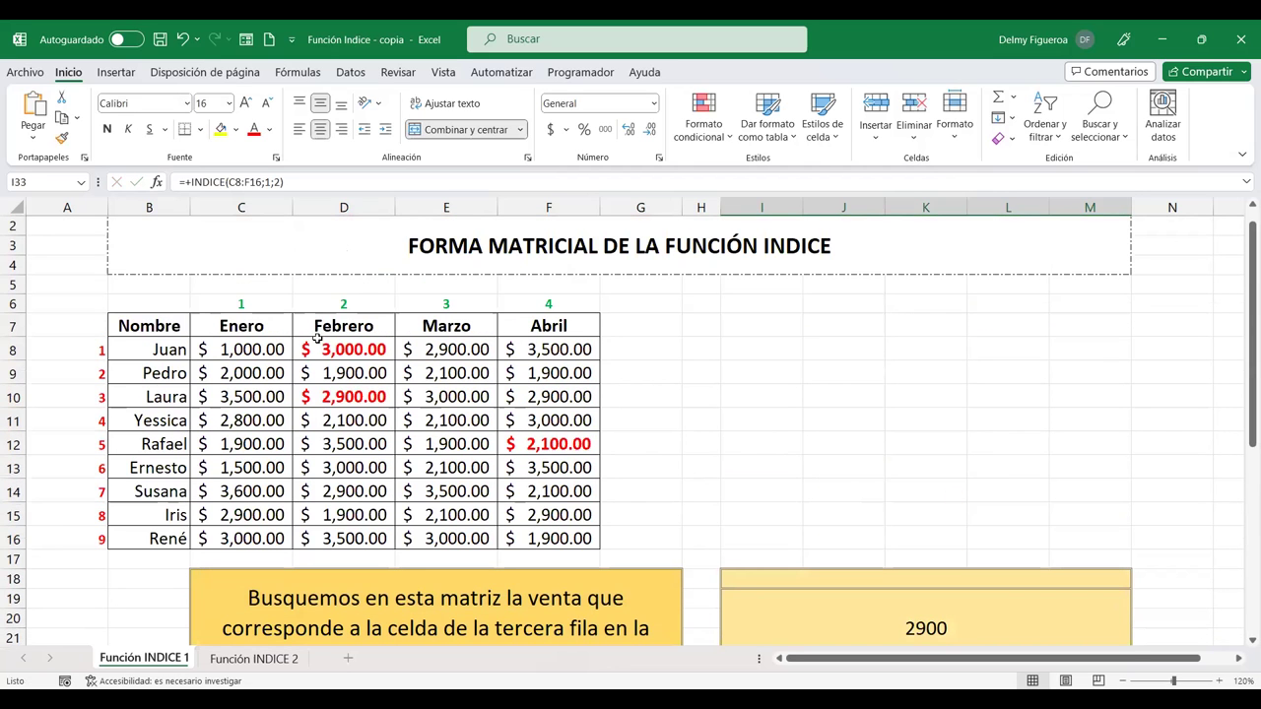
# Check the 3000 sale in D8, then highlight row 13 and the Marzo column to trace a lookup
pyautogui.click(362, 350)
pyautogui.scroll(-2, 737, 449)
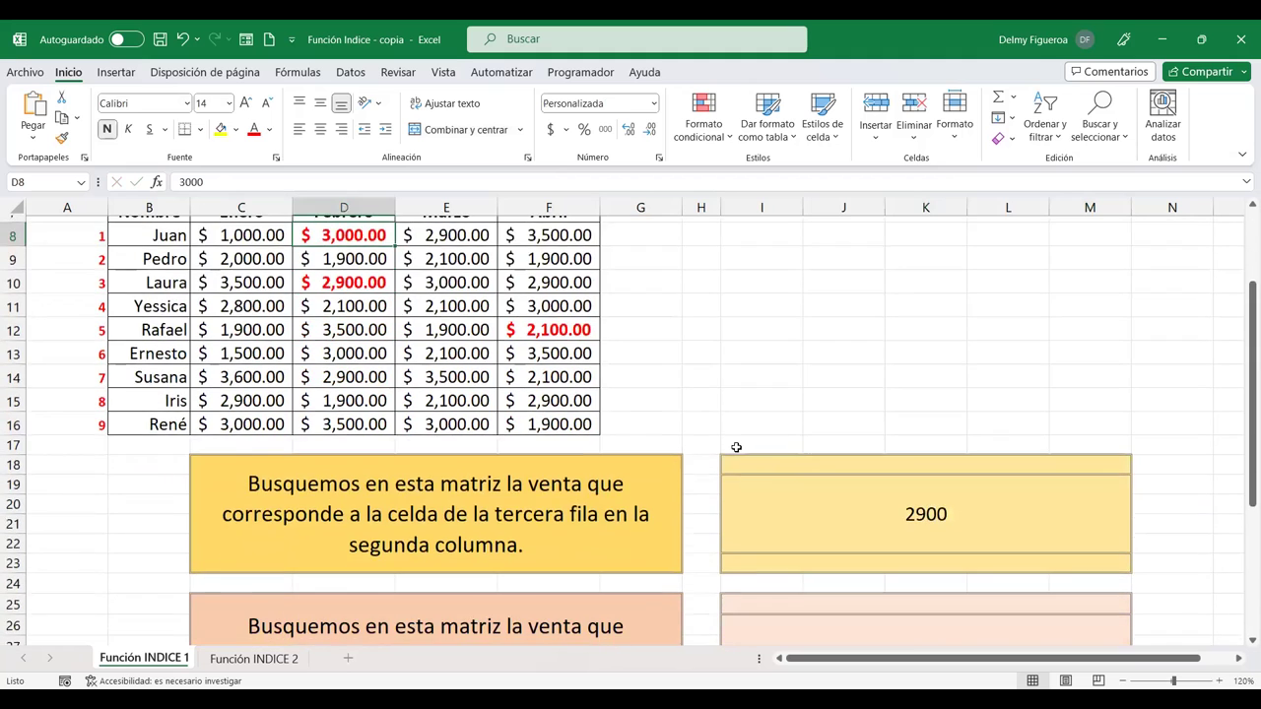
pyautogui.scroll(-1, 737, 444)
pyautogui.scroll(-2, 735, 443)
pyautogui.scroll(3, 734, 443)
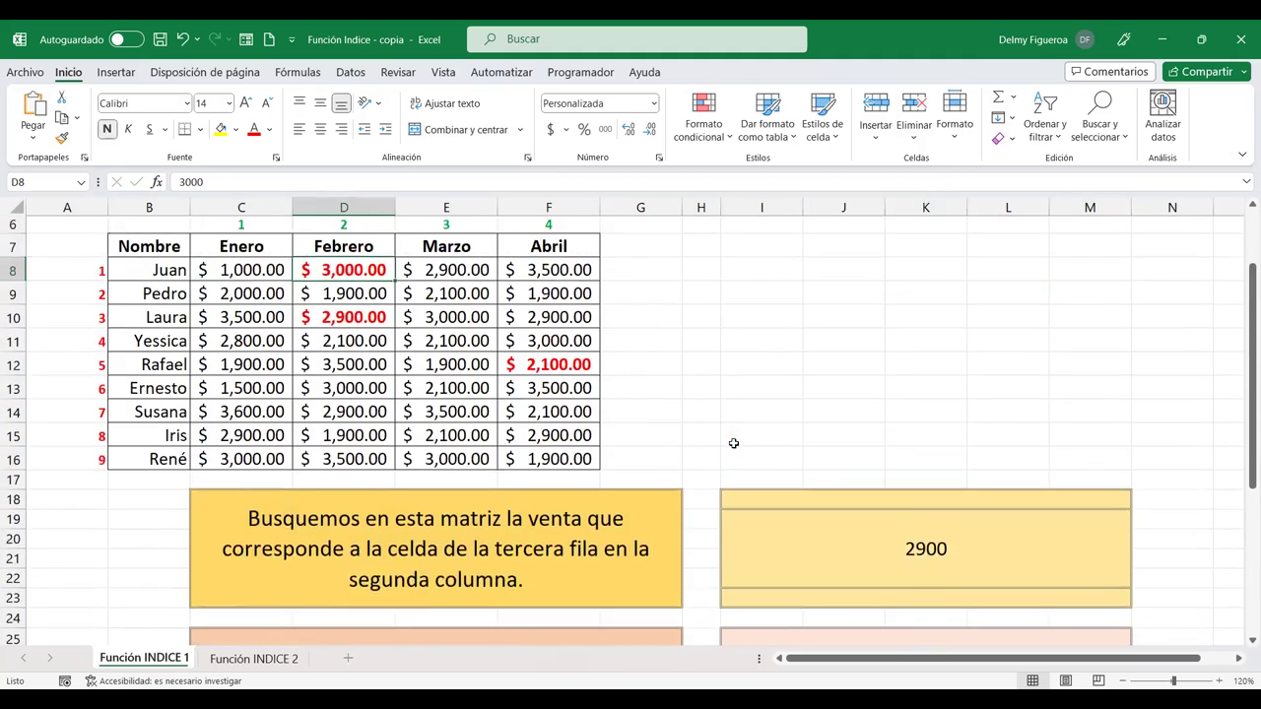
pyautogui.scroll(1, 732, 442)
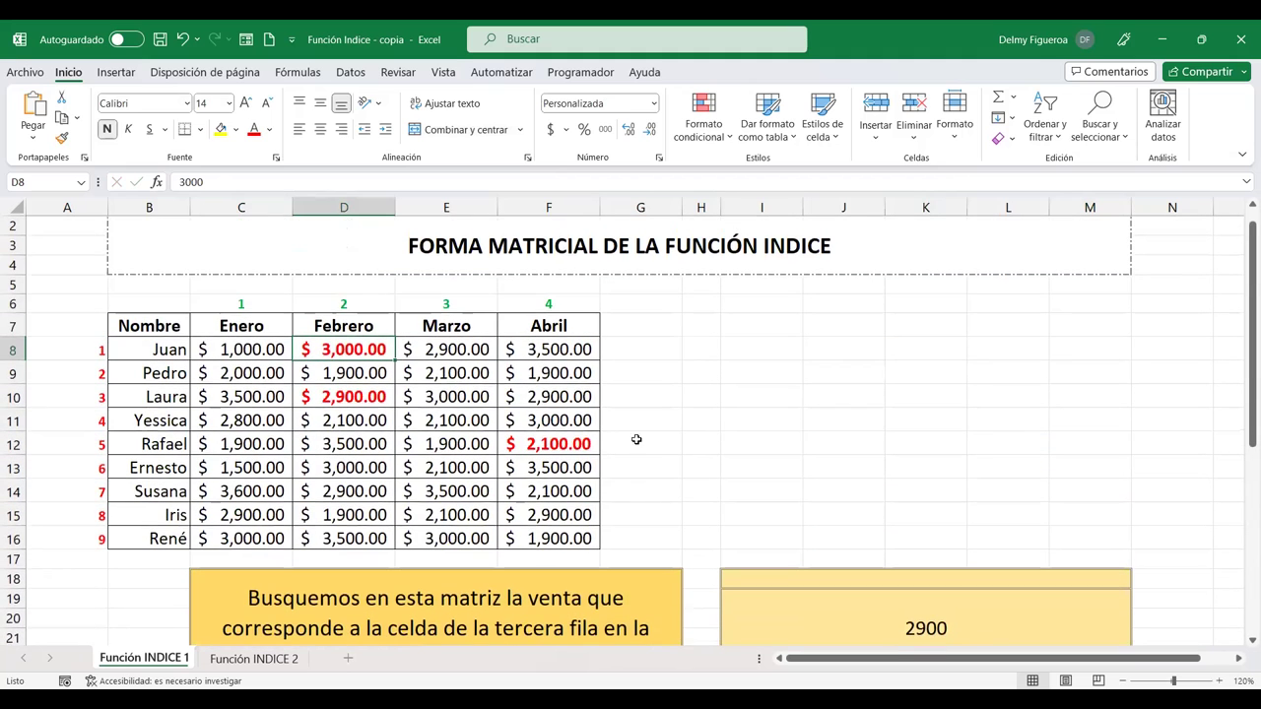
pyautogui.click(13, 468)
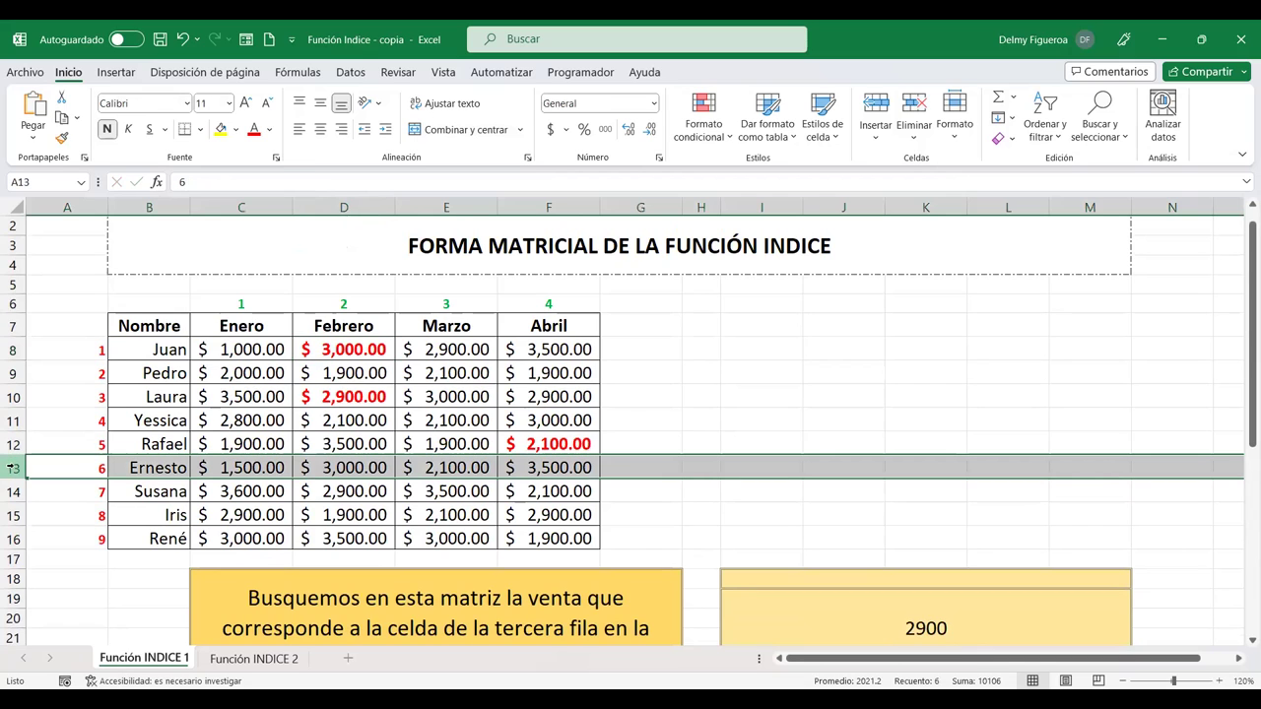
pyautogui.keyDown('ctrl'); pyautogui.click(448, 207); pyautogui.keyUp('ctrl')
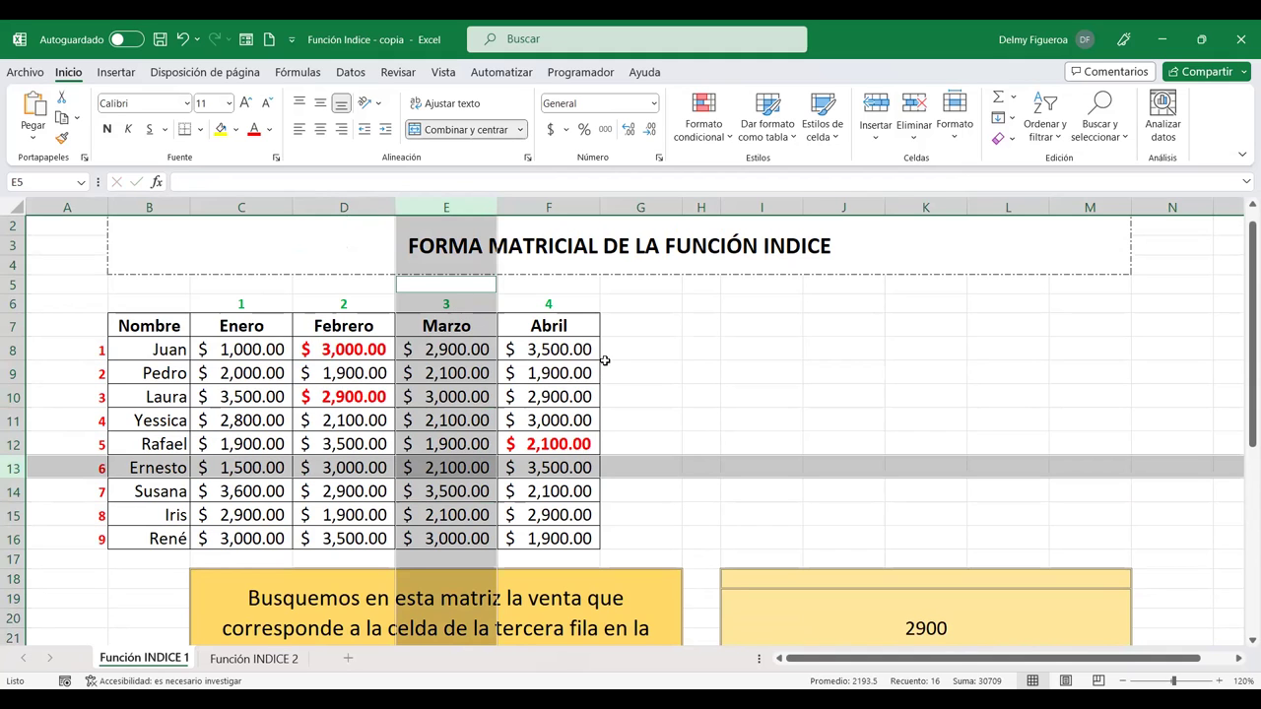
pyautogui.scroll(-4, 719, 453)
pyautogui.scroll(-1, 887, 386)
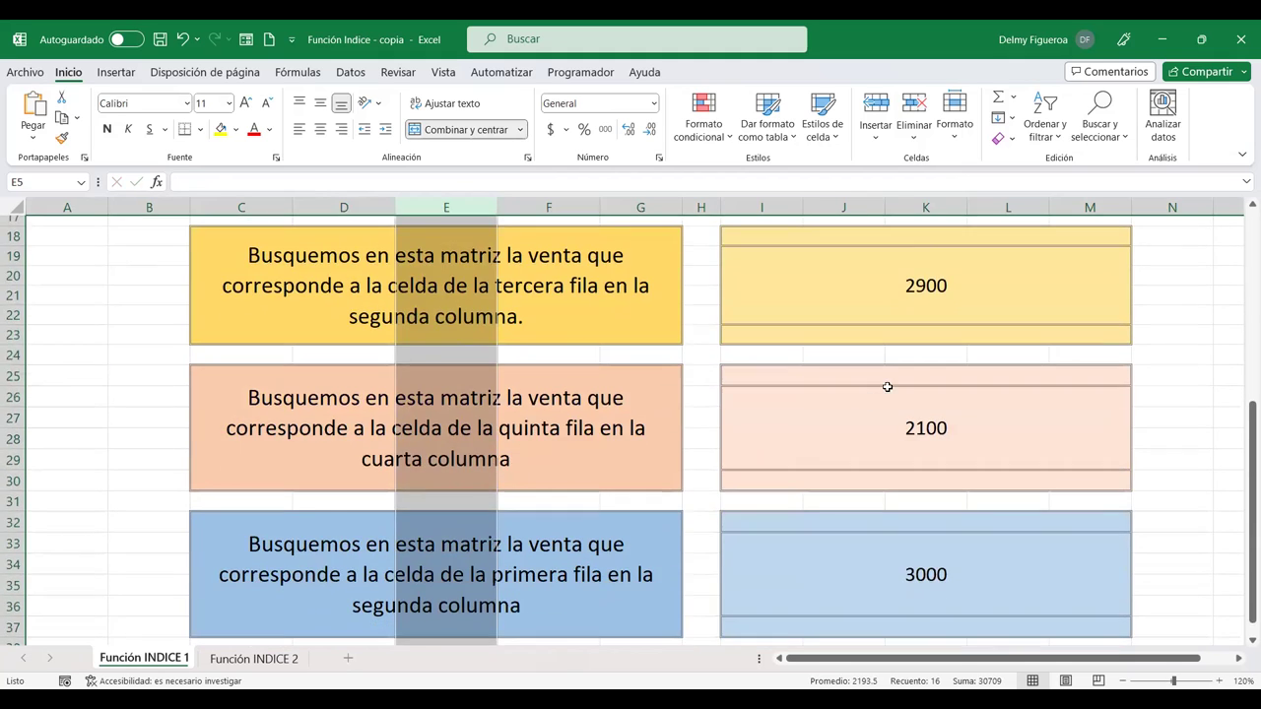
# Review the orange answer cell showing 2100 alongside the 2900 and 3000 results
pyautogui.click(893, 434)
pyautogui.scroll(-1, 896, 447)
pyautogui.scroll(-4, 897, 448)
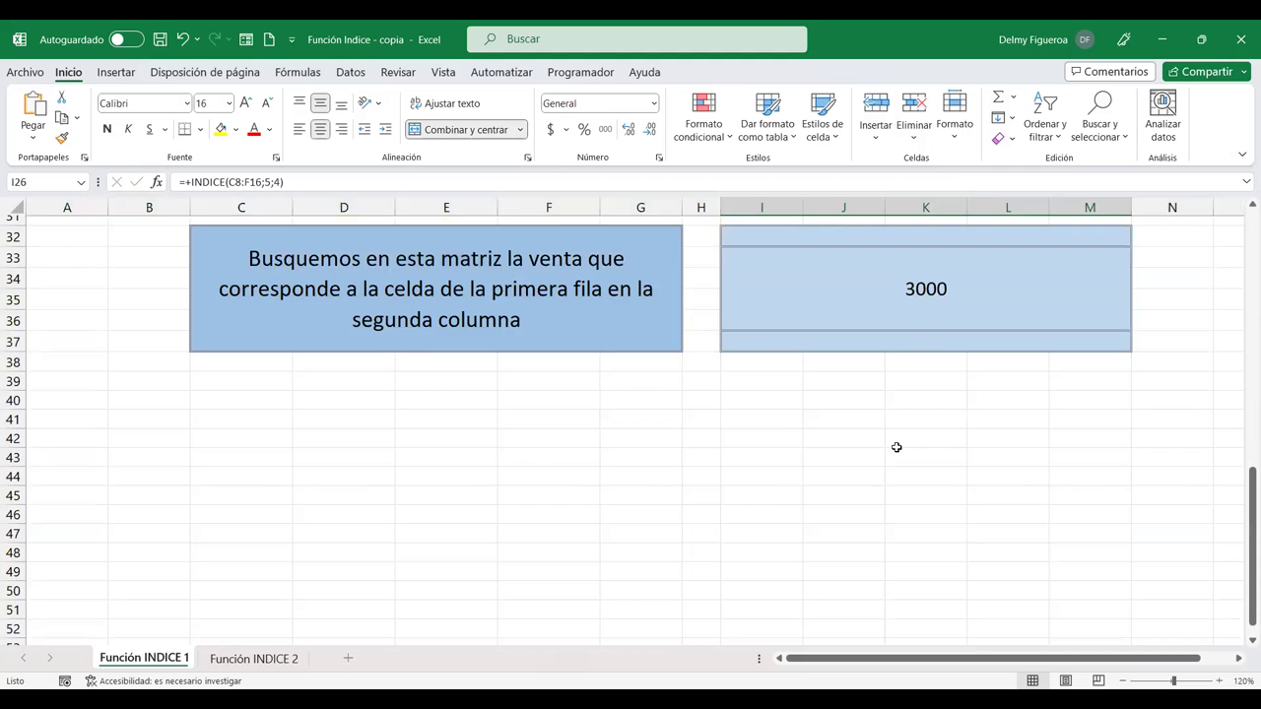
pyautogui.scroll(1, 897, 447)
pyautogui.scroll(1, 896, 447)
pyautogui.scroll(1, 897, 447)
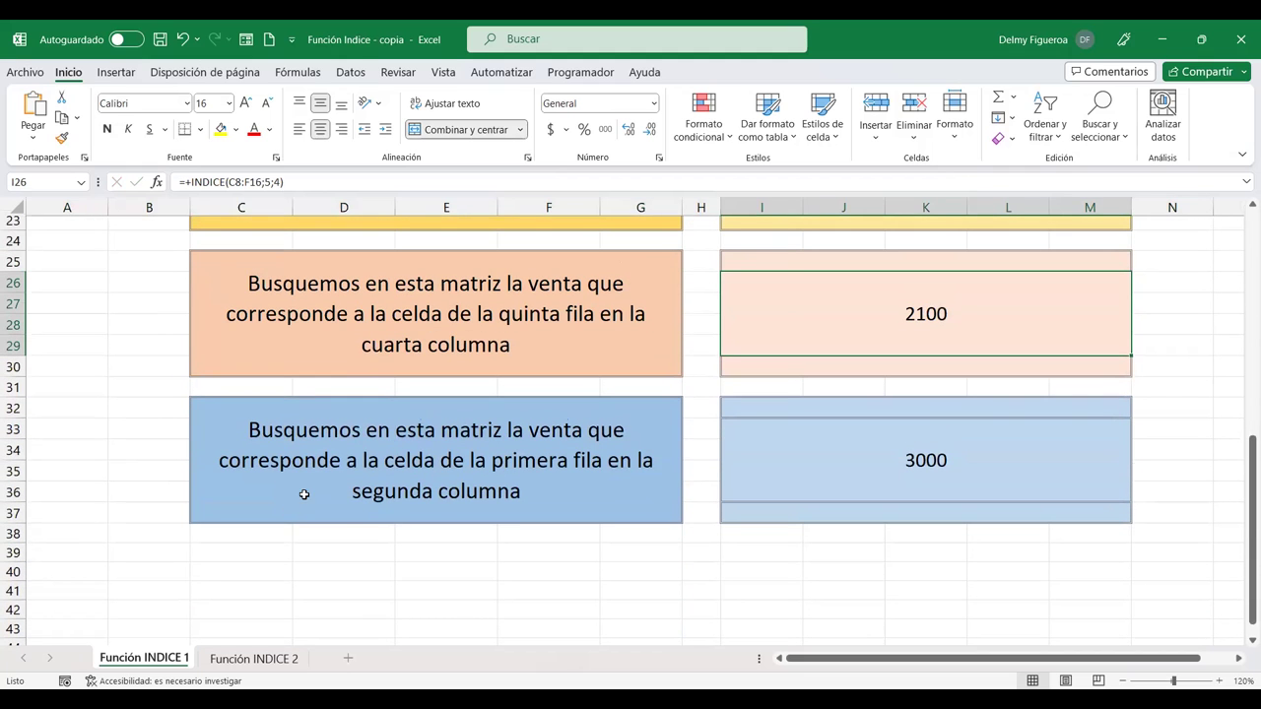
pyautogui.scroll(3, 304, 495)
pyautogui.scroll(2, 300, 492)
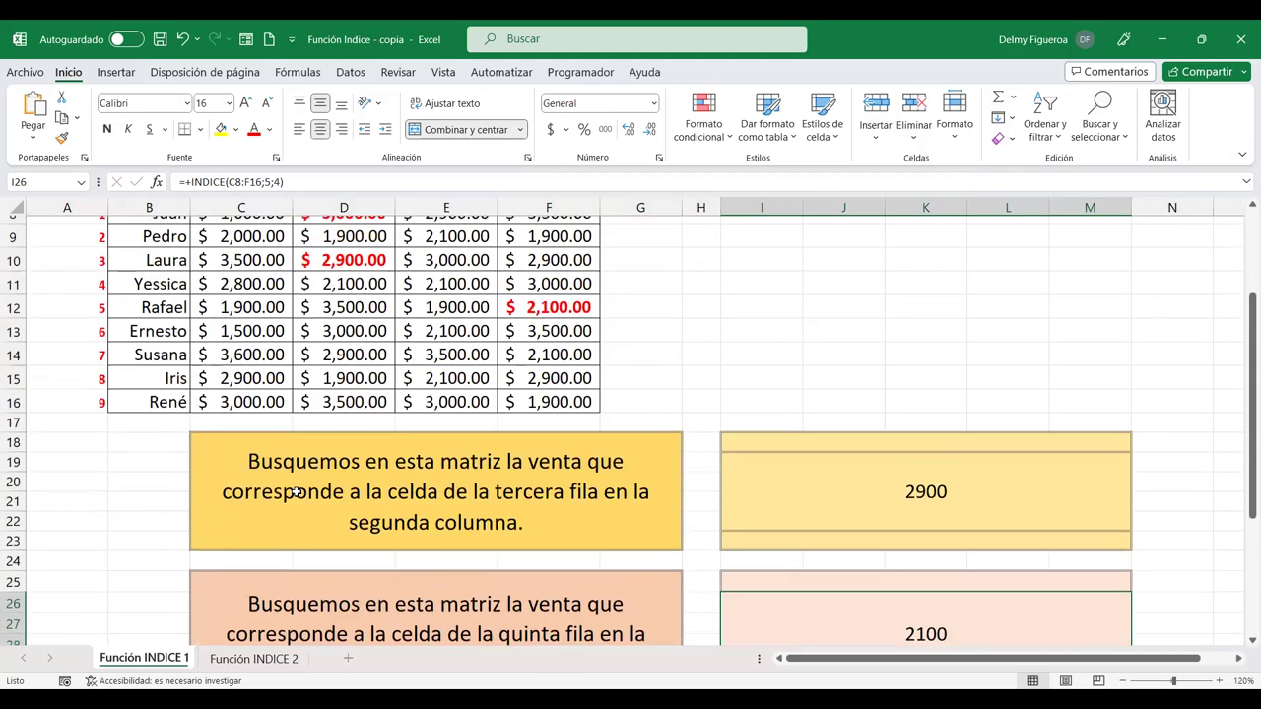
pyautogui.scroll(3, 295, 492)
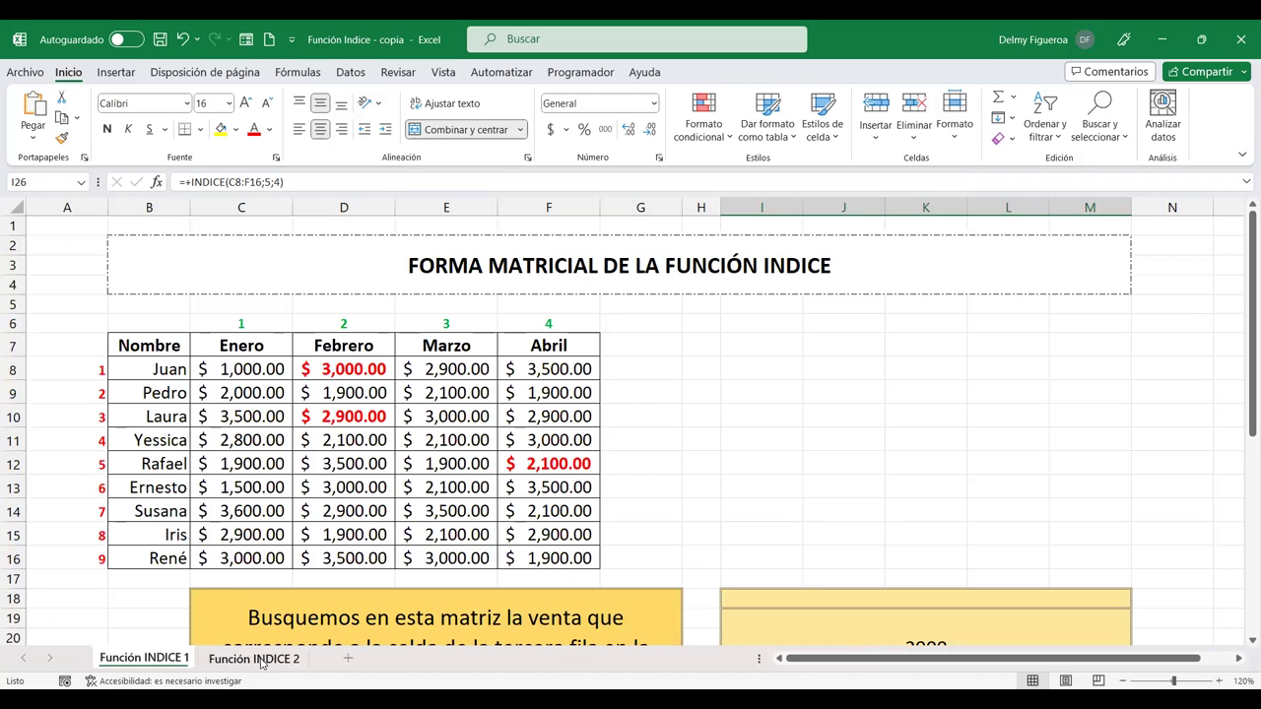
pyautogui.scroll(-8, 670, 442)
pyautogui.scroll(-4, 673, 444)
pyautogui.scroll(6, 673, 445)
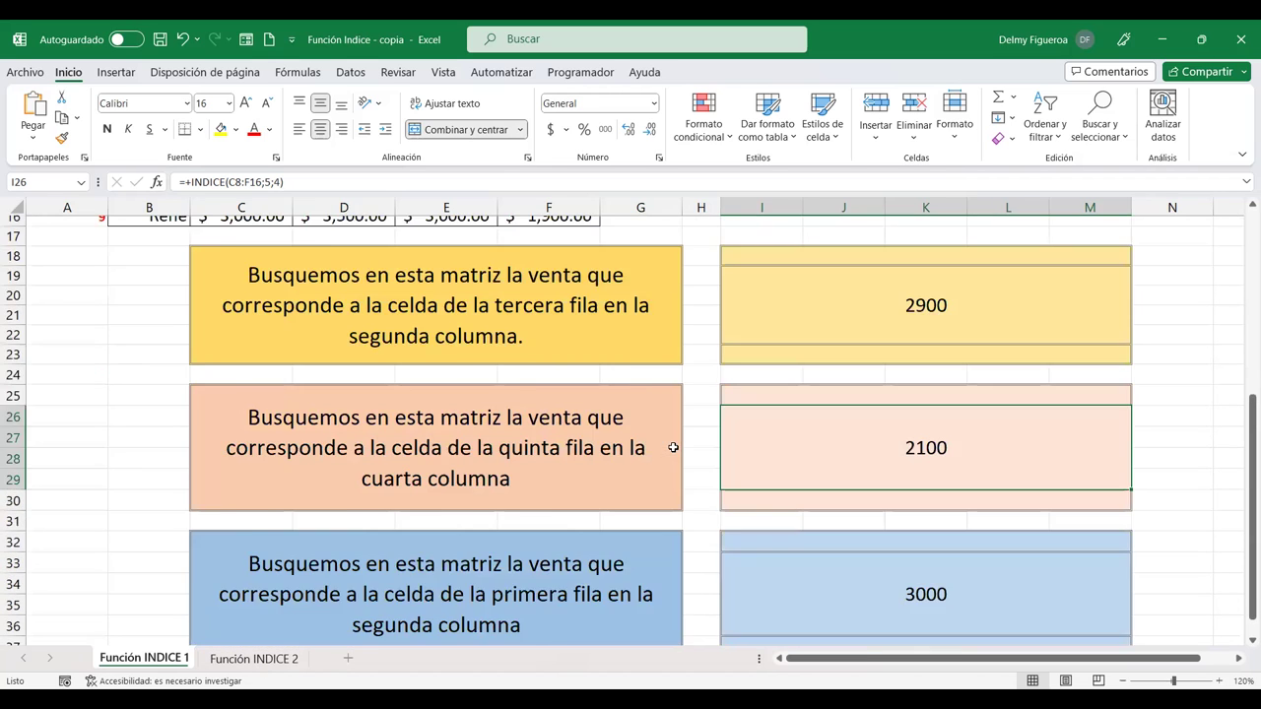
pyautogui.scroll(6, 673, 444)
# Switch to the Función INDICE 2 sheet and look over the VENTAS AÑO 1 and AÑO 2 tables
pyautogui.click(255, 658)
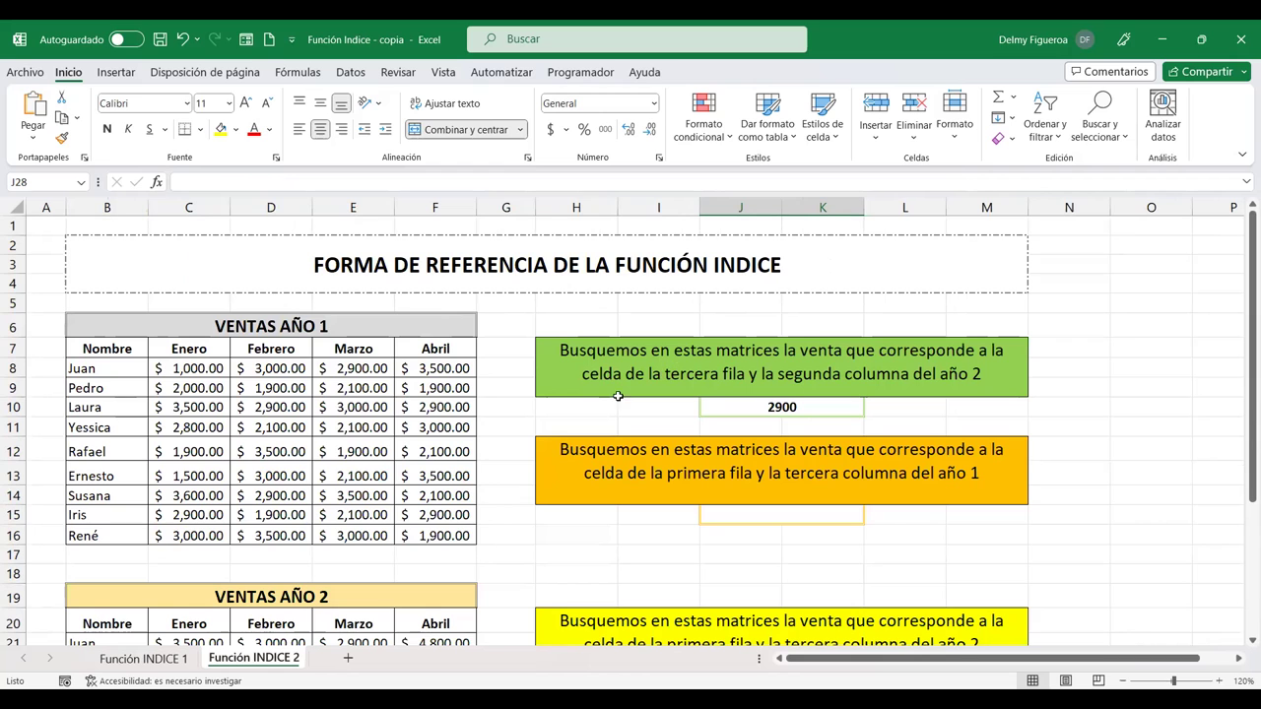
pyautogui.scroll(-1, 347, 338)
pyautogui.scroll(-2, 349, 345)
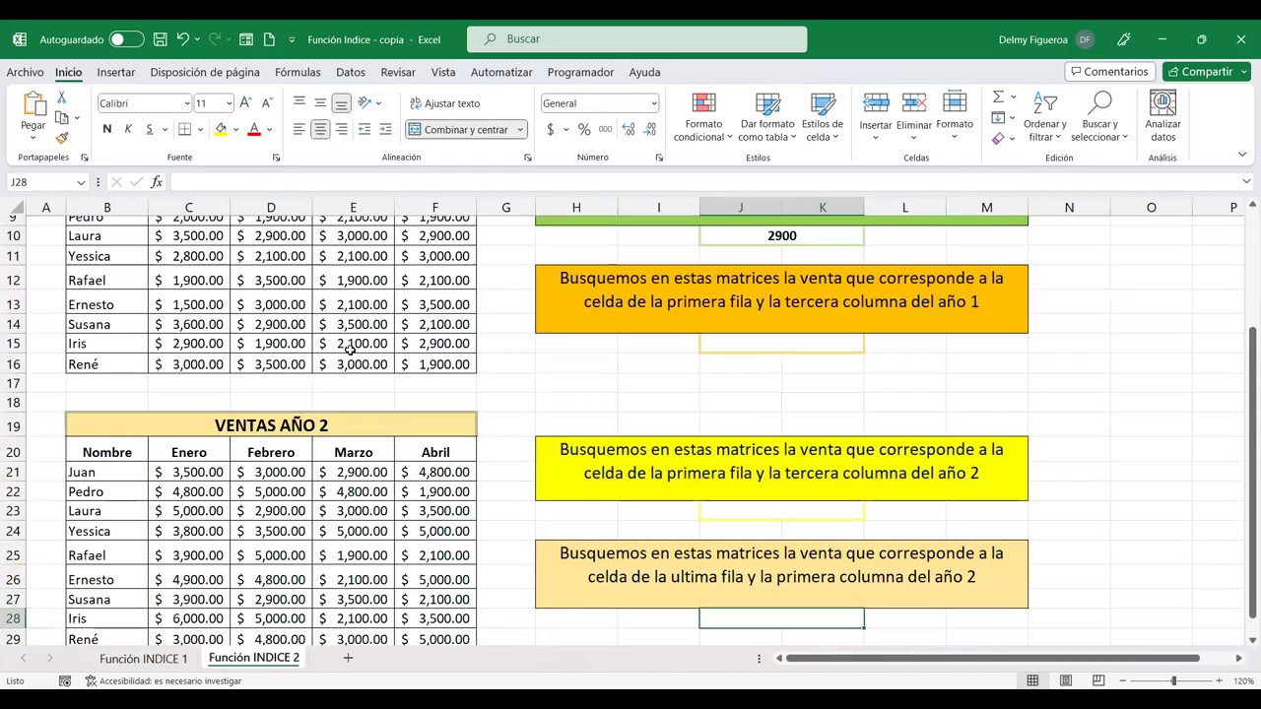
pyautogui.scroll(-2, 351, 350)
pyautogui.scroll(3, 350, 349)
pyautogui.scroll(1, 350, 350)
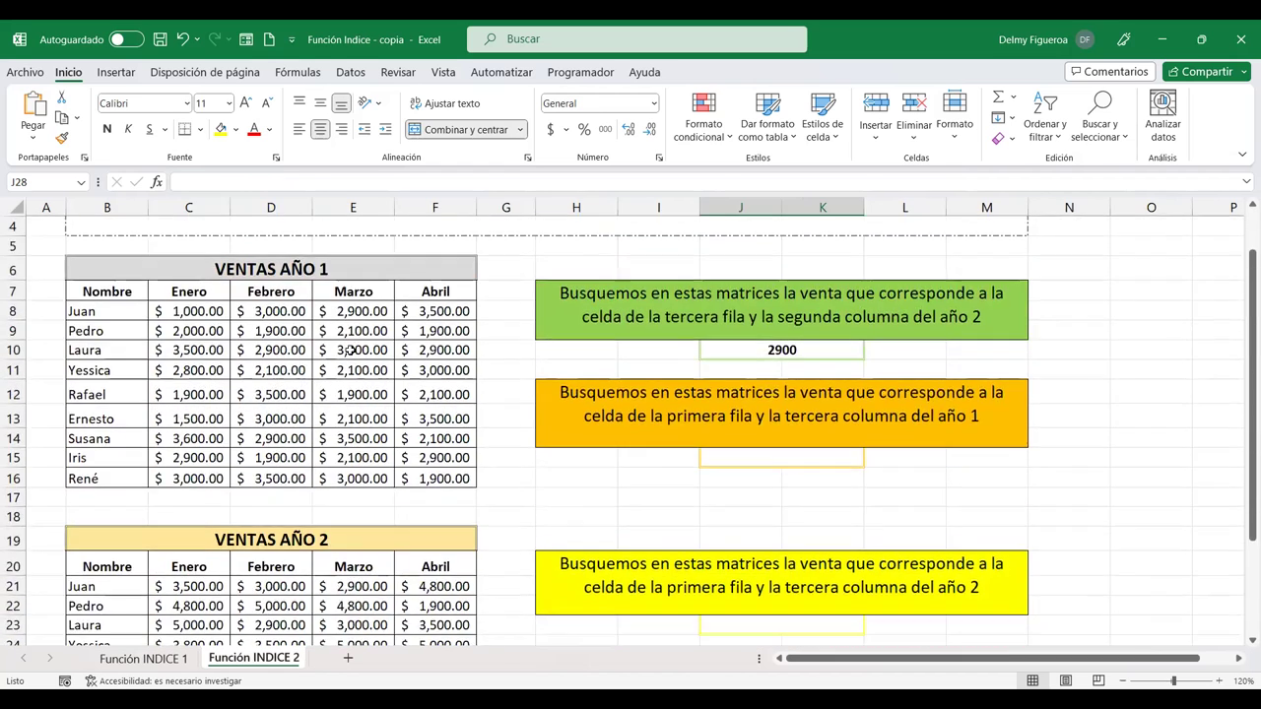
pyautogui.scroll(-1, 351, 350)
pyautogui.scroll(-2, 347, 385)
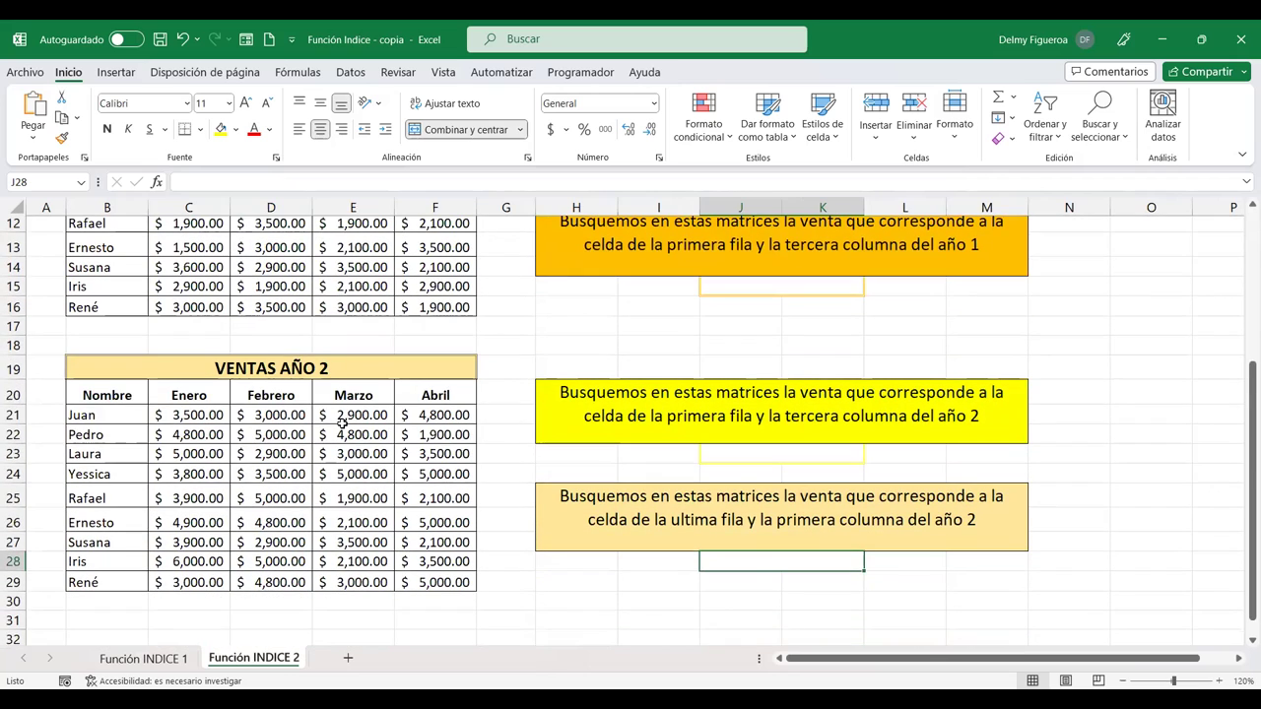
pyautogui.scroll(1, 339, 425)
pyautogui.scroll(3, 339, 429)
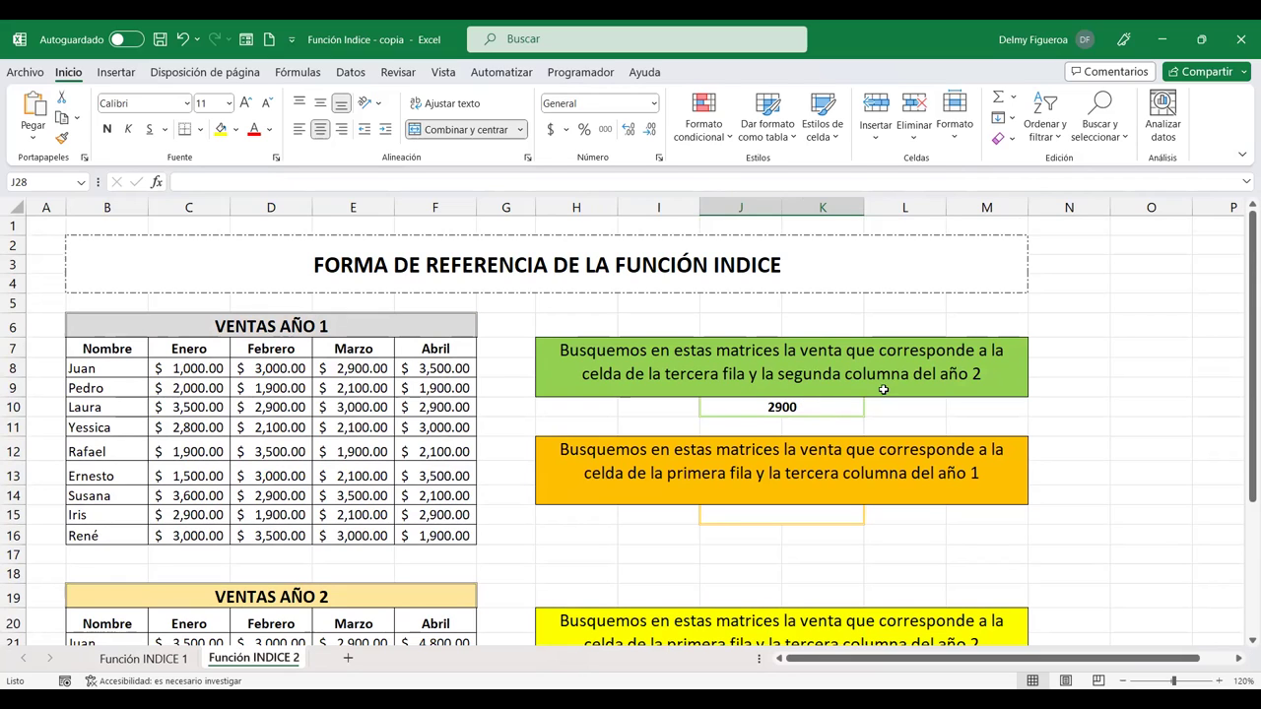
pyautogui.click(951, 375)
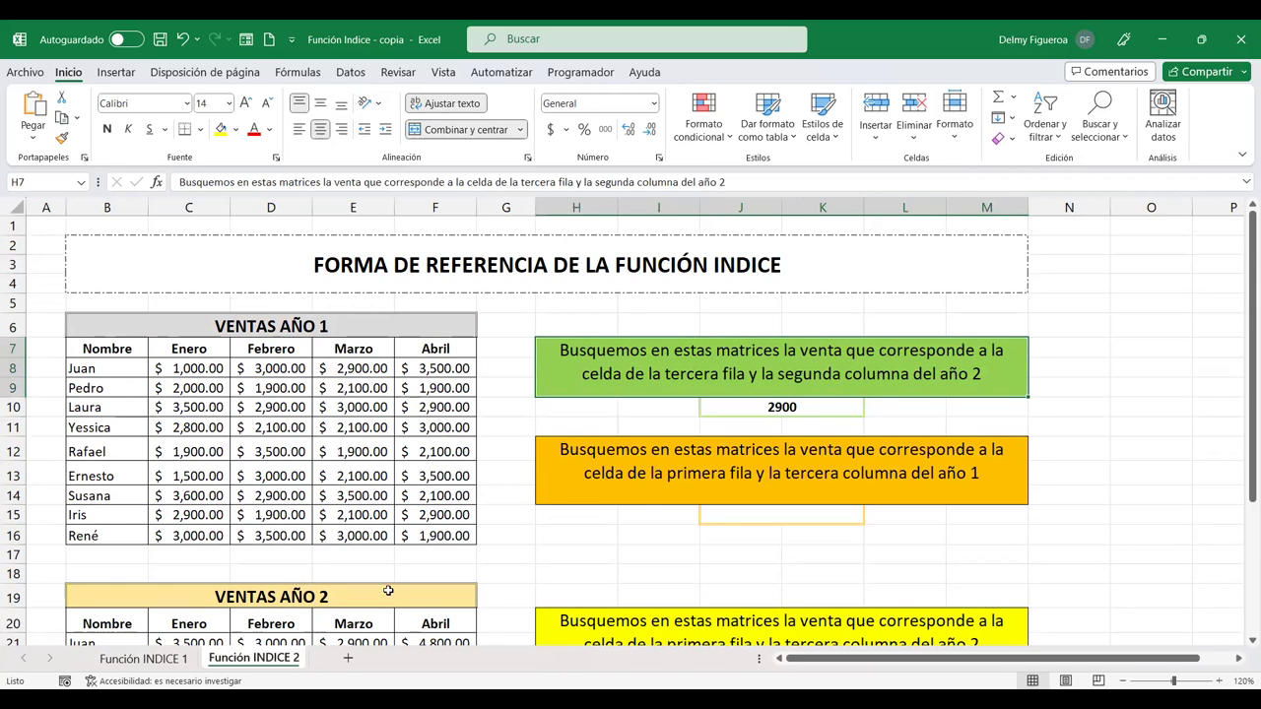
pyautogui.doubleClick(818, 411)
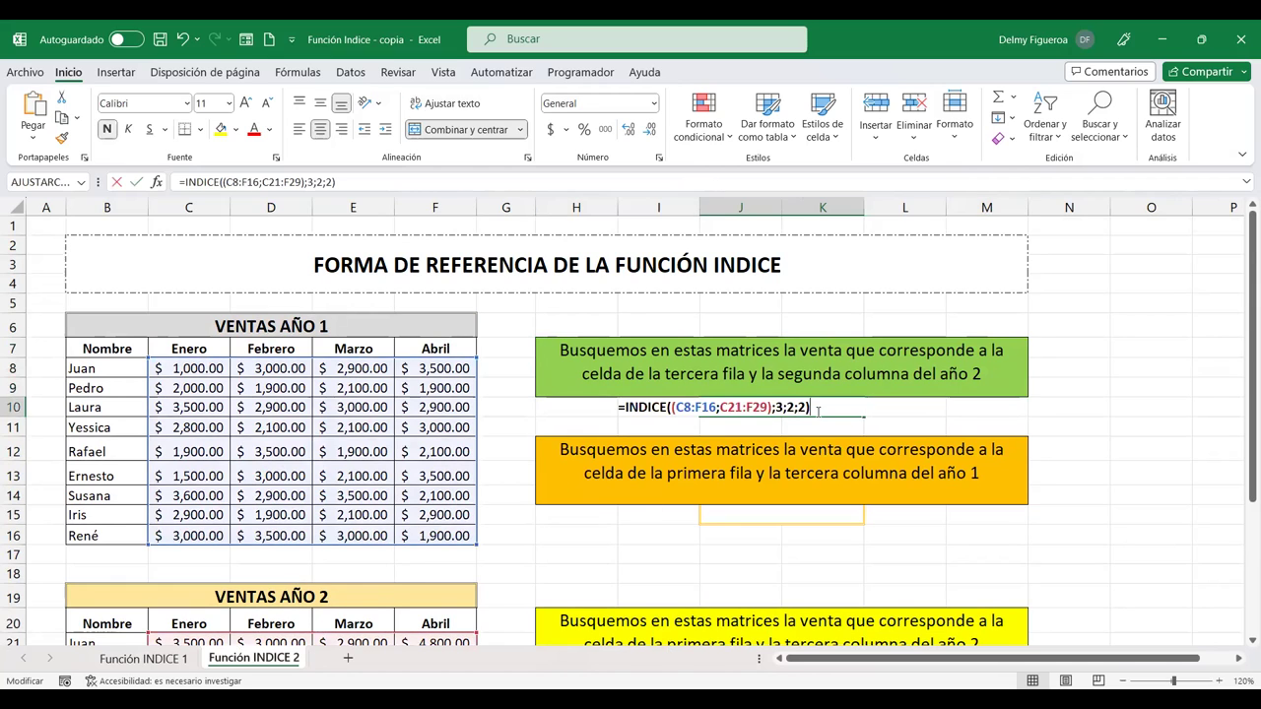
pyautogui.click(664, 407)
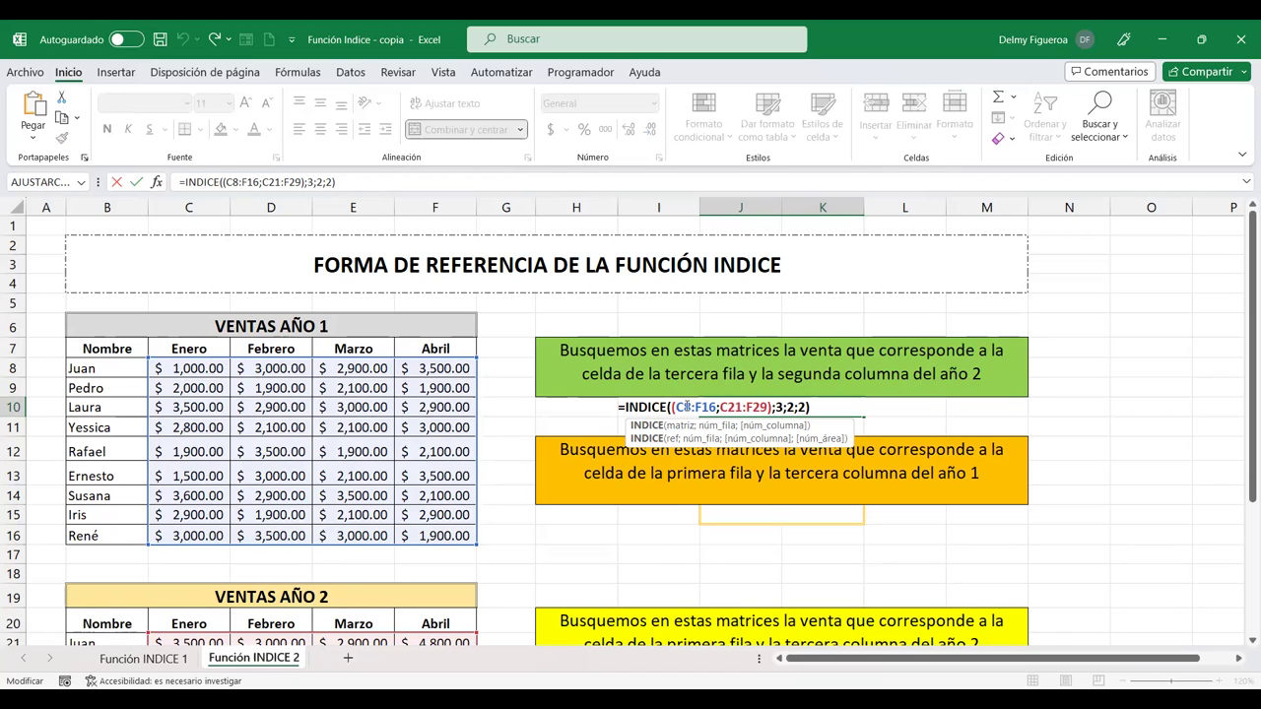
pyautogui.click(685, 407)
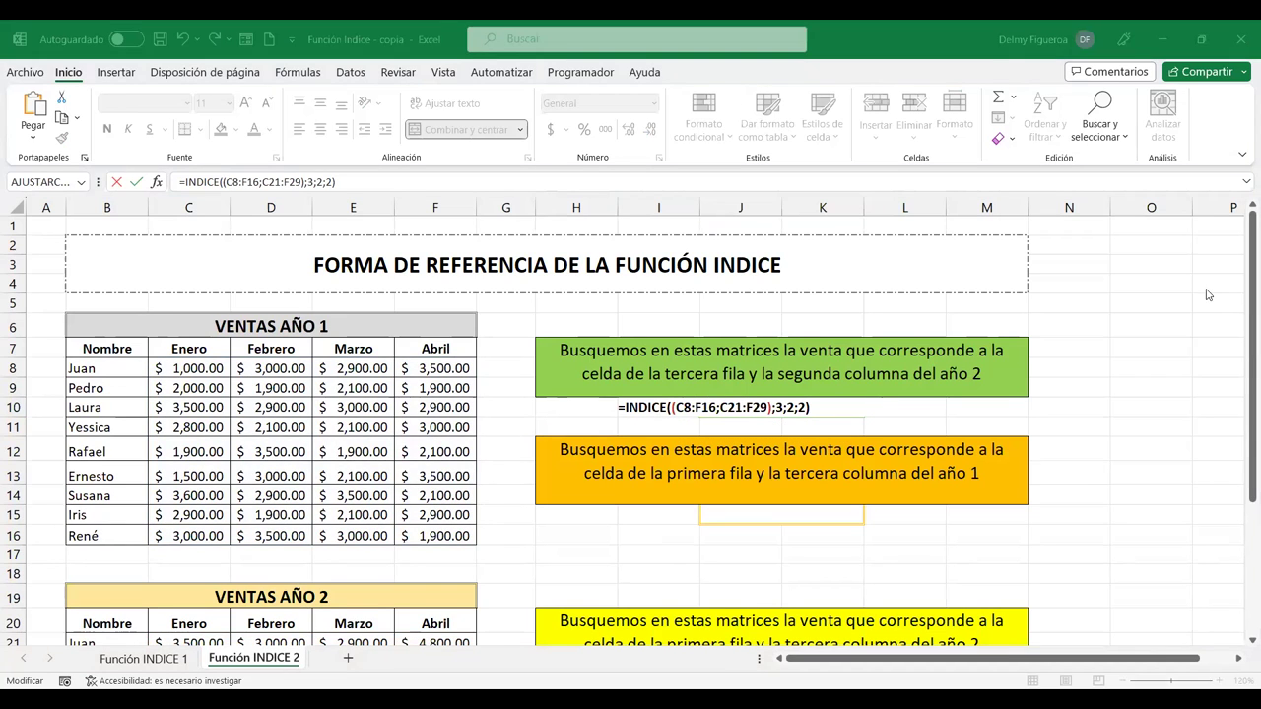
pyautogui.click(755, 407)
pyautogui.scroll(-2, 293, 537)
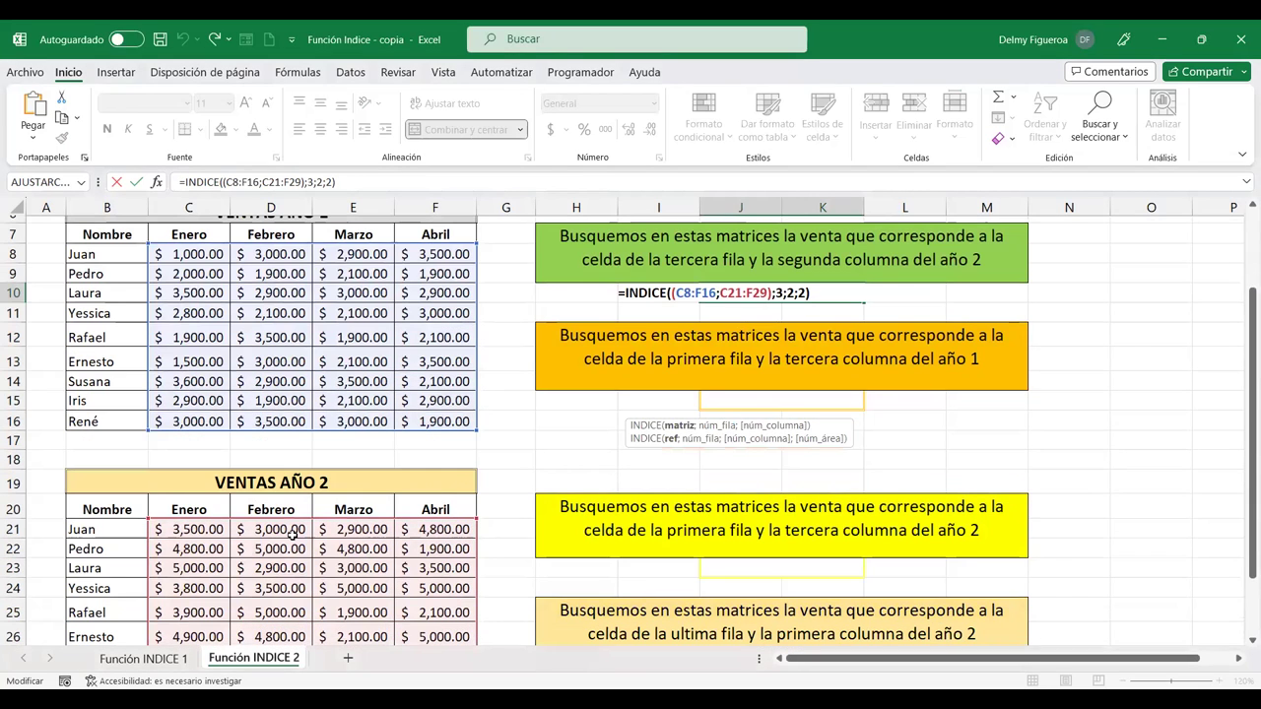
pyautogui.scroll(-2, 292, 537)
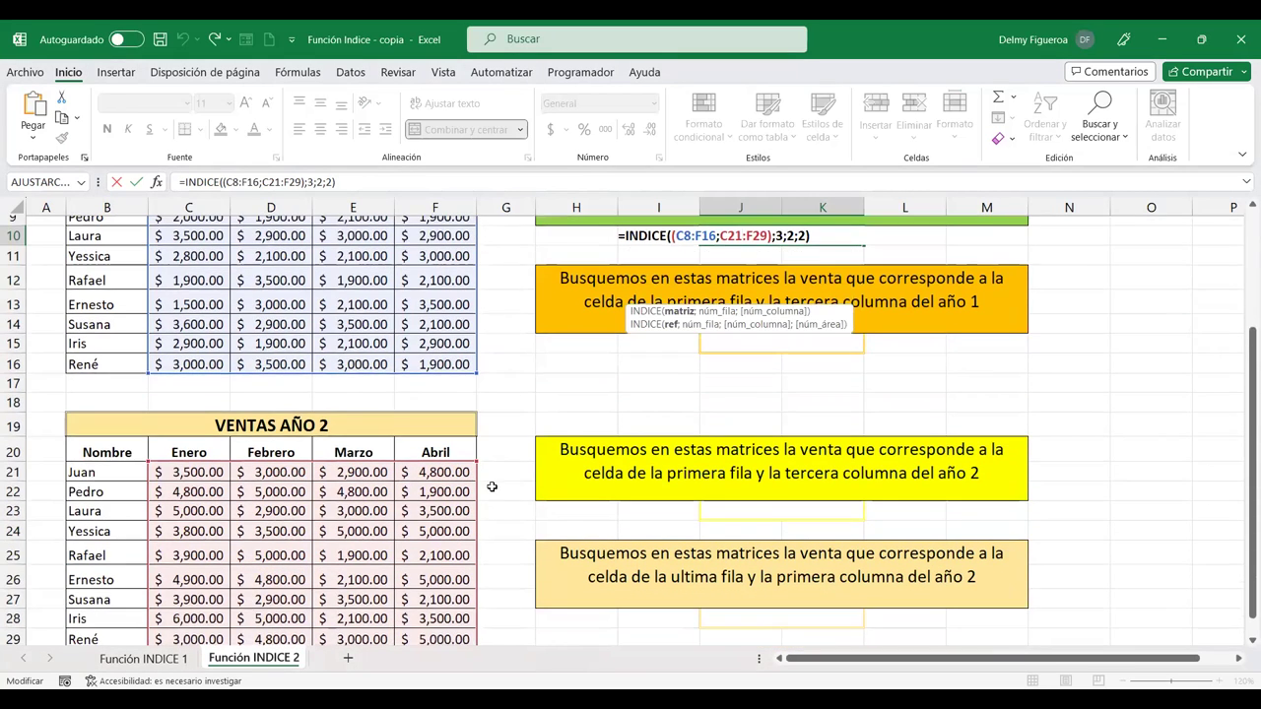
pyautogui.scroll(-1, 462, 550)
pyautogui.scroll(2, 448, 552)
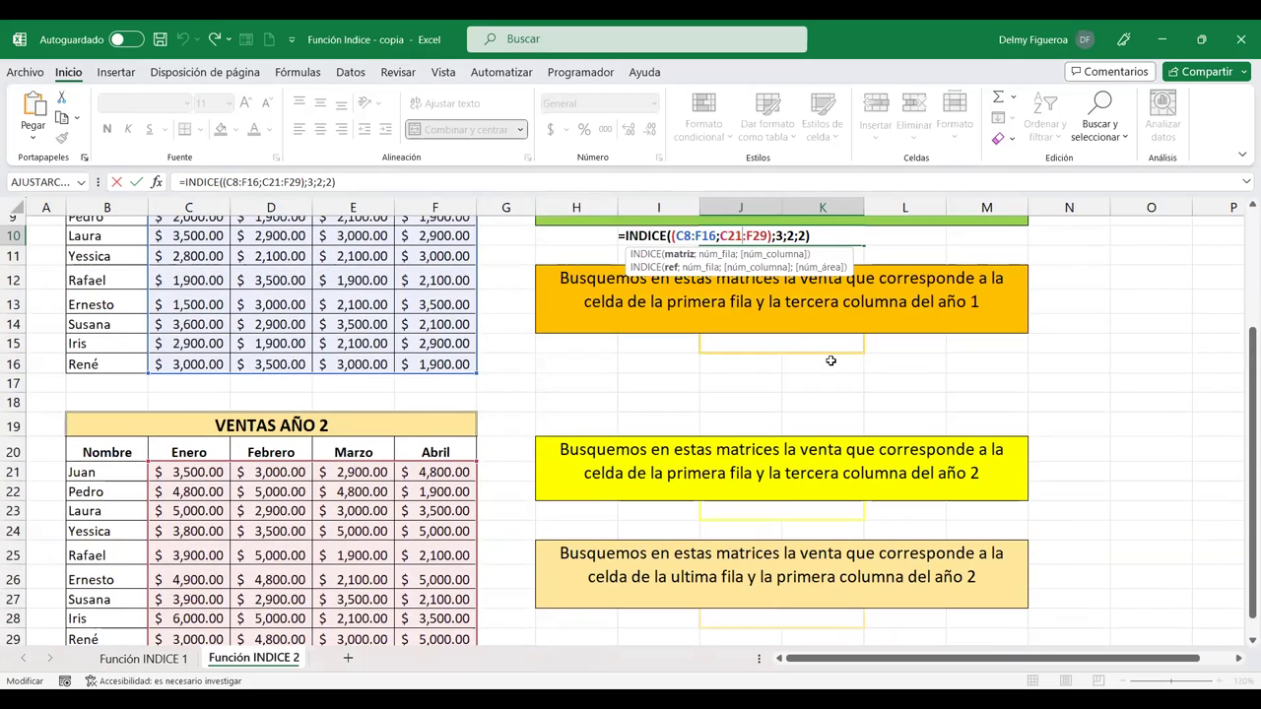
pyautogui.scroll(1, 831, 364)
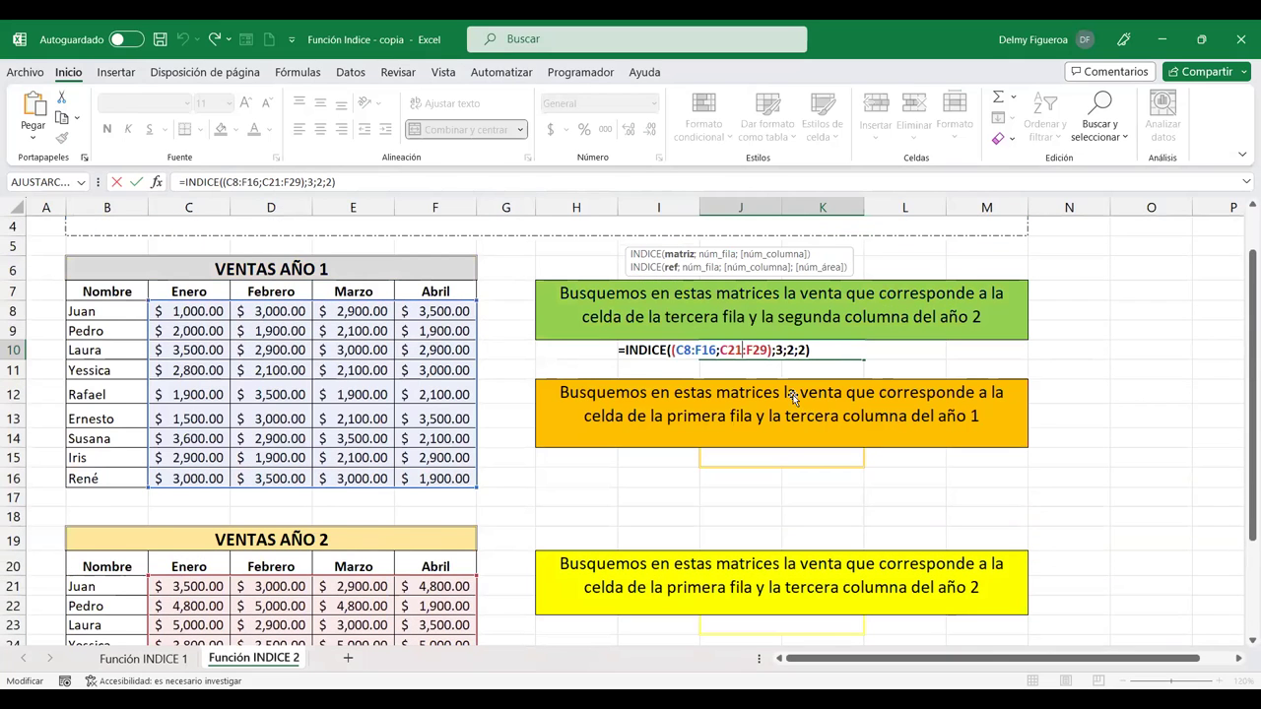
pyautogui.scroll(1, 794, 398)
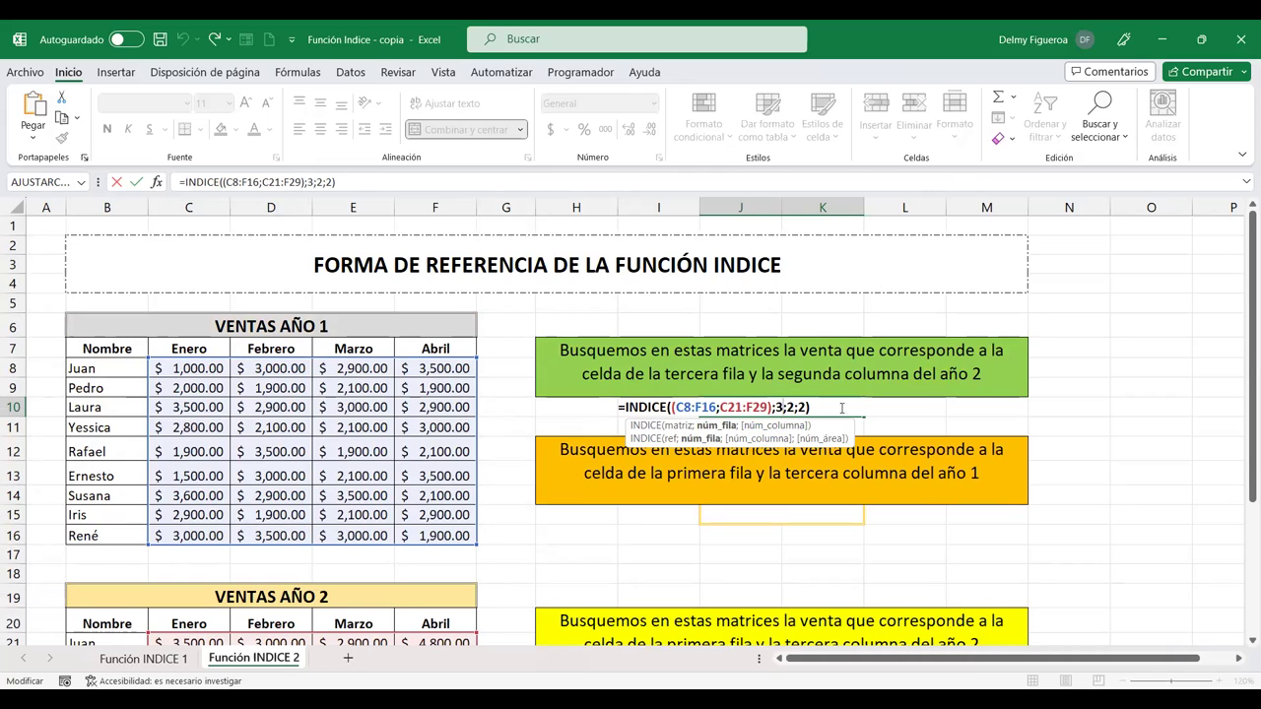
pyautogui.click(801, 406)
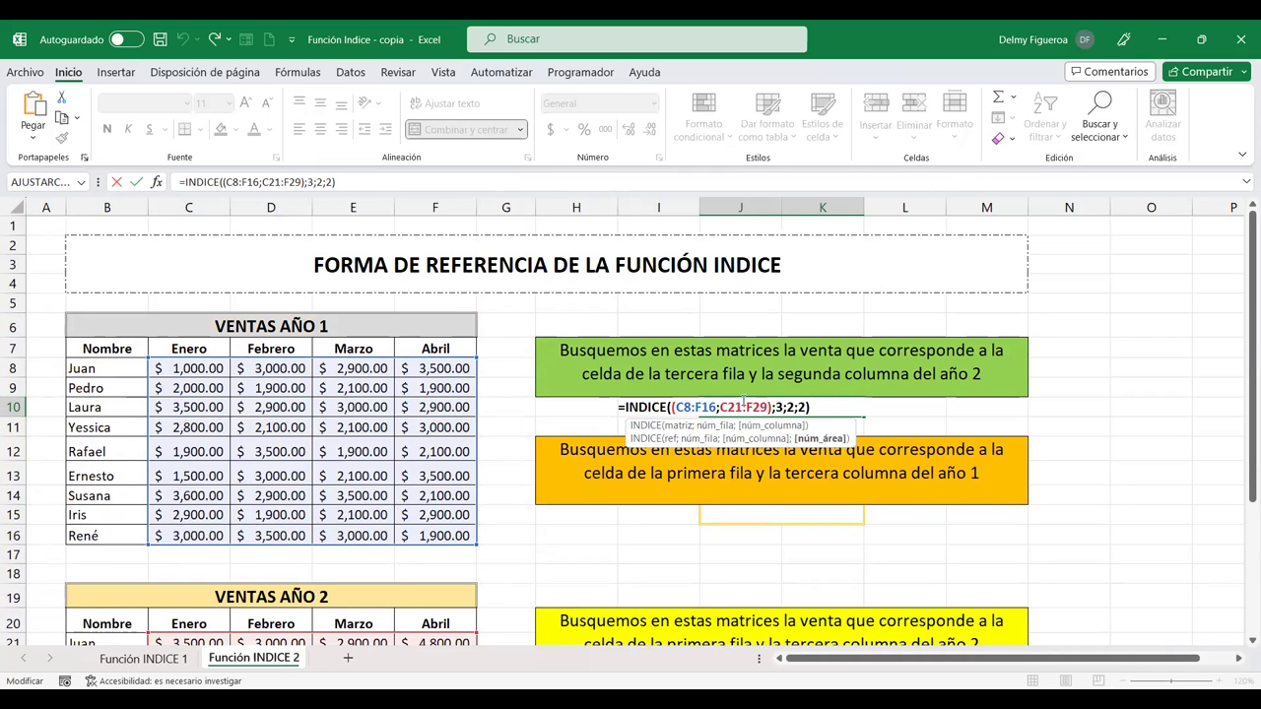
pyautogui.click(742, 406)
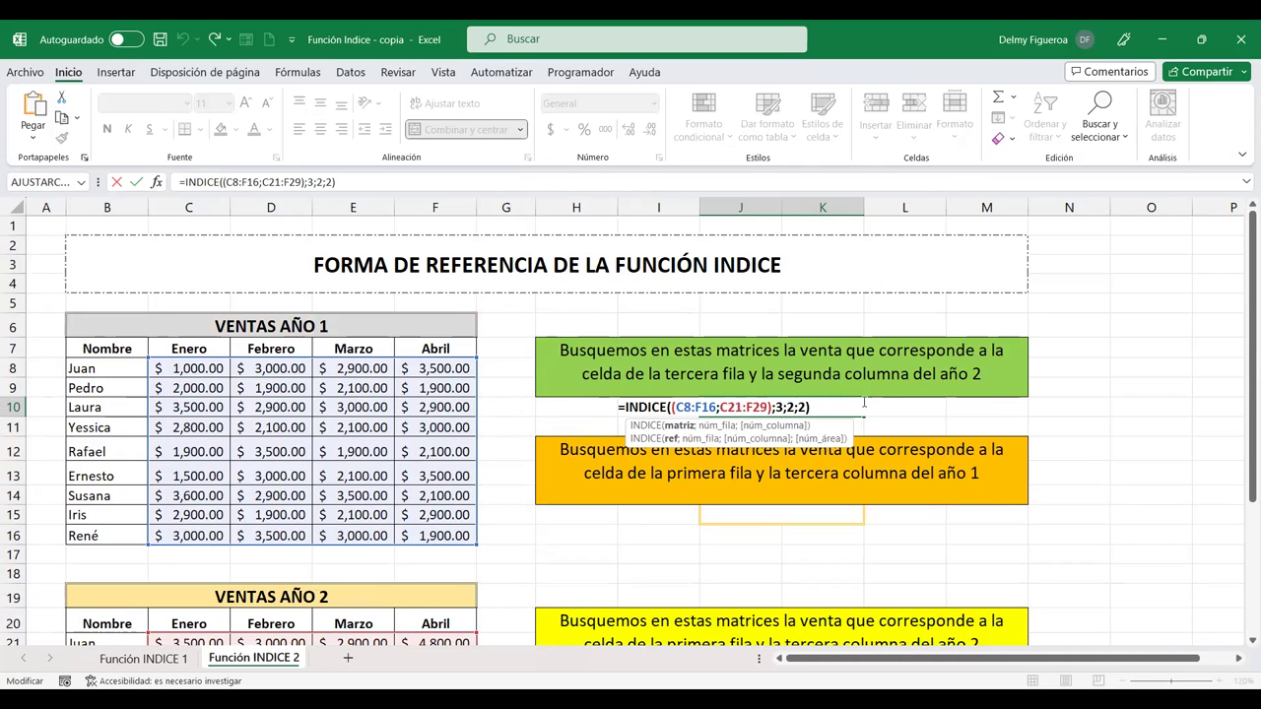
pyautogui.press('Return')
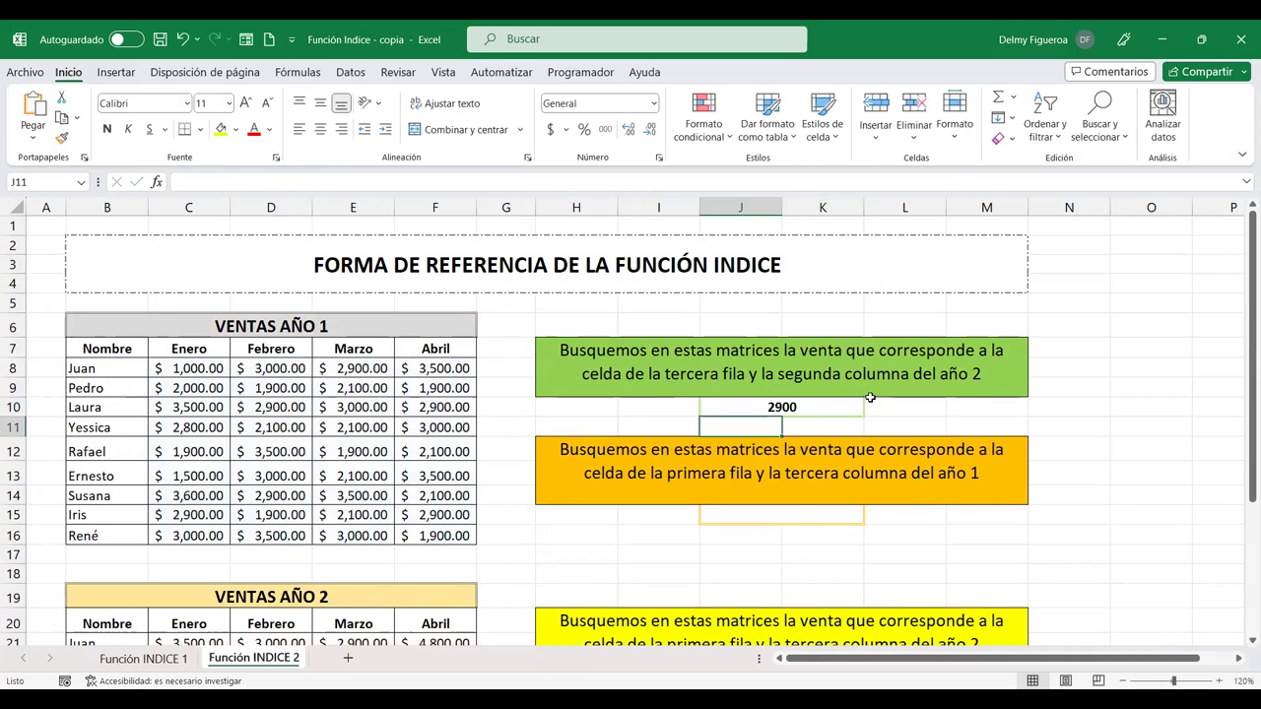
pyautogui.click(788, 513)
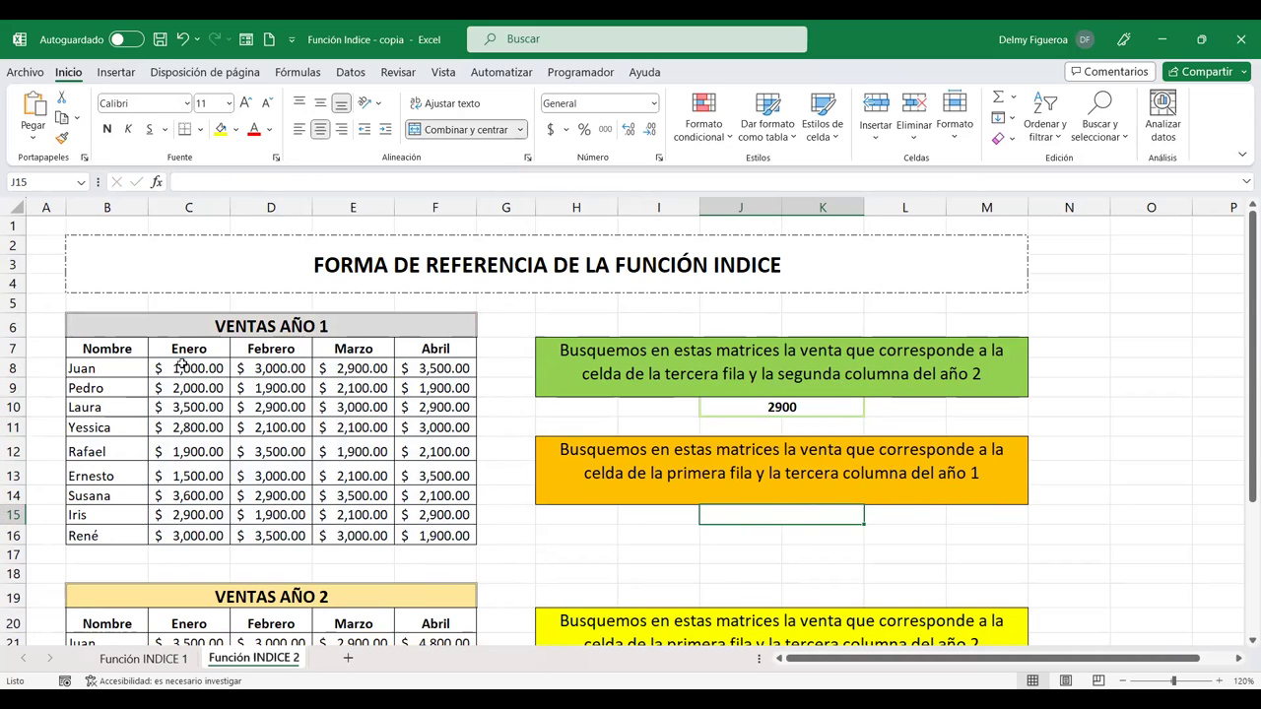
pyautogui.click(11, 368)
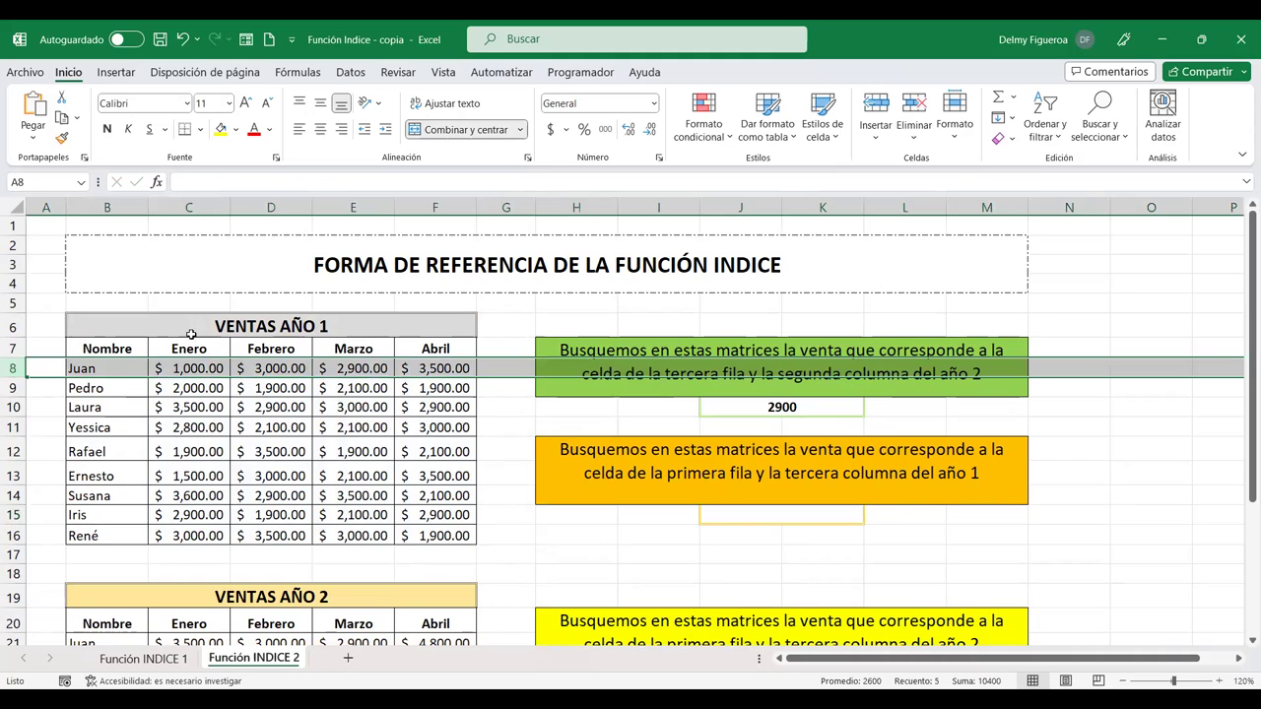
pyautogui.keyDown('ctrl'); pyautogui.click(371, 209); pyautogui.keyUp('ctrl')
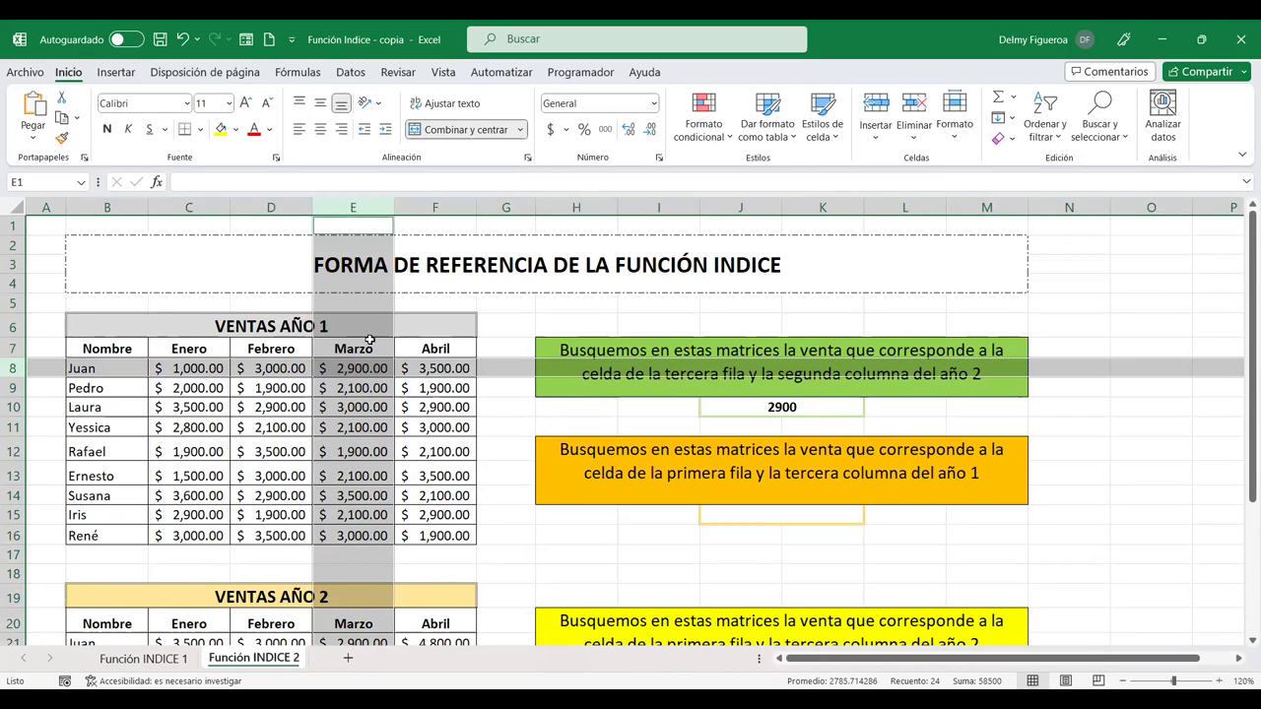
pyautogui.click(795, 514)
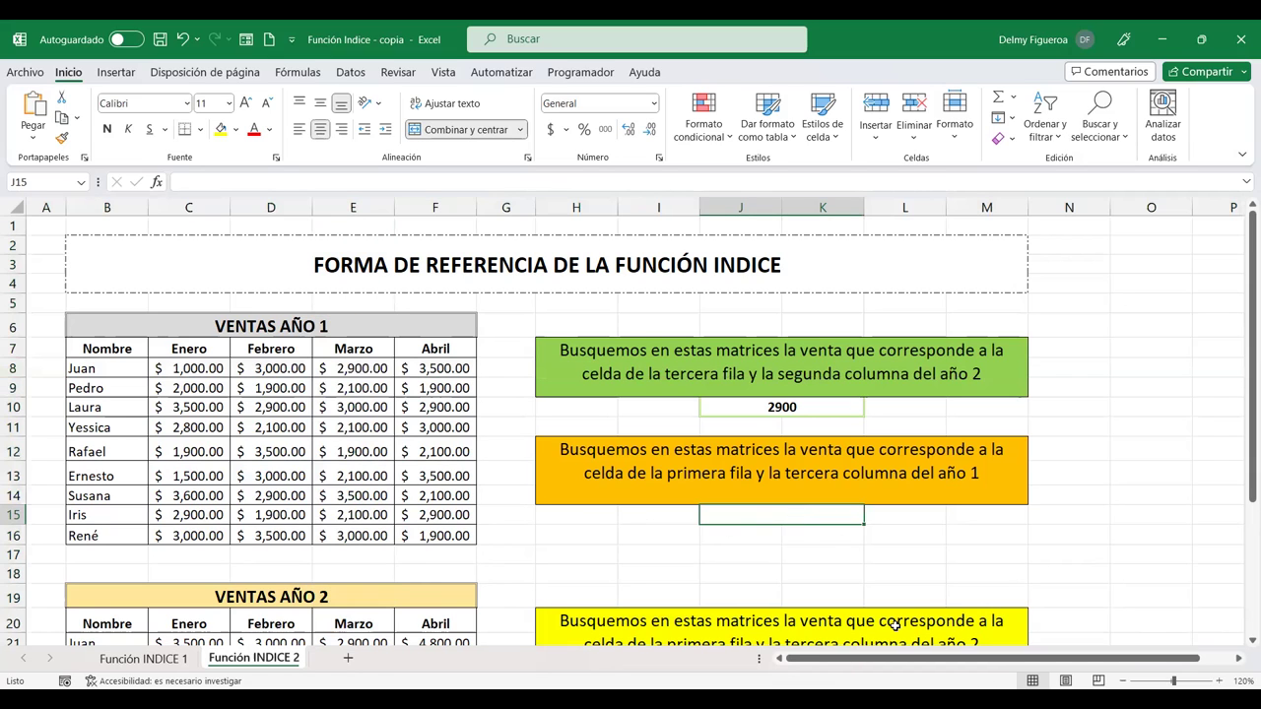
# Begin the J15 INDICE formula with the Año 1 range (C8:F16 as the first area
pyautogui.write('+')
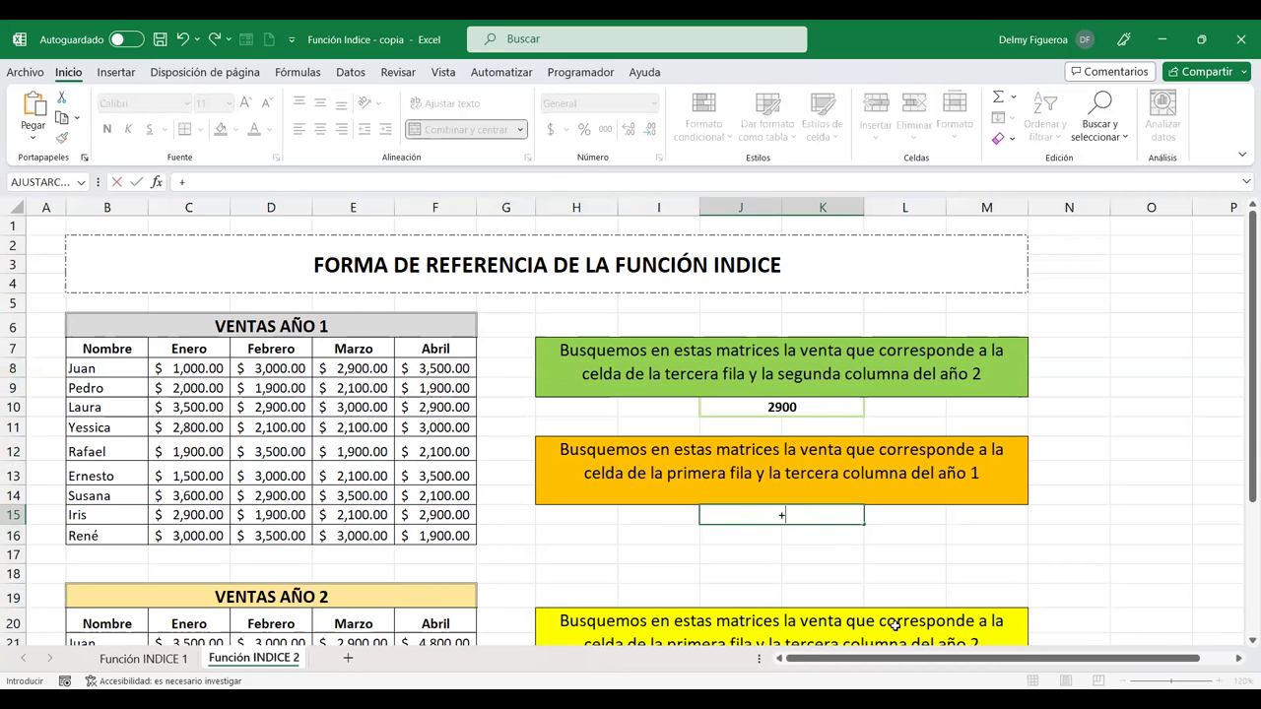
pyautogui.write('indi')
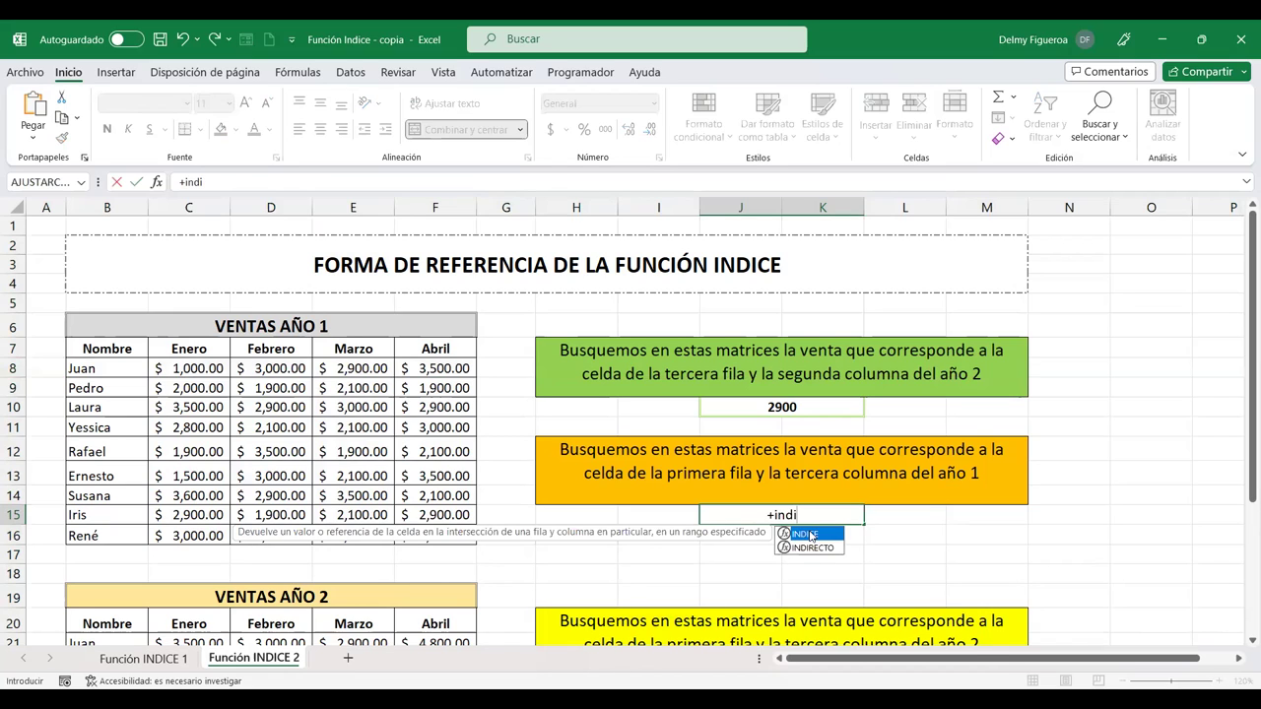
pyautogui.doubleClick(808, 533)
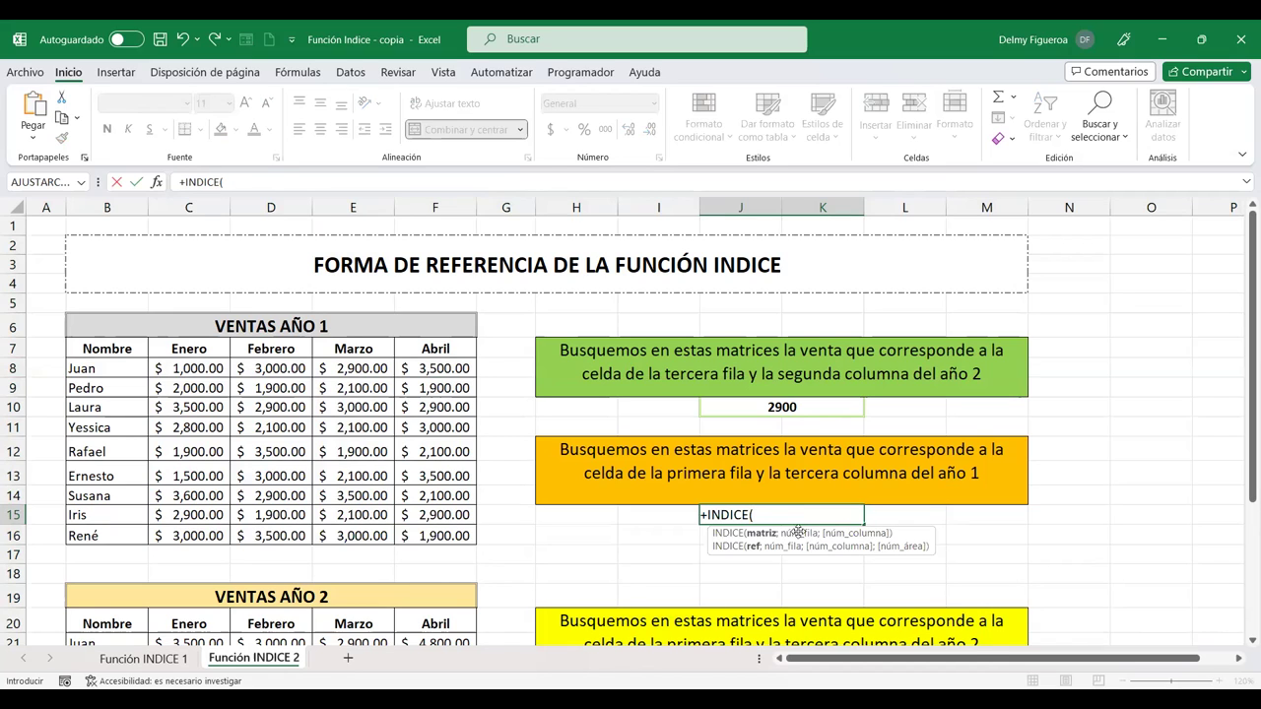
pyautogui.click(199, 365)
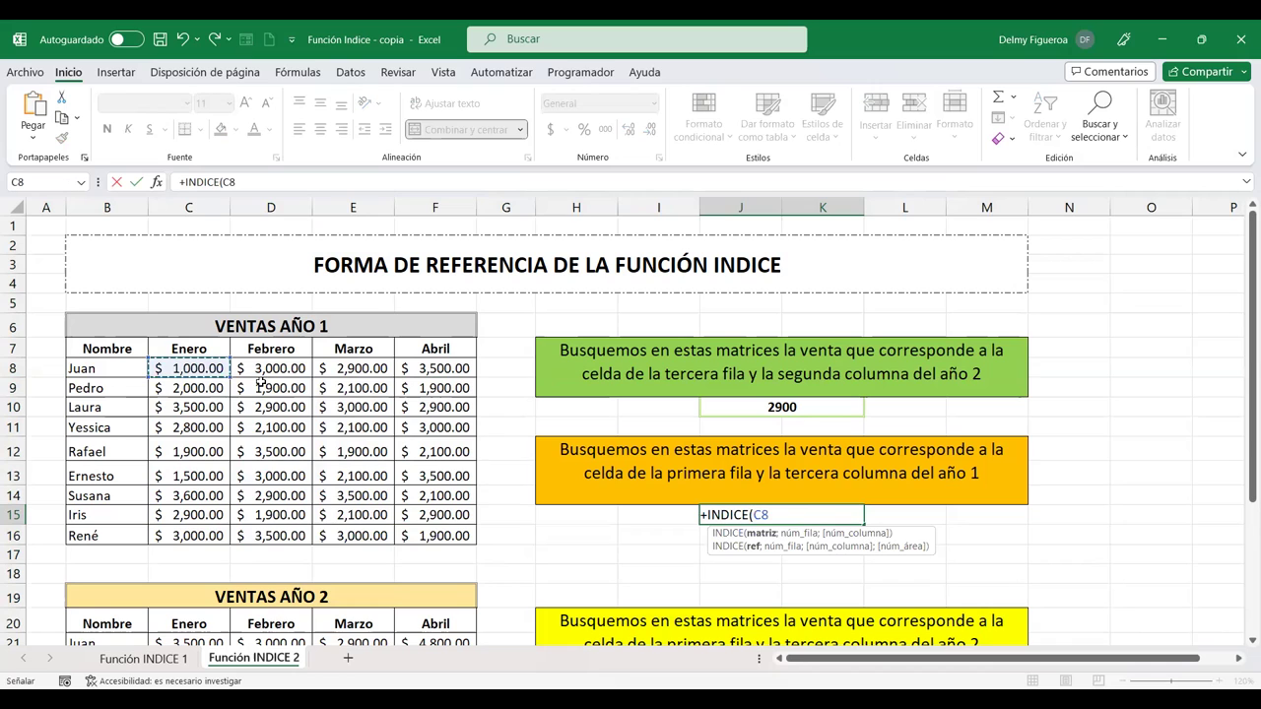
pyautogui.keyDown('shift'); pyautogui.click(456, 535); pyautogui.keyUp('shift')
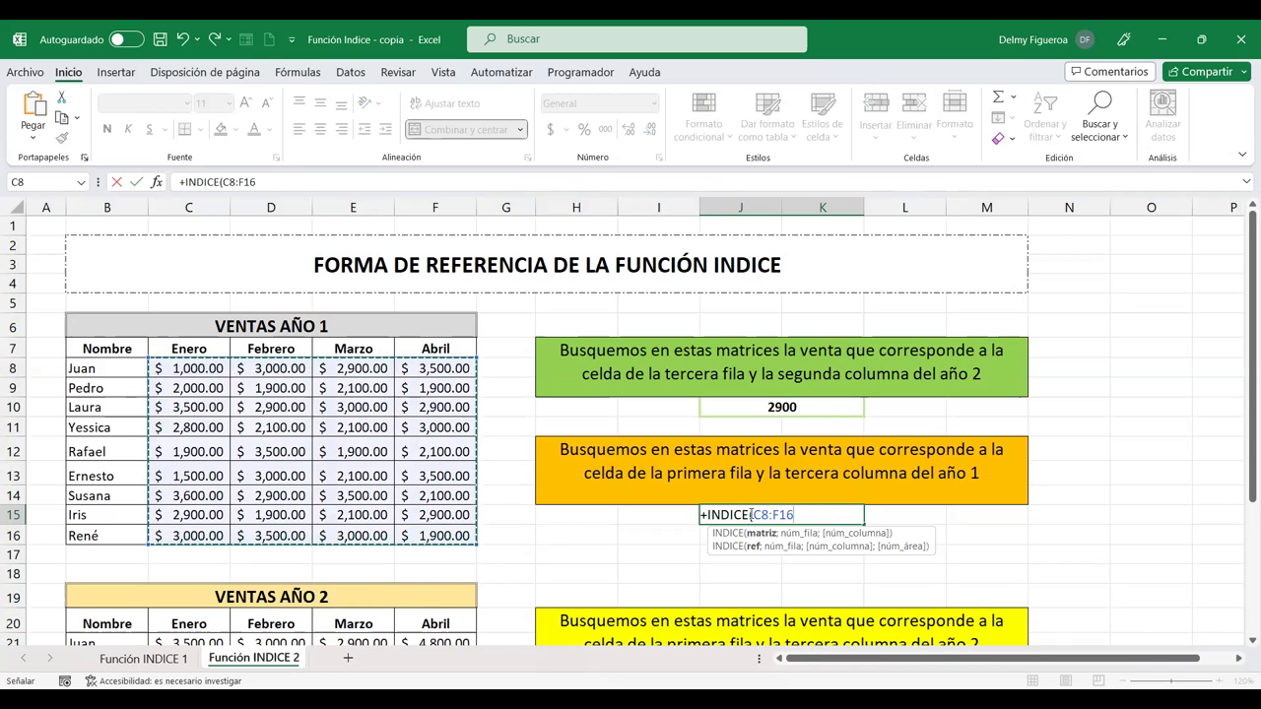
pyautogui.click(752, 515)
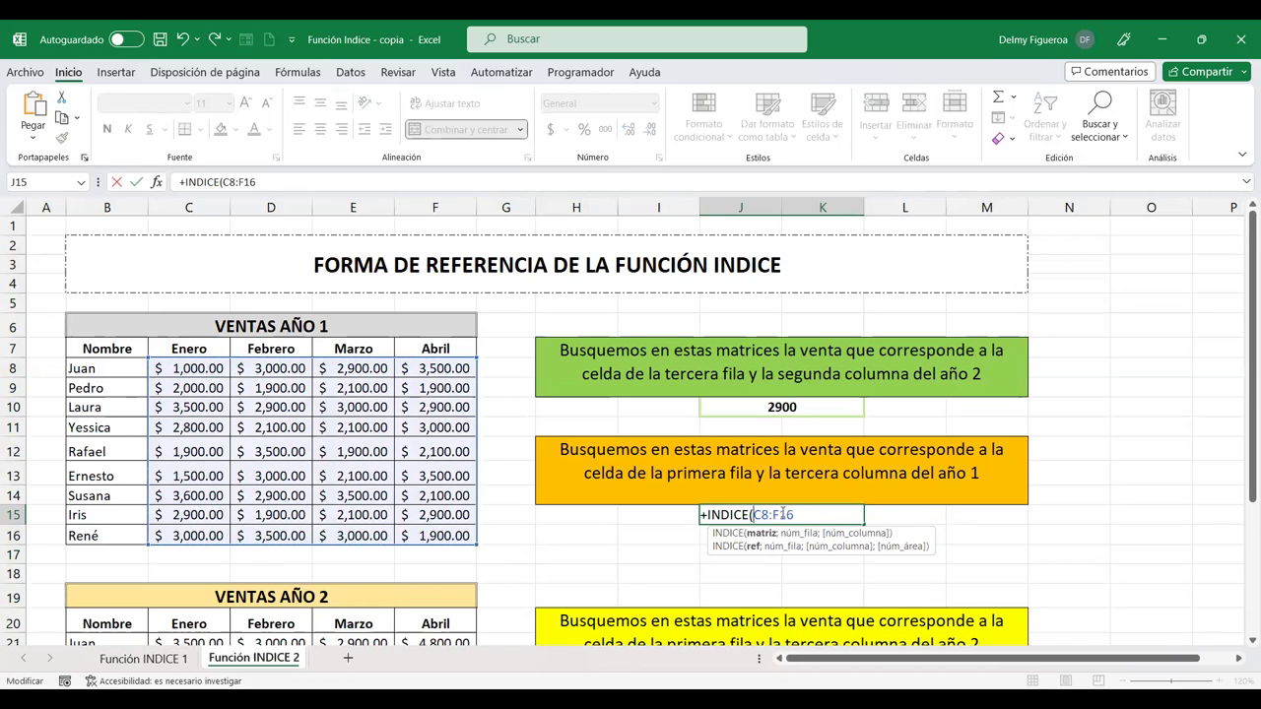
pyautogui.write('(')
pyautogui.click(801, 513)
# Add Año 2 range C21:F29 as second area with row 1, column 3, area 1
pyautogui.scroll(-2, 611, 522)
pyautogui.scroll(-1, 611, 520)
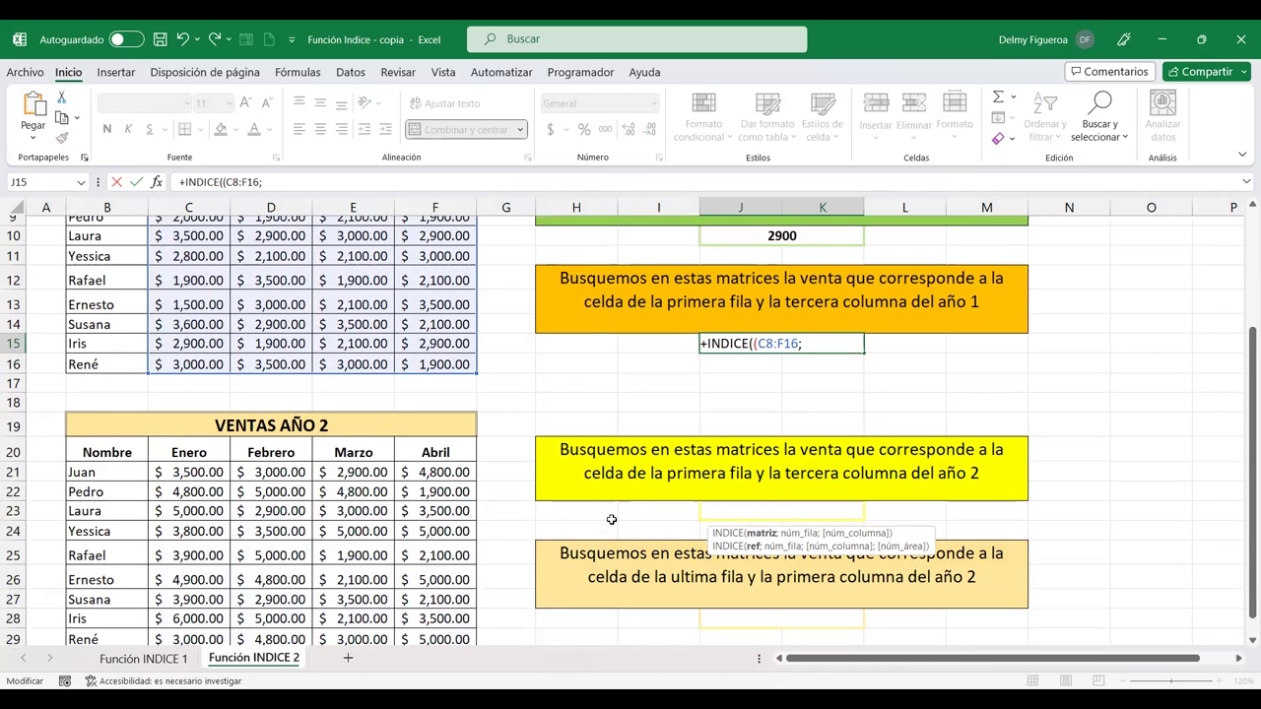
pyautogui.scroll(-2, 210, 463)
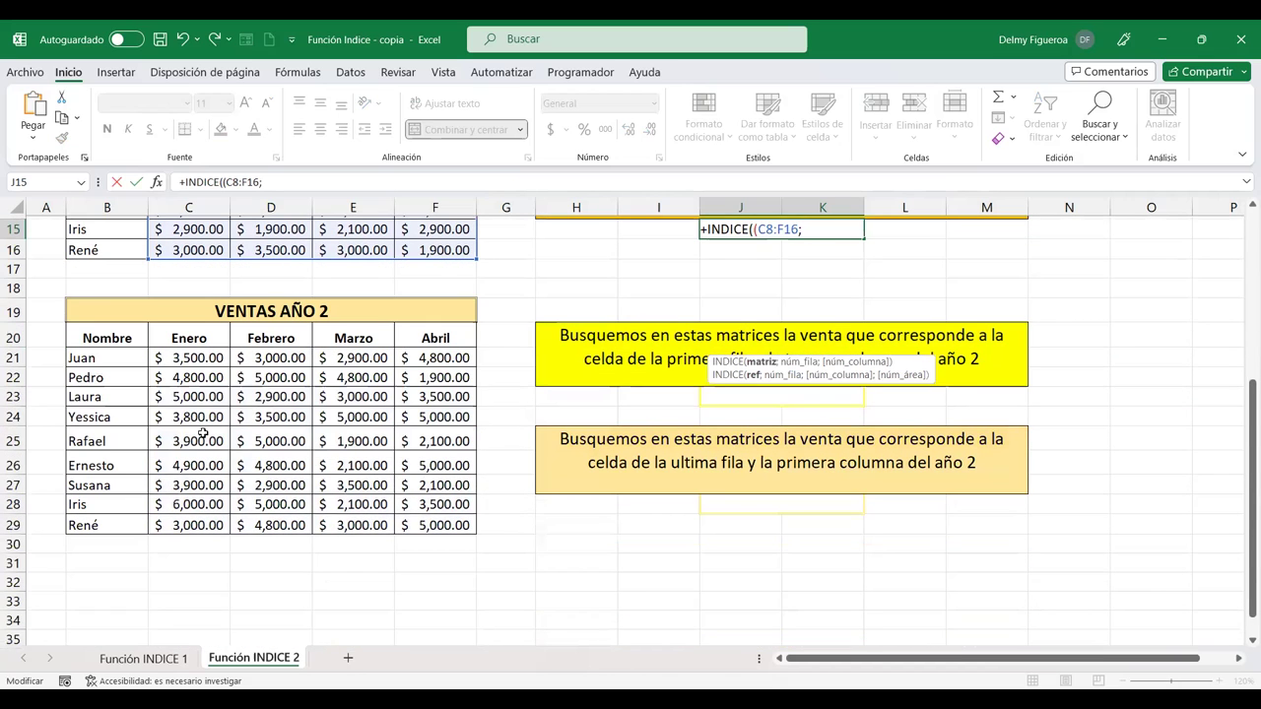
pyautogui.click(189, 358)
pyautogui.moveTo(335, 375); pyautogui.dragTo(448, 525)
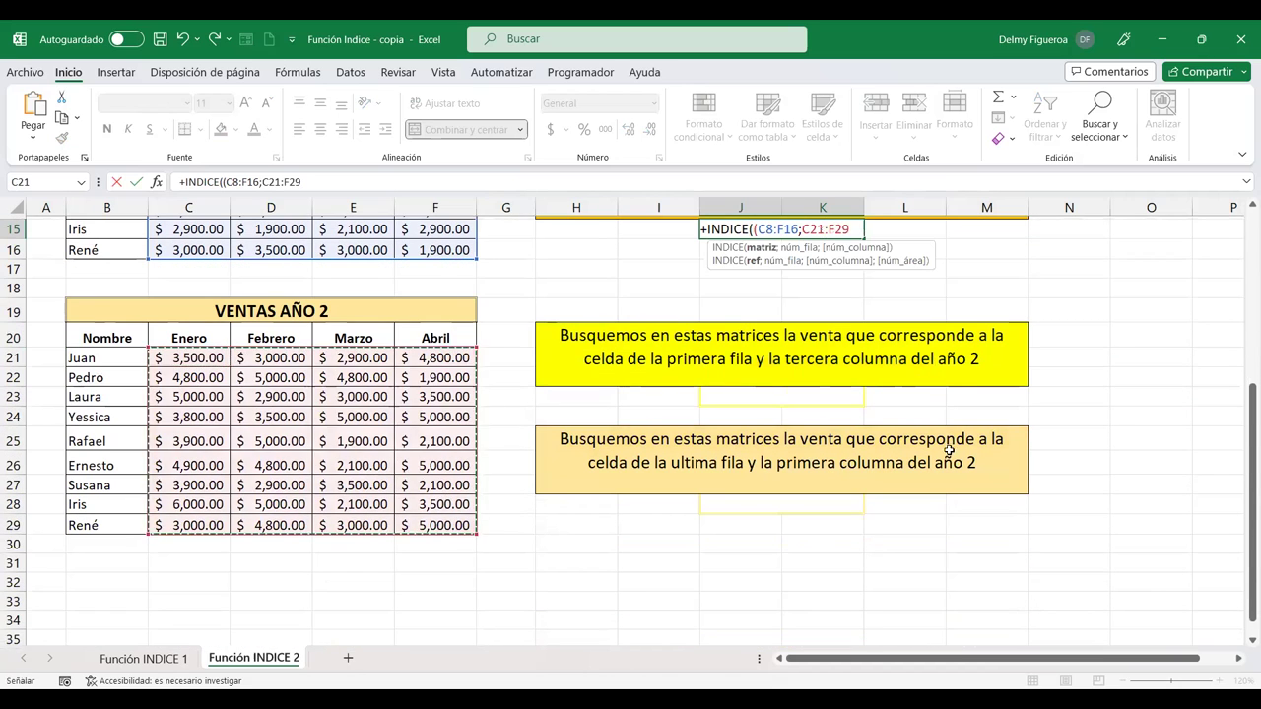
pyautogui.scroll(2, 951, 450)
pyautogui.scroll(2, 952, 450)
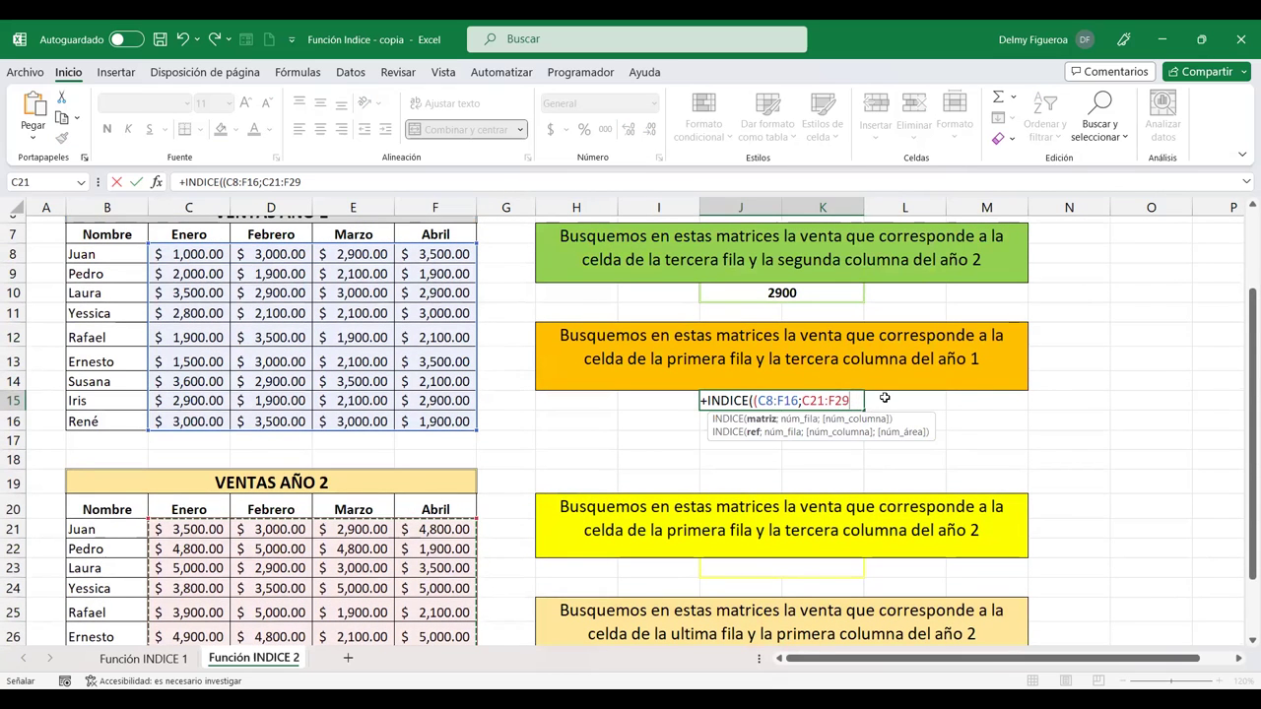
pyautogui.write(')')
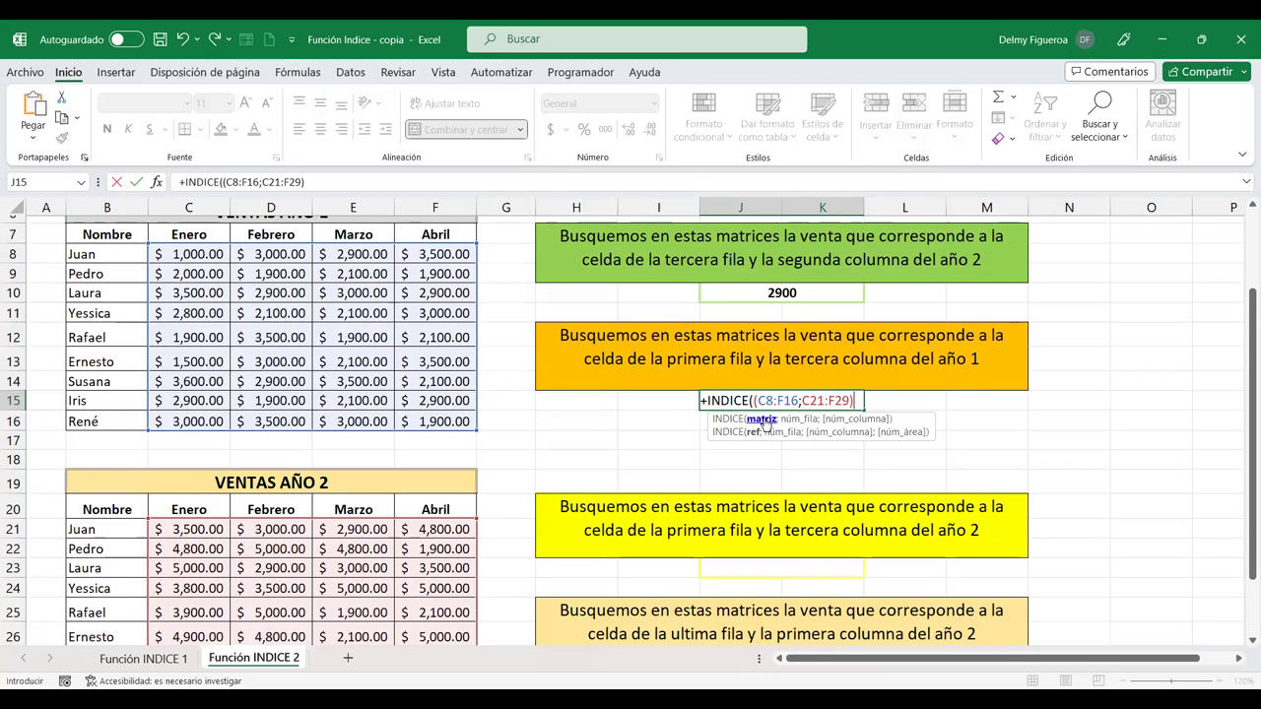
pyautogui.write(';')
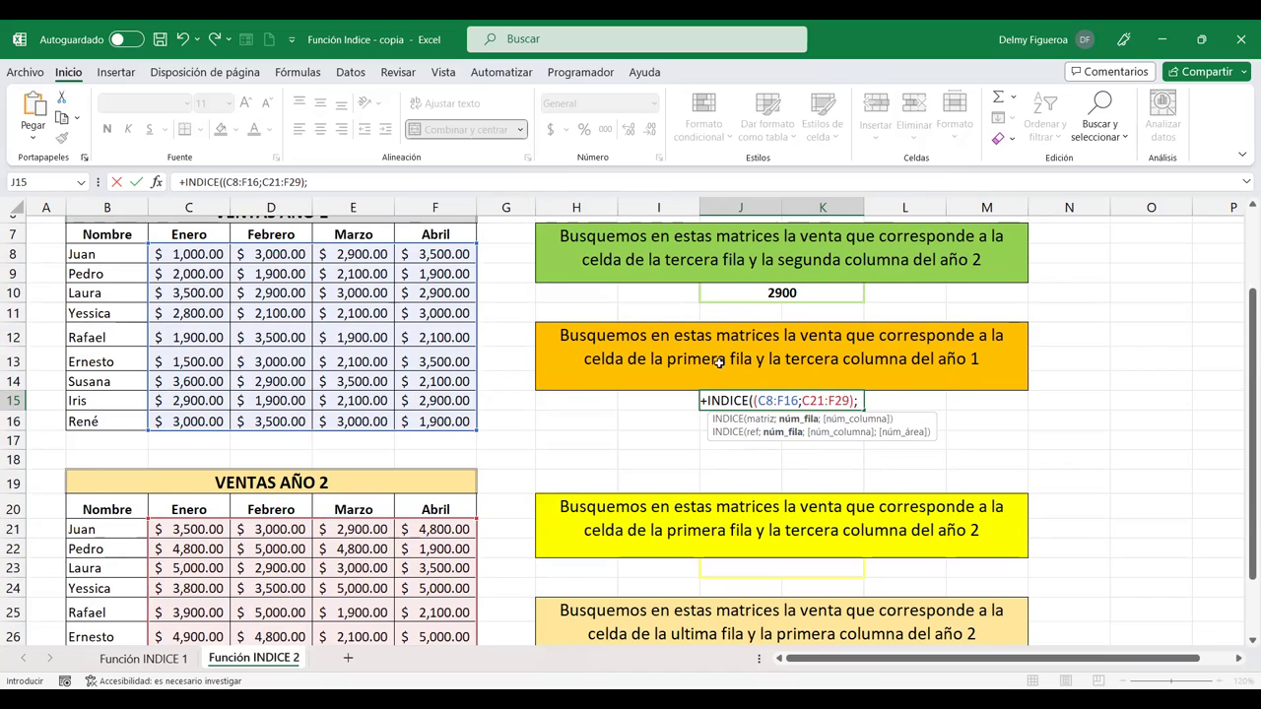
pyautogui.write('1')
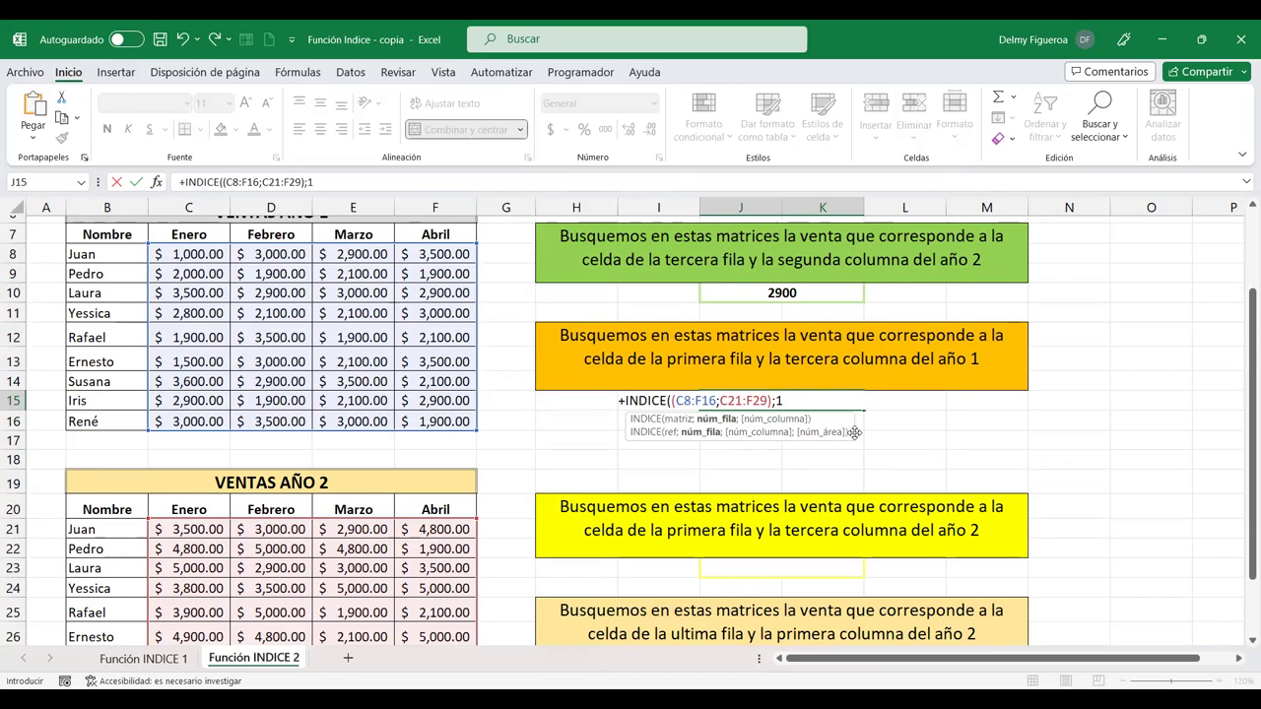
pyautogui.write(';3')
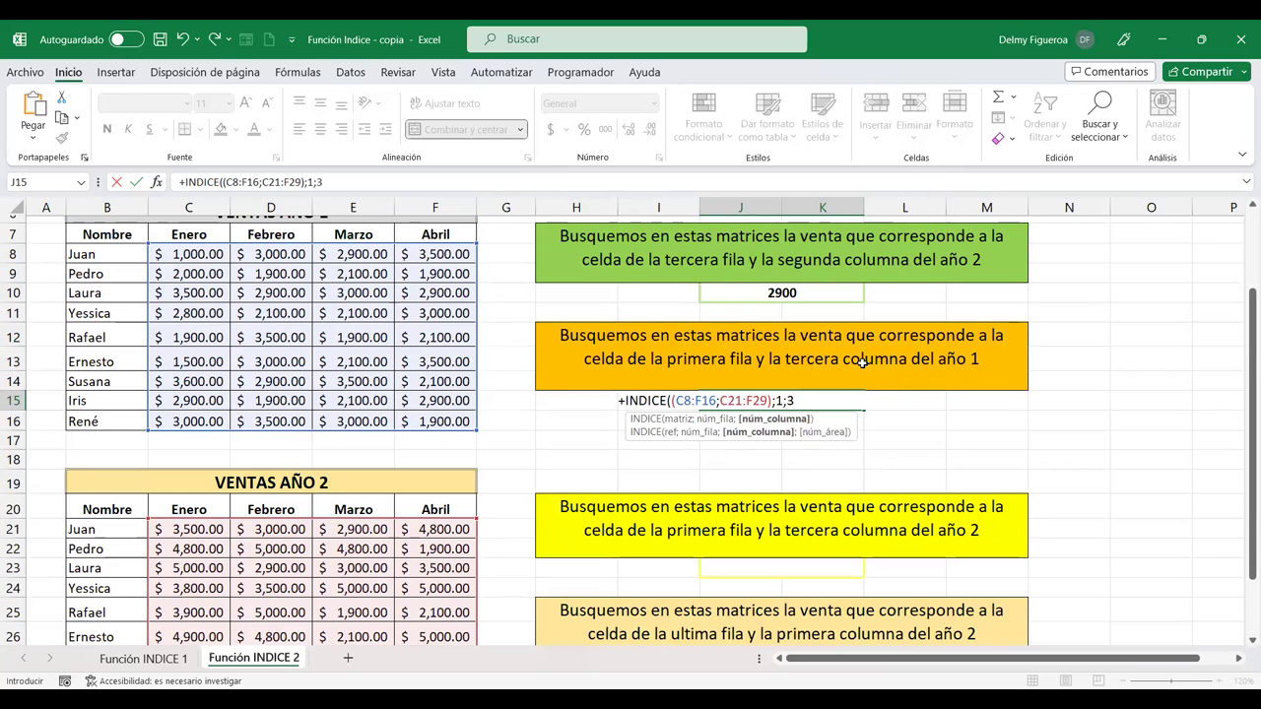
pyautogui.write(';1')
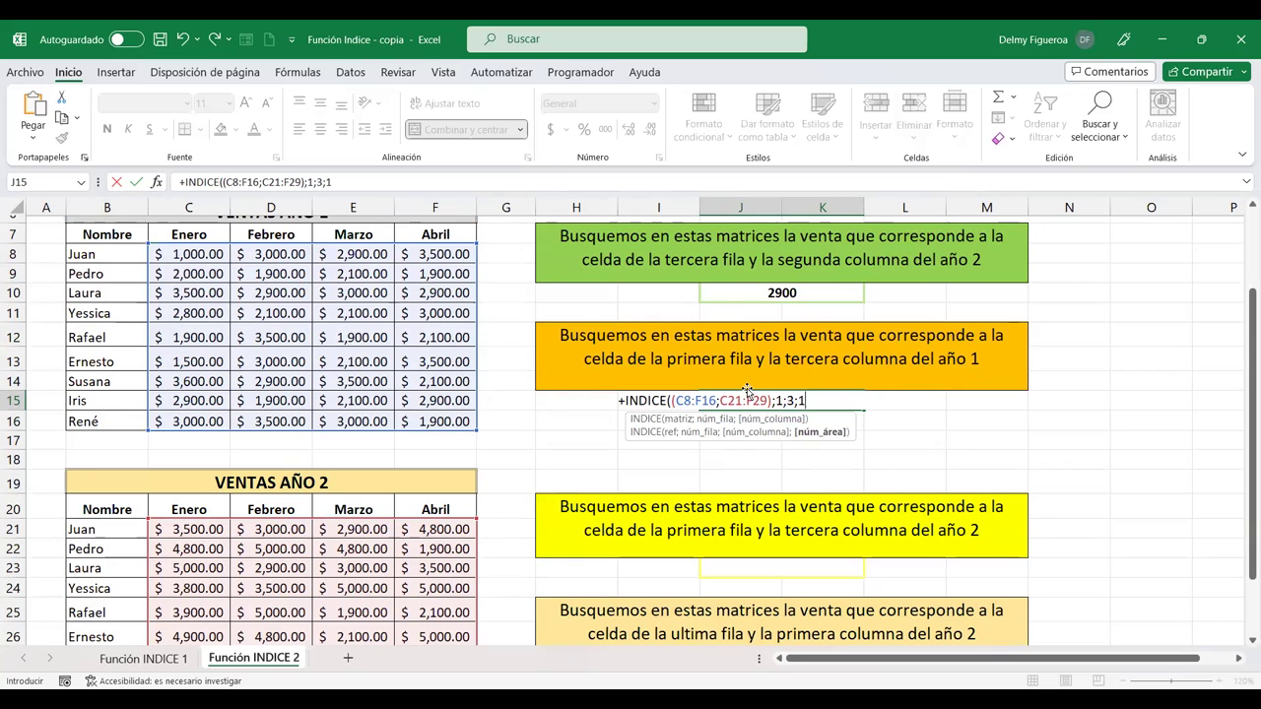
pyautogui.press('End')
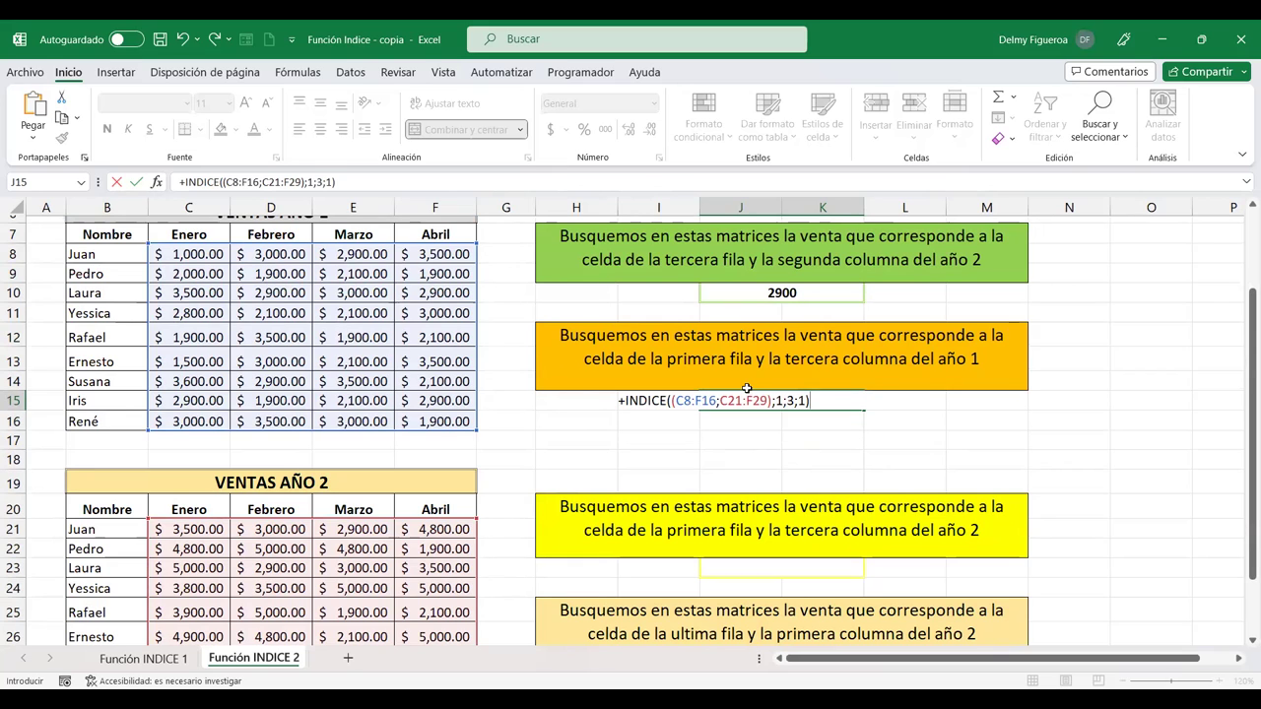
pyautogui.press('Return')
pyautogui.click(770, 396)
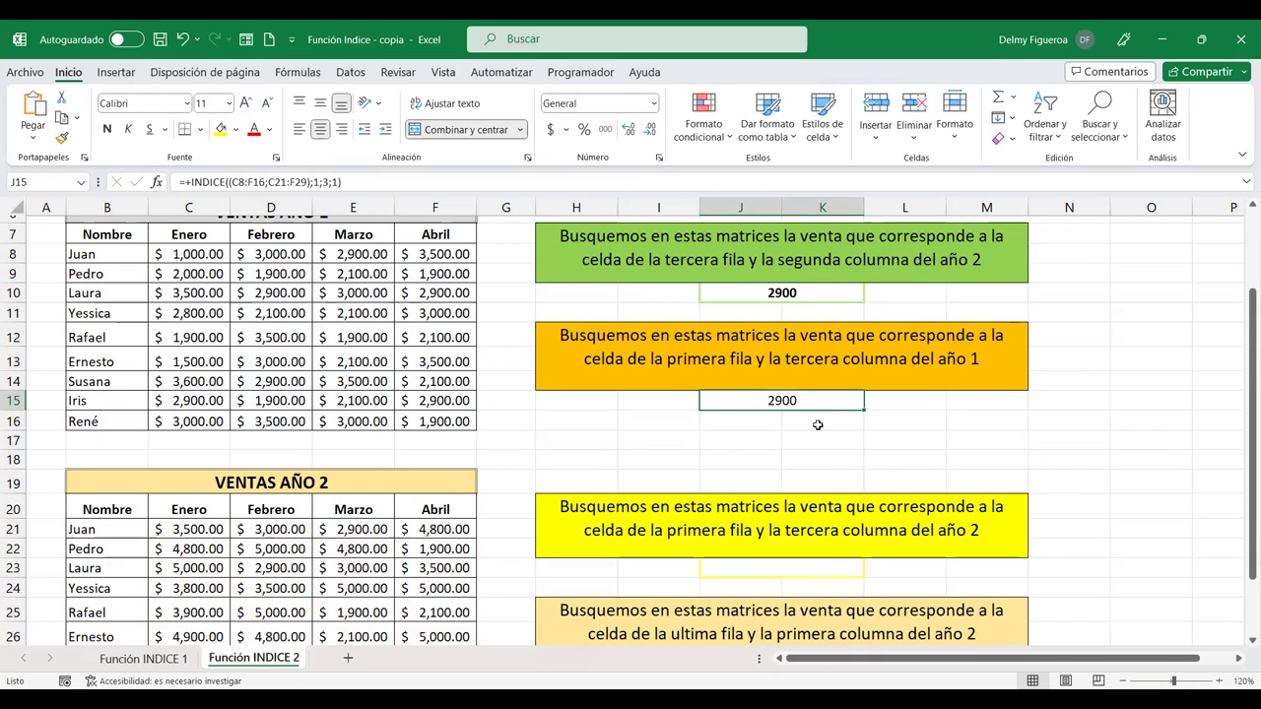
pyautogui.click(829, 564)
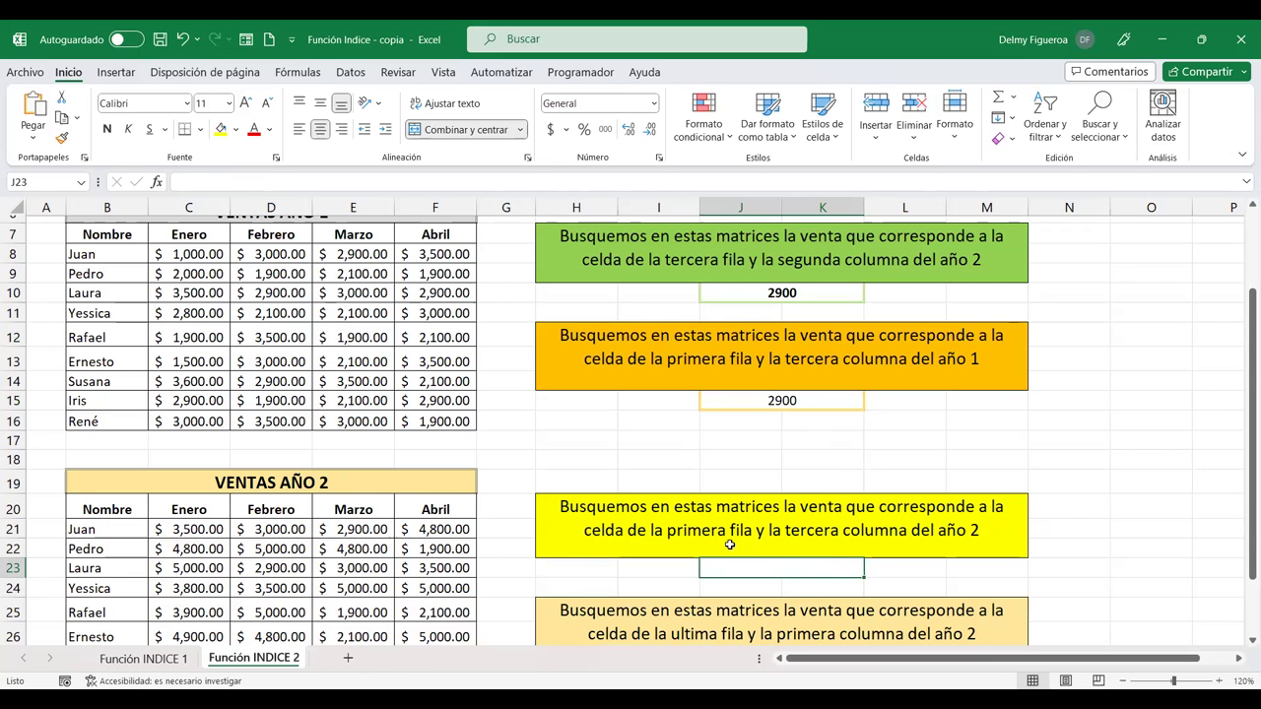
pyautogui.scroll(-2, 730, 545)
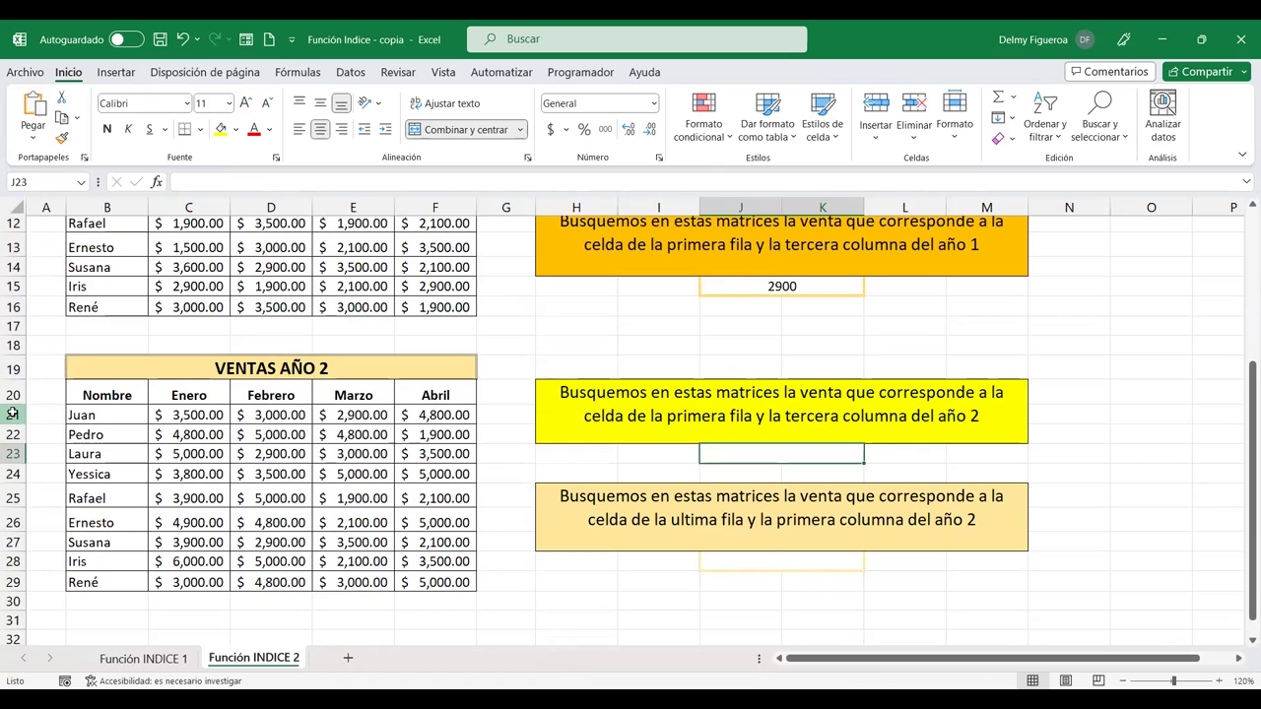
pyautogui.click(12, 413)
pyautogui.keyDown('ctrl'); pyautogui.click(361, 208); pyautogui.keyUp('ctrl')
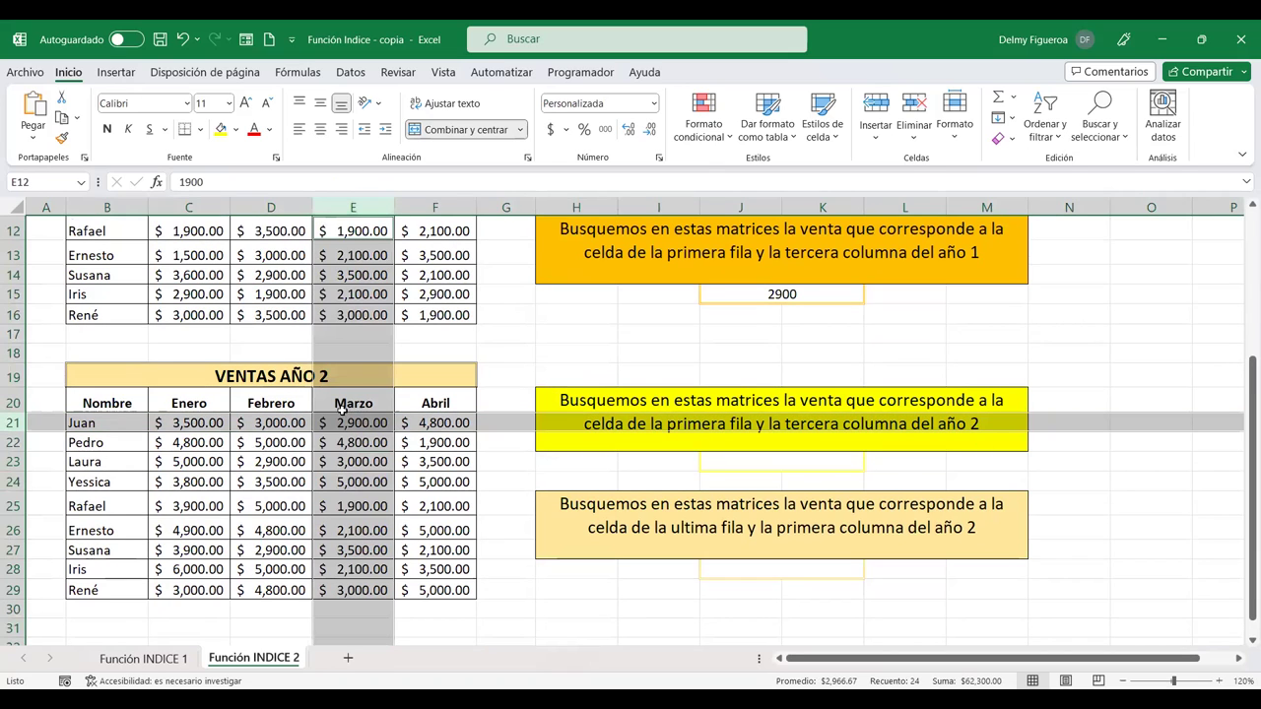
pyautogui.click(827, 461)
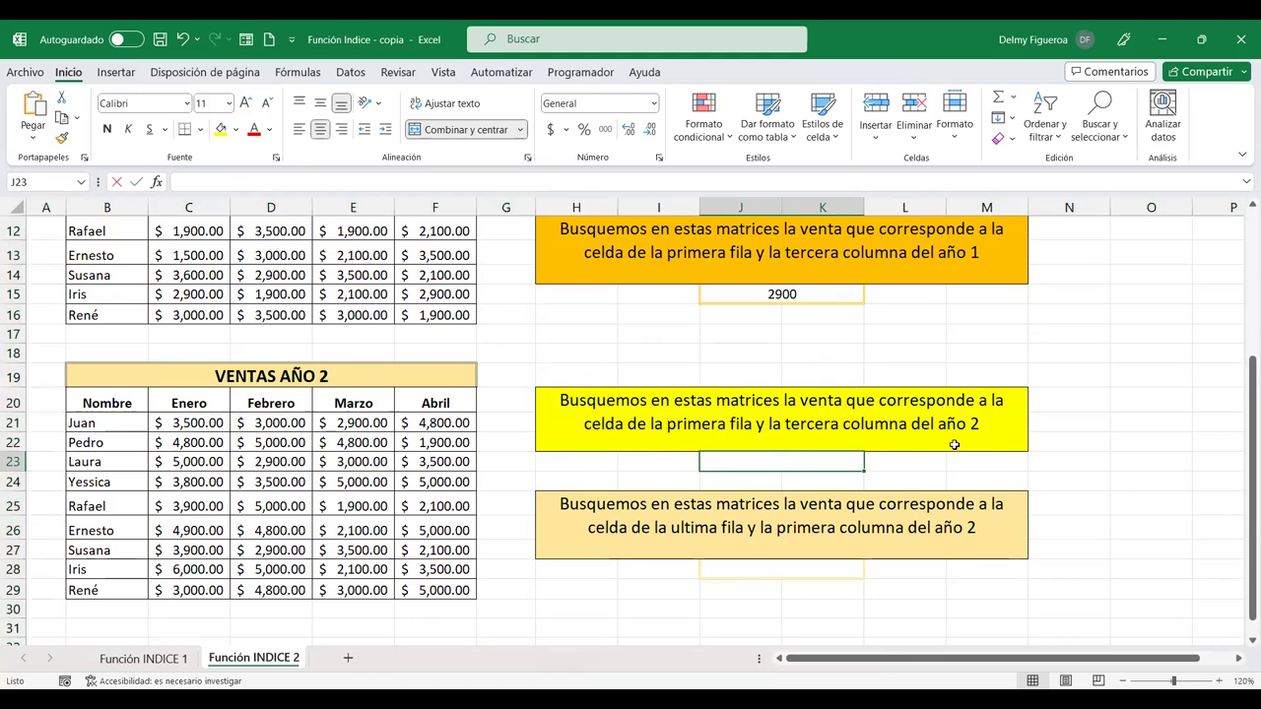
# Enter +INDICE((C8:F16;C21:F29);1;3;2) in J23, returning 2900 from the Año 2 table
pyautogui.write('+indi')
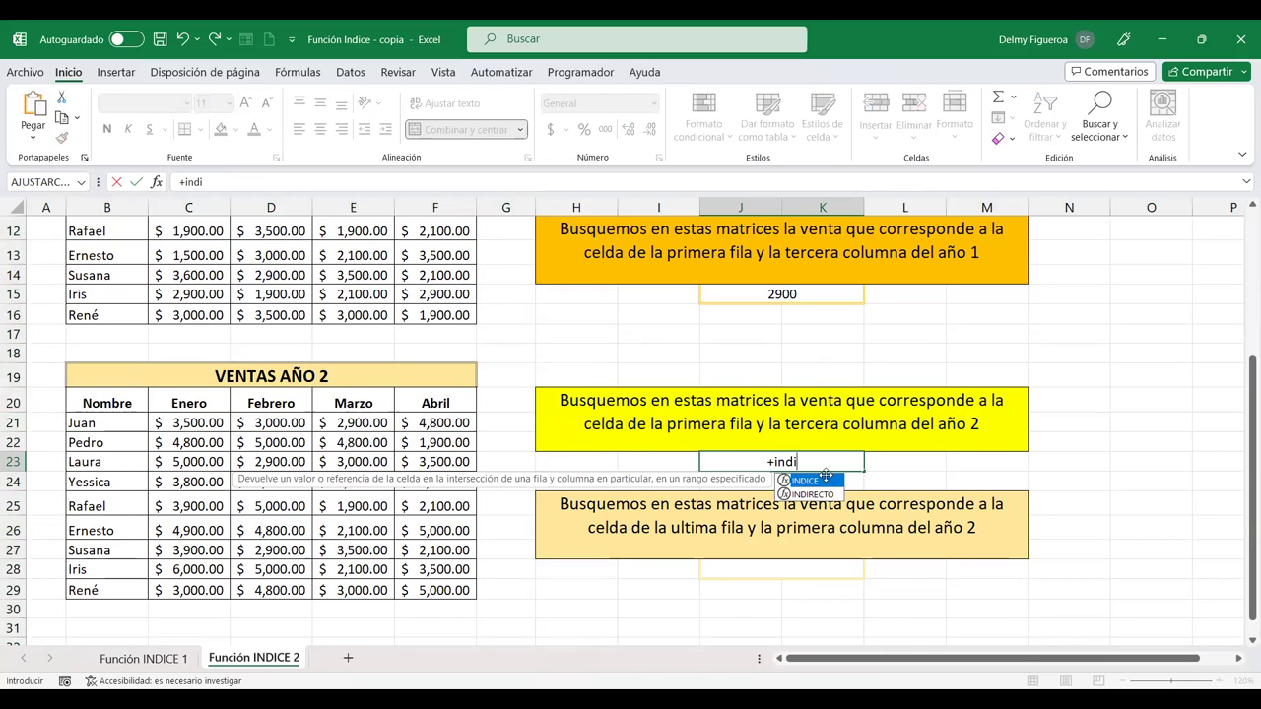
pyautogui.doubleClick(825, 480)
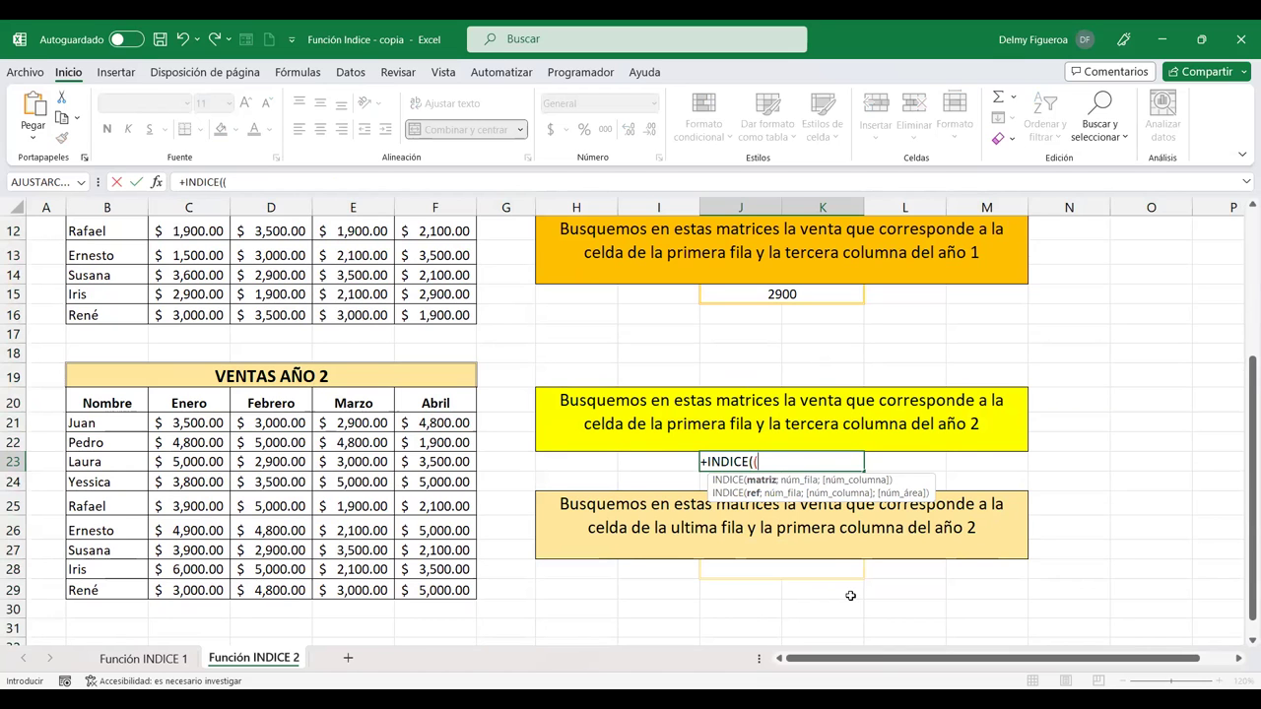
pyautogui.scroll(3, 547, 470)
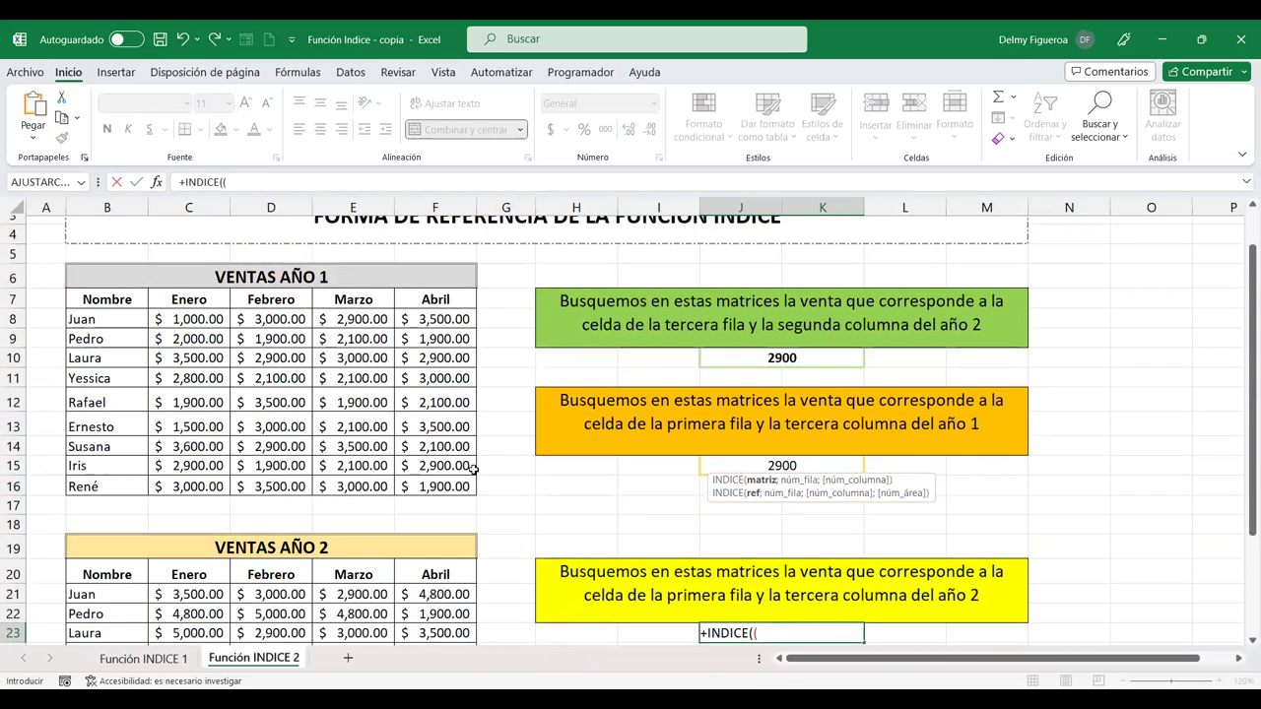
pyautogui.click(207, 318)
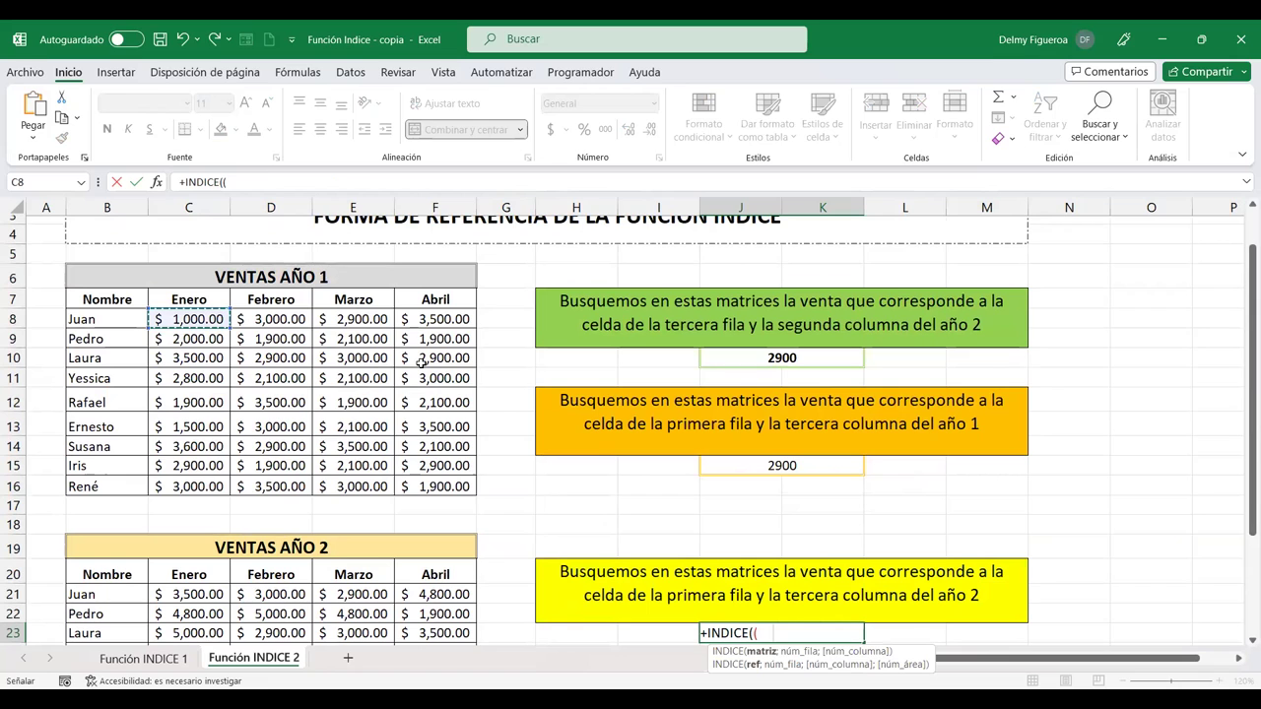
pyautogui.moveTo(431, 483); pyautogui.dragTo(431, 482)
pyautogui.scroll(-3, 523, 480)
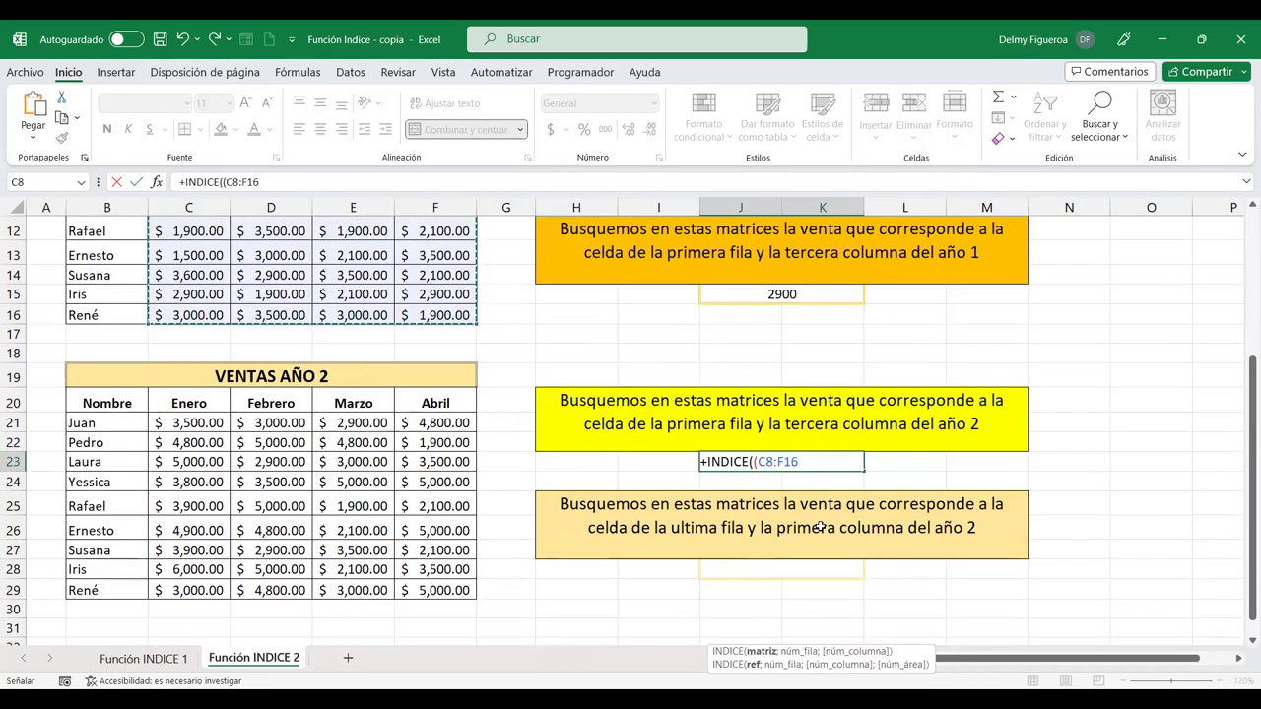
pyautogui.write(';')
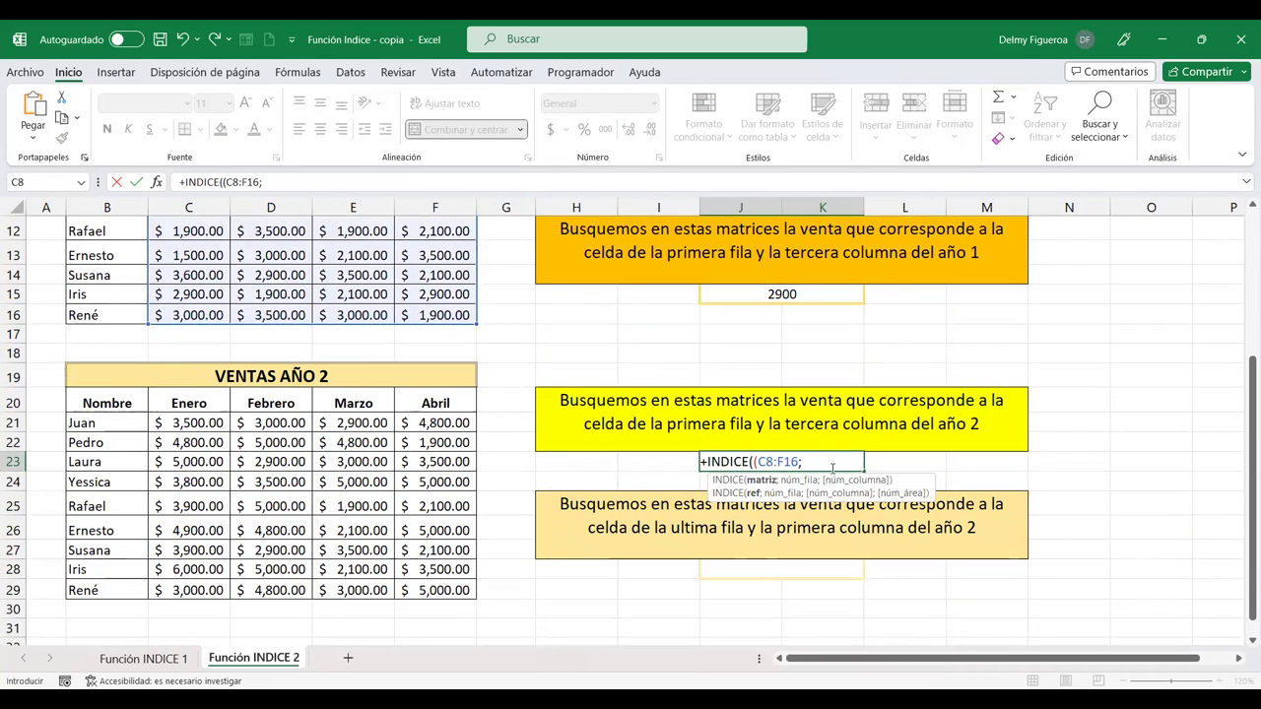
pyautogui.click(261, 422)
pyautogui.moveTo(158, 423); pyautogui.dragTo(443, 589)
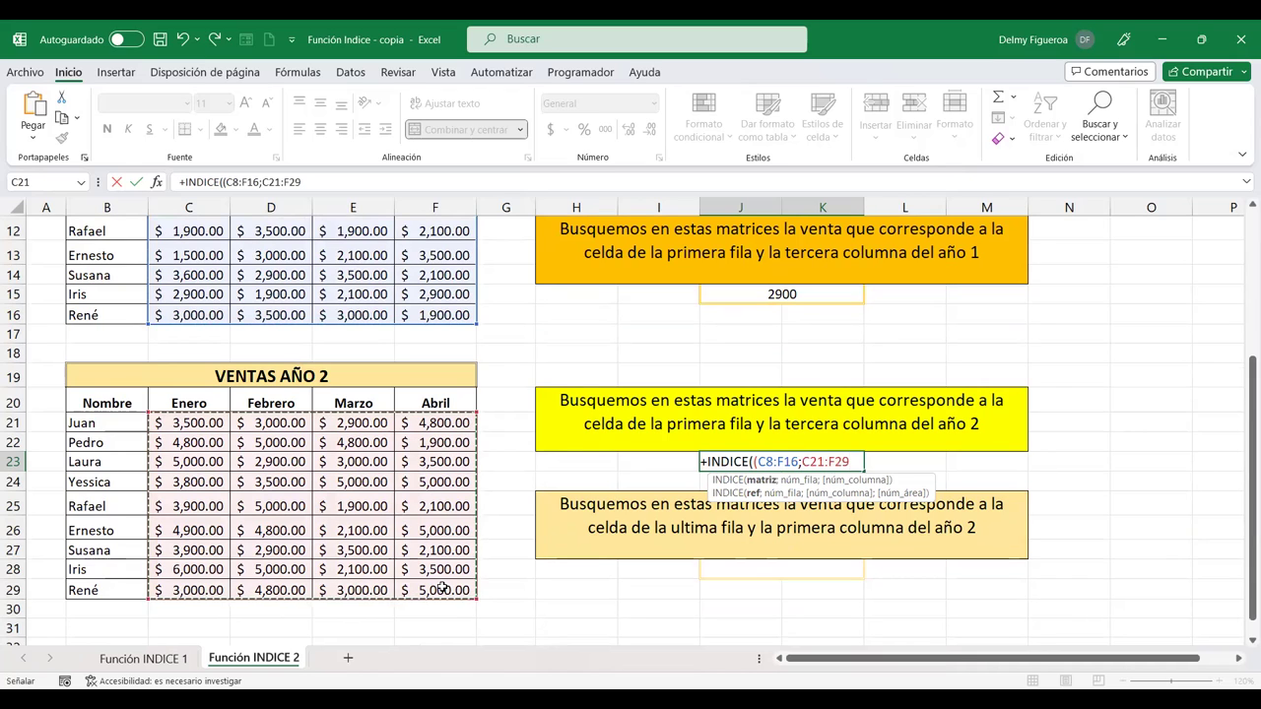
pyautogui.write(')')
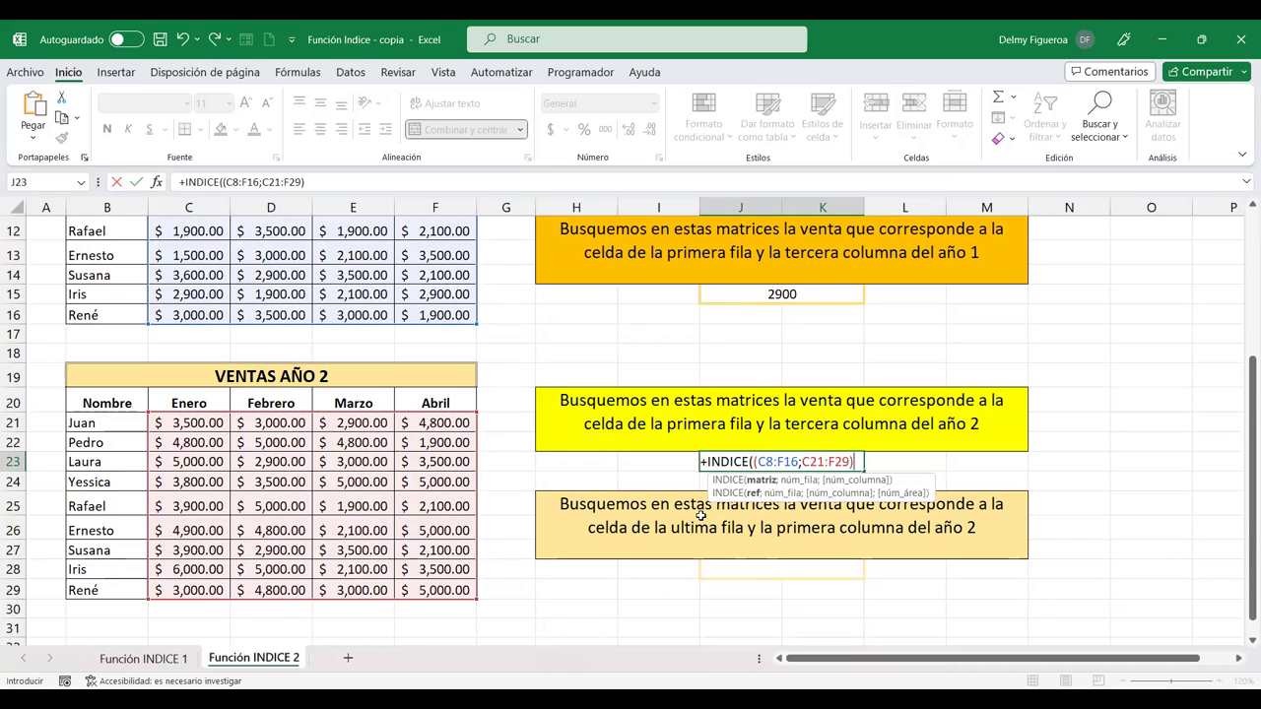
pyautogui.write(';')
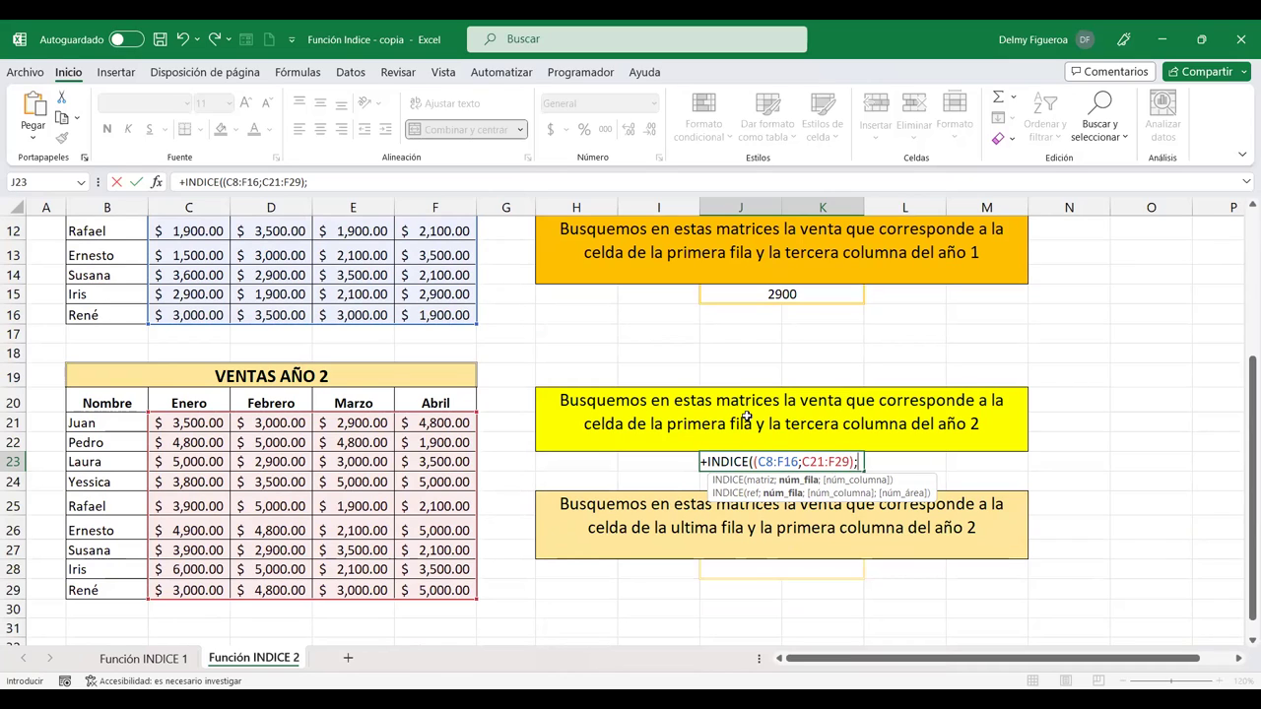
pyautogui.write('1;3')
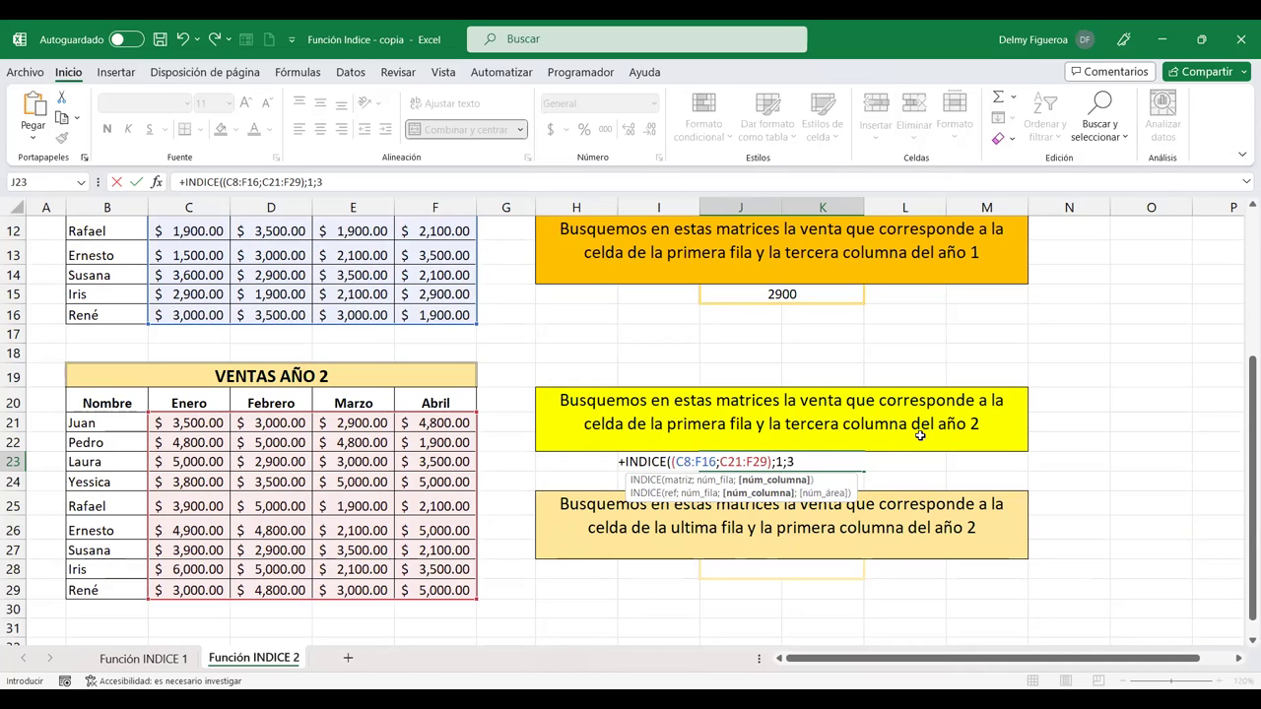
pyautogui.write(';2)')
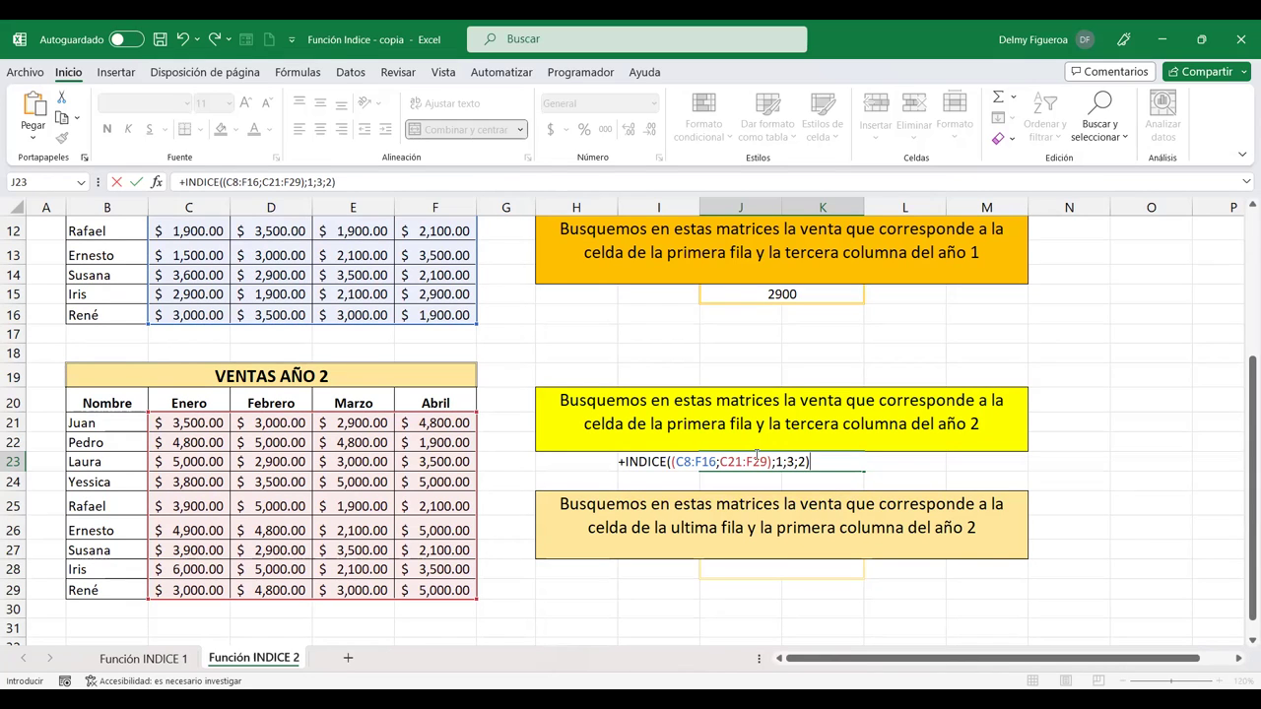
pyautogui.press('Return')
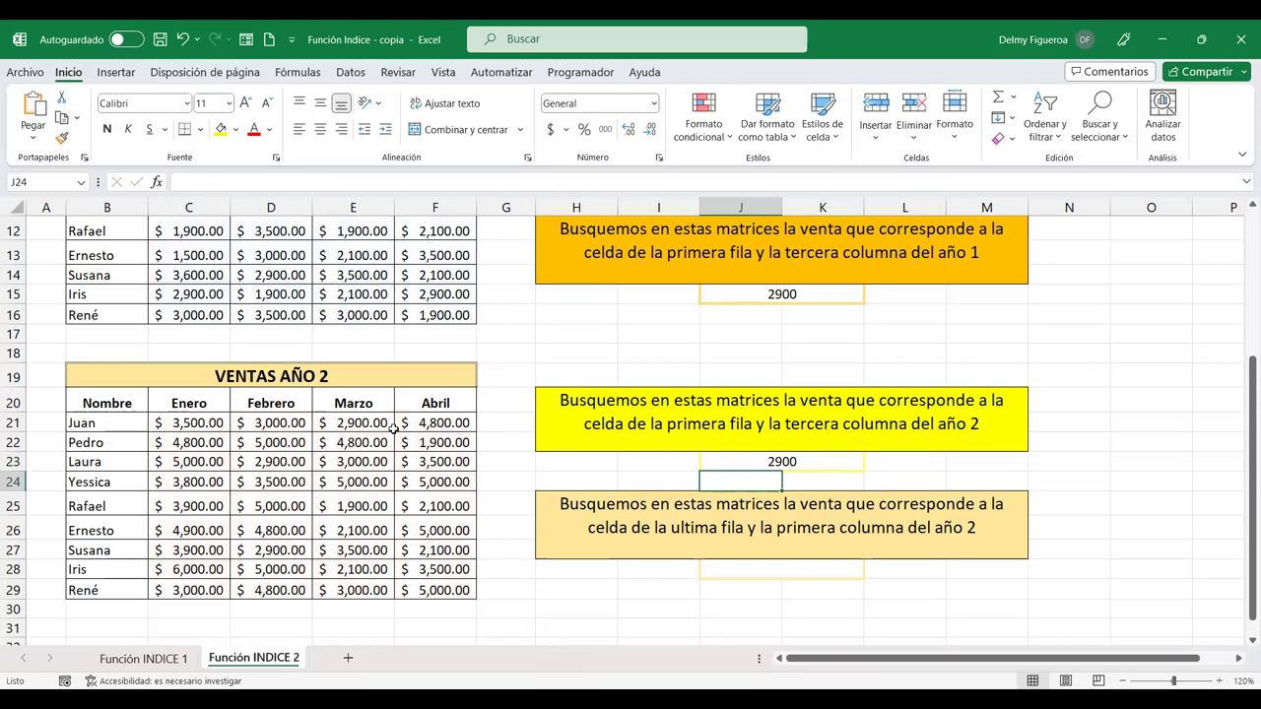
pyautogui.click(360, 423)
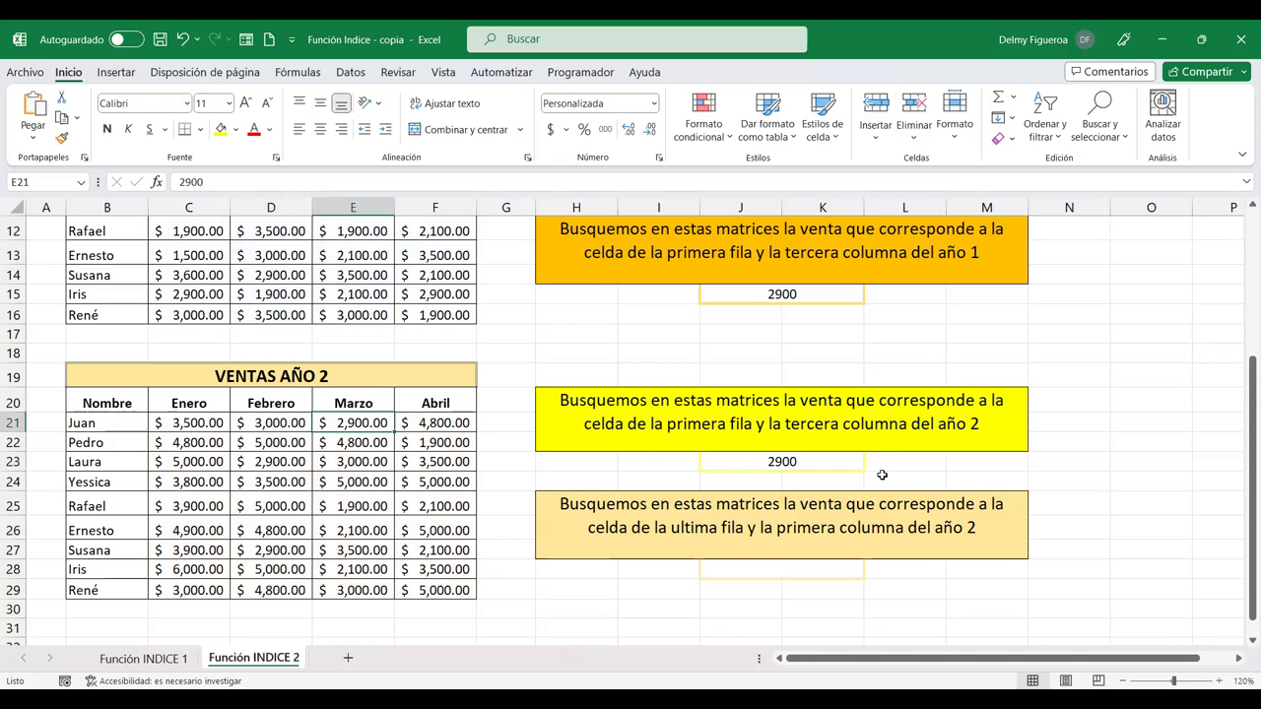
pyautogui.scroll(-2, 881, 478)
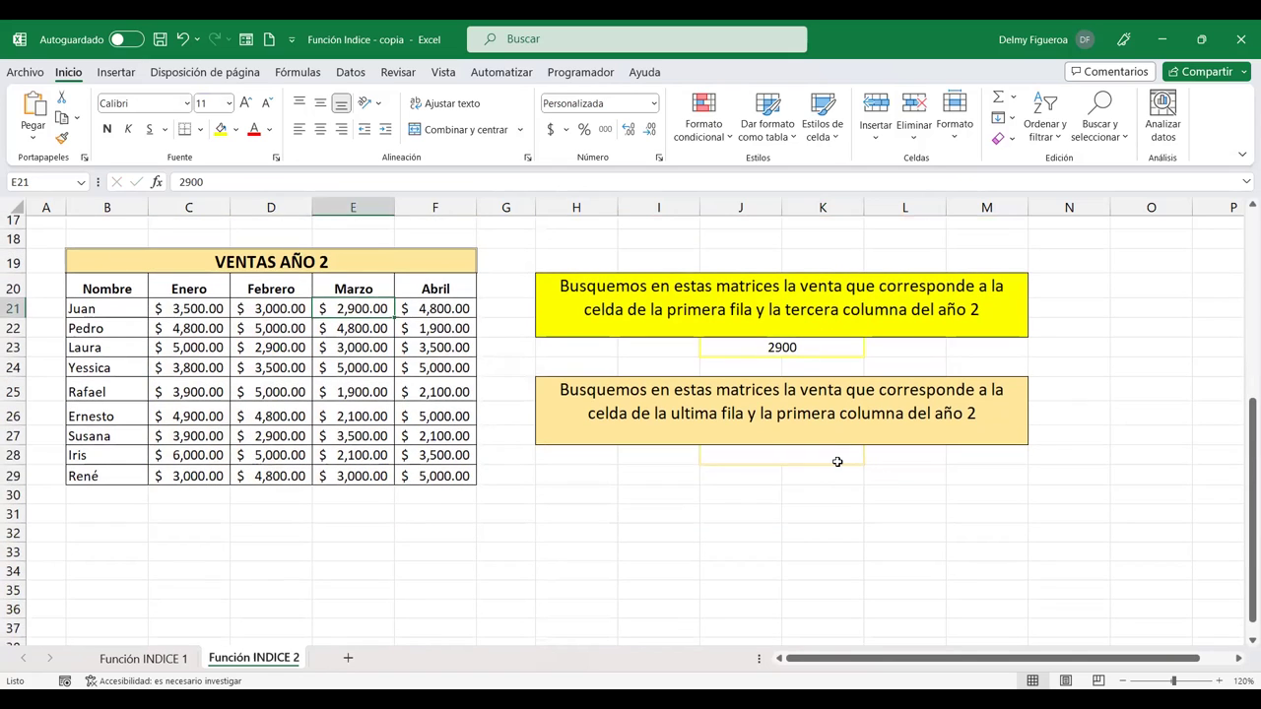
pyautogui.click(827, 456)
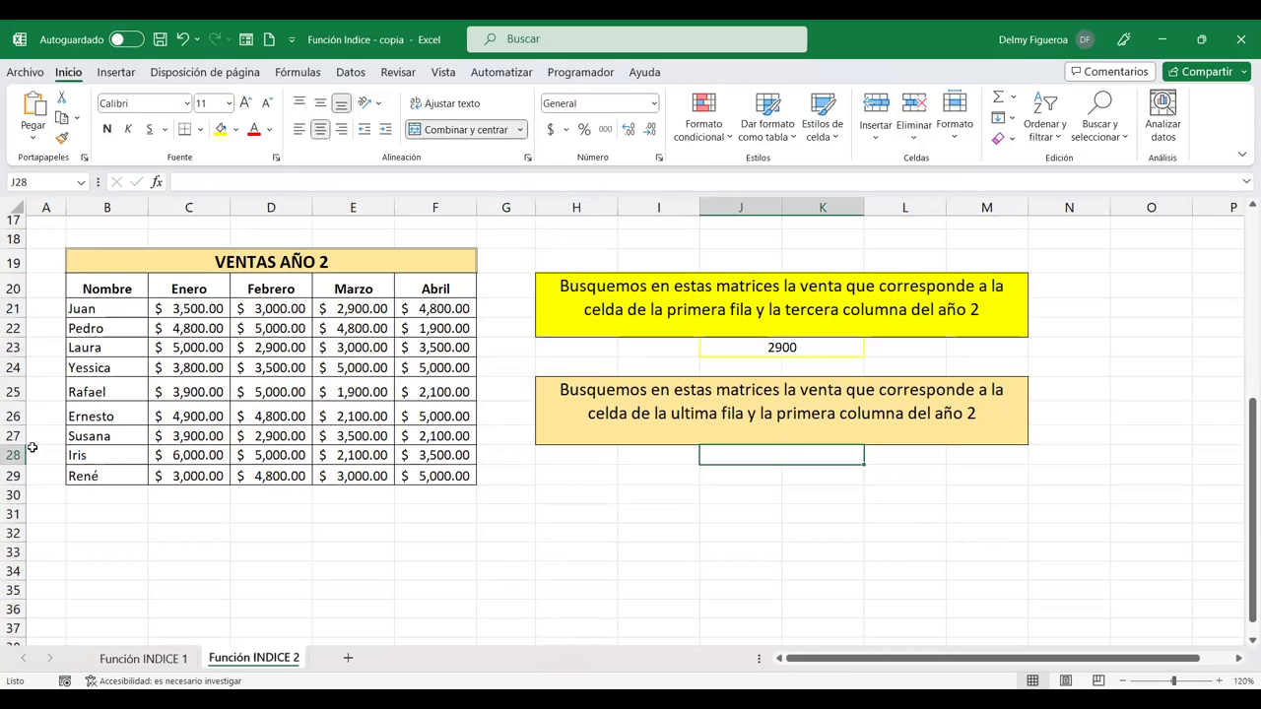
pyautogui.click(12, 476)
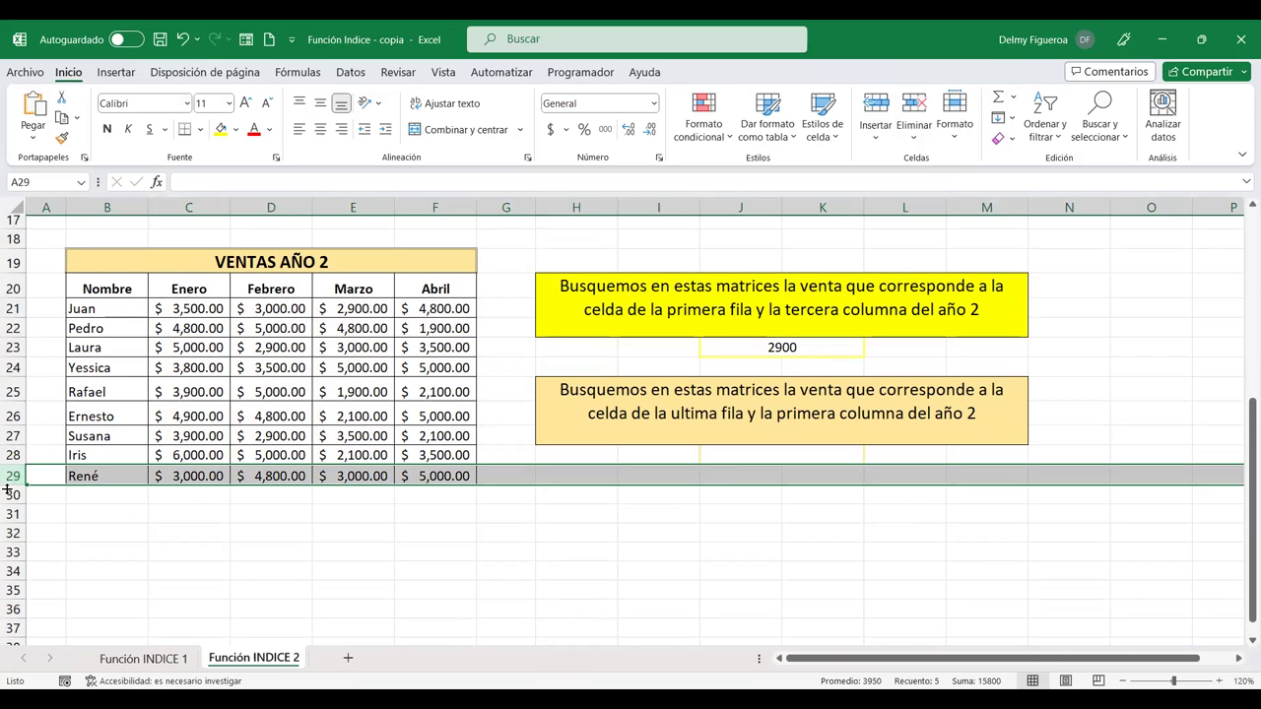
pyautogui.keyDown('ctrl'); pyautogui.click(188, 207); pyautogui.keyUp('ctrl')
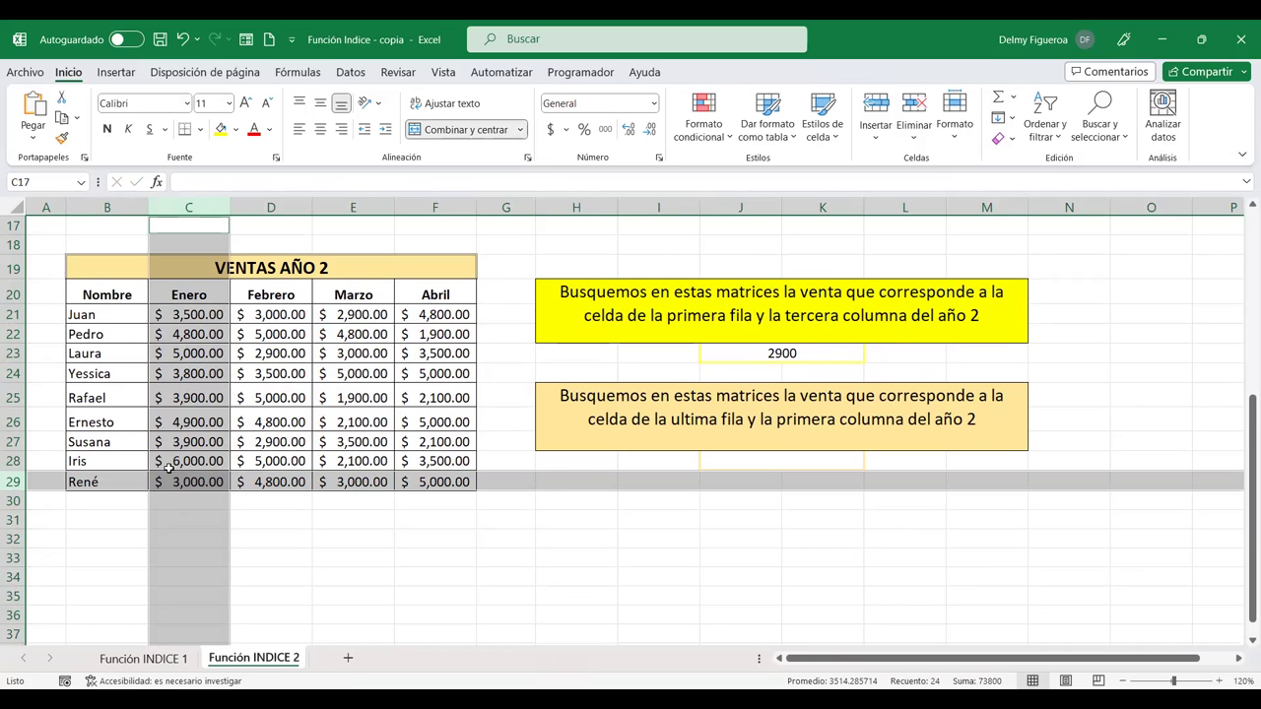
pyautogui.click(800, 459)
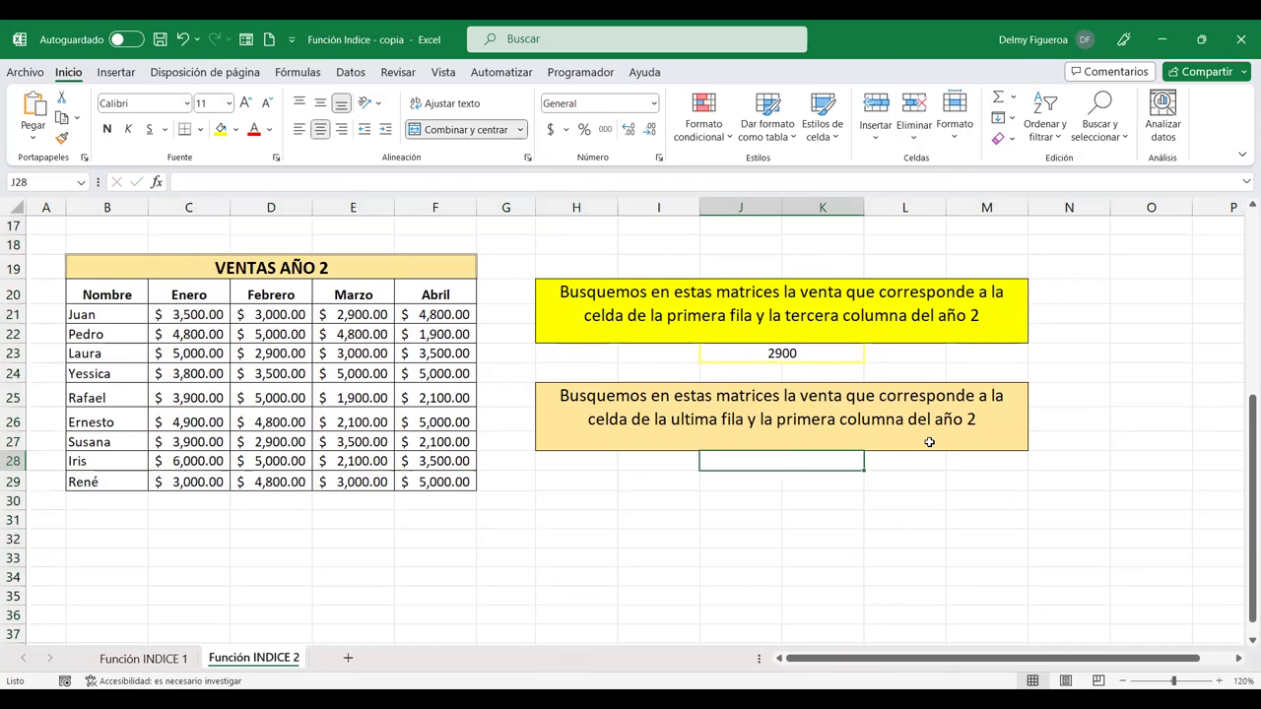
# Enter +INDICE((C8:F16;C21:F29);9;2) in J28 for the last-row question, returning 3500
pyautogui.write('+indi')
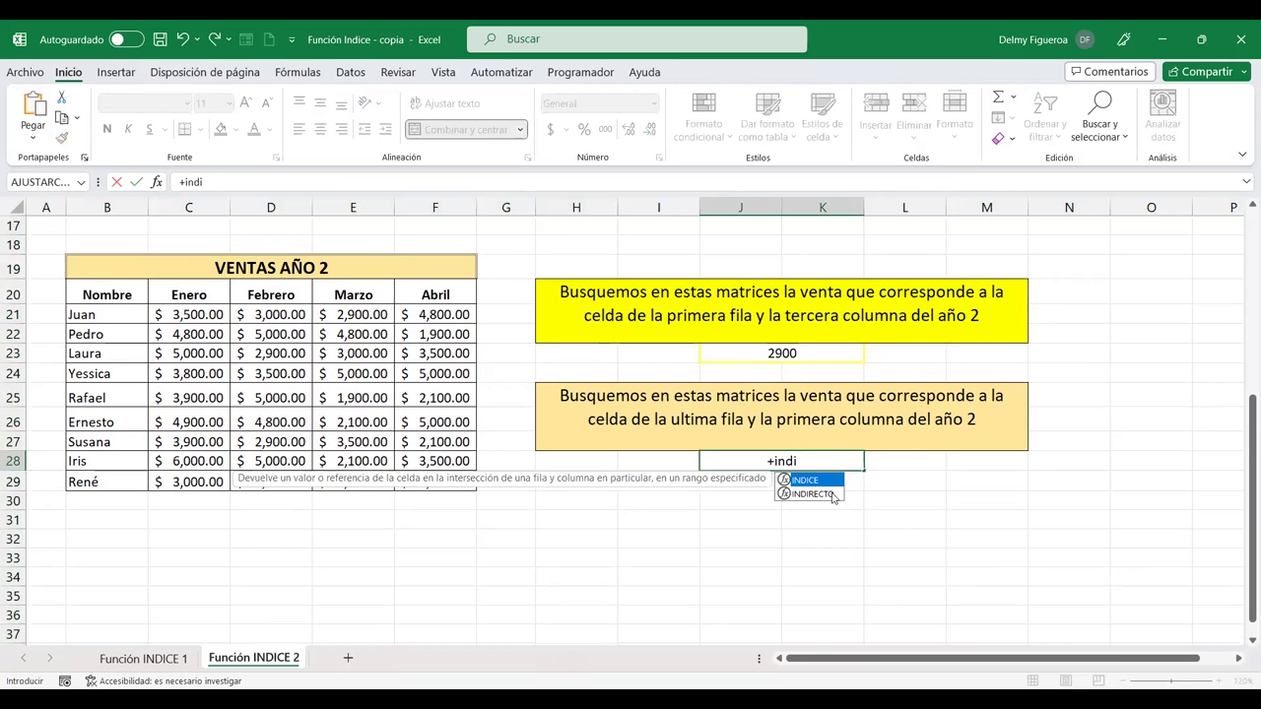
pyautogui.doubleClick(816, 480)
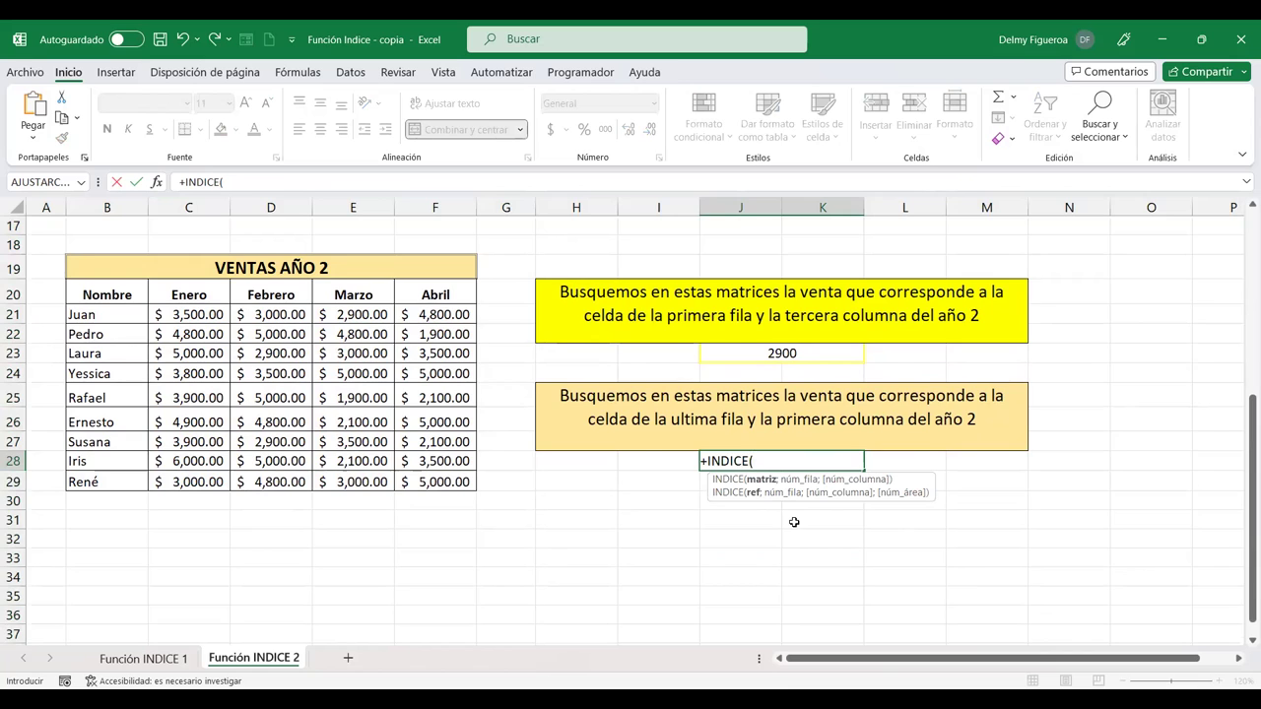
pyautogui.scroll(1, 794, 522)
pyautogui.write('(')
pyautogui.scroll(2, 374, 444)
pyautogui.scroll(3, 374, 445)
pyautogui.click(193, 365)
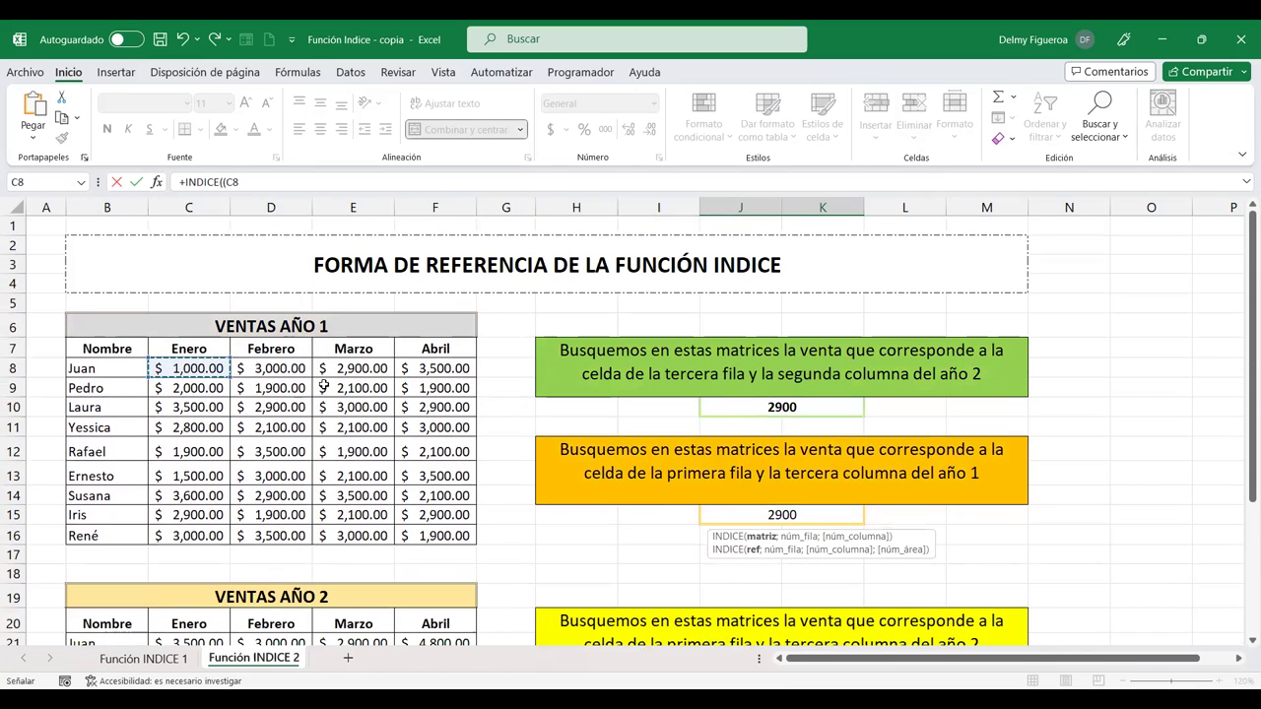
pyautogui.keyDown('shift'); pyautogui.click(452, 533); pyautogui.keyUp('shift')
pyautogui.scroll(-3, 884, 507)
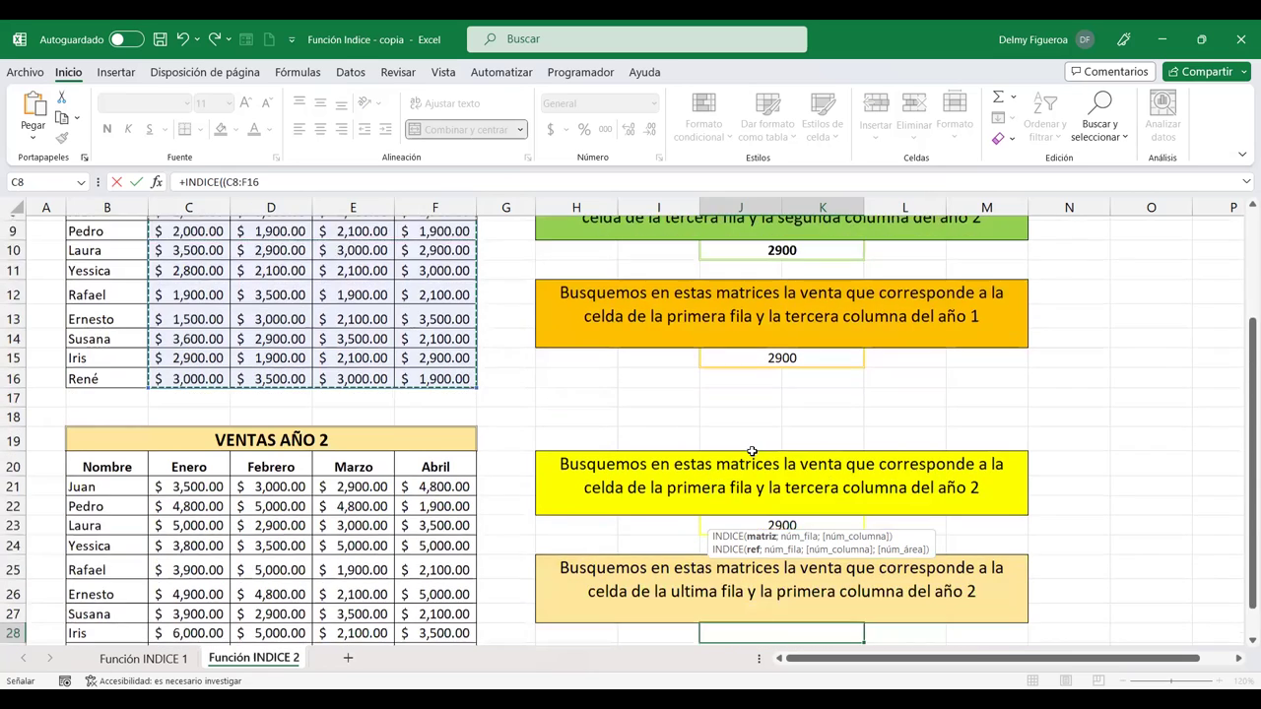
pyautogui.scroll(-3, 884, 506)
pyautogui.write(';')
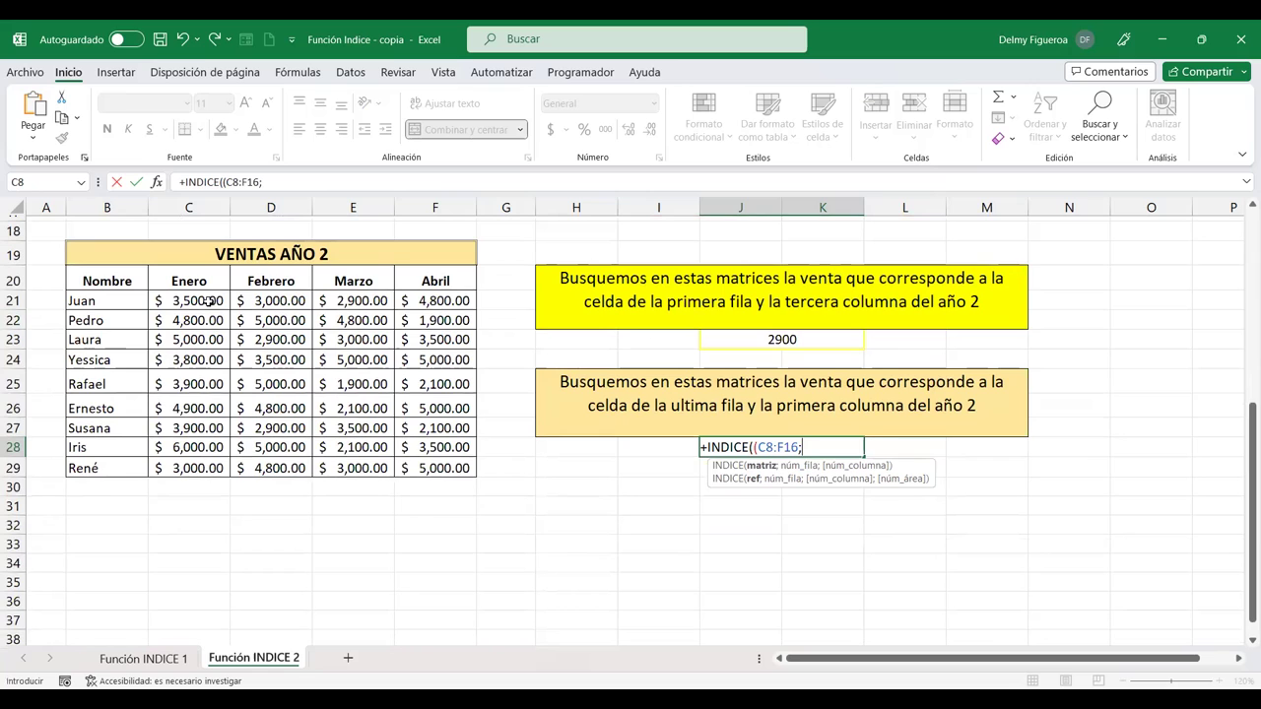
pyautogui.keyDown('shift'); pyautogui.click(449, 470); pyautogui.keyUp('shift')
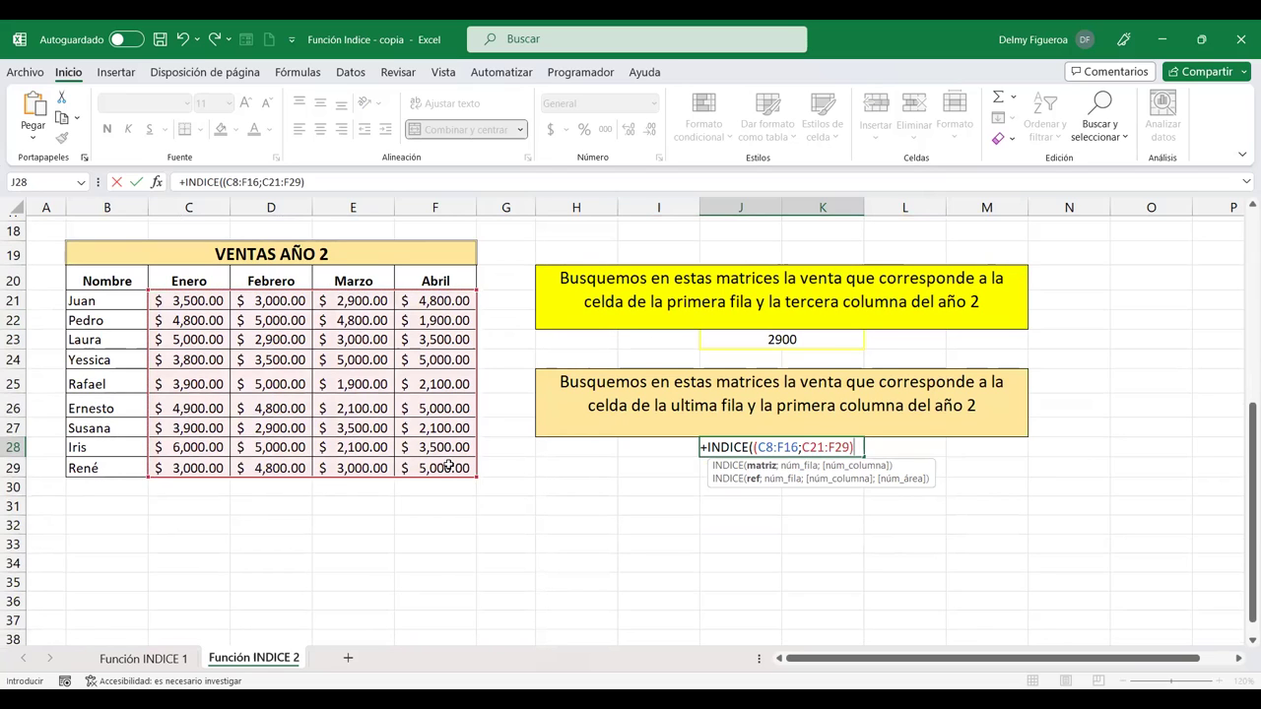
pyautogui.write(';')
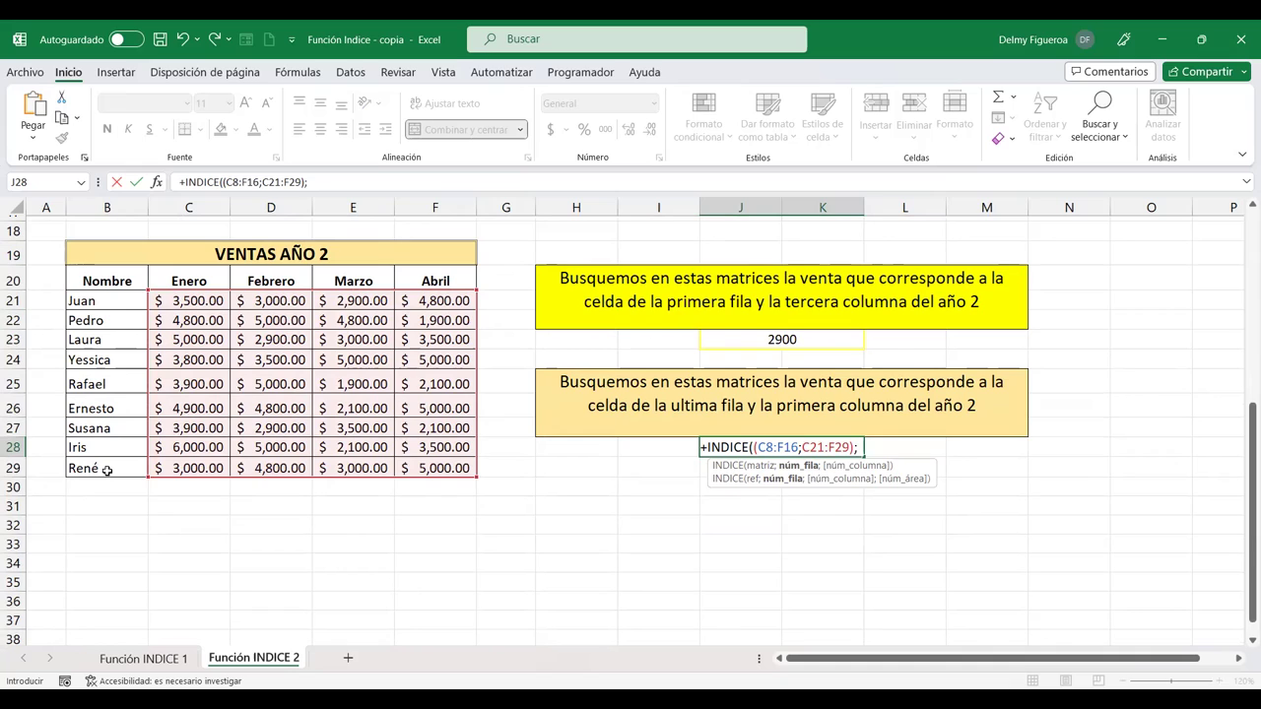
pyautogui.write('9;2')
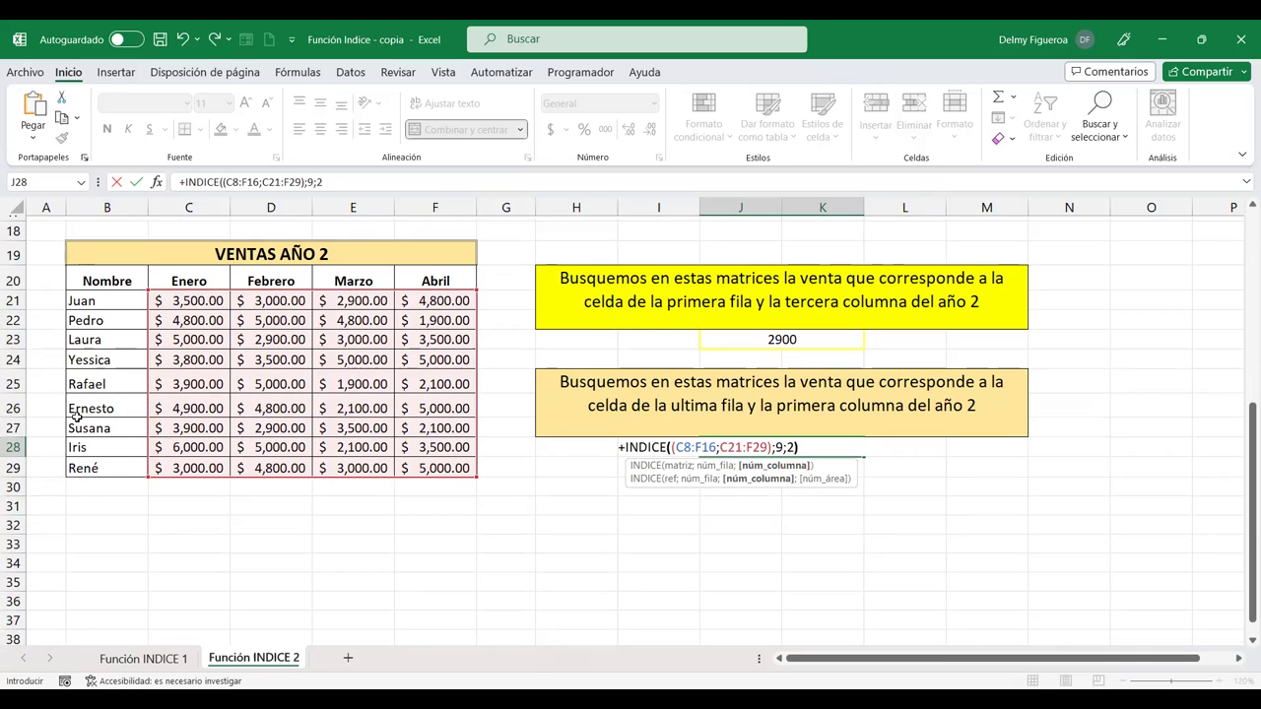
pyautogui.press('Return')
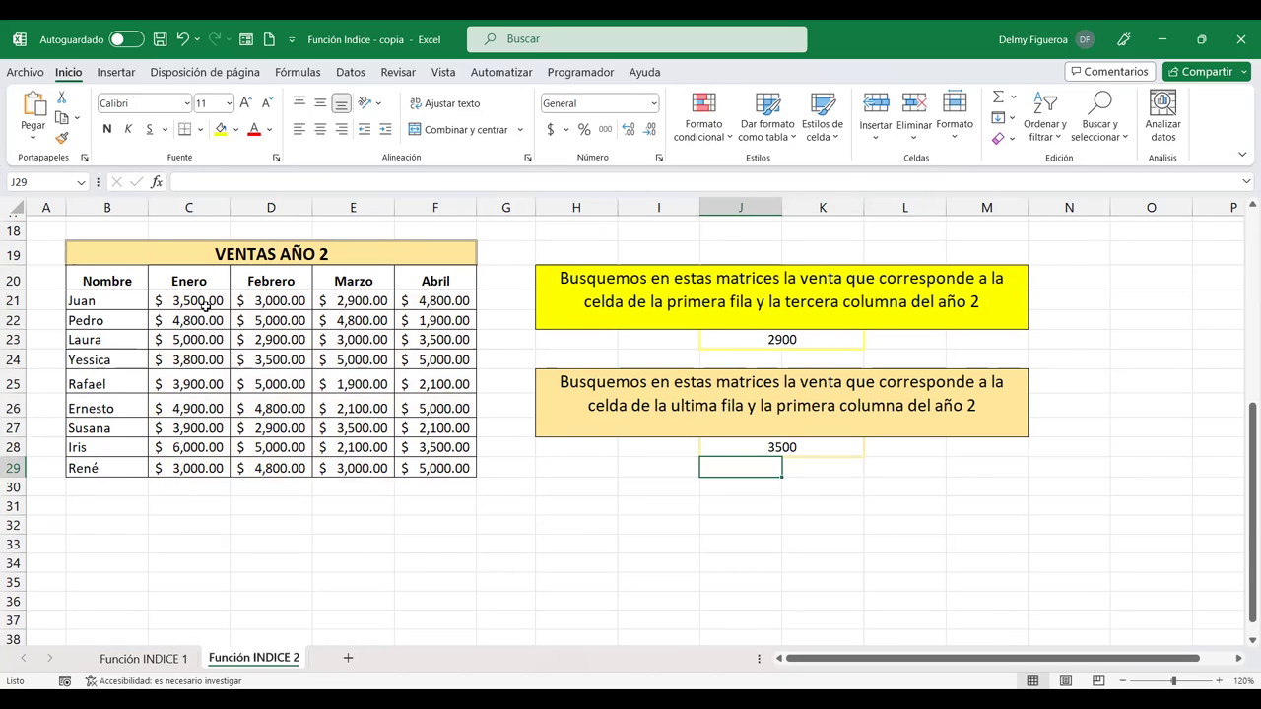
# Append area 2 to the J28 formula, making +INDICE((C8:F16;C21:F29);9;2;2) return 4800
pyautogui.click(99, 299)
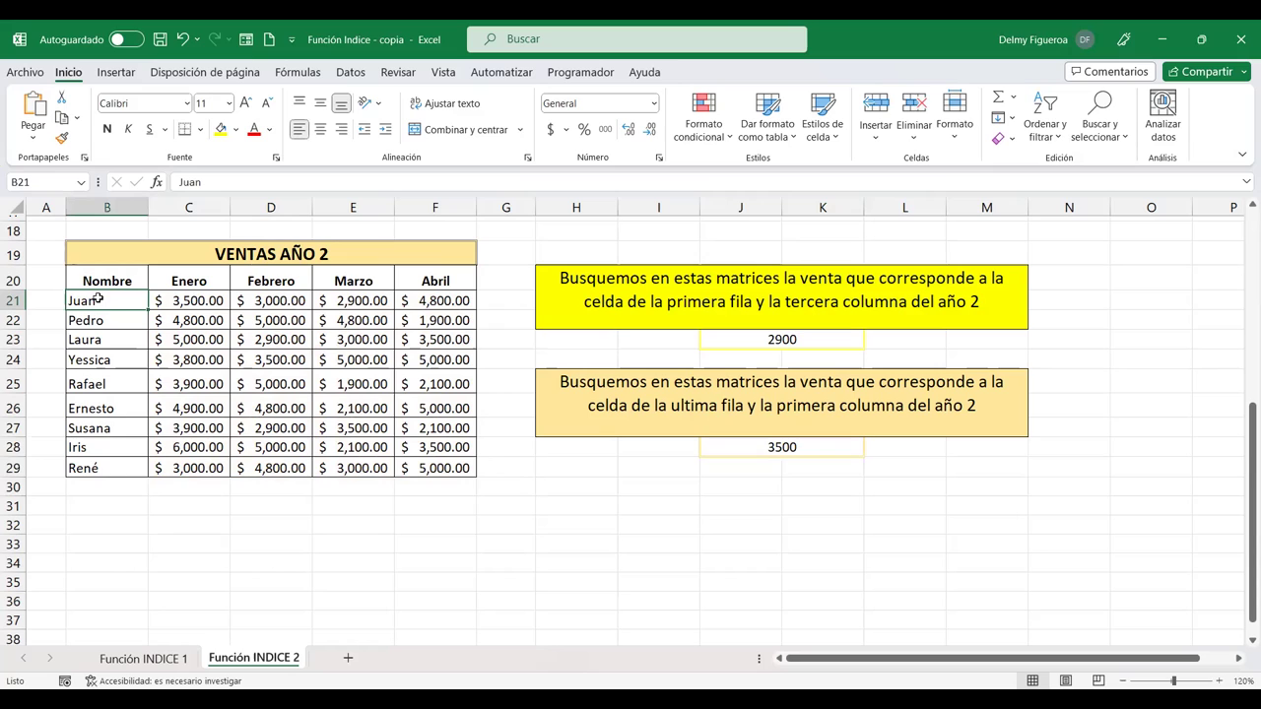
pyautogui.doubleClick(802, 448)
pyautogui.doubleClick(802, 448)
pyautogui.click(705, 449)
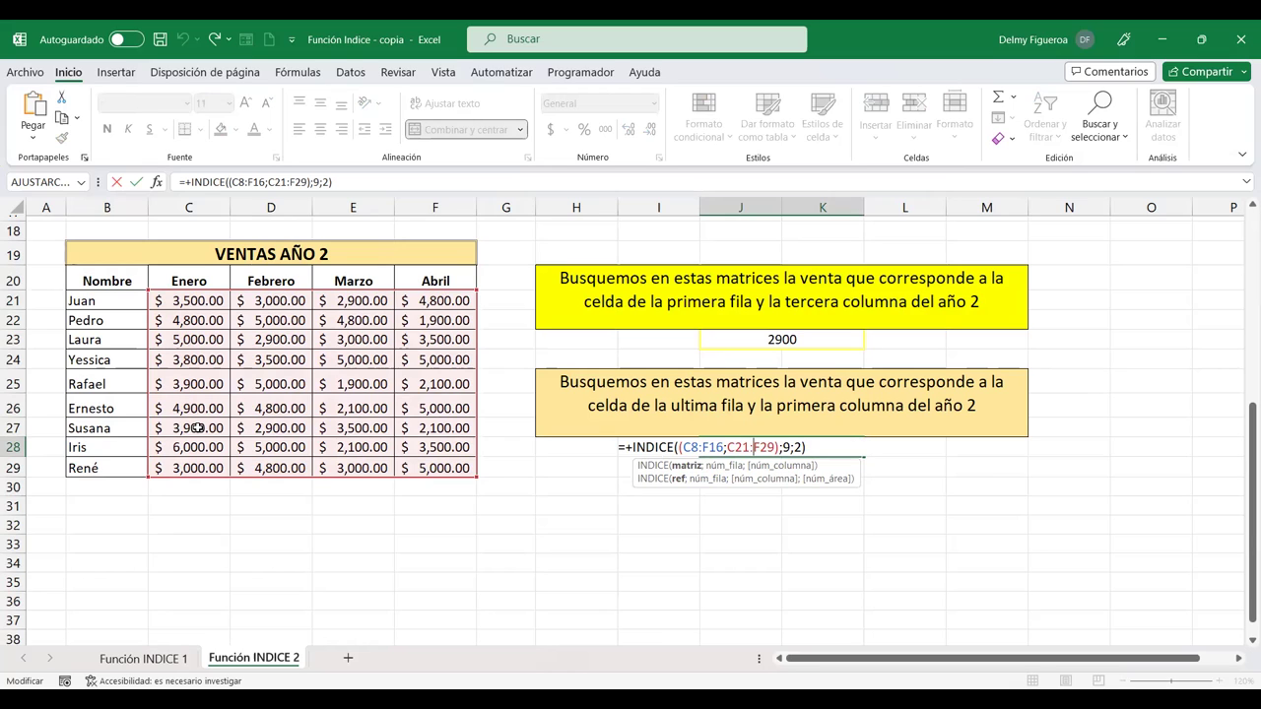
pyautogui.click(801, 447)
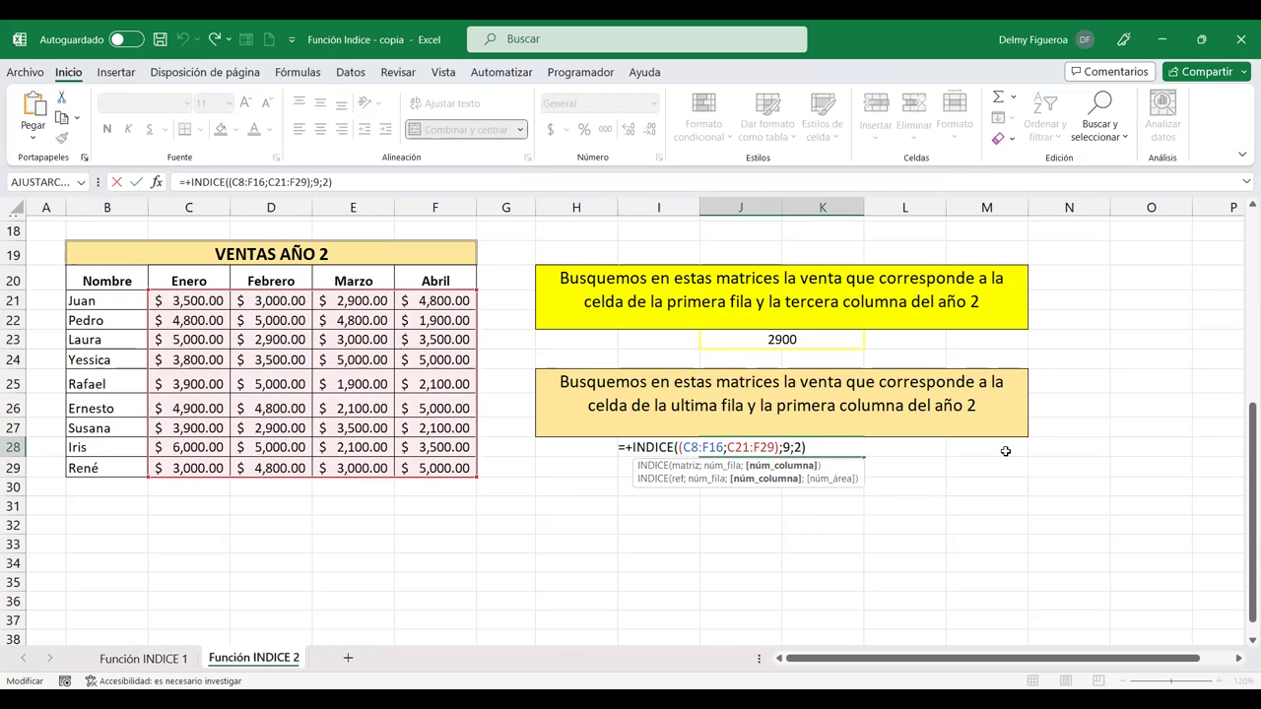
pyautogui.write(';')
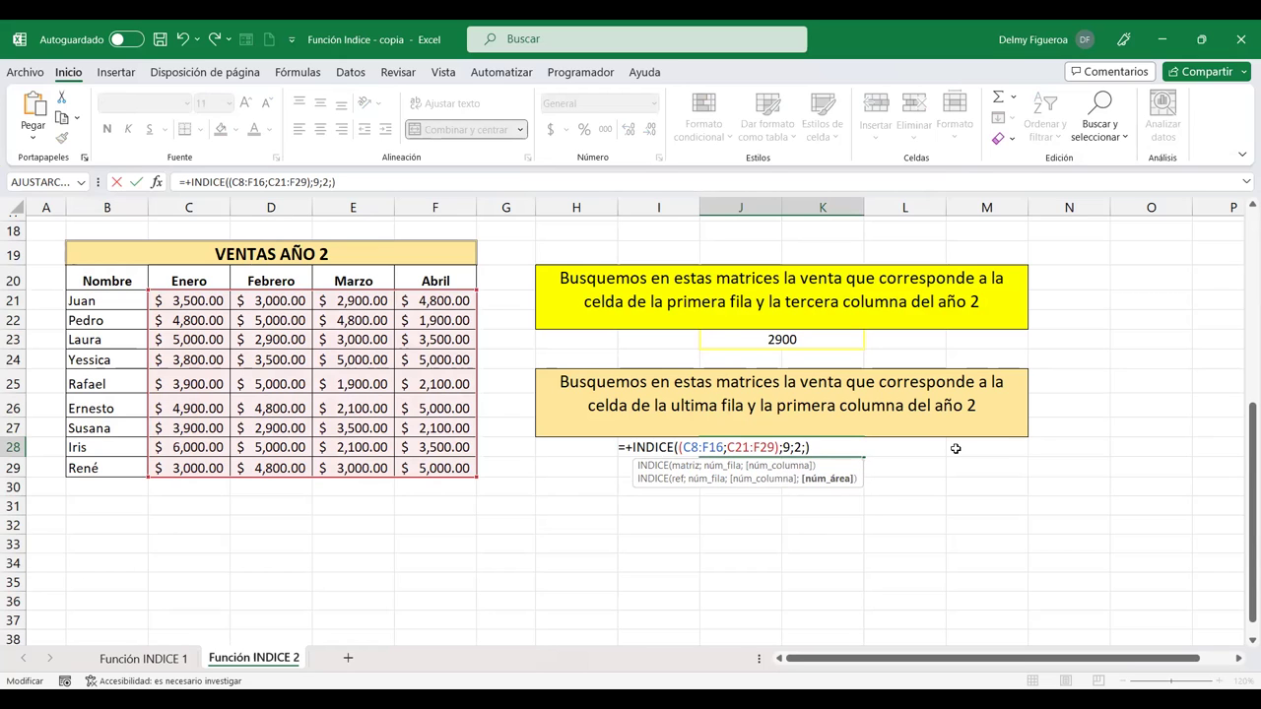
pyautogui.scroll(3, 956, 448)
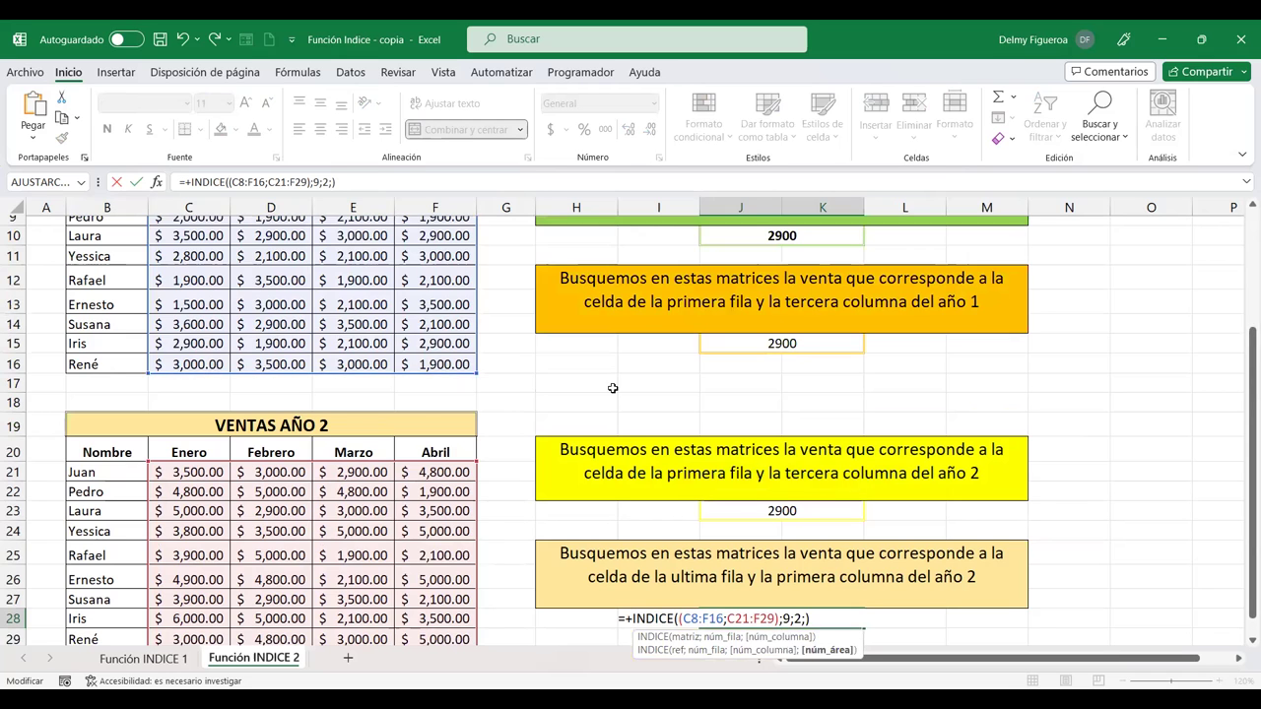
pyautogui.scroll(-3, 343, 322)
pyautogui.scroll(2, 297, 241)
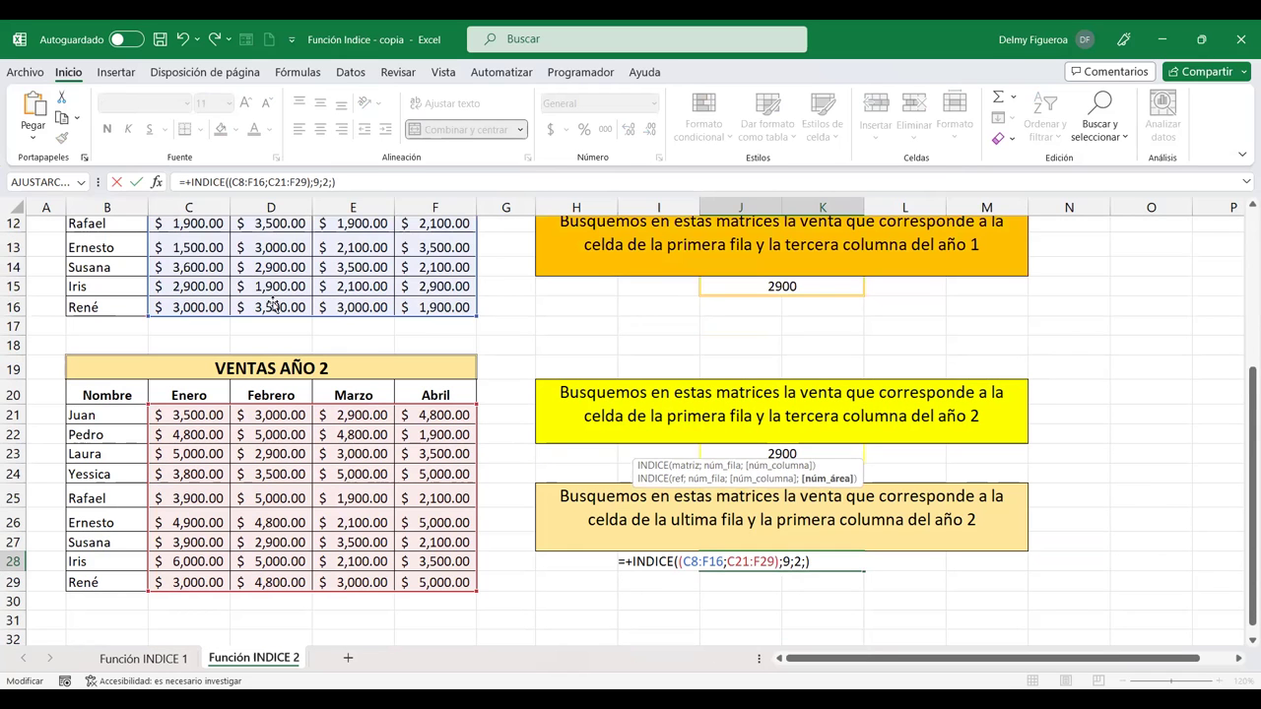
pyautogui.scroll(-2, 827, 359)
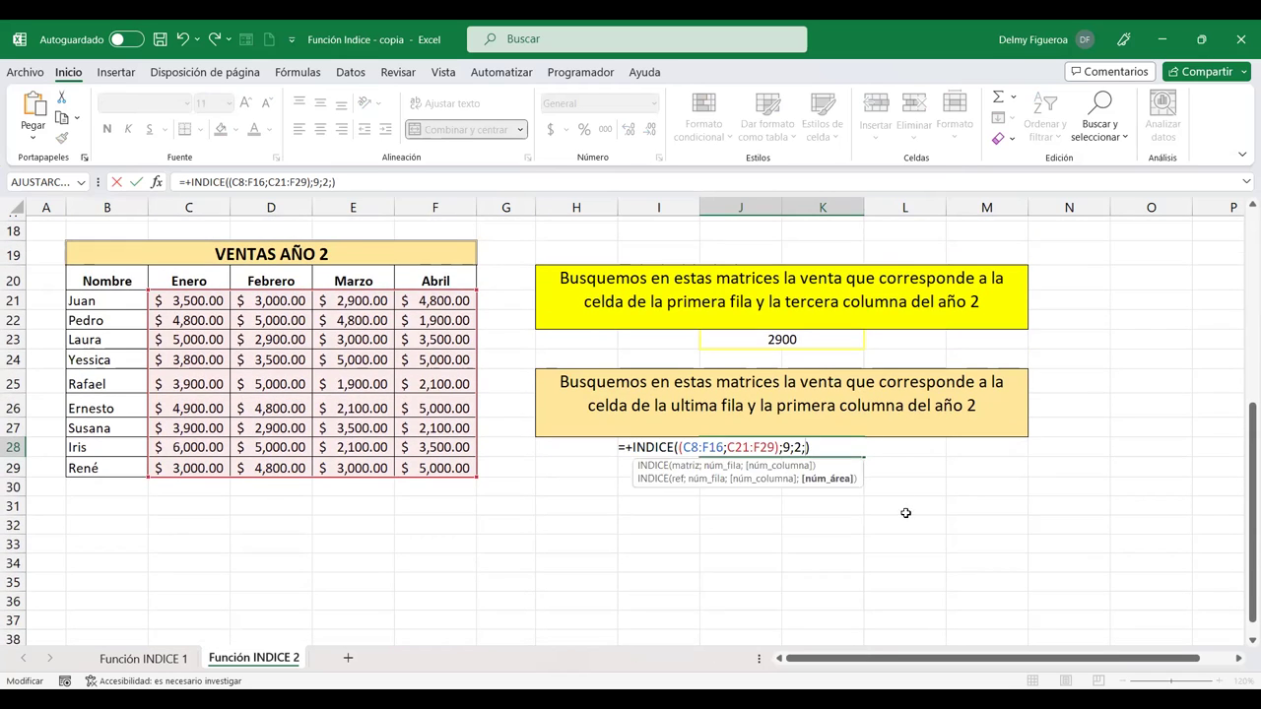
pyautogui.write('2')
pyautogui.press('Return')
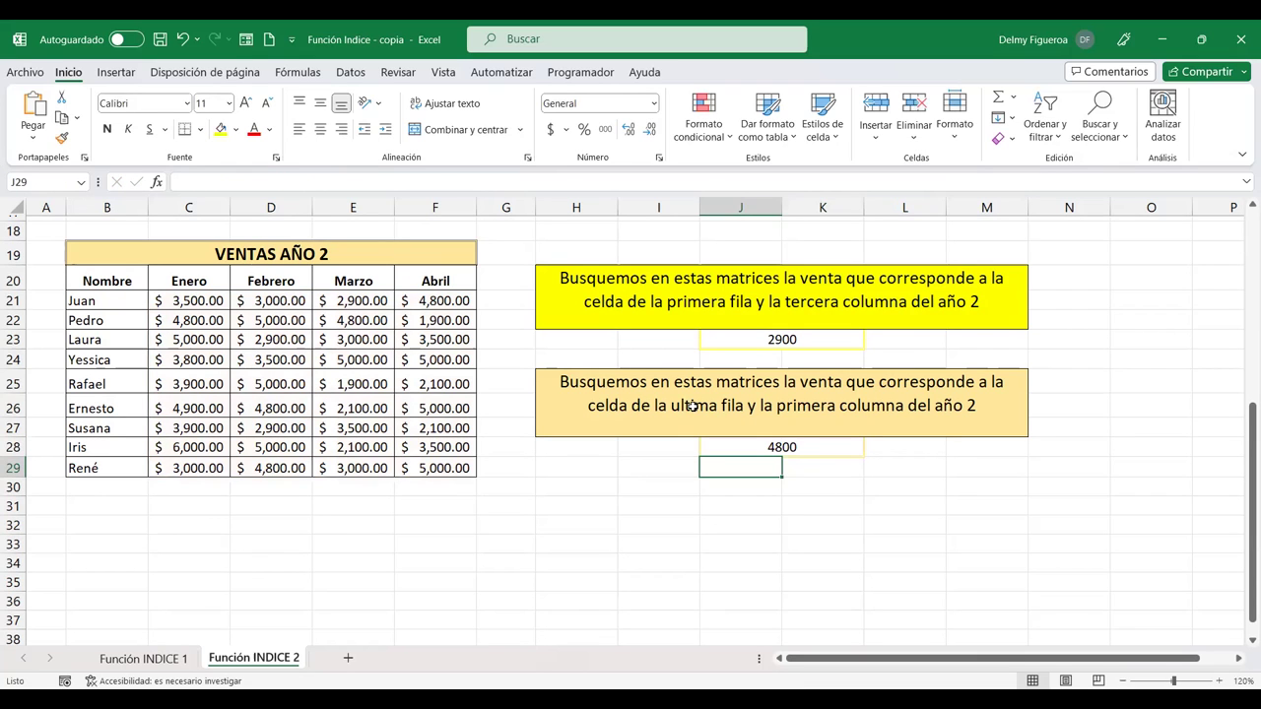
# Change the J28 column argument from 2 to 1 so it returns 3000, the last Enero sale
pyautogui.click(693, 405)
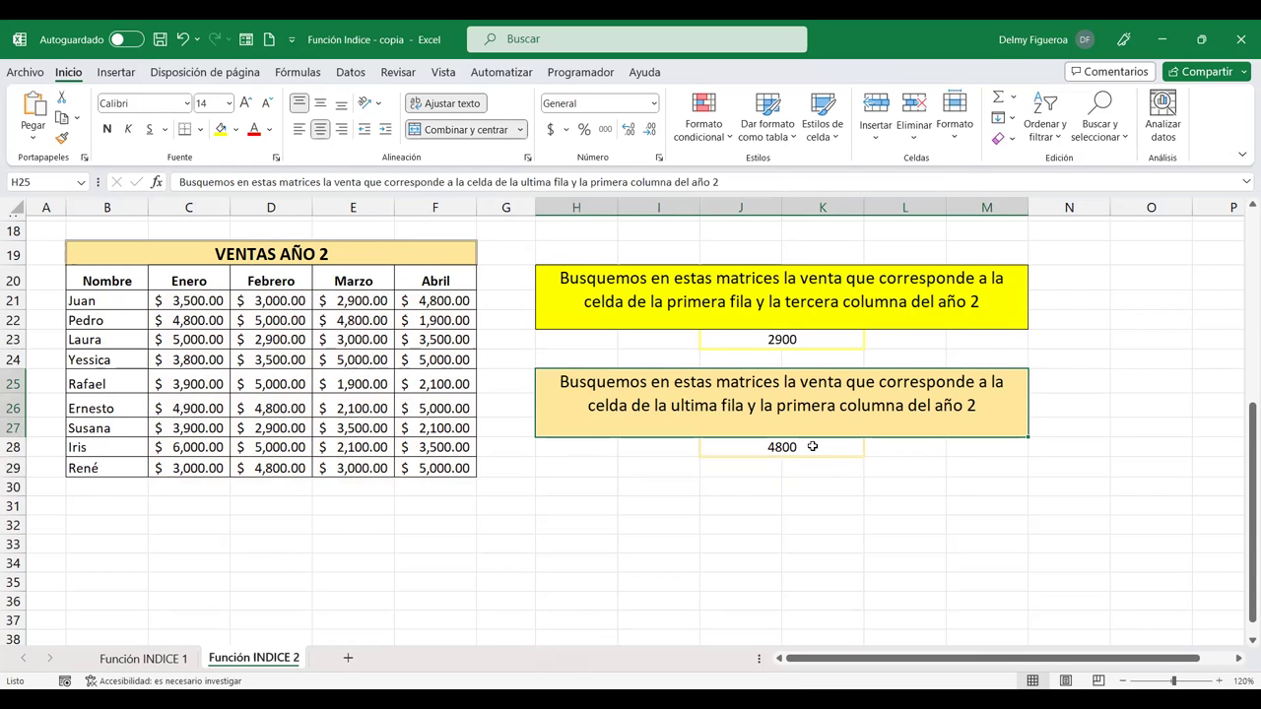
pyautogui.click(798, 448)
pyautogui.doubleClick(798, 449)
pyautogui.press('BackSpace')
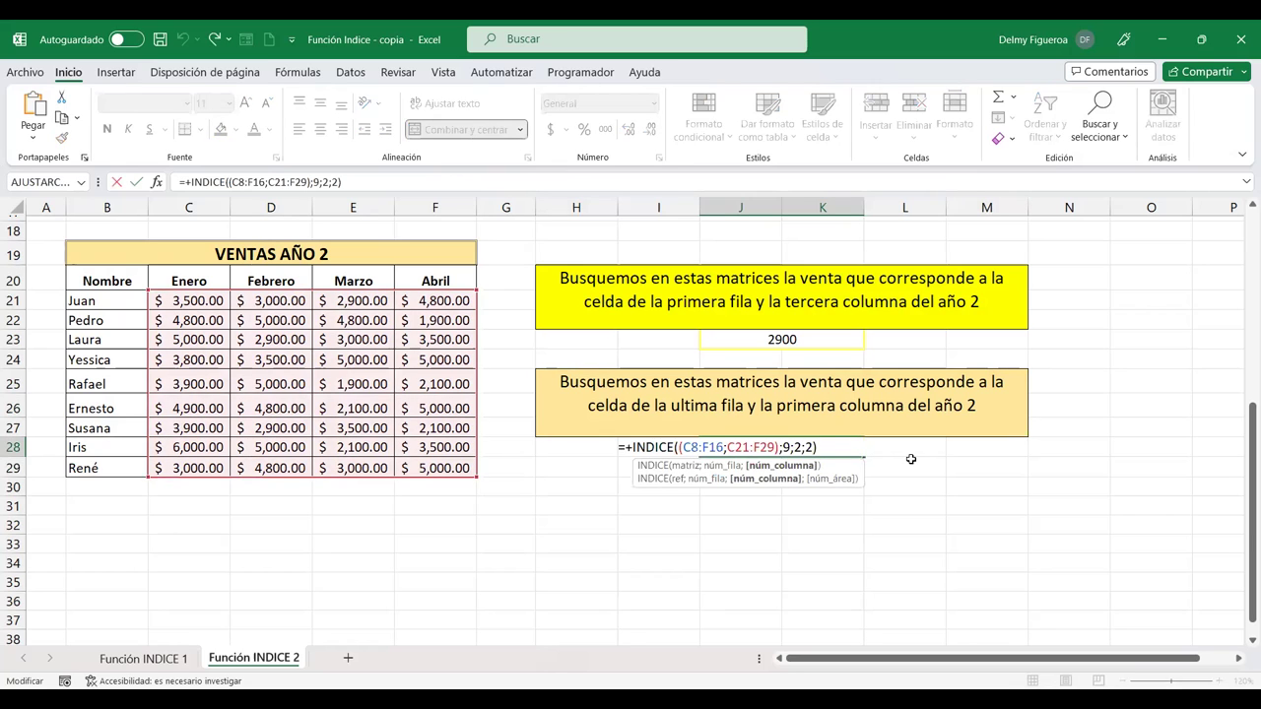
pyautogui.write('1')
pyautogui.press('Return')
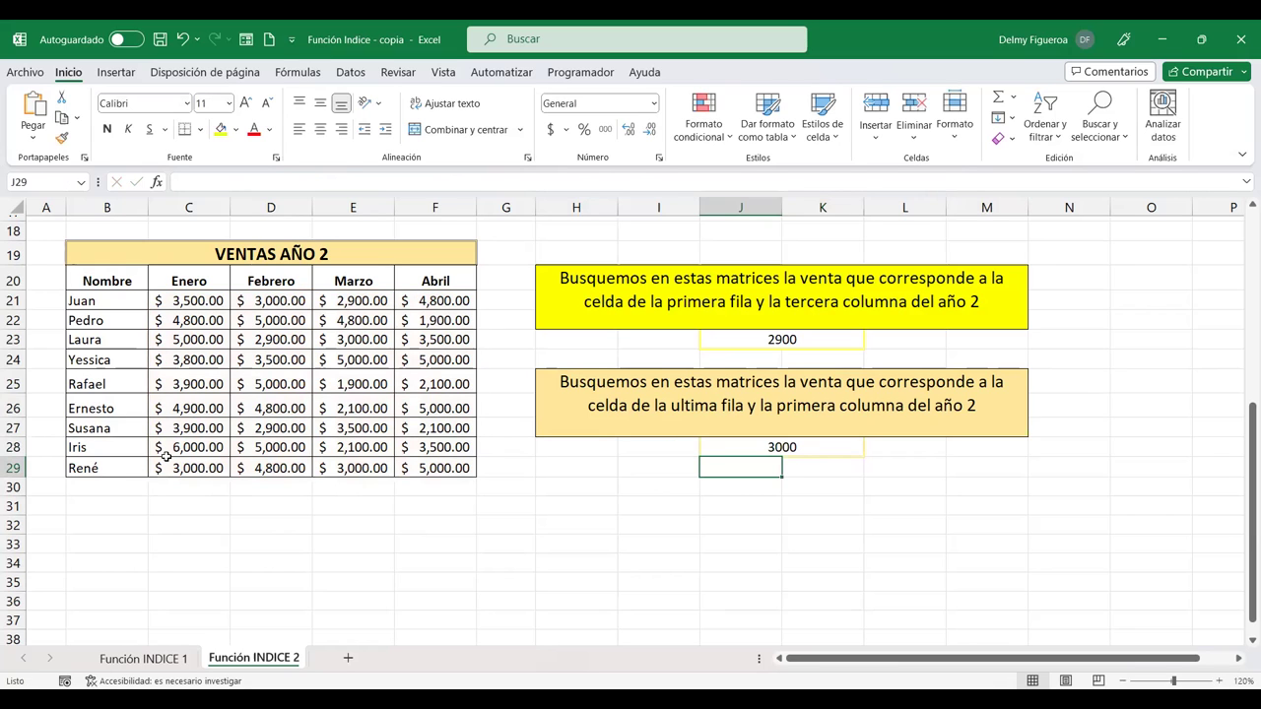
pyautogui.click(167, 461)
pyautogui.click(823, 448)
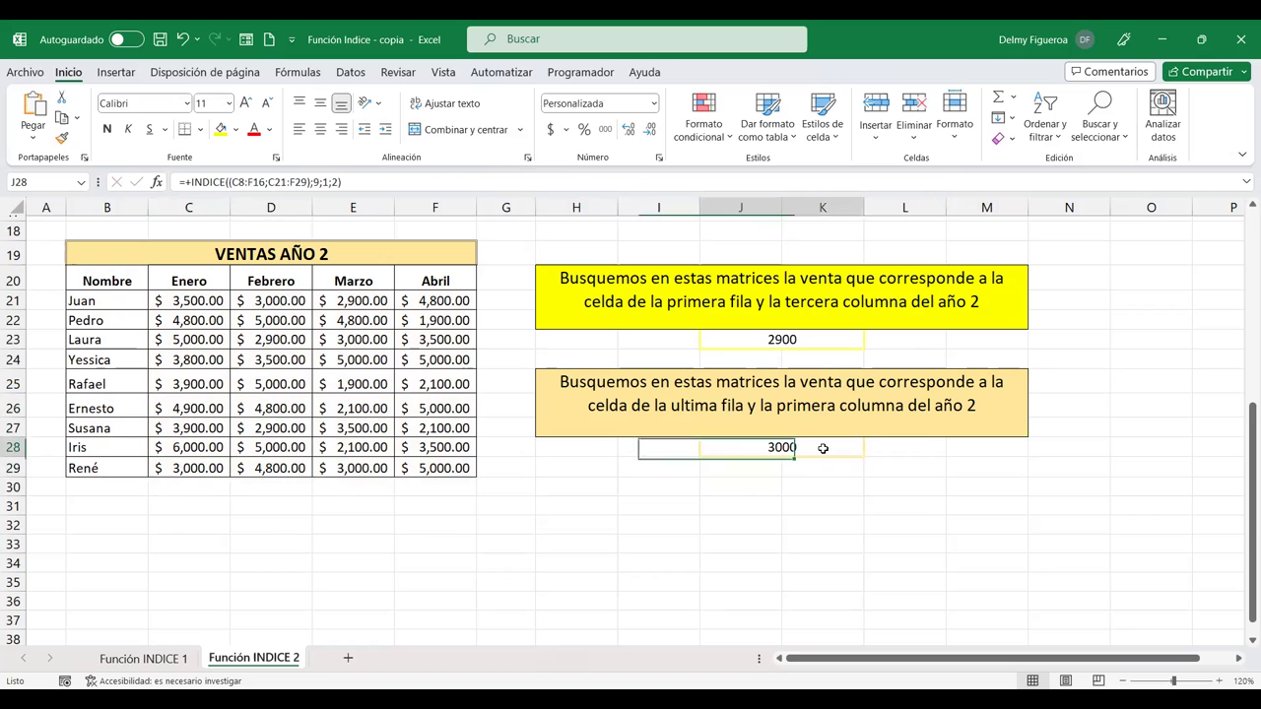
pyautogui.scroll(-2, 391, 591)
pyautogui.scroll(2, 391, 591)
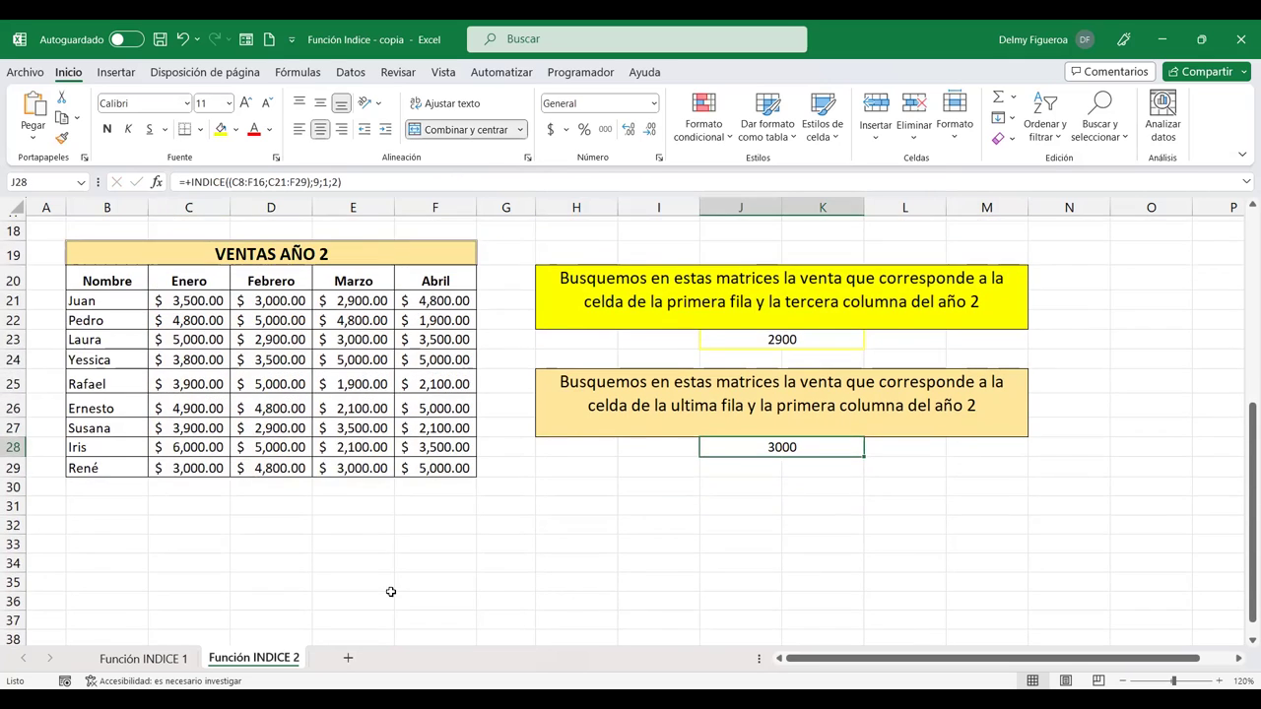
pyautogui.scroll(1, 391, 592)
pyautogui.scroll(1, 391, 592)
pyautogui.scroll(2, 391, 592)
pyautogui.scroll(2, 391, 592)
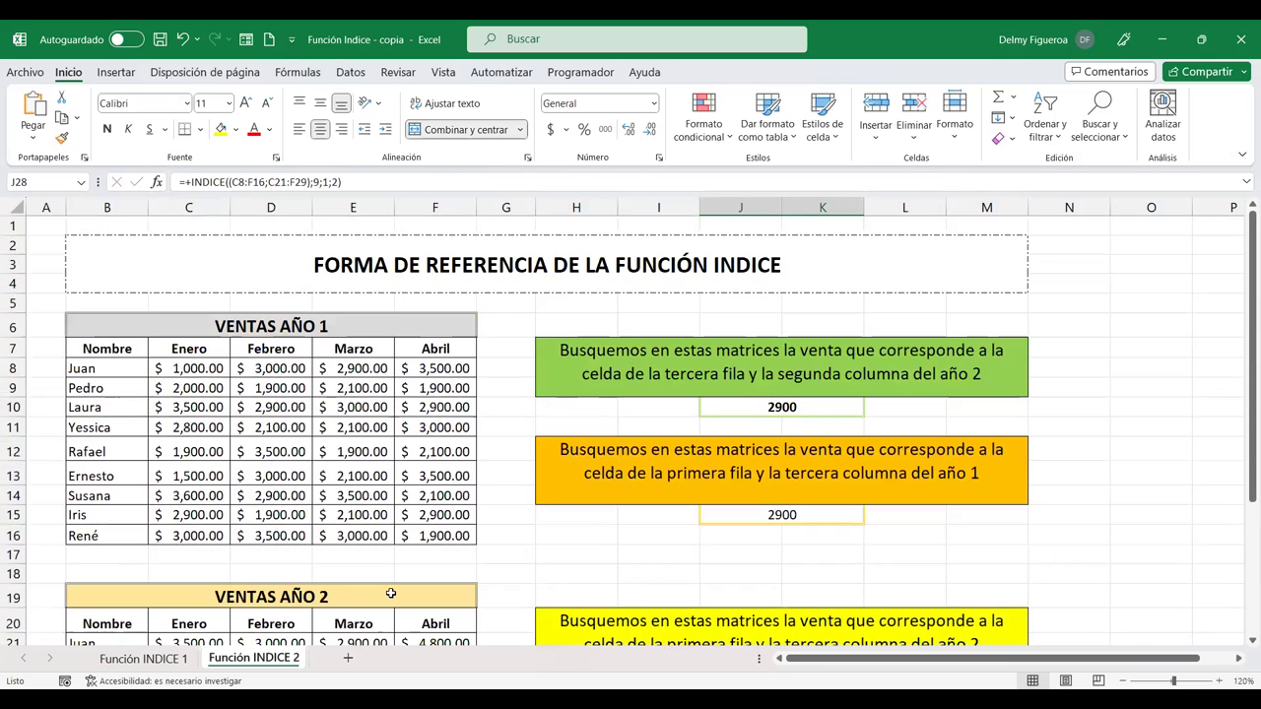
pyautogui.click(146, 658)
pyautogui.click(233, 659)
pyautogui.click(144, 658)
pyautogui.click(233, 659)
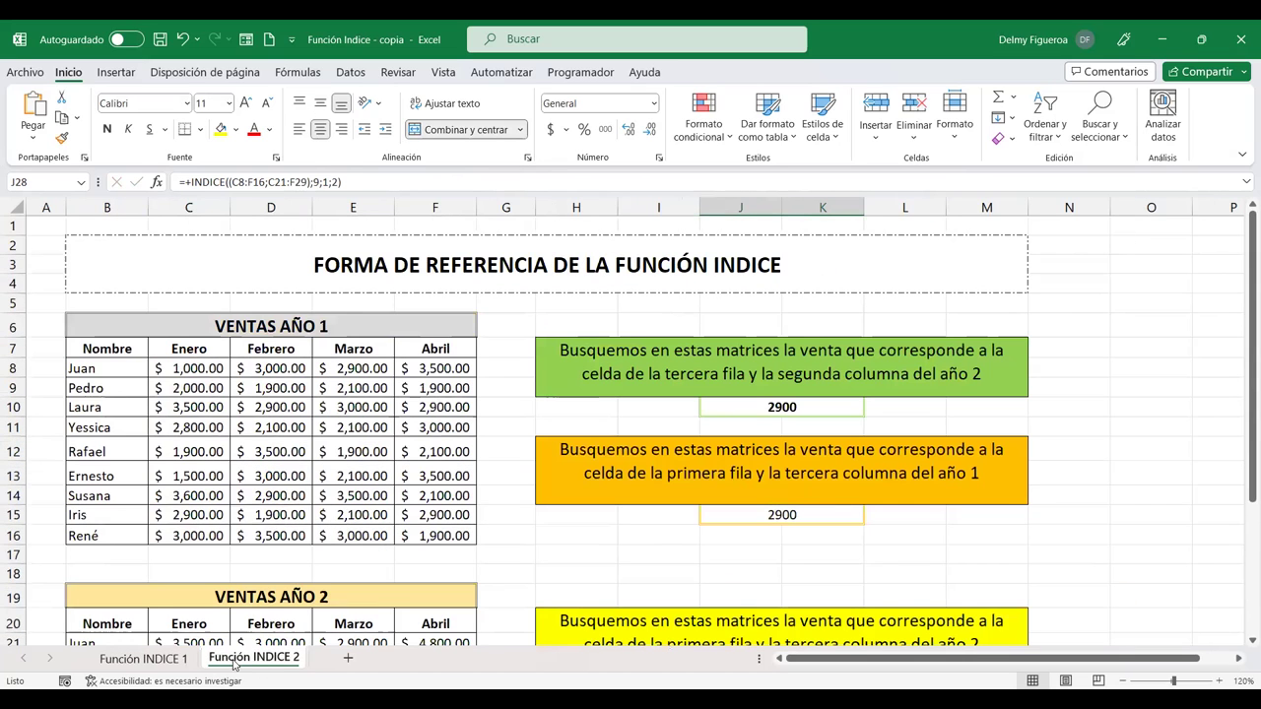
pyautogui.click(1079, 326)
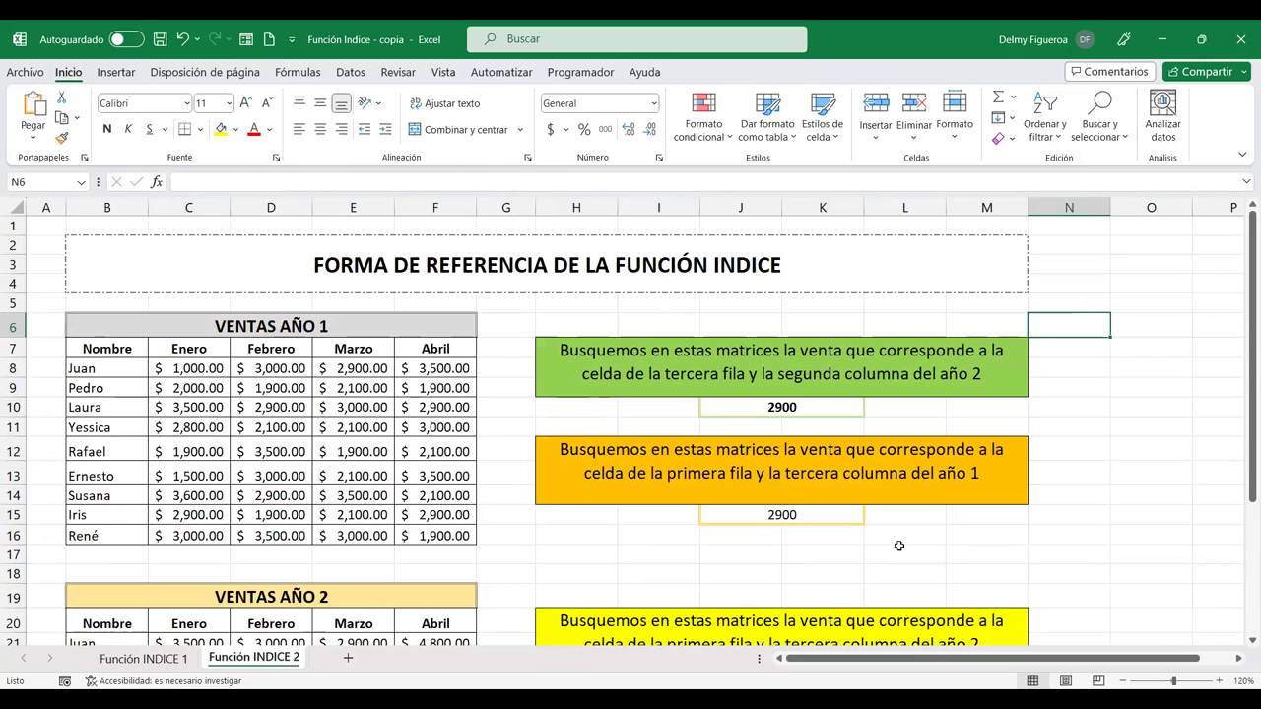
pyautogui.scroll(-2, 899, 546)
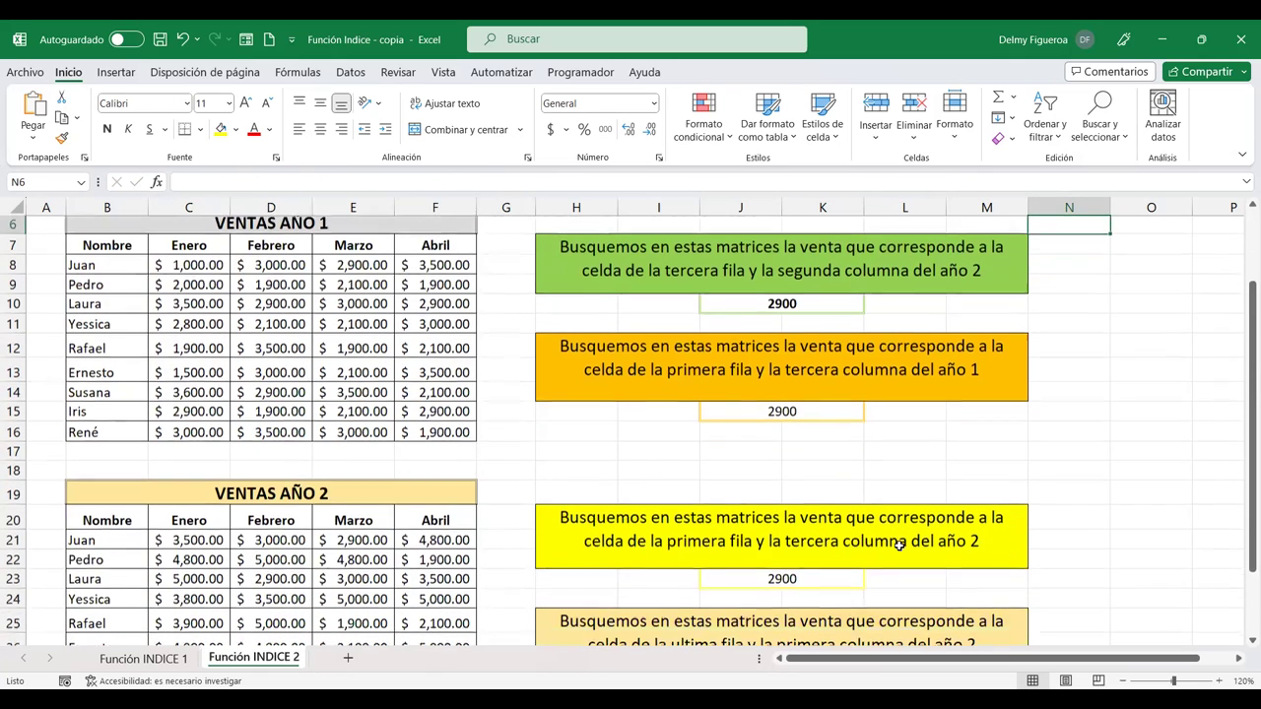
pyautogui.scroll(-1, 898, 546)
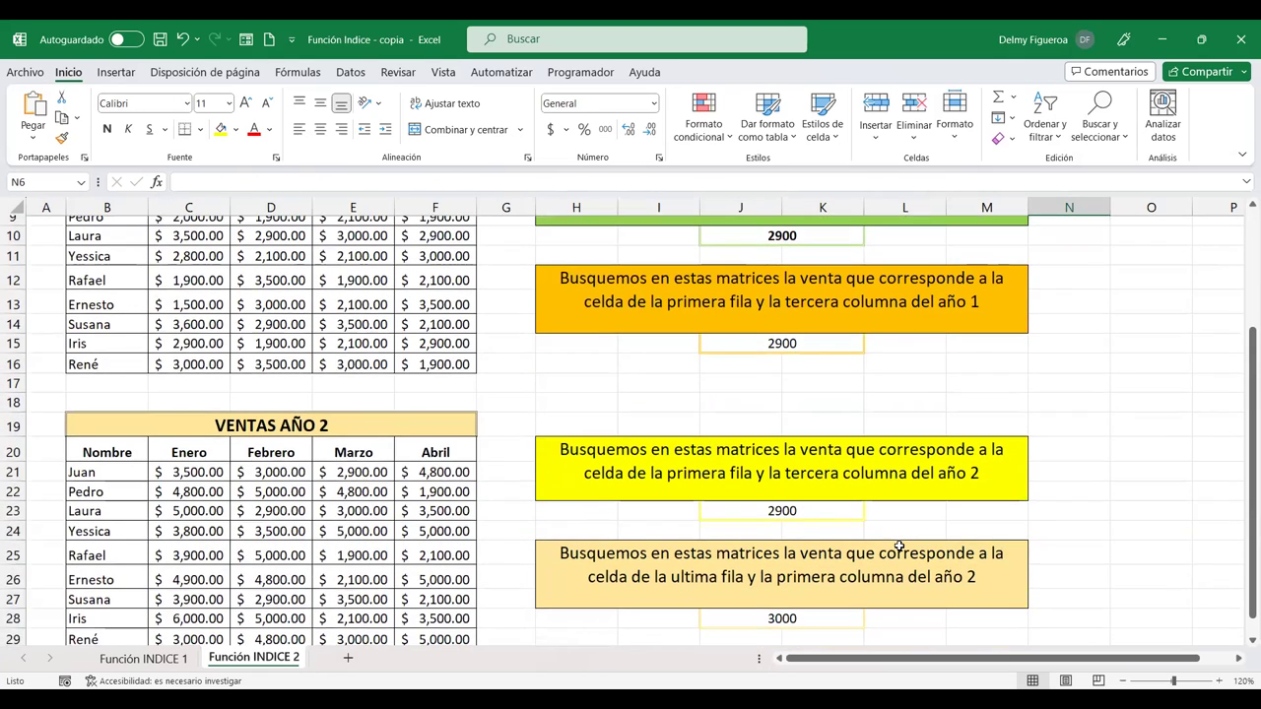
pyautogui.scroll(-1, 899, 546)
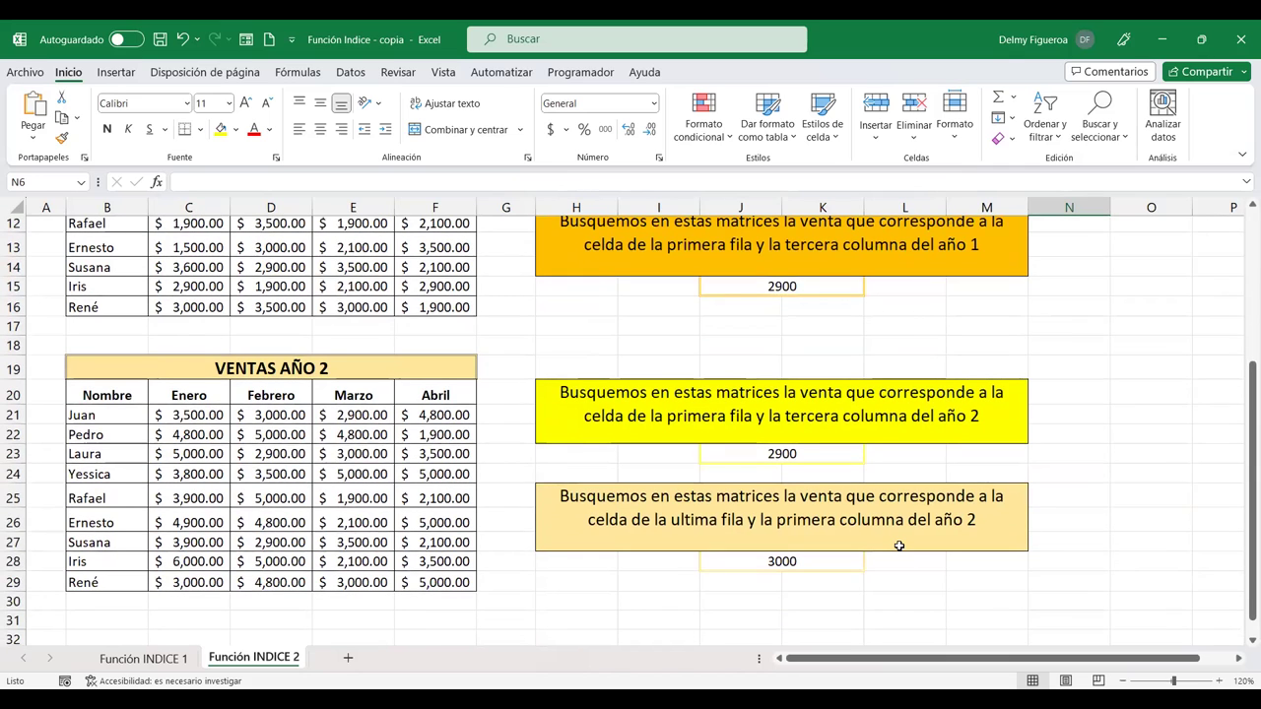
pyautogui.scroll(3, 899, 546)
pyautogui.scroll(1, 899, 546)
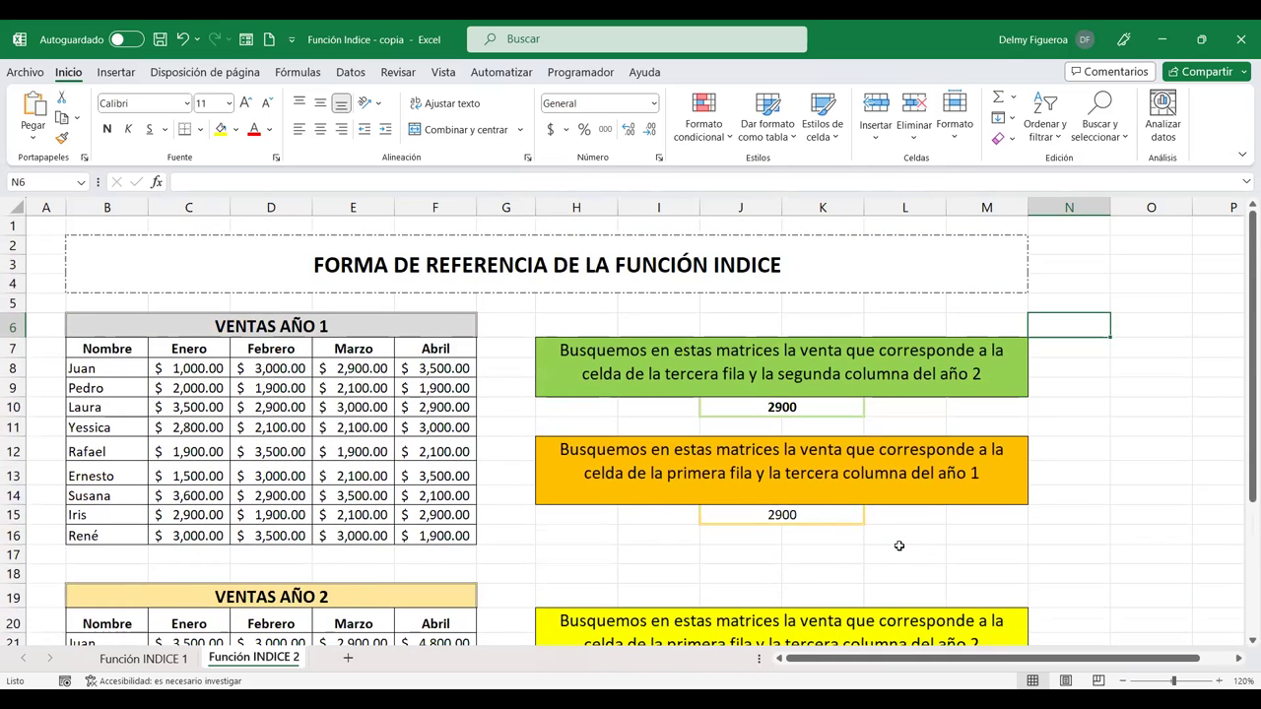
pyautogui.scroll(-2, 867, 540)
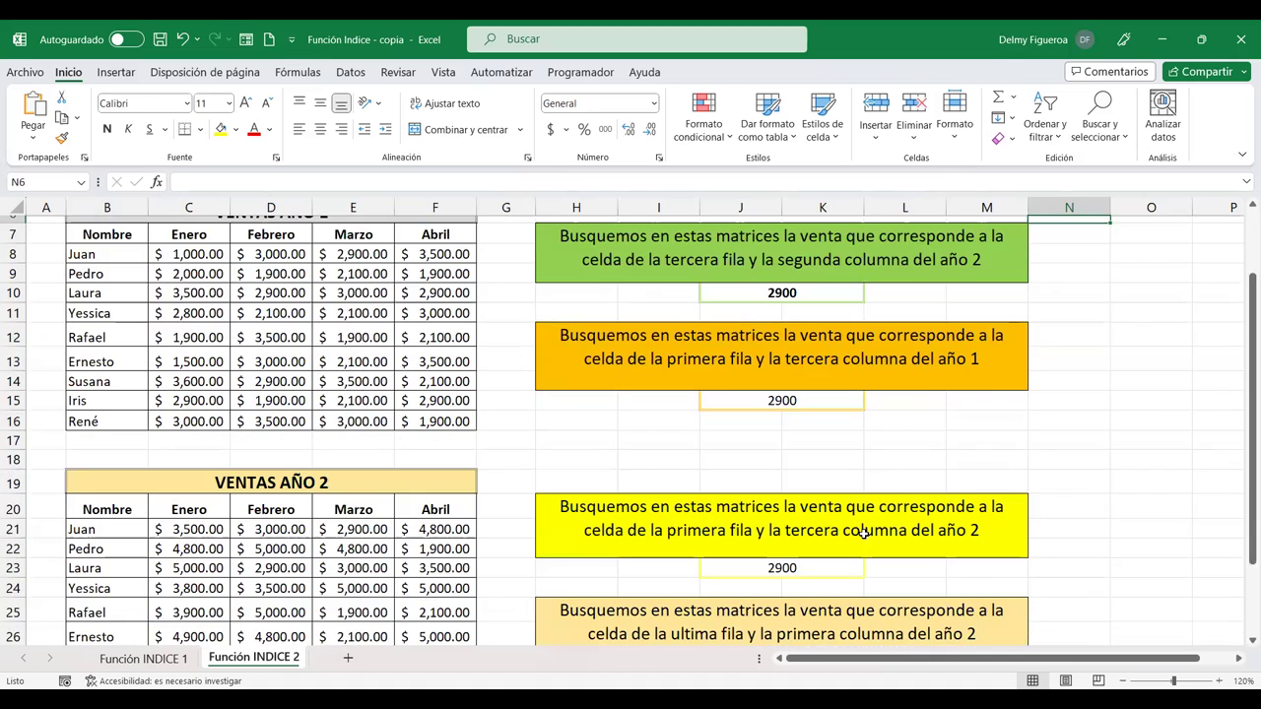
pyautogui.scroll(-3, 853, 486)
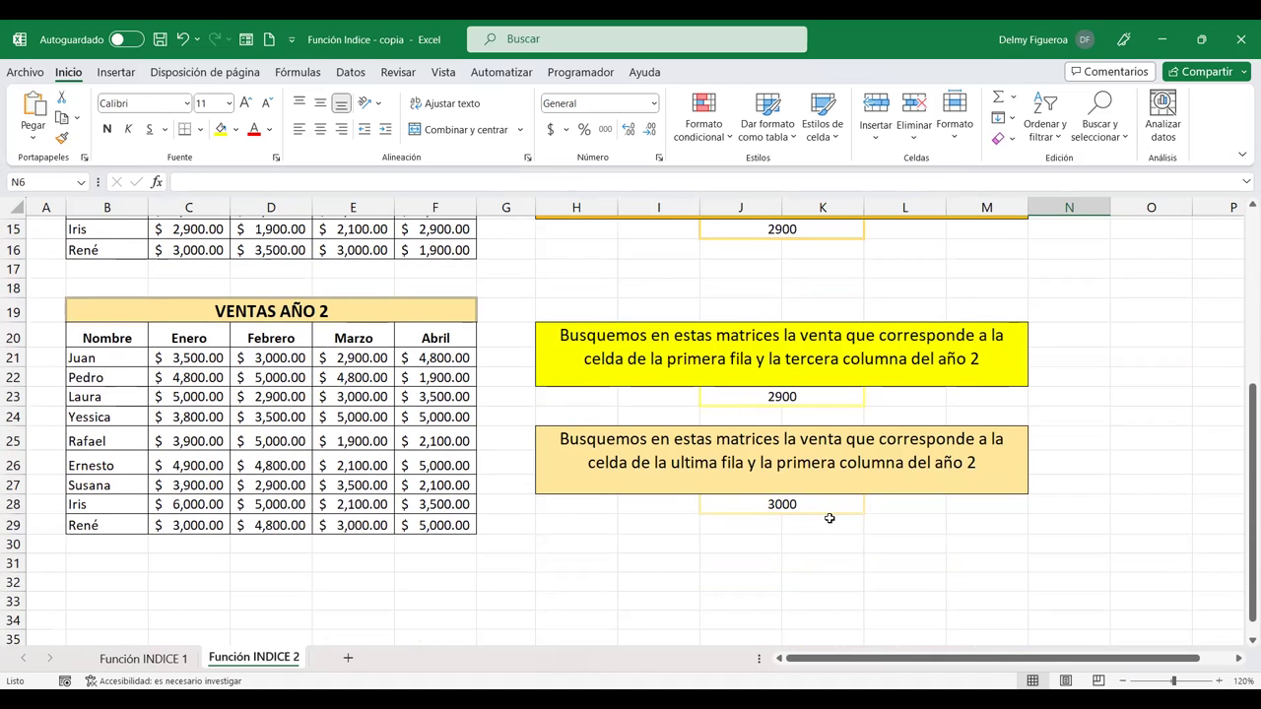
pyautogui.click(830, 523)
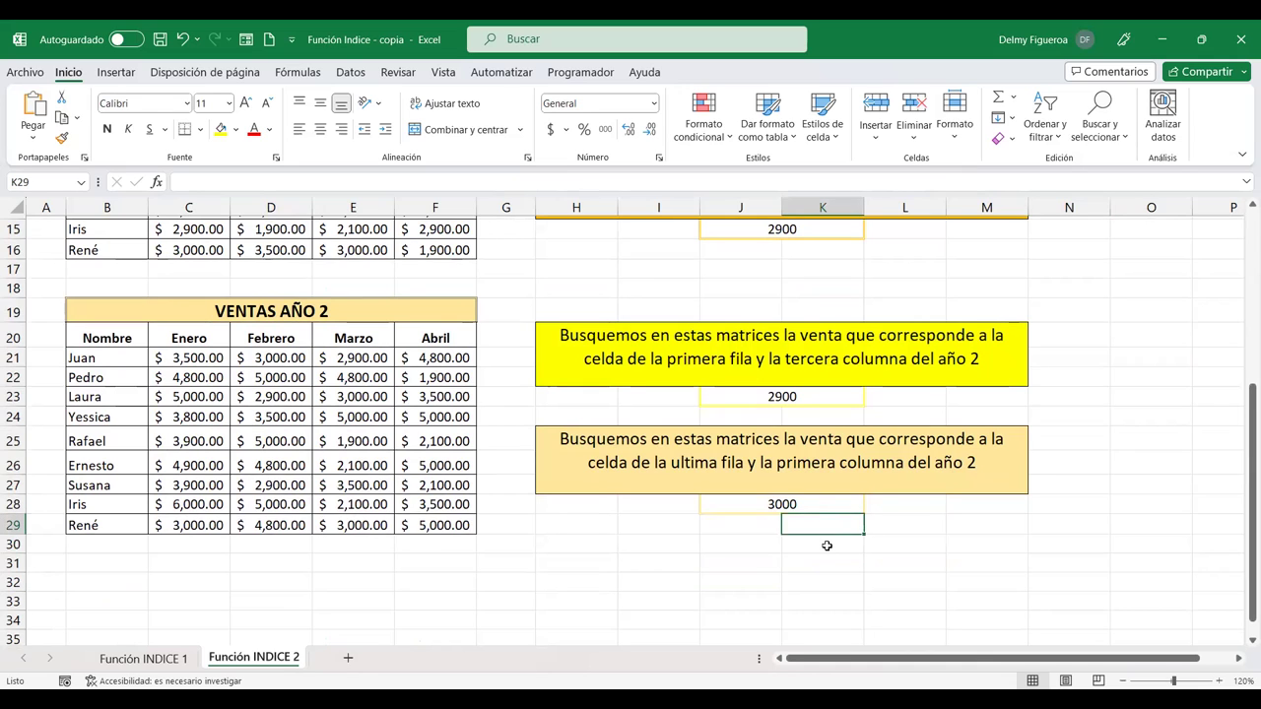
pyautogui.click(801, 564)
pyautogui.scroll(1, 573, 543)
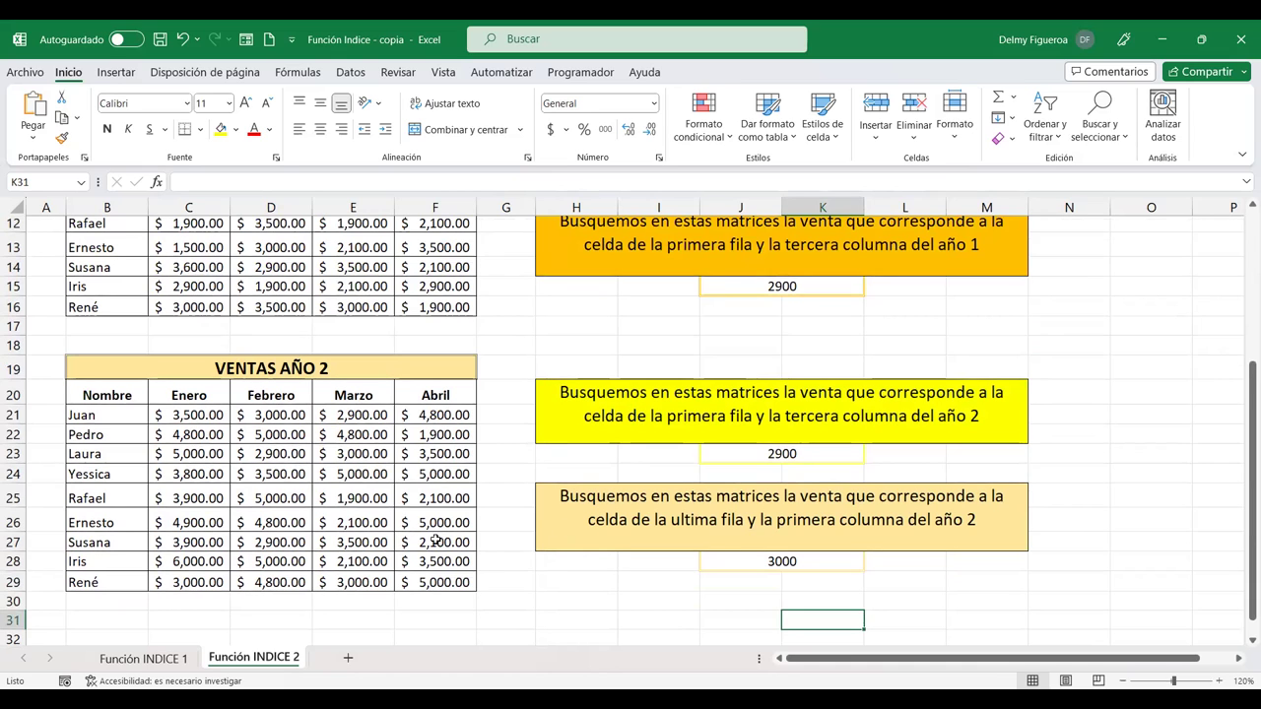
pyautogui.scroll(1, 436, 540)
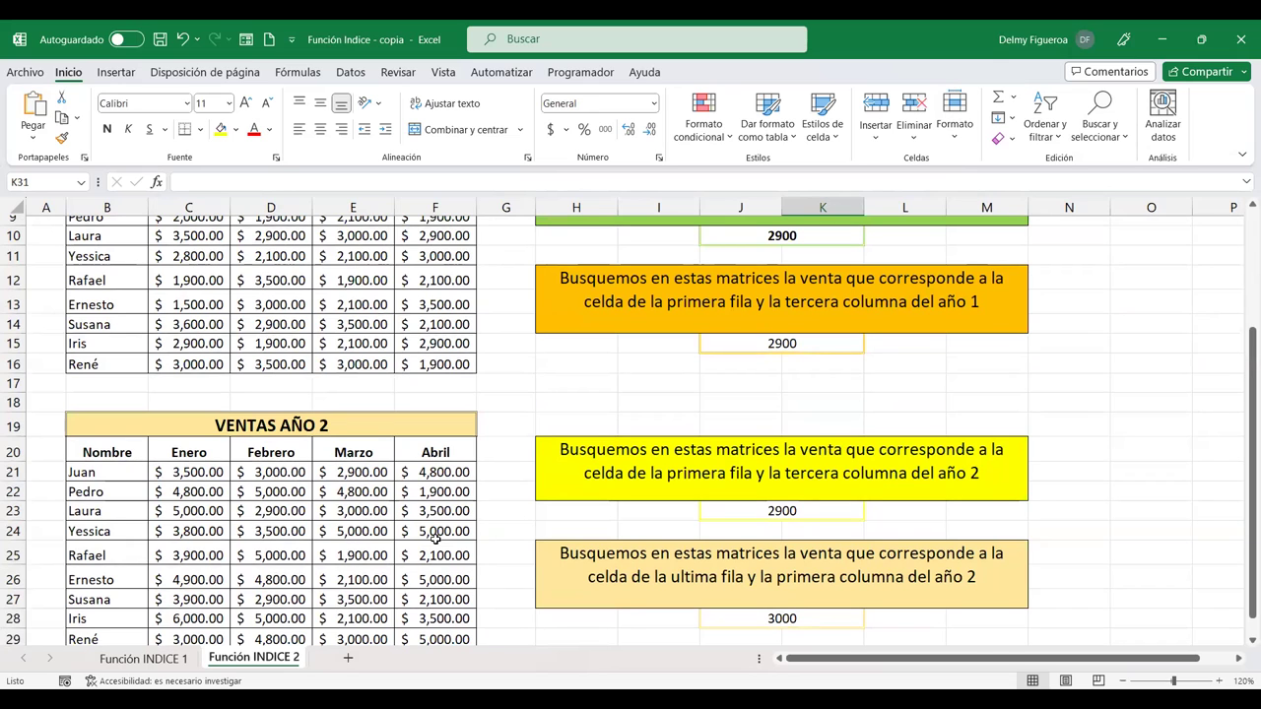
pyautogui.scroll(2, 477, 474)
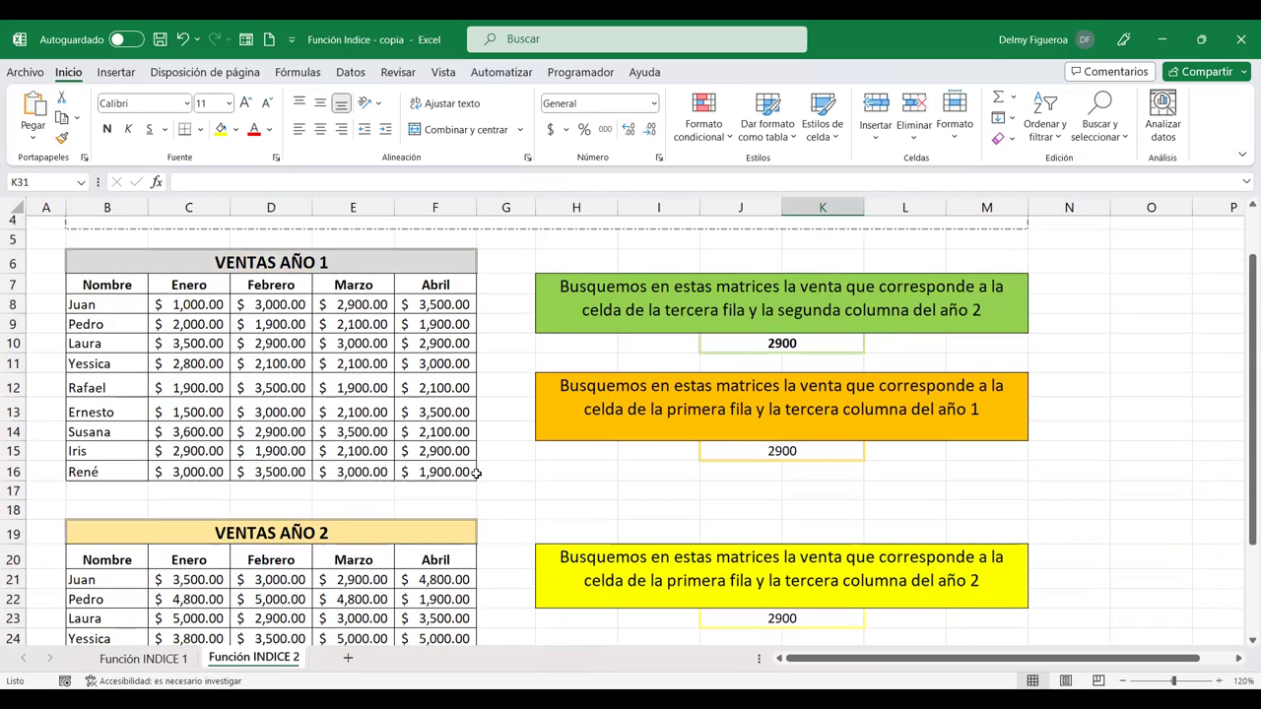
pyautogui.click(365, 309)
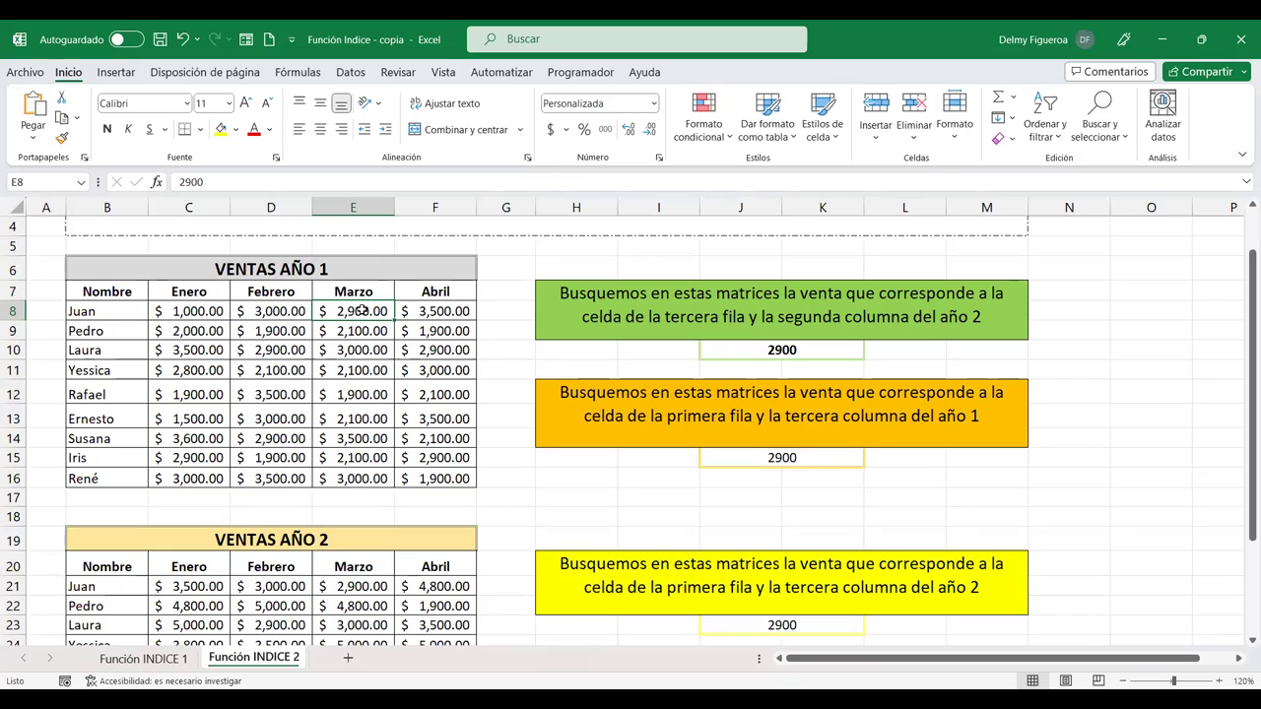
# Set Juan's year-1 March sale in E8 to 1900 and re-enter the J10 INDICE formula
pyautogui.write('1900')
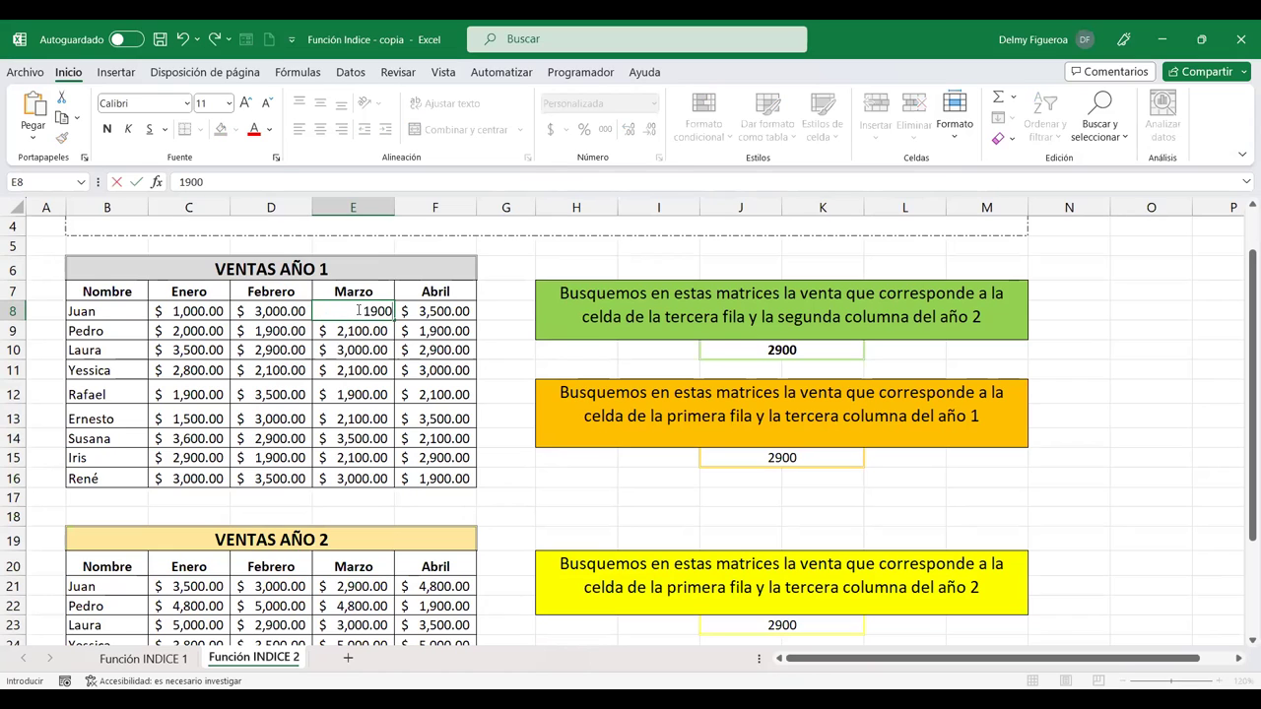
pyautogui.press('Return')
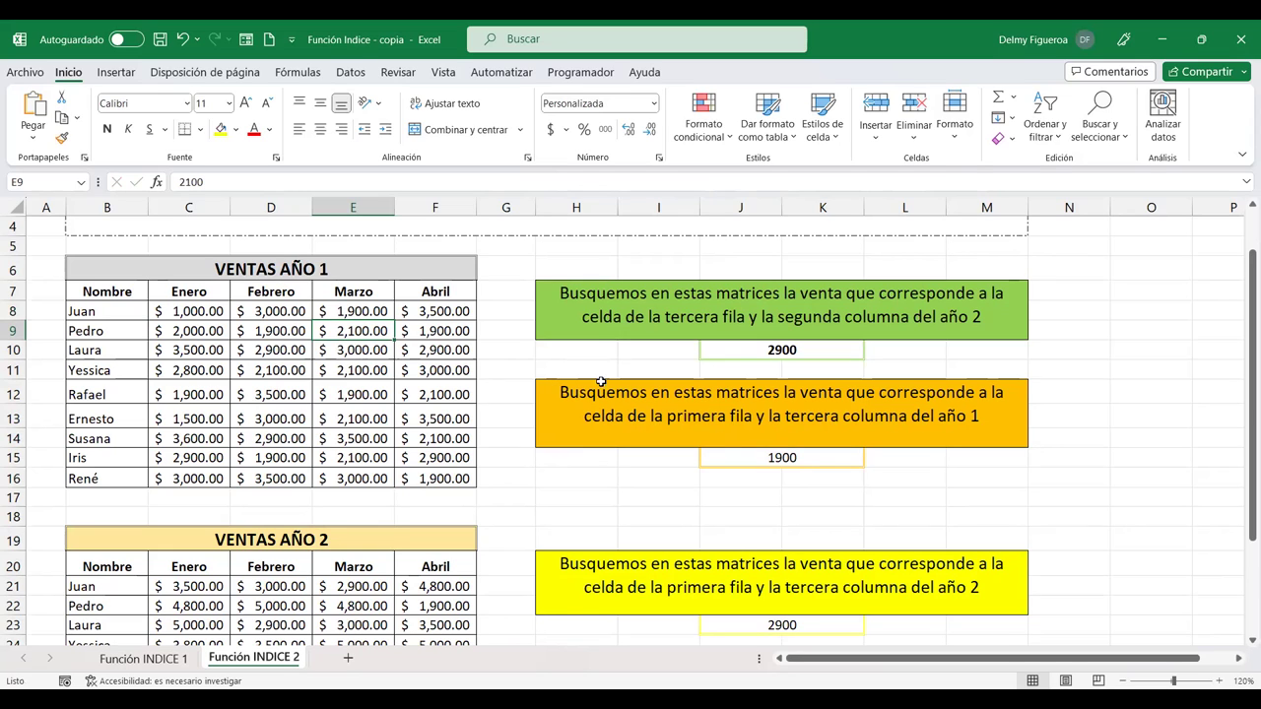
pyautogui.click(820, 335)
pyautogui.click(815, 349)
pyautogui.doubleClick(816, 349)
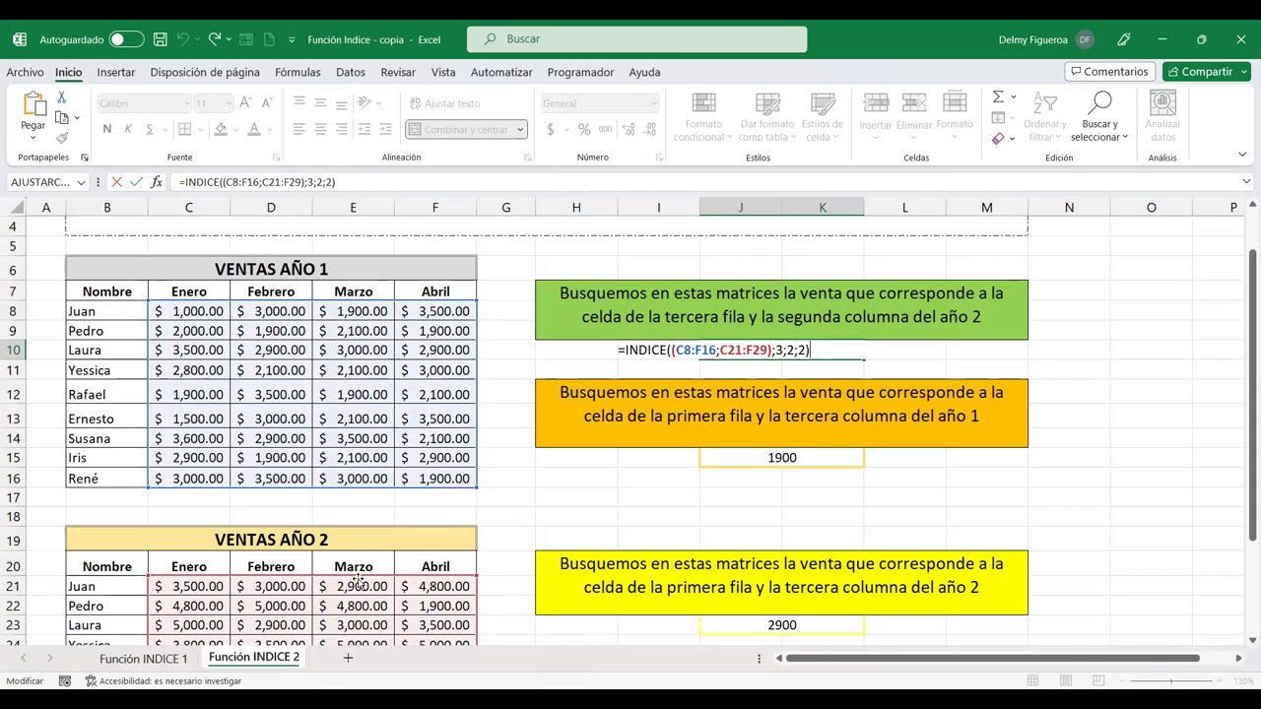
pyautogui.press('Return')
# Restore E8 to 2900 and change Juan's Año 2 March sale in E21 to 1900
pyautogui.click(361, 306)
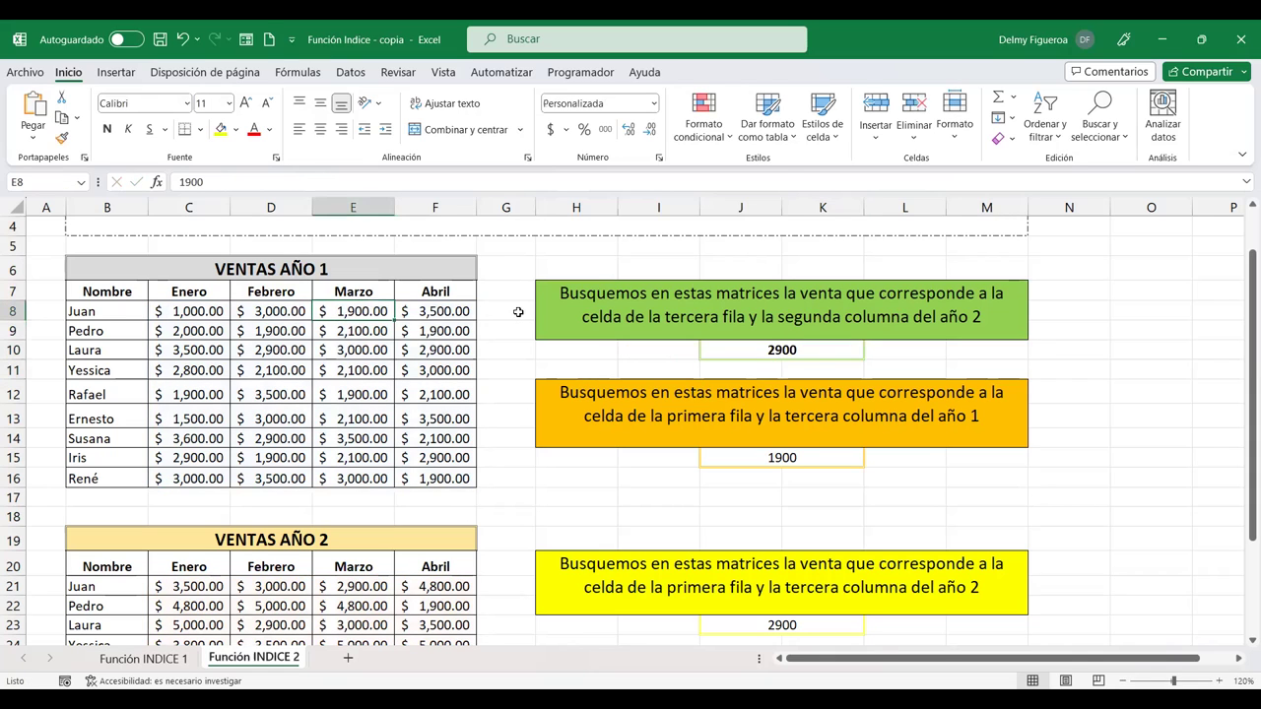
pyautogui.write('2900')
pyautogui.press('Return')
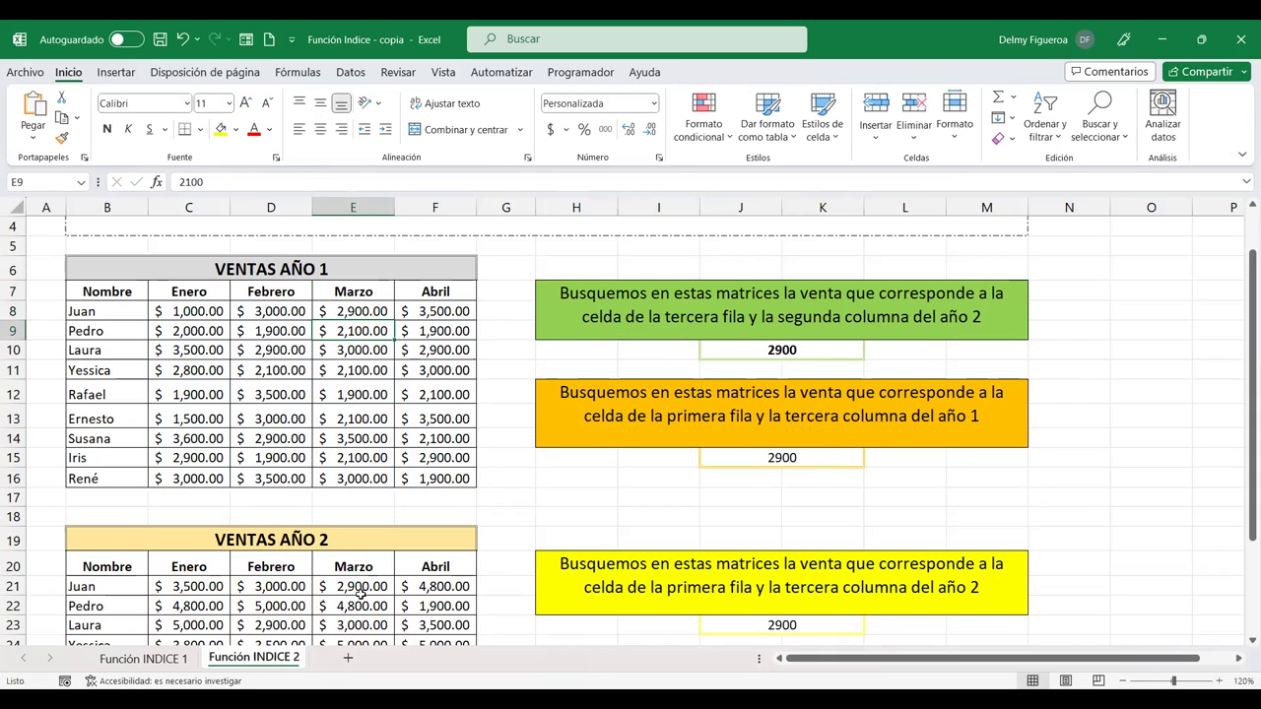
pyautogui.click(361, 587)
pyautogui.write('19000')
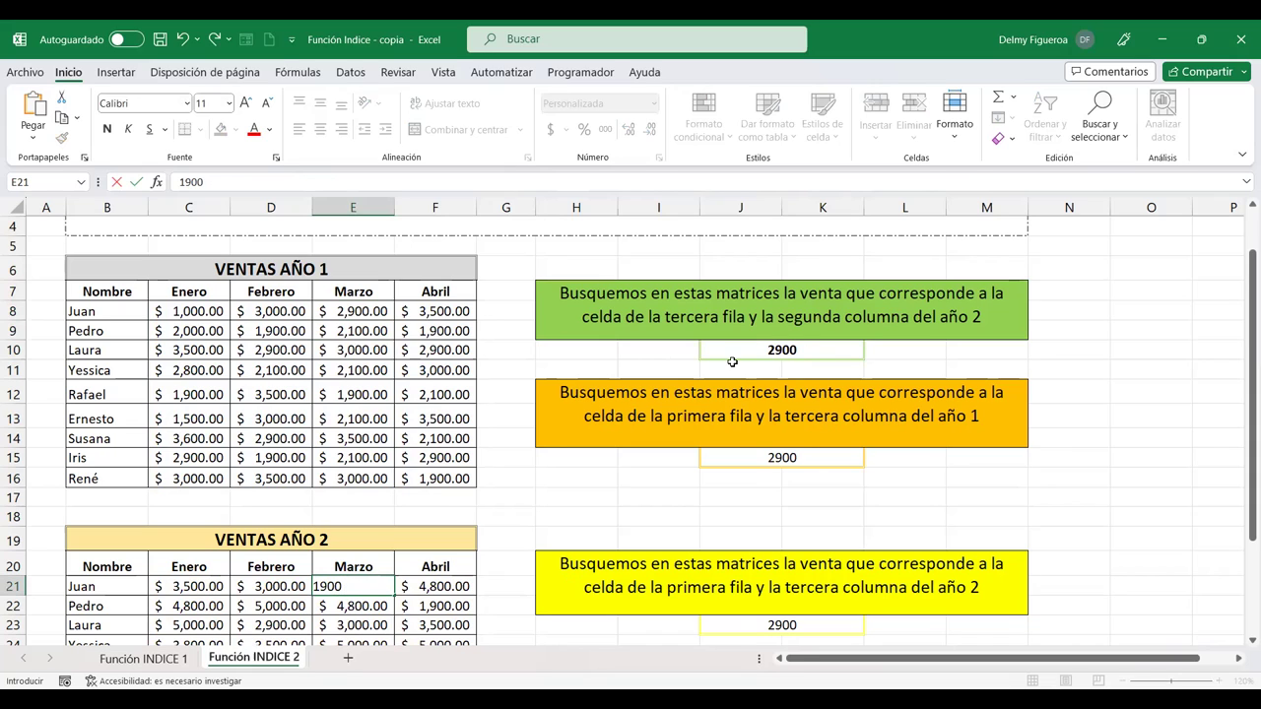
pyautogui.press('Return')
pyautogui.scroll(-1, 1055, 578)
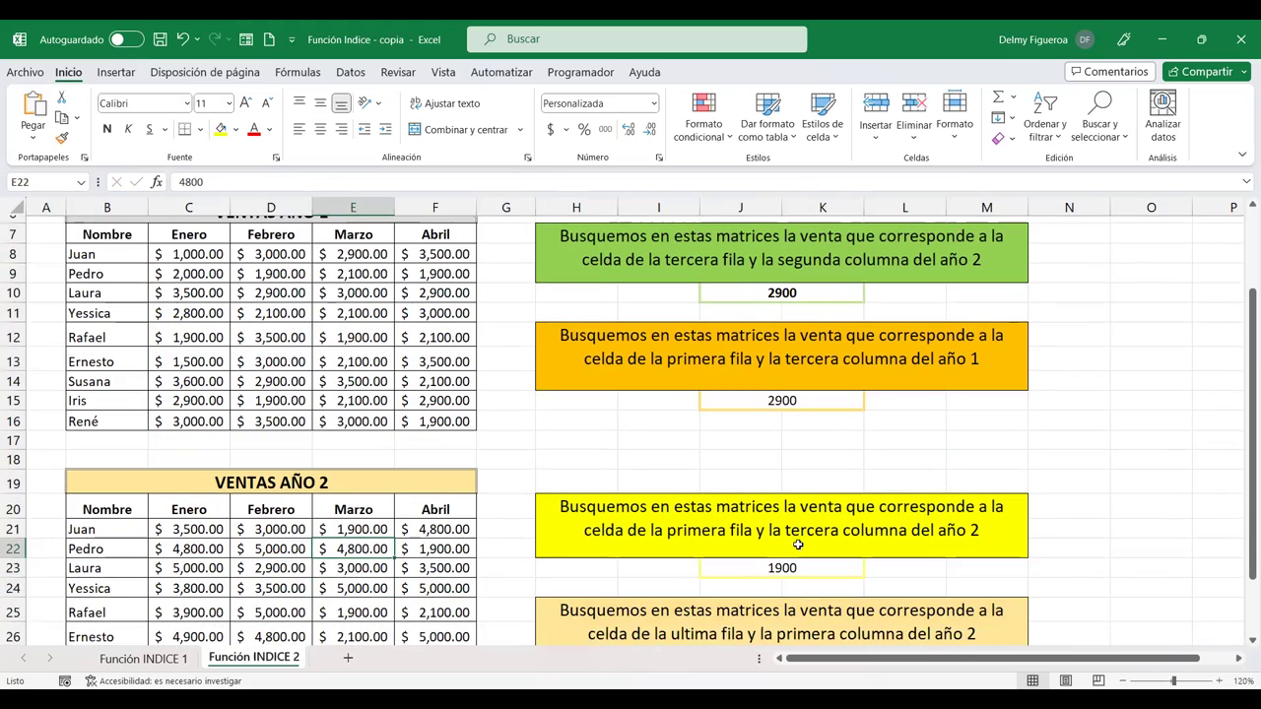
pyautogui.scroll(-2, 794, 542)
pyautogui.scroll(1, 765, 523)
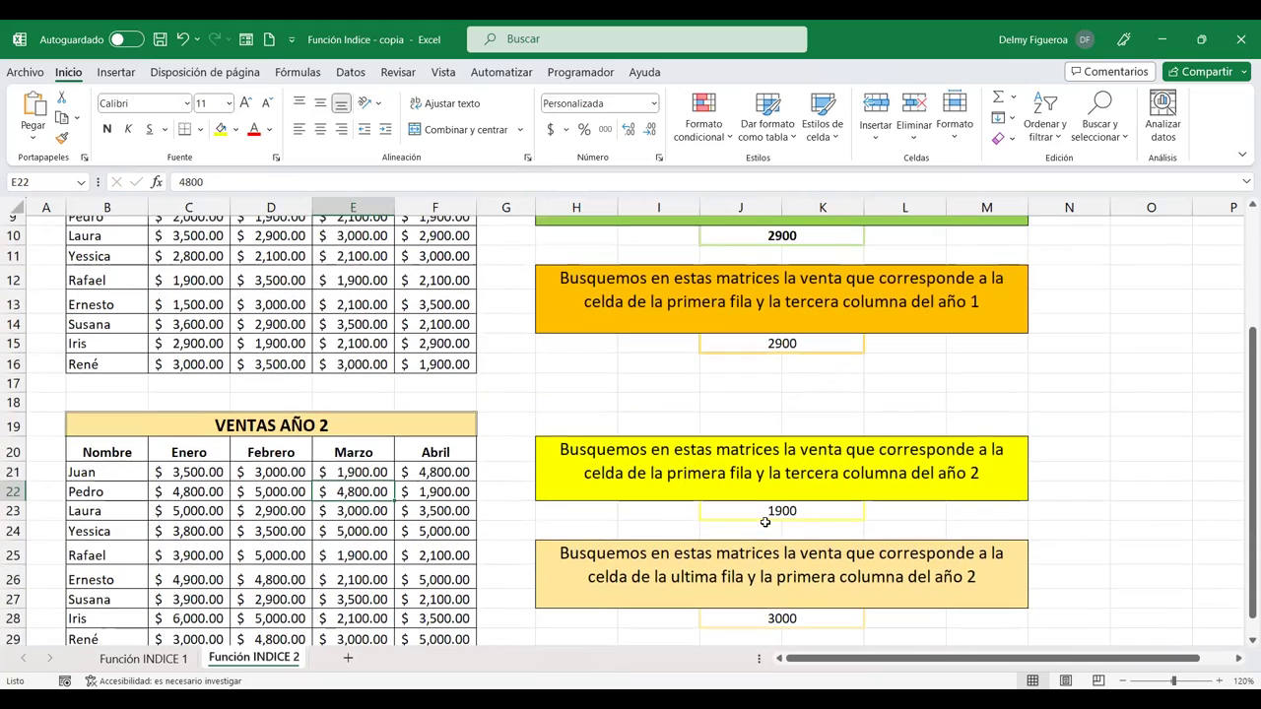
pyautogui.scroll(2, 794, 506)
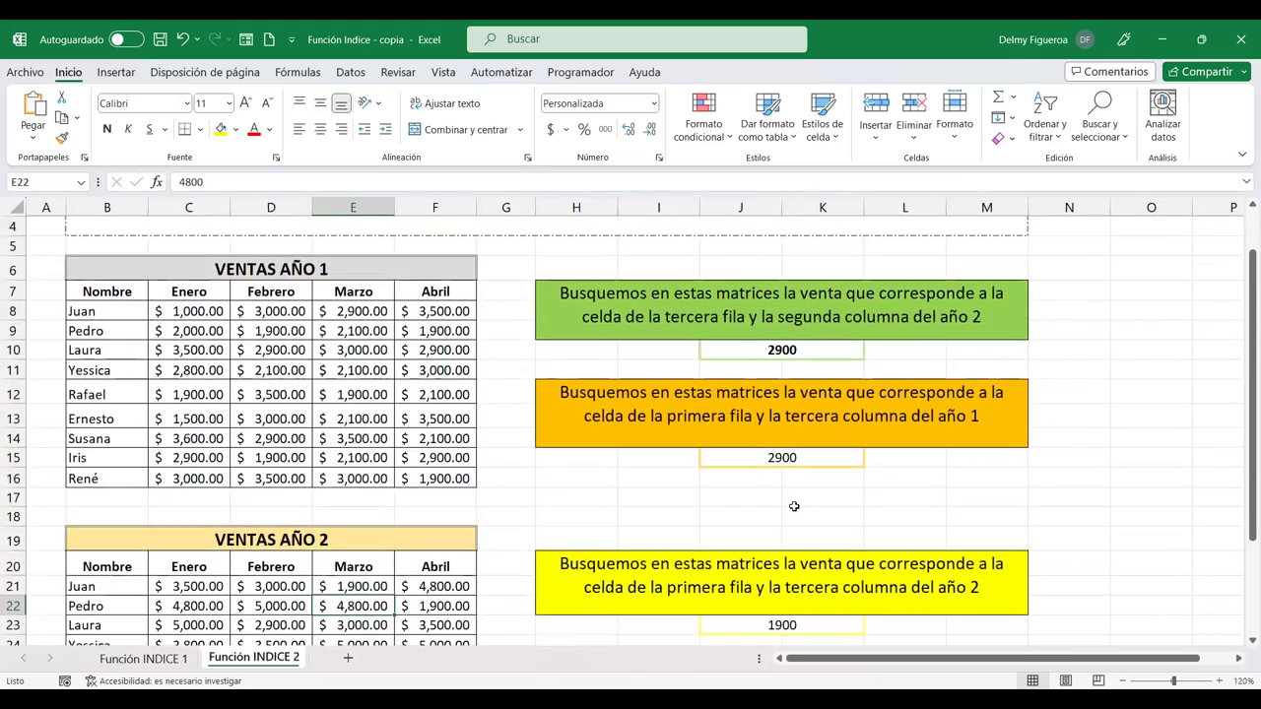
pyautogui.scroll(1, 788, 505)
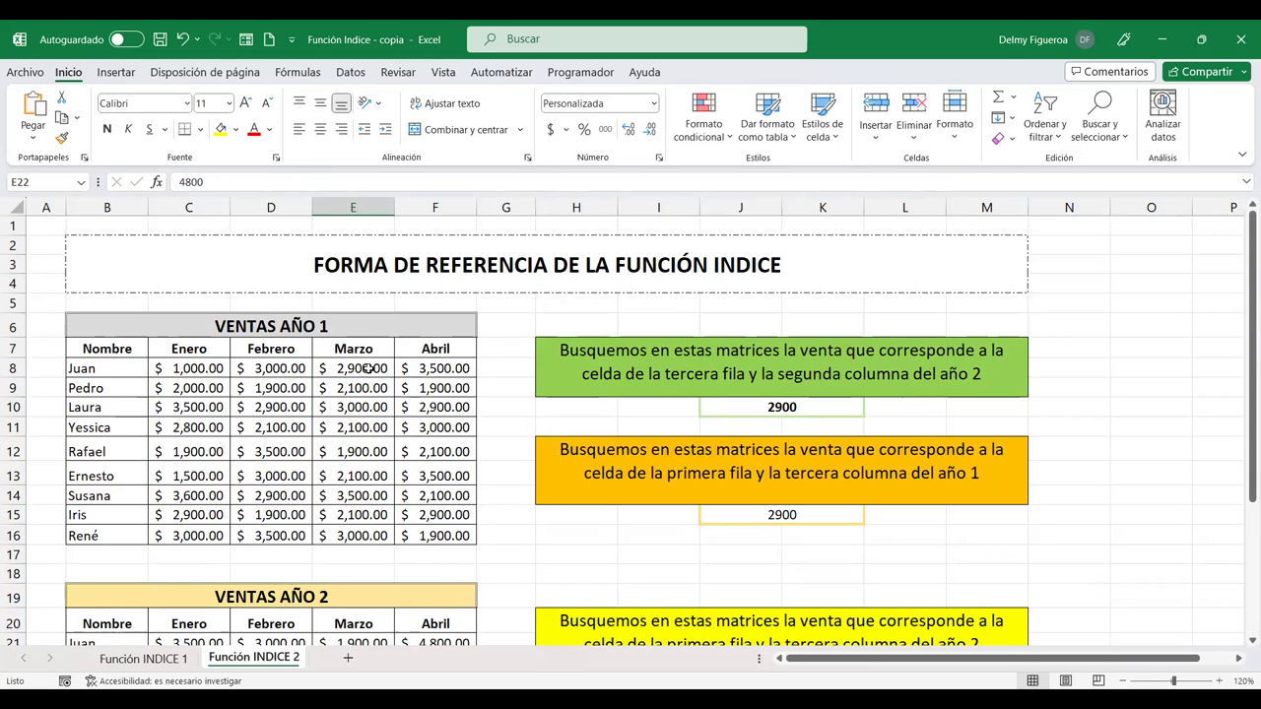
pyautogui.scroll(-3, 877, 543)
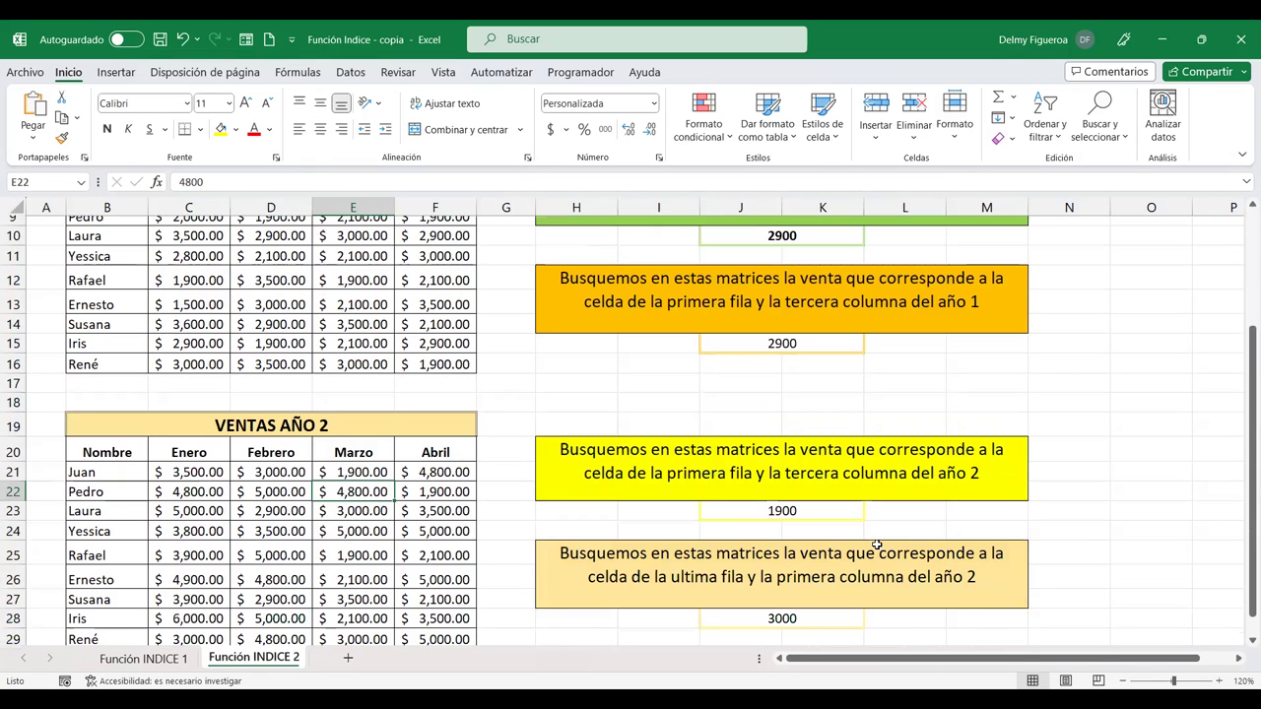
pyautogui.scroll(-1, 891, 541)
pyautogui.scroll(-1, 891, 540)
pyautogui.click(816, 507)
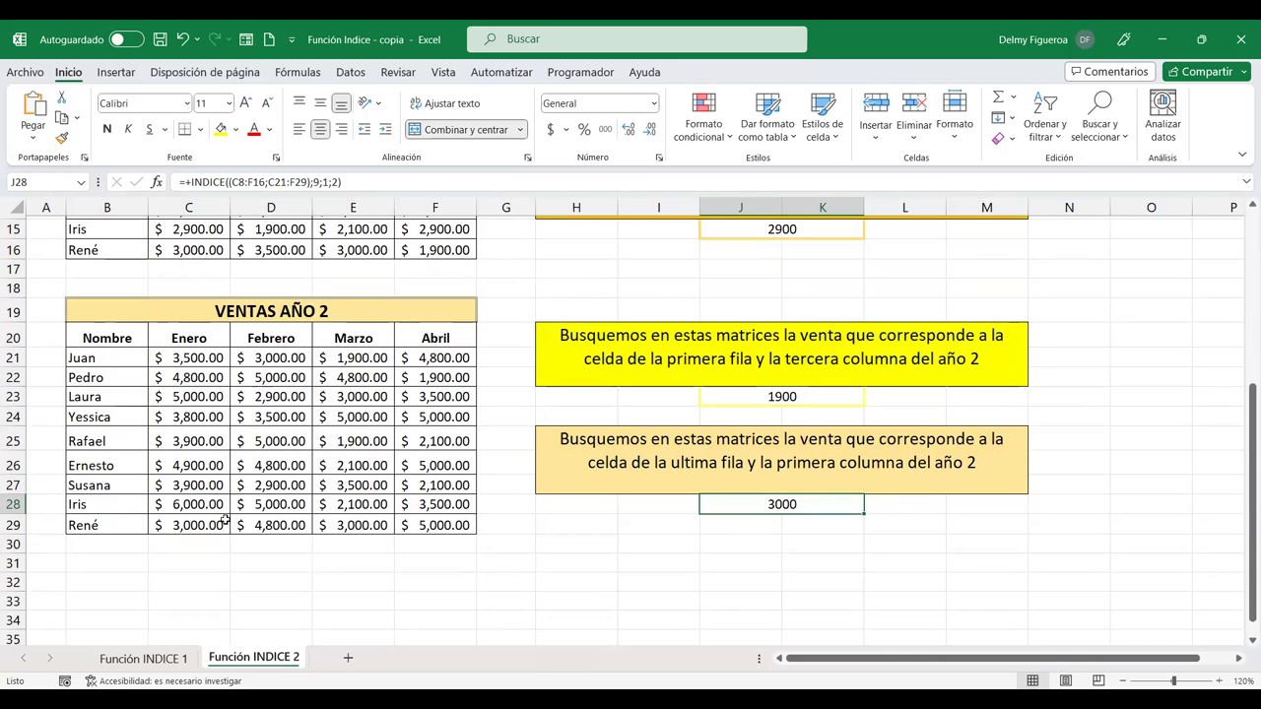
pyautogui.scroll(2, 859, 504)
pyautogui.scroll(1, 859, 504)
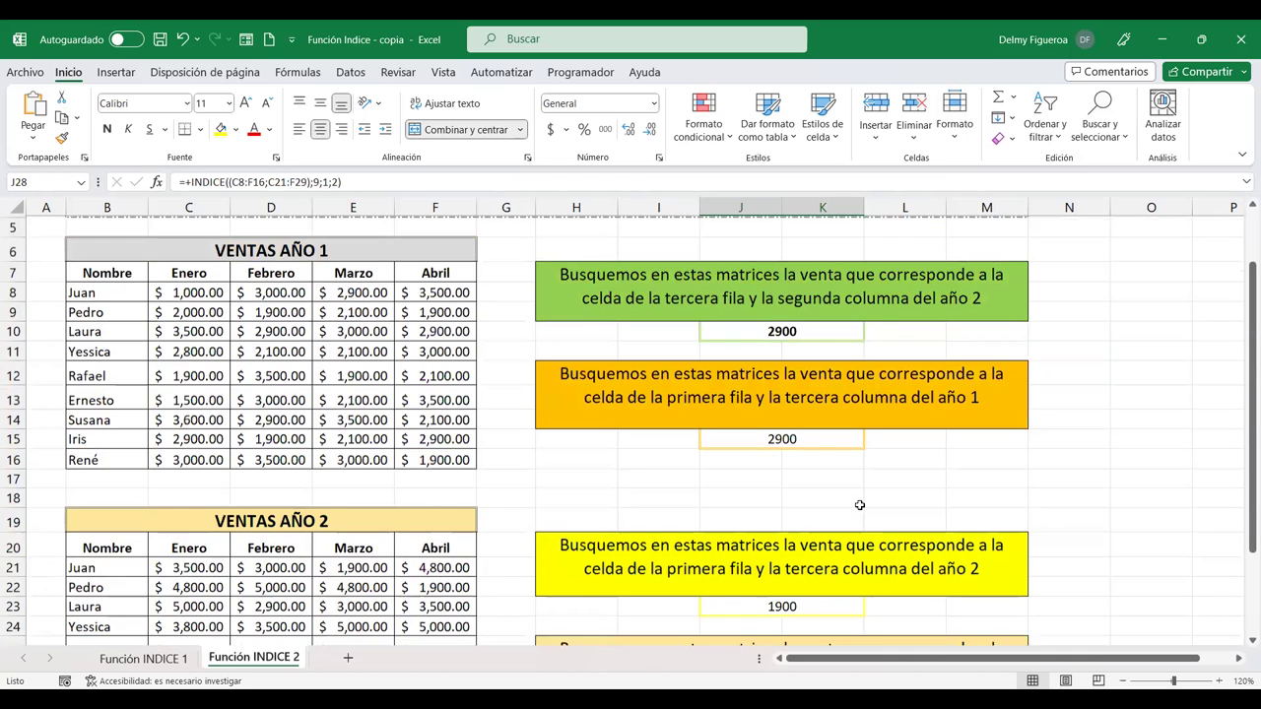
pyautogui.scroll(2, 859, 504)
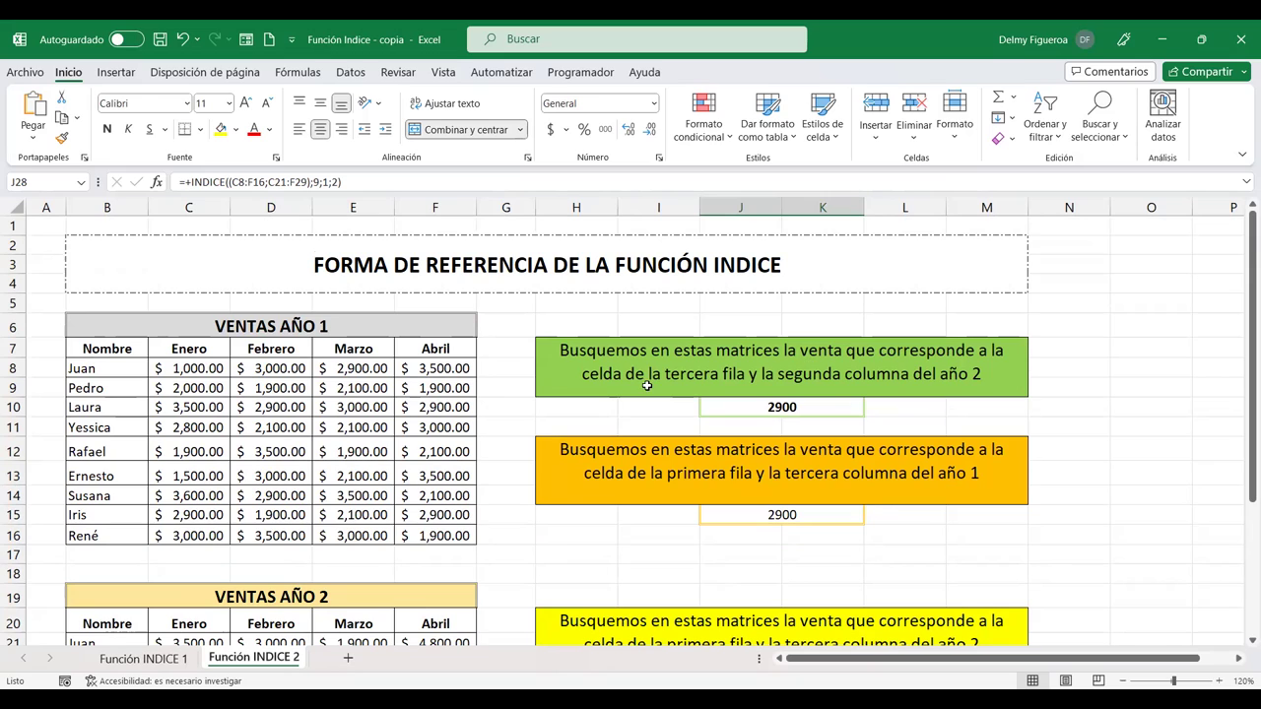
pyautogui.click(208, 365)
pyautogui.click(384, 451)
pyautogui.click(424, 493)
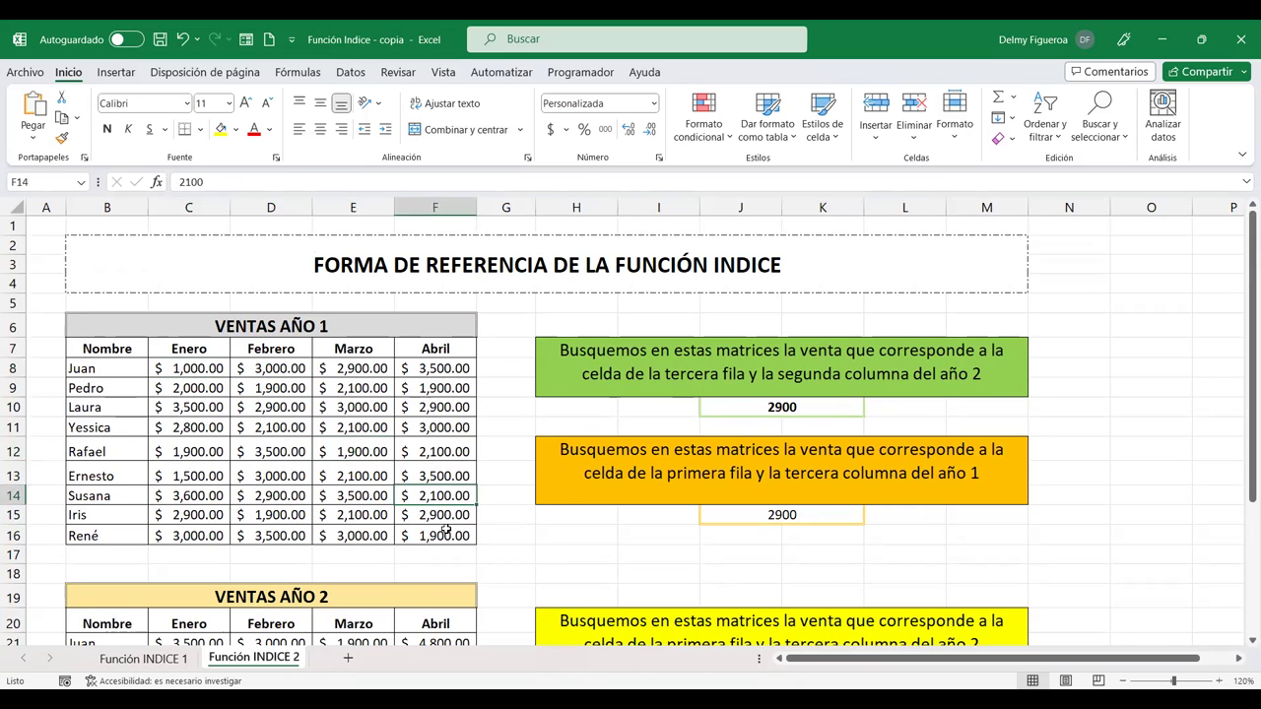
pyautogui.click(443, 533)
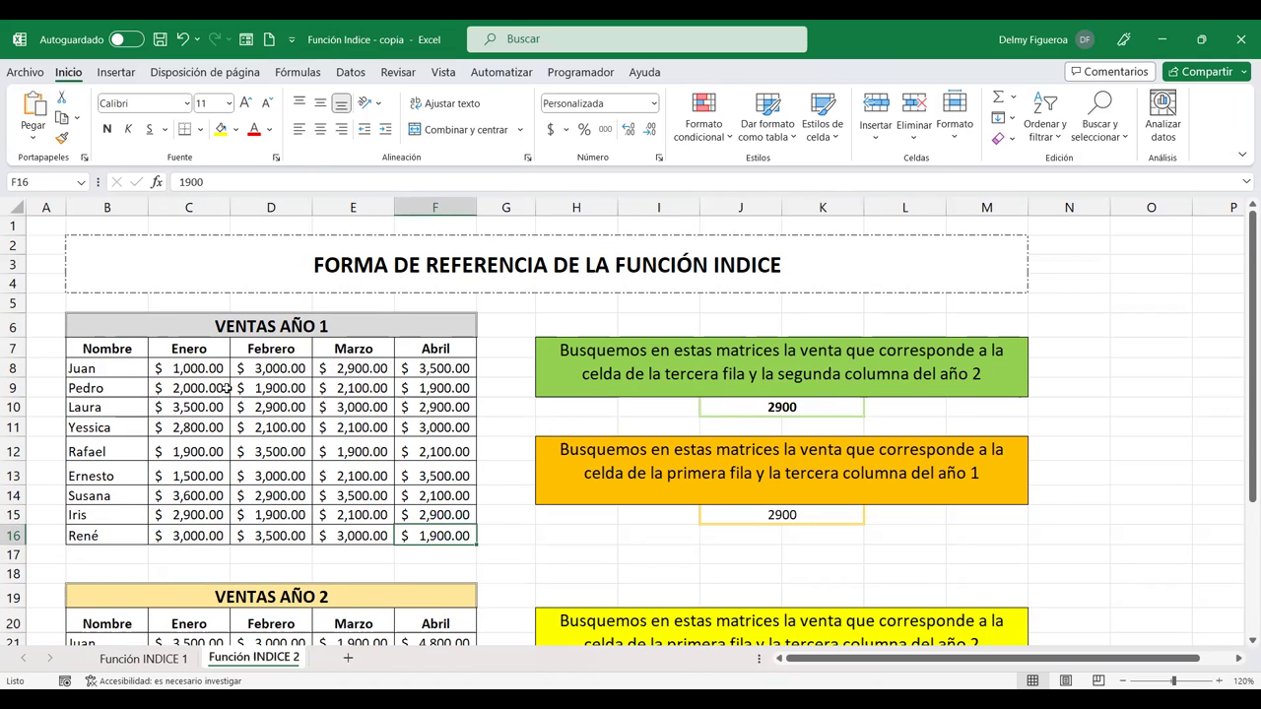
pyautogui.scroll(-1, 316, 428)
pyautogui.scroll(-2, 316, 426)
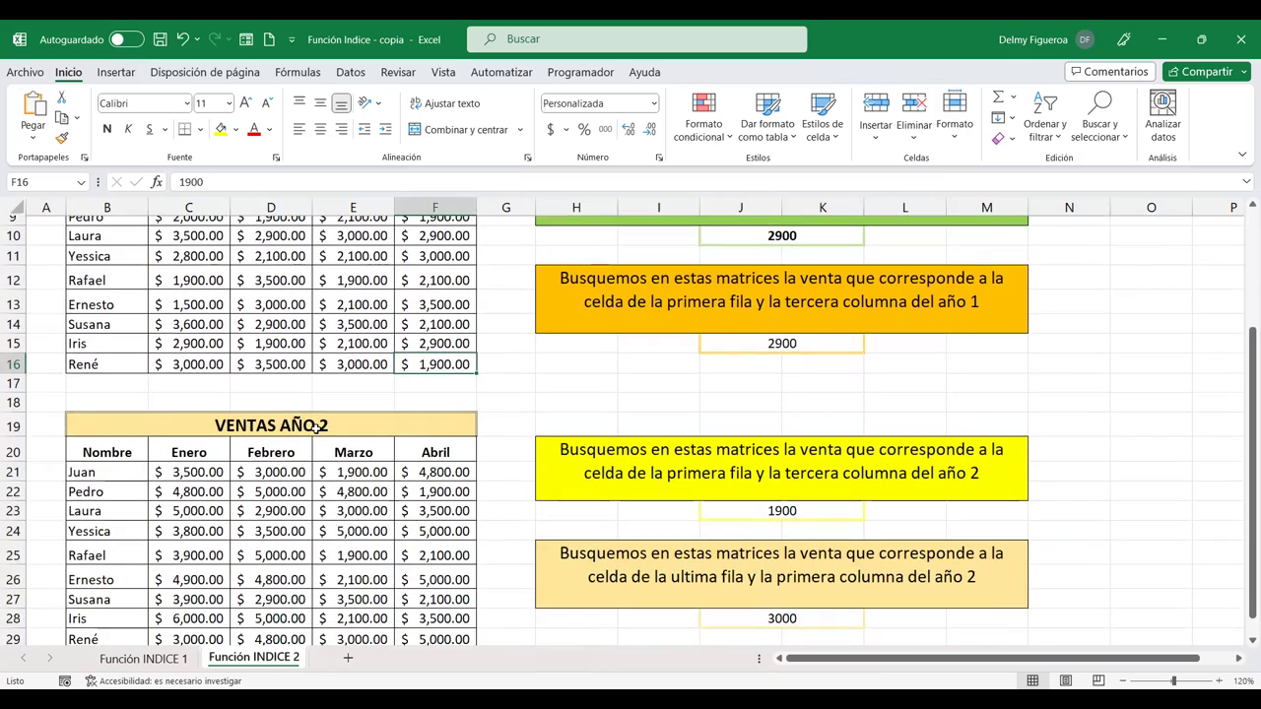
pyautogui.scroll(-2, 316, 425)
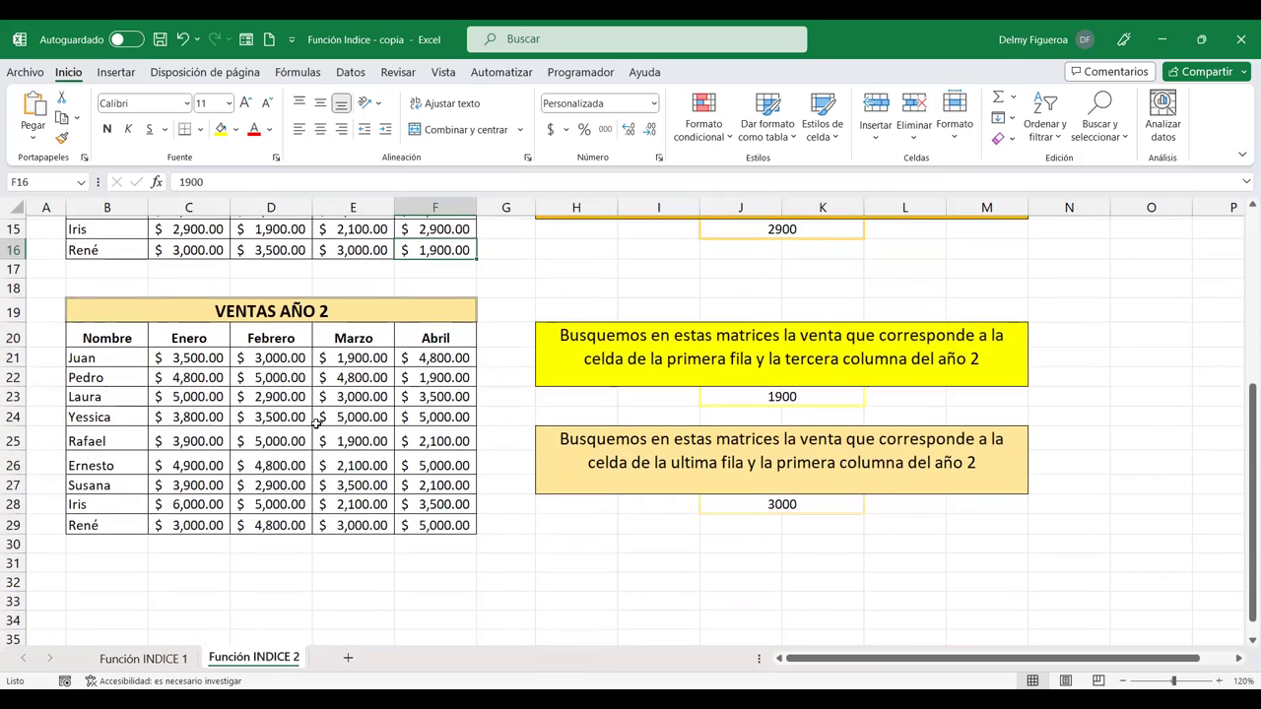
pyautogui.scroll(1, 316, 425)
pyautogui.scroll(2, 317, 426)
pyautogui.scroll(2, 316, 425)
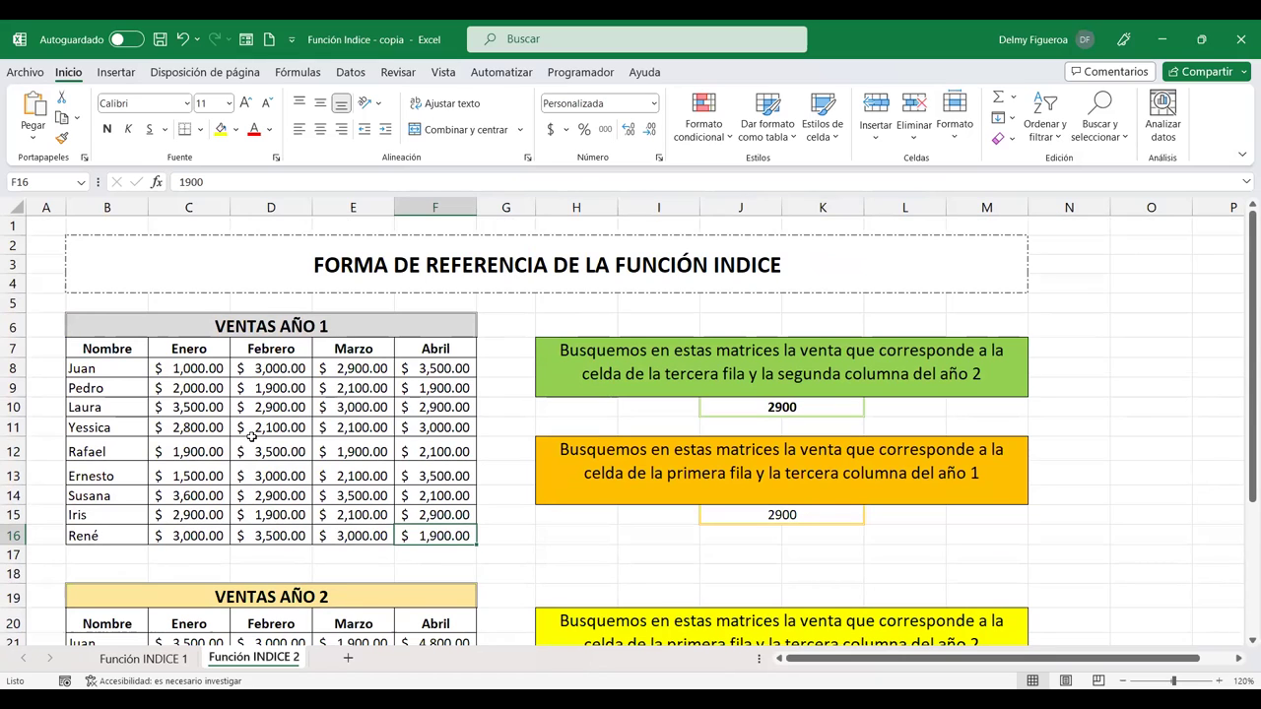
# Delete the VENTAS AÑO 1 sales figures C8:F16, leaving the orange answer at 0
pyautogui.click(193, 367)
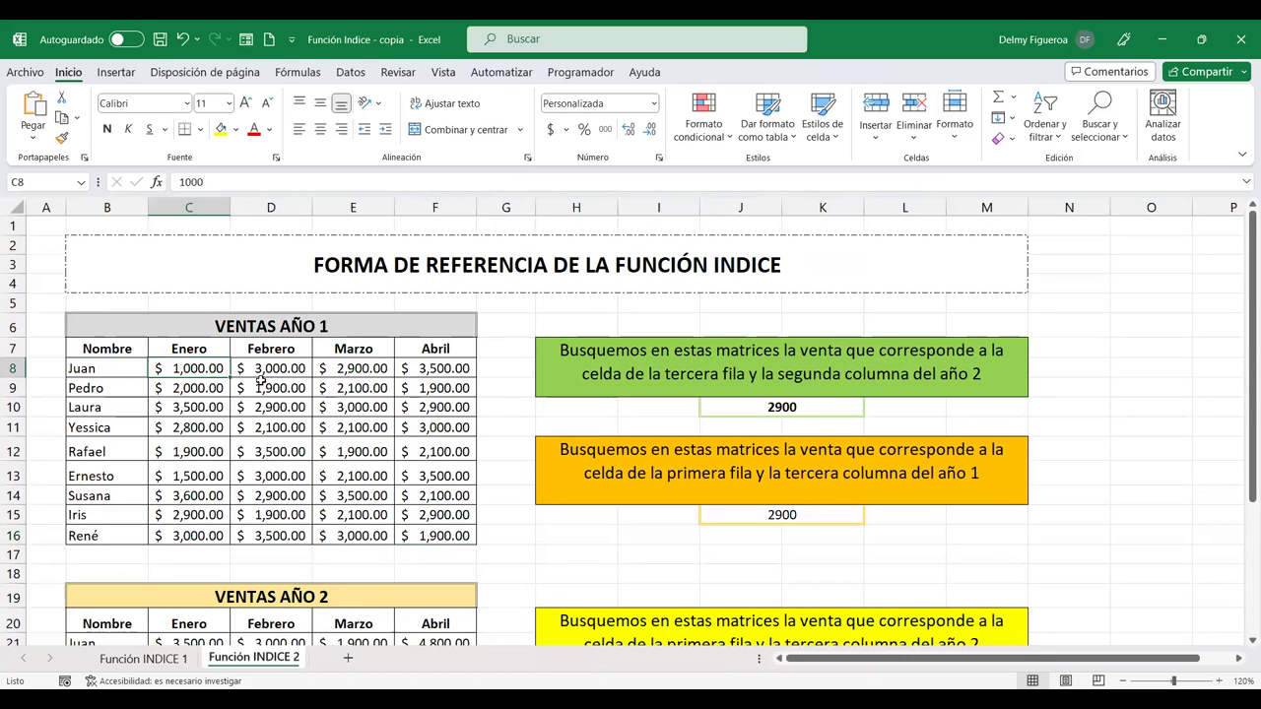
pyautogui.moveTo(260, 381); pyautogui.dragTo(426, 532)
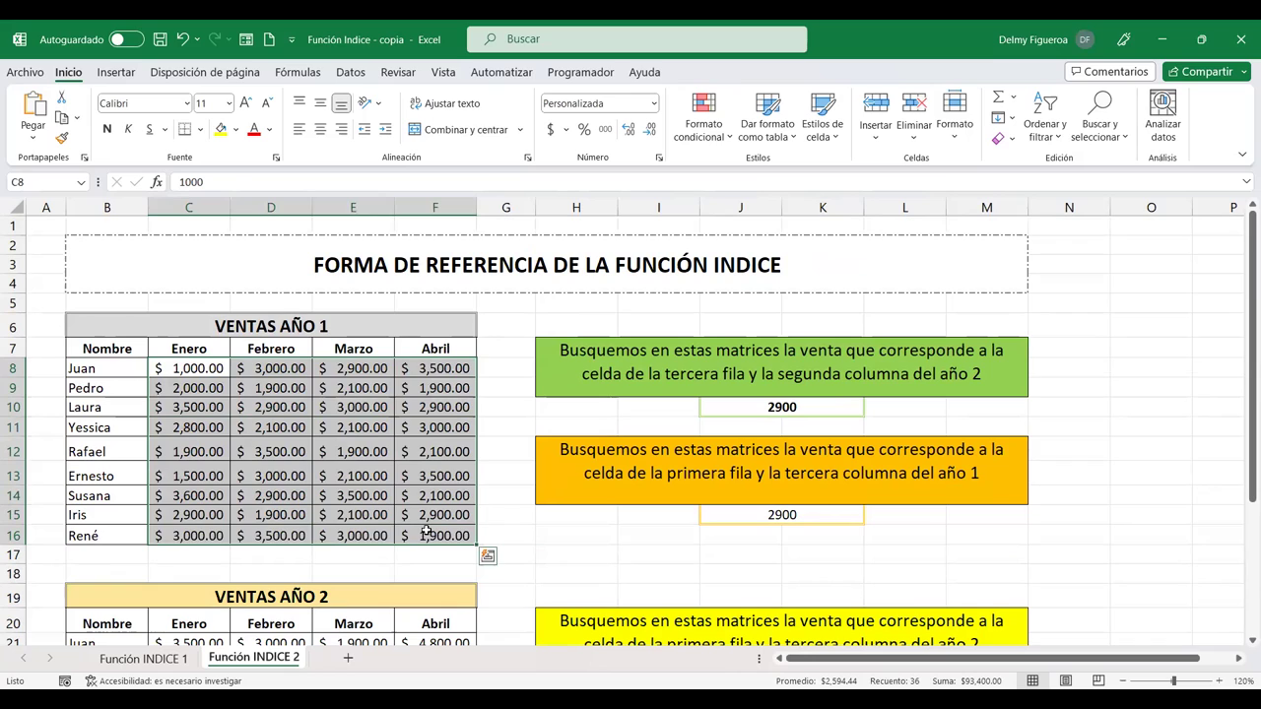
pyautogui.press('Delete')
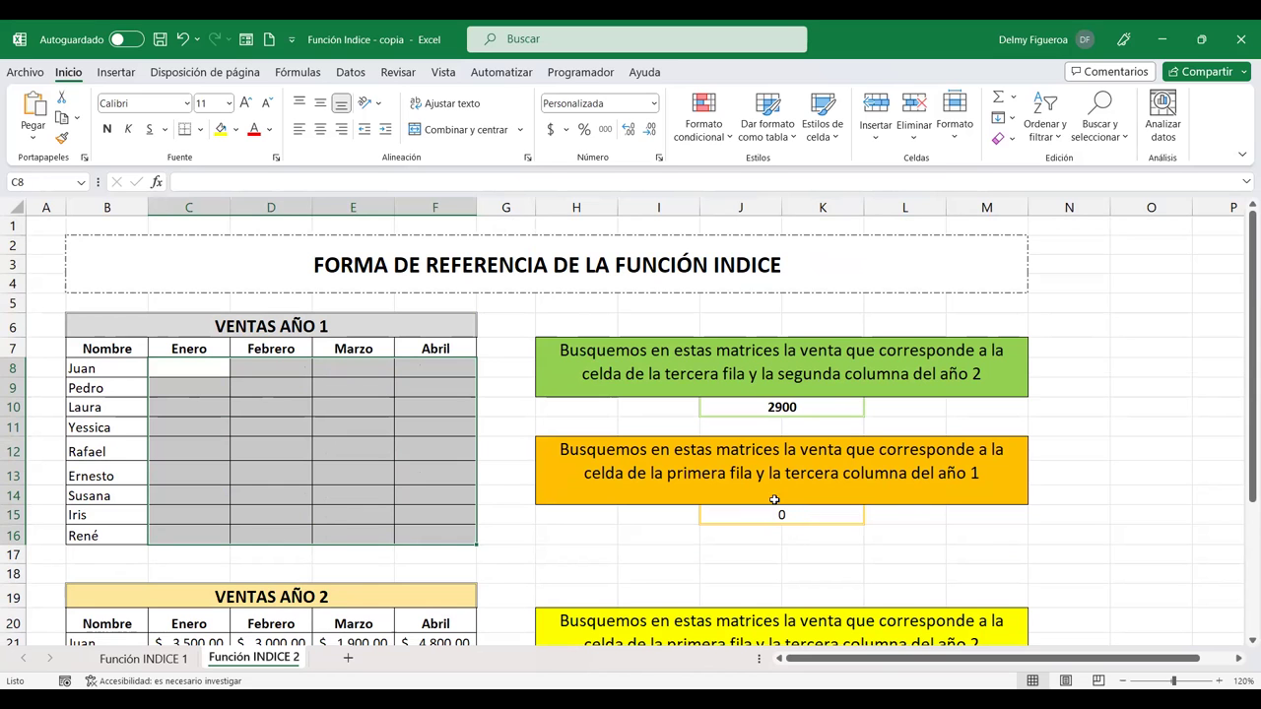
pyautogui.scroll(-1, 858, 537)
pyautogui.scroll(-2, 865, 534)
pyautogui.scroll(-2, 865, 534)
pyautogui.scroll(2, 868, 534)
pyautogui.scroll(2, 867, 535)
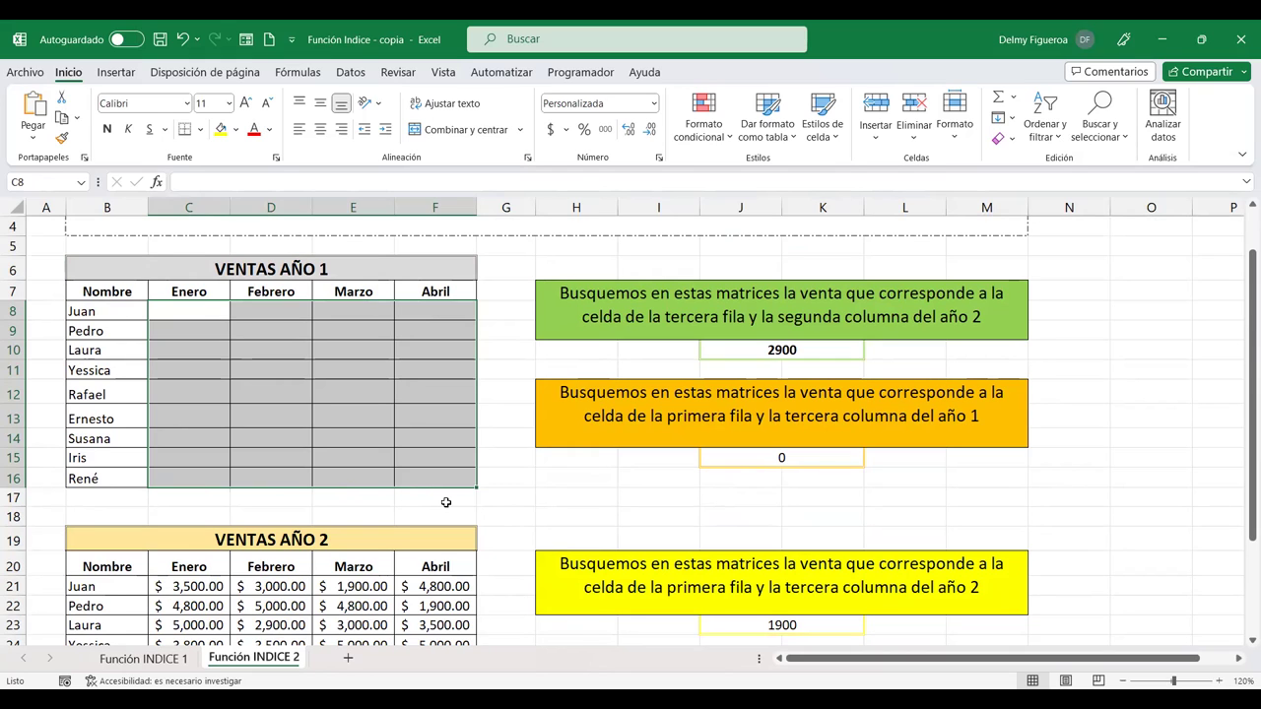
# Fill C8:F16 with =ALEATORIO.ENTRE(1000;10000) so the Año 1 answer reads 9651
pyautogui.write('+ale')
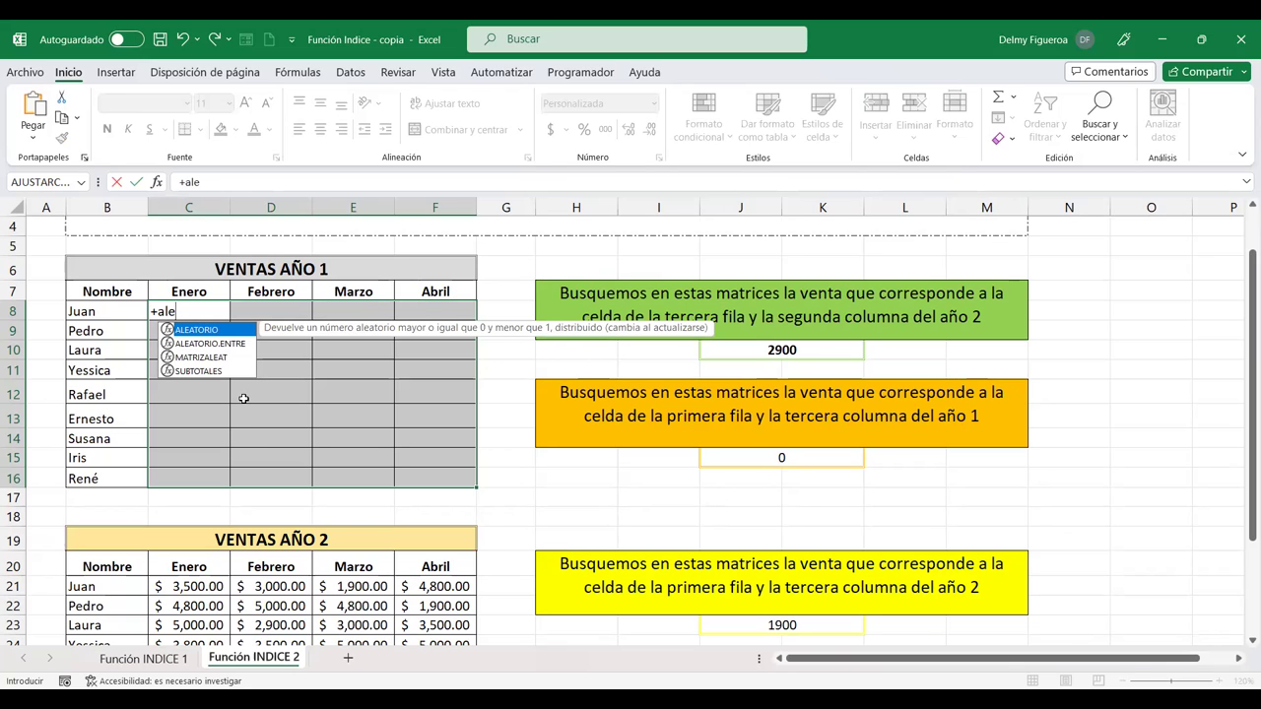
pyautogui.press('Escape')
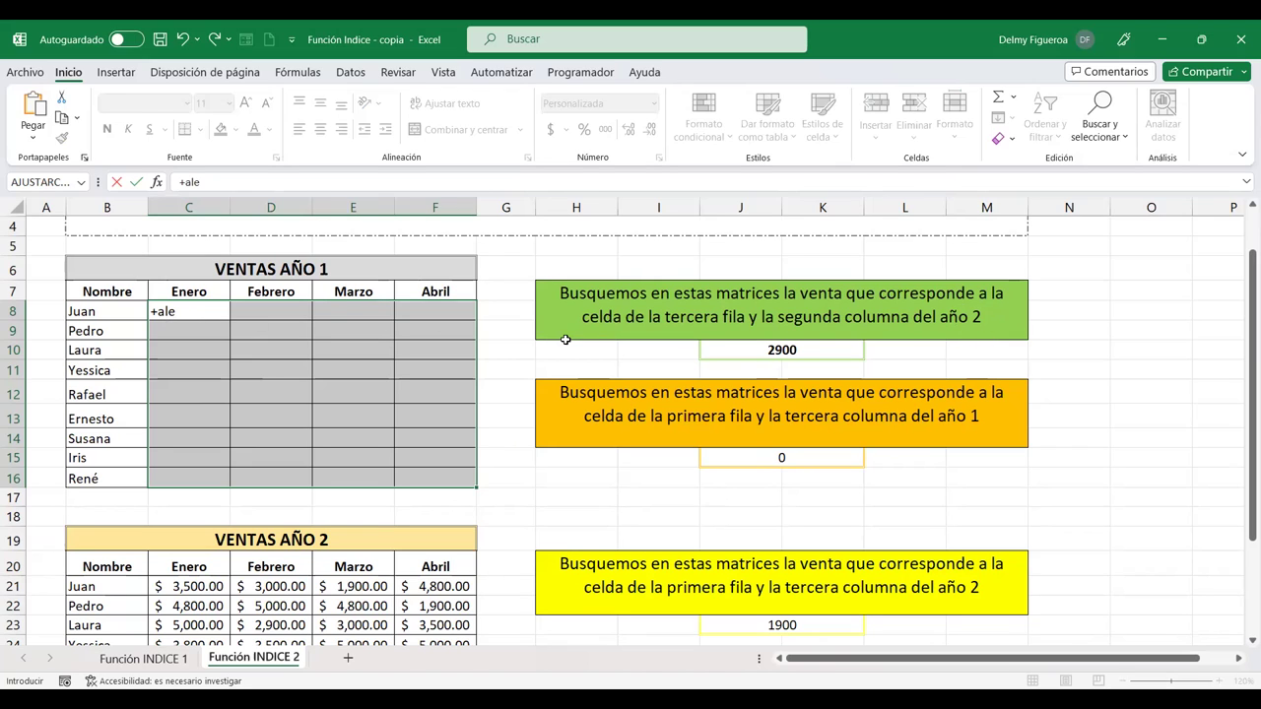
pyautogui.write('atori')
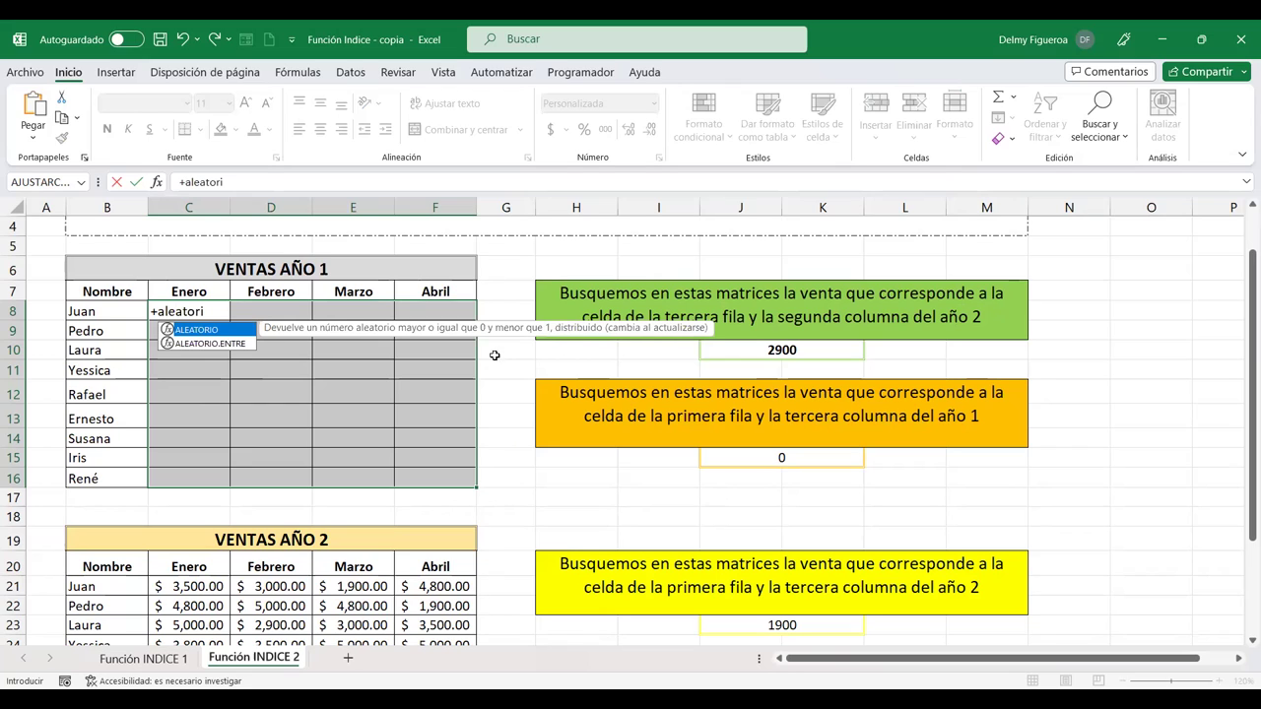
pyautogui.doubleClick(242, 344)
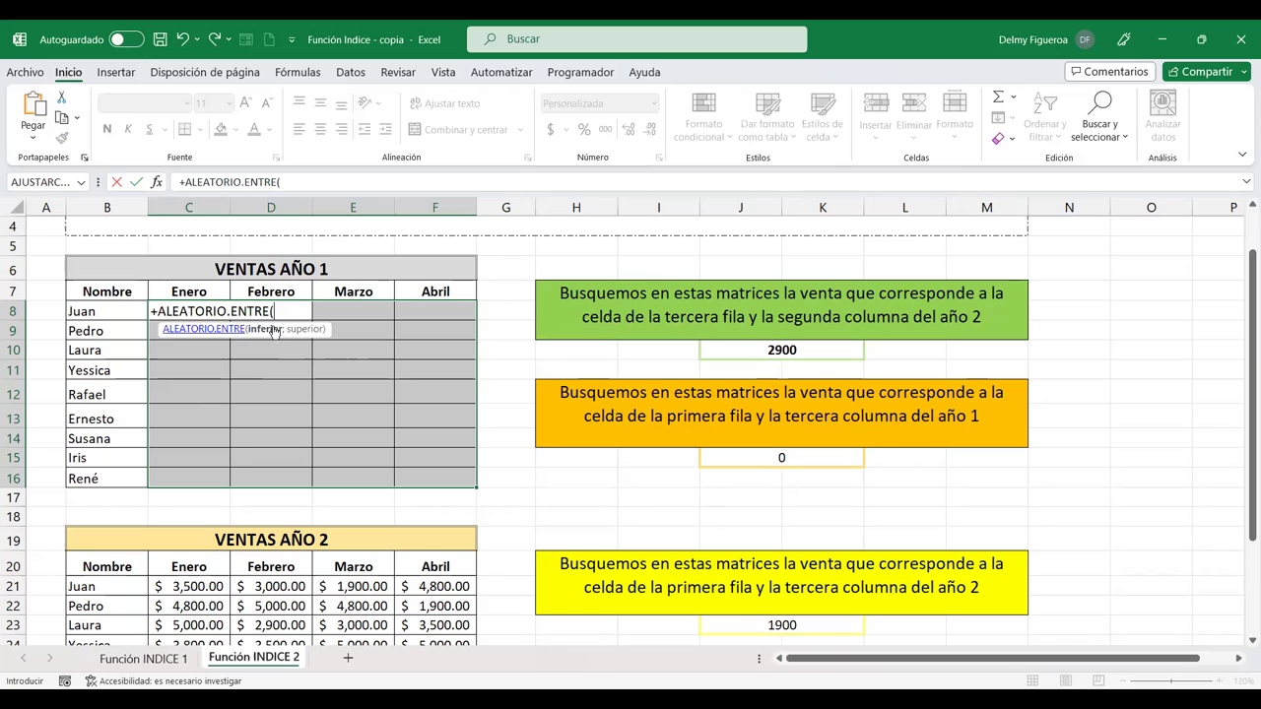
pyautogui.write('1000;')
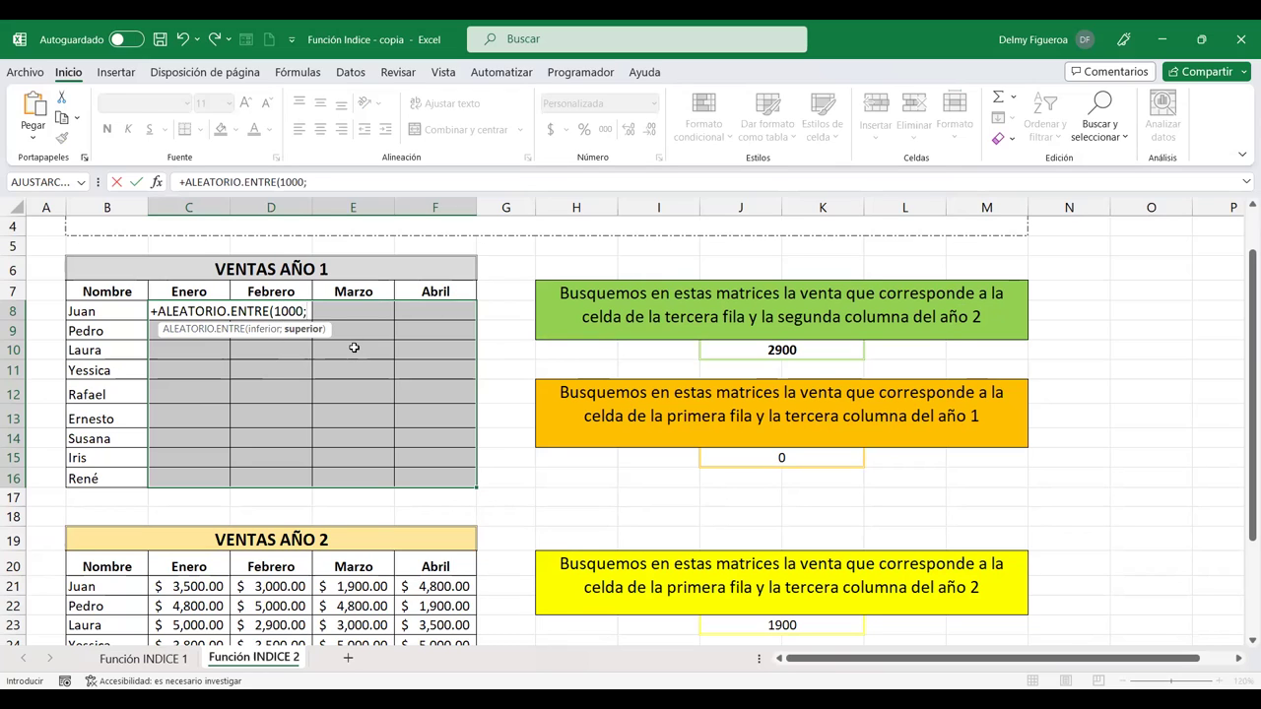
pyautogui.write('10000')
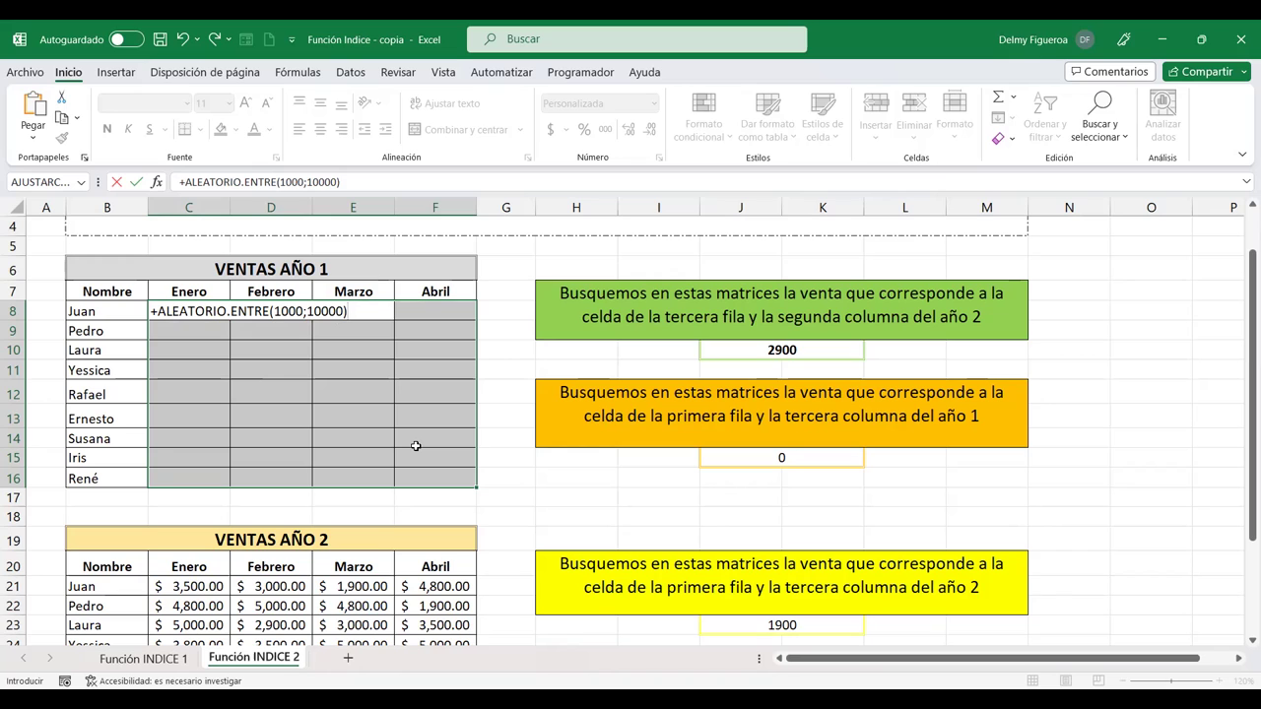
pyautogui.hotkey('ctrl', 'Return')
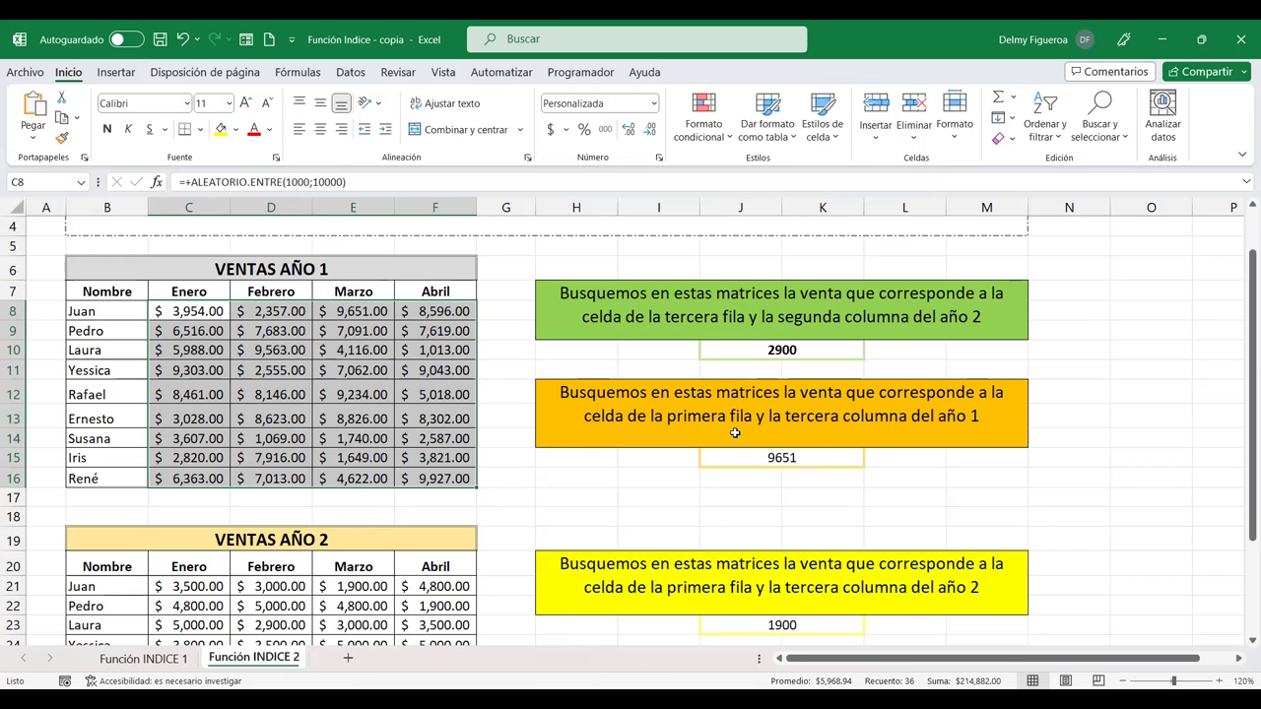
pyautogui.scroll(-1, 197, 540)
pyautogui.scroll(1, 247, 522)
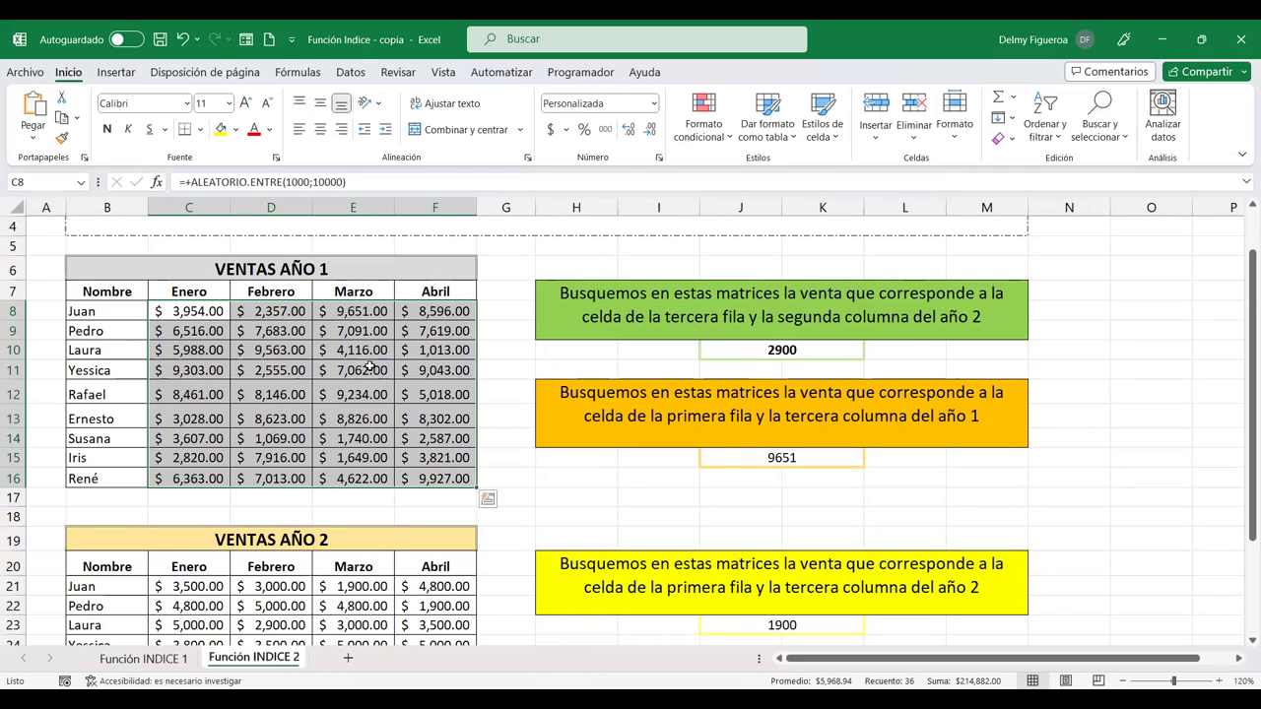
pyautogui.scroll(-2, 370, 366)
pyautogui.scroll(-3, 369, 366)
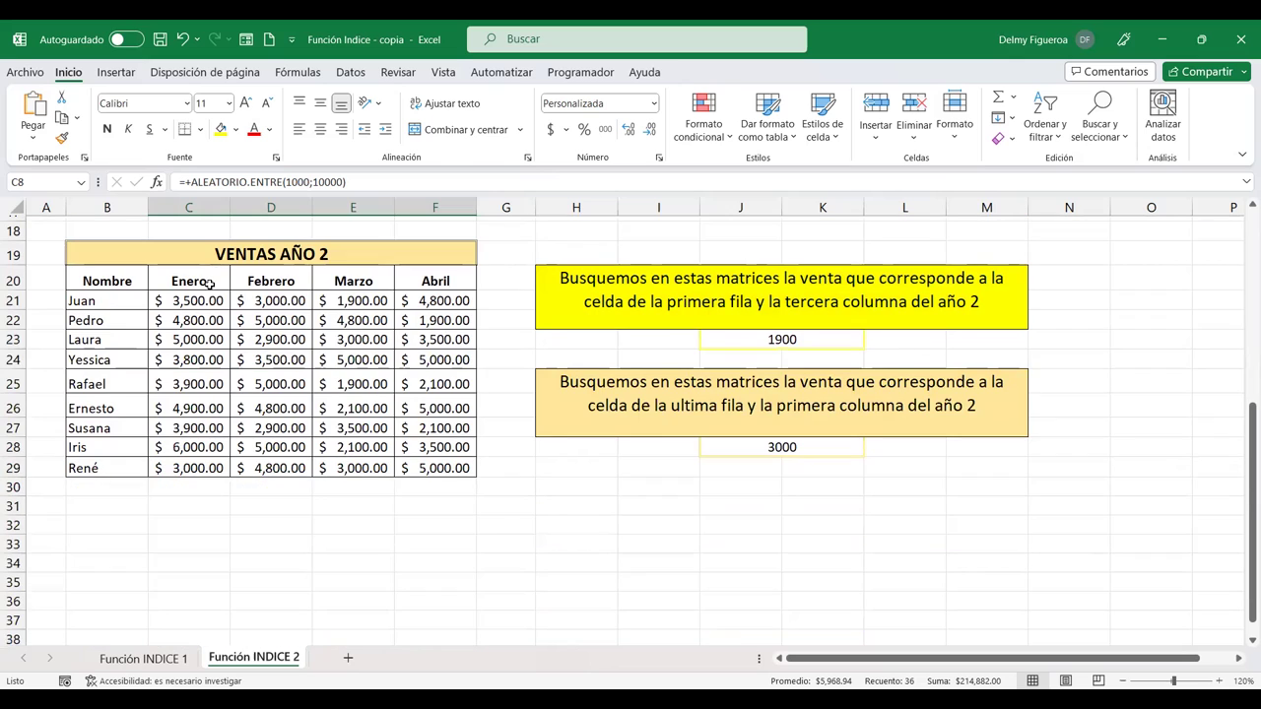
# Clear C21:F29 and refill it with =ALEATORIO.ENTRE(1000;10000), giving answers 8379 and 9069
pyautogui.moveTo(202, 299)
pyautogui.mouseDown()
pyautogui.moveTo(443, 450)
pyautogui.moveTo(446, 469)
pyautogui.mouseUp()
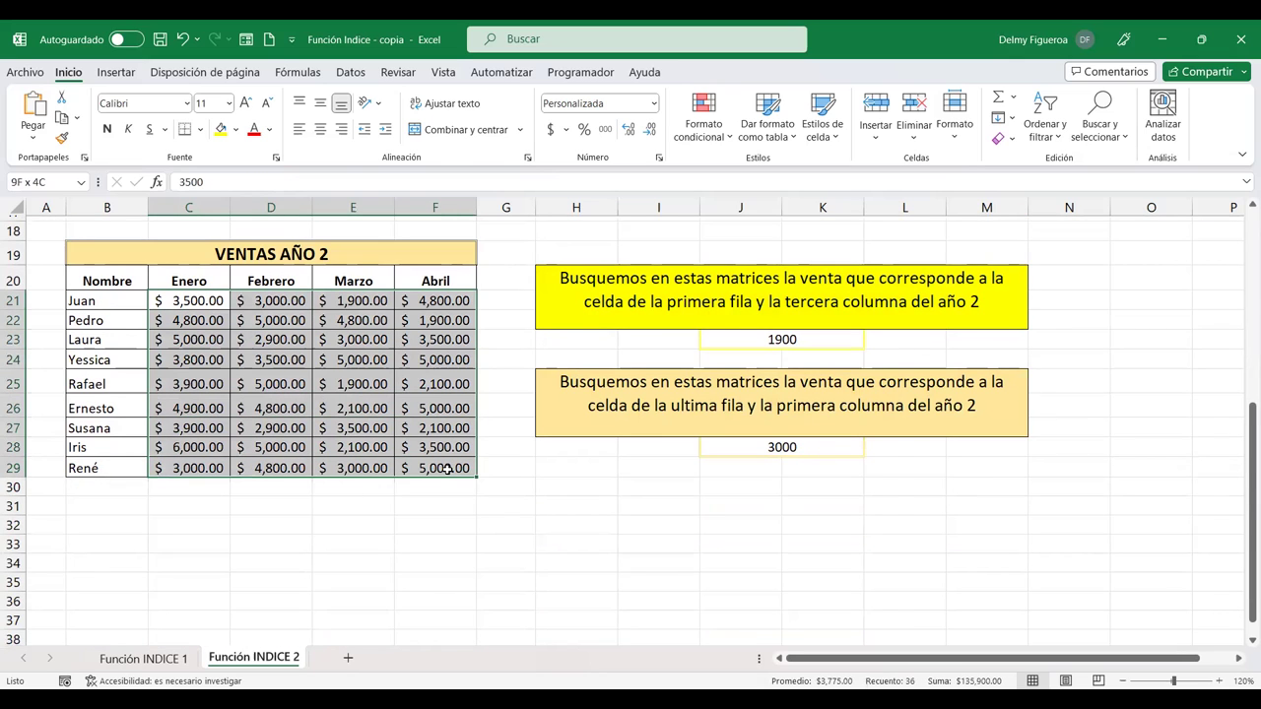
pyautogui.press('Delete')
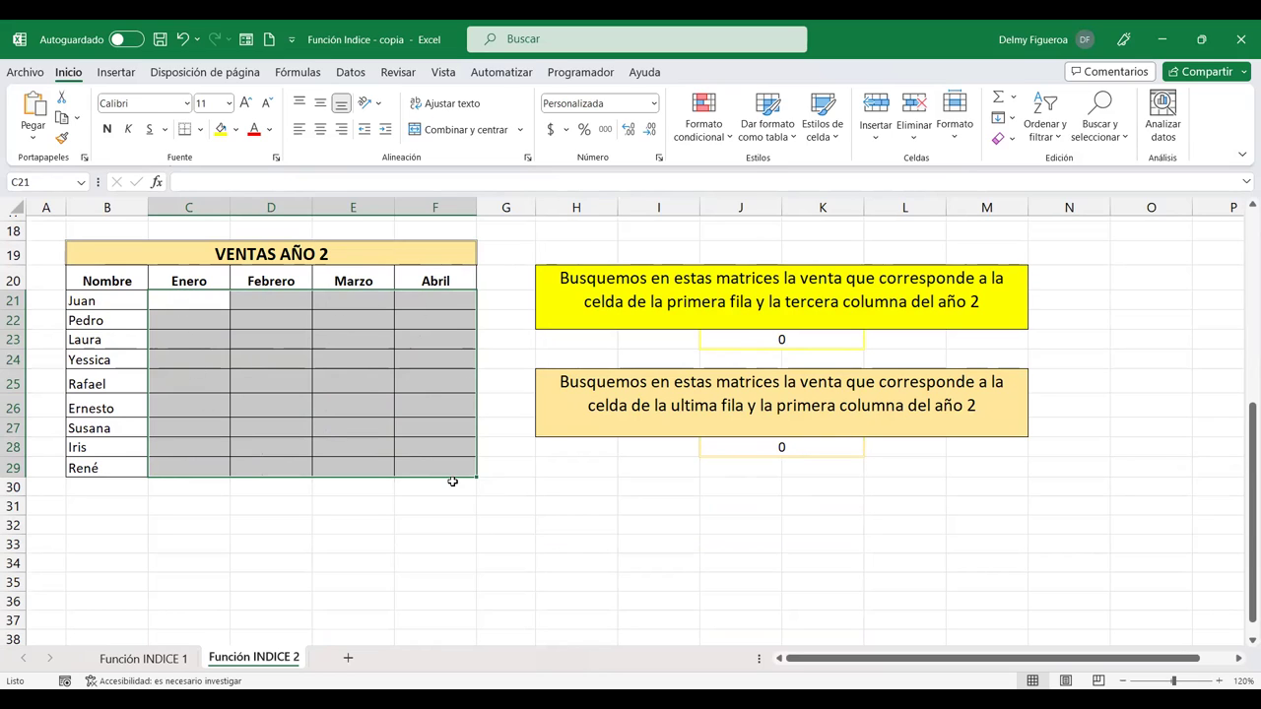
pyautogui.write('+')
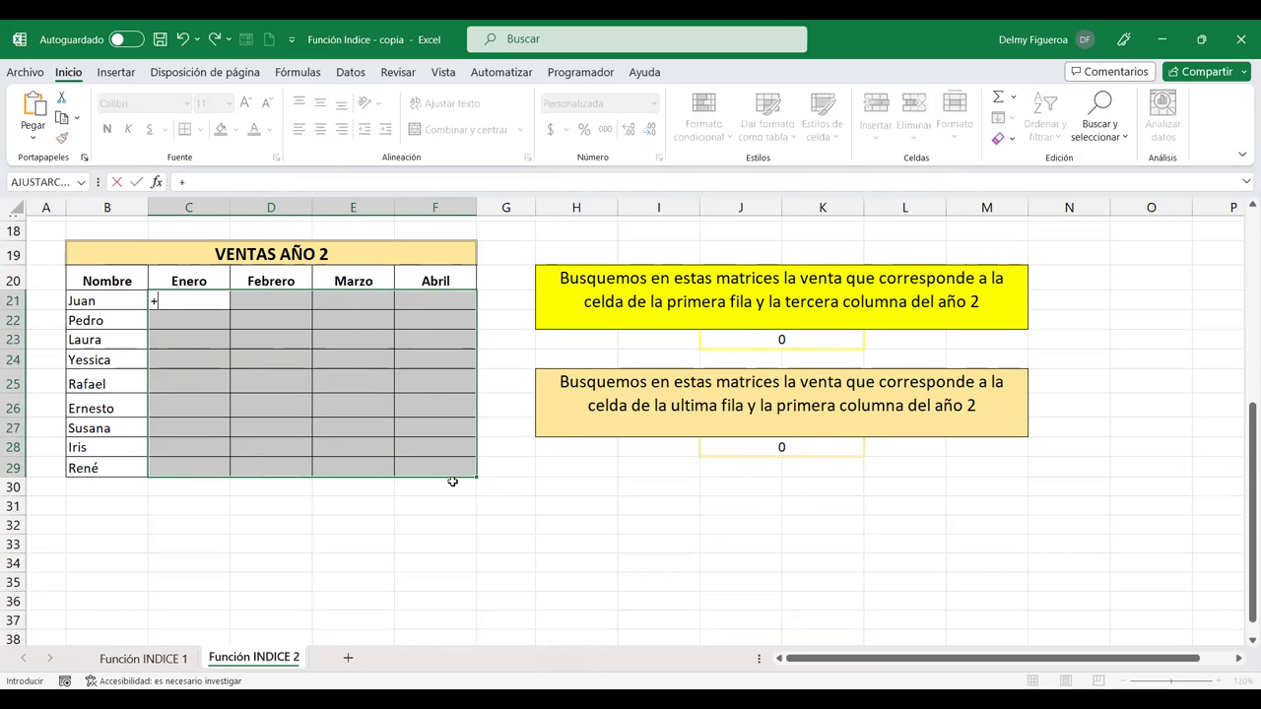
pyautogui.write('alea')
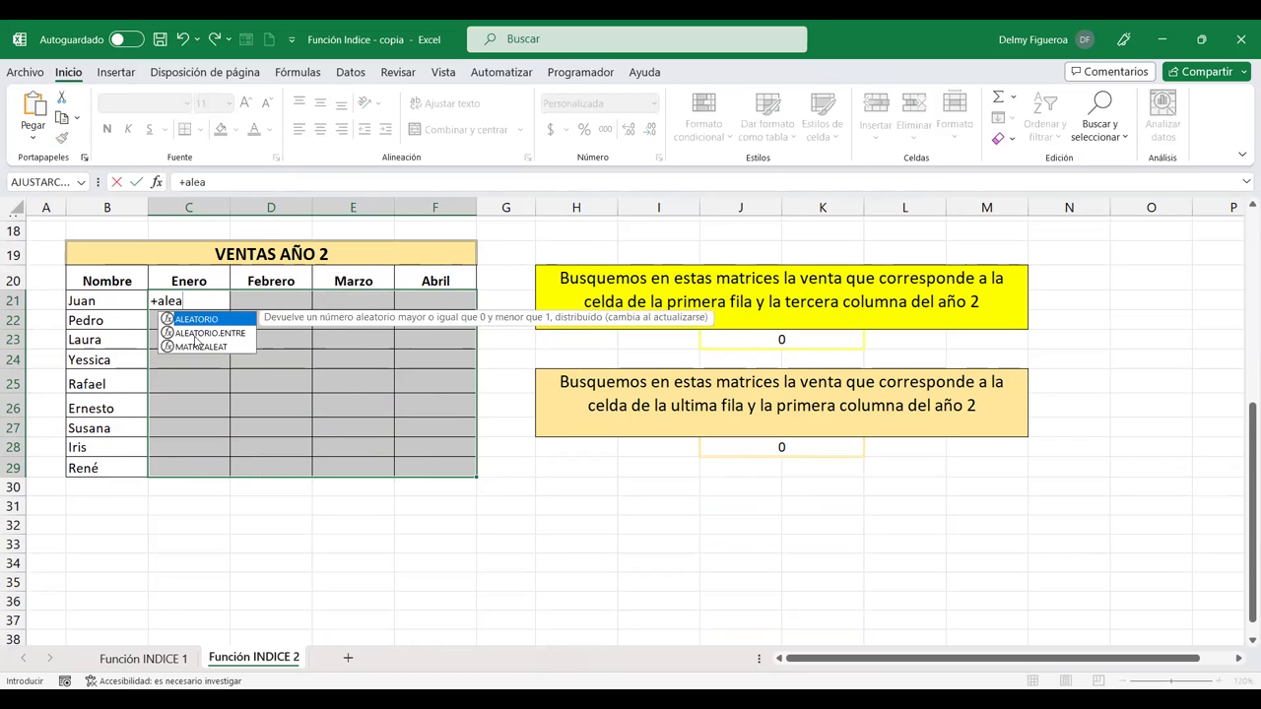
pyautogui.doubleClick(202, 333)
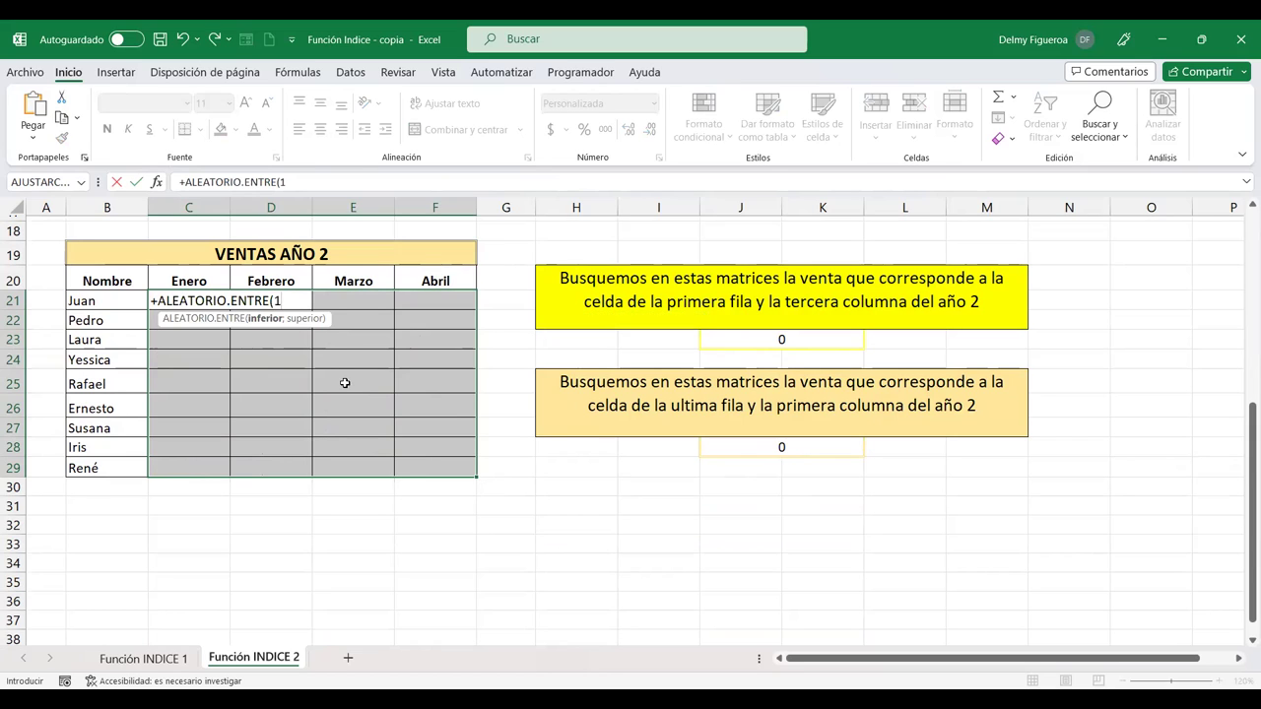
pyautogui.write('000;')
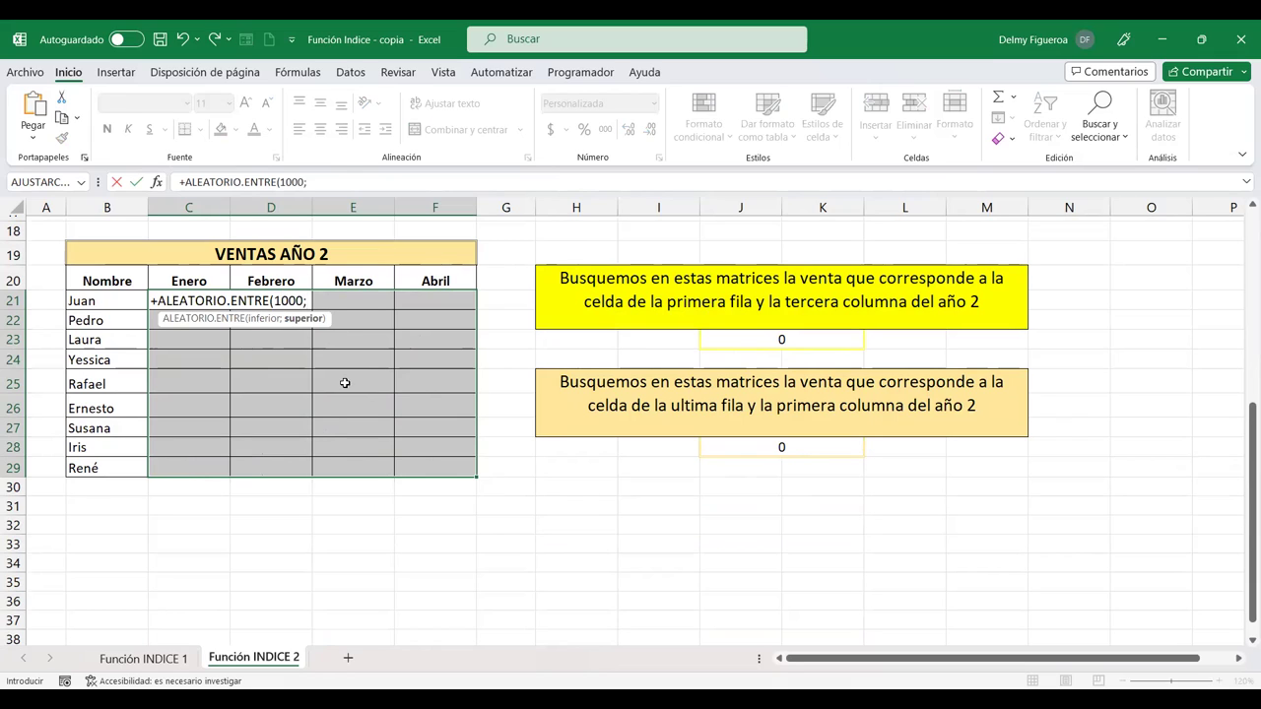
pyautogui.write('10000')
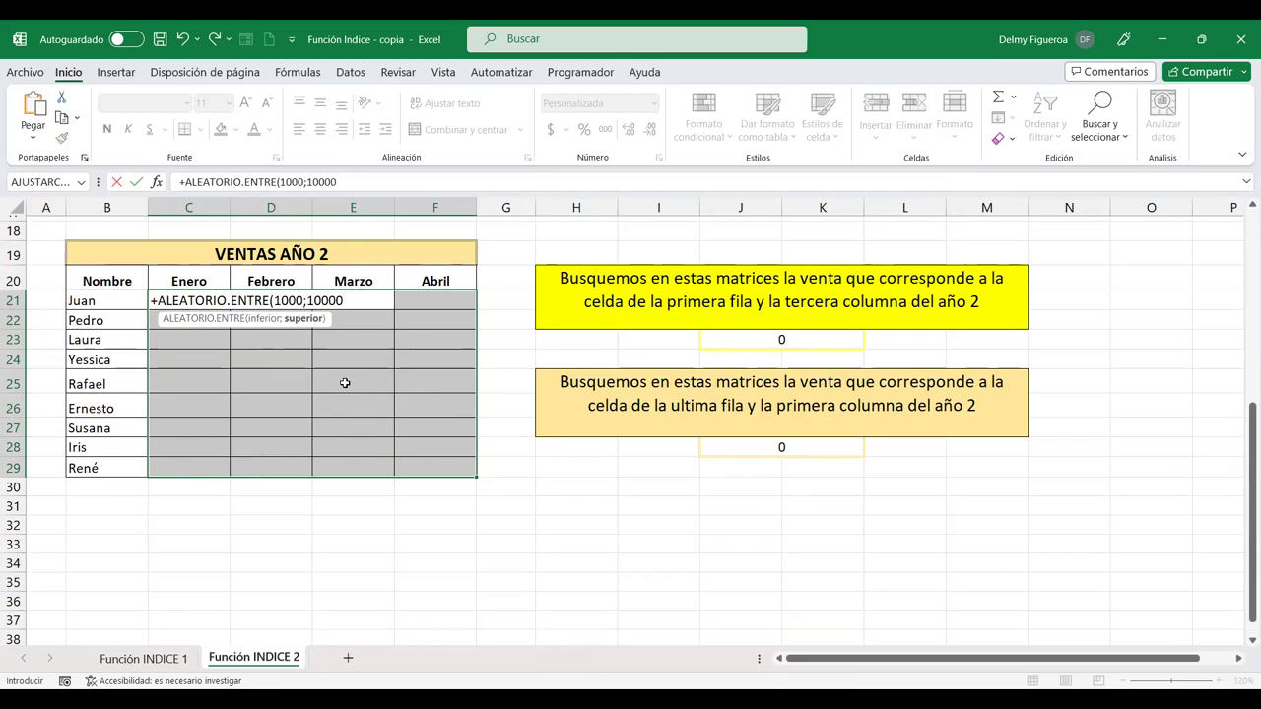
pyautogui.write(')')
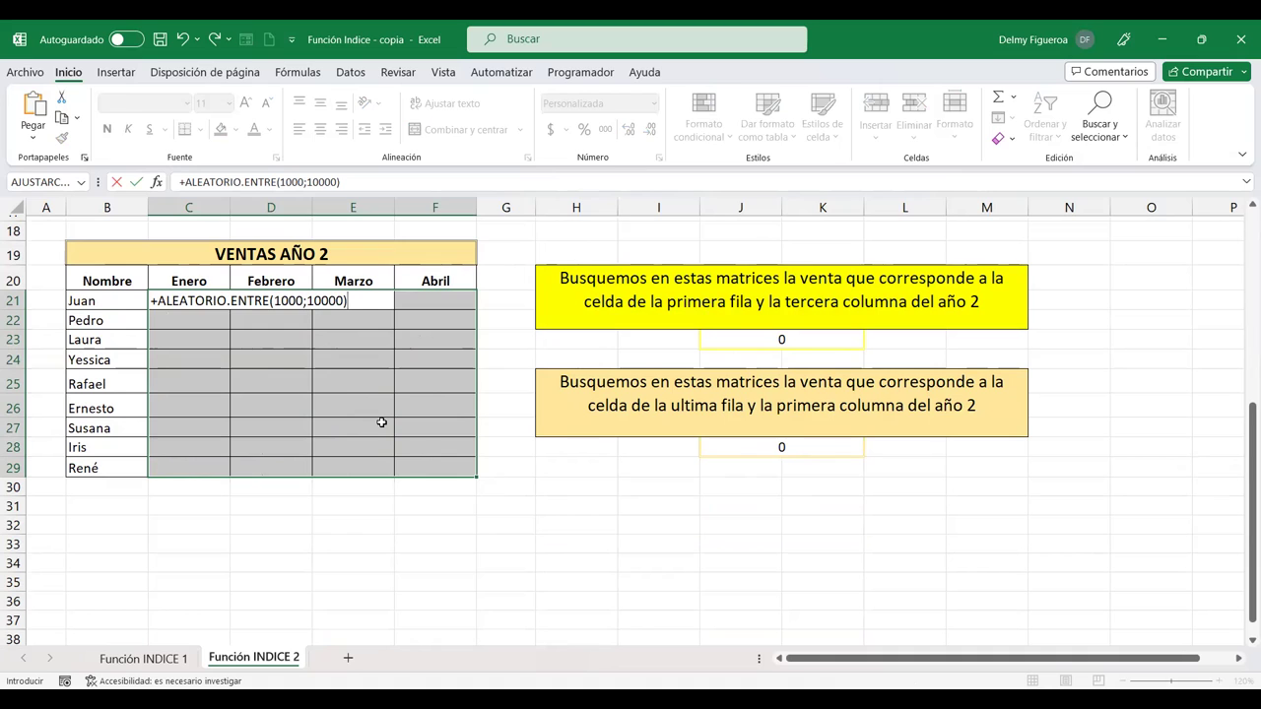
pyautogui.hotkey('ctrl', 'Return')
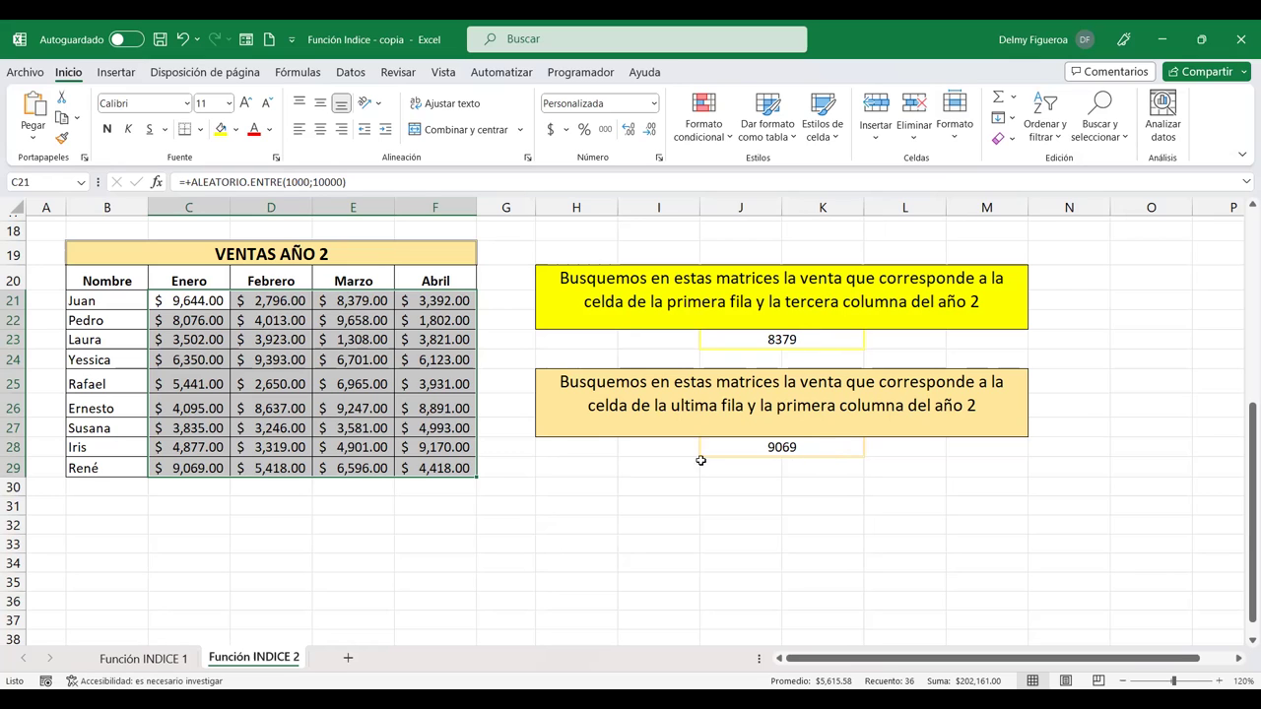
# Copy the VENTAS AÑO 2 table with its title, then cancel the pending copy
pyautogui.moveTo(118, 256)
pyautogui.mouseDown()
pyautogui.moveTo(431, 283)
pyautogui.moveTo(431, 482)
pyautogui.mouseUp()
pyautogui.hotkey('ctrl', 'c')
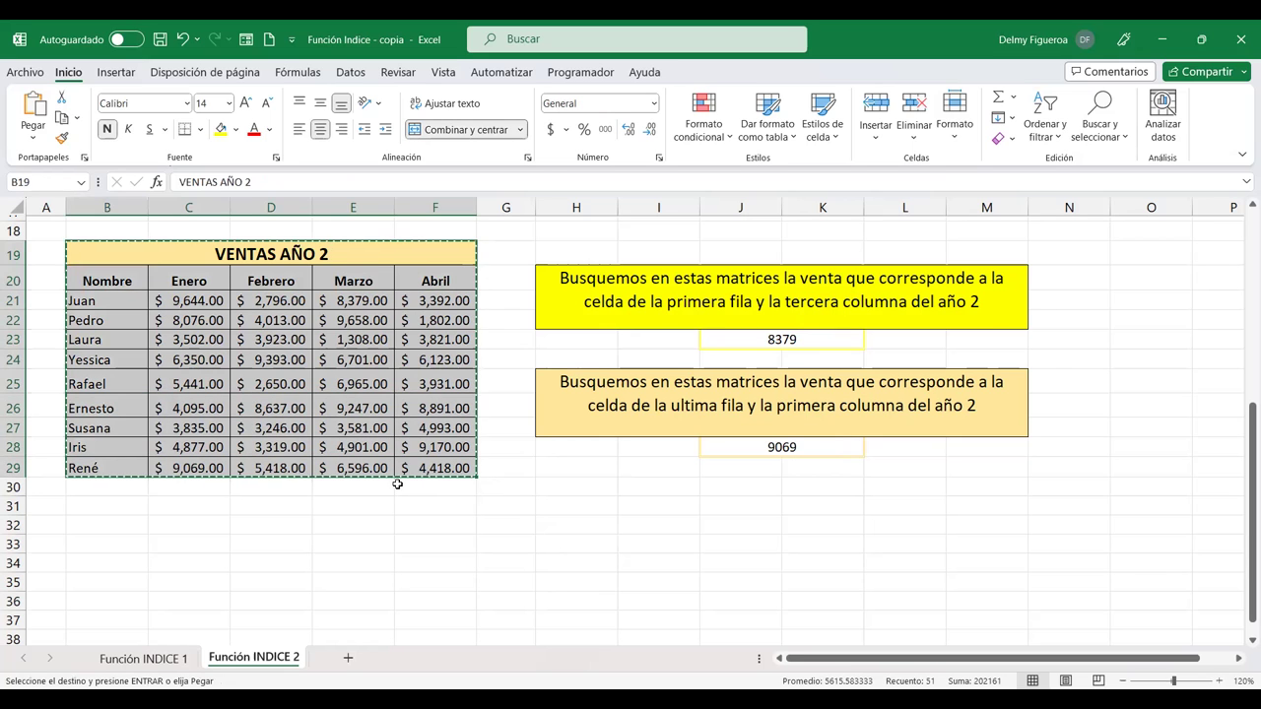
pyautogui.scroll(-2, 397, 484)
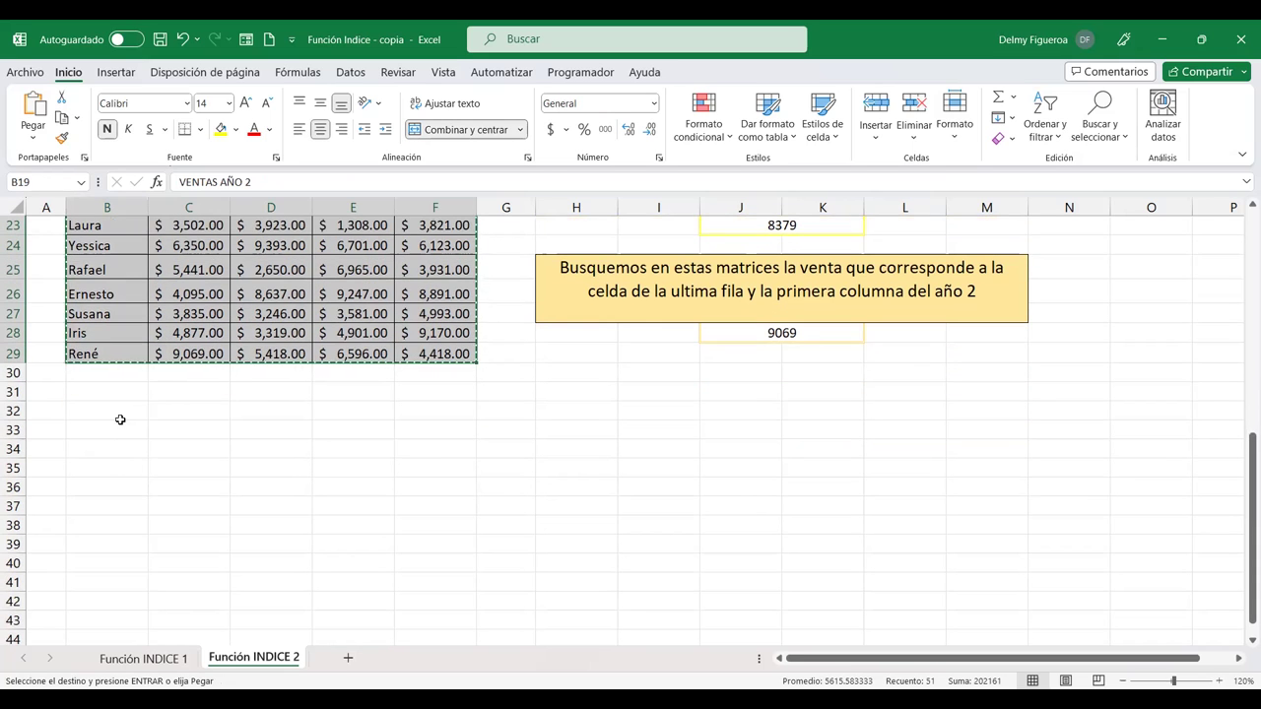
pyautogui.scroll(5, 122, 433)
pyautogui.scroll(2, 120, 420)
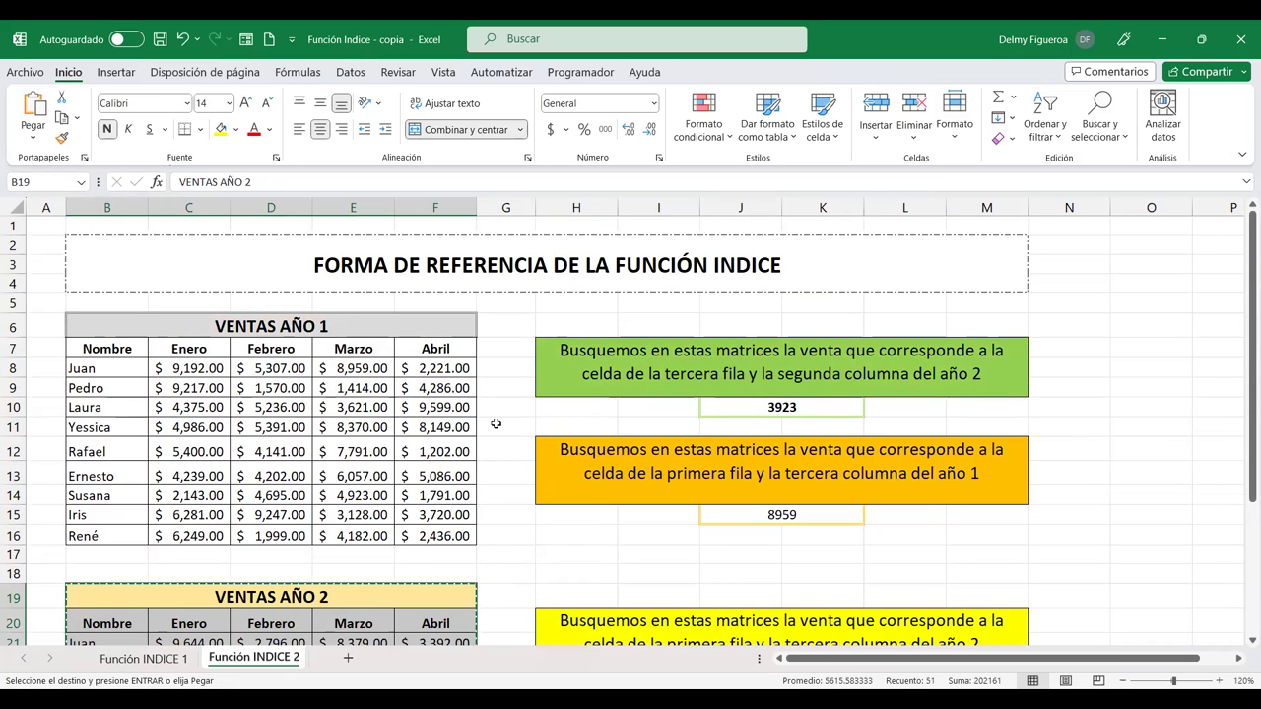
pyautogui.press('Escape')
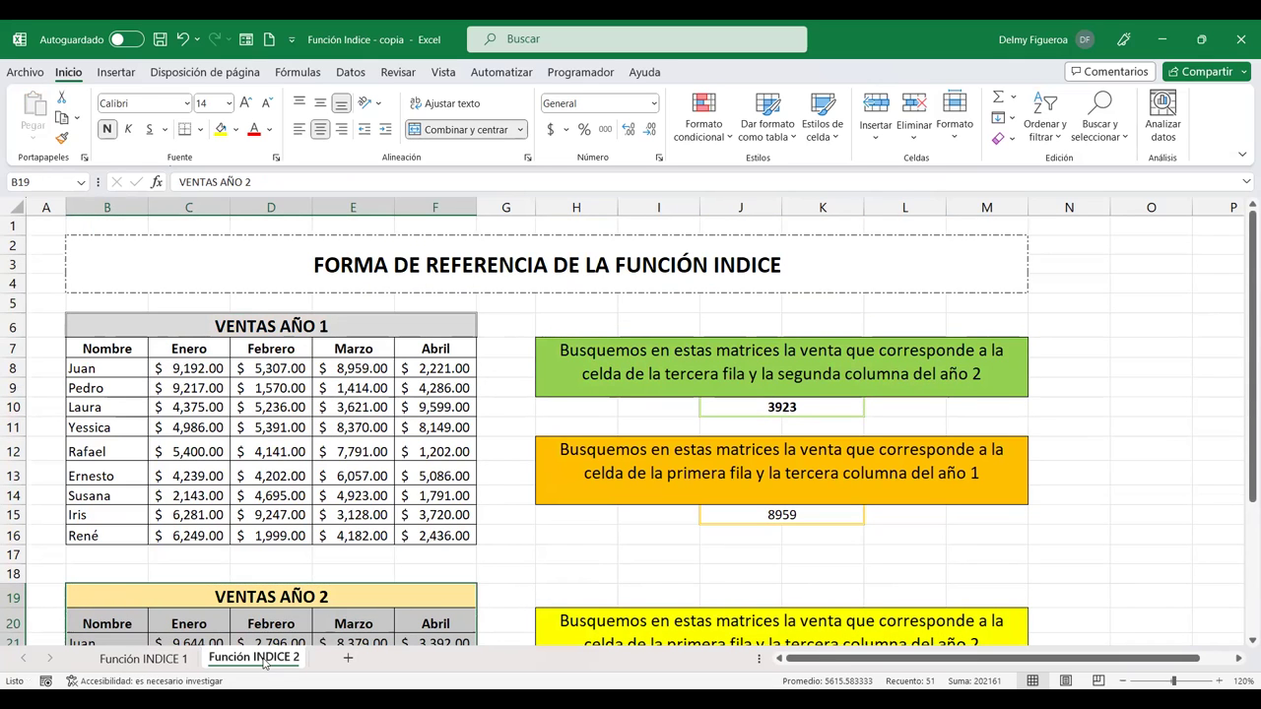
# Duplicate the Función INDICE 2 sheet as a copy placed after all other sheets
pyautogui.rightClick(264, 665)
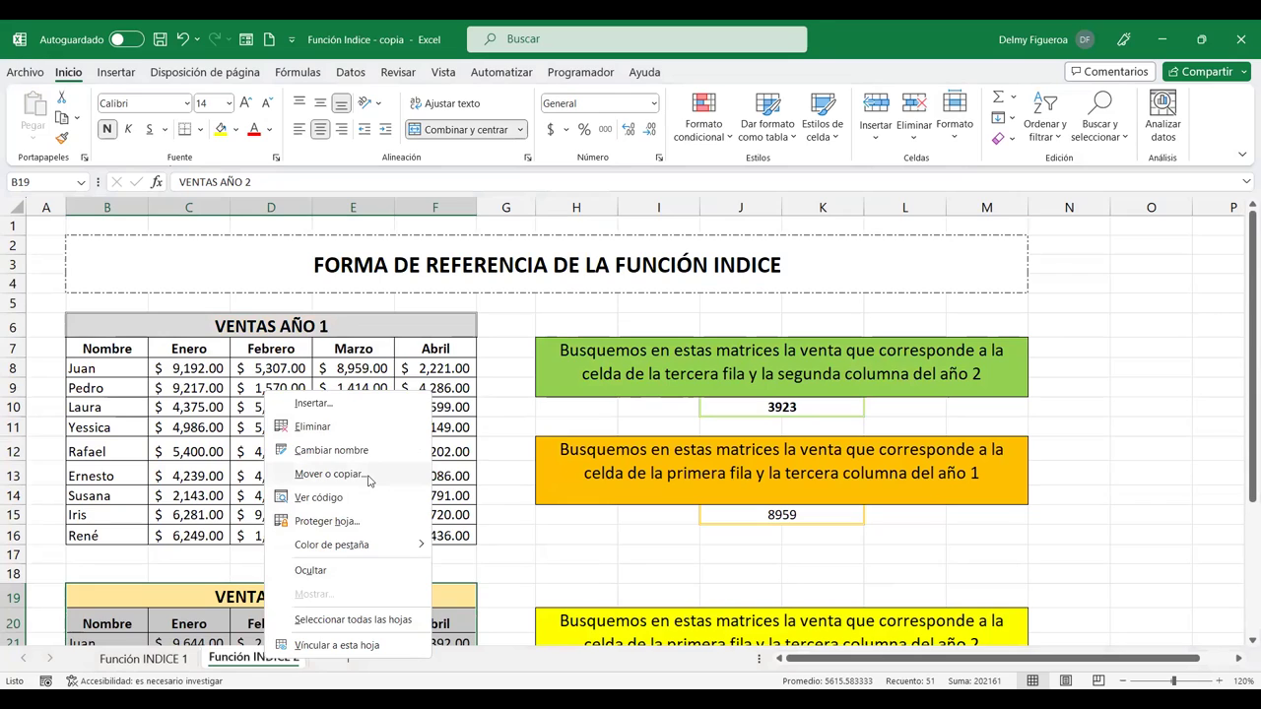
pyautogui.click(369, 476)
pyautogui.click(296, 493)
pyautogui.click(253, 568)
pyautogui.click(253, 570)
pyautogui.click(410, 610)
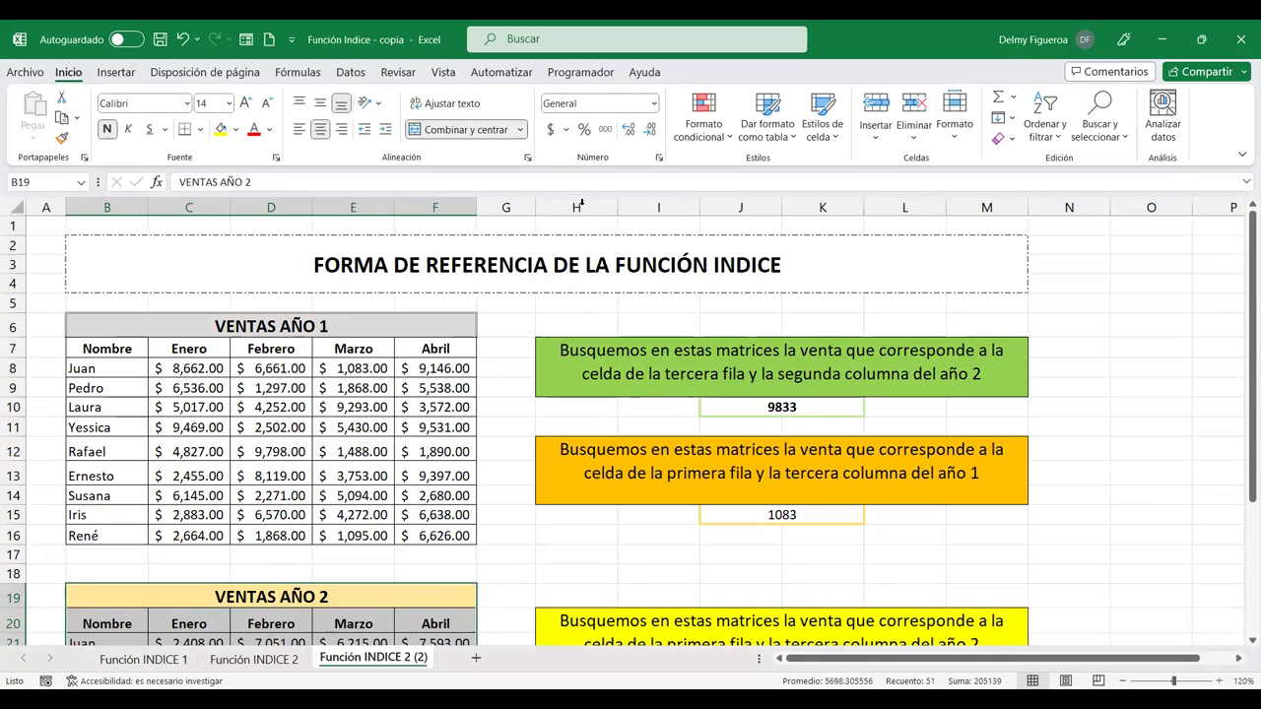
# Delete columns H through N to remove the coloured exercise boxes
pyautogui.moveTo(582, 204); pyautogui.dragTo(1051, 204)
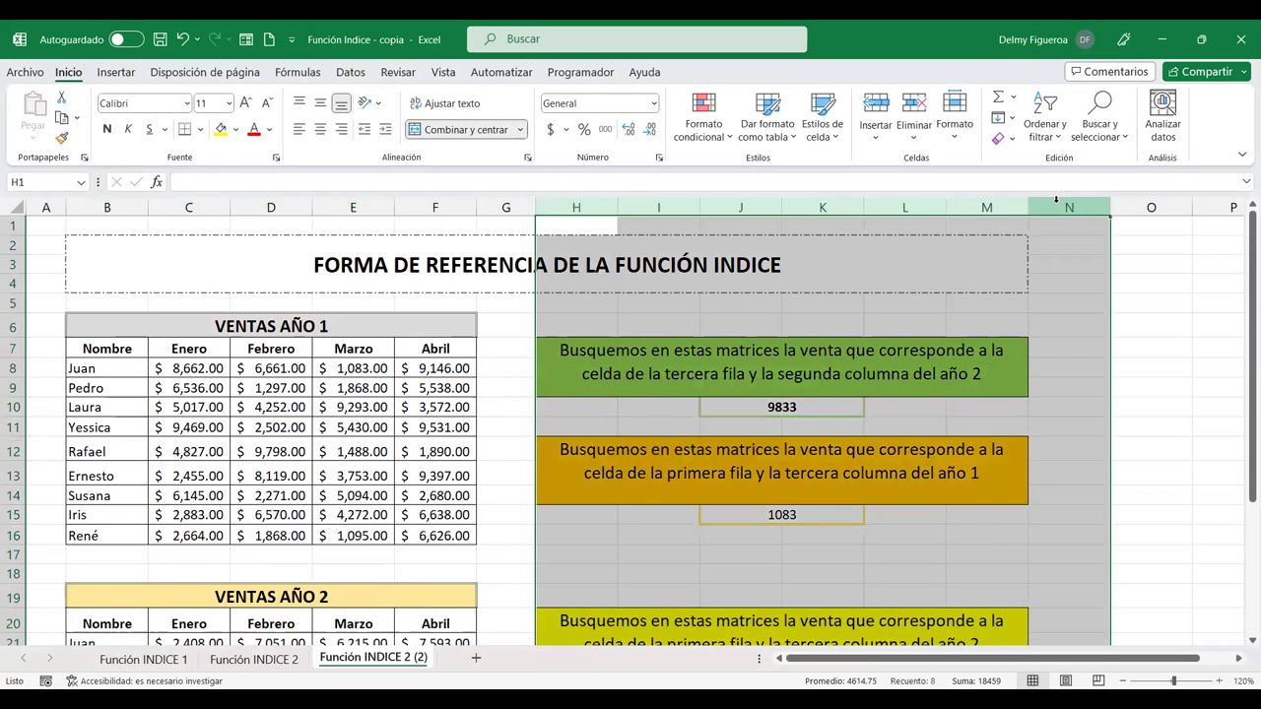
pyautogui.rightClick(1055, 200)
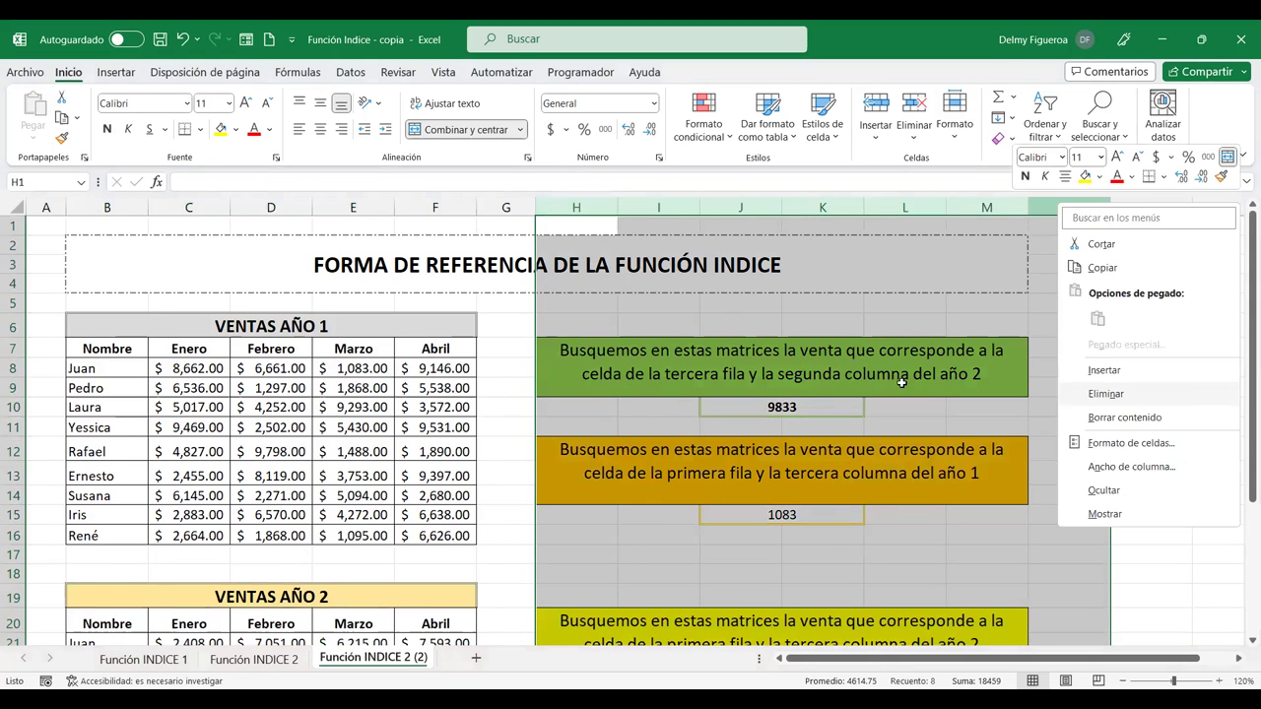
pyautogui.click(1124, 397)
pyautogui.click(730, 404)
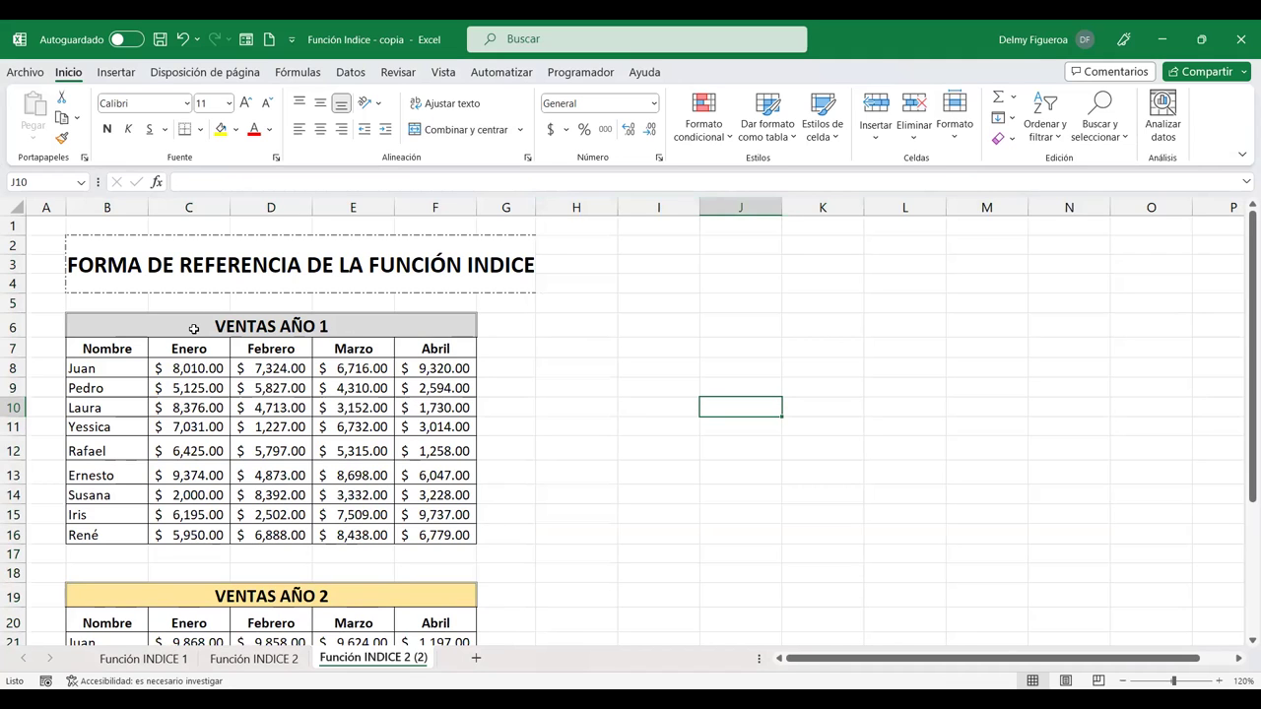
# Copy the Año 1 and Año 2 tables (B6:F29) and paste them at H6
pyautogui.moveTo(194, 328)
pyautogui.mouseDown()
pyautogui.moveTo(479, 621)
pyautogui.moveTo(227, 598)
pyautogui.mouseUp()
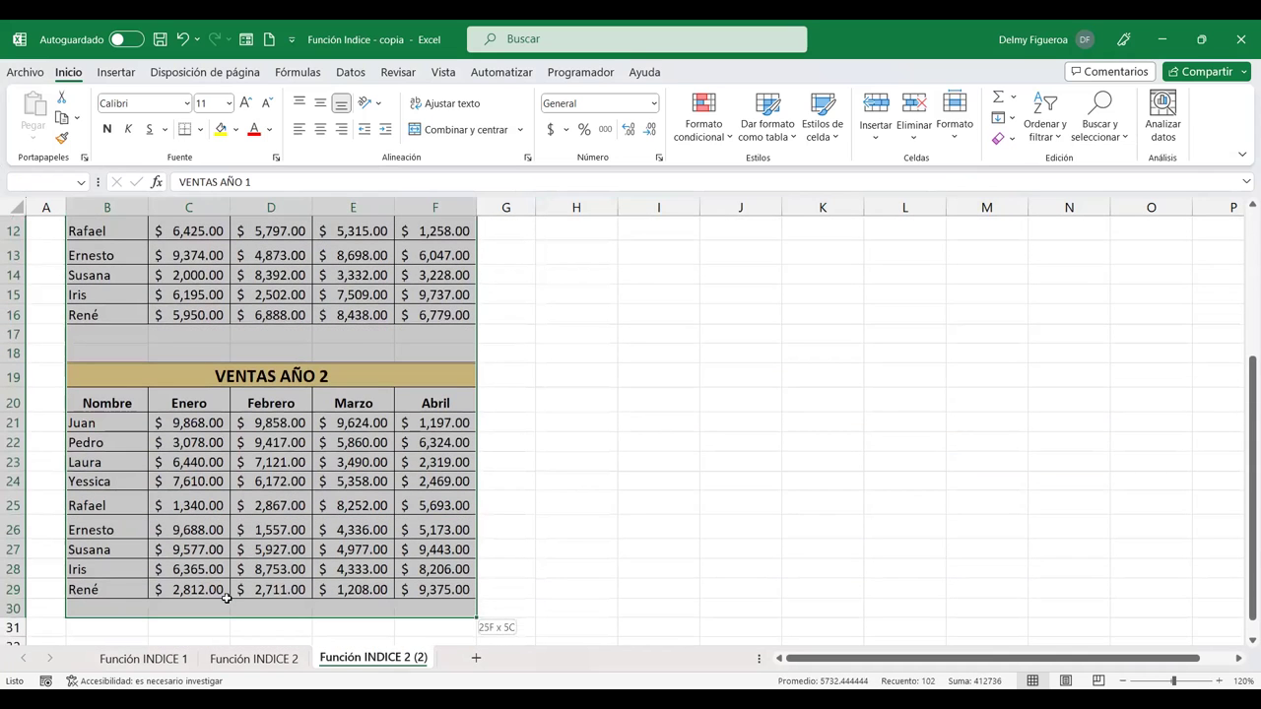
pyautogui.scroll(3, 496, 538)
pyautogui.scroll(1, 496, 535)
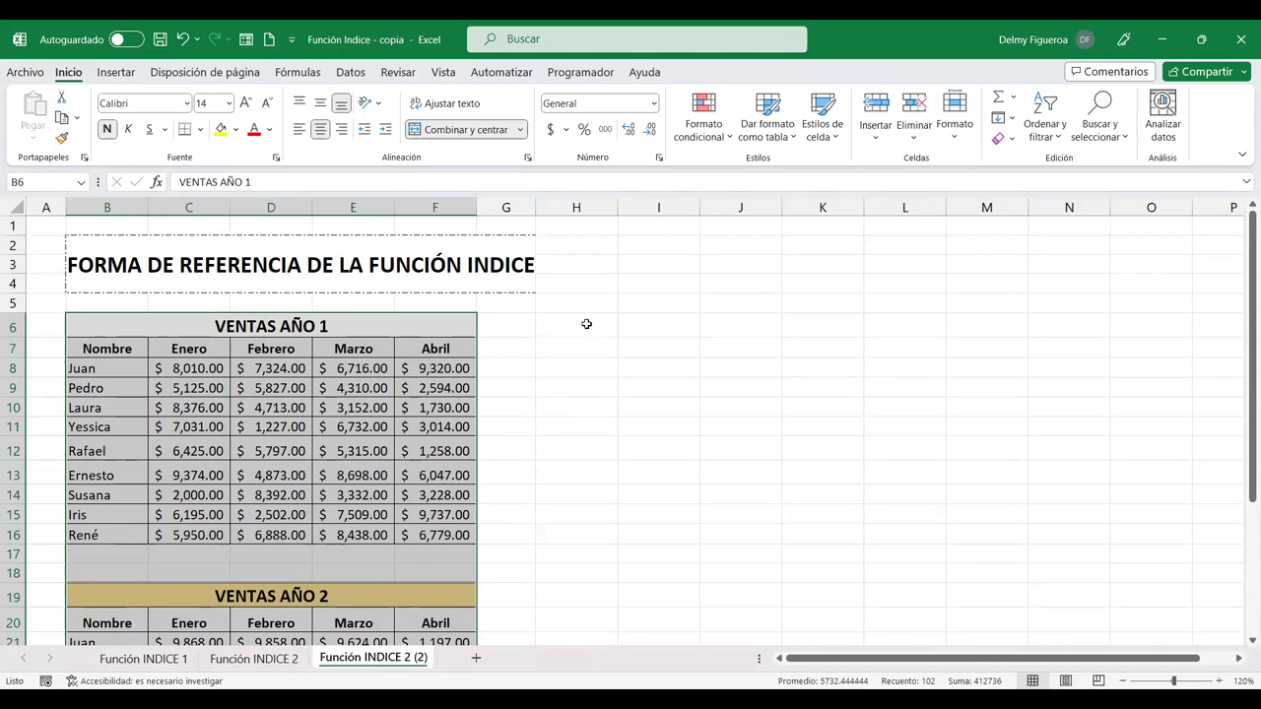
pyautogui.scroll(-5, 589, 332)
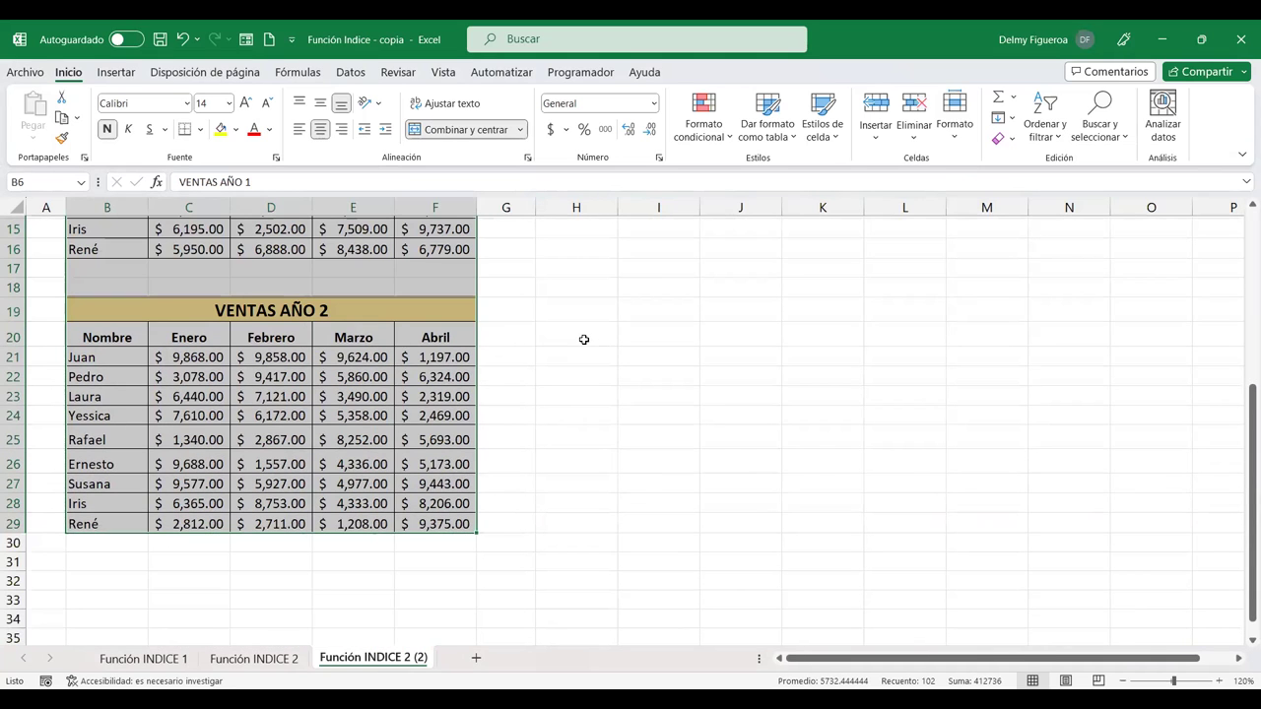
pyautogui.hotkey('ctrl', 'c')
pyautogui.scroll(3, 584, 339)
pyautogui.scroll(2, 584, 339)
pyautogui.click(579, 326)
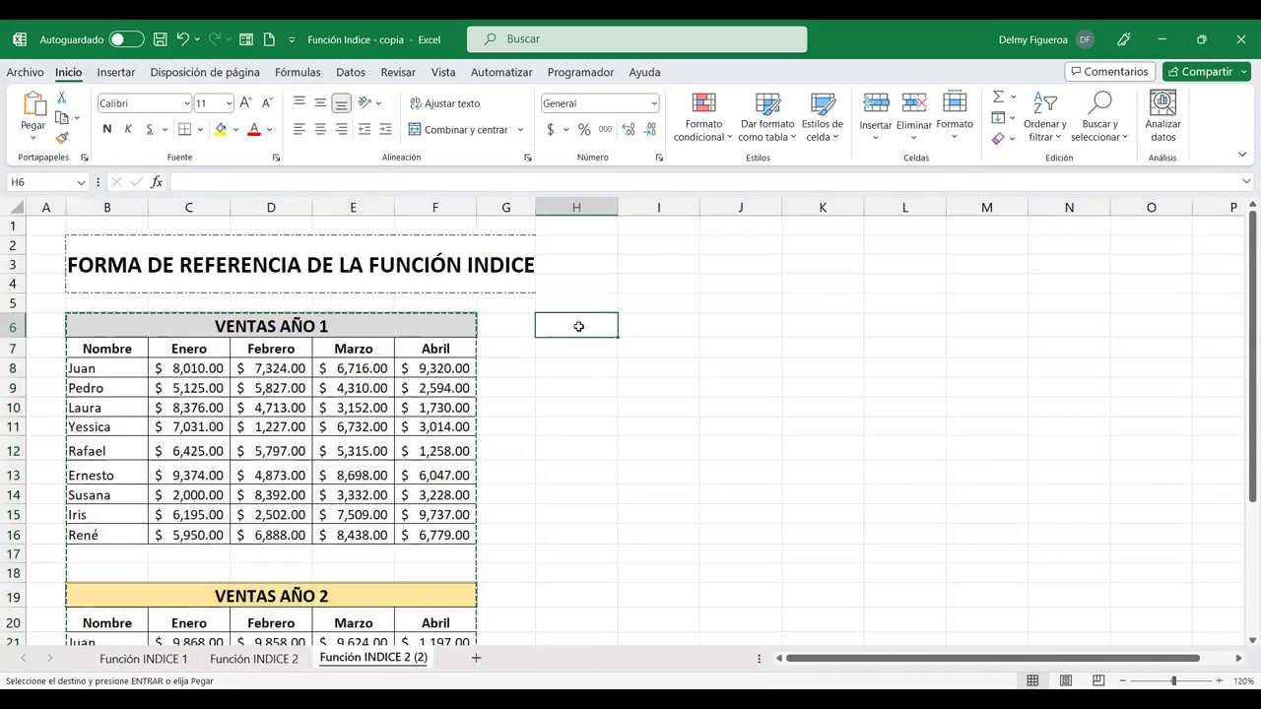
pyautogui.hotkey('ctrl', 'v')
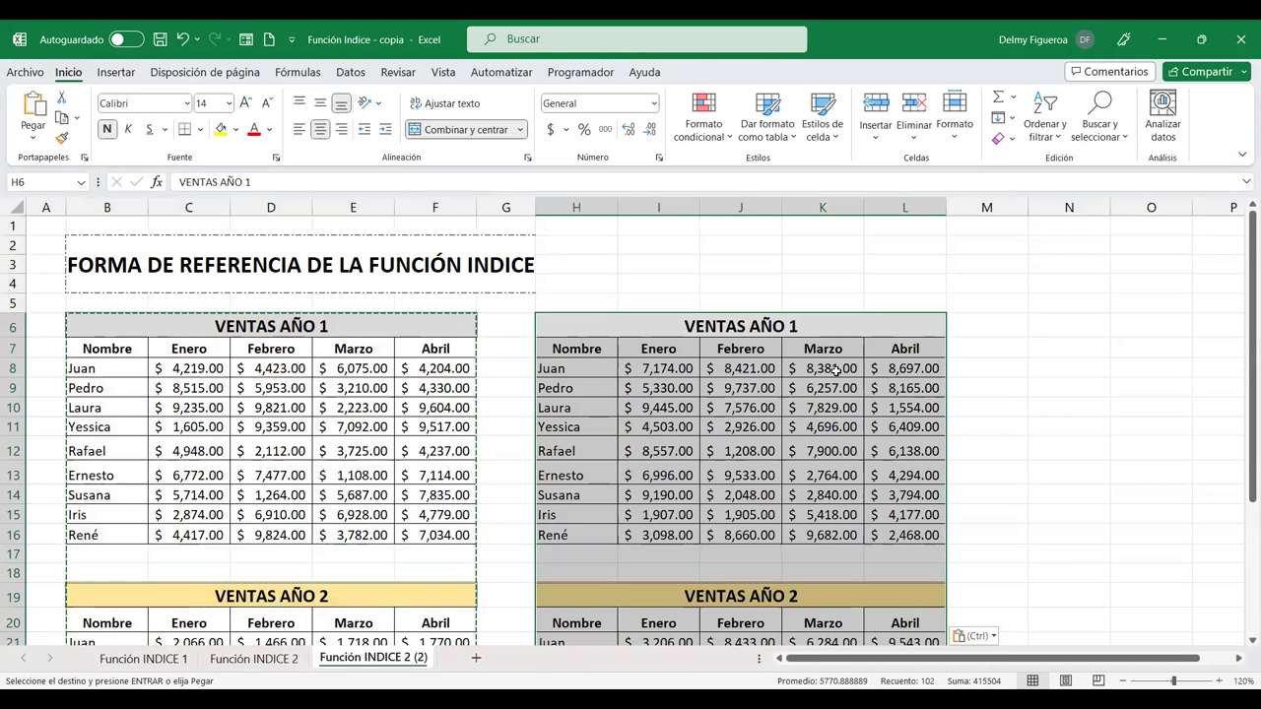
# Retitle the pasted tables: H6 to VENTAS AÑO 3 and H19 to VENTAS AÑO 4
pyautogui.doubleClick(818, 326)
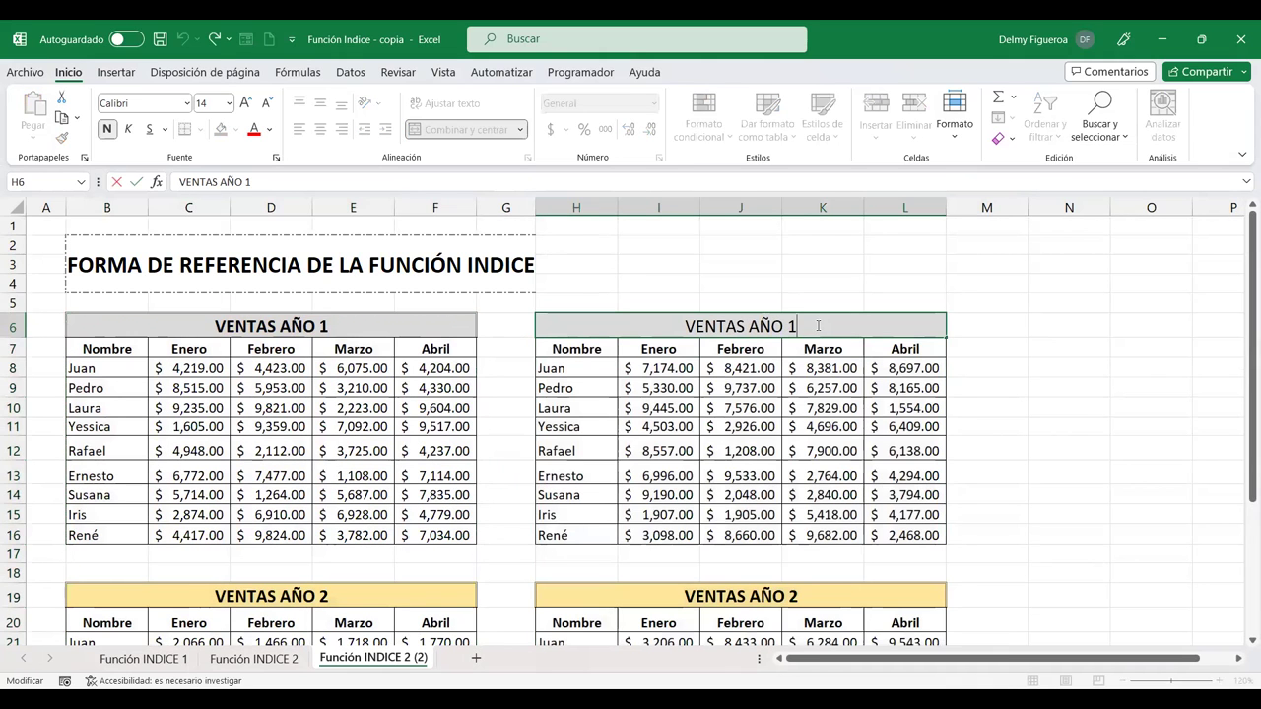
pyautogui.press('BackSpace')
pyautogui.write('3')
pyautogui.press('Return')
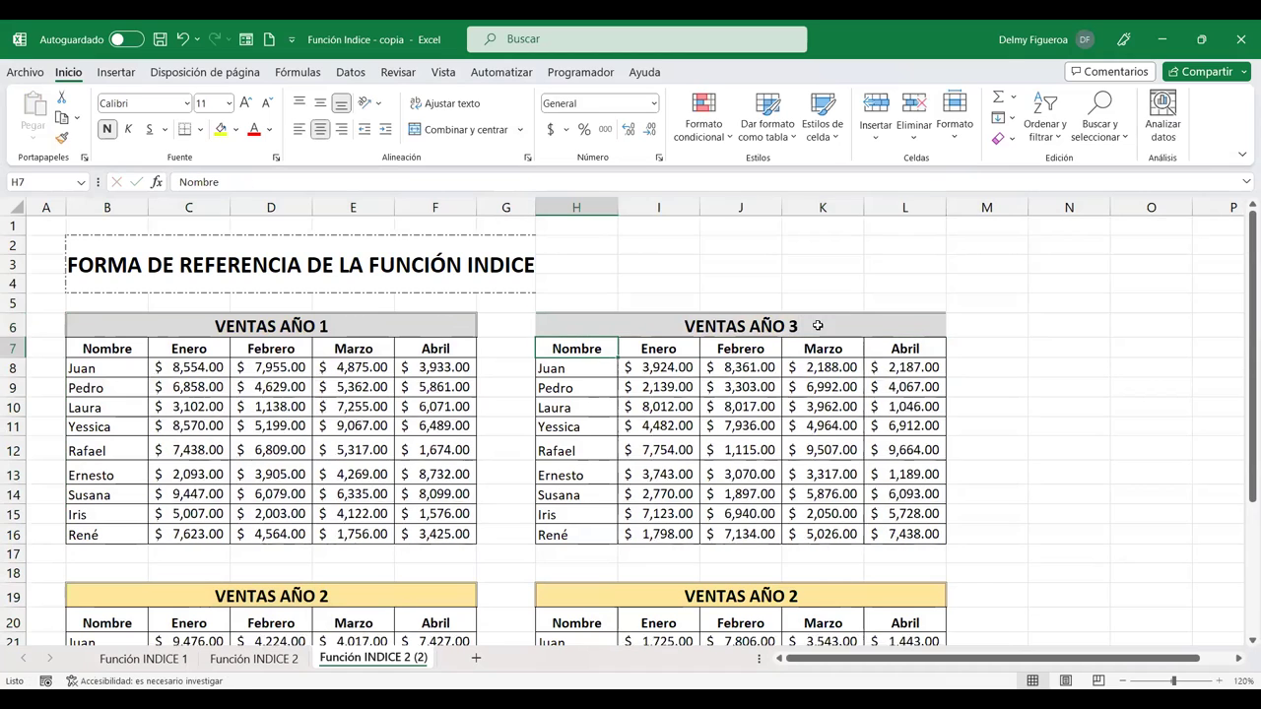
pyautogui.click(769, 595)
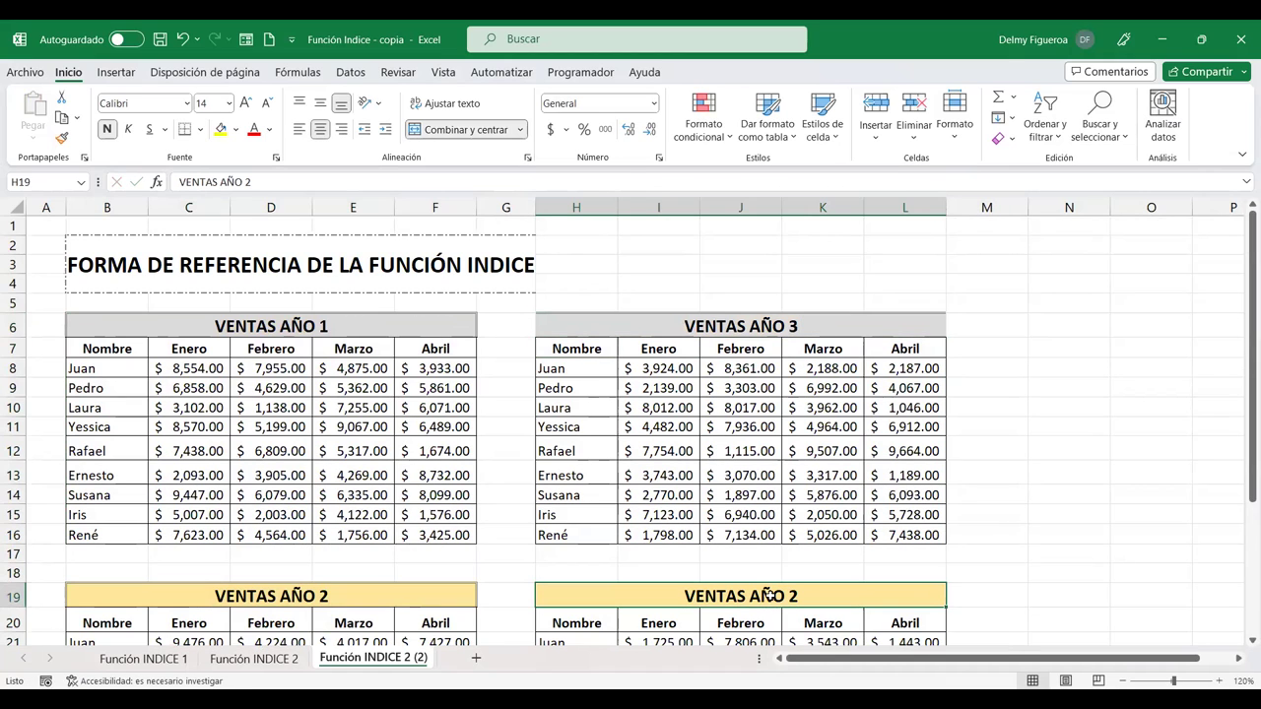
pyautogui.doubleClick(769, 595)
pyautogui.press('BackSpace')
pyautogui.write('4')
pyautogui.press('Return')
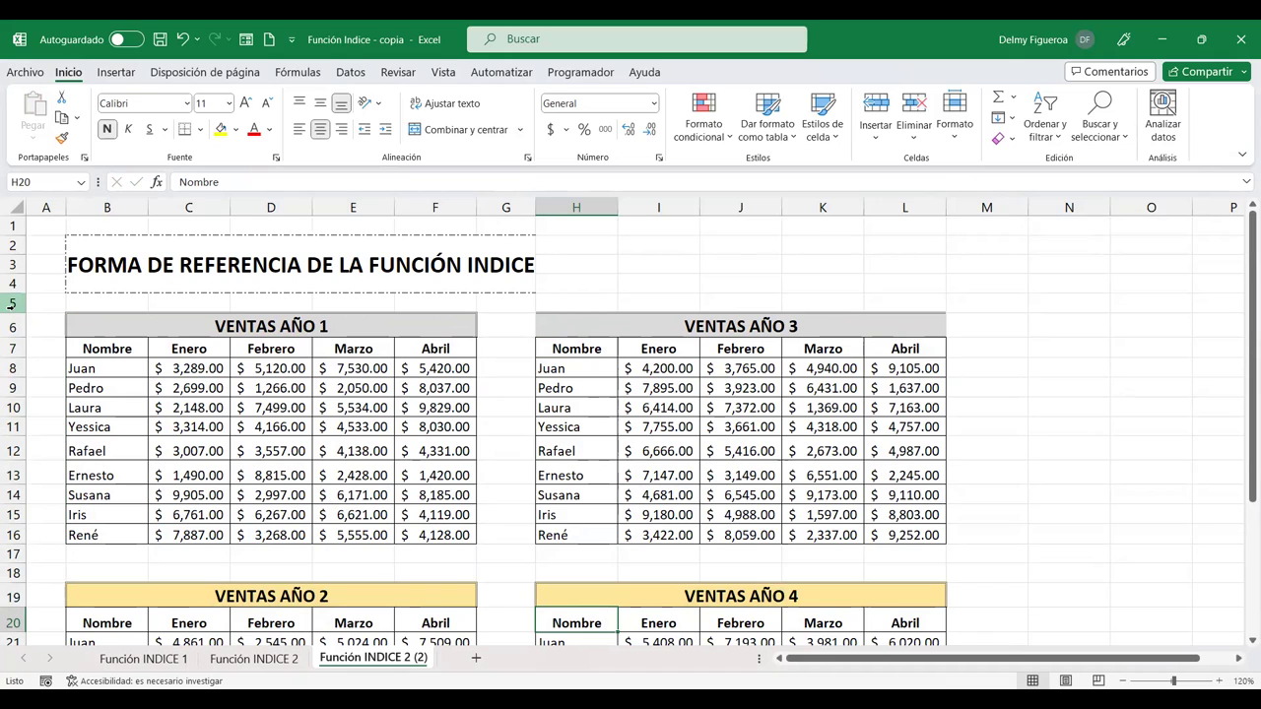
# Insert blank rows at row 5 so the table grid starts at row 9
pyautogui.click(11, 305)
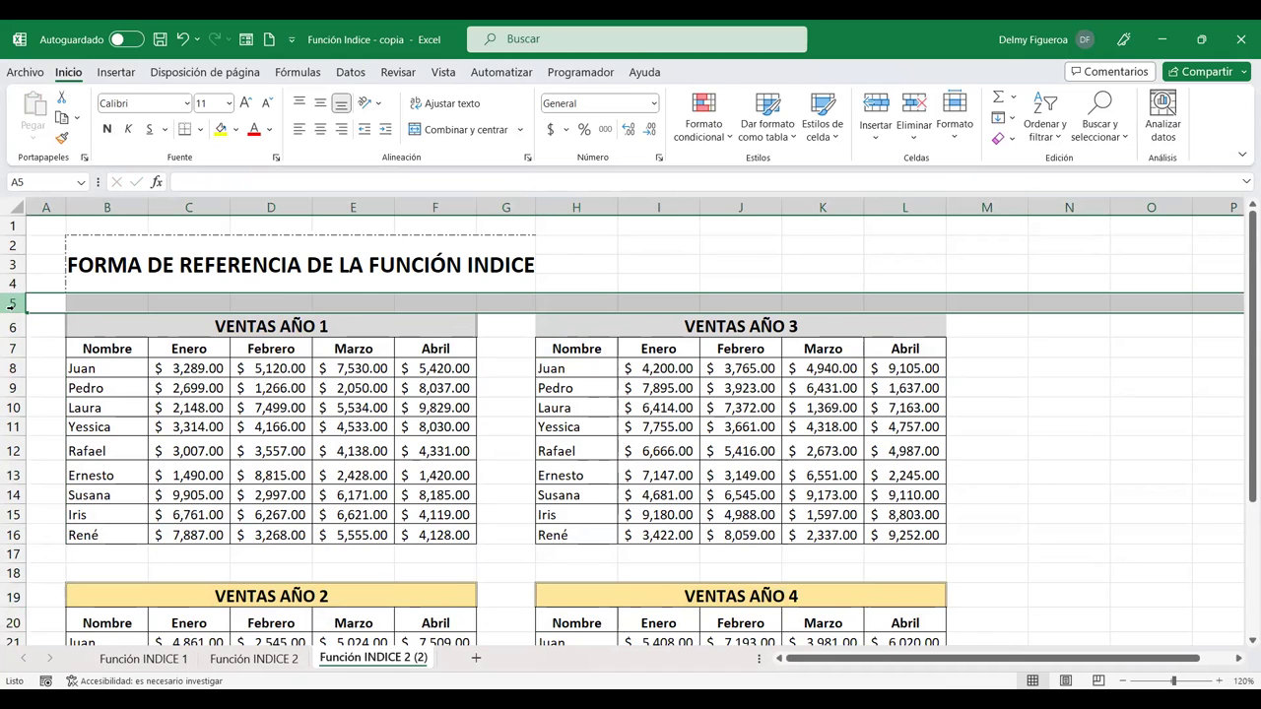
pyautogui.hotkey('ctrl', '+')
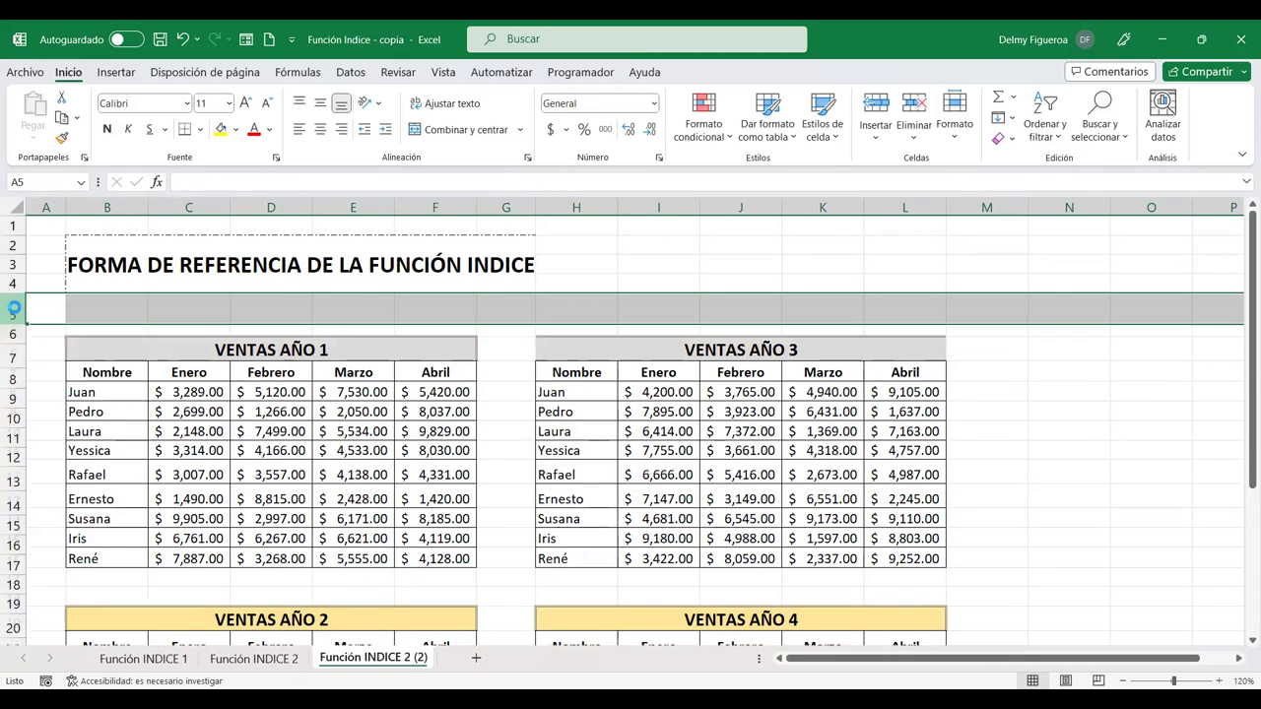
pyautogui.hotkey('ctrl', '+')
pyautogui.hotkey('ctrl', '+')
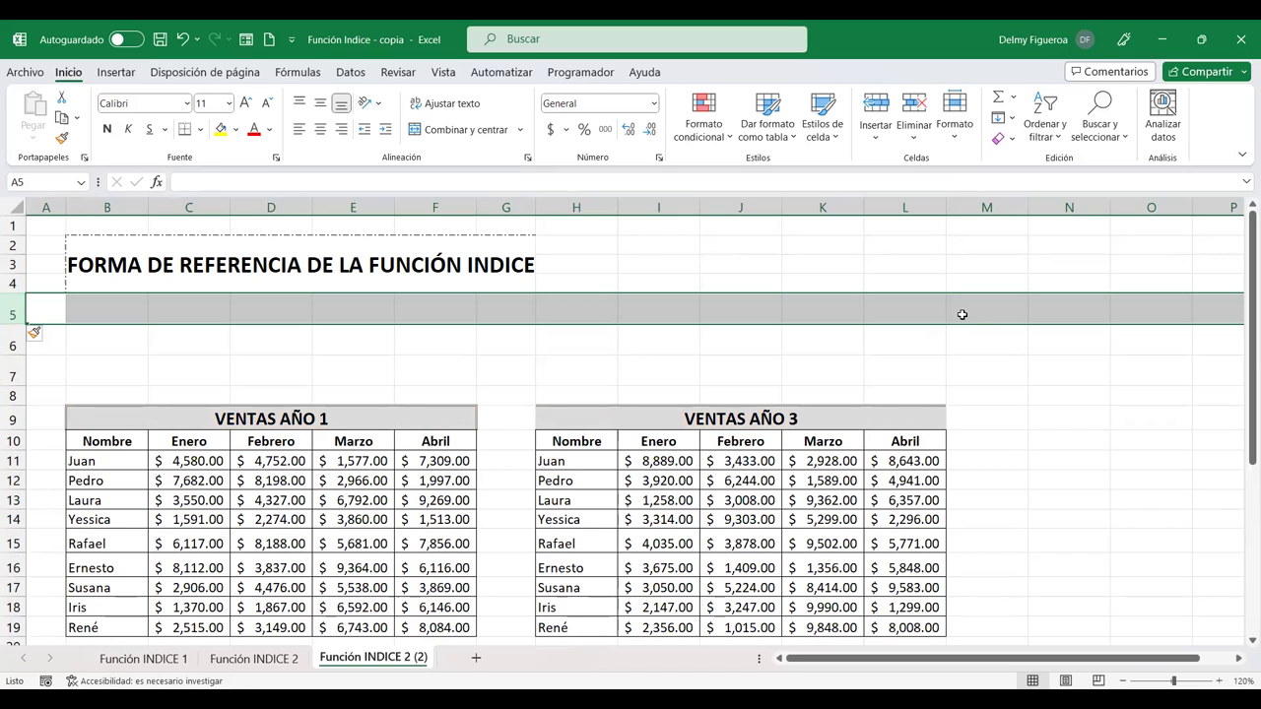
pyautogui.click(958, 313)
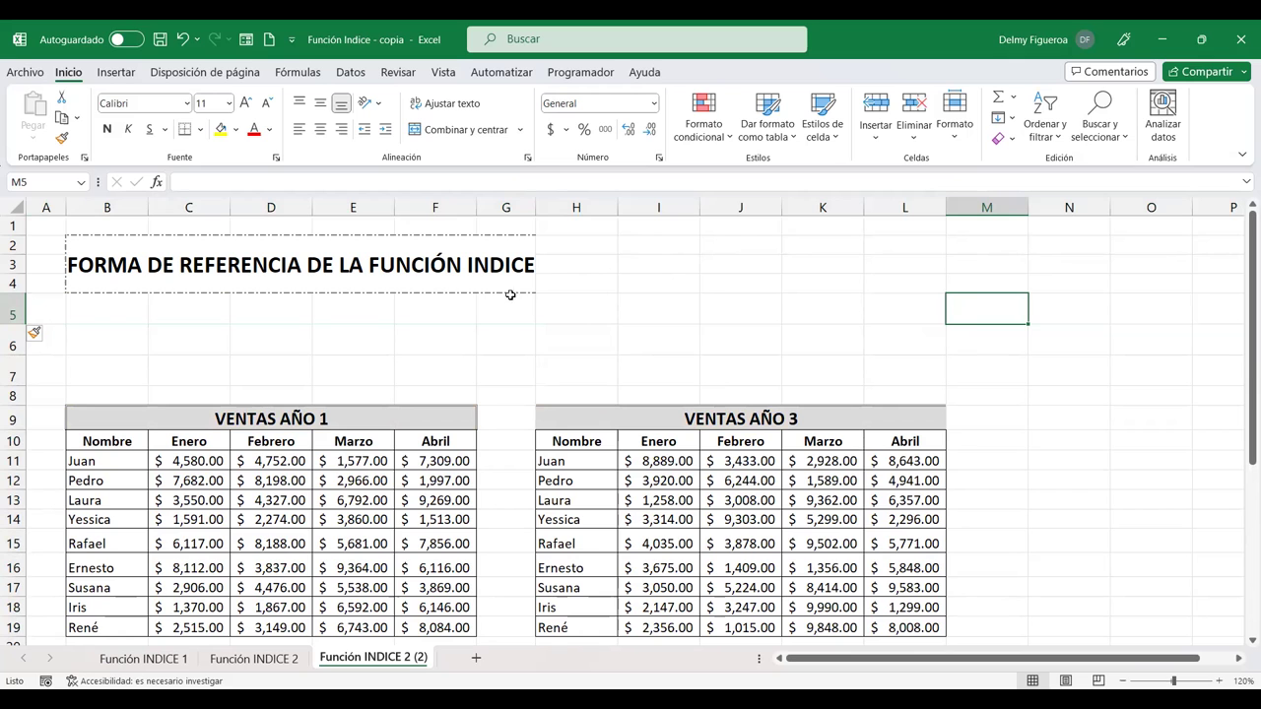
# Scroll down through the four sales tables and back up to review them
pyautogui.scroll(-1, 970, 408)
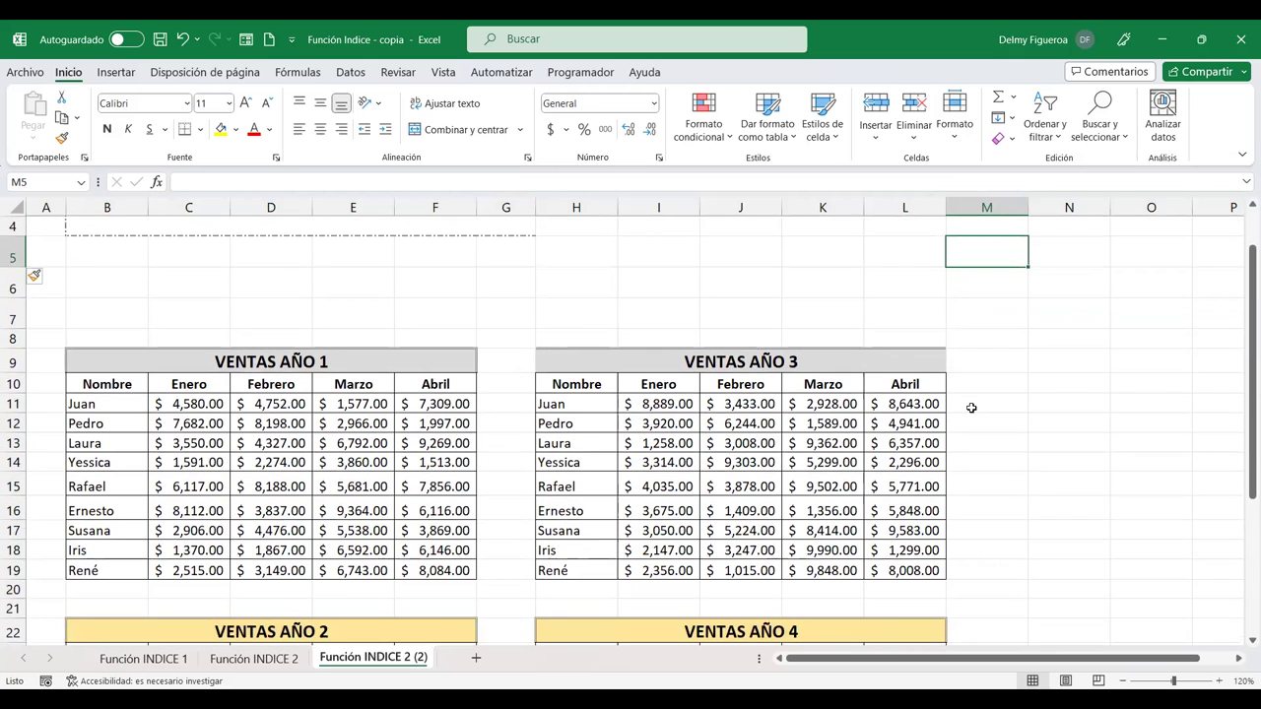
pyautogui.scroll(-1, 971, 406)
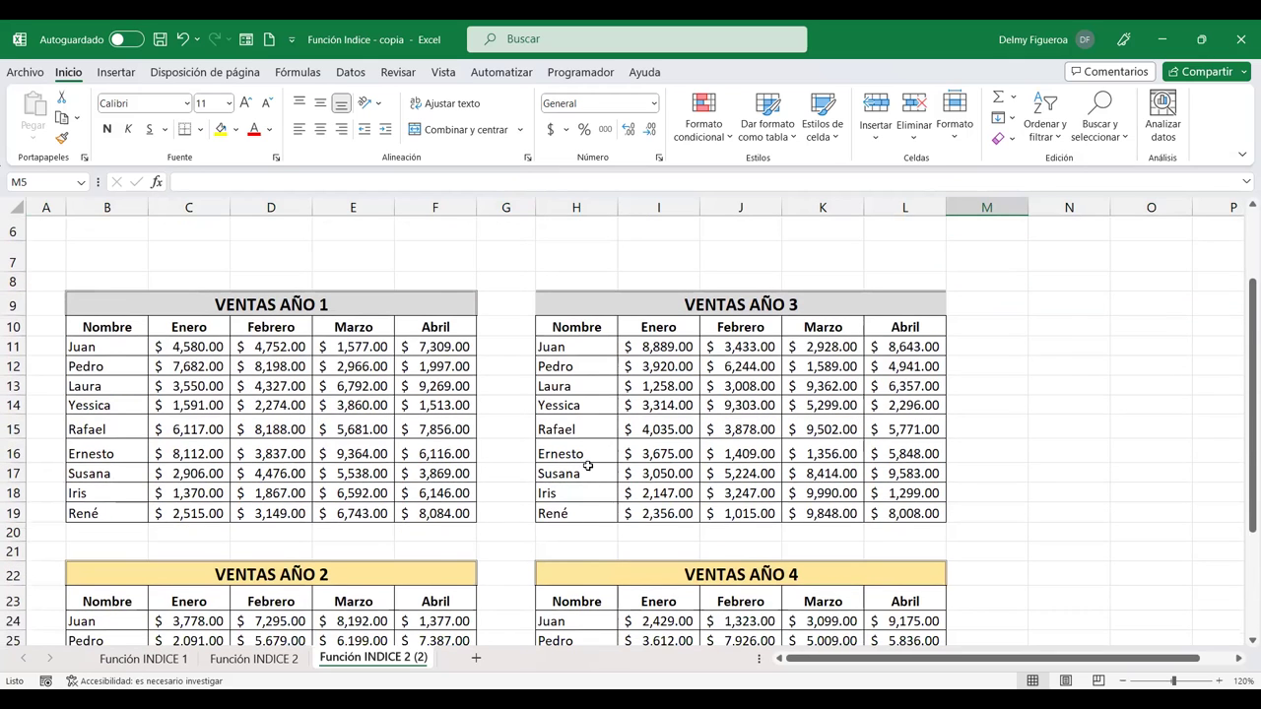
pyautogui.scroll(-1, 589, 466)
pyautogui.scroll(-1, 562, 463)
pyautogui.scroll(-2, 542, 461)
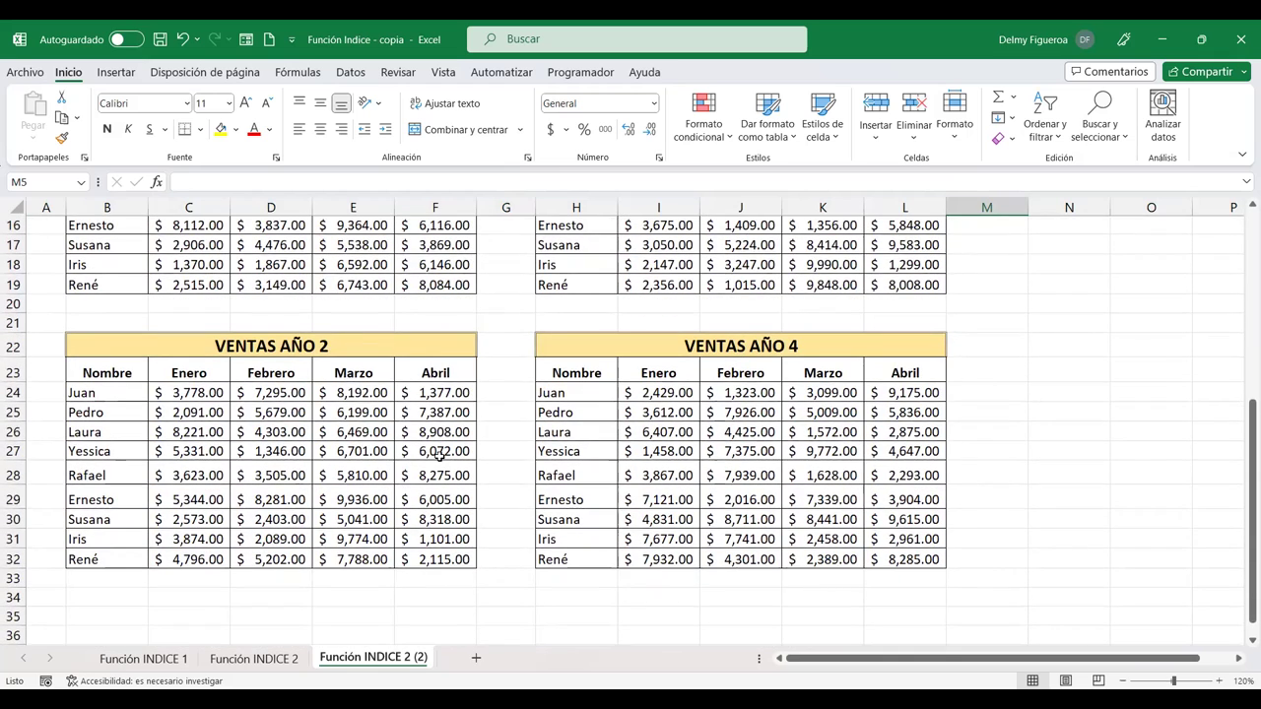
pyautogui.scroll(1, 882, 543)
pyautogui.scroll(2, 882, 544)
pyautogui.scroll(1, 882, 544)
pyautogui.scroll(1, 882, 544)
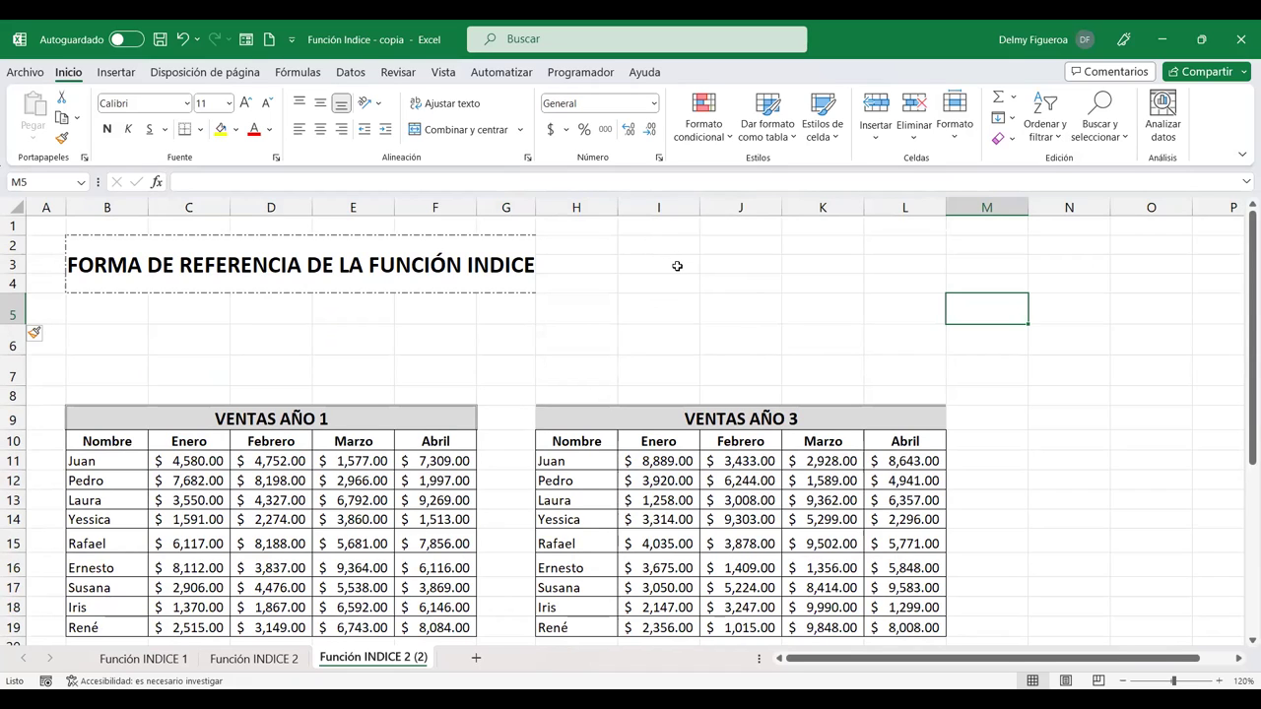
# Look over the Función INDICE sheets, then discard an unfinished INDICE entry started in I2
pyautogui.click(255, 658)
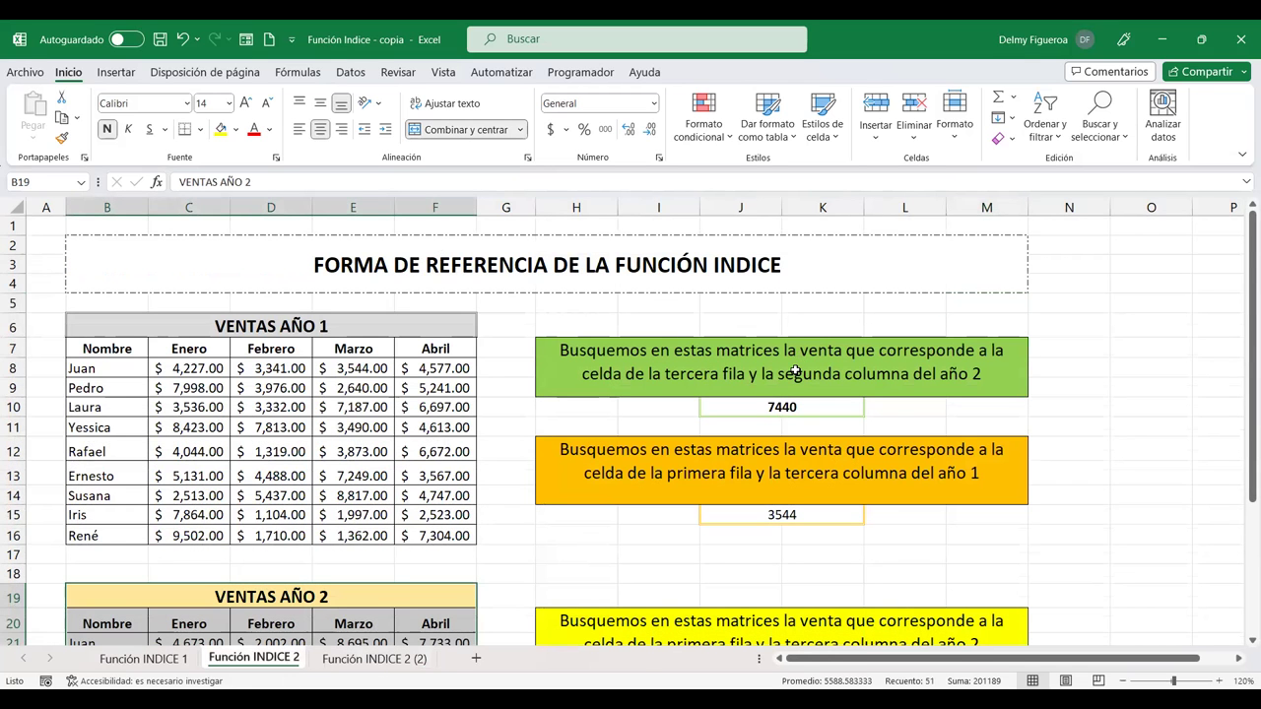
pyautogui.click(795, 370)
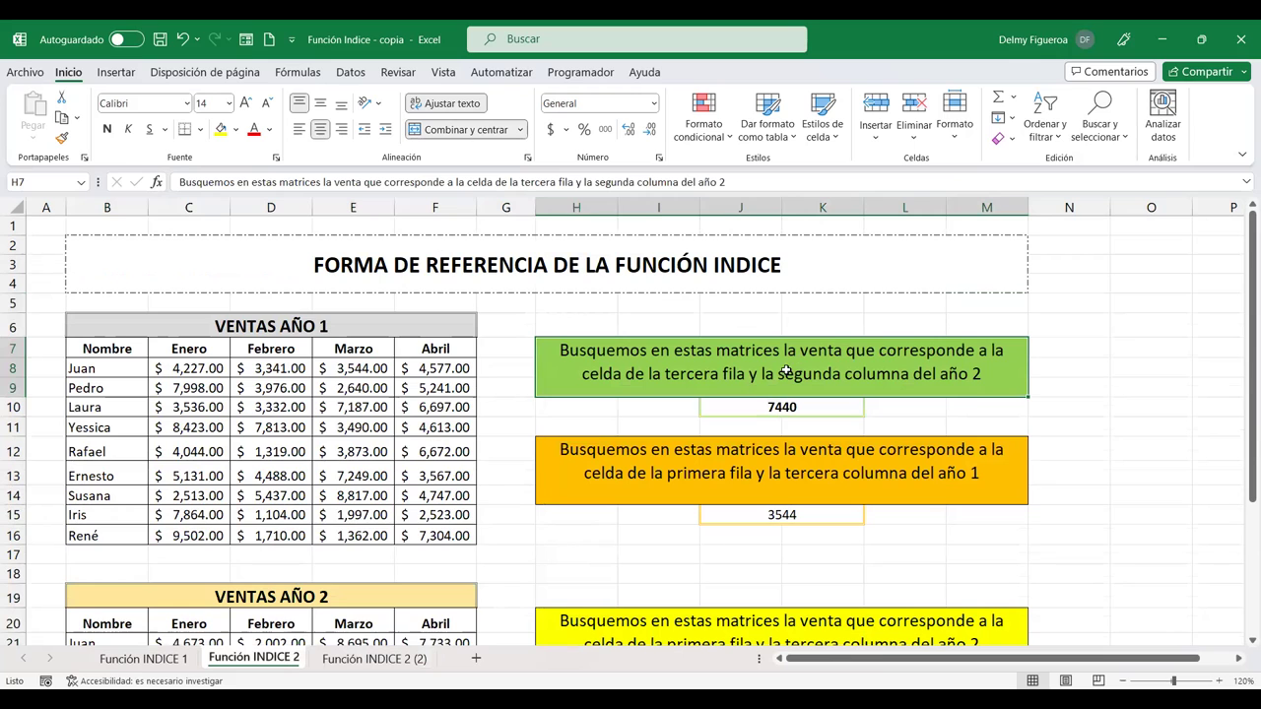
pyautogui.click(372, 660)
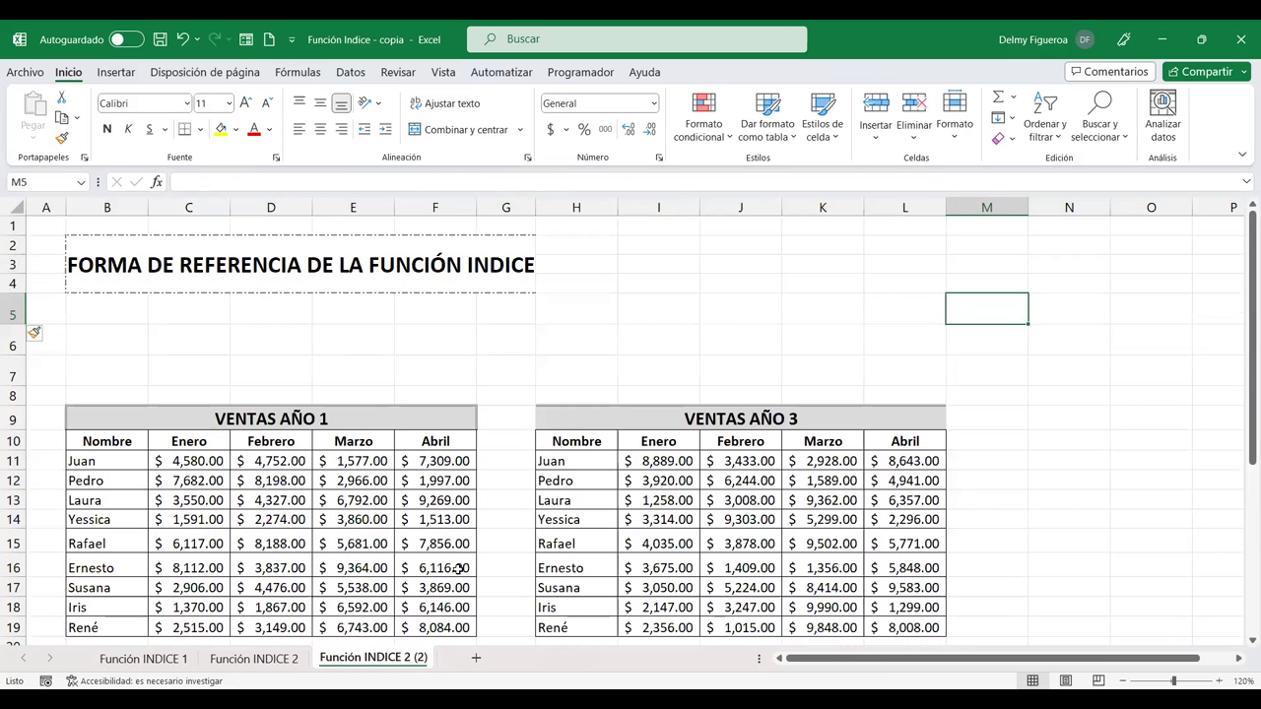
pyautogui.click(674, 247)
pyautogui.doubleClick(674, 246)
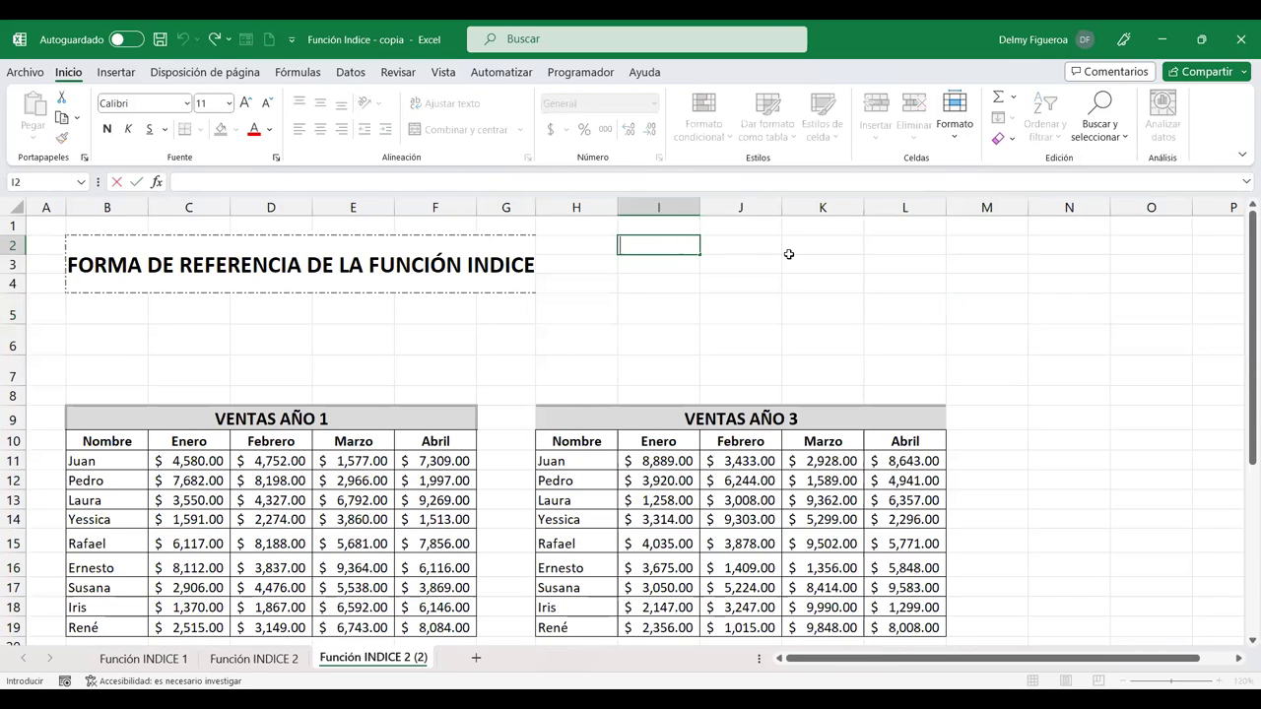
pyautogui.write('+')
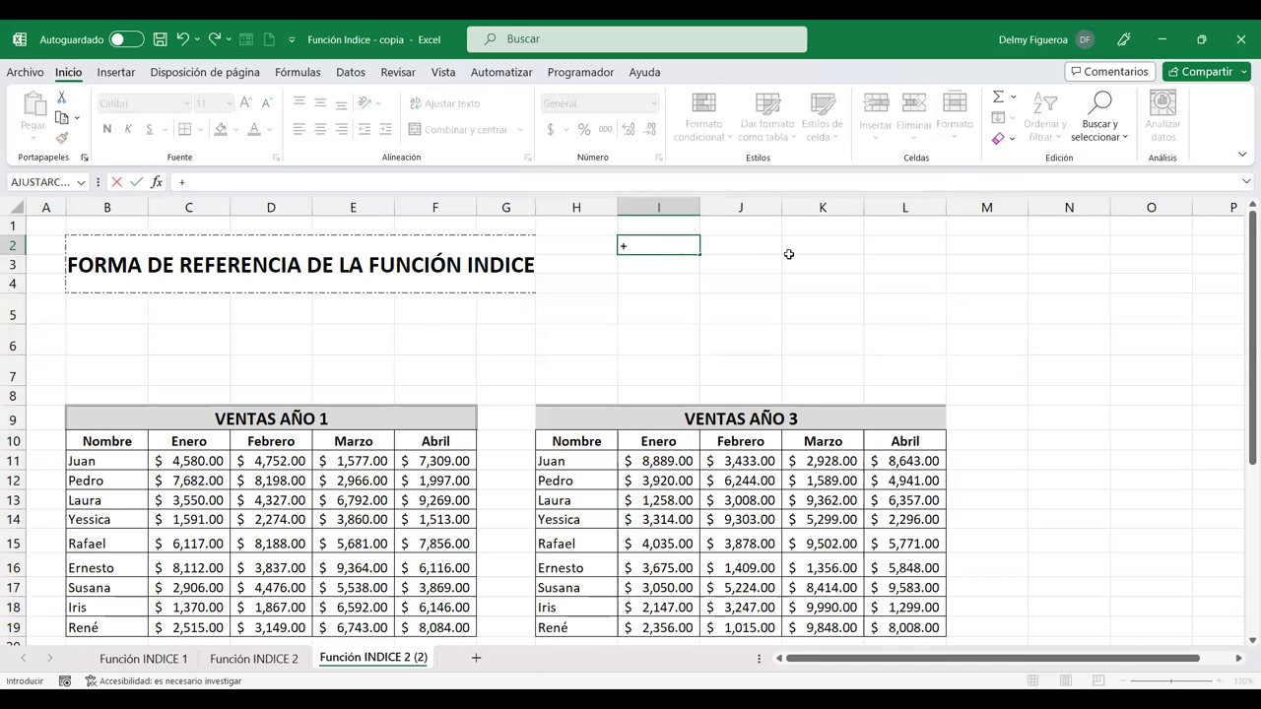
pyautogui.write('indi')
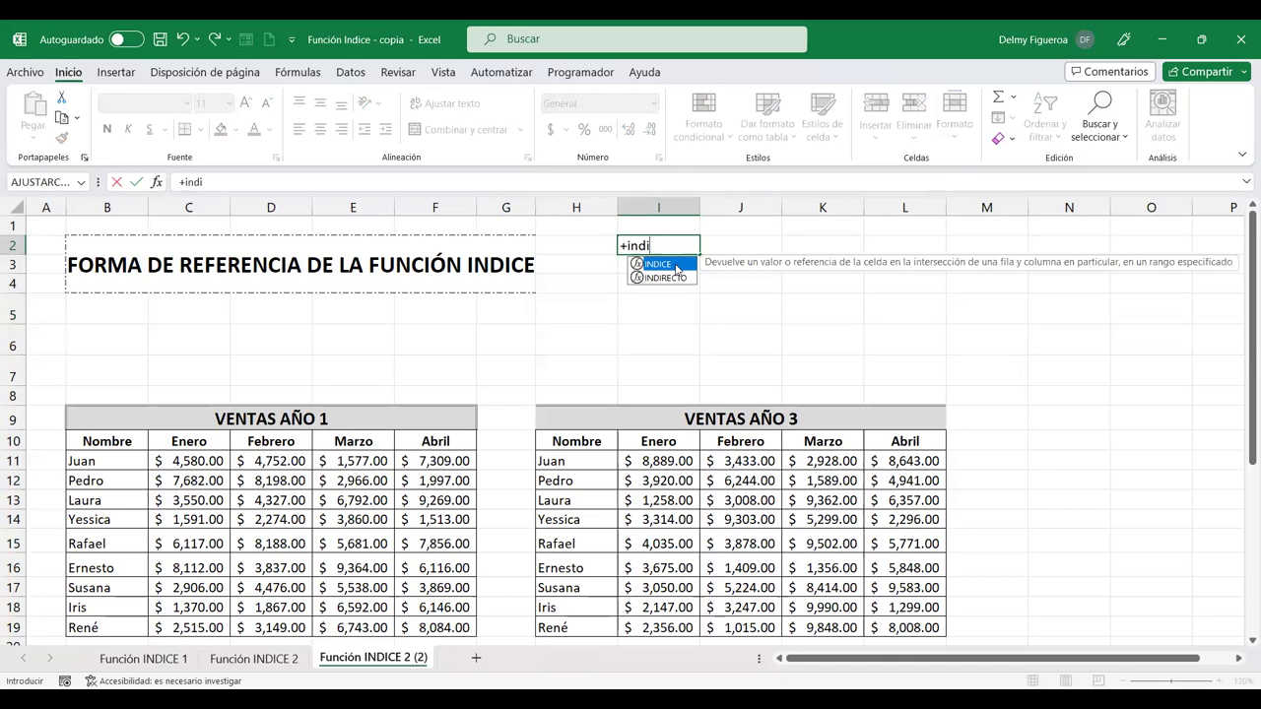
pyautogui.doubleClick(678, 266)
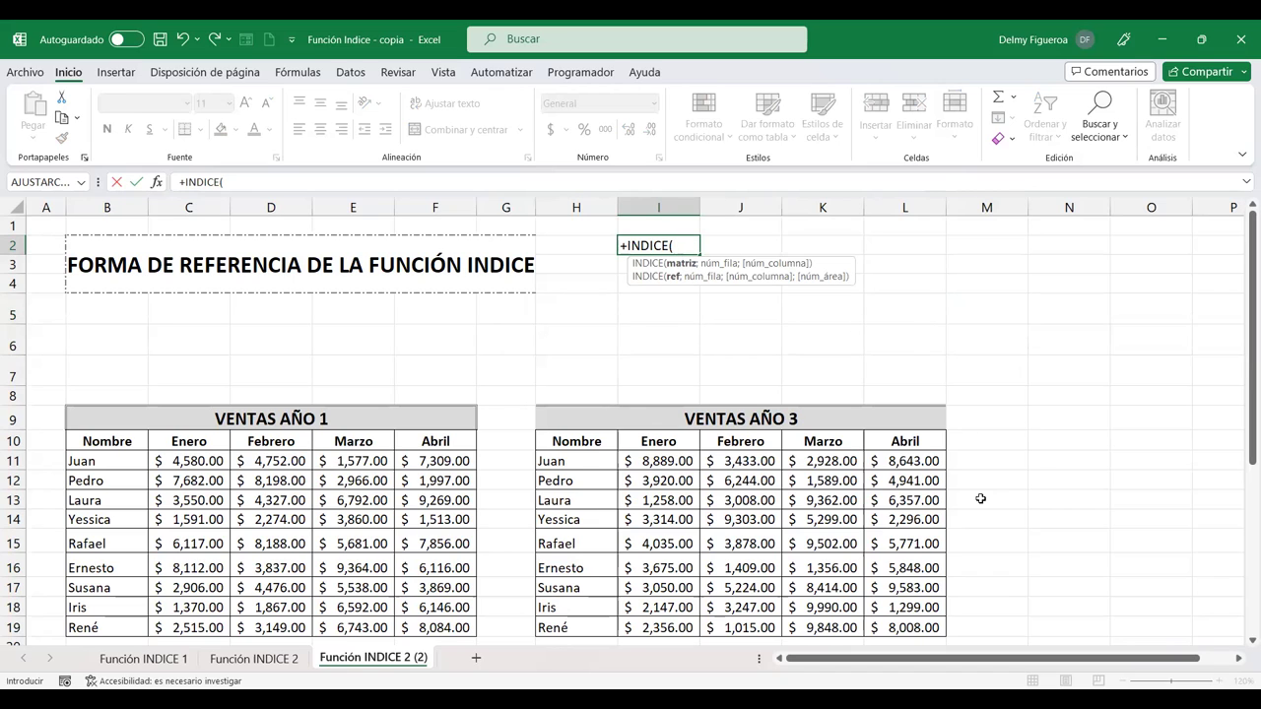
pyautogui.press('Escape')
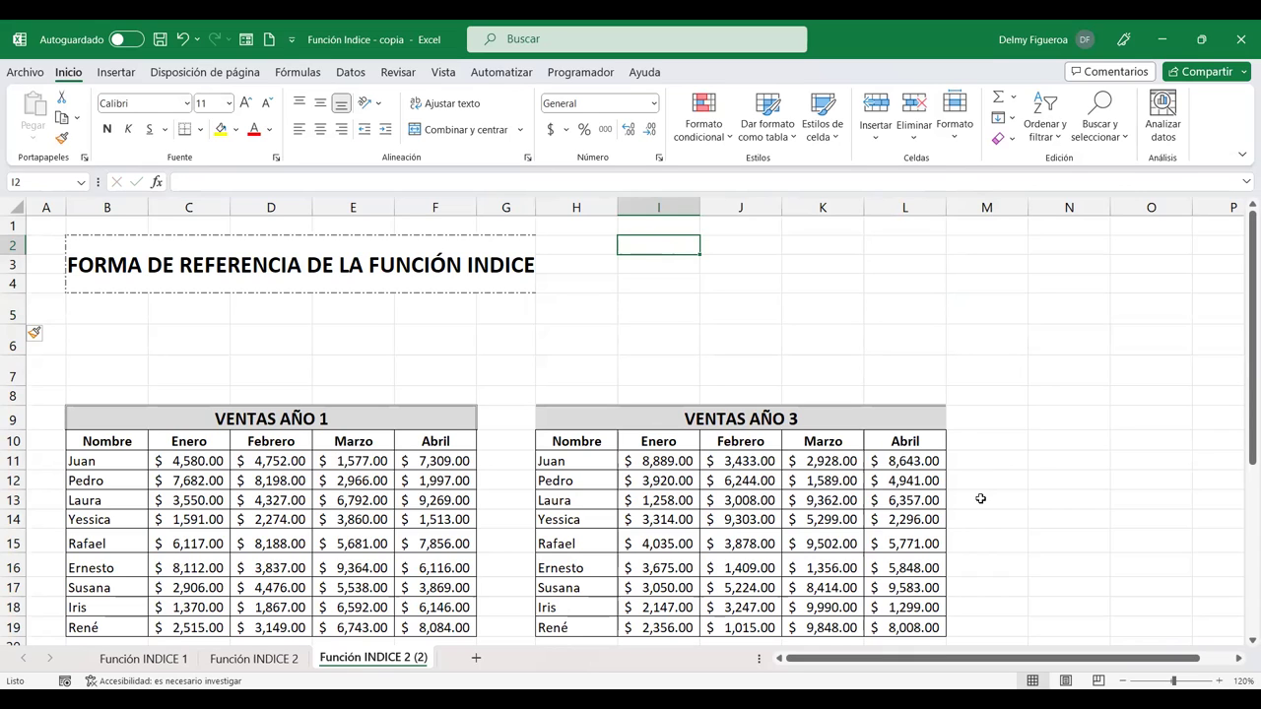
# Label I2 'Número de fila' and I3 'Número de columna', then autofit column I
pyautogui.write('N')
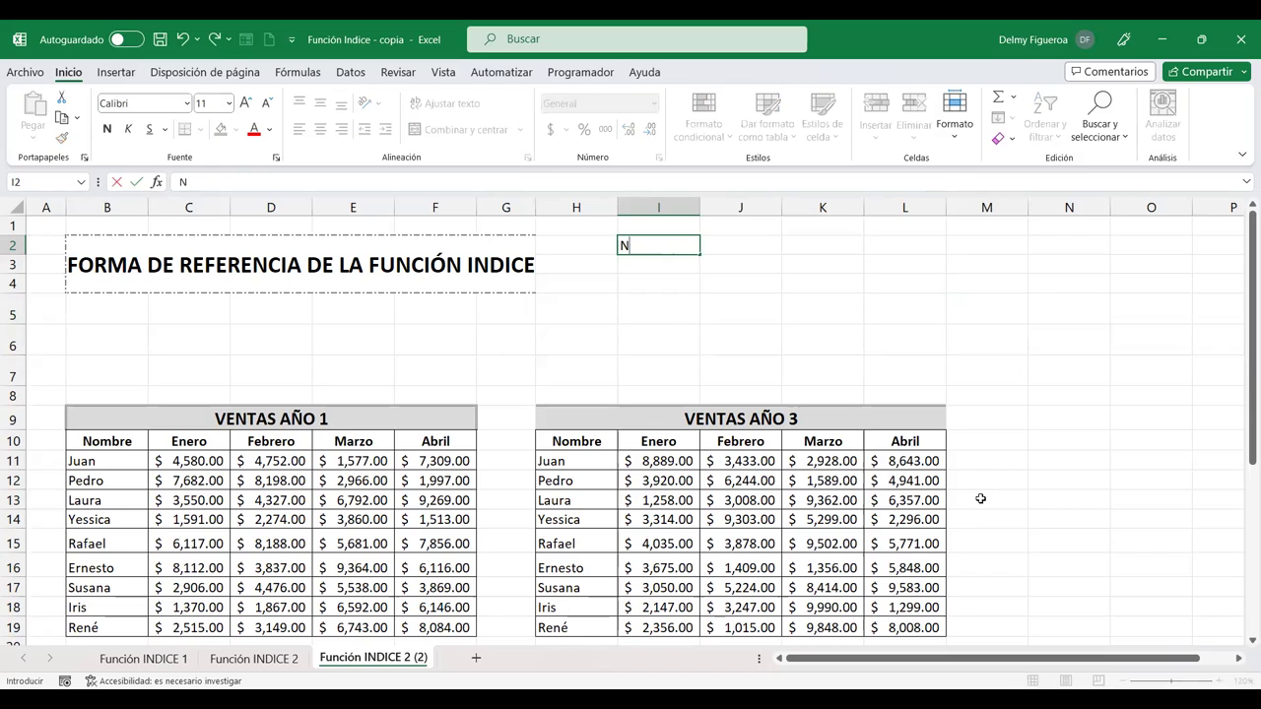
pyautogui.write('úmer')
pyautogui.write('o de fila')
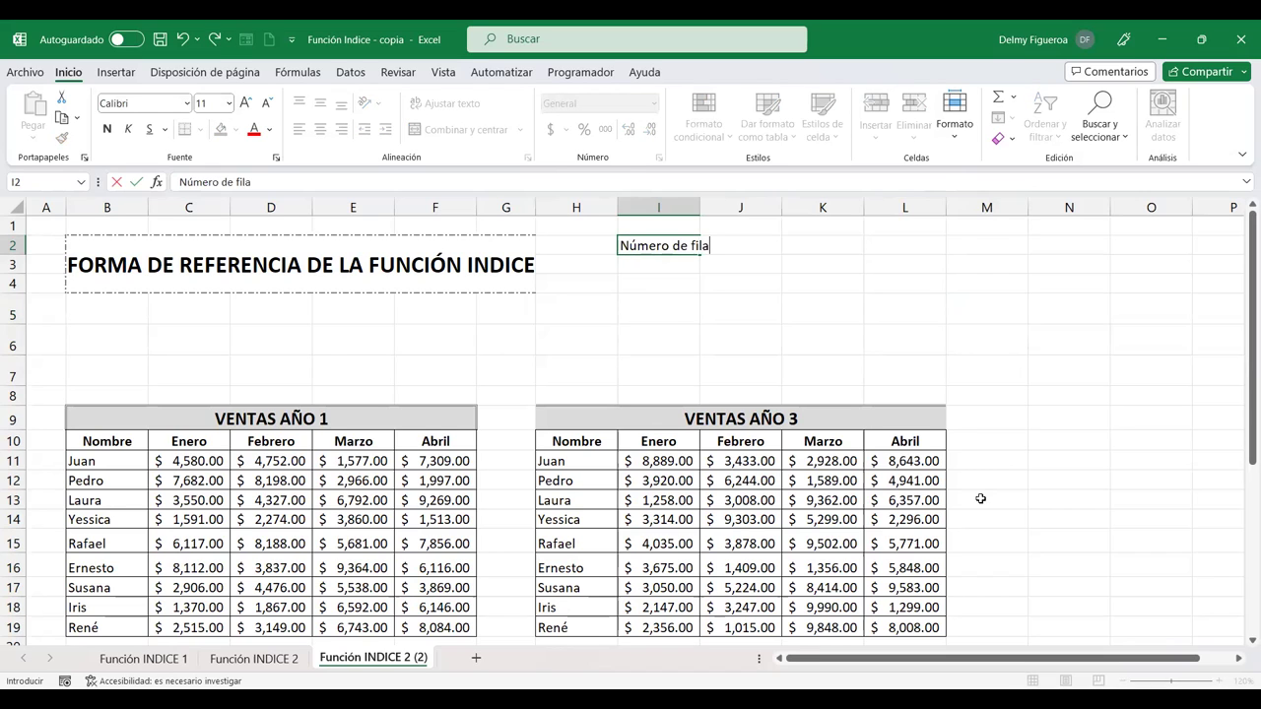
pyautogui.press('Return')
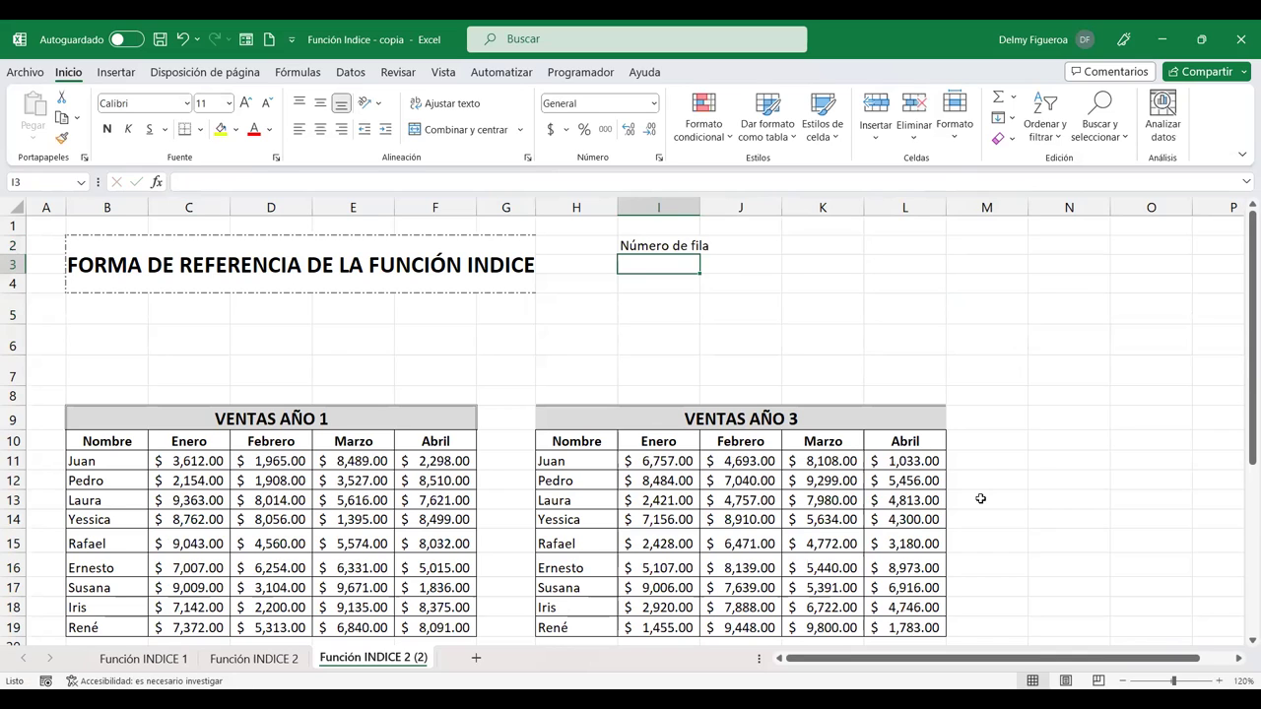
pyautogui.write('Número de co')
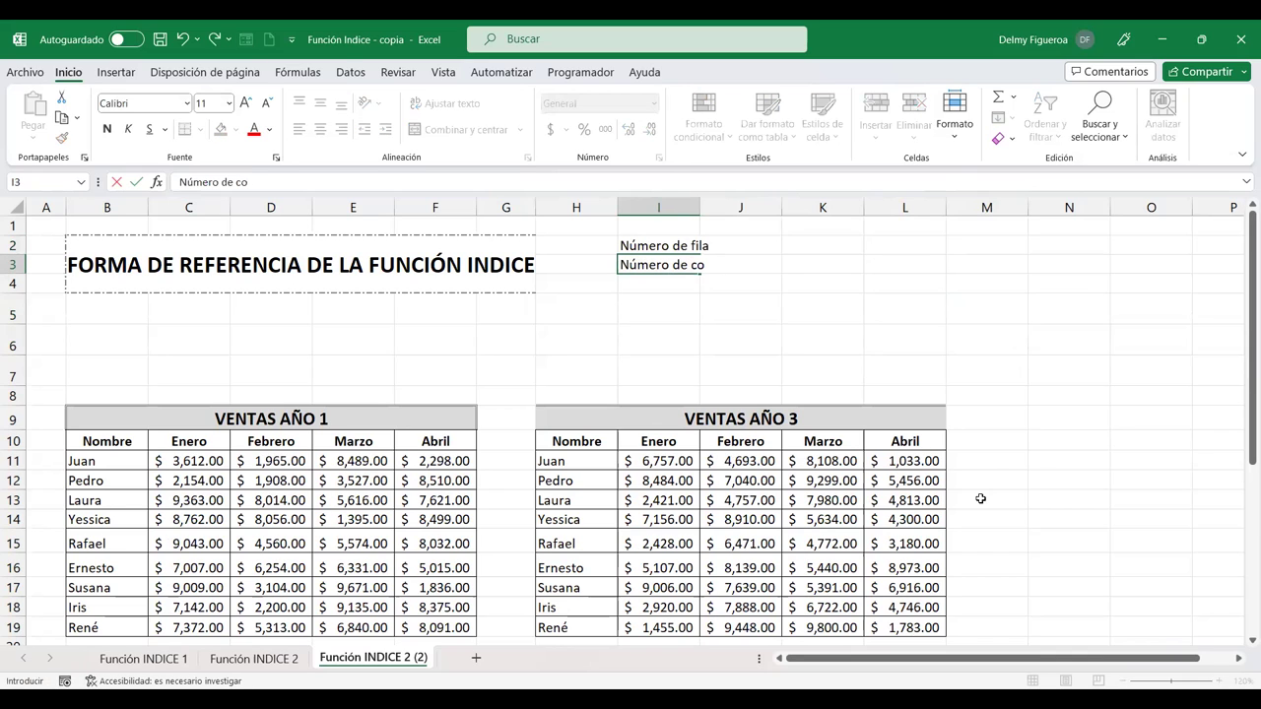
pyautogui.write('lum')
pyautogui.press('Return')
pyautogui.doubleClick(702, 206)
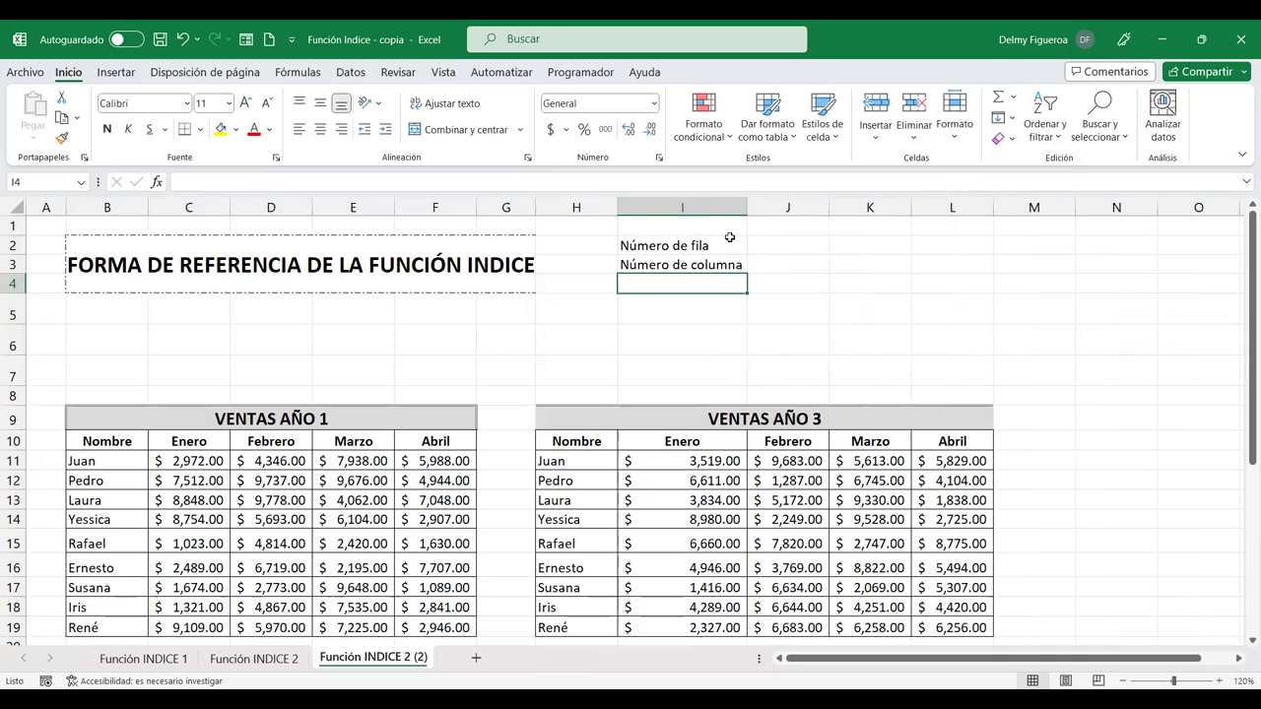
# Give input cells J2:J3 a yellow fill, all borders and a thick outer border
pyautogui.moveTo(814, 242); pyautogui.dragTo(810, 261)
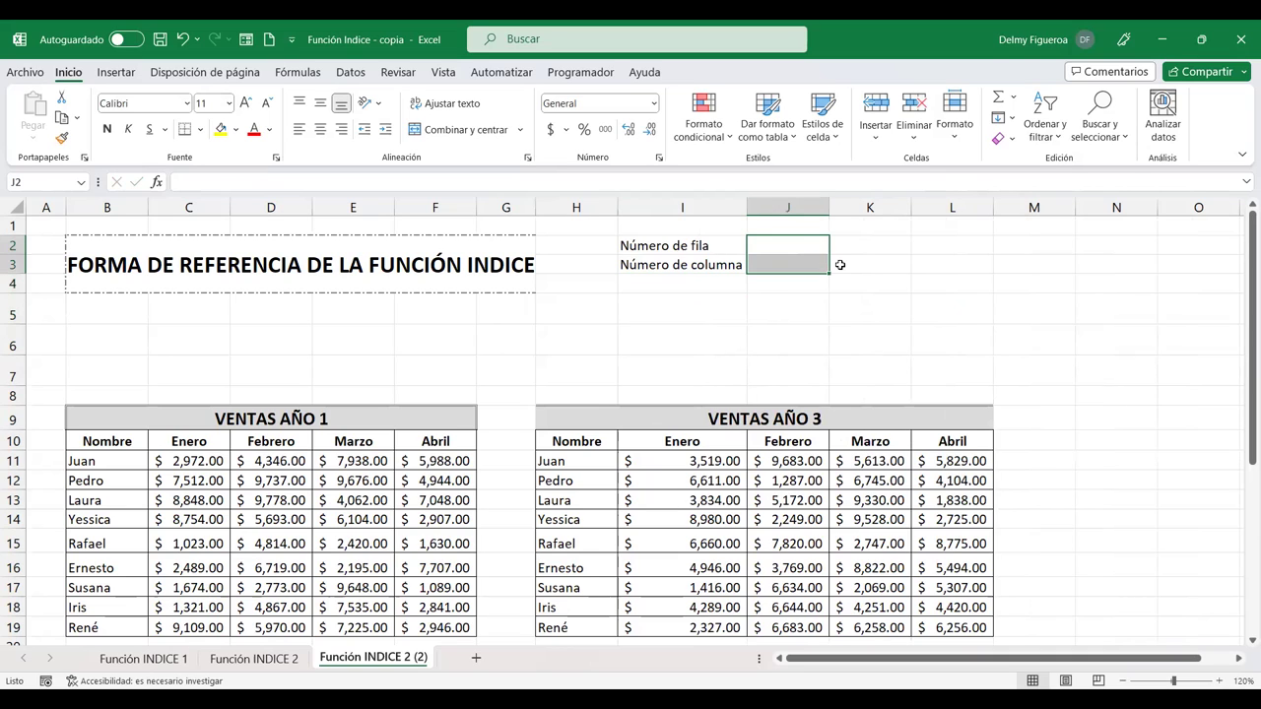
pyautogui.click(220, 129)
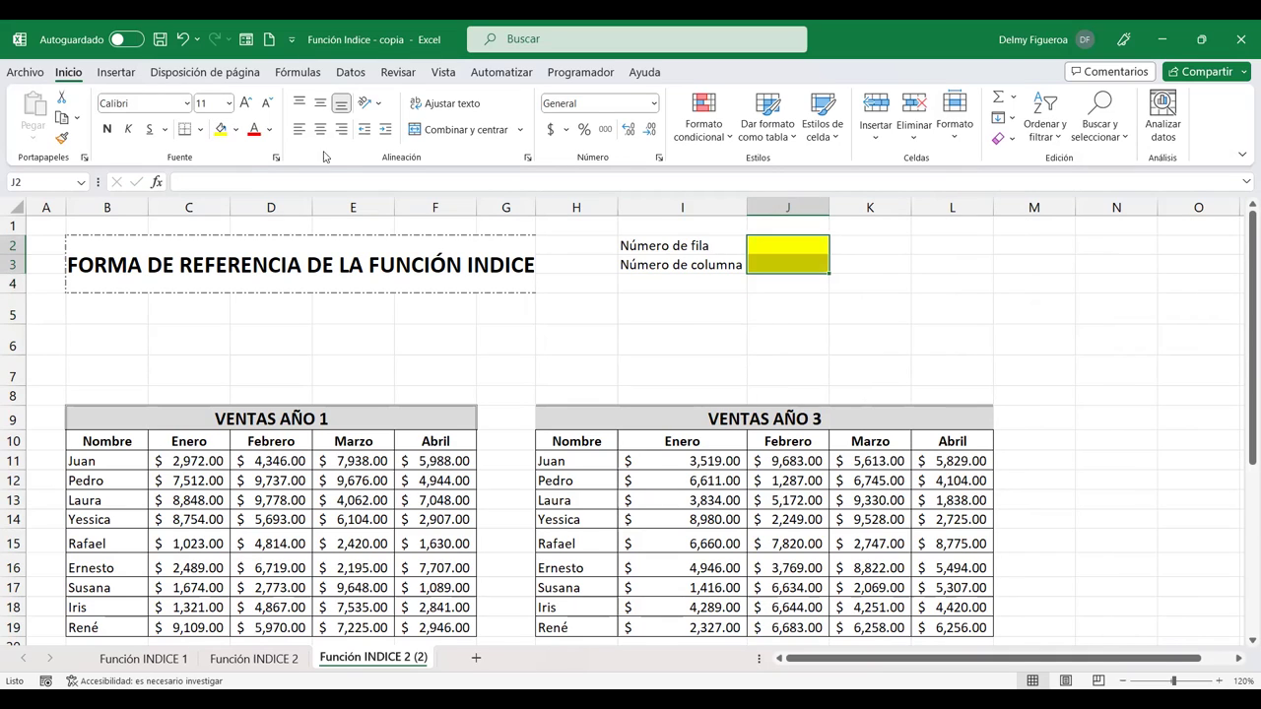
pyautogui.click(200, 129)
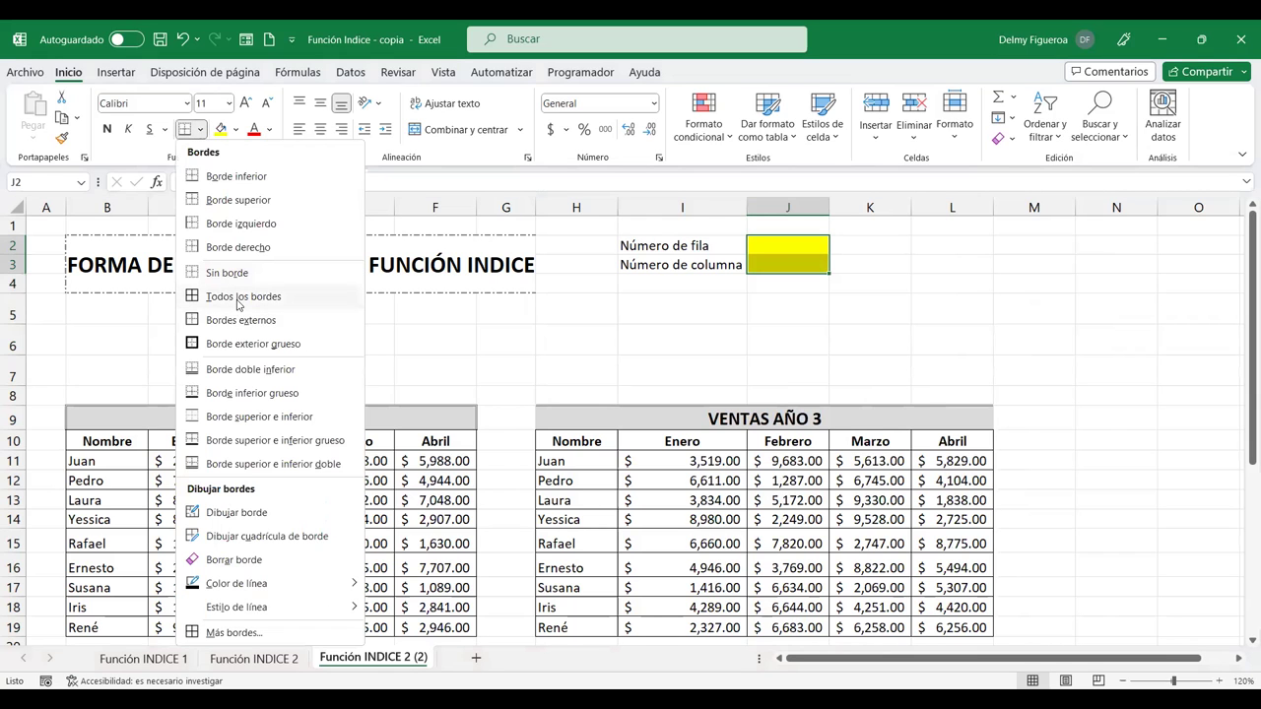
pyautogui.click(233, 295)
pyautogui.click(200, 129)
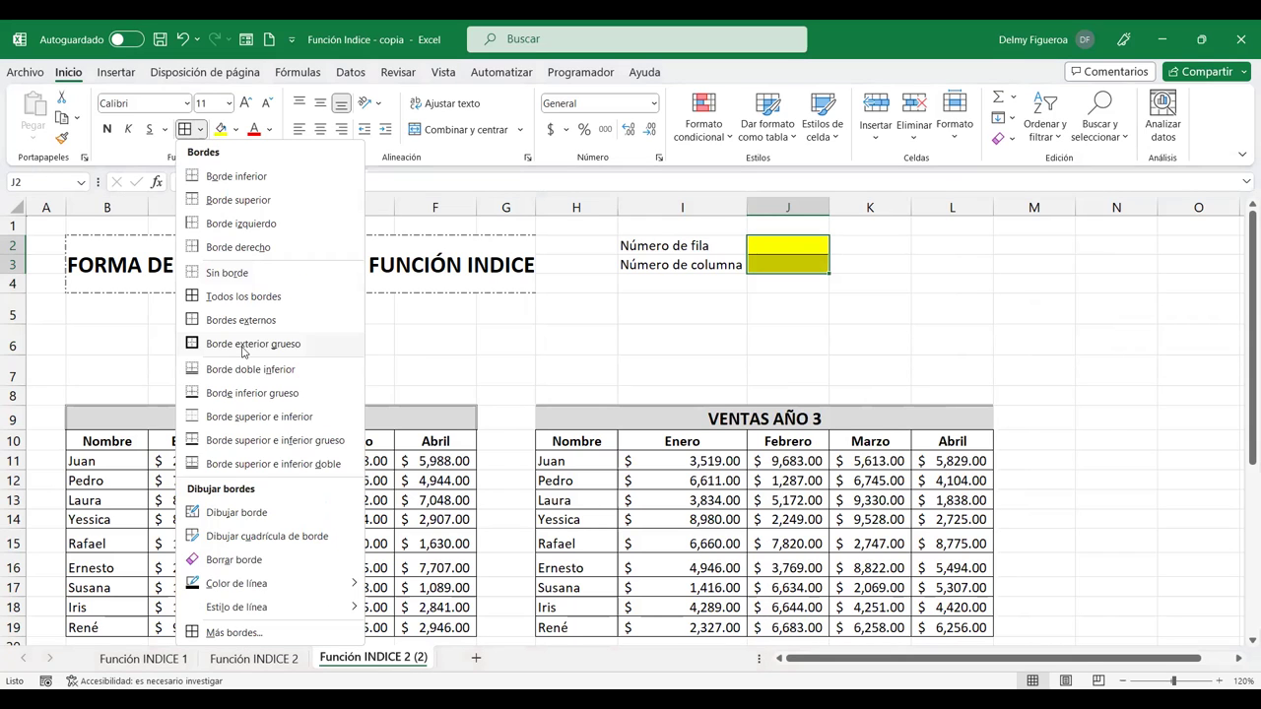
pyautogui.click(936, 252)
pyautogui.click(783, 247)
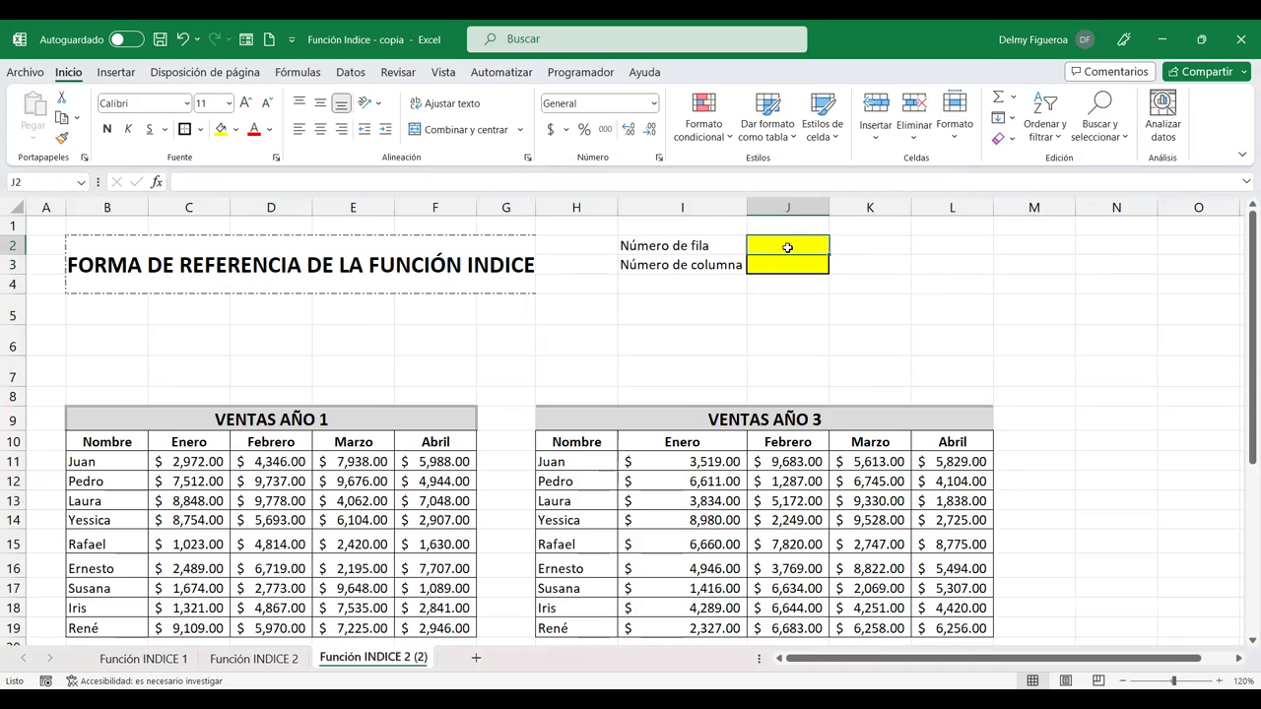
# Check the size of VENTAS AÑO 1: its nine names and month columns
pyautogui.scroll(-3, 801, 254)
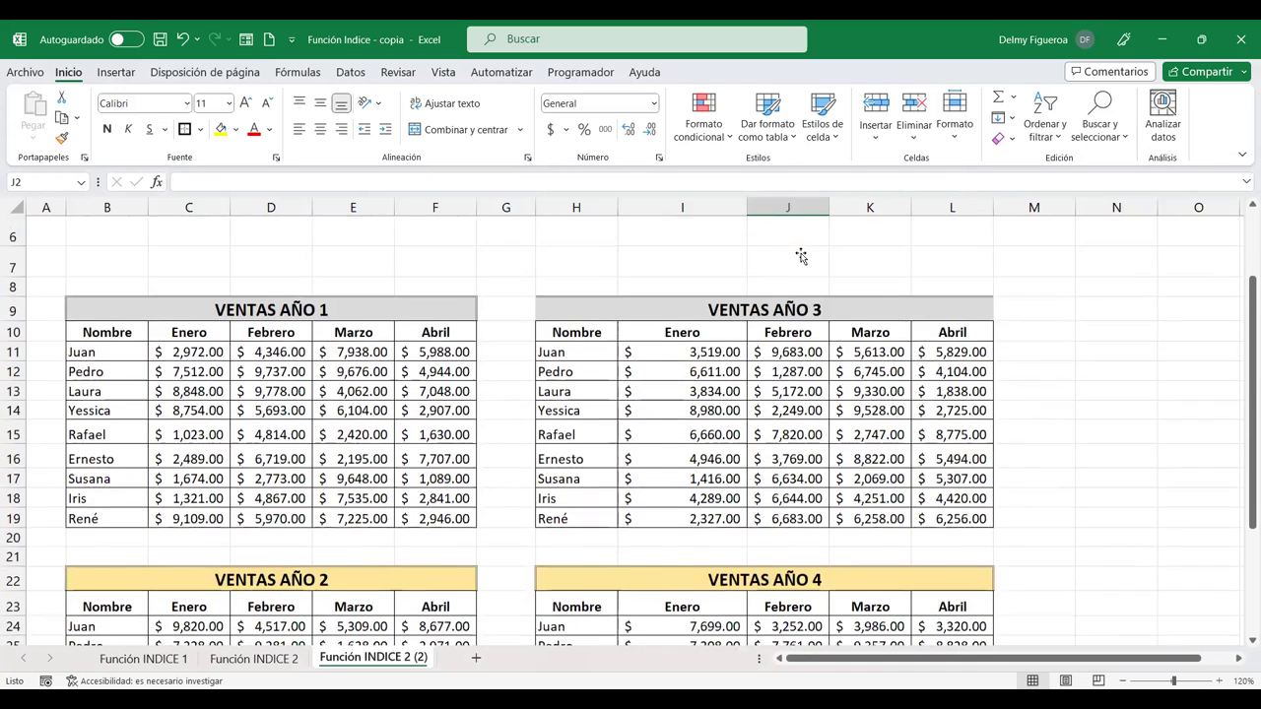
pyautogui.scroll(-1, 794, 332)
pyautogui.scroll(-1, 435, 490)
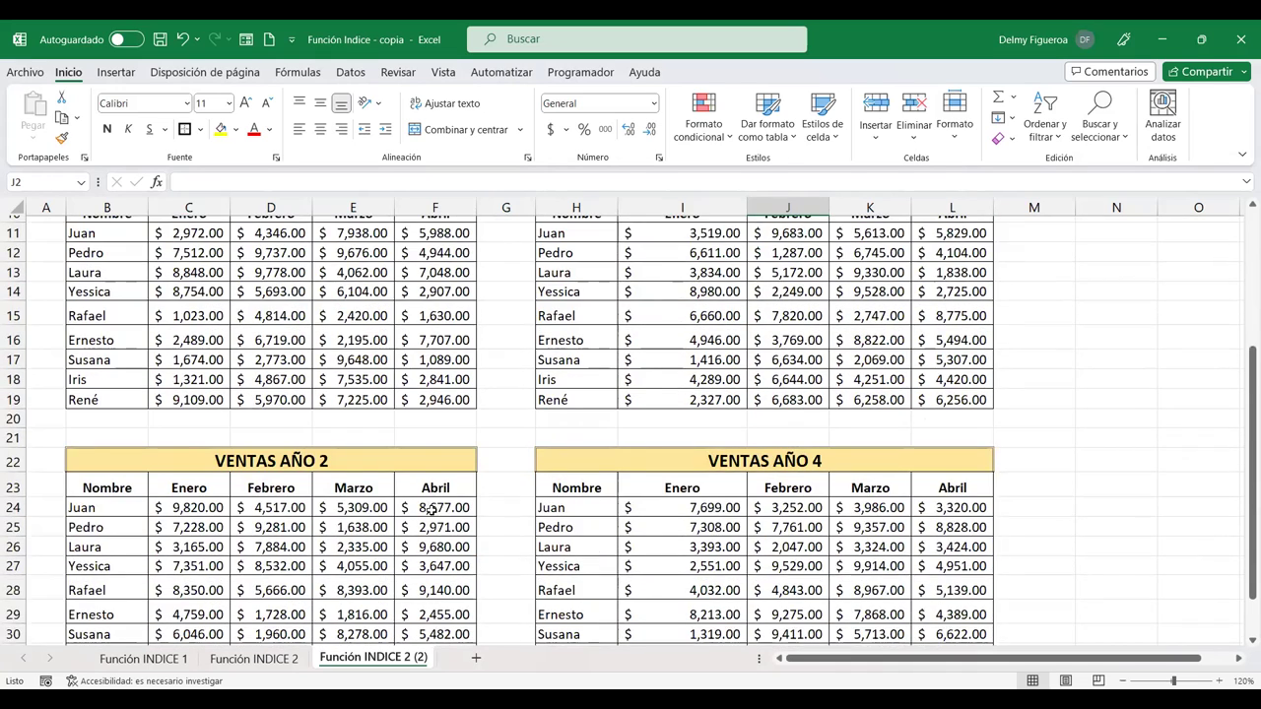
pyautogui.scroll(-2, 435, 493)
pyautogui.scroll(3, 433, 505)
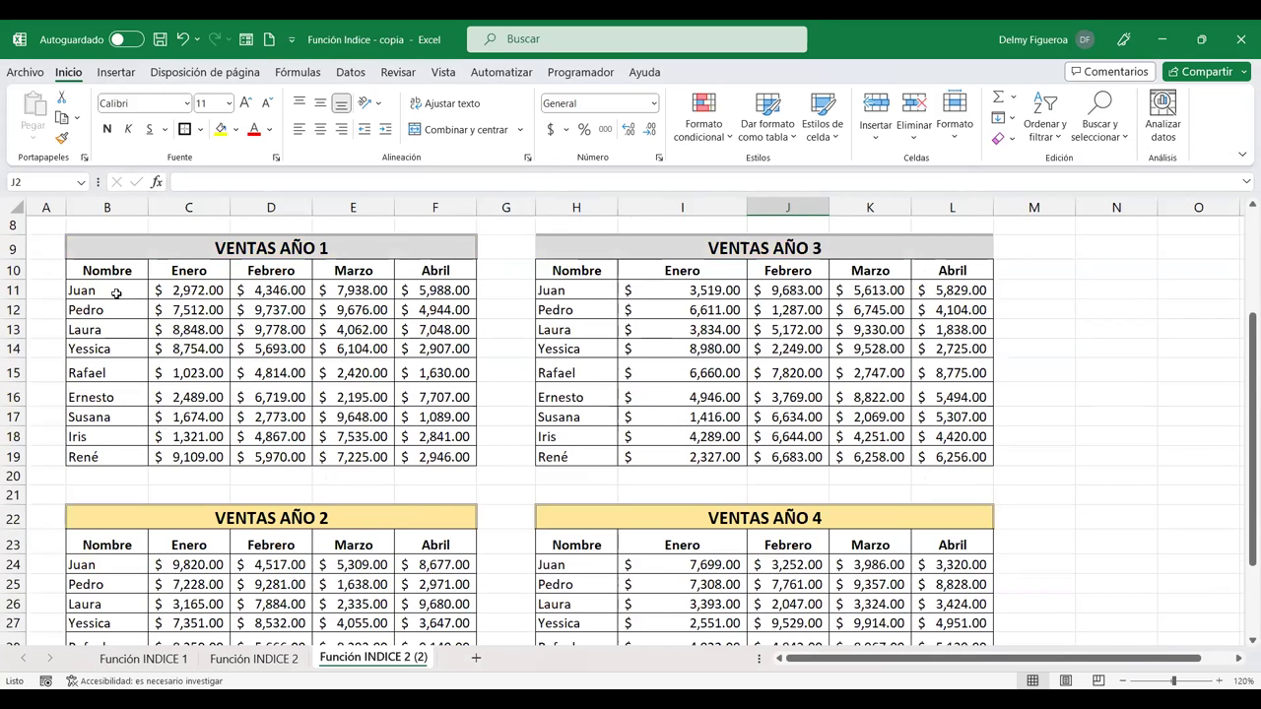
pyautogui.moveTo(117, 293); pyautogui.dragTo(126, 454)
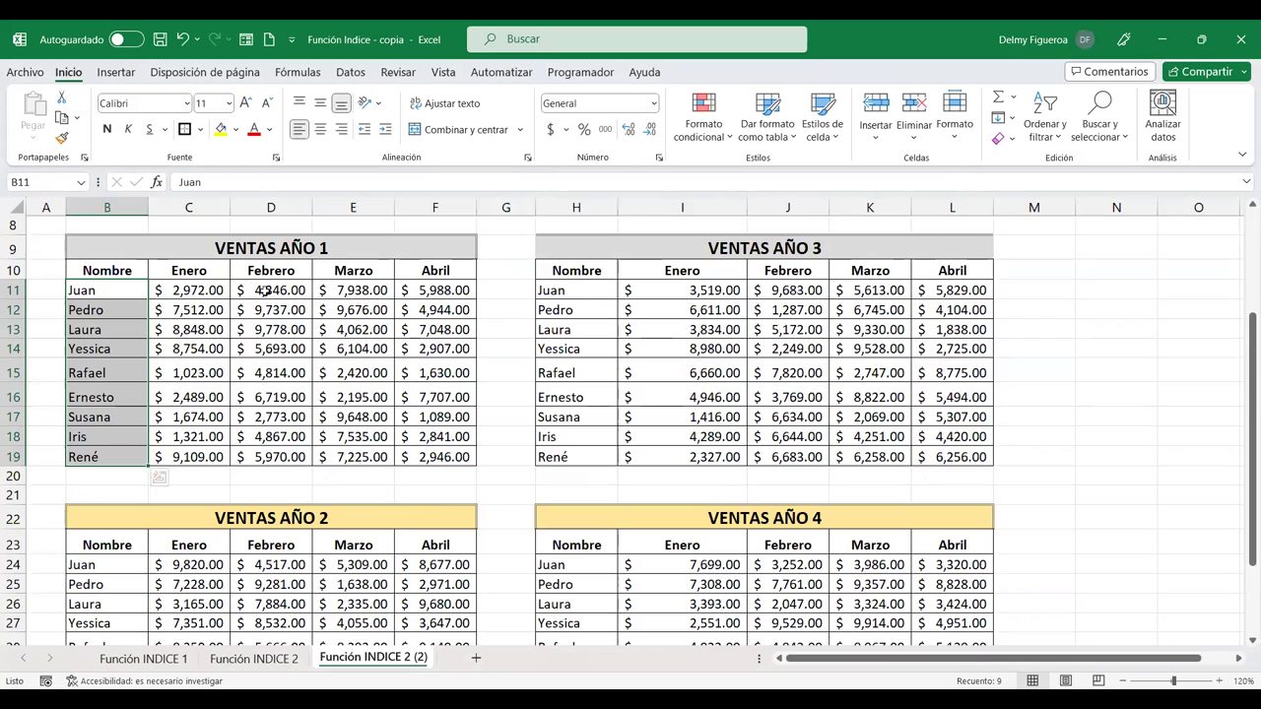
pyautogui.moveTo(192, 290)
pyautogui.mouseDown()
pyautogui.moveTo(427, 300)
pyautogui.moveTo(434, 311)
pyautogui.mouseUp()
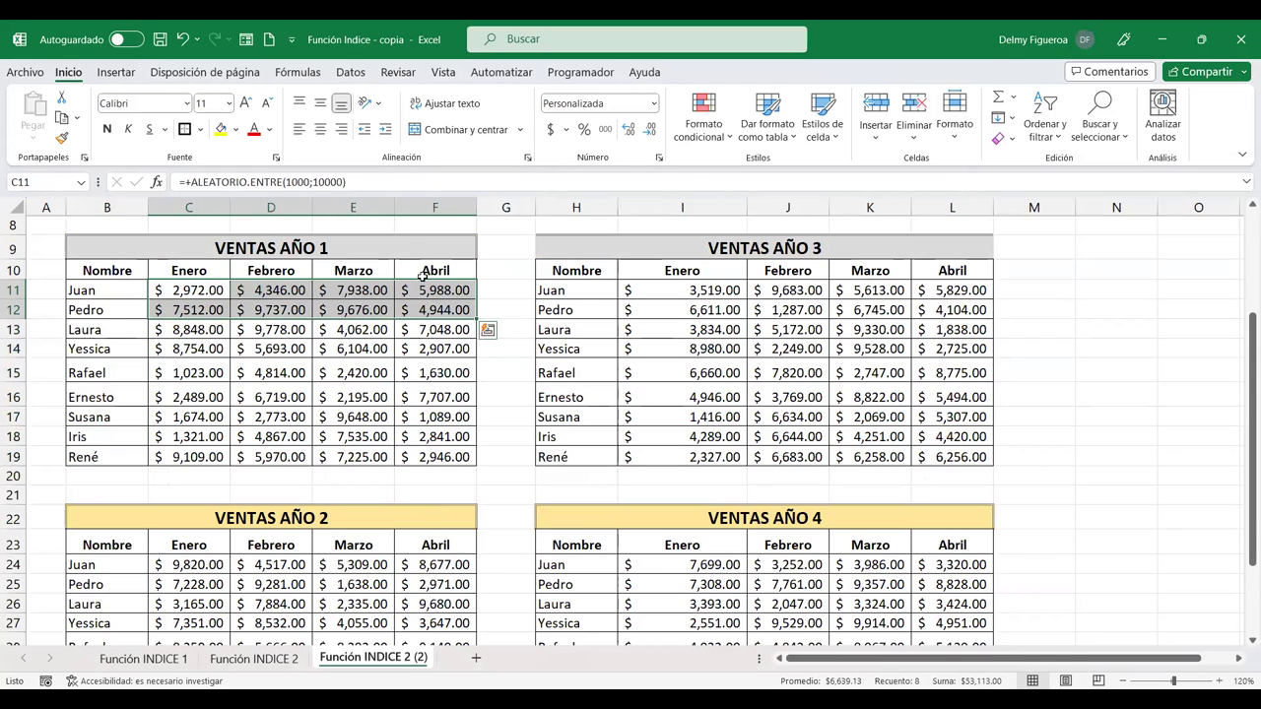
pyautogui.scroll(3, 774, 246)
pyautogui.click(774, 247)
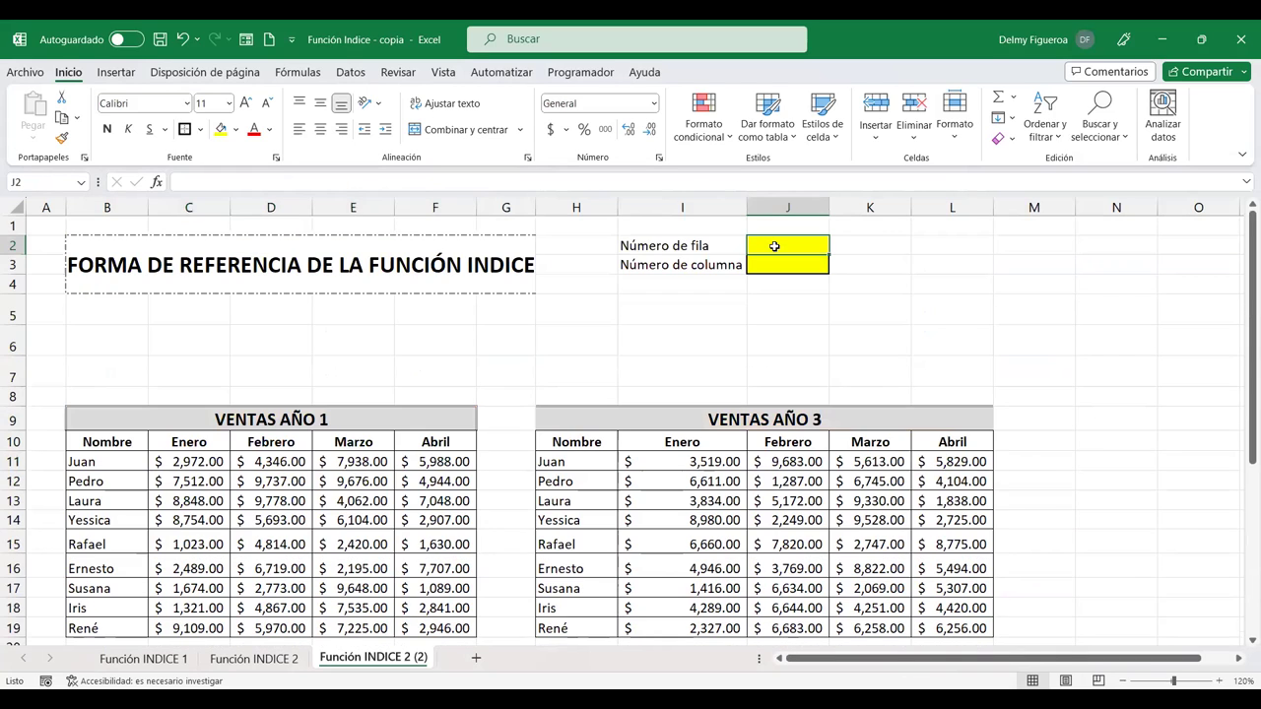
# Note 'Filas: 9' in B6 and 'Col: 4' in B7, correcting the first count
pyautogui.click(121, 337)
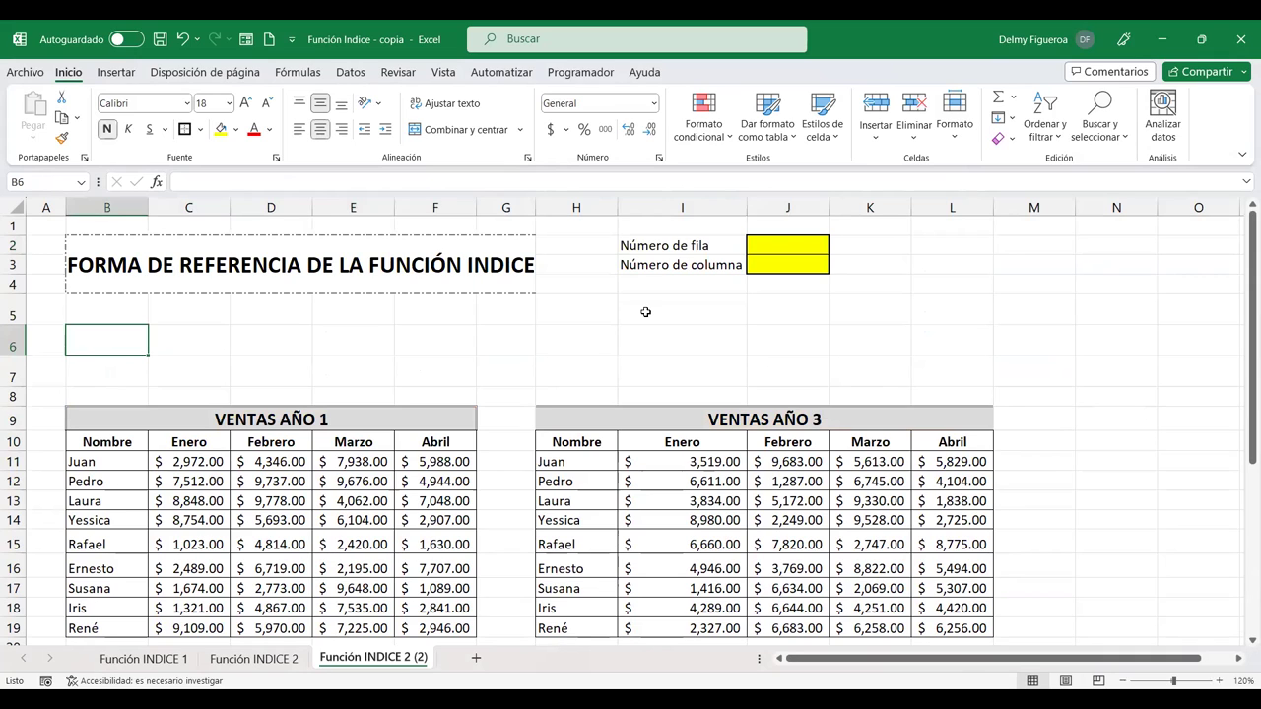
pyautogui.write('Filas')
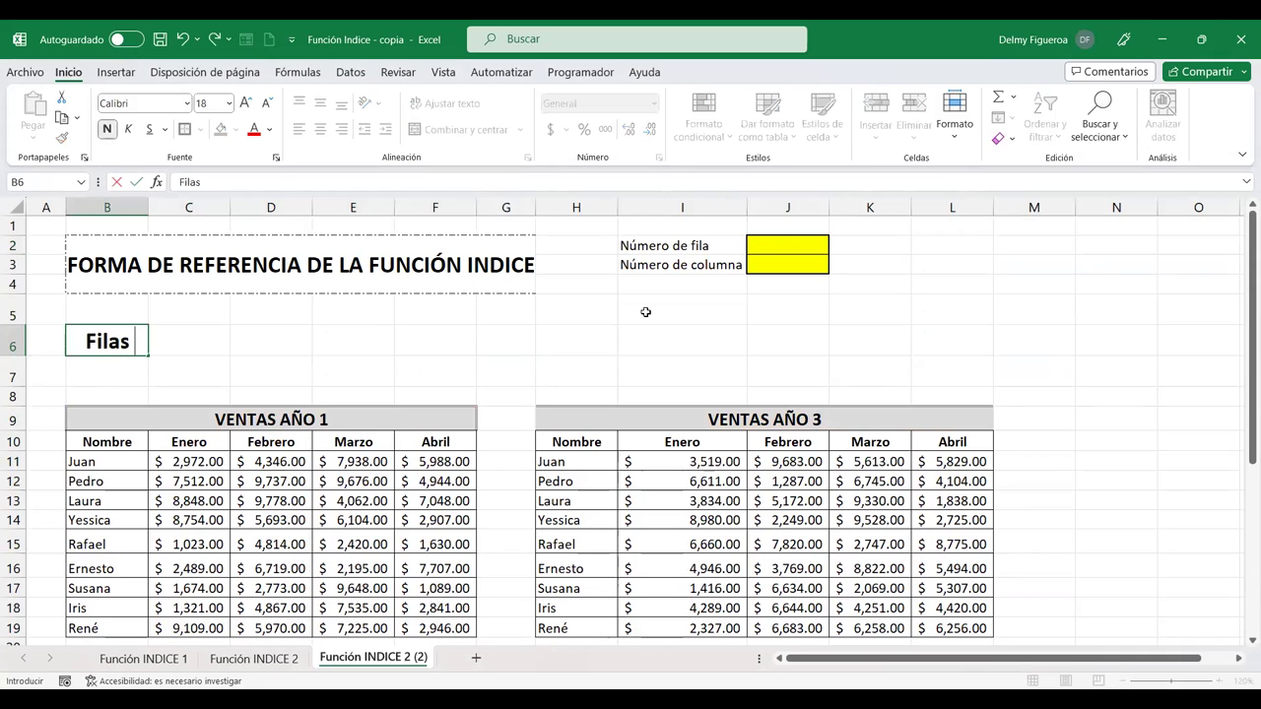
pyautogui.write(': 4')
pyautogui.press('Return')
pyautogui.write('Co')
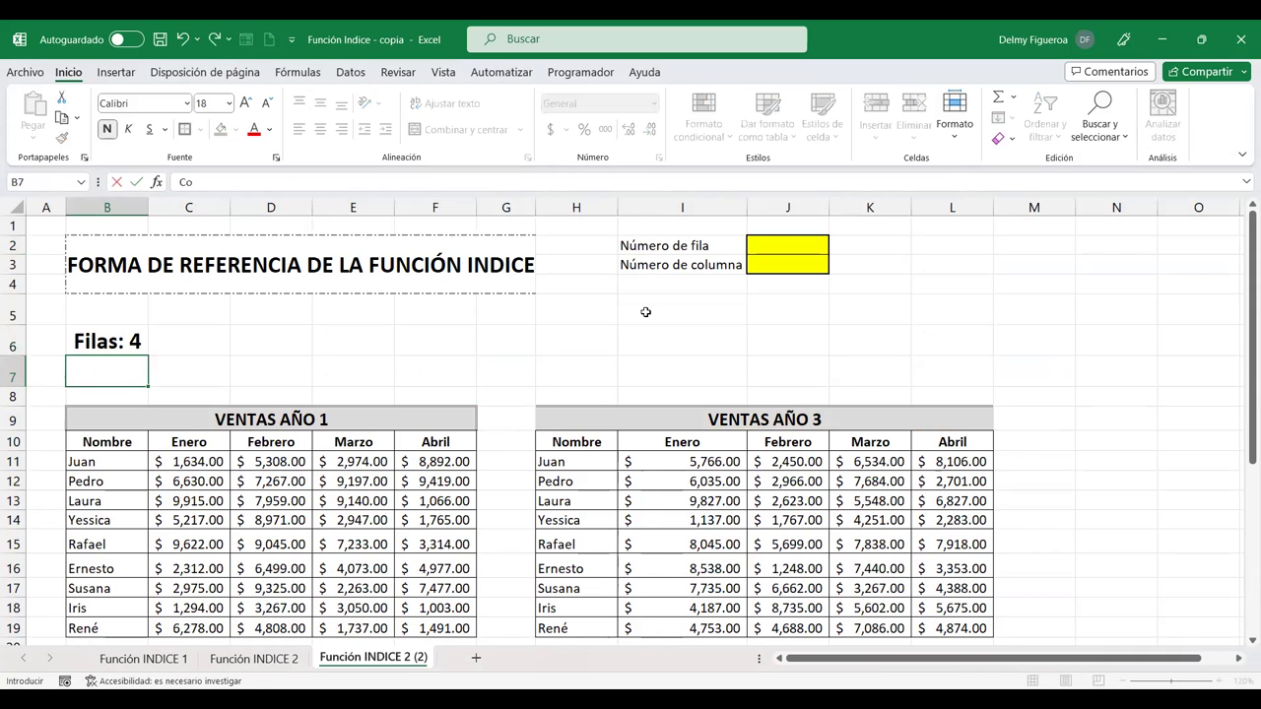
pyautogui.press('Up')
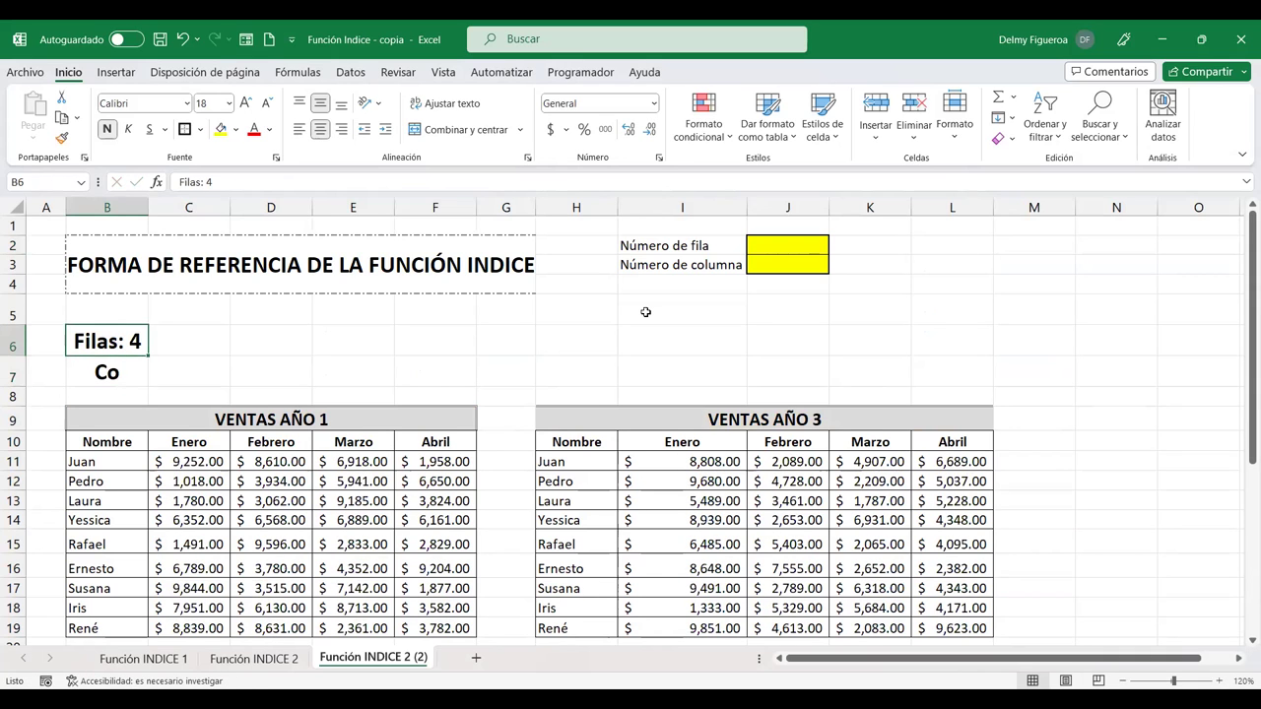
pyautogui.press('F2')
pyautogui.press('BackSpace')
pyautogui.write('9')
pyautogui.press('Return')
pyautogui.write('Col: 4')
pyautogui.press('Return')
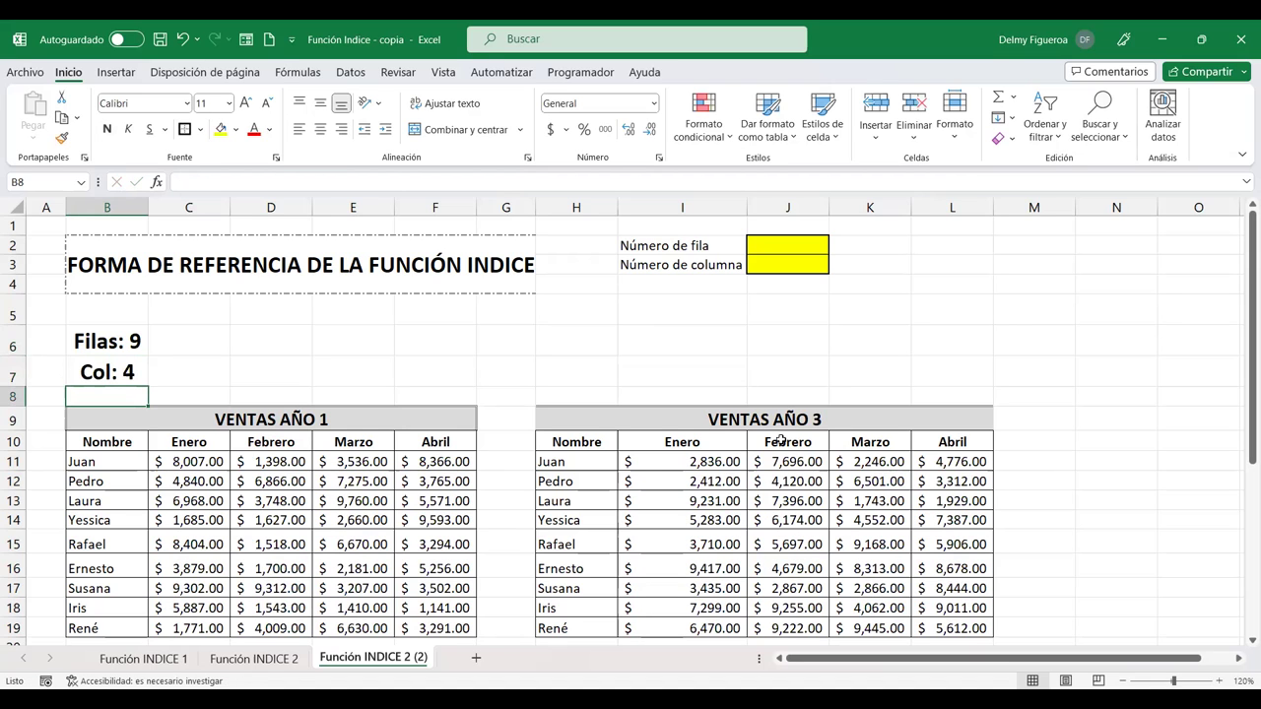
pyautogui.click(796, 241)
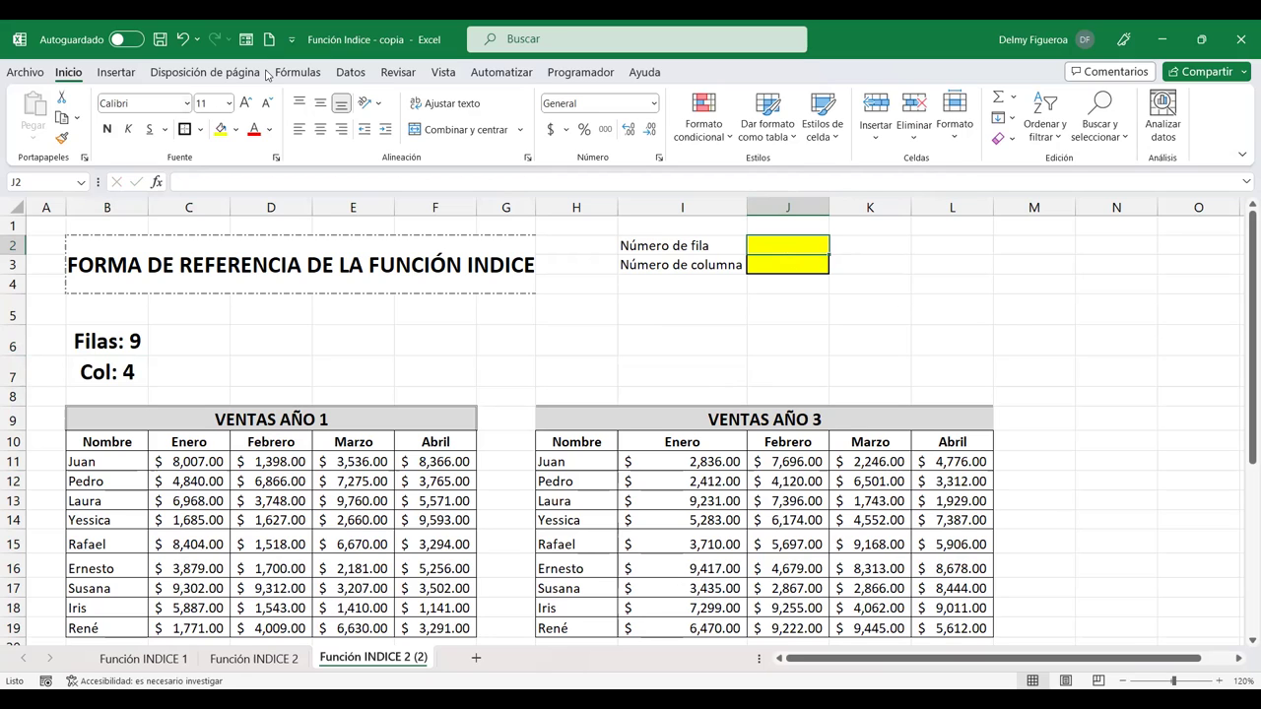
# Try a Lista rule in J2's Validación de datos dialog, then cancel without applying it
pyautogui.click(351, 75)
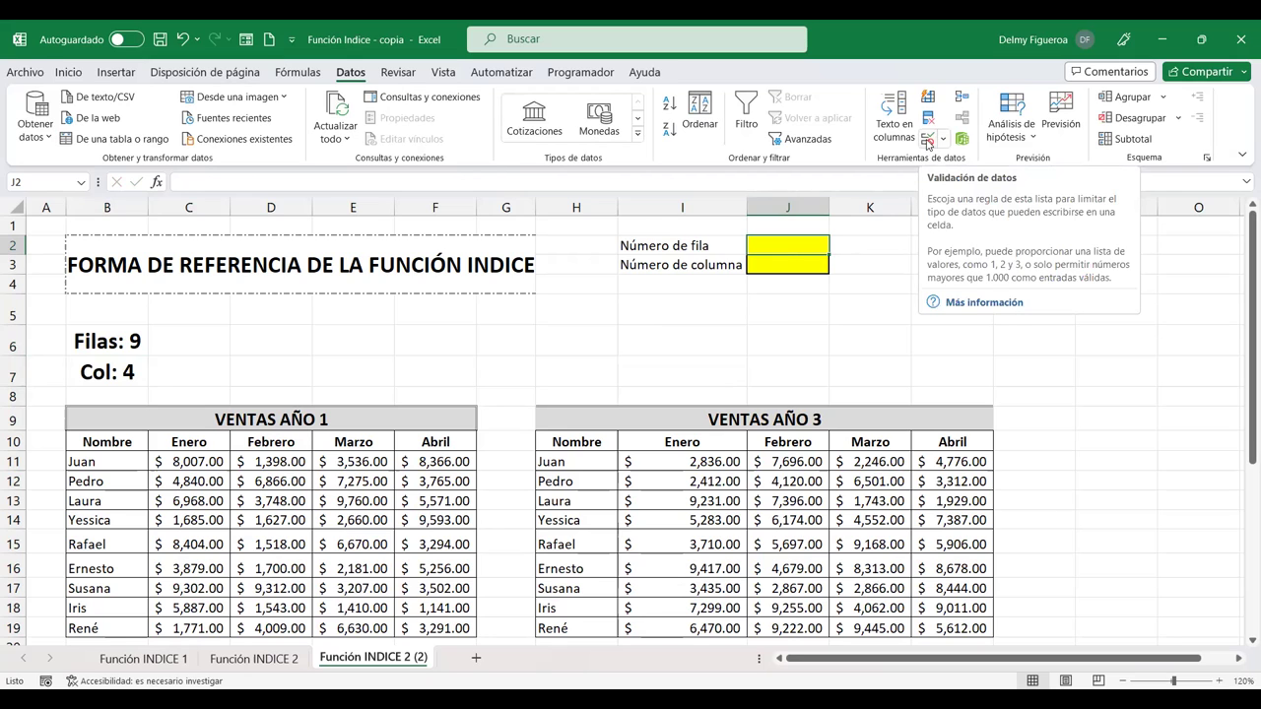
pyautogui.scroll(-2, 268, 508)
pyautogui.scroll(-4, 202, 478)
pyautogui.scroll(3, 202, 477)
pyautogui.scroll(3, 204, 481)
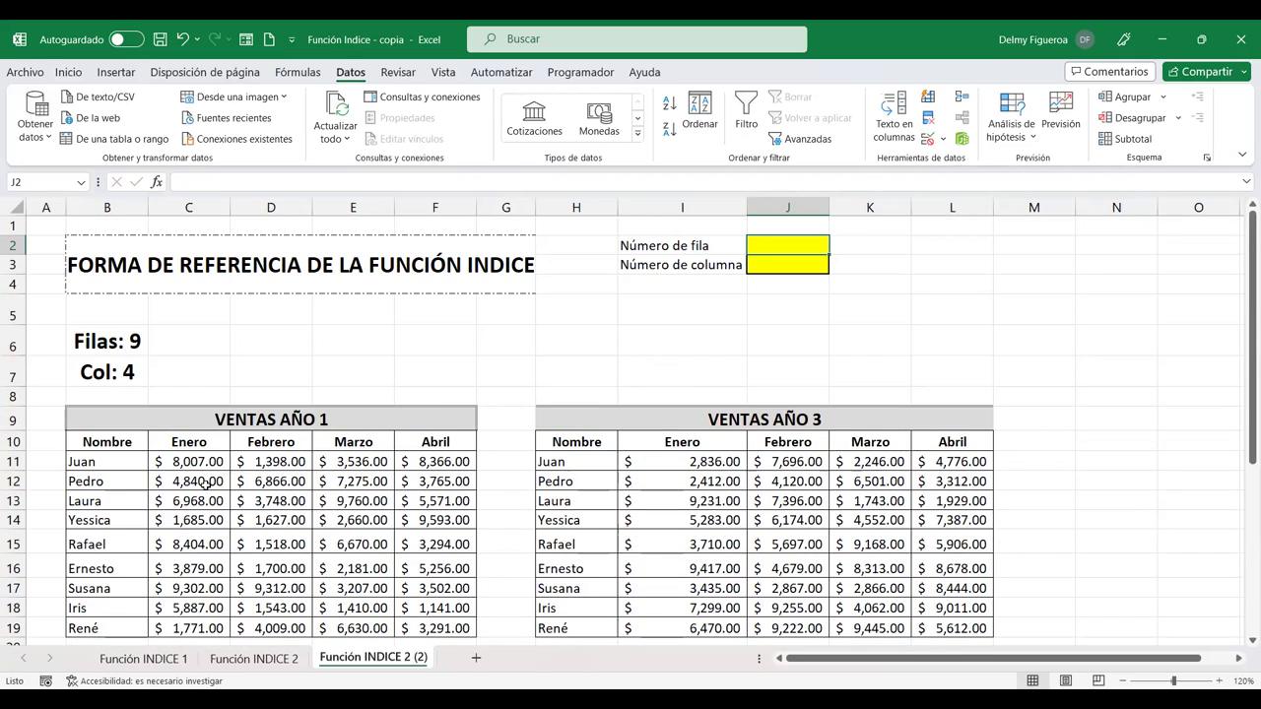
pyautogui.click(928, 138)
pyautogui.click(622, 173)
pyautogui.click(521, 174)
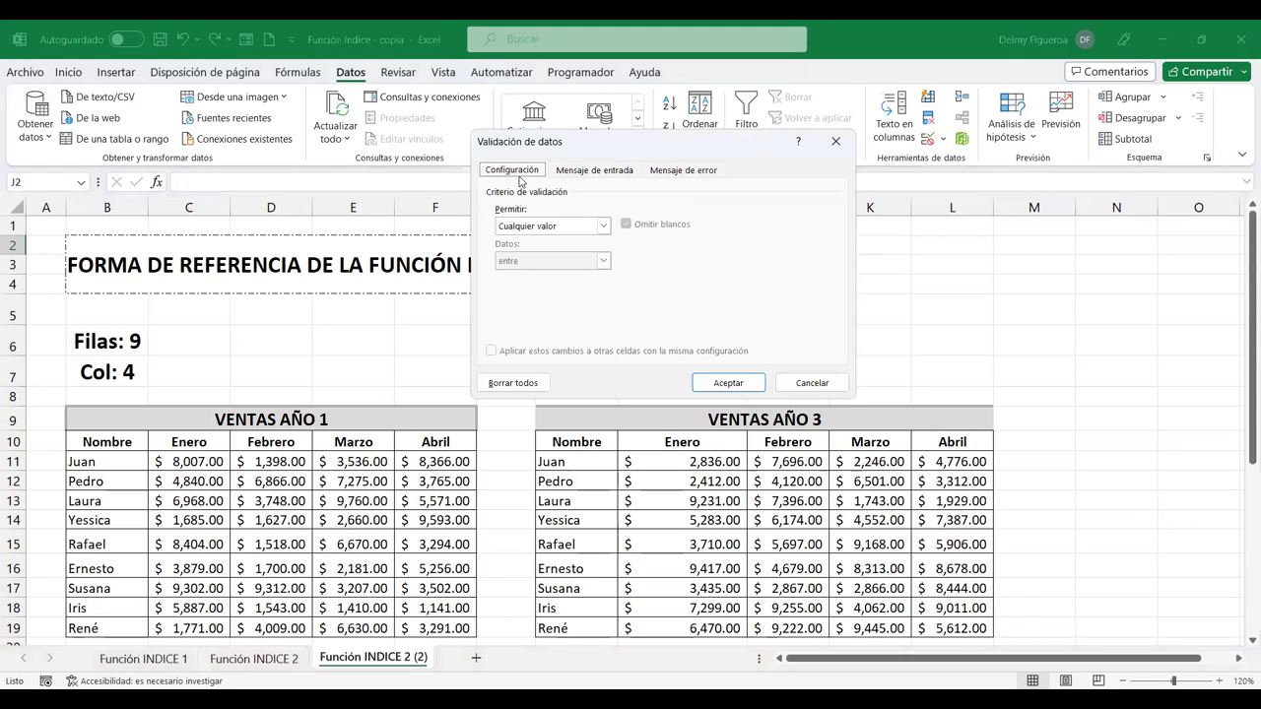
pyautogui.click(532, 227)
pyautogui.click(535, 278)
pyautogui.write('1;')
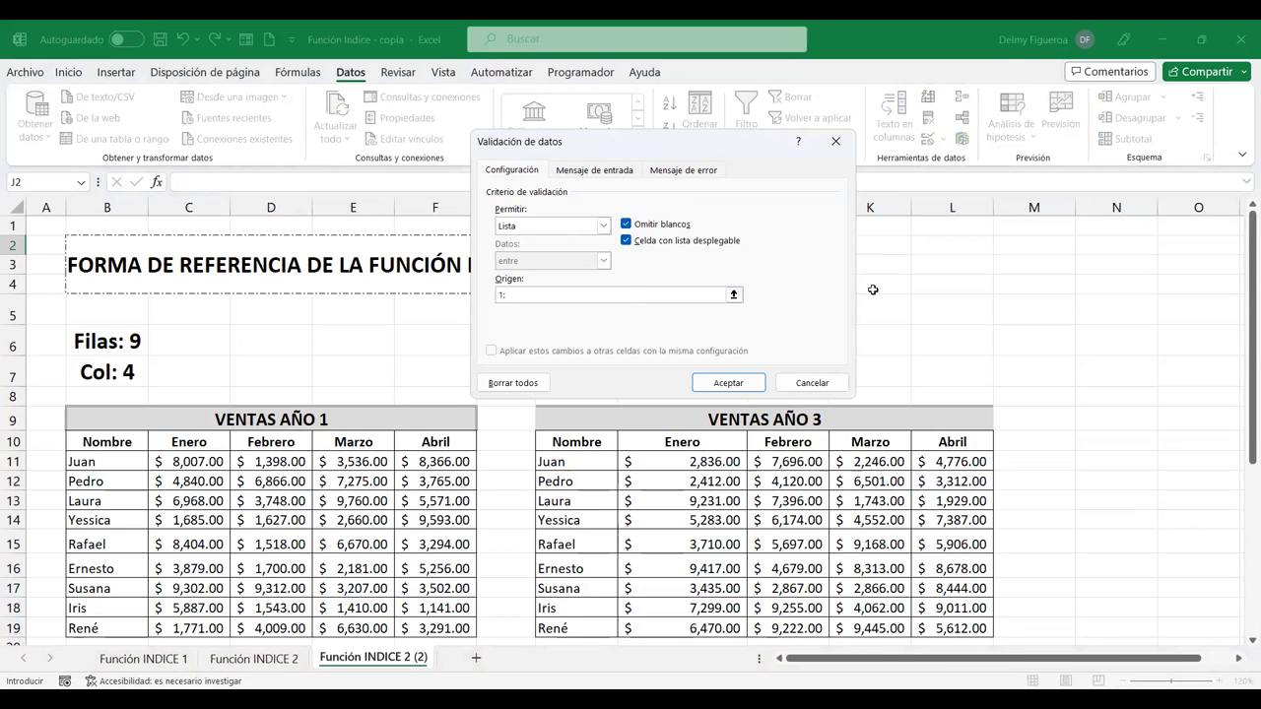
pyautogui.click(806, 379)
pyautogui.scroll(-4, 515, 371)
pyautogui.scroll(4, 516, 372)
pyautogui.scroll(-5, 516, 371)
# Fill B34:B42 with the number series 1 to 9
pyautogui.scroll(-4, 515, 372)
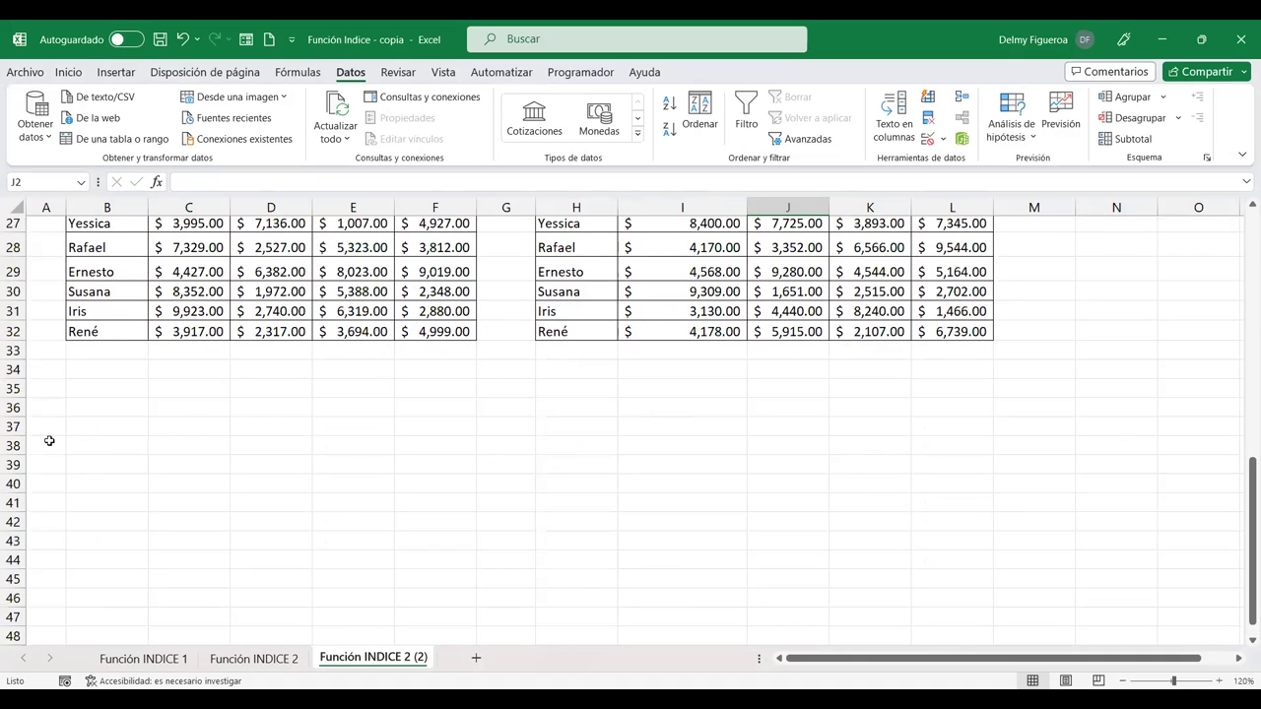
pyautogui.click(80, 369)
pyautogui.write('1')
pyautogui.press('Return')
pyautogui.write('2')
pyautogui.press('Return')
pyautogui.moveTo(108, 367); pyautogui.dragTo(145, 419)
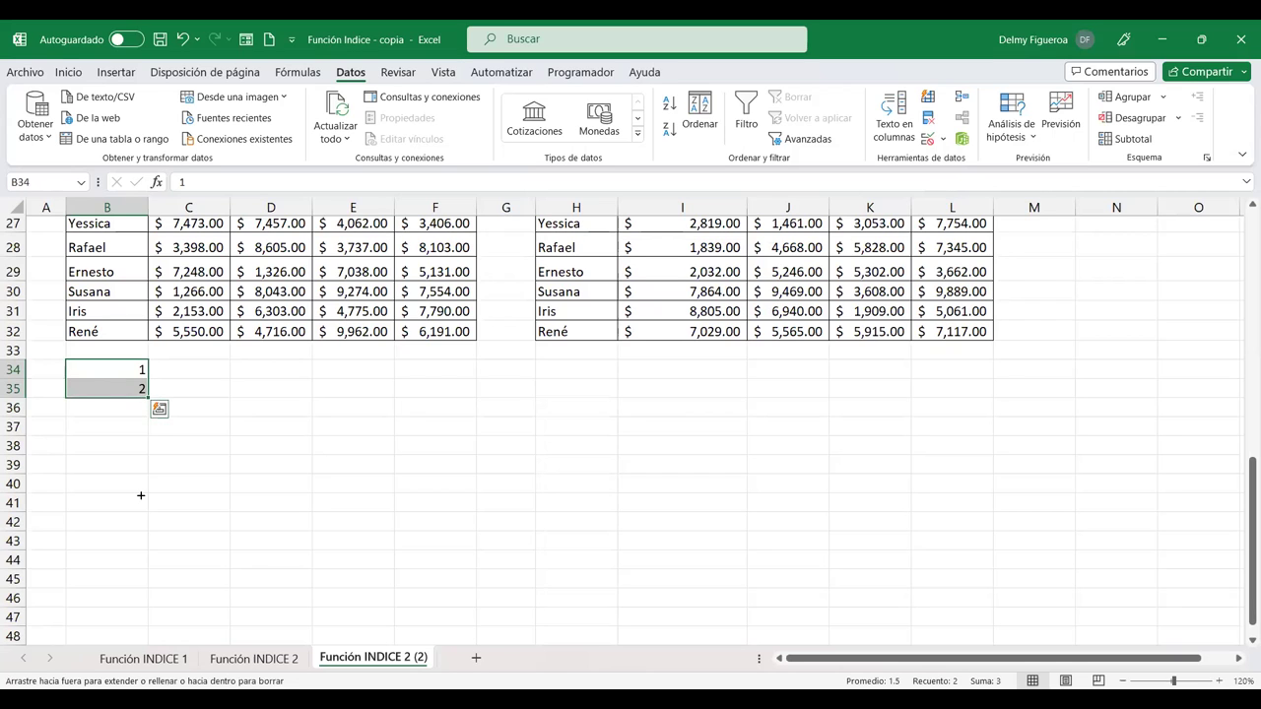
pyautogui.moveTo(141, 519); pyautogui.dragTo(144, 521)
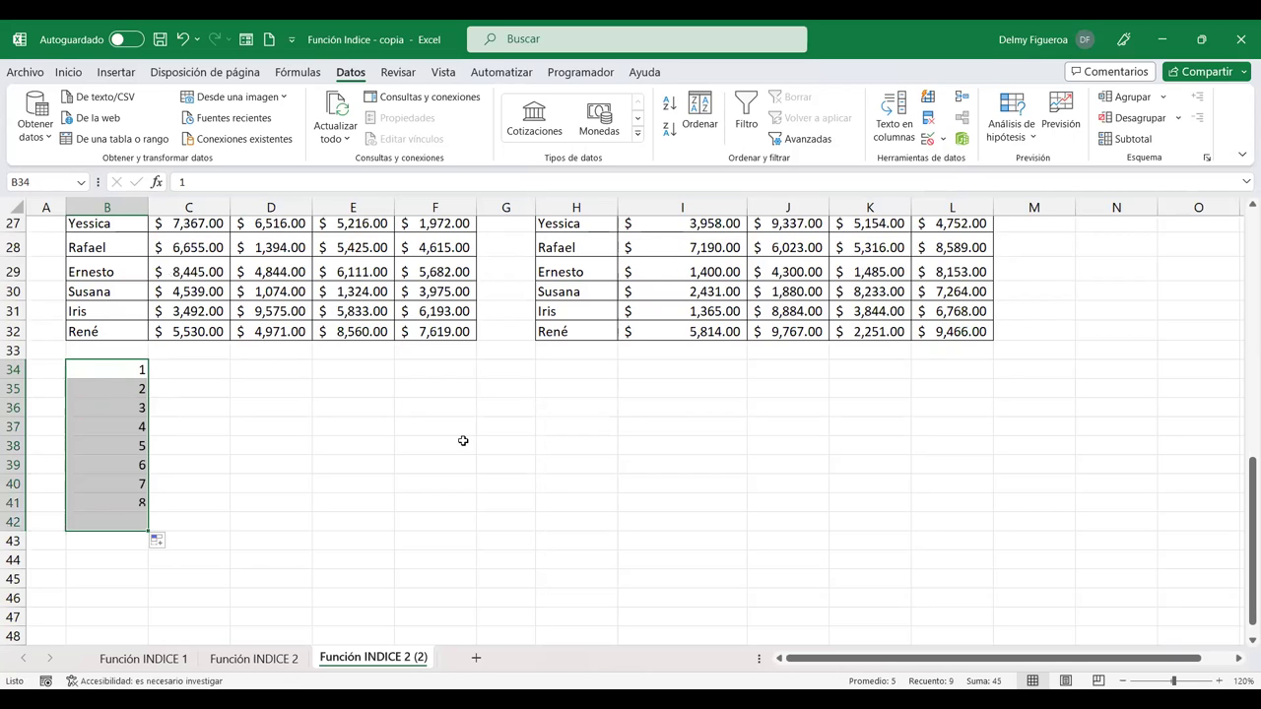
# Make J2 a Lista drop-down sourced from $B$34:$B$42
pyautogui.scroll(7, 919, 401)
pyautogui.scroll(2, 919, 401)
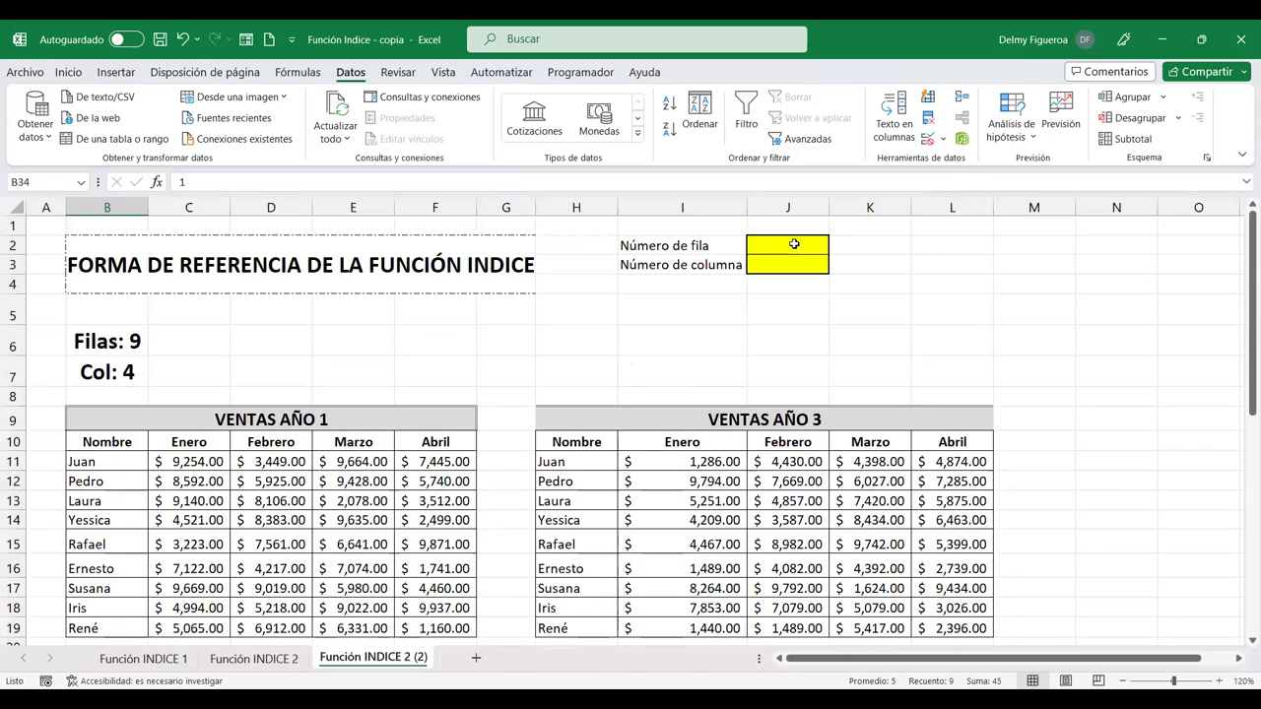
pyautogui.click(813, 245)
pyautogui.click(927, 138)
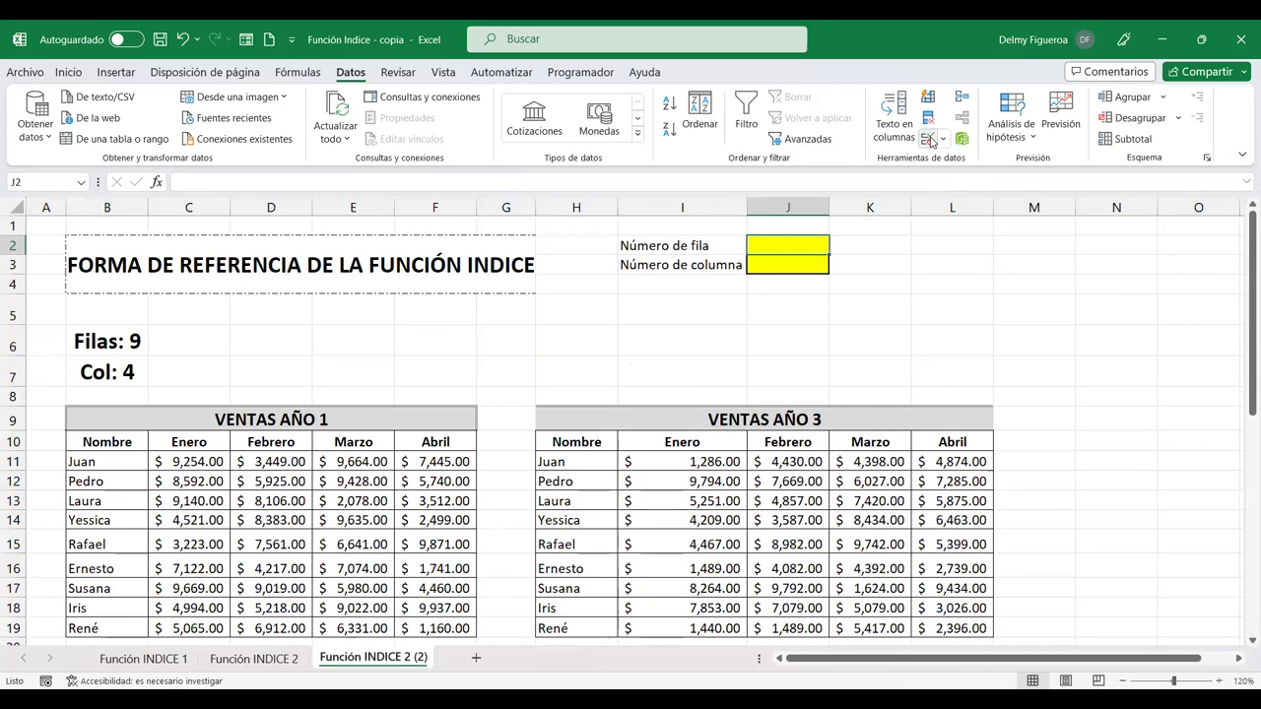
pyautogui.click(556, 230)
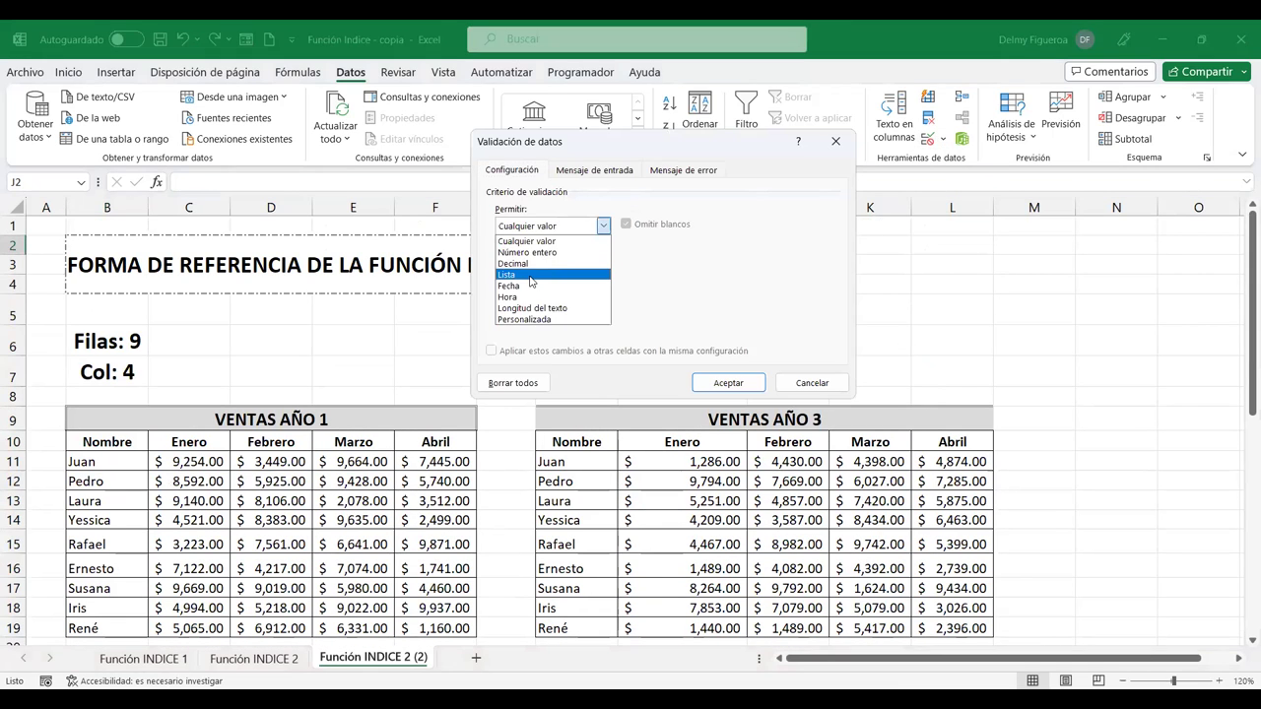
pyautogui.click(530, 275)
pyautogui.scroll(-5, 355, 505)
pyautogui.scroll(-2, 319, 528)
pyautogui.moveTo(124, 483); pyautogui.dragTo(118, 641)
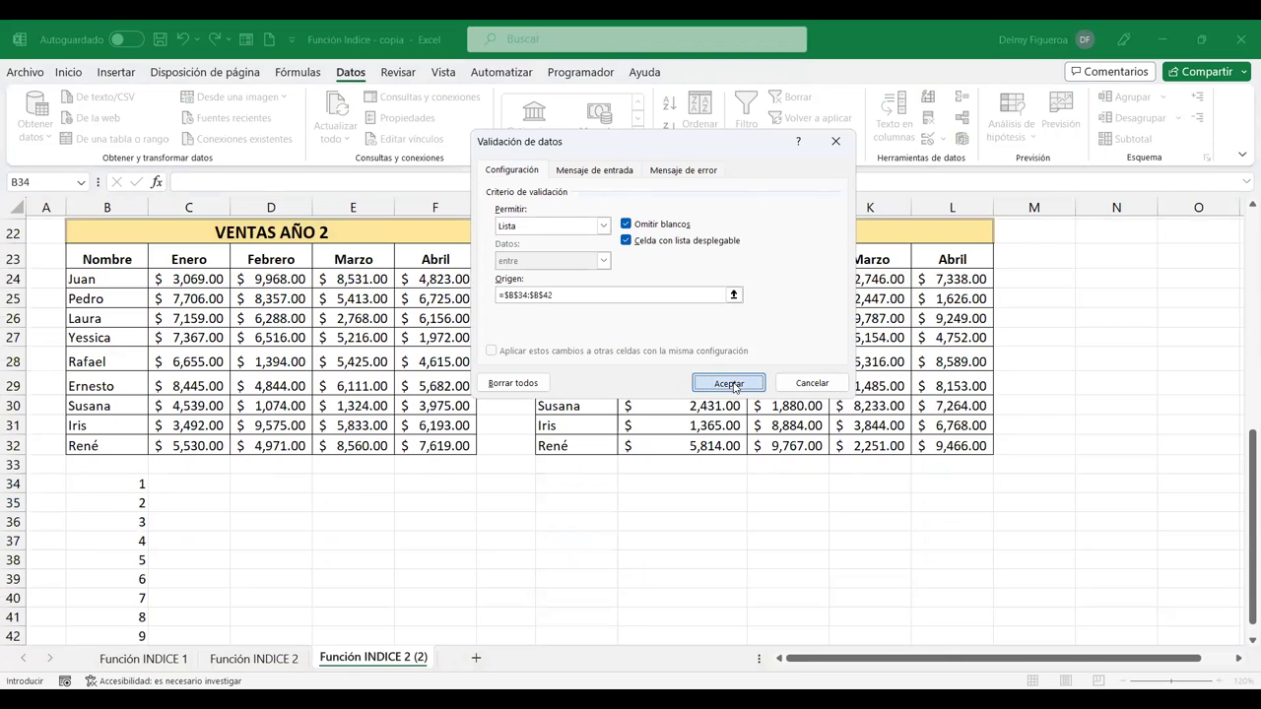
pyautogui.click(733, 384)
# Make J3 a Lista drop-down with the values 1;2;3;4
pyautogui.scroll(3, 847, 325)
pyautogui.scroll(3, 847, 310)
pyautogui.scroll(2, 848, 309)
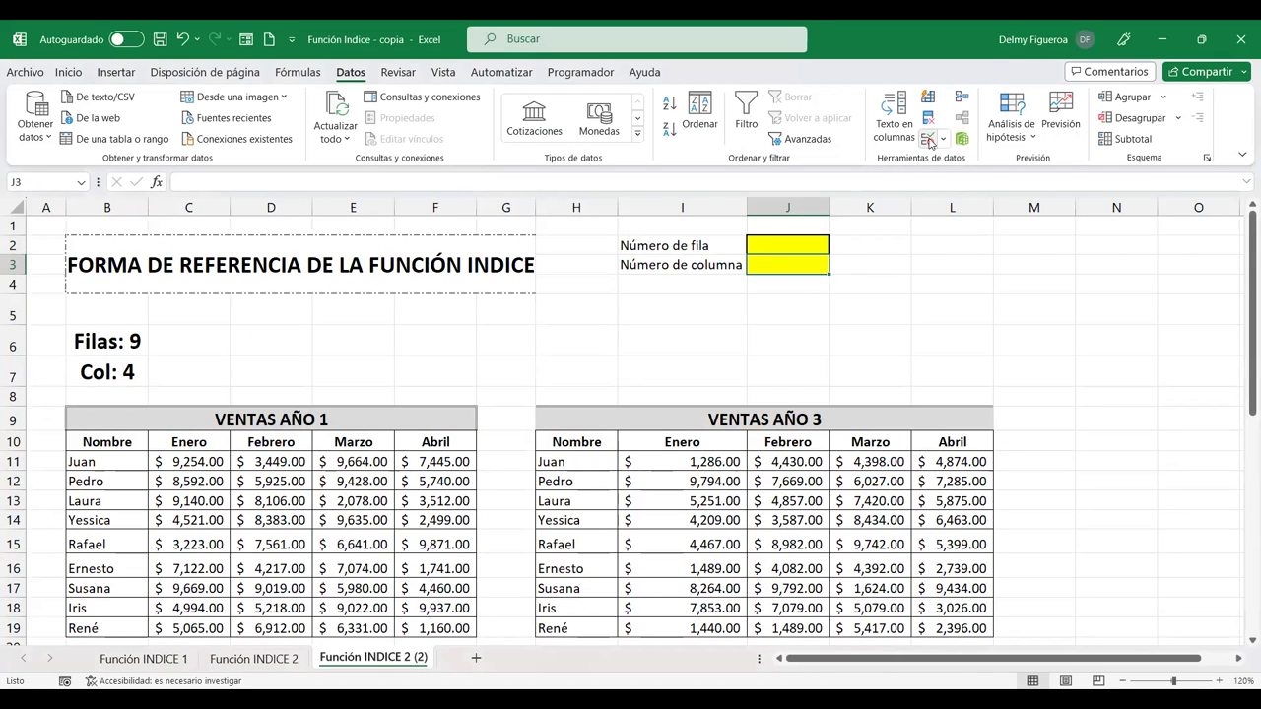
pyautogui.click(929, 139)
pyautogui.click(552, 226)
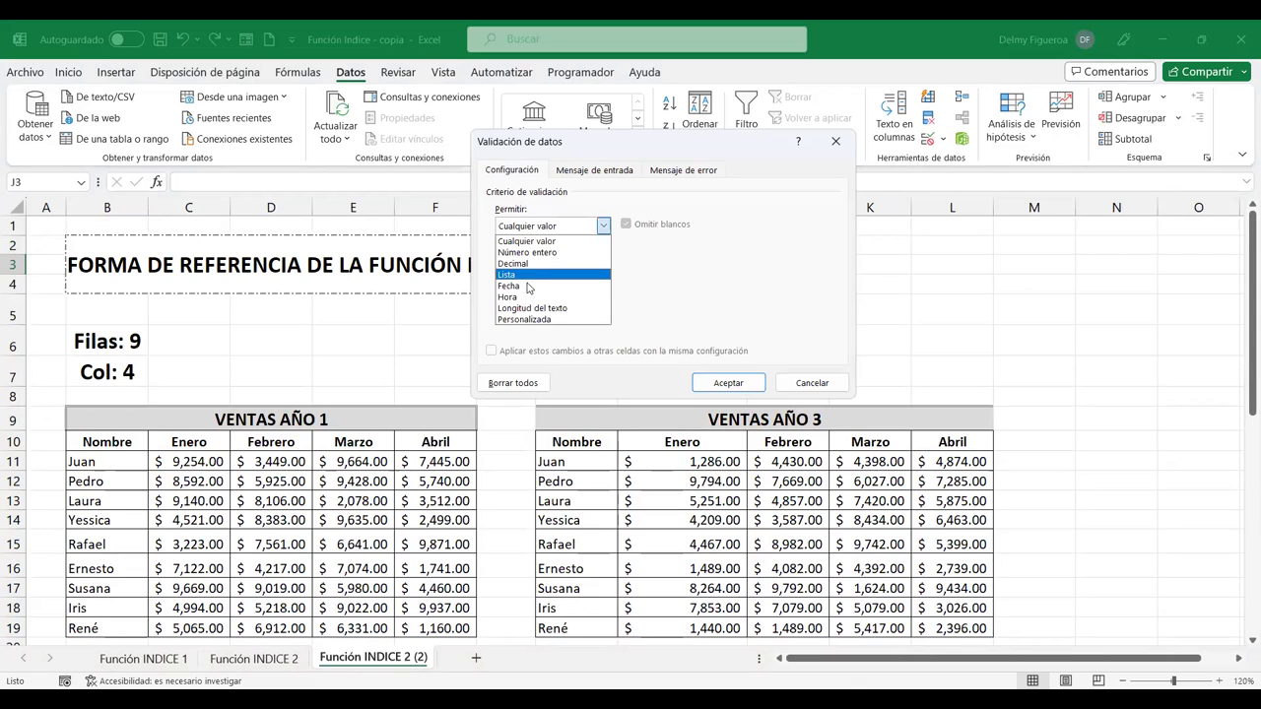
pyautogui.click(527, 276)
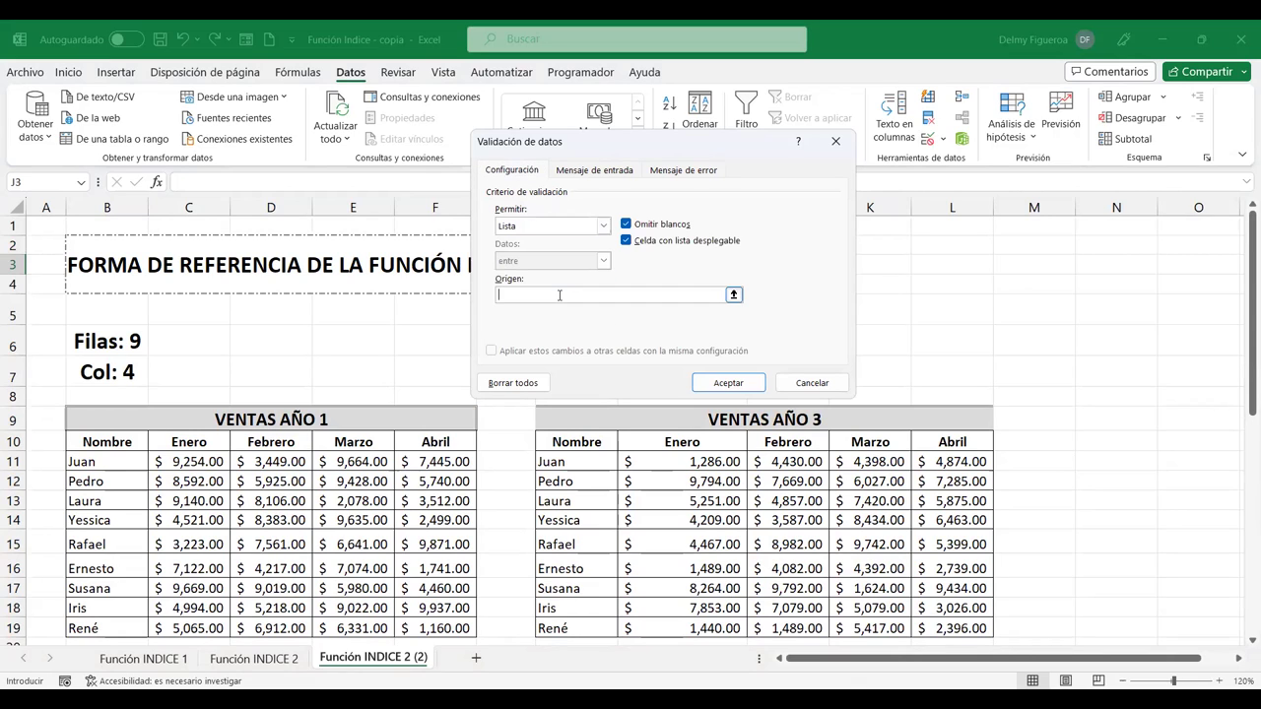
pyautogui.click(560, 295)
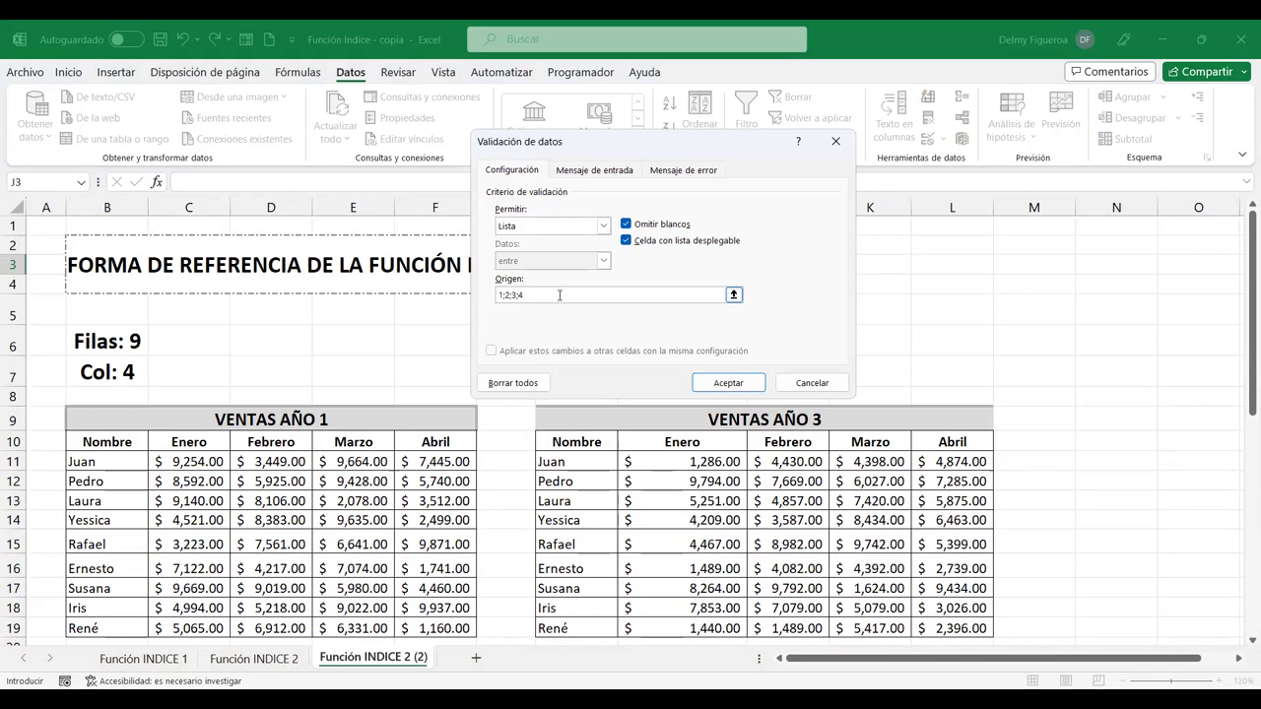
pyautogui.click(744, 383)
# Choose 3 from J3's drop-down and 5 from J2's
pyautogui.click(836, 266)
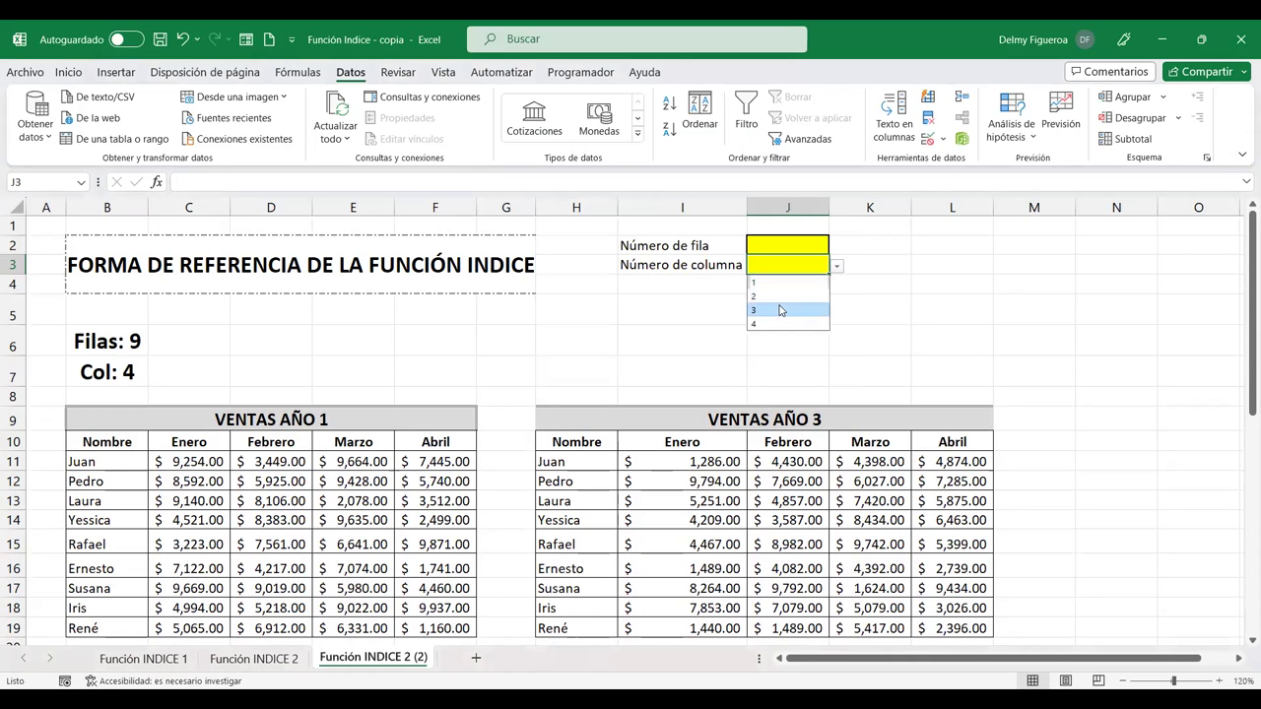
pyautogui.click(780, 310)
pyautogui.click(784, 246)
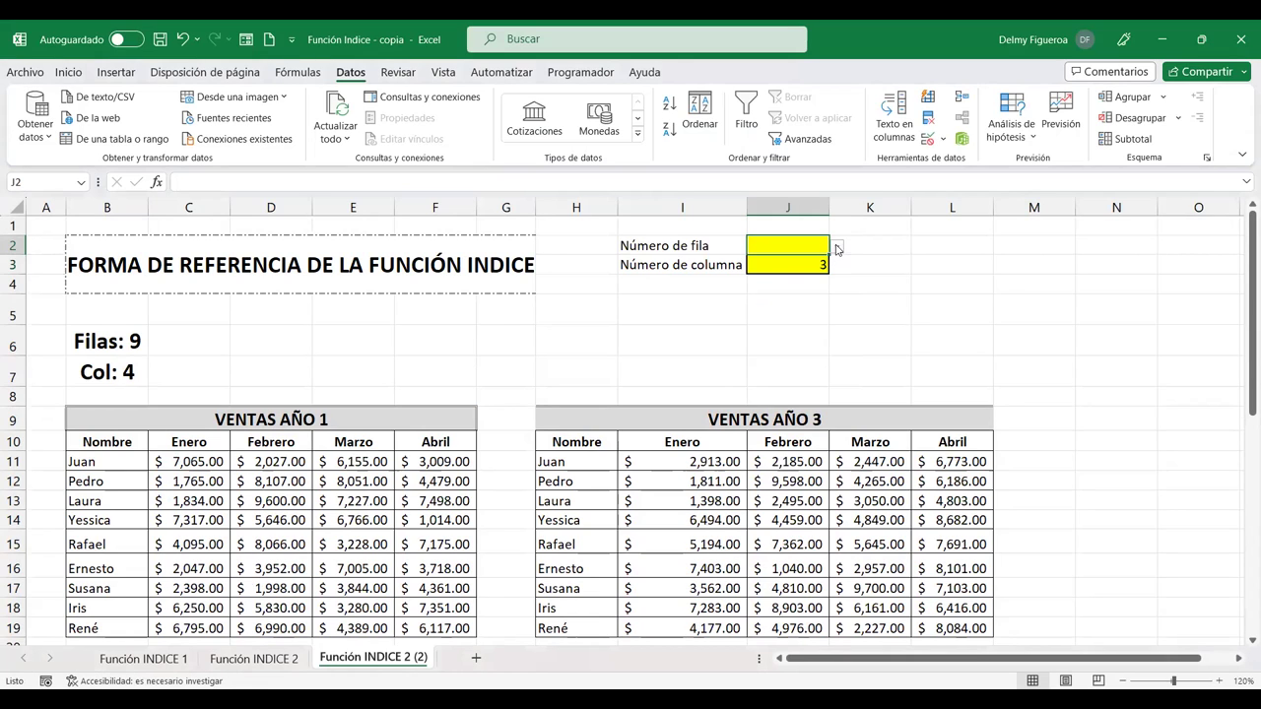
pyautogui.click(836, 247)
pyautogui.click(761, 318)
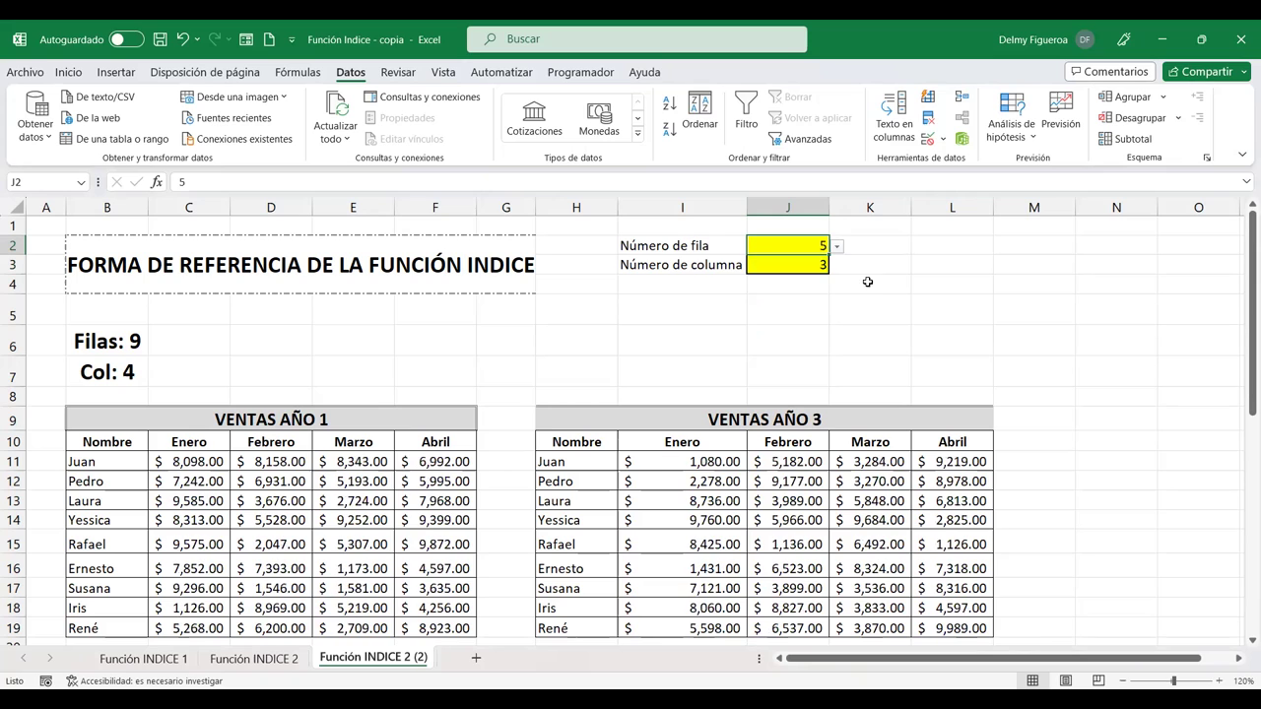
# Type the label 'Venta' in I5 and fill its result cell J5 yellow
pyautogui.click(683, 313)
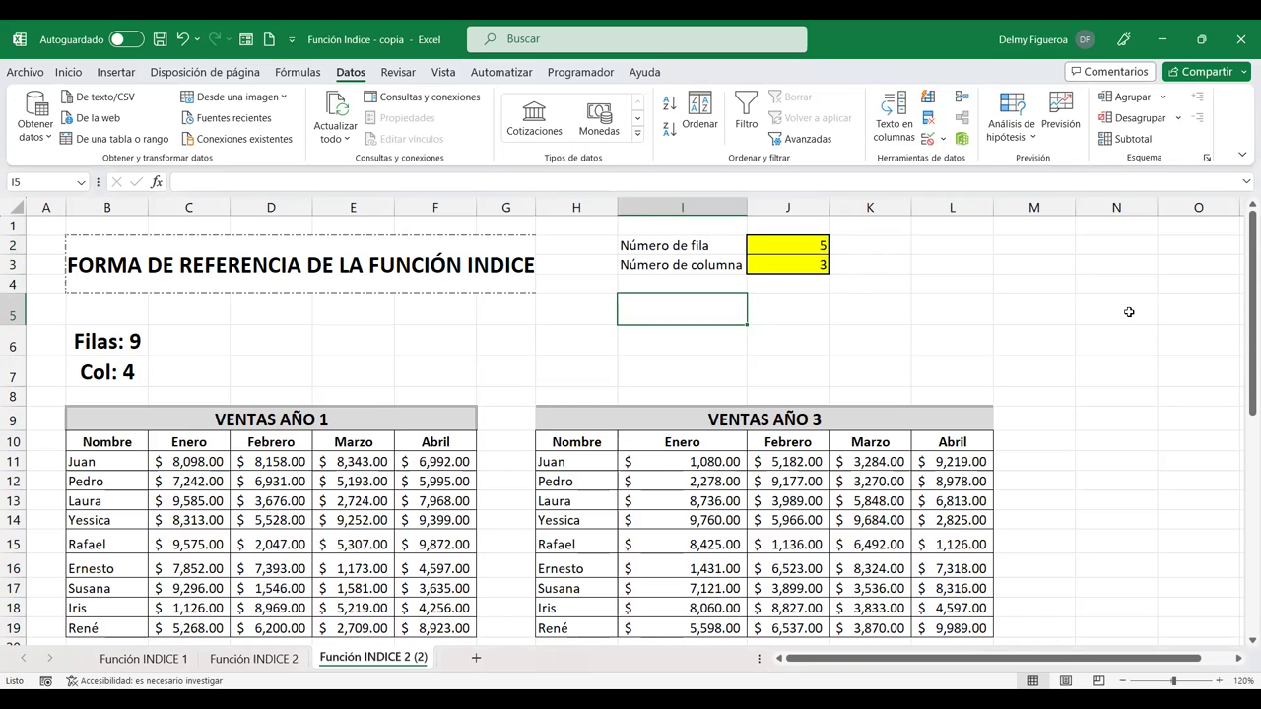
pyautogui.write('Venta')
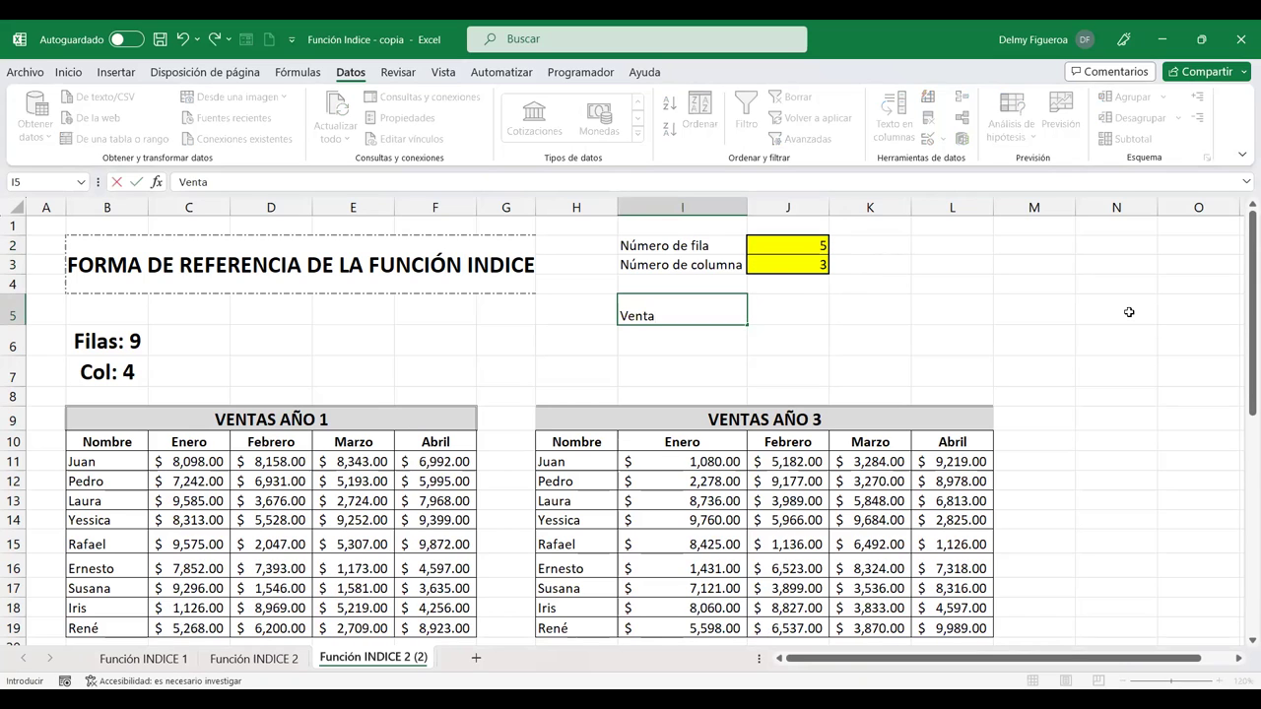
pyautogui.press('Tab')
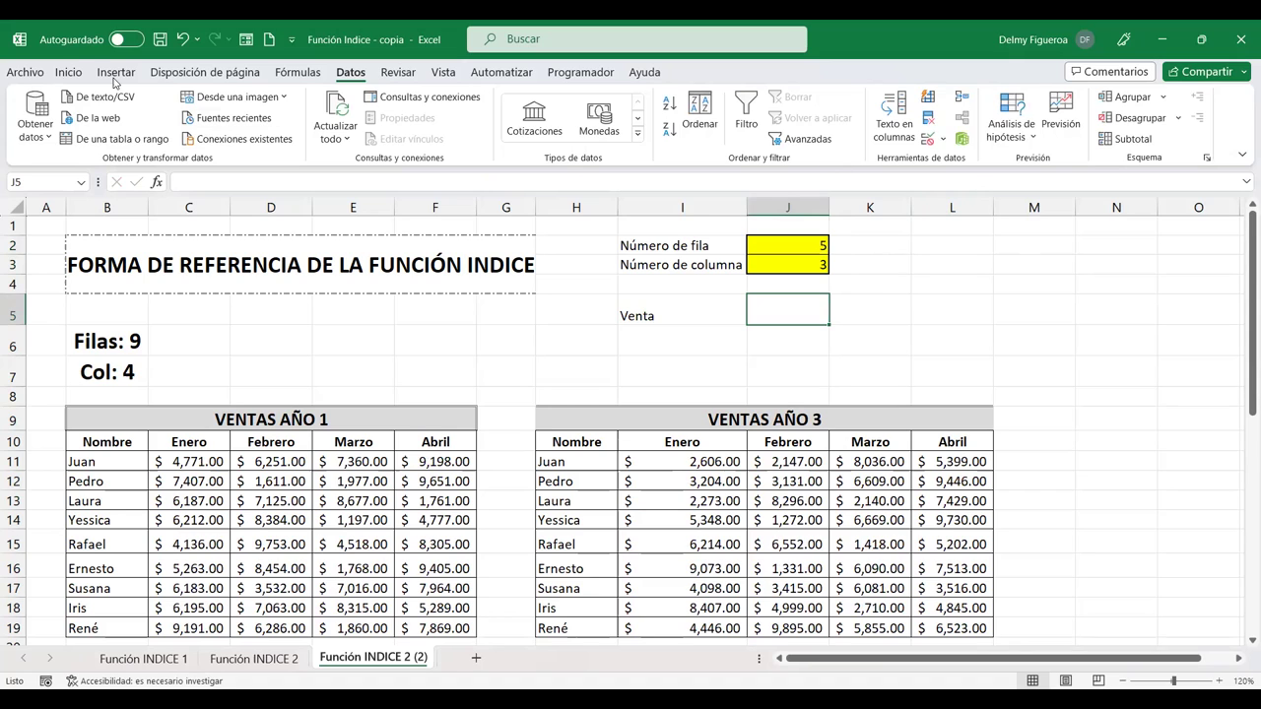
pyautogui.click(65, 75)
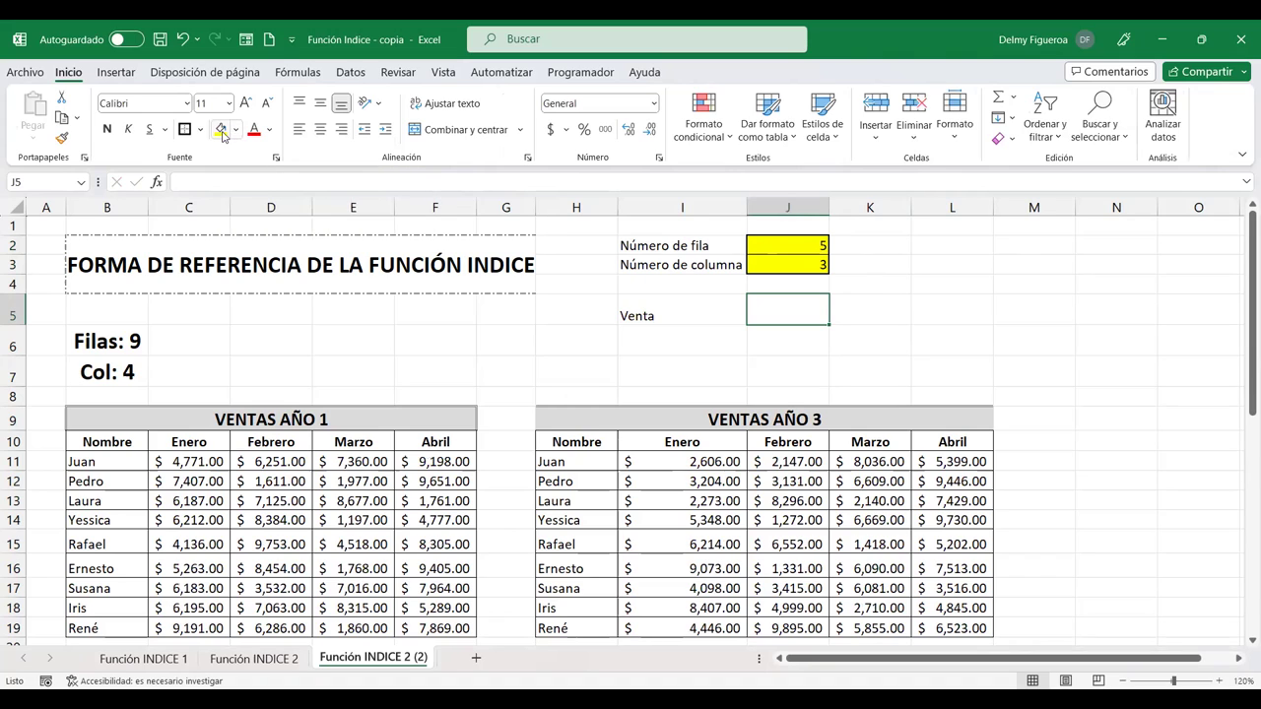
pyautogui.click(220, 130)
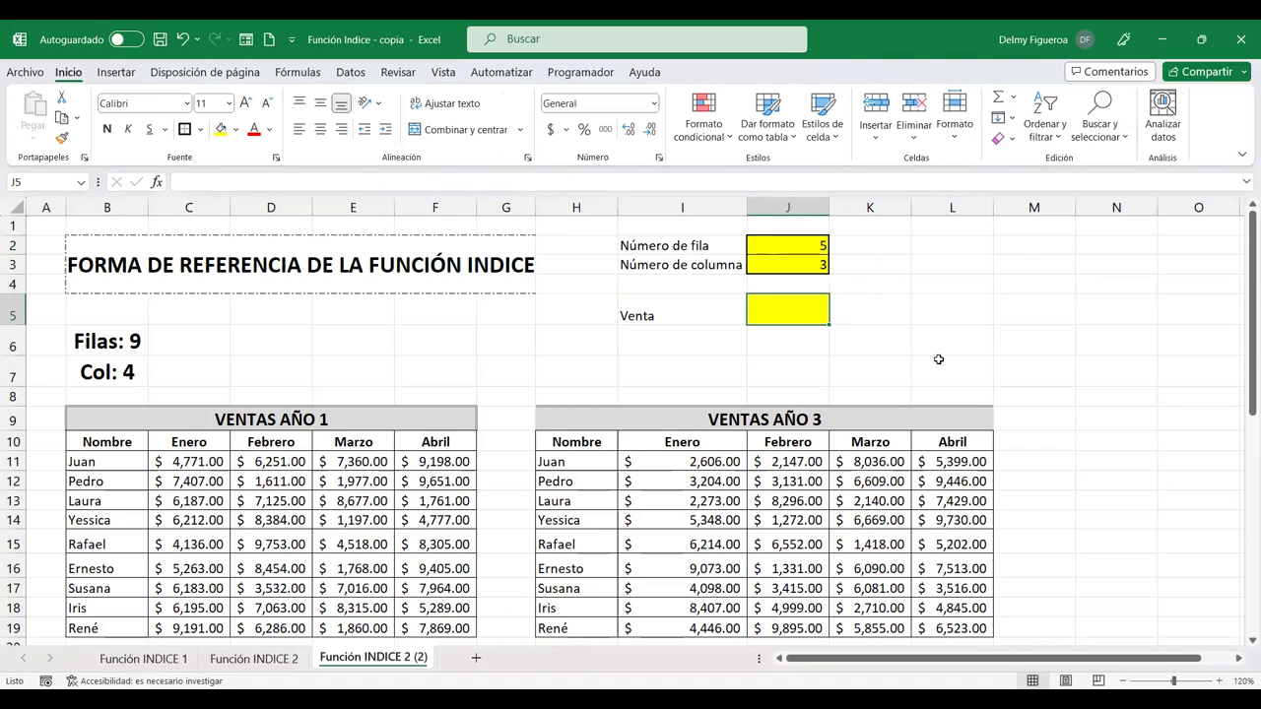
# Start +INDICE in J5 with the first two table ranges C11:F19;C24:F32
pyautogui.write('+i')
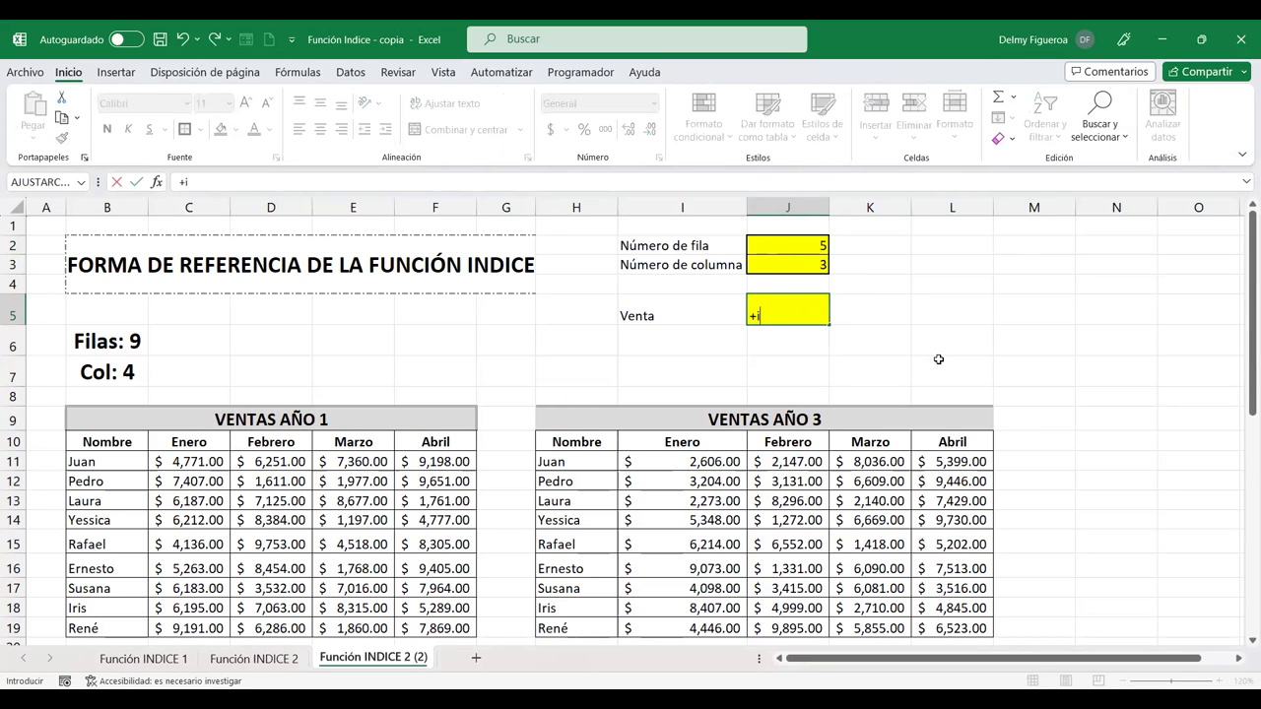
pyautogui.write('ndi')
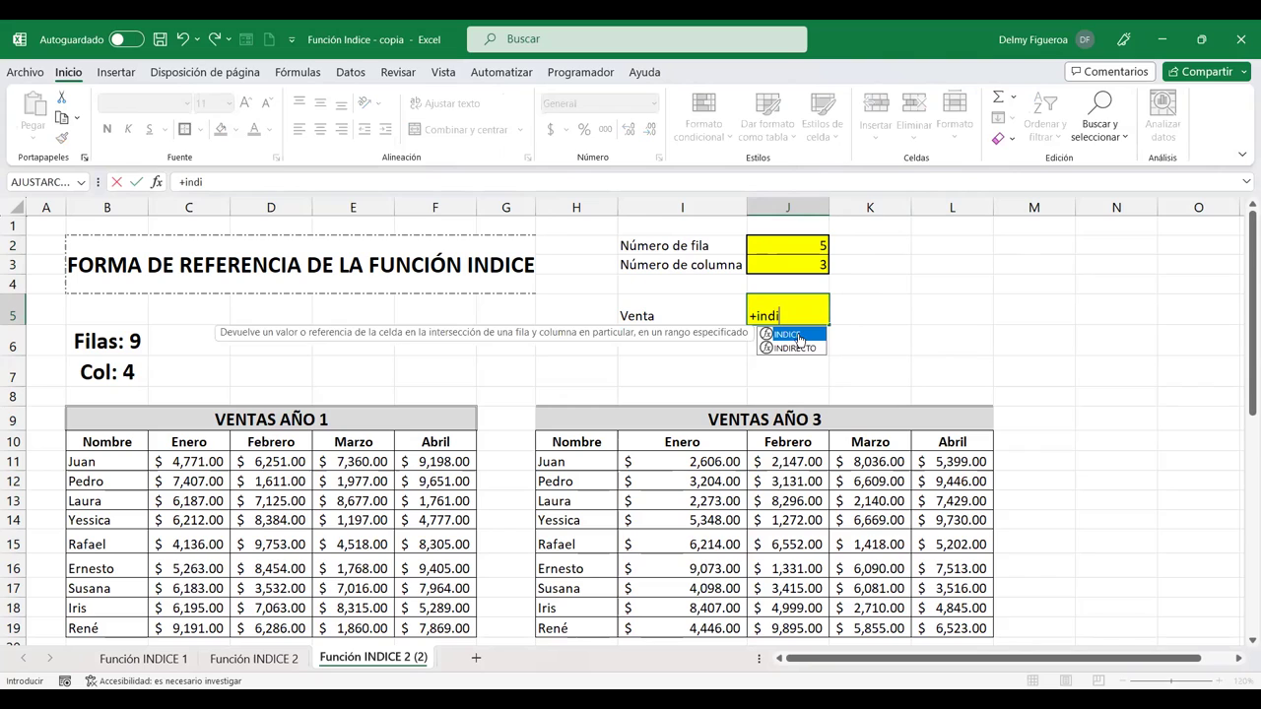
pyautogui.doubleClick(799, 340)
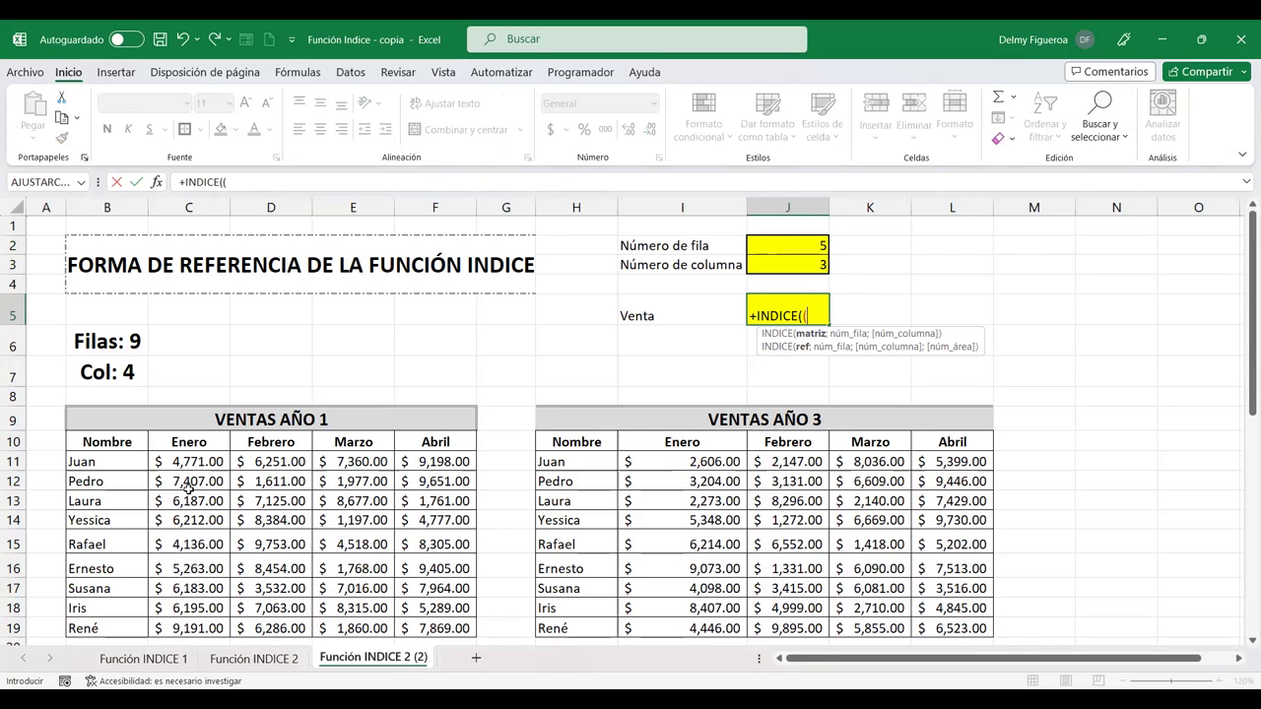
pyautogui.scroll(-1, 184, 459)
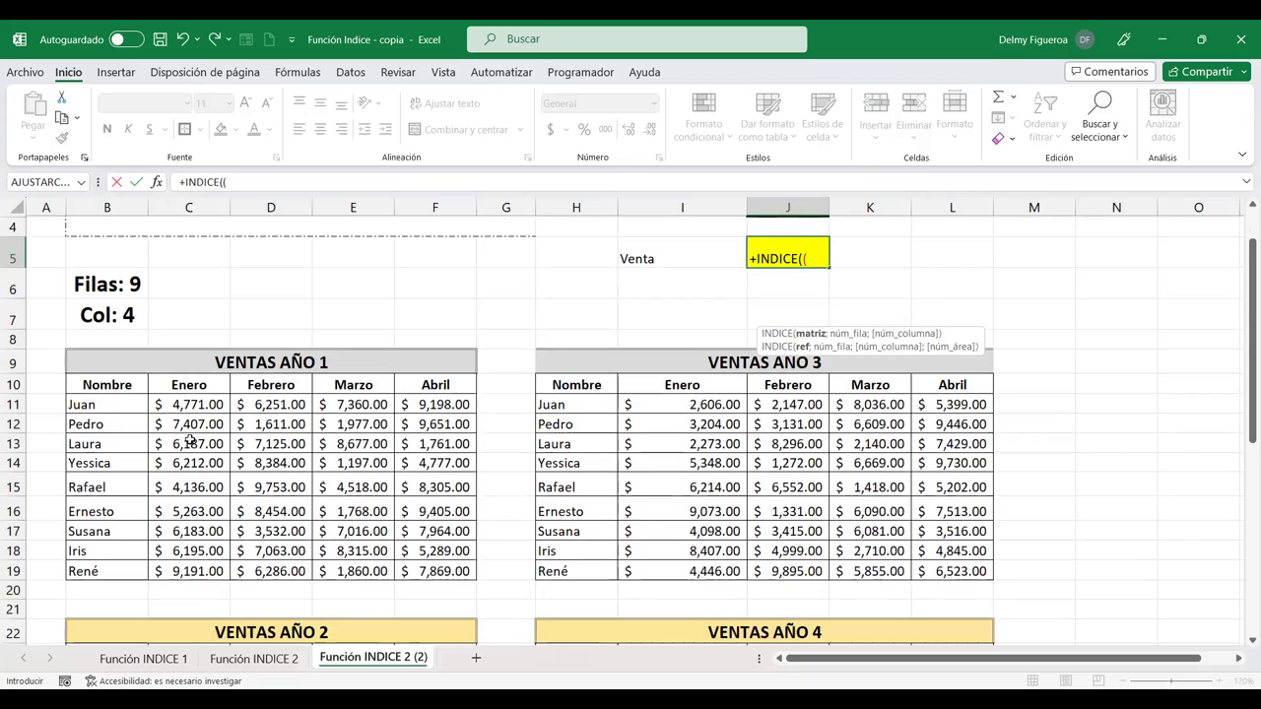
pyautogui.click(189, 405)
pyautogui.keyDown('shift'); pyautogui.click(426, 568); pyautogui.keyUp('shift')
pyautogui.write(';')
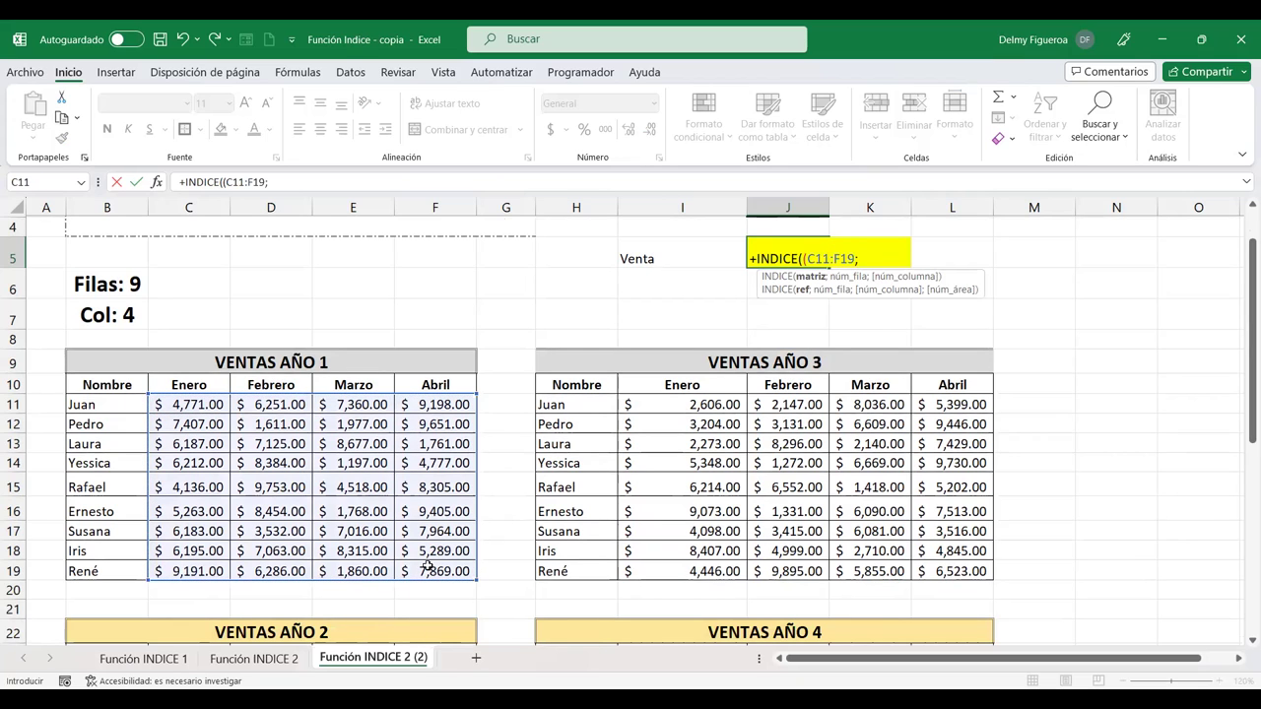
pyautogui.scroll(-2, 540, 439)
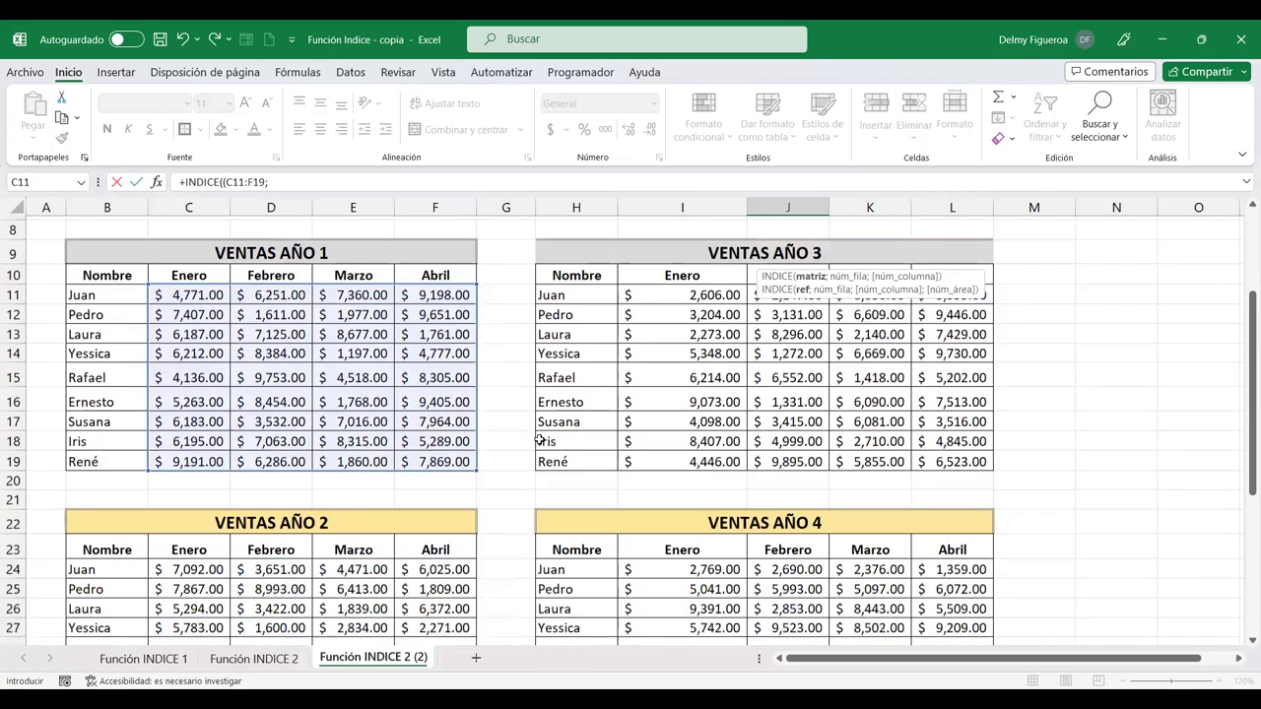
pyautogui.scroll(-2, 480, 465)
pyautogui.moveTo(197, 398)
pyautogui.mouseDown()
pyautogui.moveTo(344, 421)
pyautogui.moveTo(443, 560)
pyautogui.mouseUp()
pyautogui.write(';')
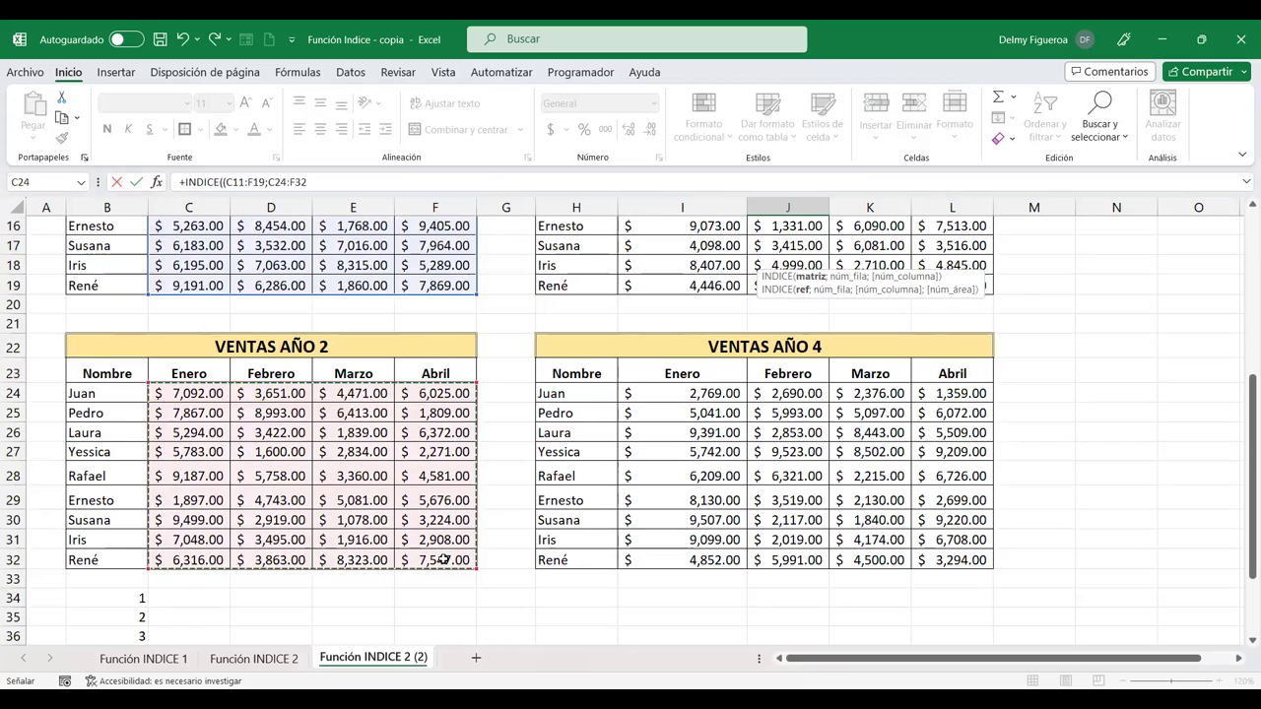
# Add the VENTAS AÑO 3 and 4 ranges I11:L19 and I24:L32 to the reference list
pyautogui.scroll(2, 1044, 493)
pyautogui.scroll(2, 1040, 489)
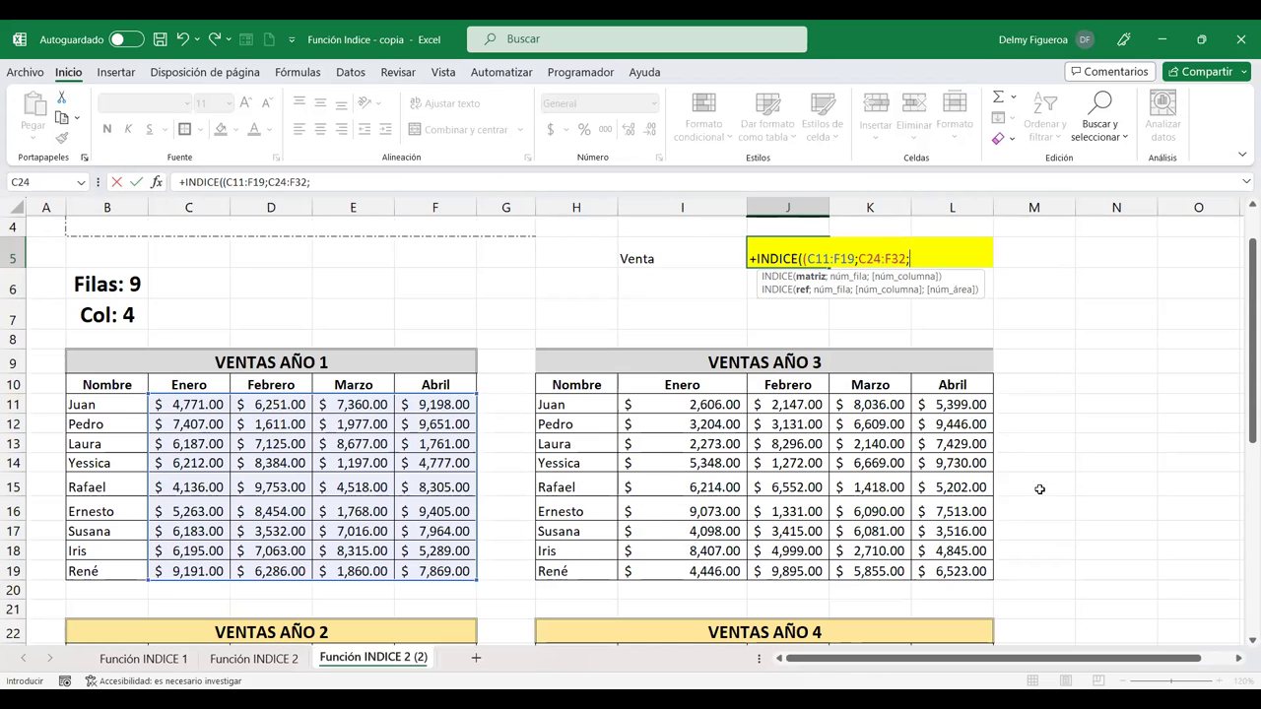
pyautogui.click(716, 403)
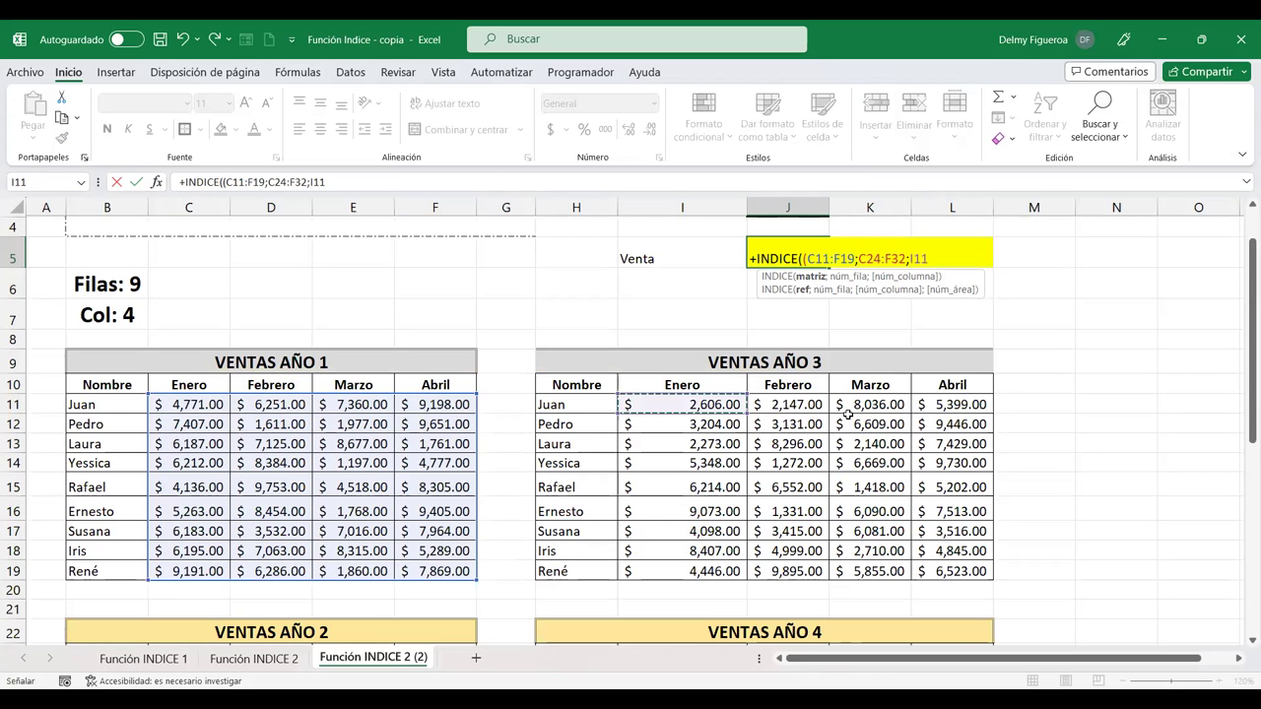
pyautogui.keyDown('shift'); pyautogui.click(961, 572); pyautogui.keyUp('shift')
pyautogui.write(';')
pyautogui.scroll(-2, 961, 572)
pyautogui.scroll(-1, 721, 484)
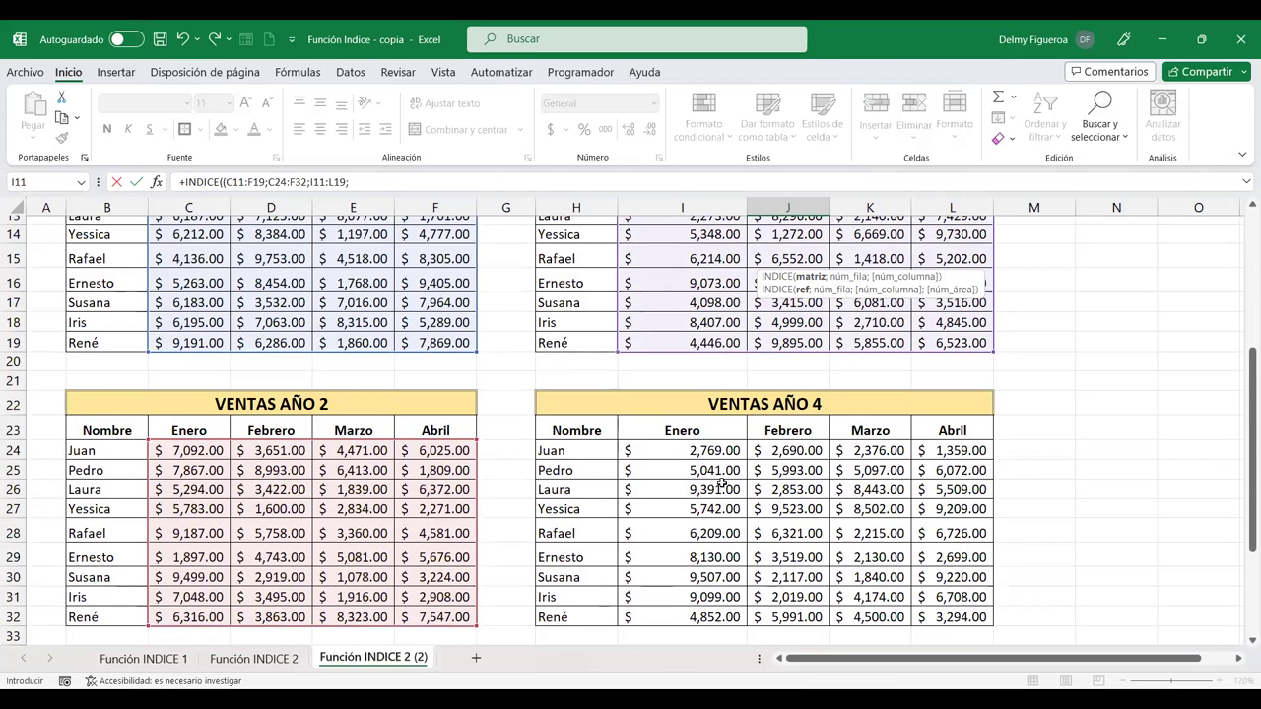
pyautogui.click(706, 452)
pyautogui.keyDown('shift'); pyautogui.click(950, 611); pyautogui.keyUp('shift')
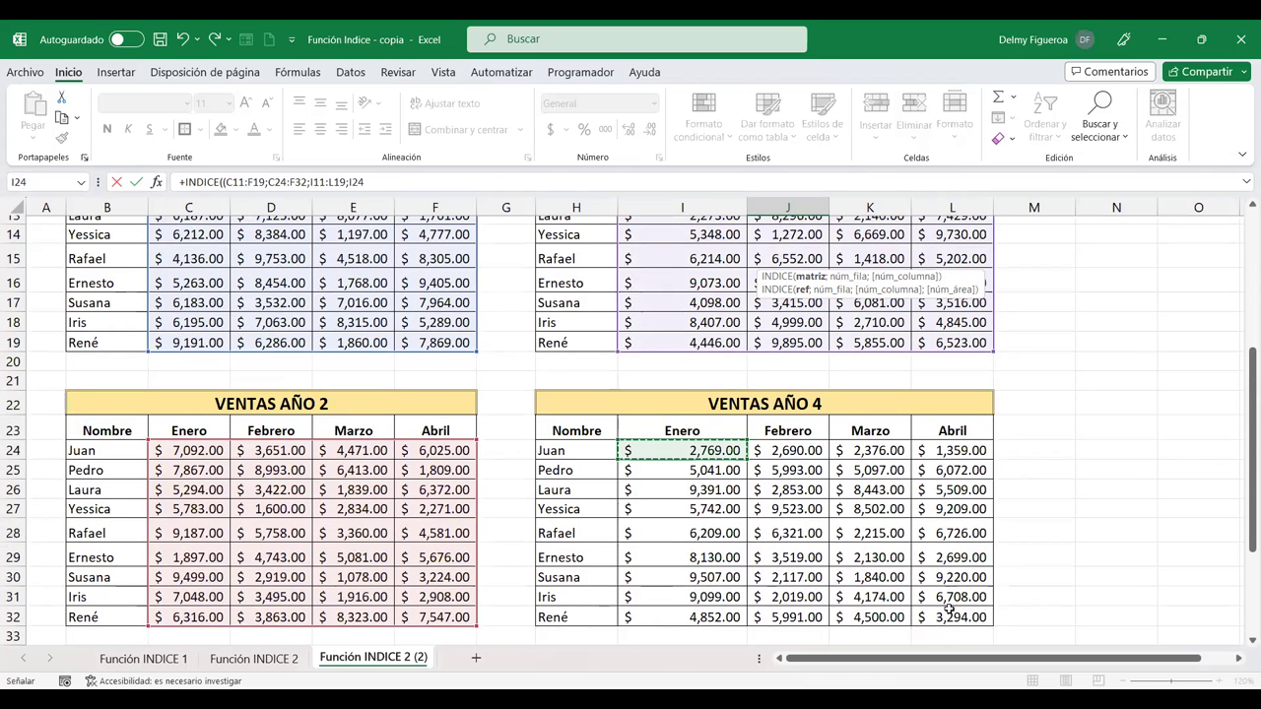
pyautogui.scroll(2, 1181, 480)
pyautogui.scroll(2, 1153, 469)
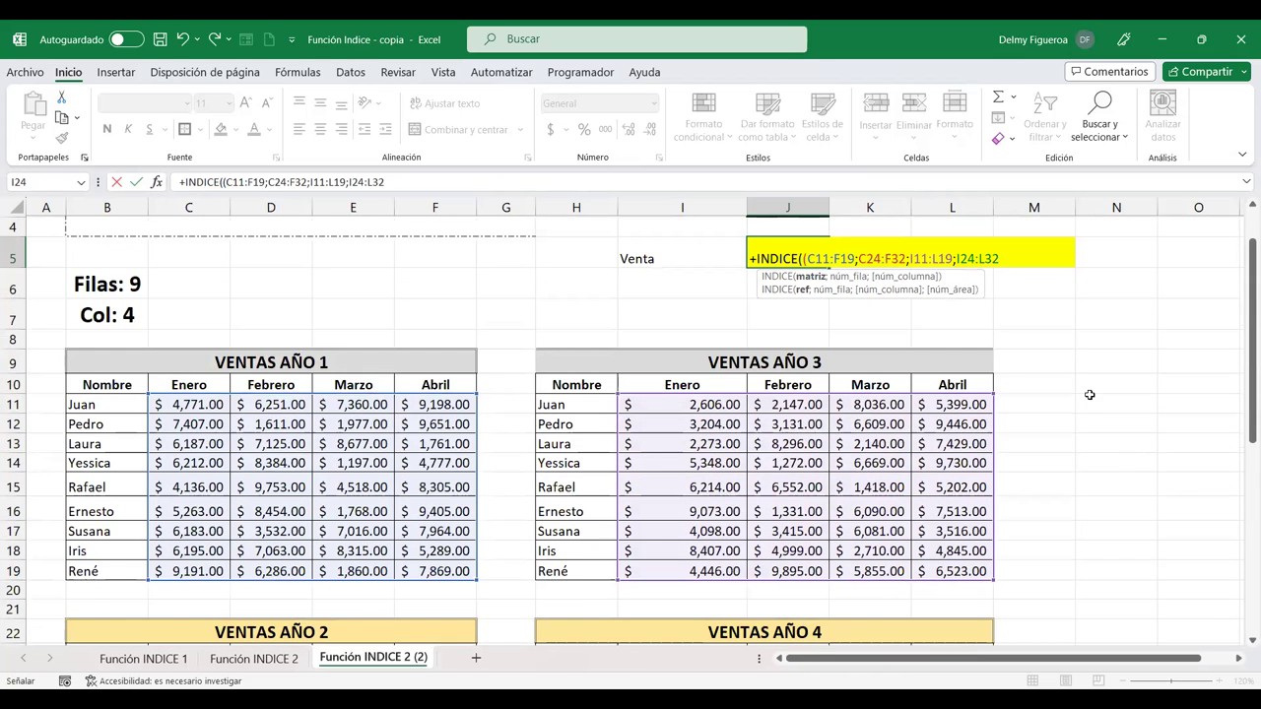
pyautogui.scroll(1, 1084, 394)
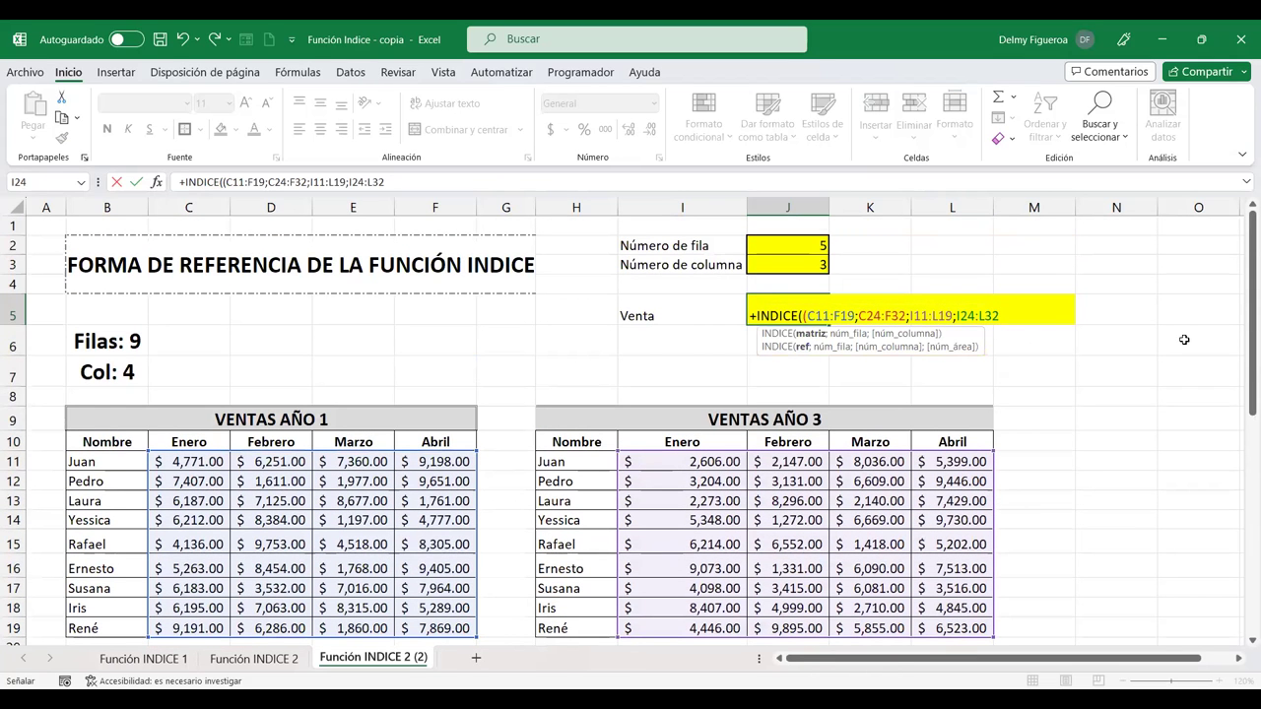
# Close the union and finish INDICE with row J2, column J3 and area 4
pyautogui.write(');')
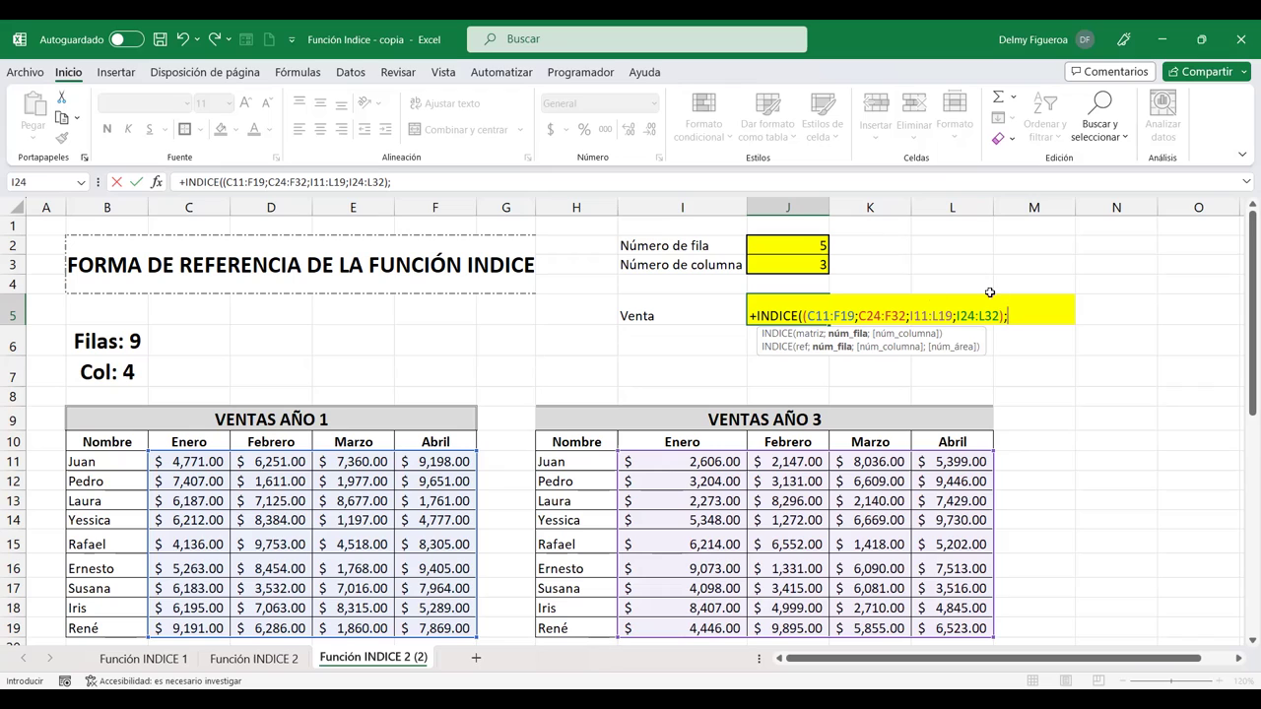
pyautogui.click(795, 241)
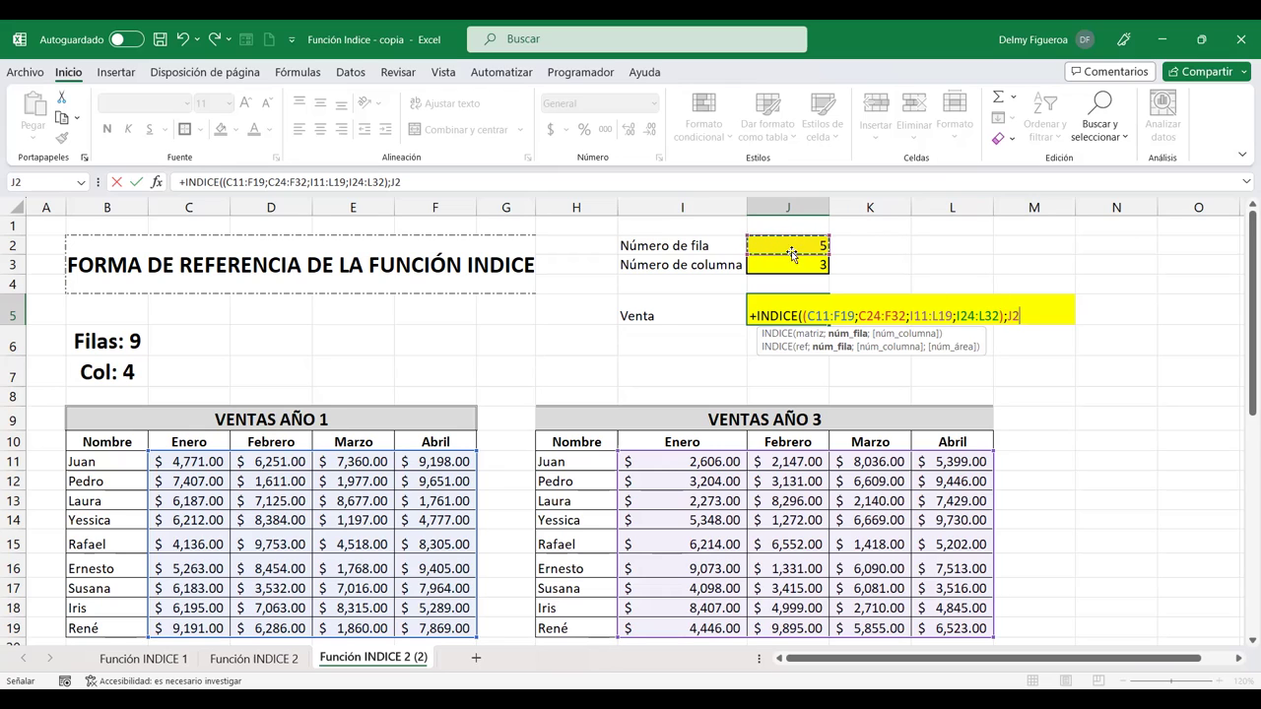
pyautogui.write(';')
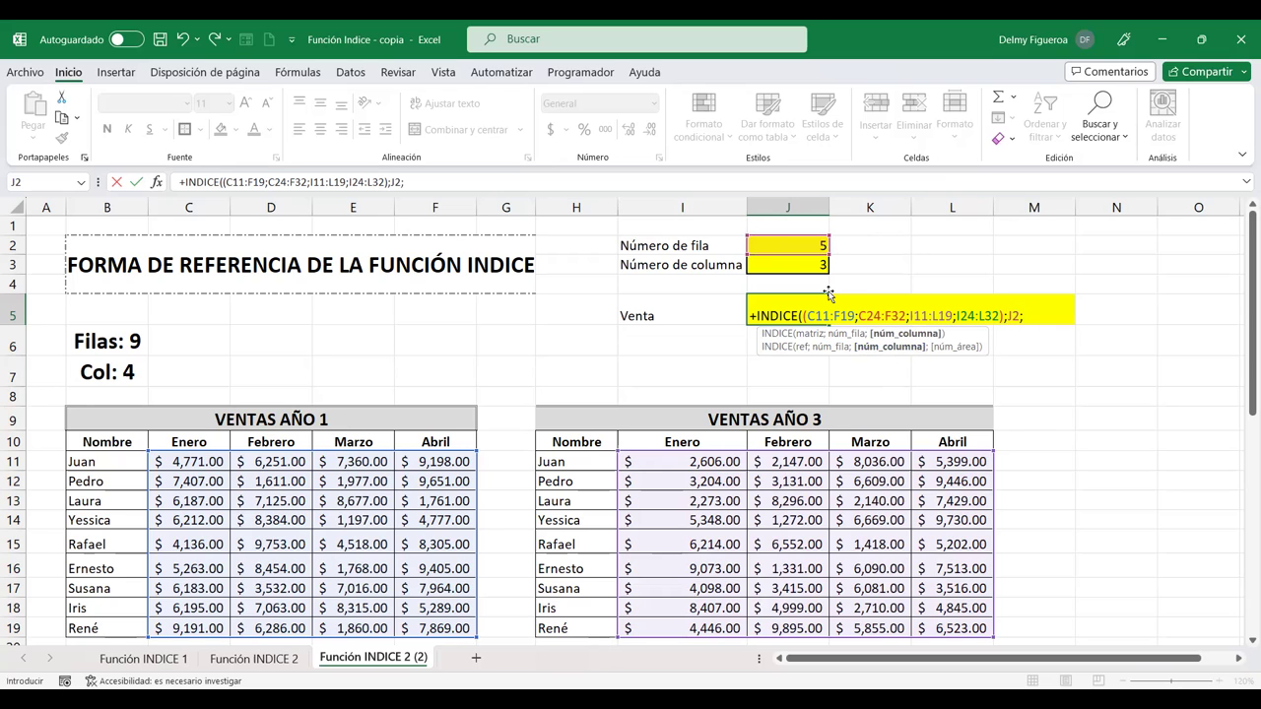
pyautogui.click(810, 267)
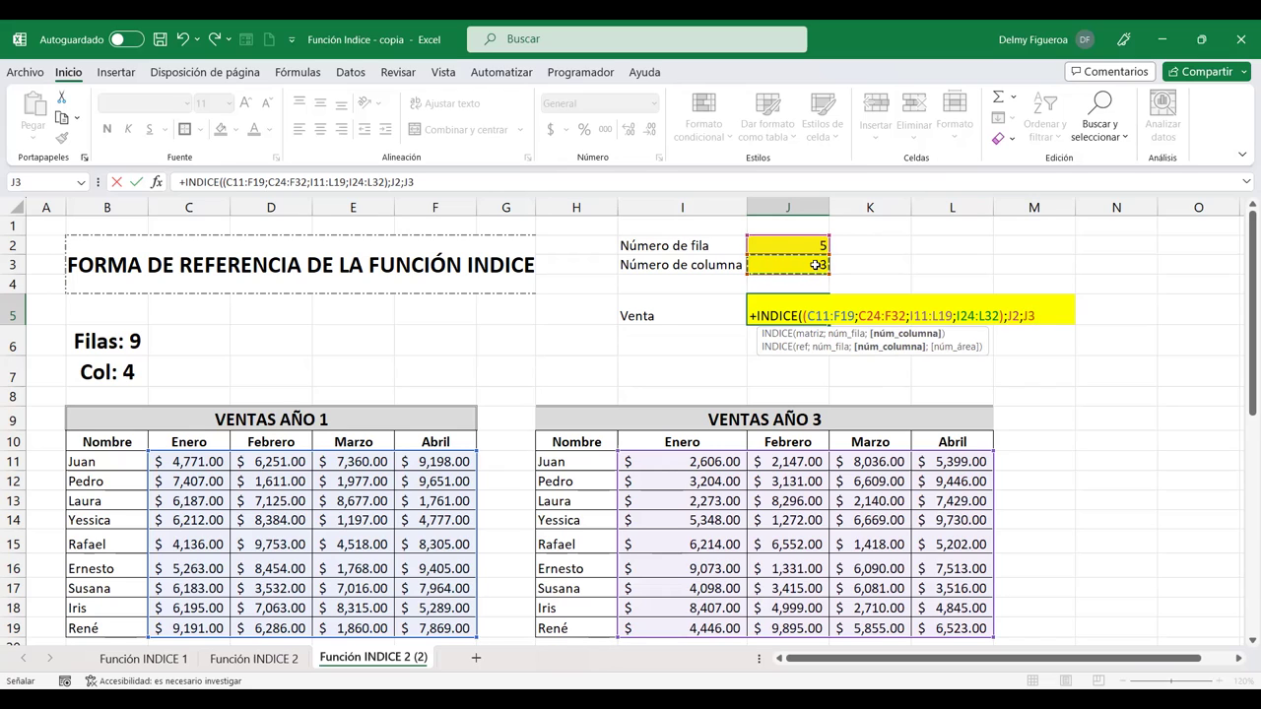
pyautogui.write(';4')
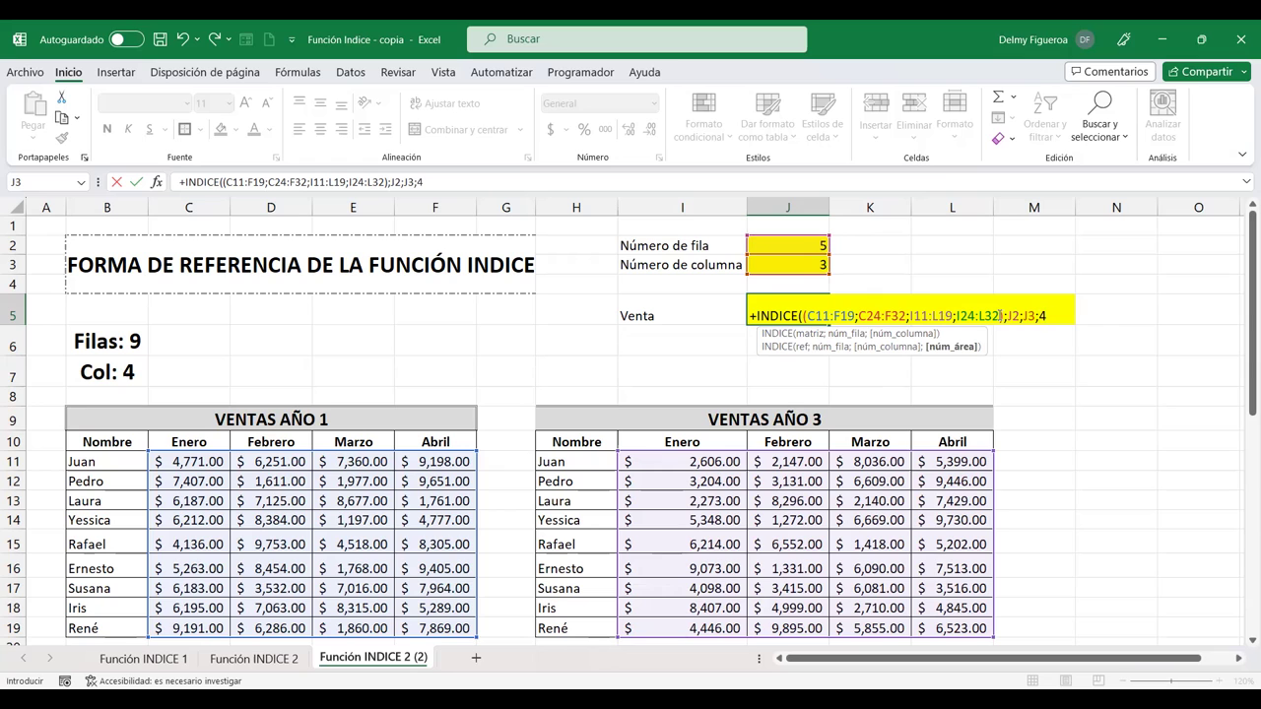
pyautogui.write(')')
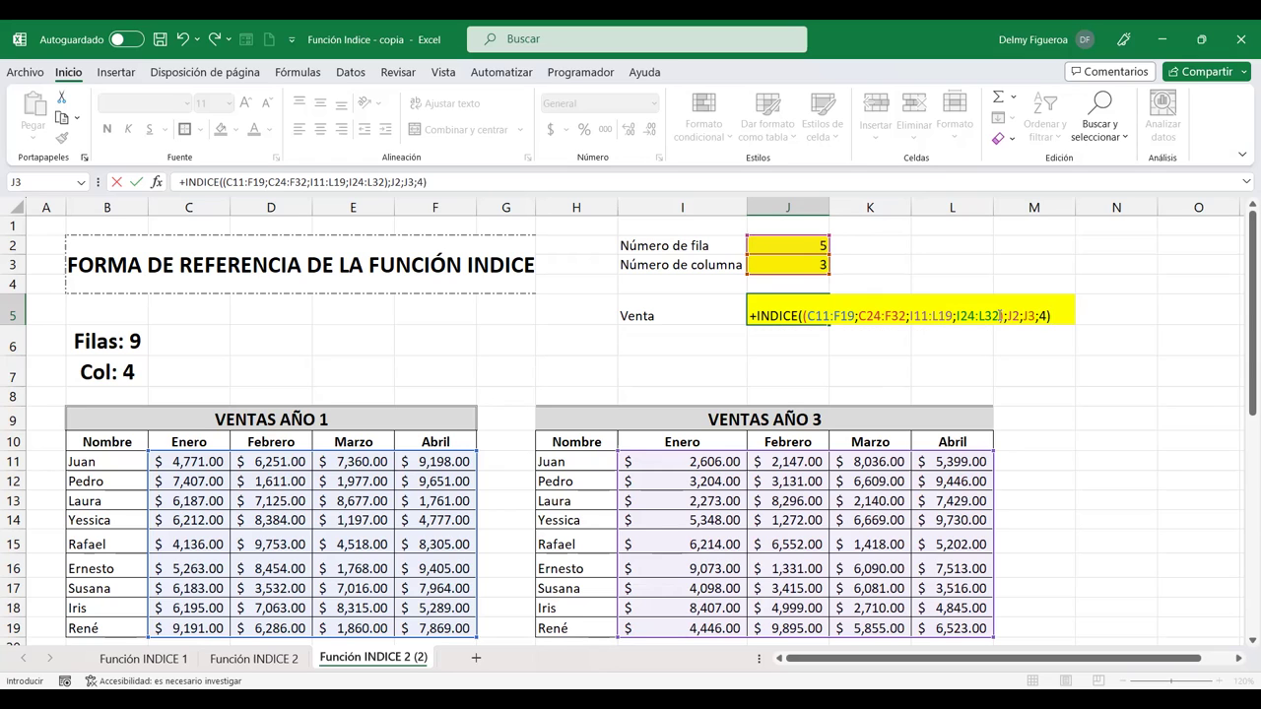
pyautogui.press('Return')
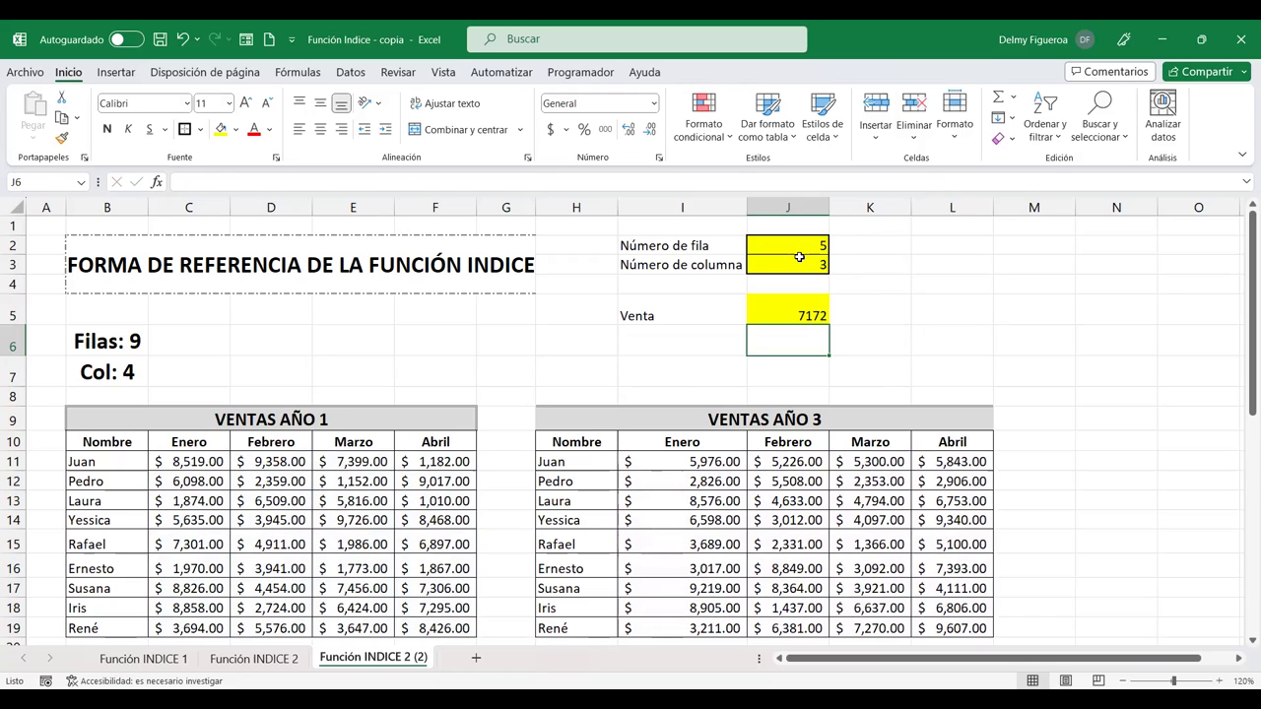
# Inspect the random formula behind one of the sales values
pyautogui.scroll(-2, 932, 378)
pyautogui.scroll(-3, 932, 377)
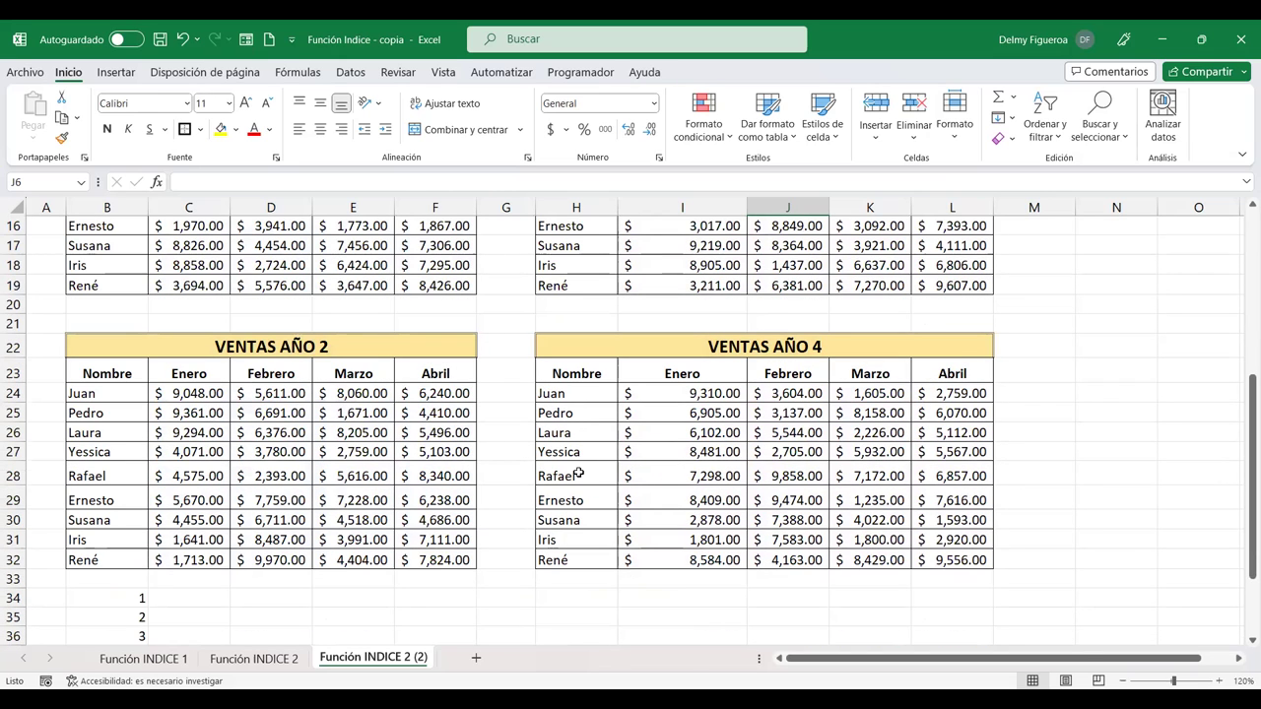
pyautogui.click(889, 473)
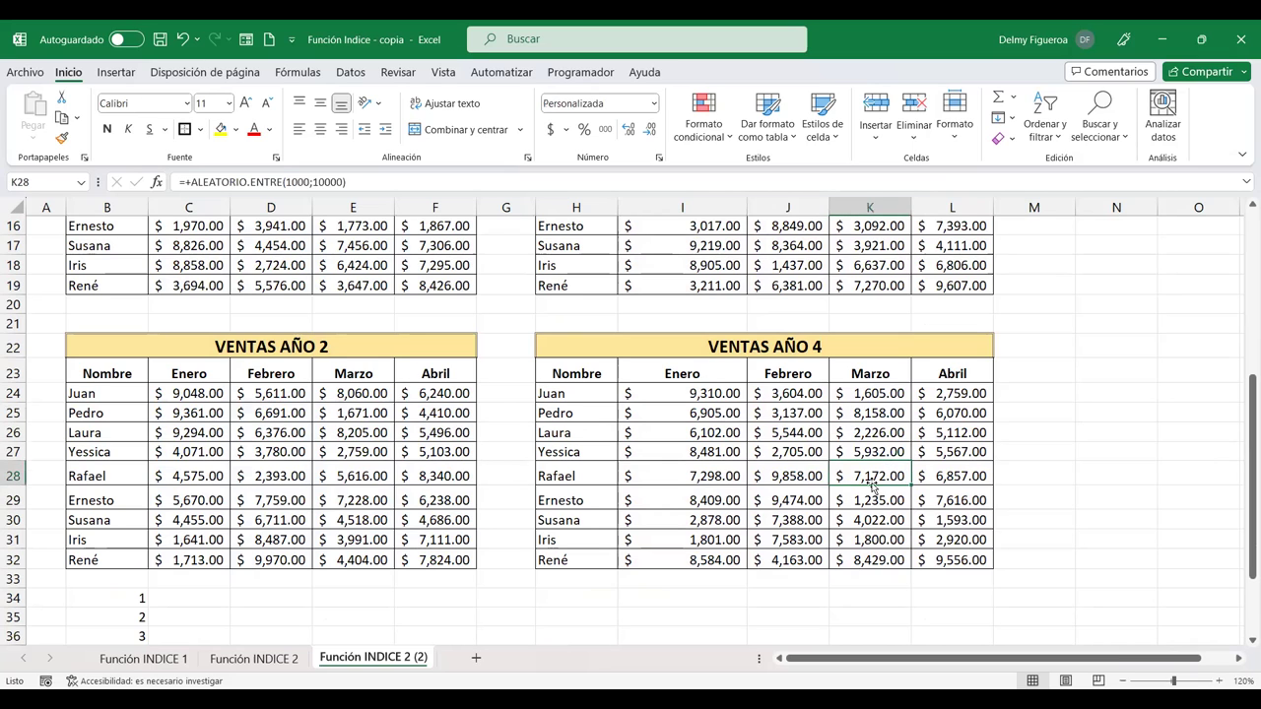
pyautogui.scroll(3, 889, 474)
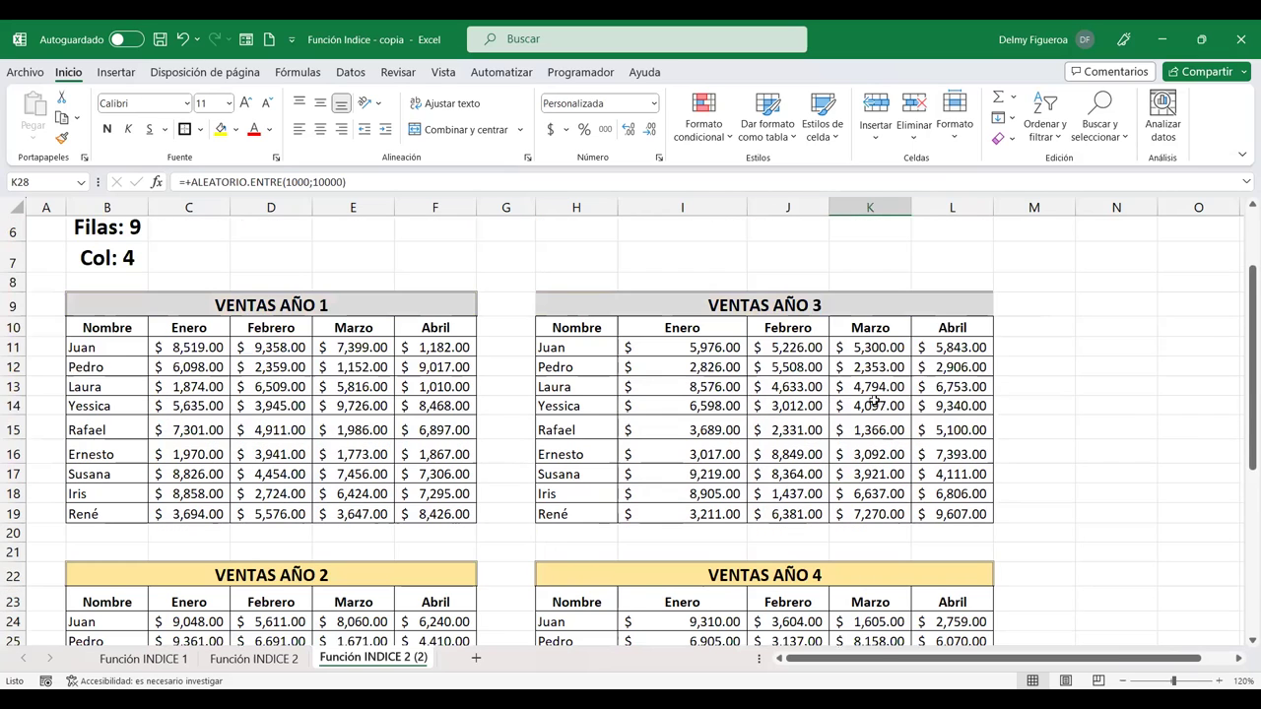
pyautogui.scroll(2, 875, 399)
# Make the J5 result bold, two font sizes larger, in Accounting currency format
pyautogui.click(799, 301)
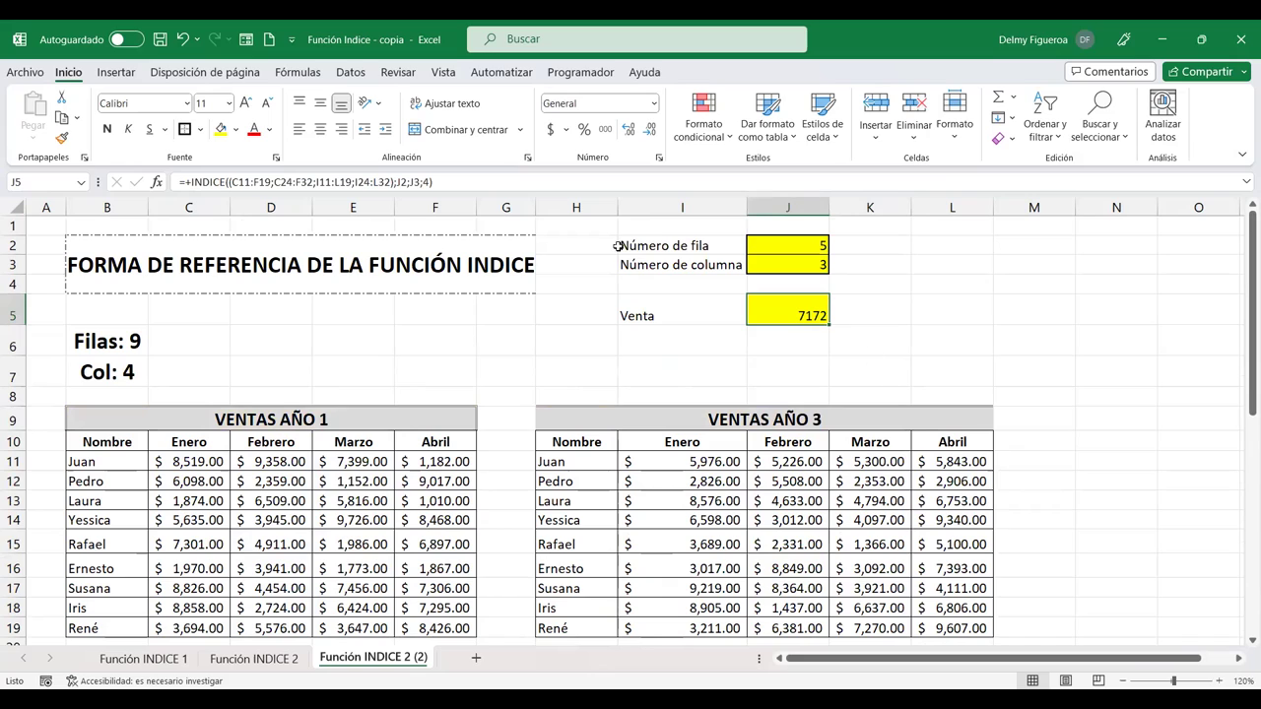
pyautogui.click(108, 128)
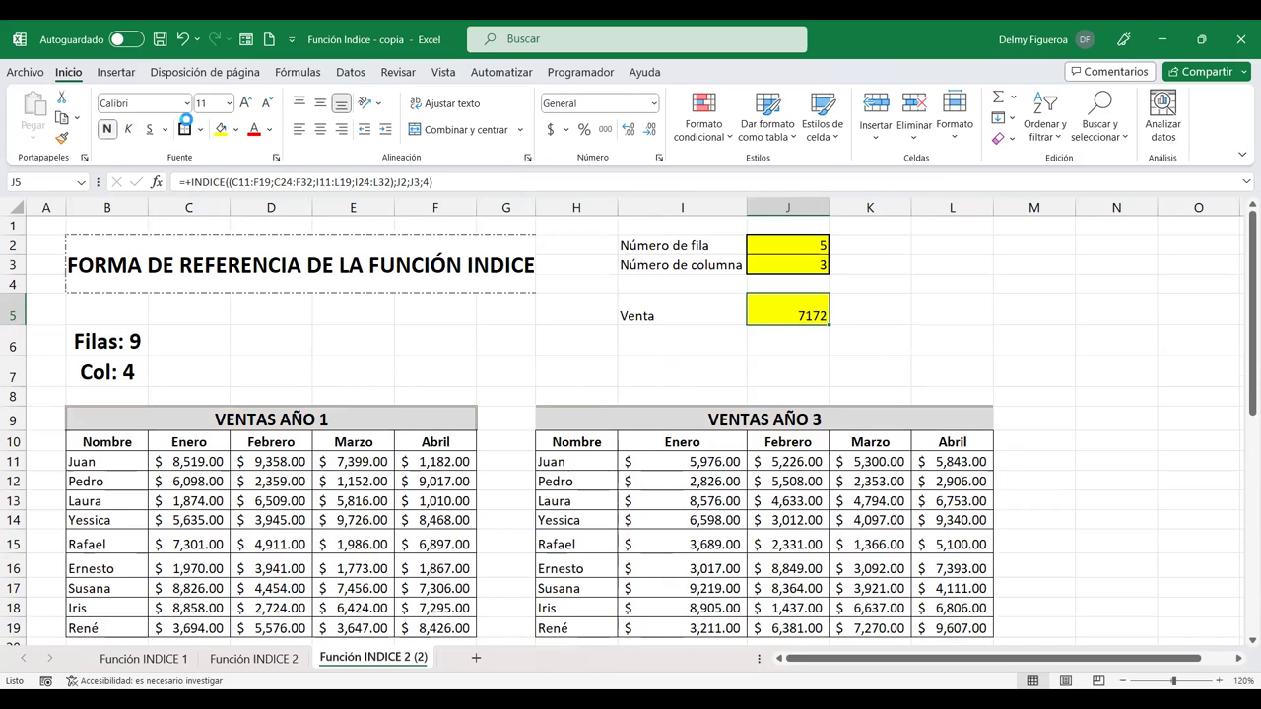
pyautogui.click(245, 103)
pyautogui.click(246, 103)
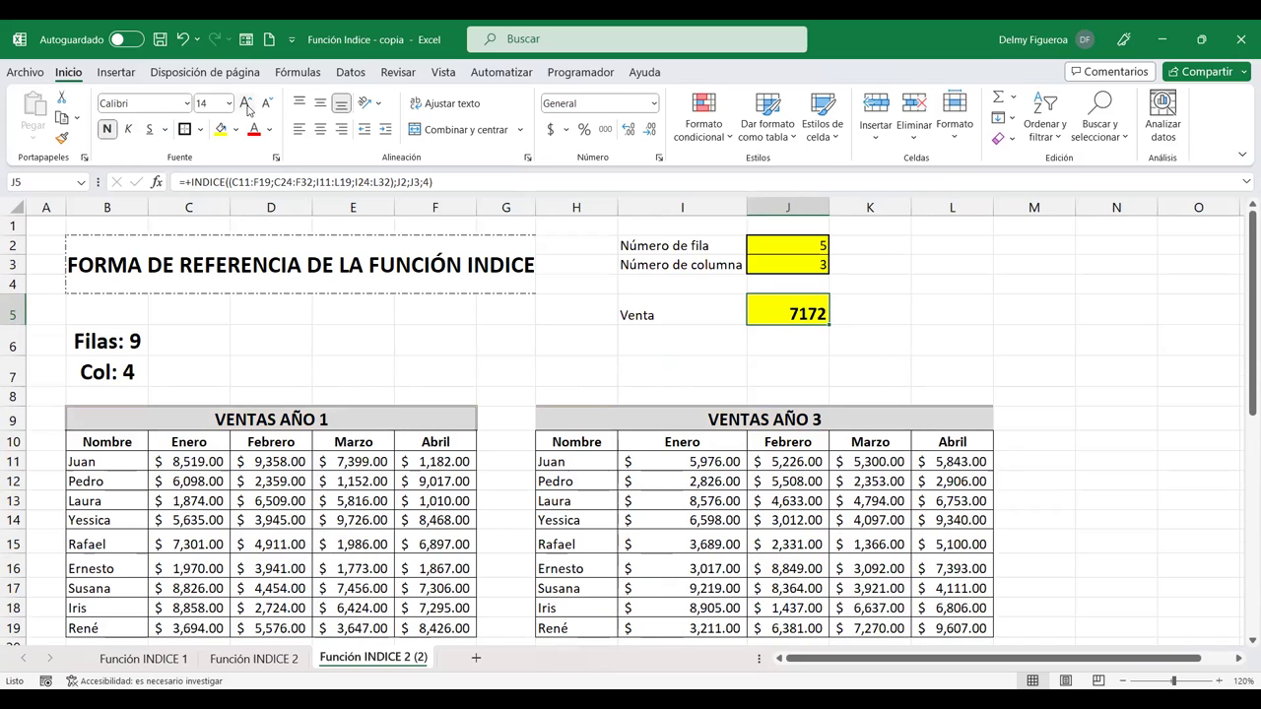
pyautogui.click(551, 129)
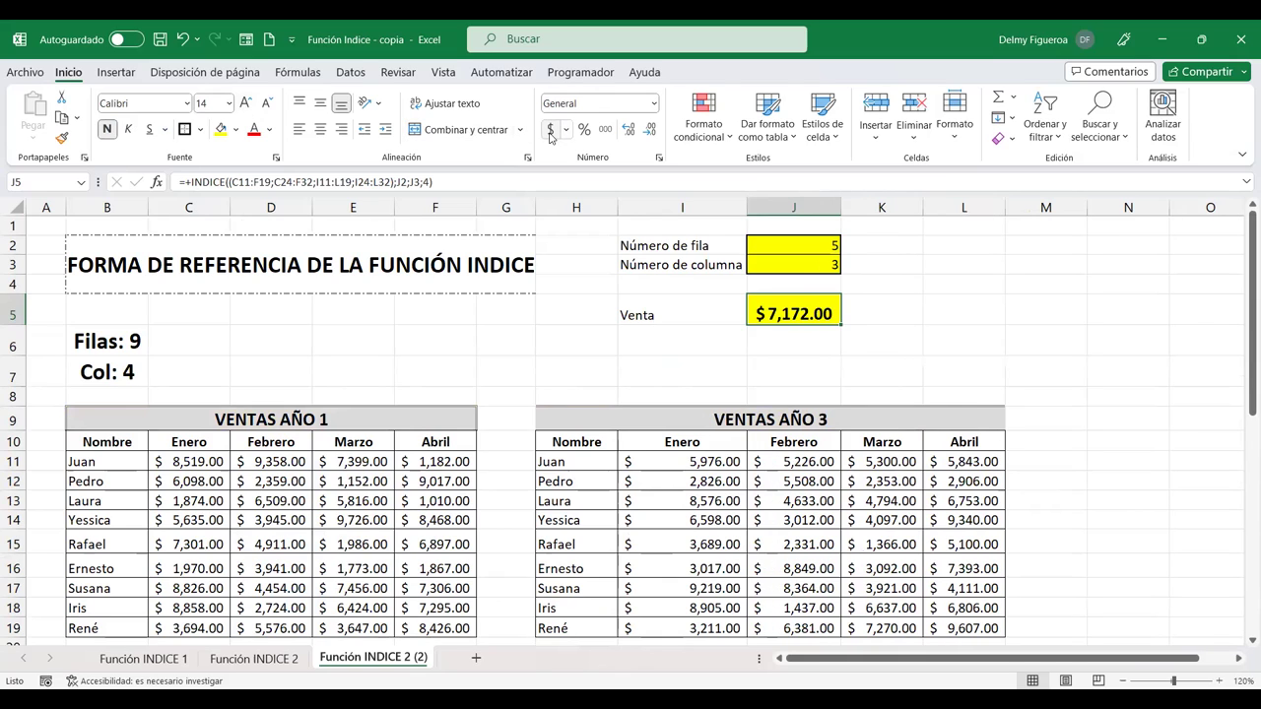
# Re-enter the J5 formula so it recalculates to $3,271.00
pyautogui.moveTo(783, 247); pyautogui.dragTo(794, 264)
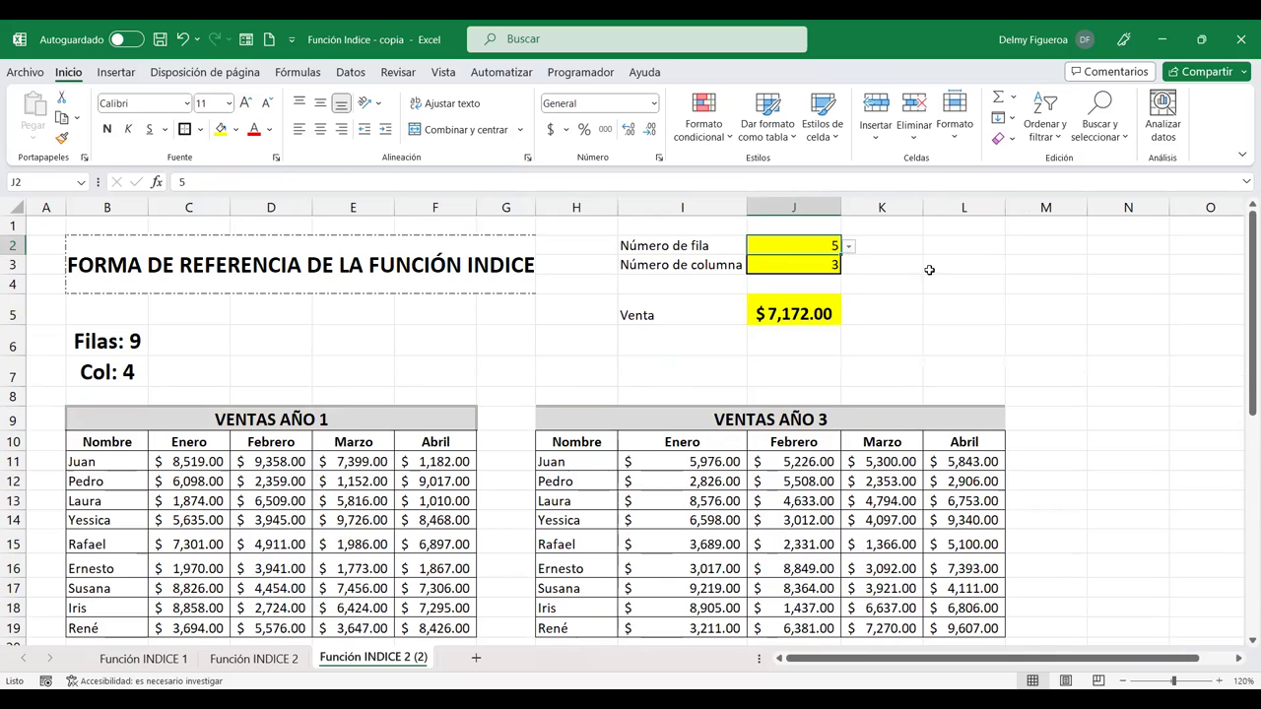
pyautogui.doubleClick(795, 303)
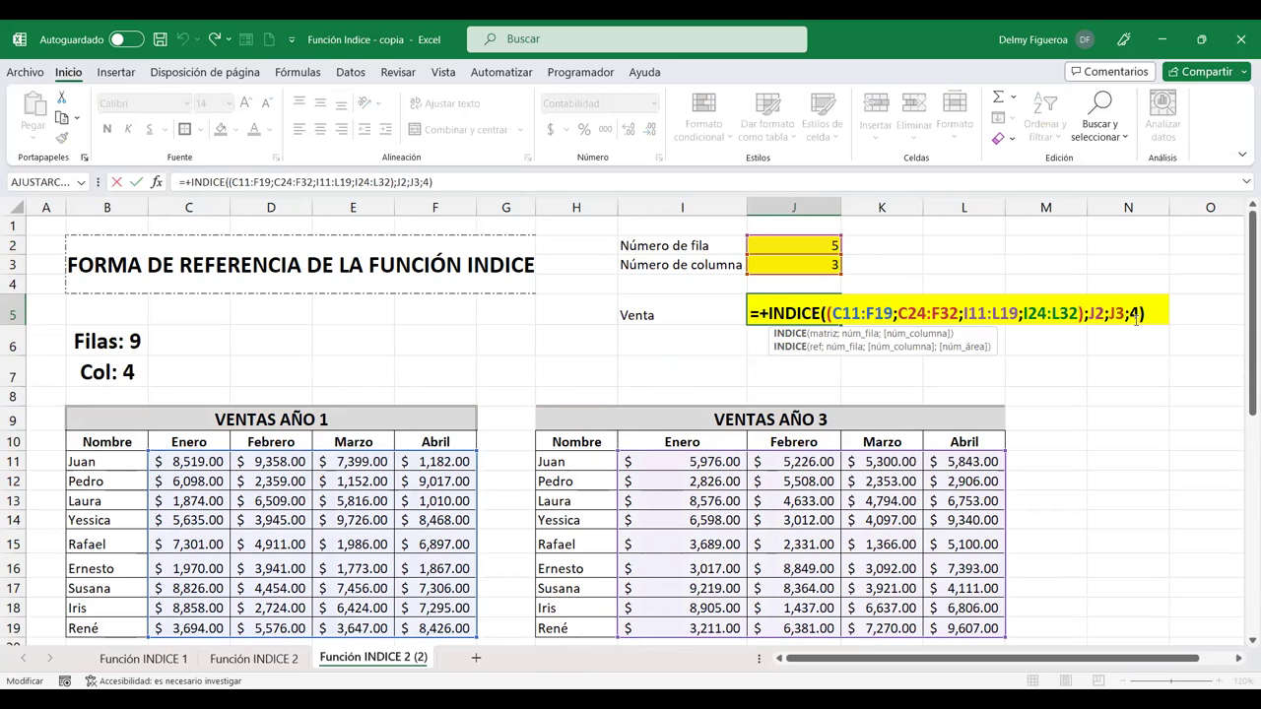
pyautogui.press('Return')
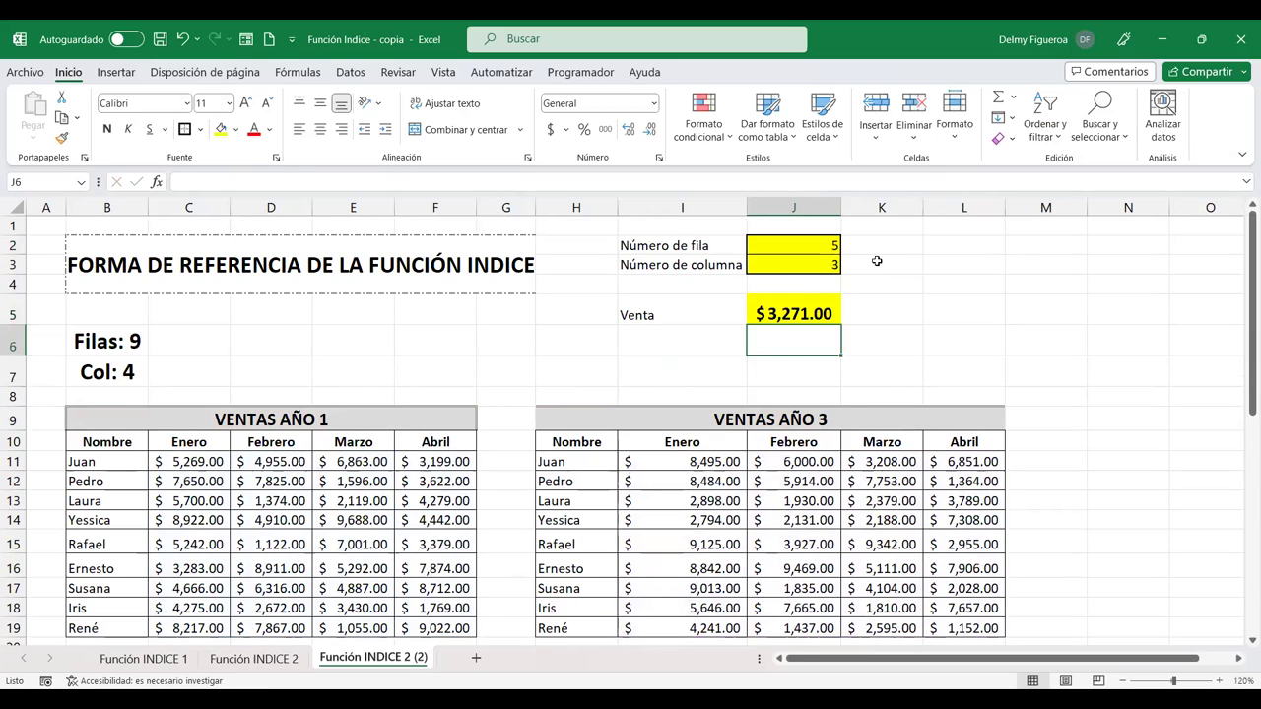
# Enter the label 'Año' in cell L2
pyautogui.click(961, 252)
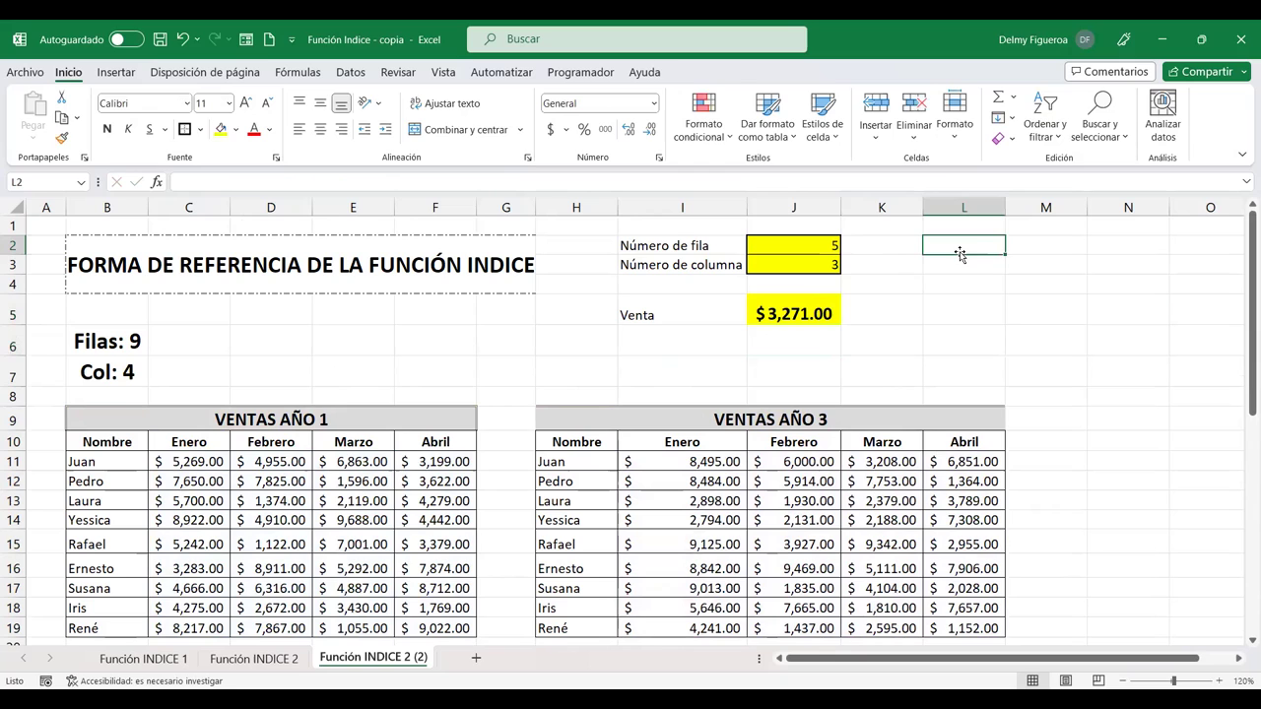
pyautogui.write('Año')
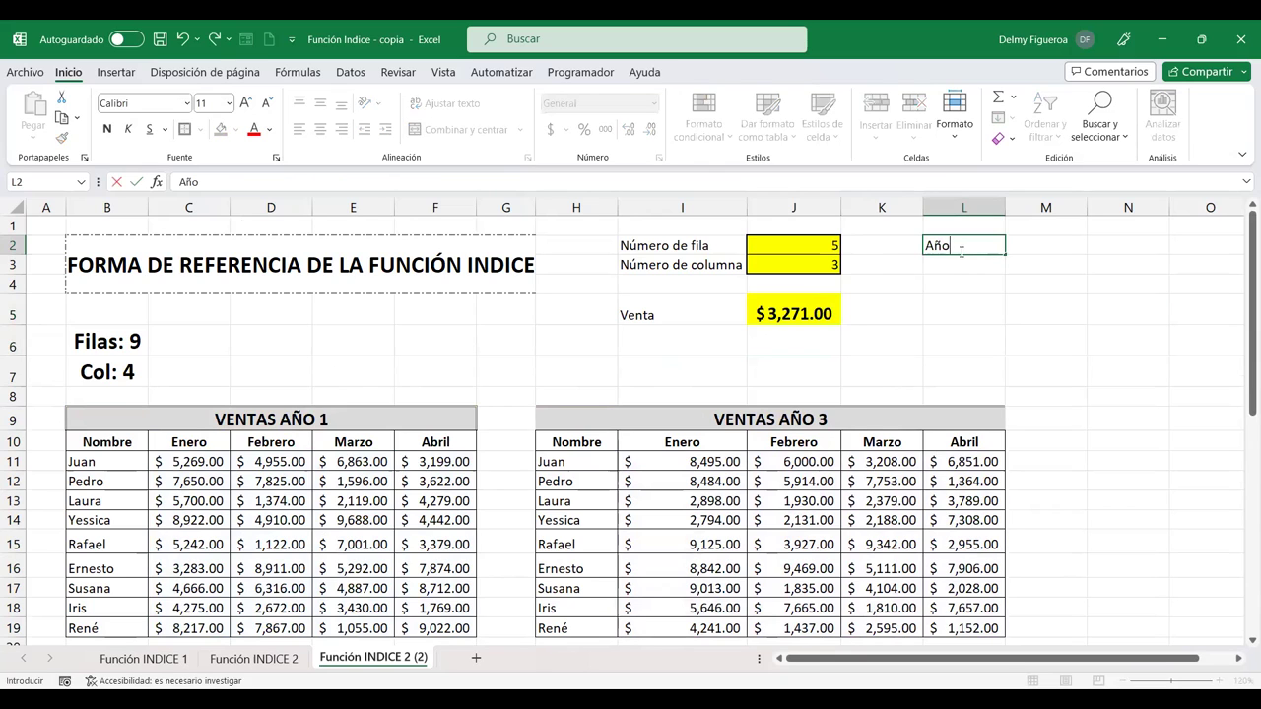
pyautogui.press('Tab')
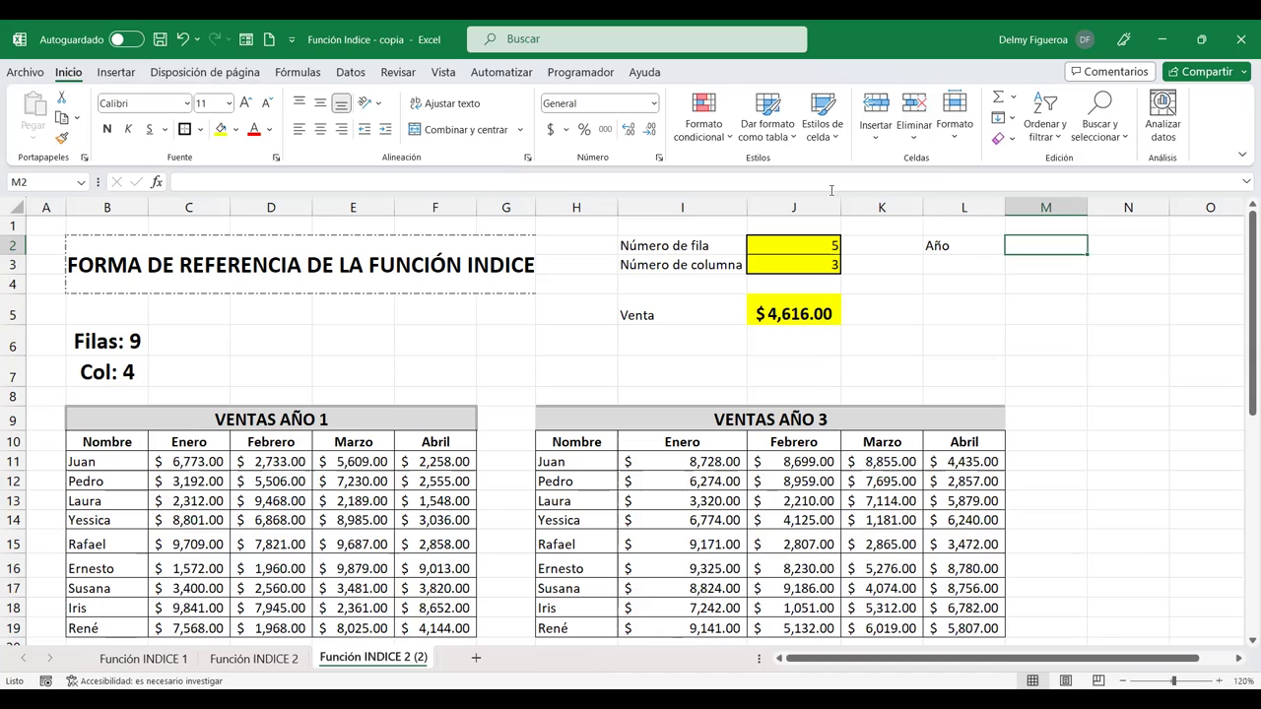
# Restrict M2 to a 1;2;3;4 validation list and choose 2 from its dropdown
pyautogui.click(350, 75)
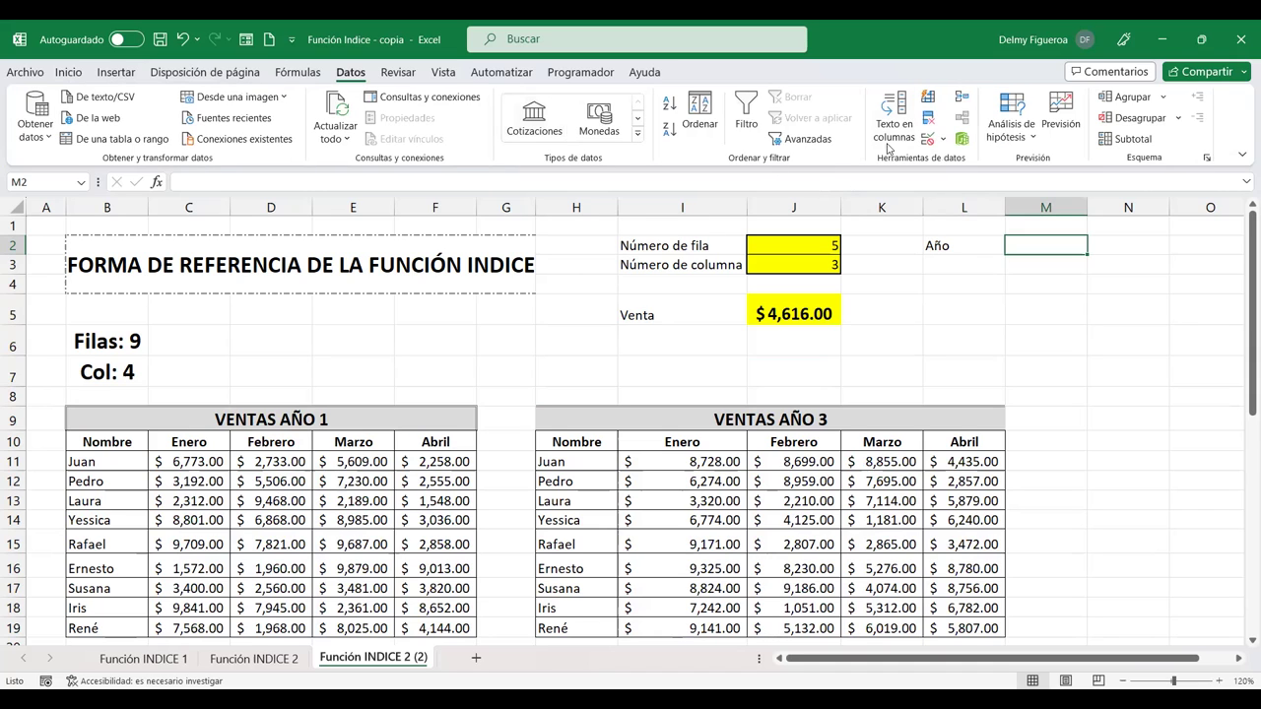
pyautogui.click(931, 141)
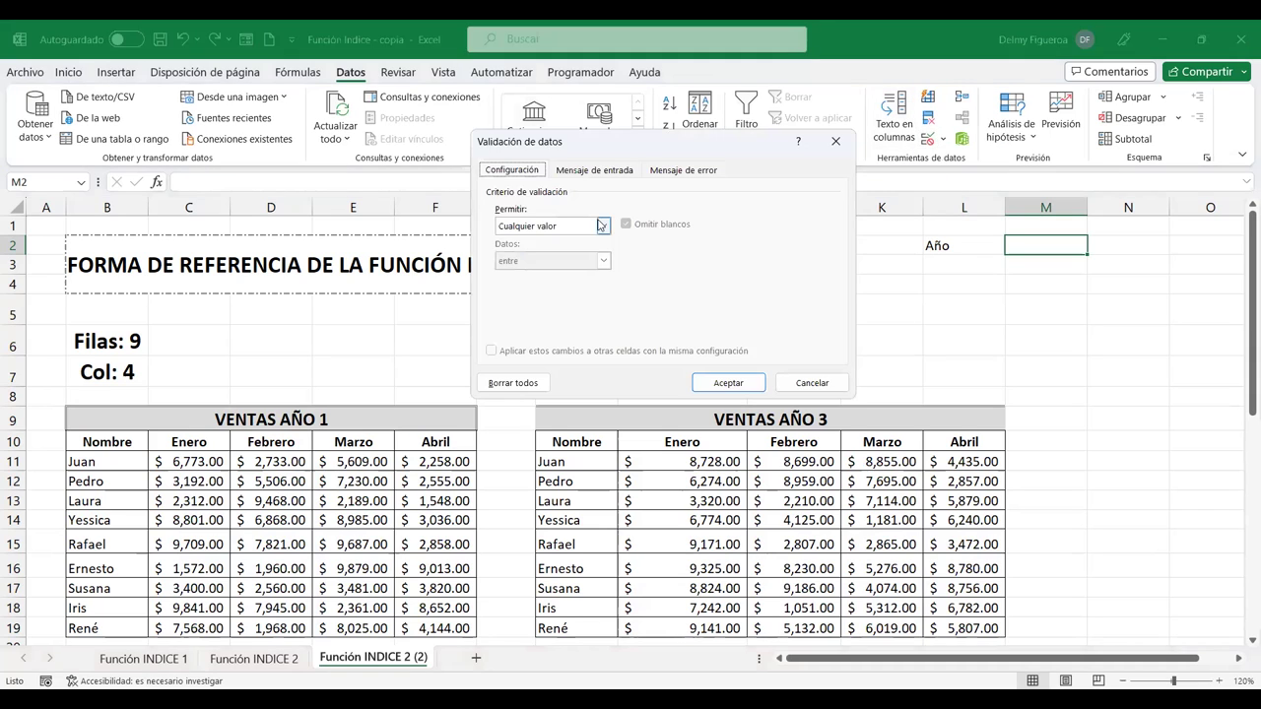
pyautogui.click(602, 226)
pyautogui.press('Return')
pyautogui.write('1;2;3;4')
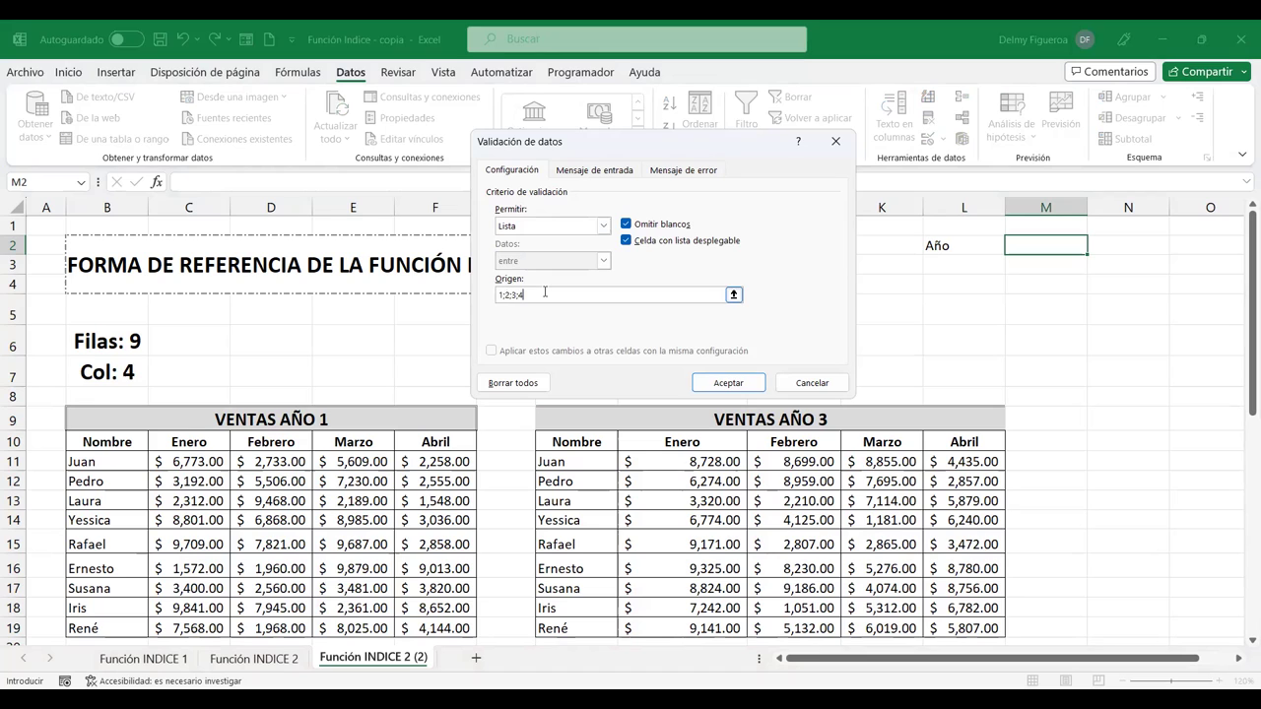
pyautogui.click(744, 382)
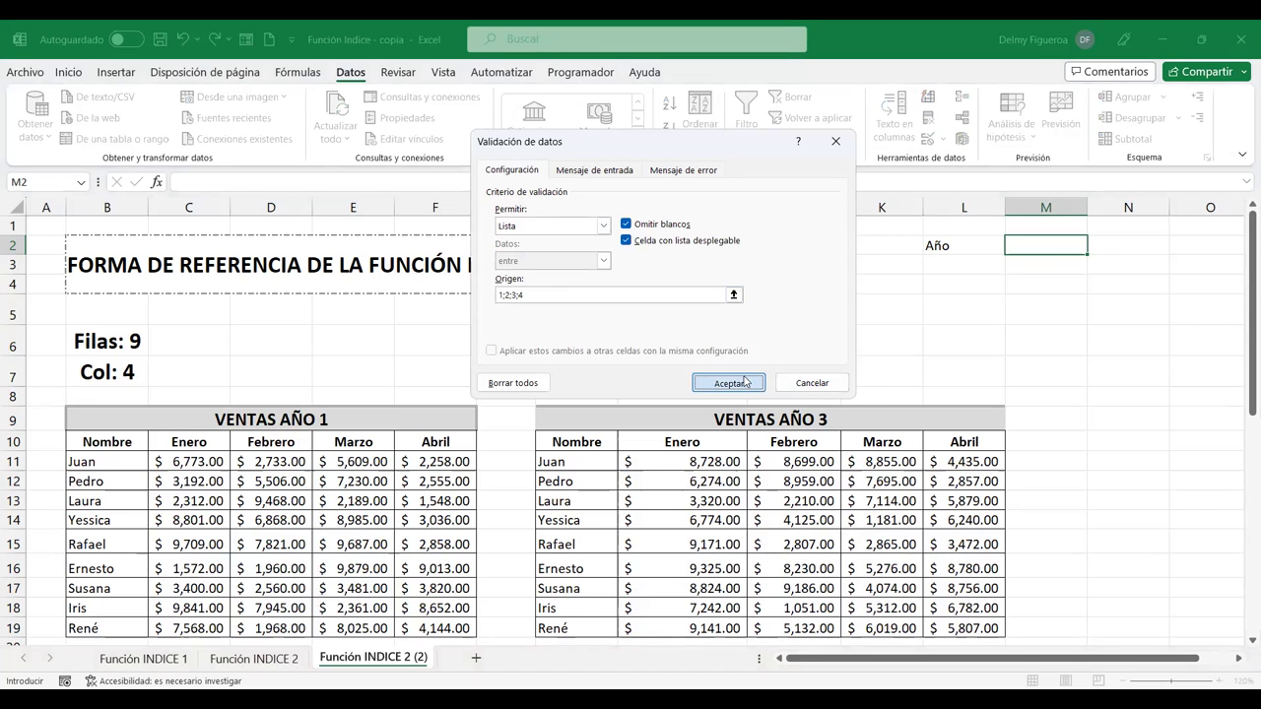
pyautogui.click(1095, 246)
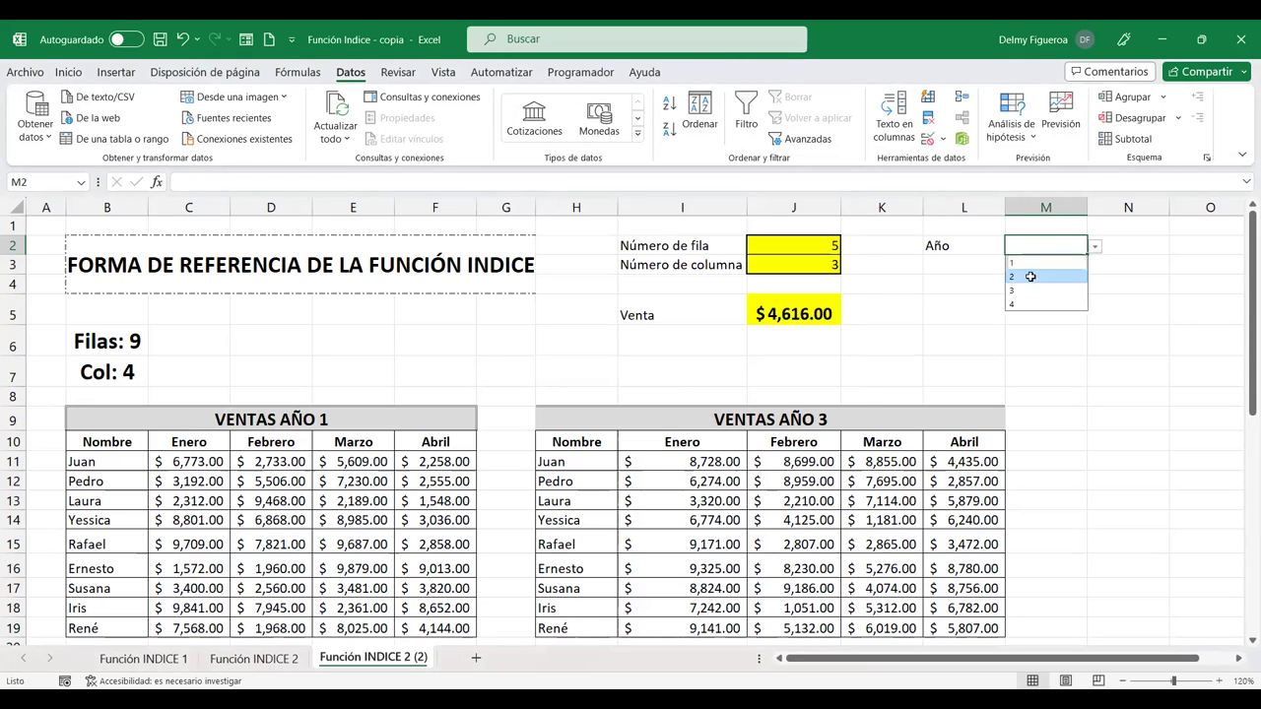
pyautogui.click(1029, 277)
# Replace the fixed area number 4 in J5's INDICE formula with cell M2
pyautogui.doubleClick(814, 303)
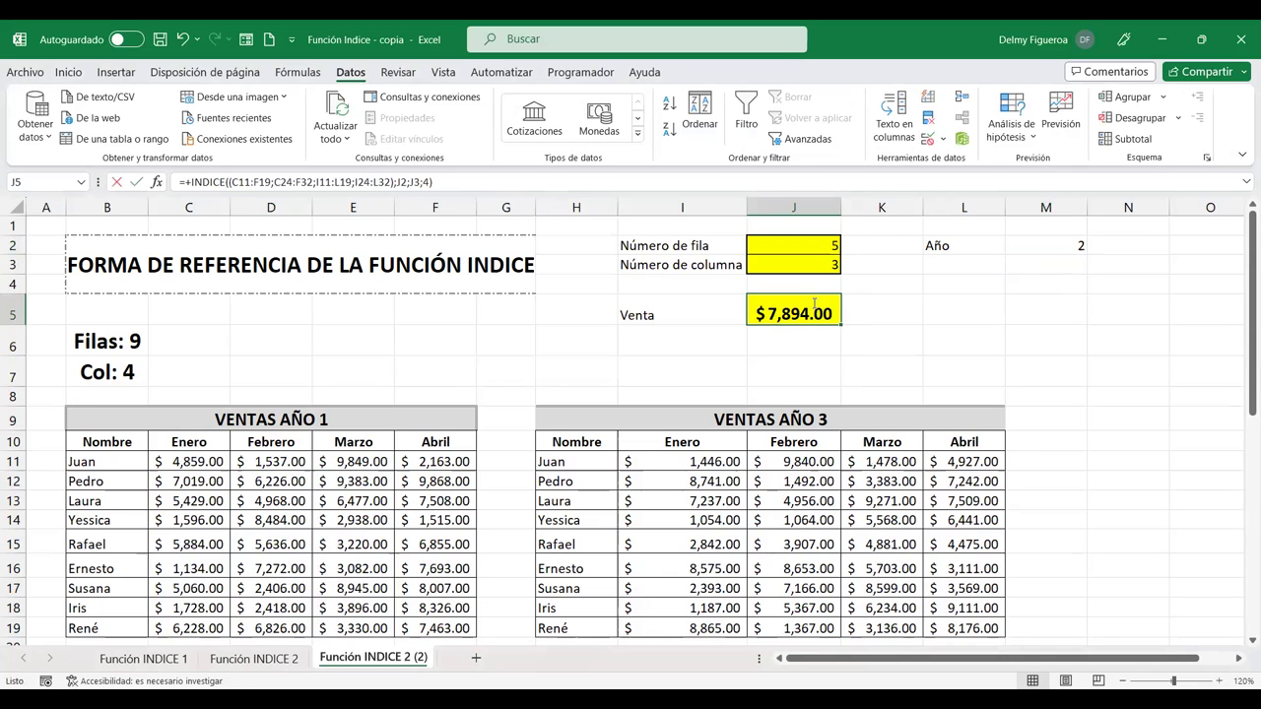
pyautogui.doubleClick(814, 304)
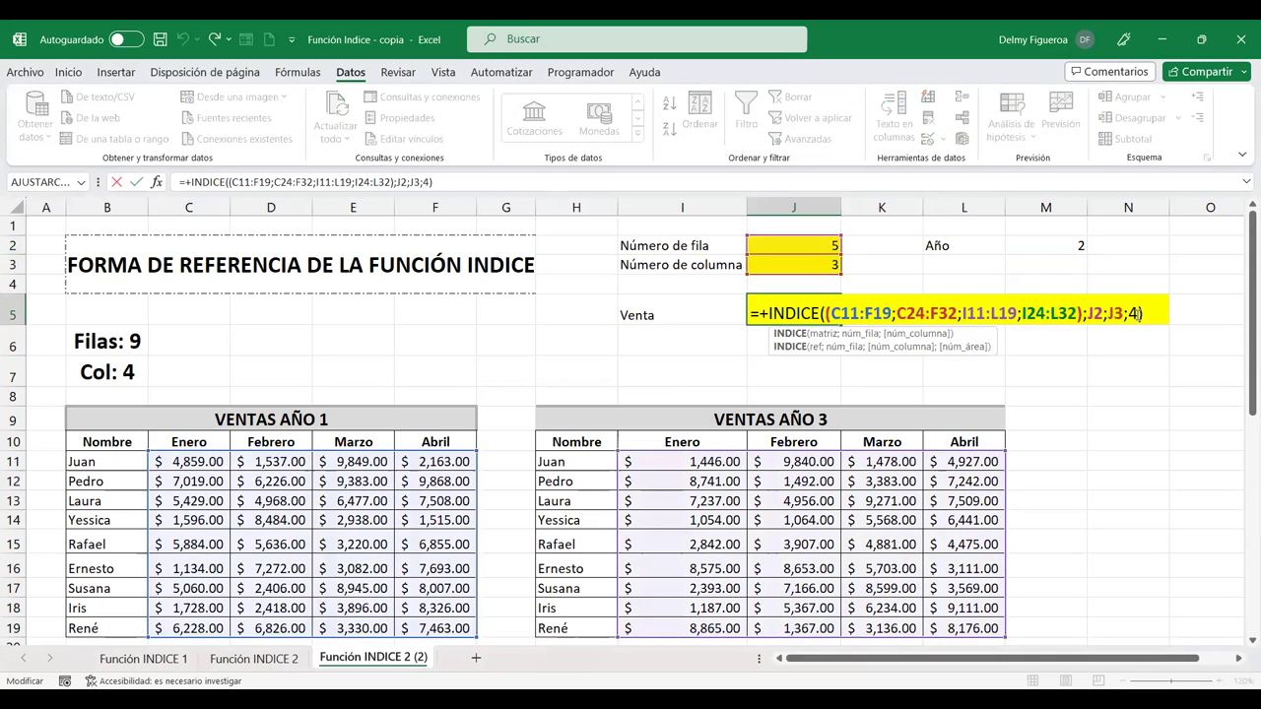
pyautogui.press('BackSpace')
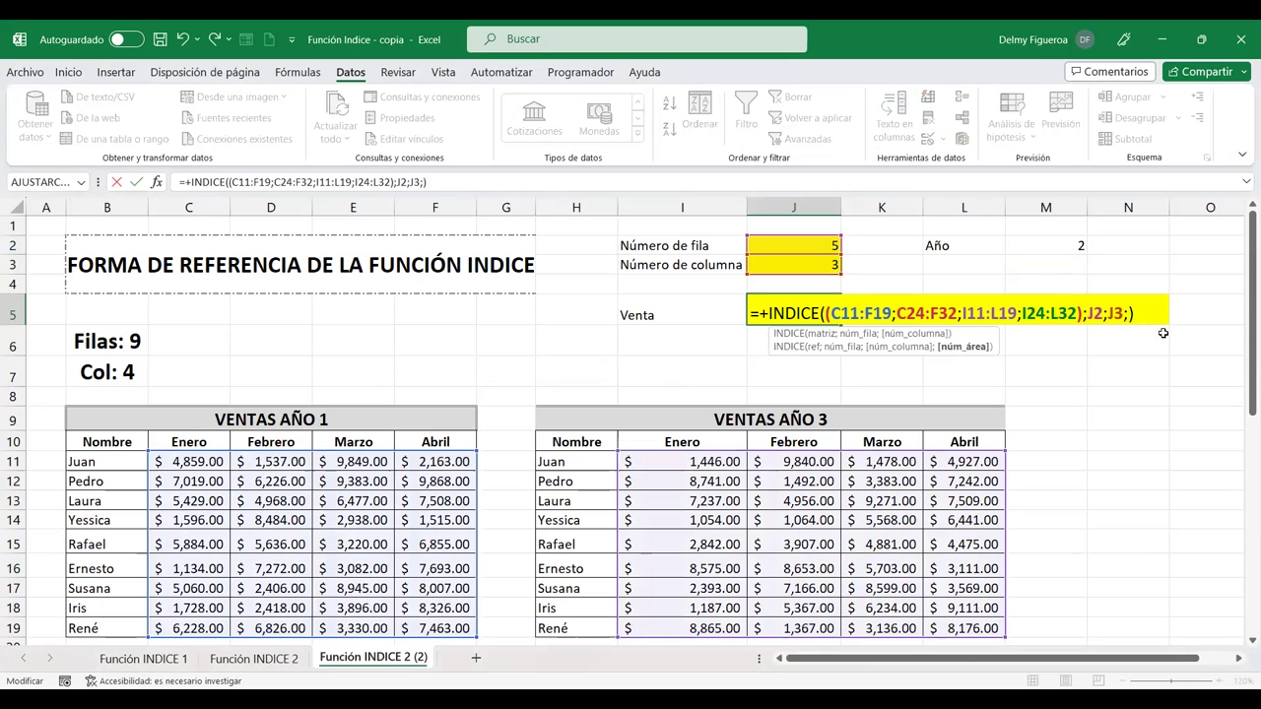
pyautogui.click(1068, 246)
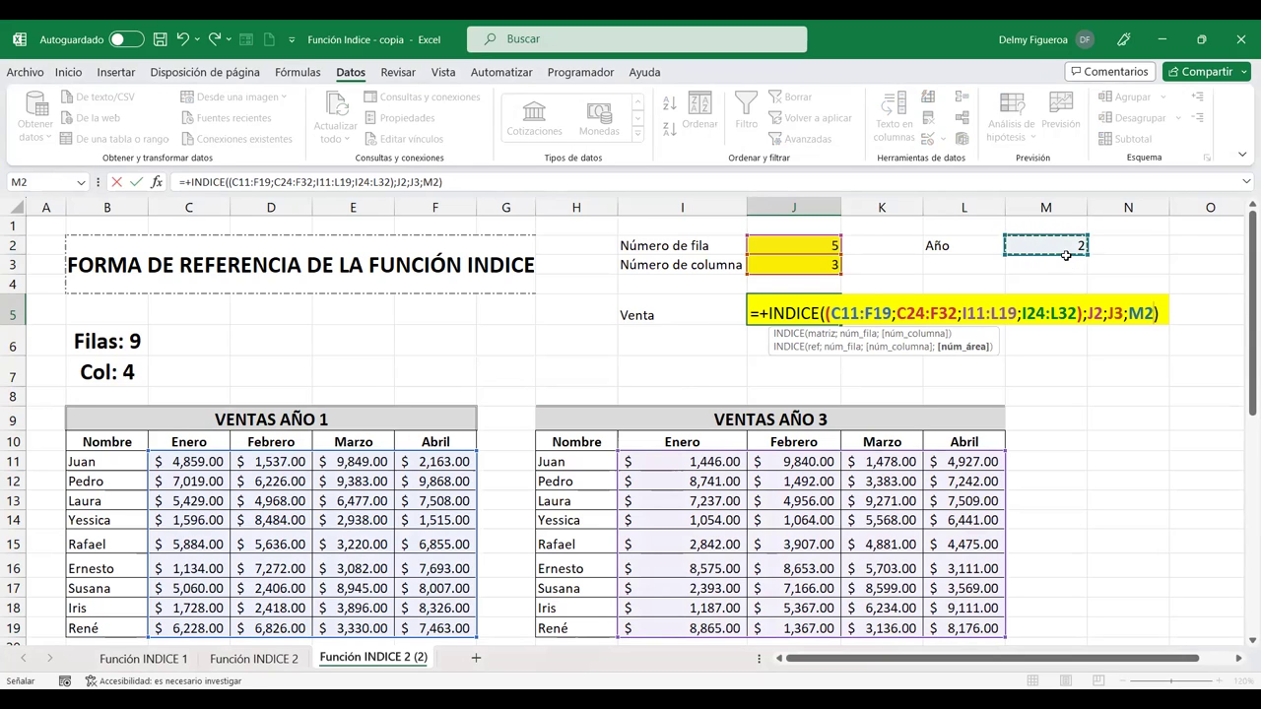
pyautogui.press('Return')
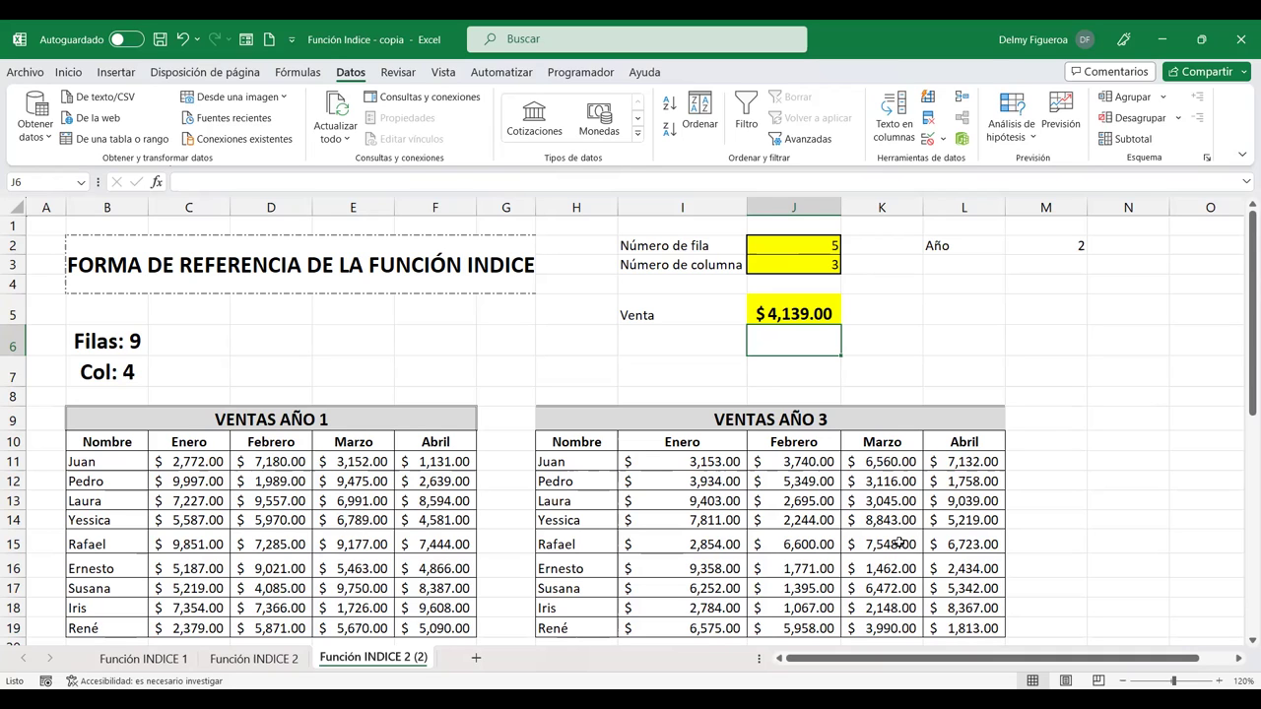
# Scroll through the yearly sales tables to inspect how their values are generated
pyautogui.click(900, 542)
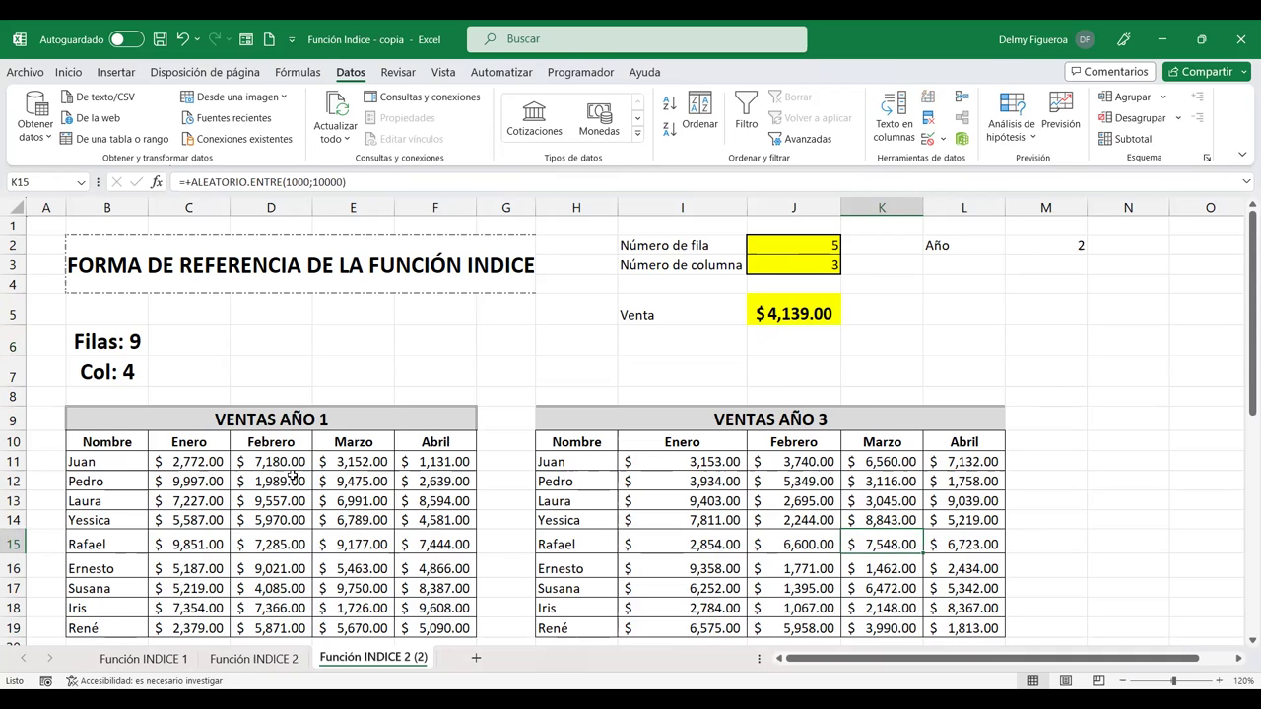
pyautogui.scroll(-3, 239, 462)
pyautogui.scroll(-2, 238, 462)
pyautogui.scroll(5, 739, 445)
pyautogui.scroll(-3, 702, 453)
pyautogui.scroll(-2, 233, 420)
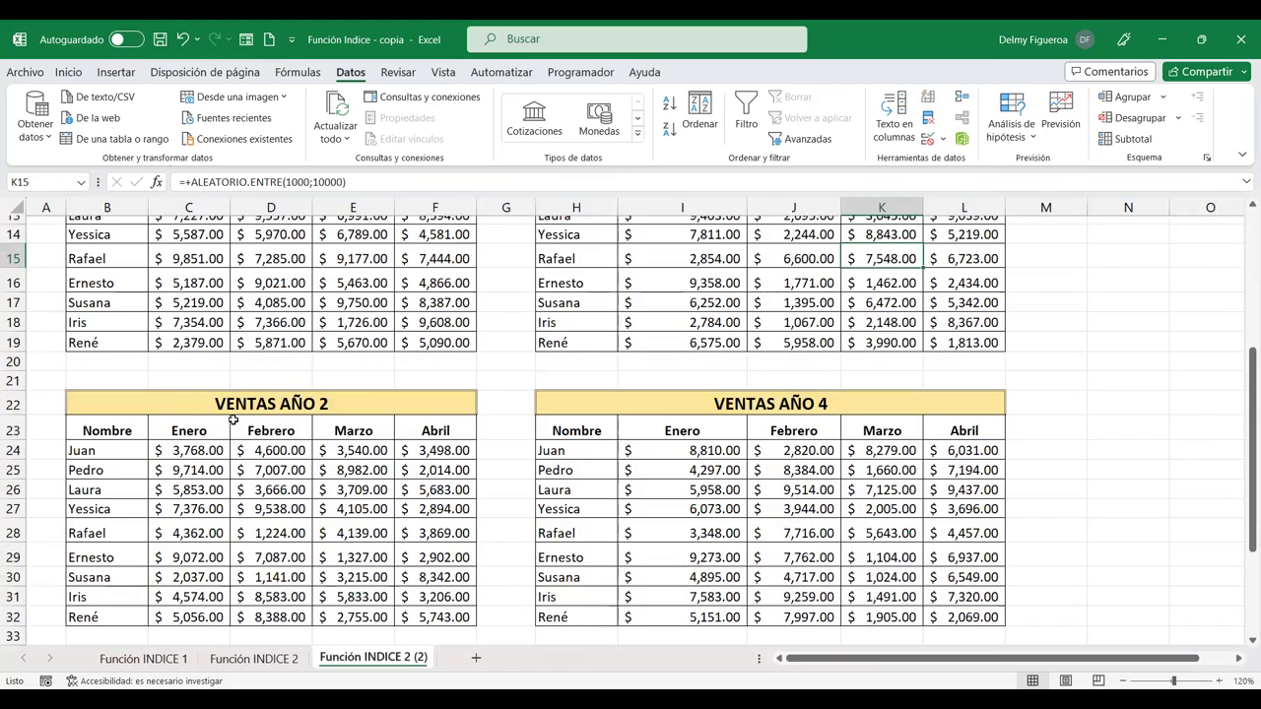
pyautogui.scroll(-2, 217, 456)
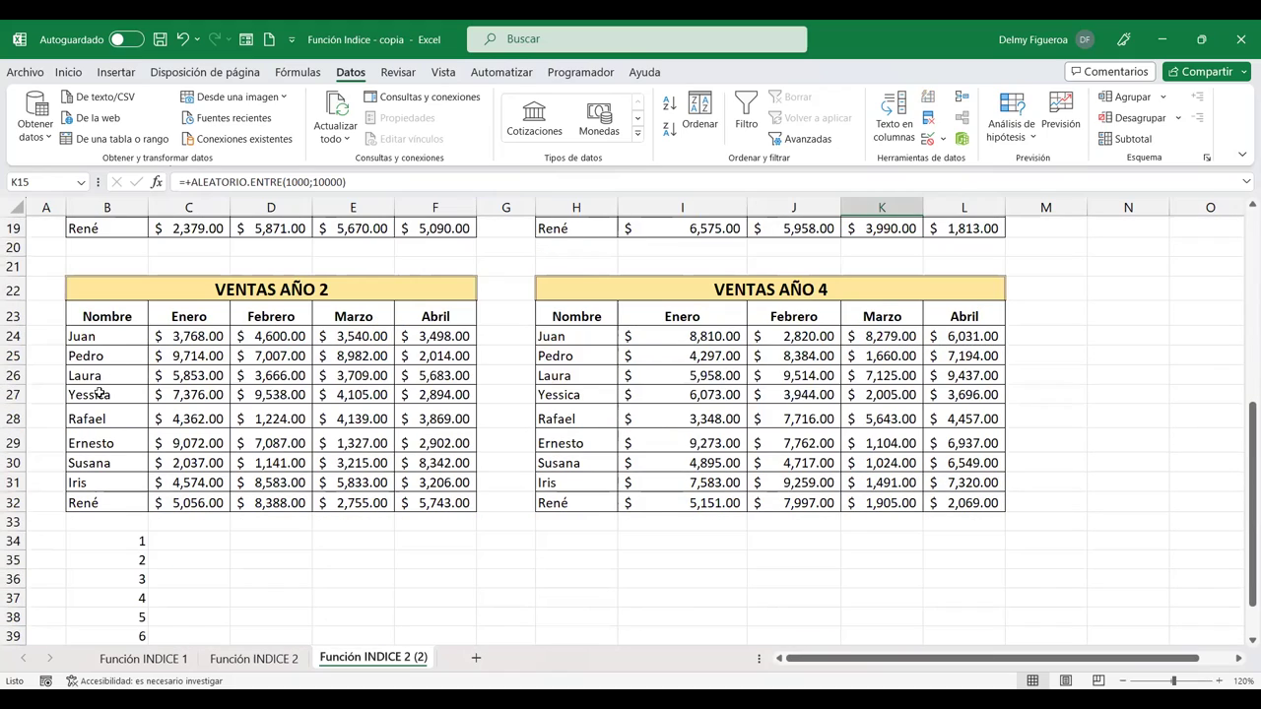
pyautogui.click(356, 416)
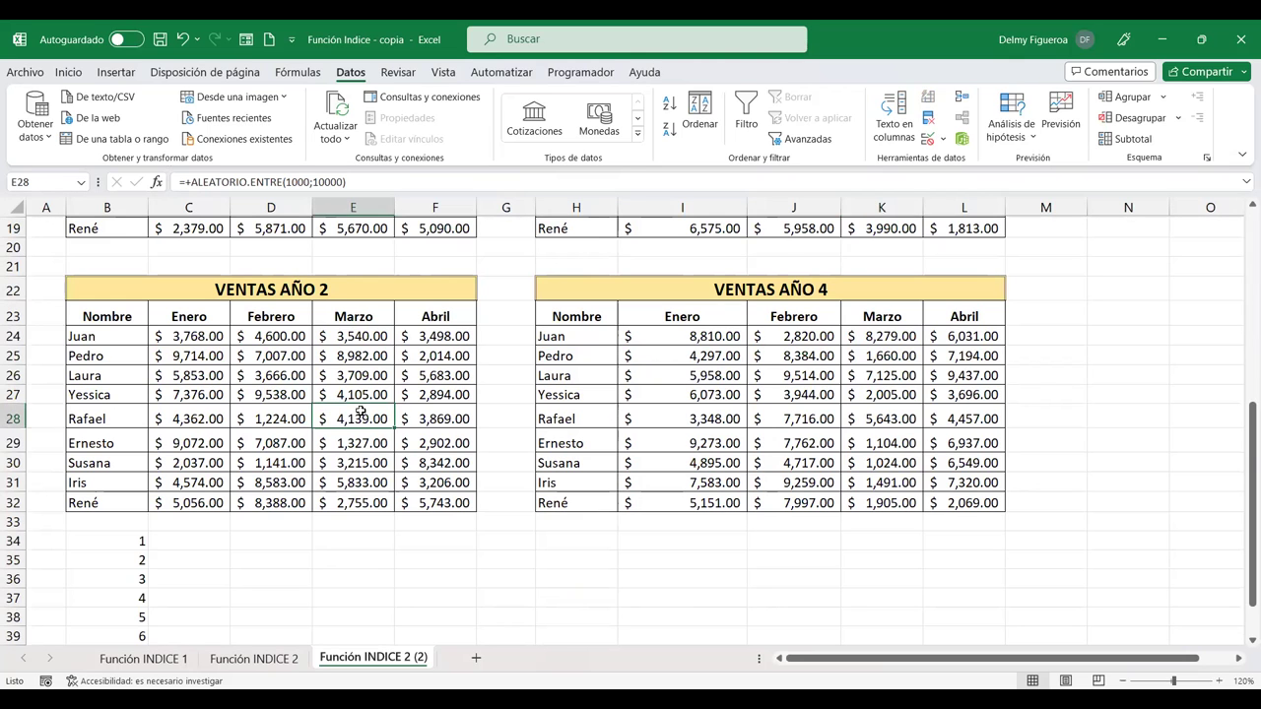
pyautogui.scroll(5, 859, 511)
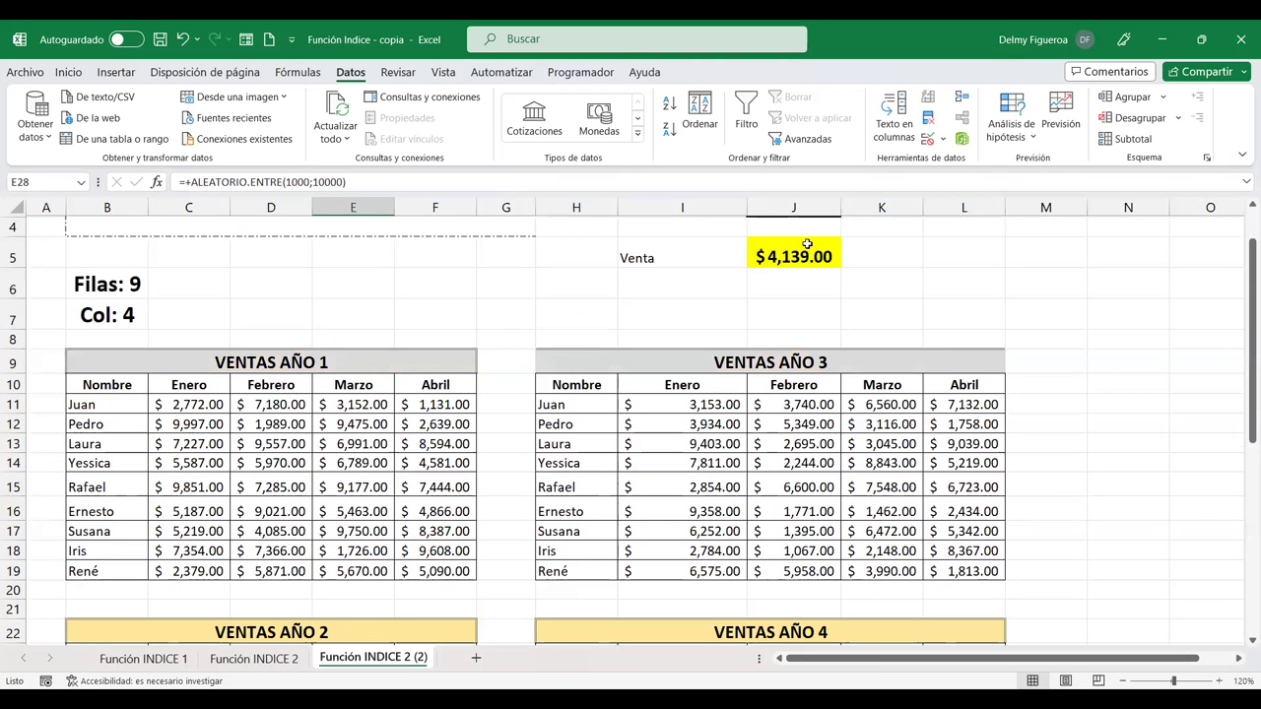
pyautogui.scroll(1, 972, 546)
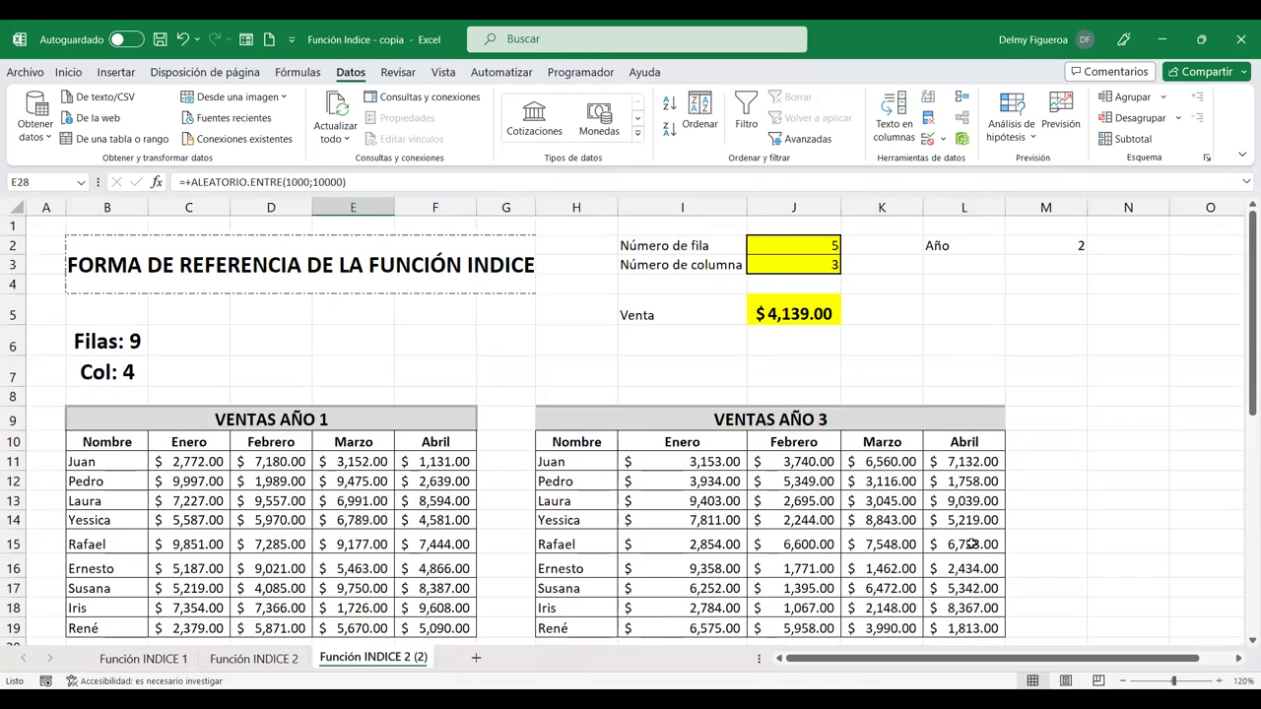
# Set row 7 in J2, column 1 in J3 and year 3 in M2 from their dropdowns
pyautogui.click(789, 247)
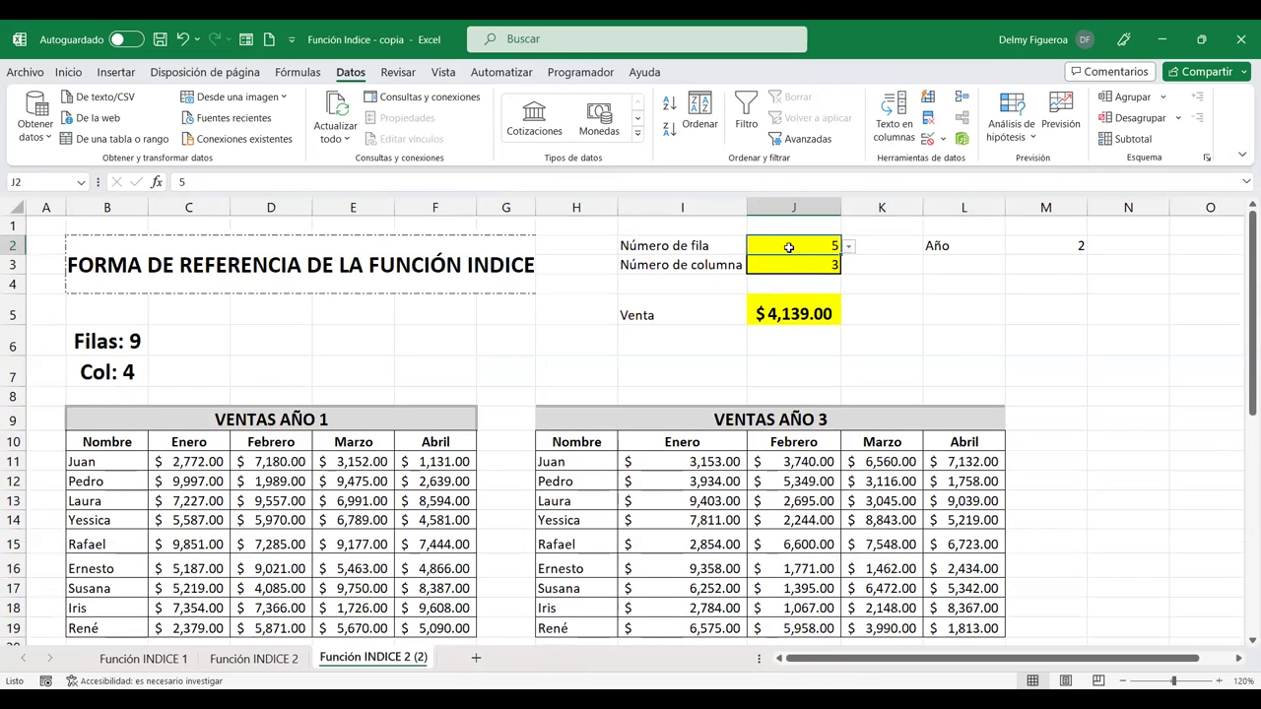
pyautogui.click(850, 247)
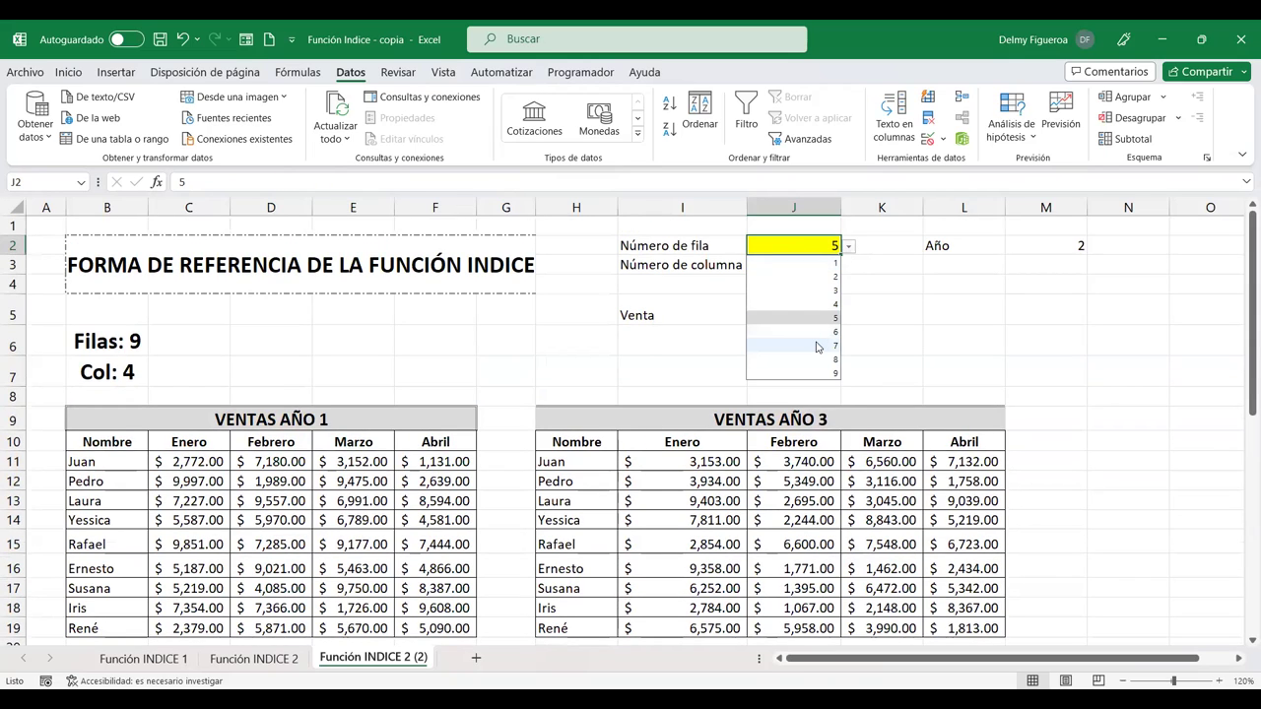
pyautogui.click(817, 347)
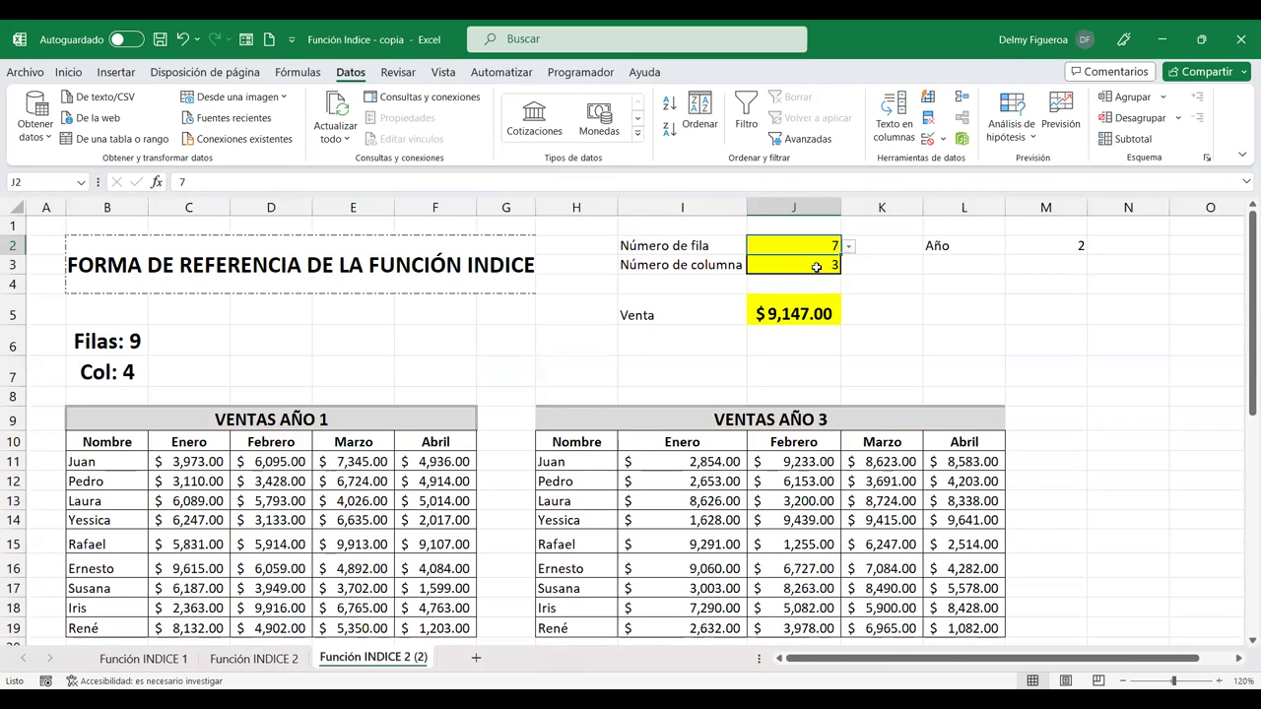
pyautogui.click(817, 267)
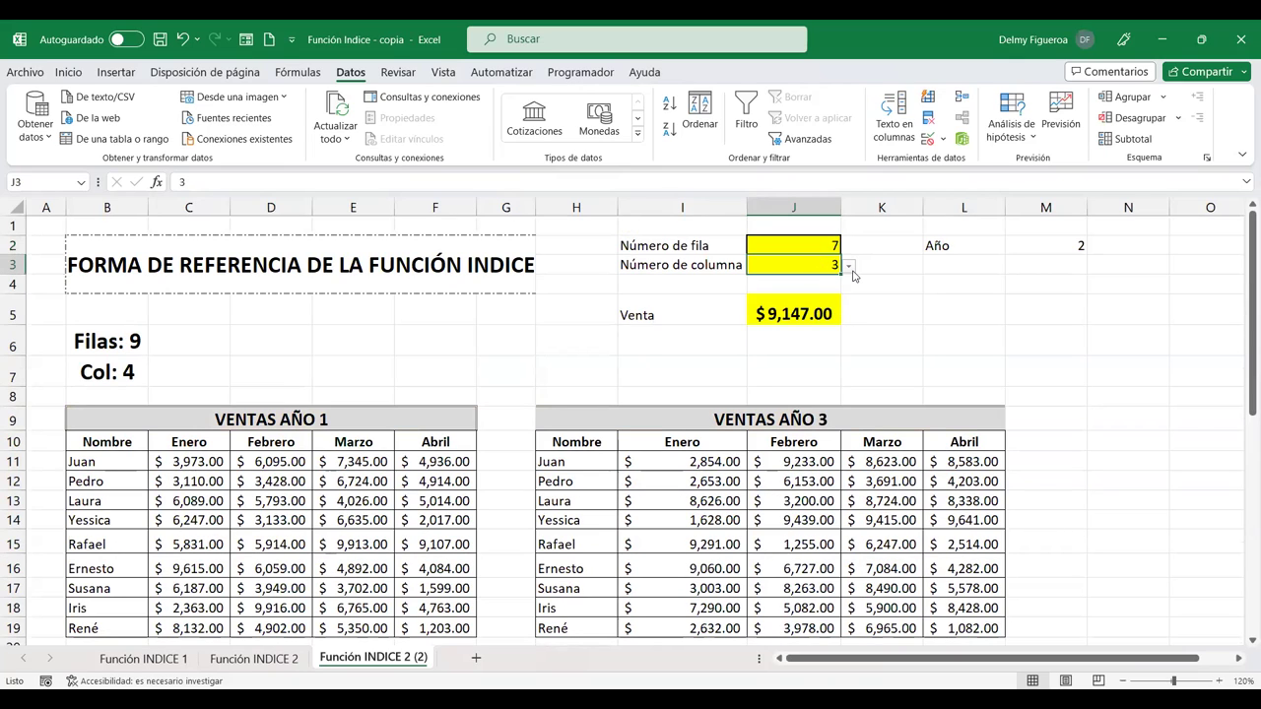
pyautogui.click(850, 268)
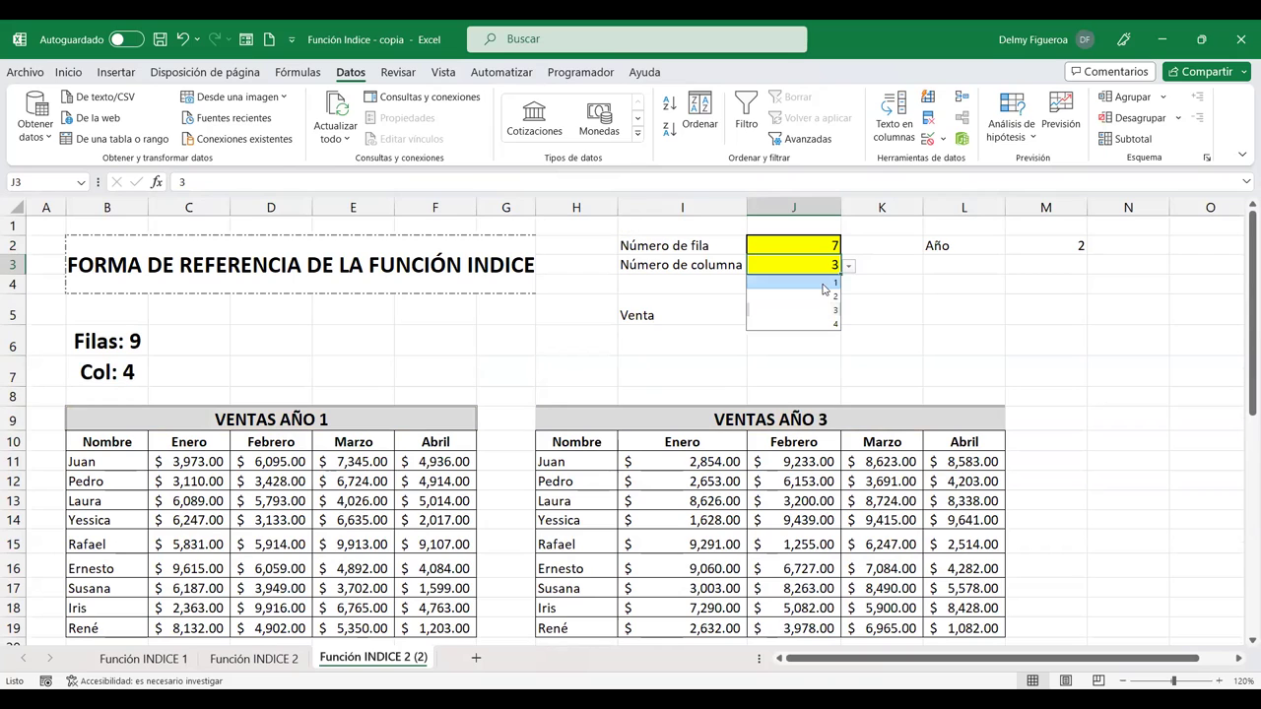
pyautogui.click(823, 286)
pyautogui.click(1049, 246)
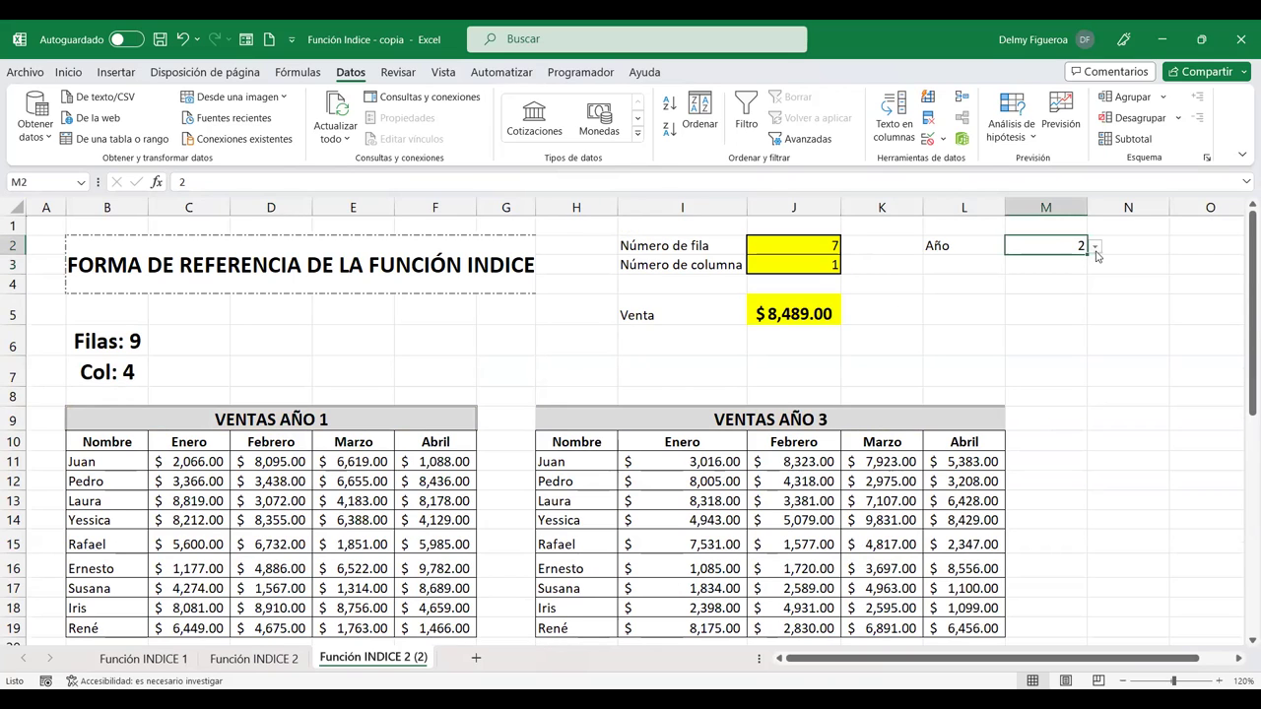
pyautogui.click(1094, 248)
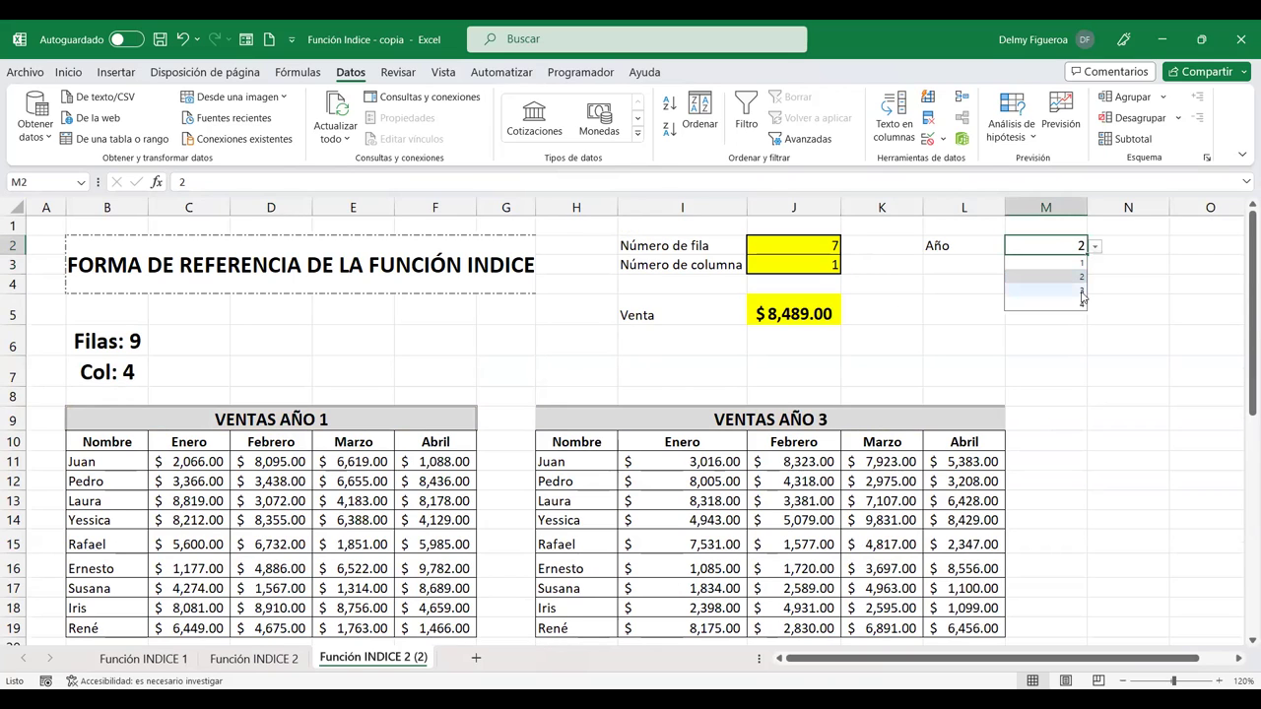
pyautogui.click(1081, 291)
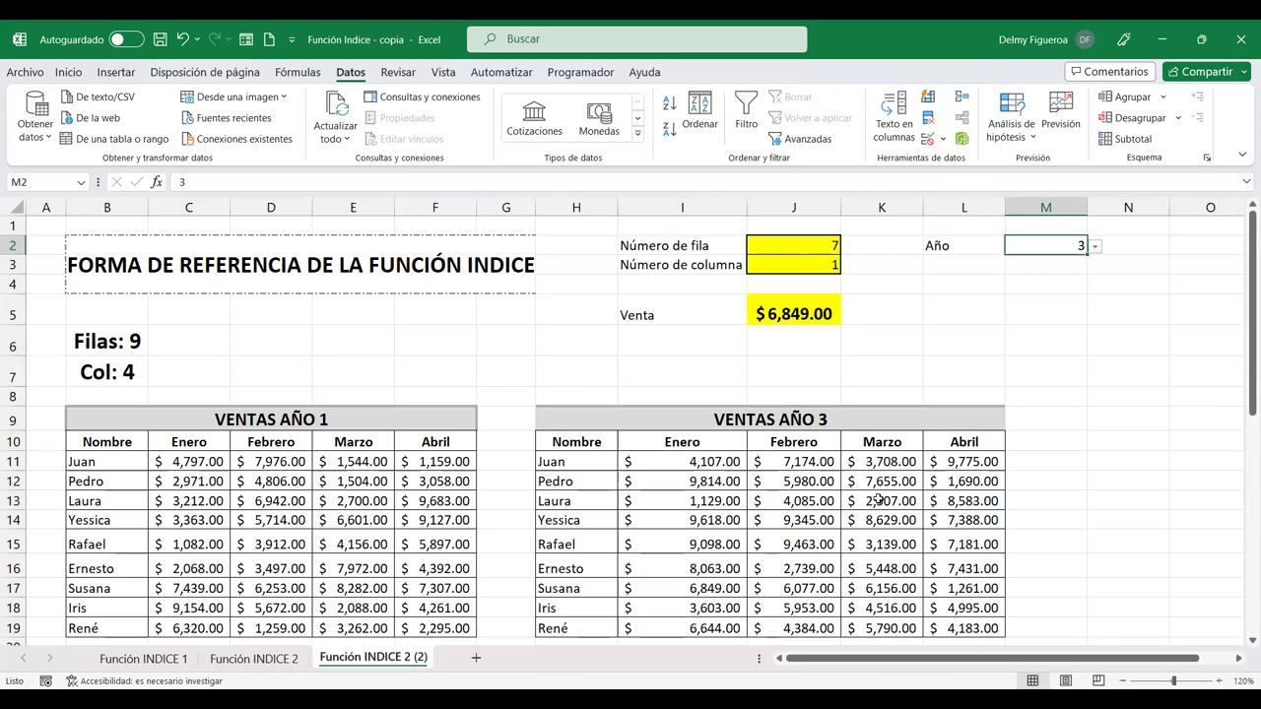
pyautogui.scroll(-1, 689, 512)
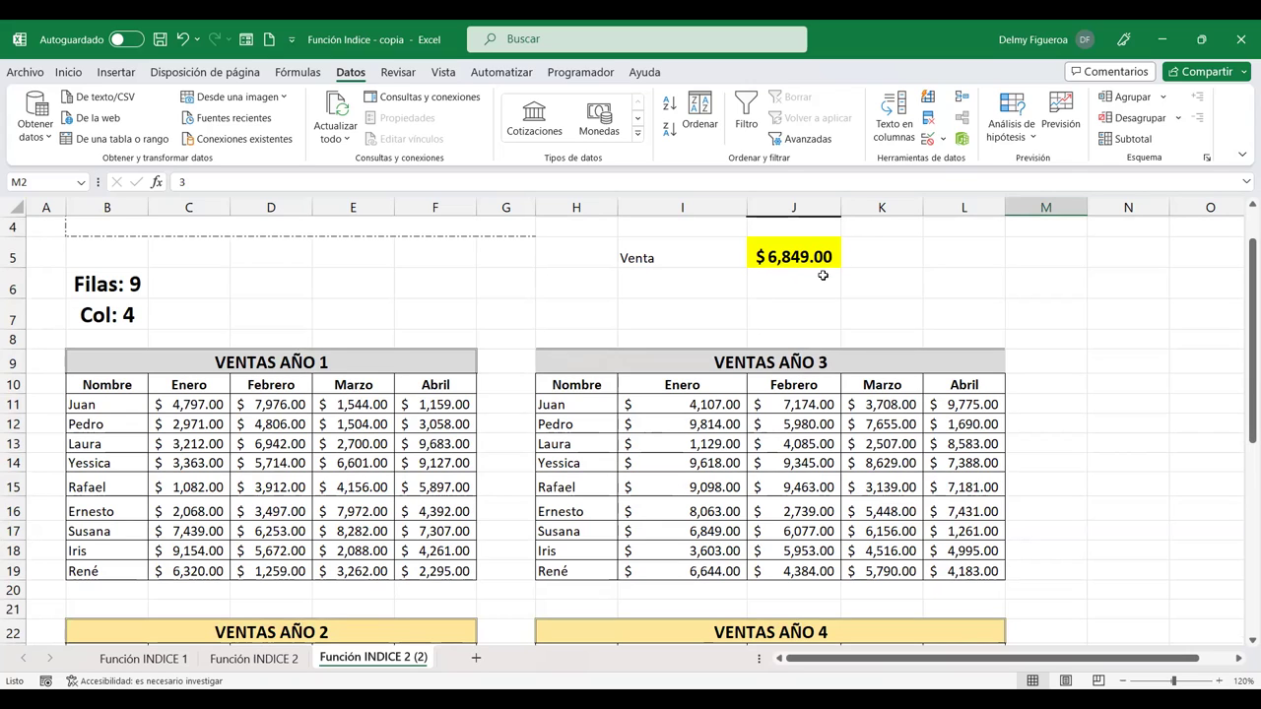
pyautogui.scroll(1, 1005, 305)
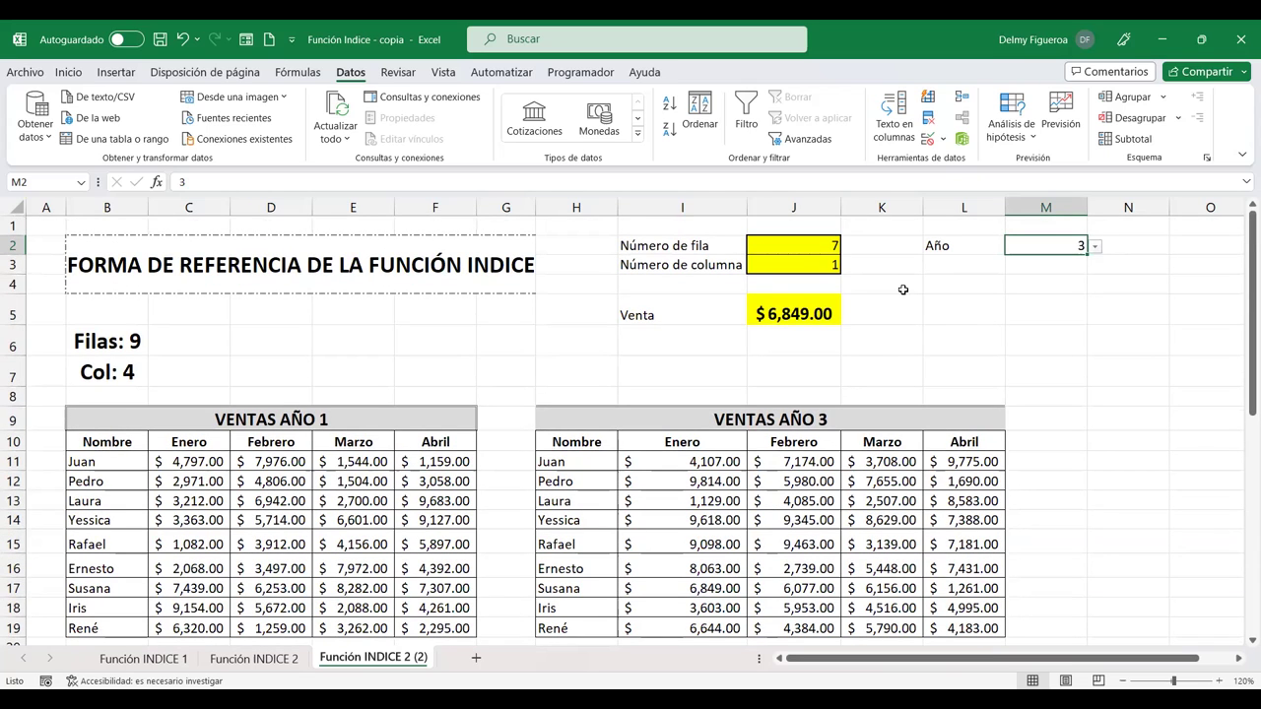
pyautogui.click(960, 311)
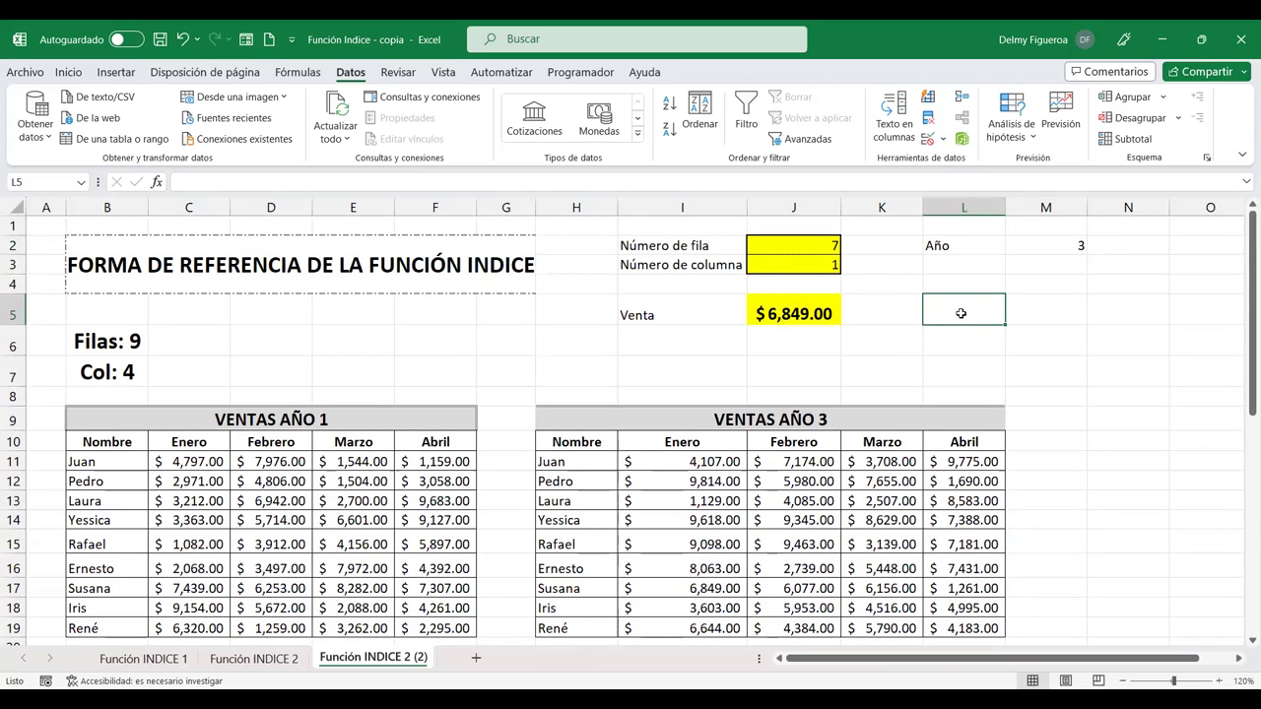
pyautogui.click(796, 248)
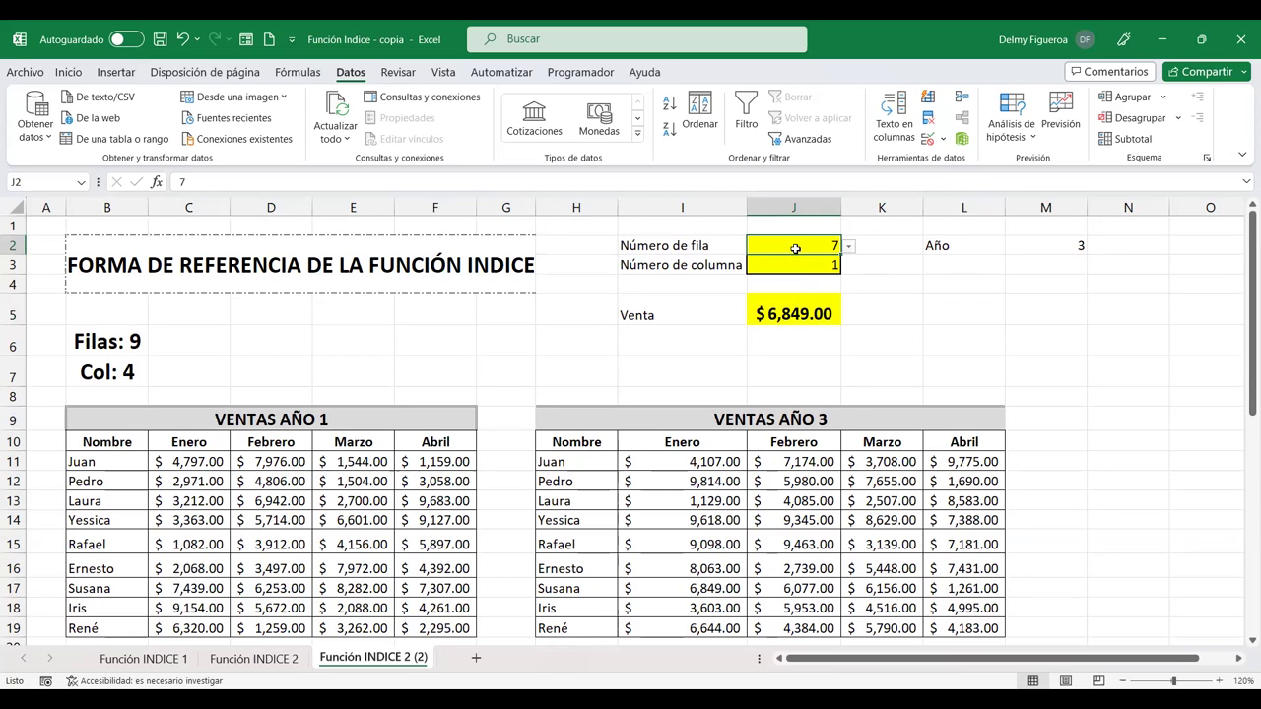
pyautogui.scroll(-2, 249, 522)
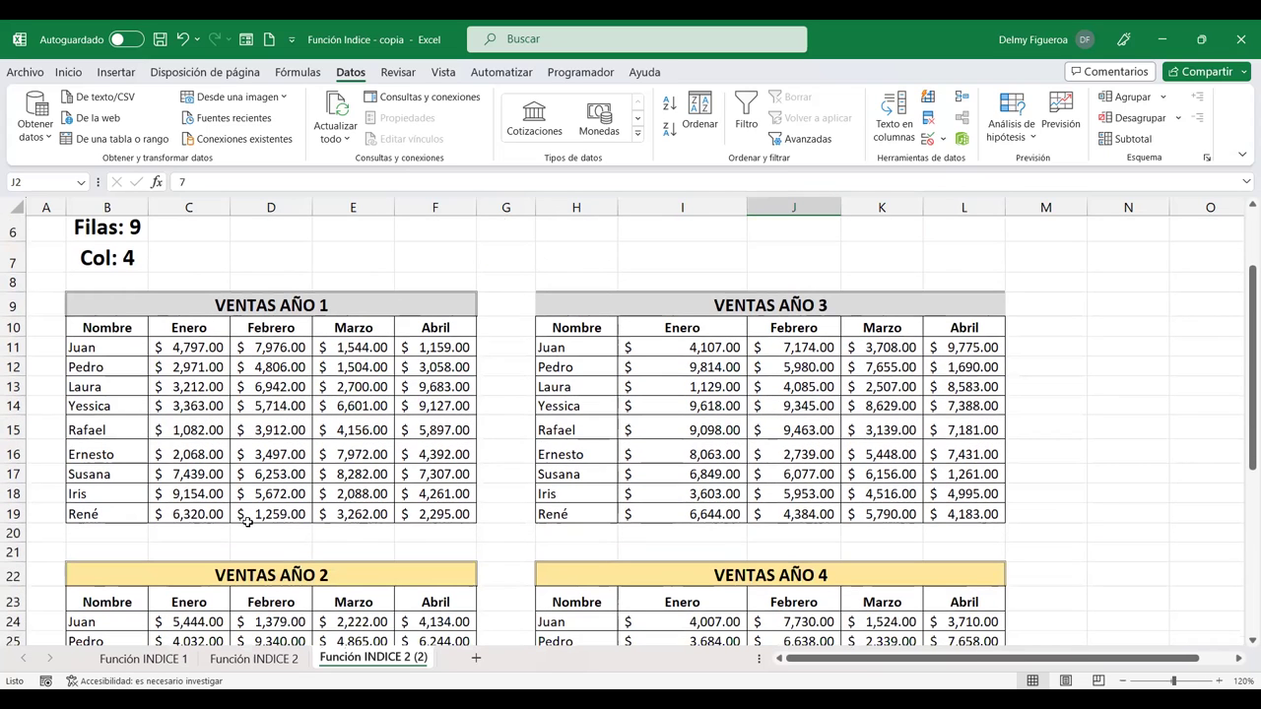
pyautogui.scroll(2, 386, 418)
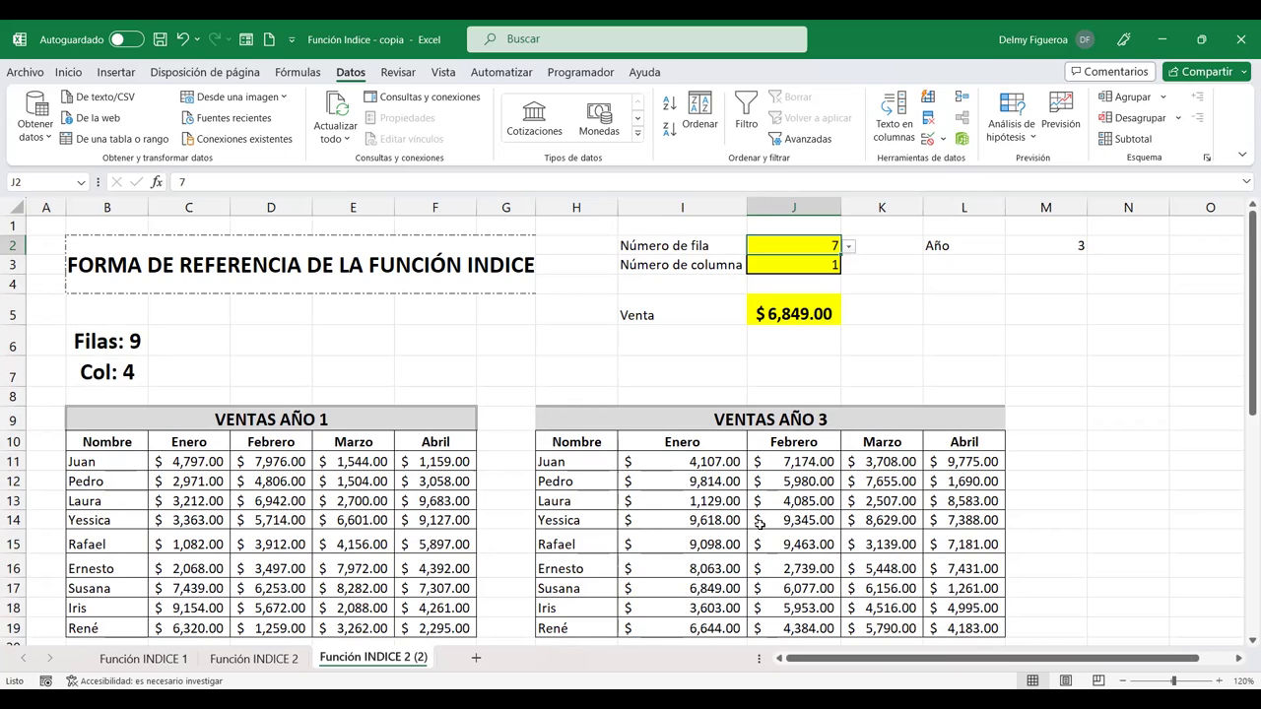
pyautogui.scroll(-3, 623, 515)
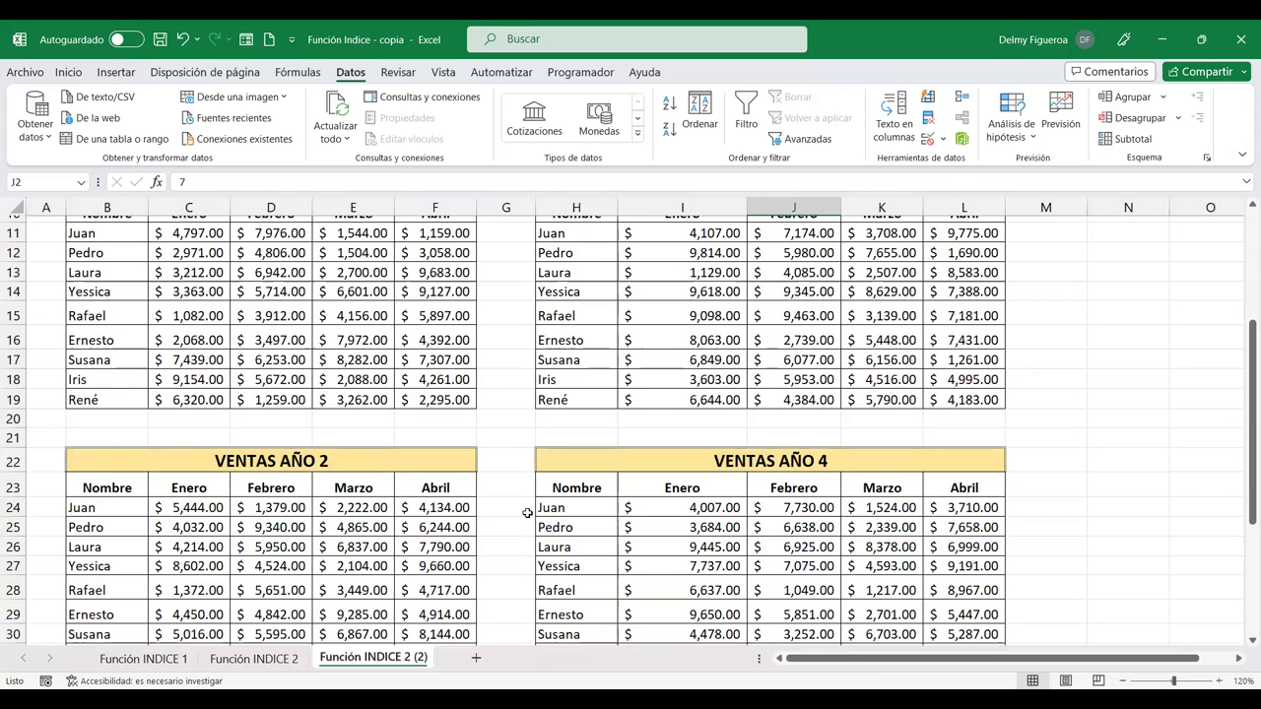
pyautogui.scroll(3, 839, 489)
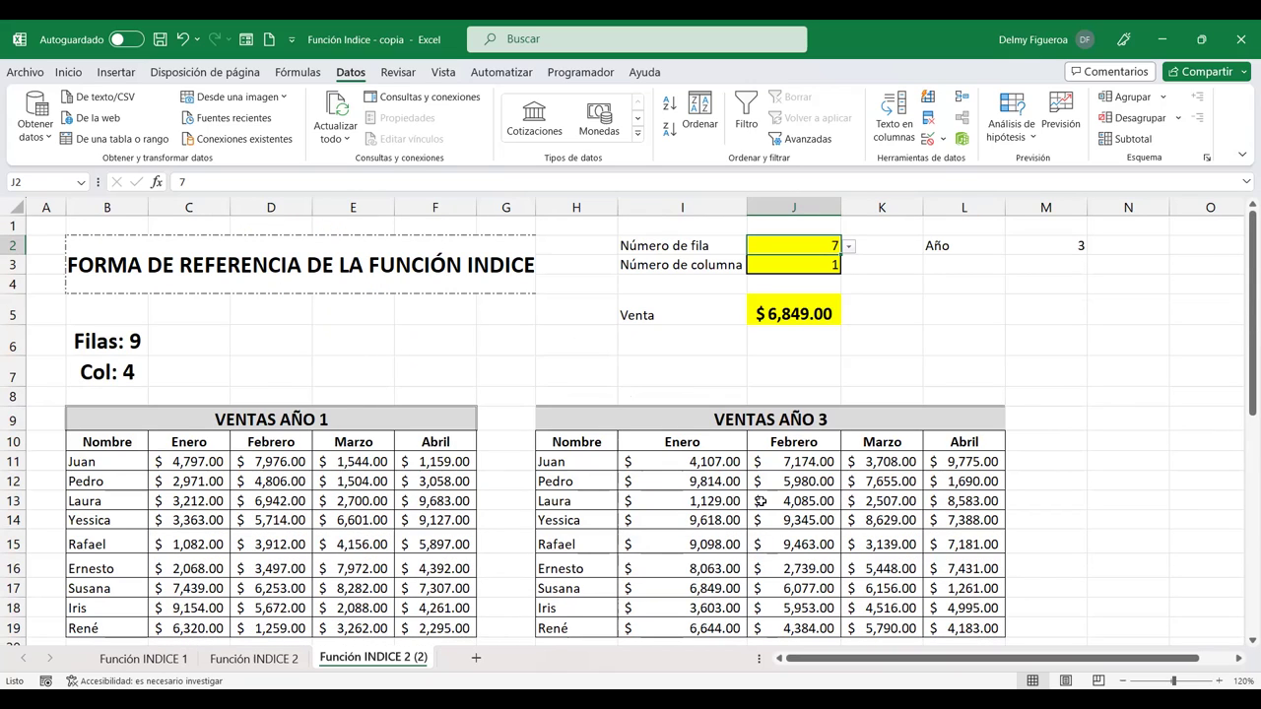
pyautogui.click(950, 288)
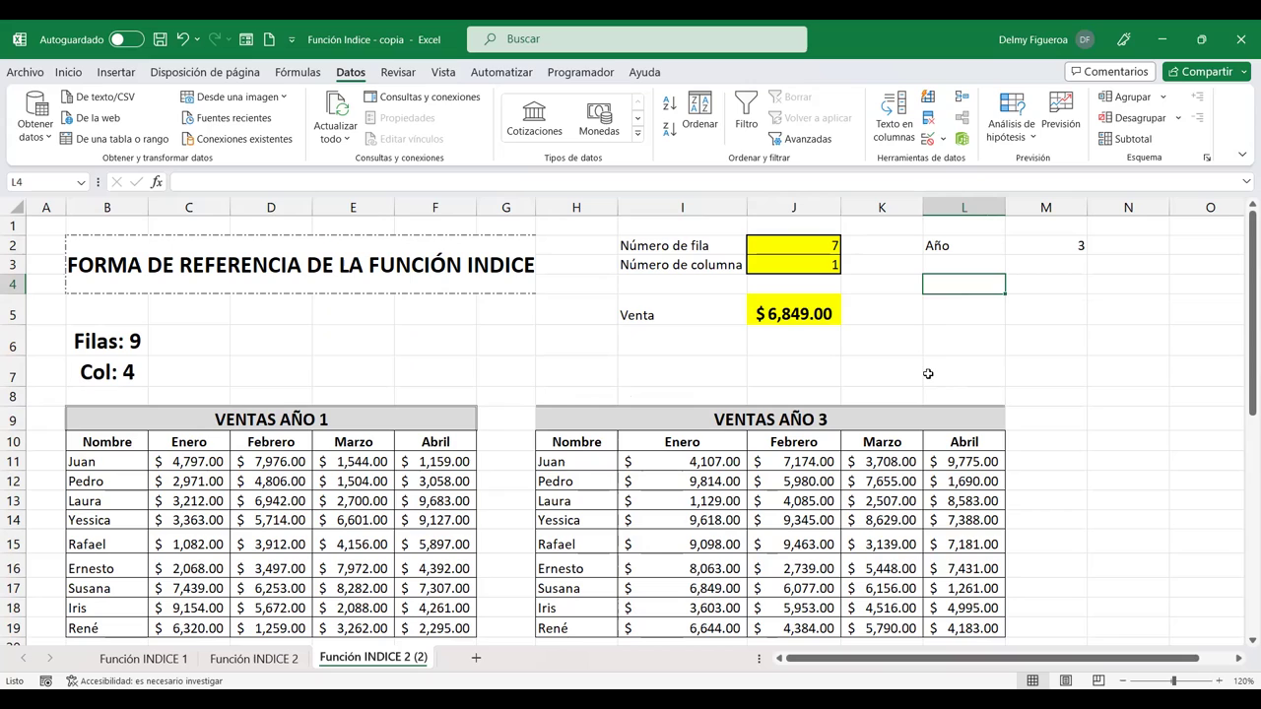
# Start a COINCIDIR formula in L5 by typing +coin
pyautogui.click(967, 311)
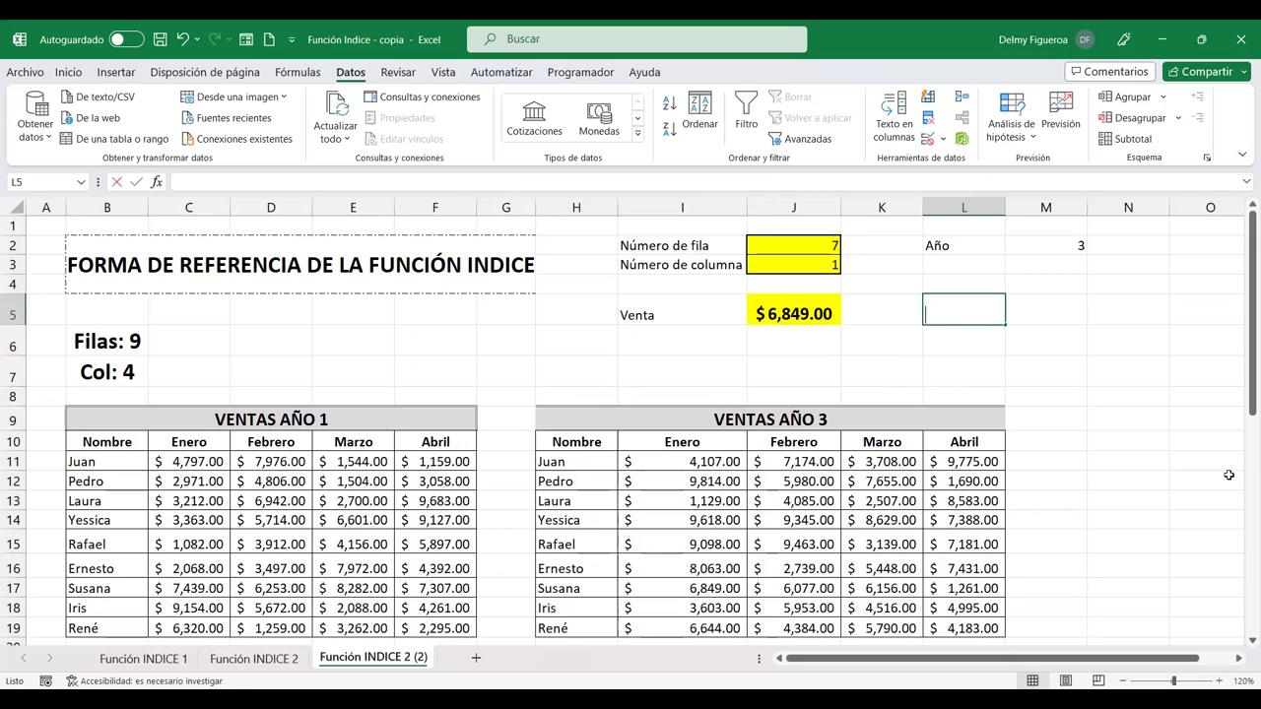
pyautogui.write('+coin')
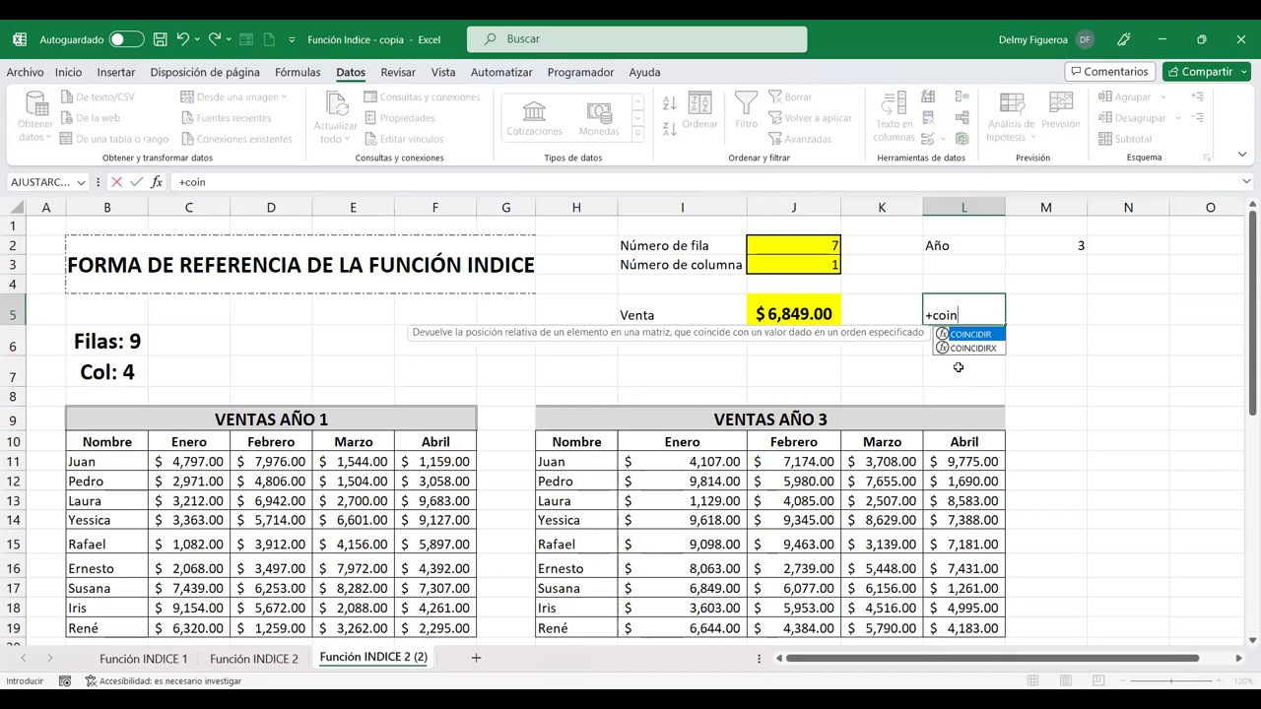
pyautogui.doubleClick(971, 335)
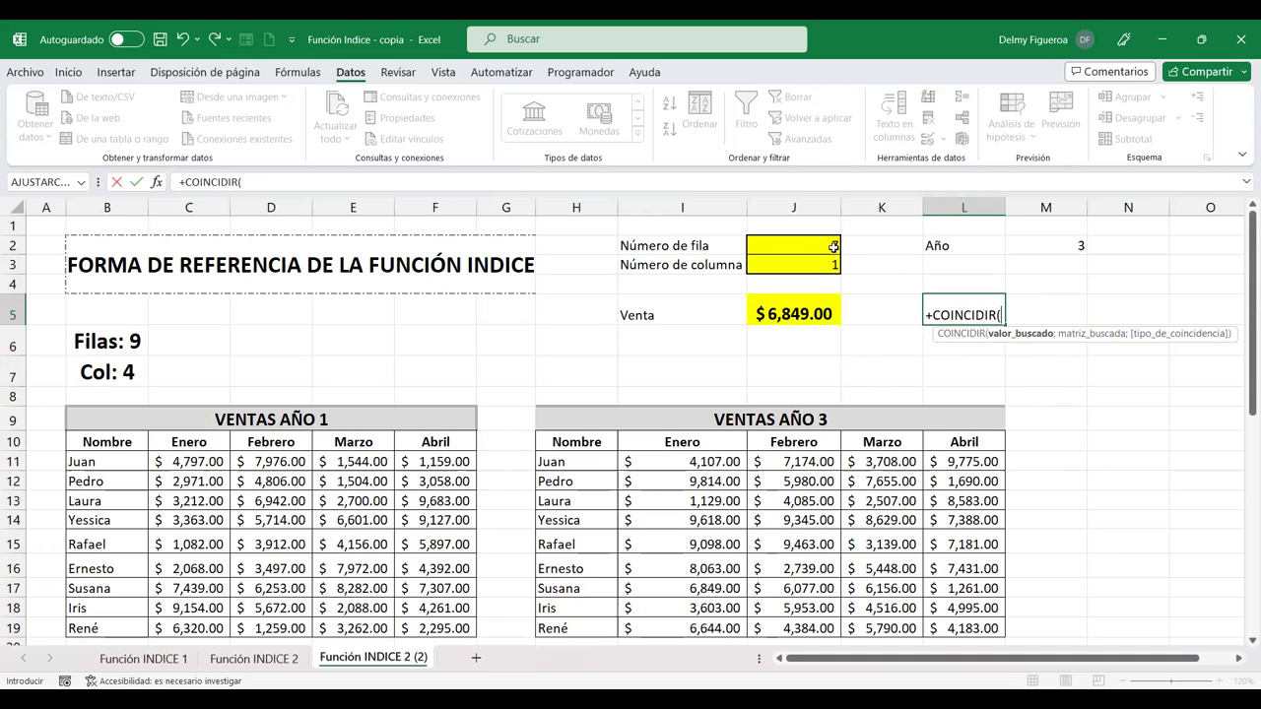
# Abandon the L5 entry and open J5's INDICE formula for viewing
pyautogui.press('Escape')
pyautogui.click(816, 316)
pyautogui.doubleClick(816, 316)
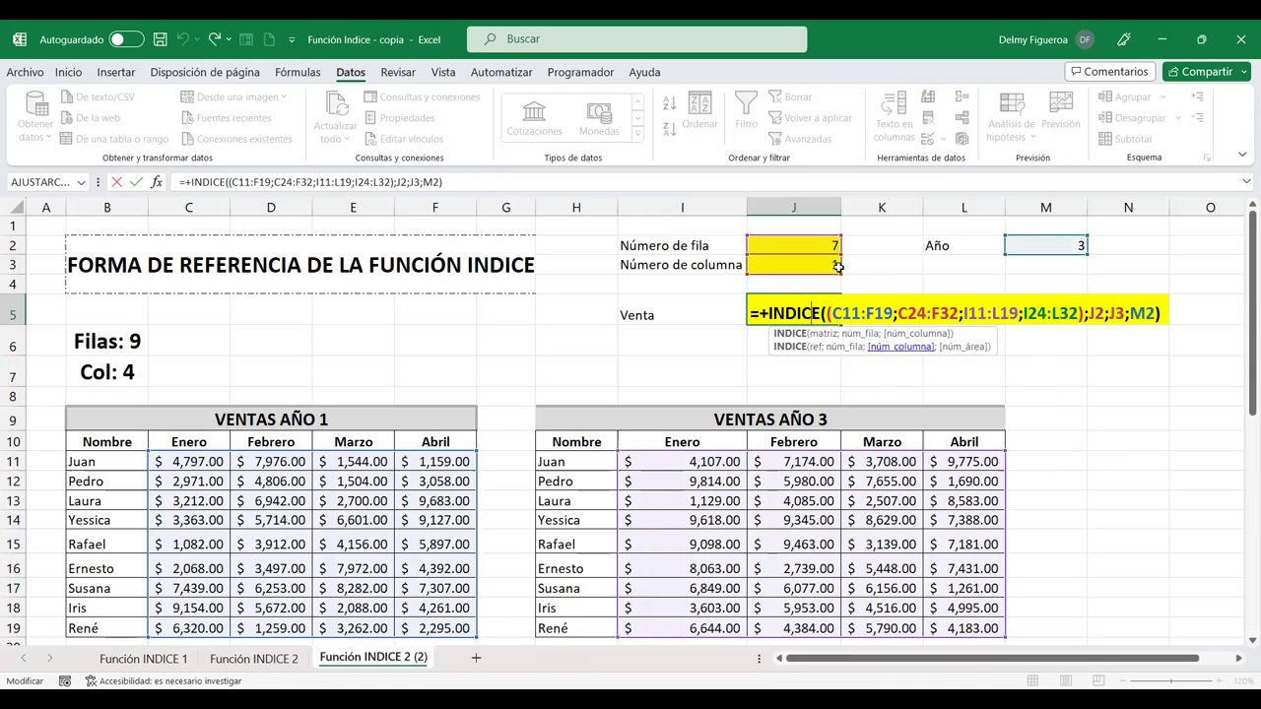
pyautogui.press('Return')
pyautogui.click(803, 246)
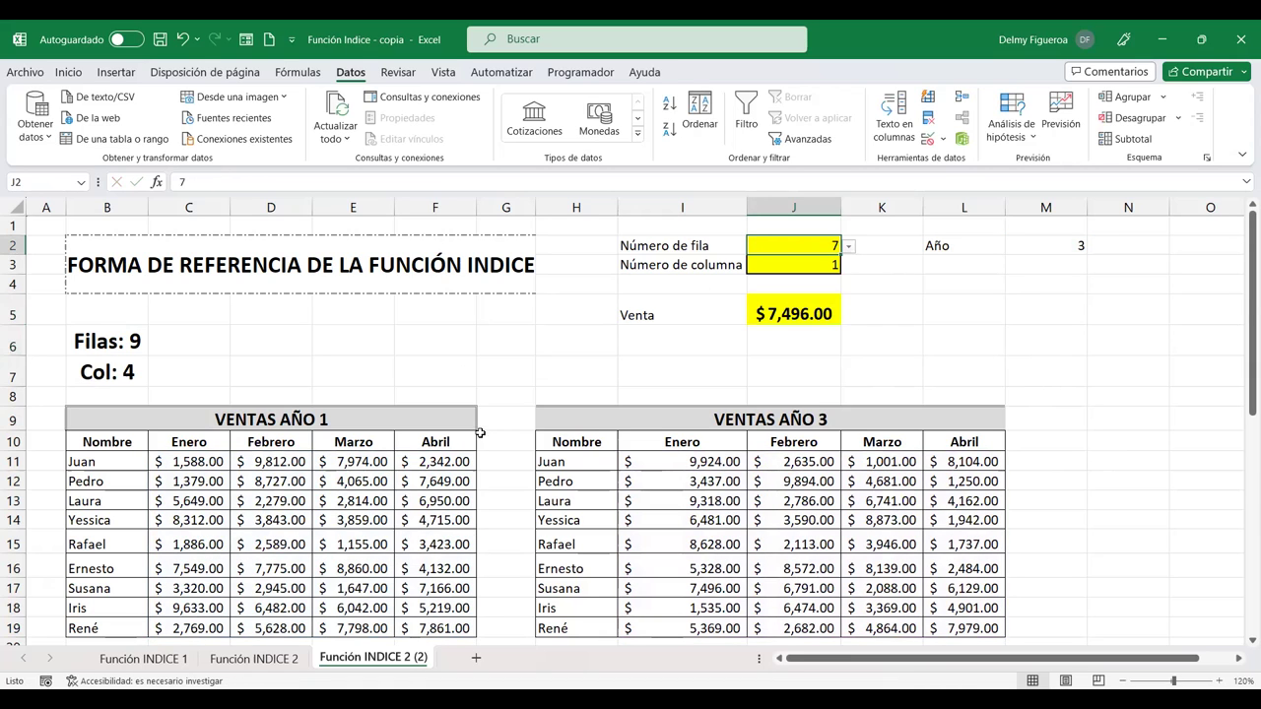
pyautogui.click(851, 248)
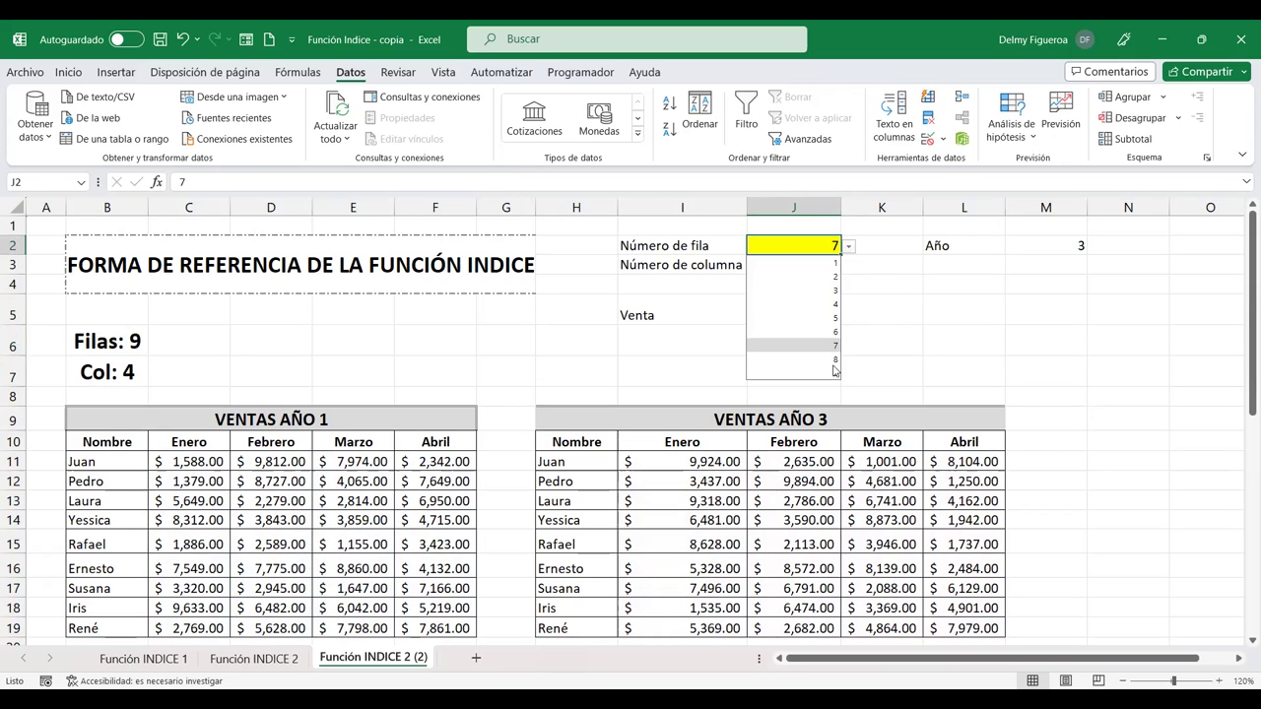
pyautogui.press('Return')
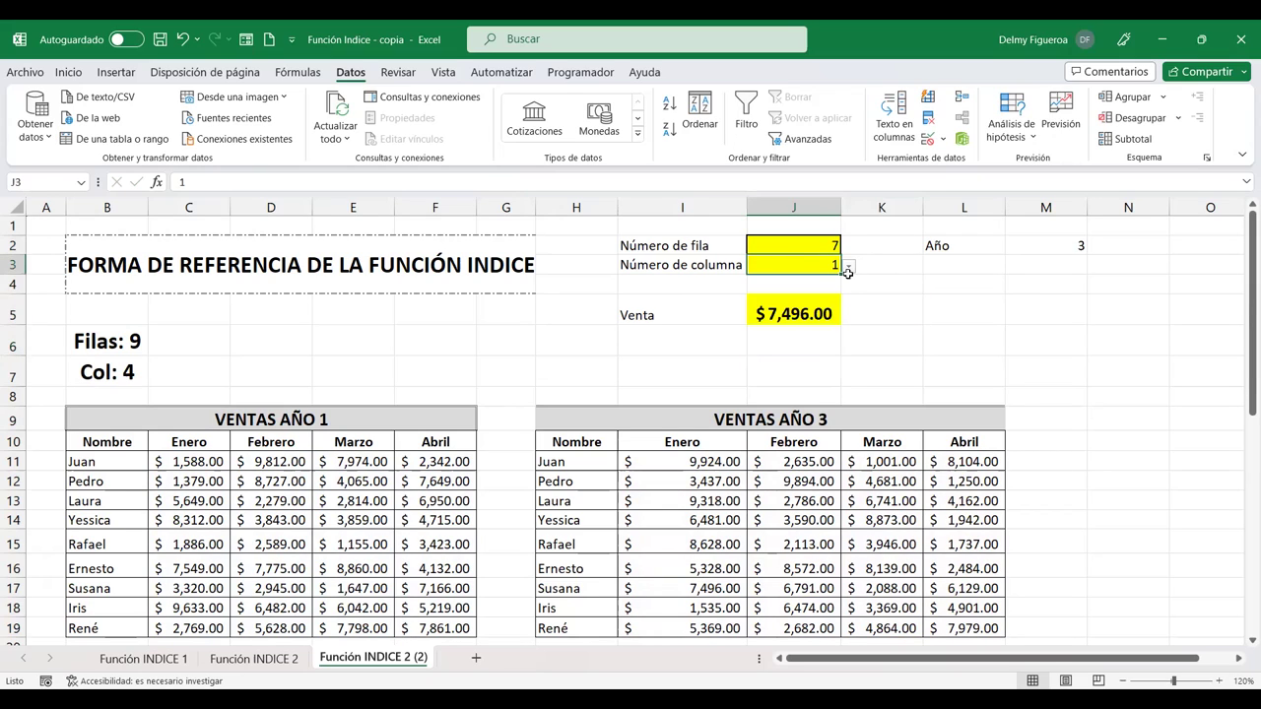
pyautogui.click(849, 266)
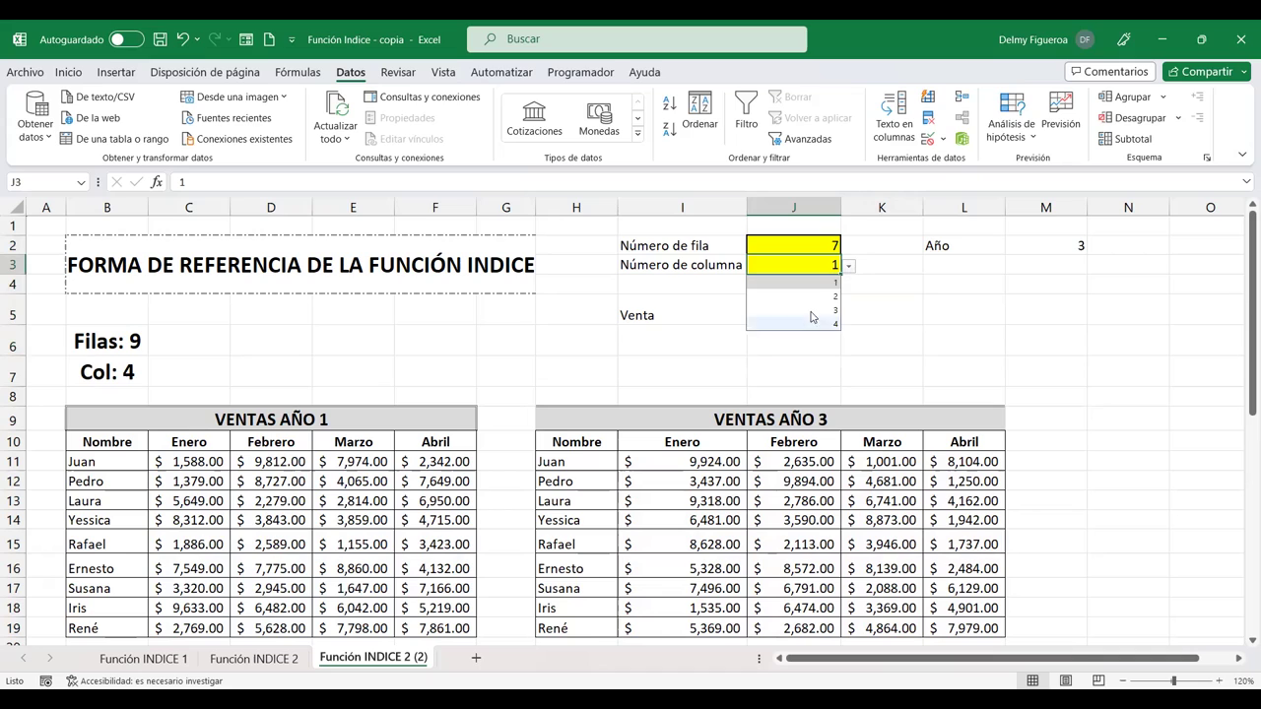
pyautogui.click(911, 348)
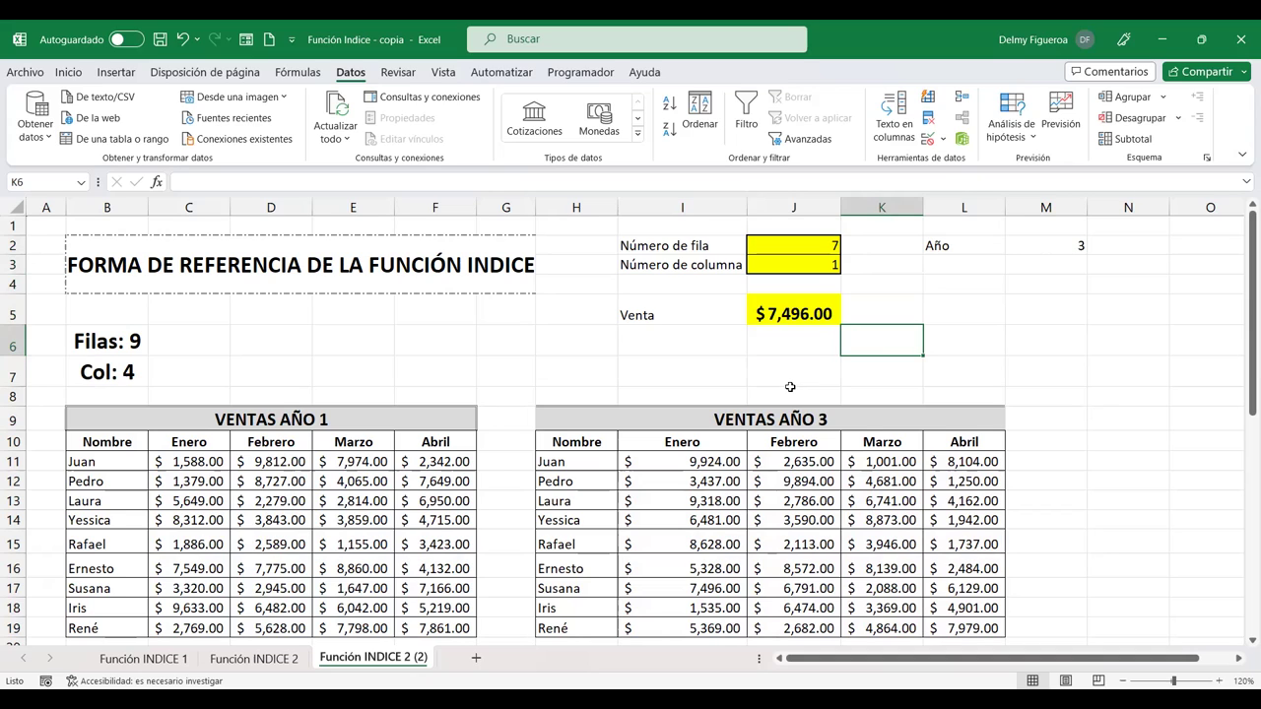
pyautogui.doubleClick(820, 316)
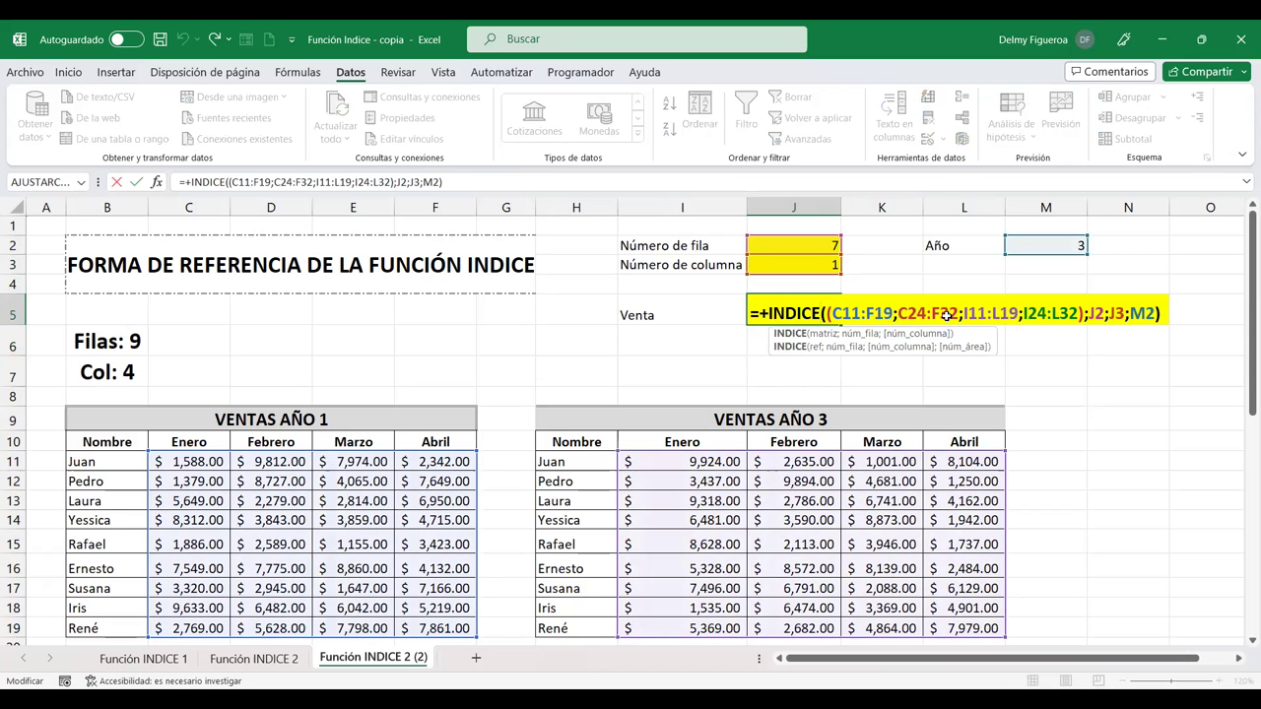
# Commit J5 unchanged, then start and cancel COINCIDIR entries in L5, leaving it empty
pyautogui.click(946, 315)
pyautogui.write('+')
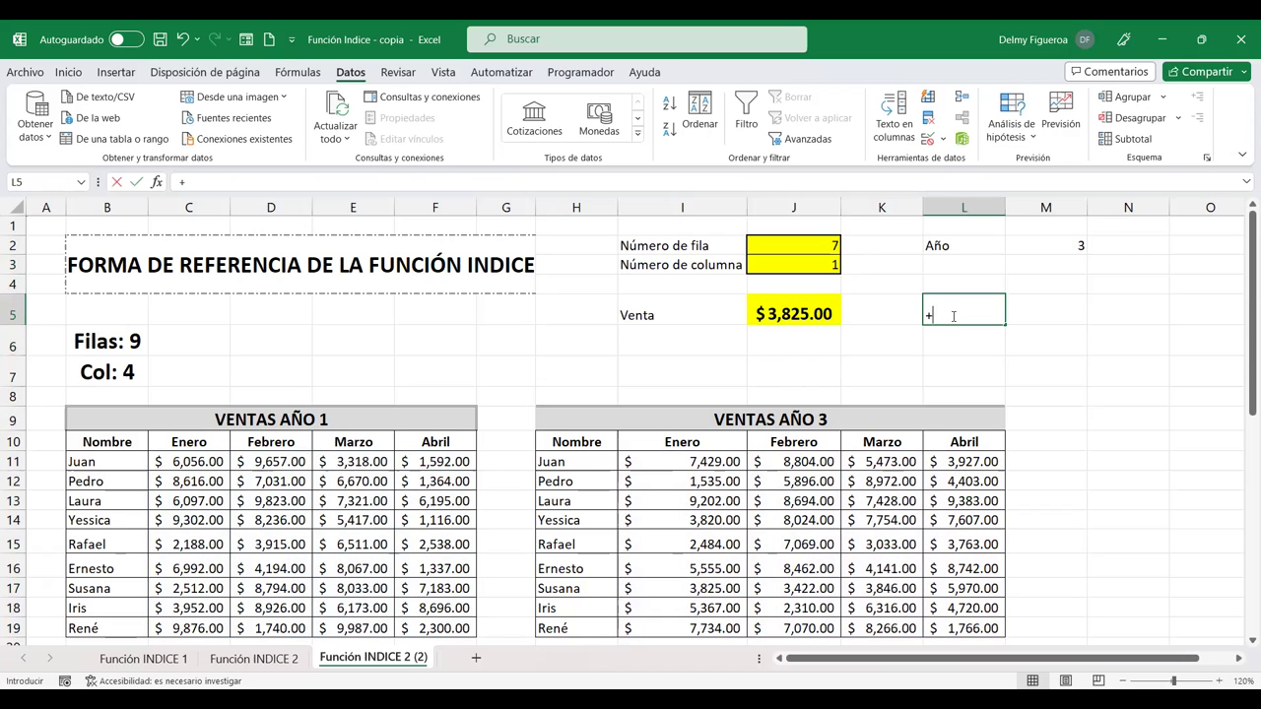
pyautogui.write('coin')
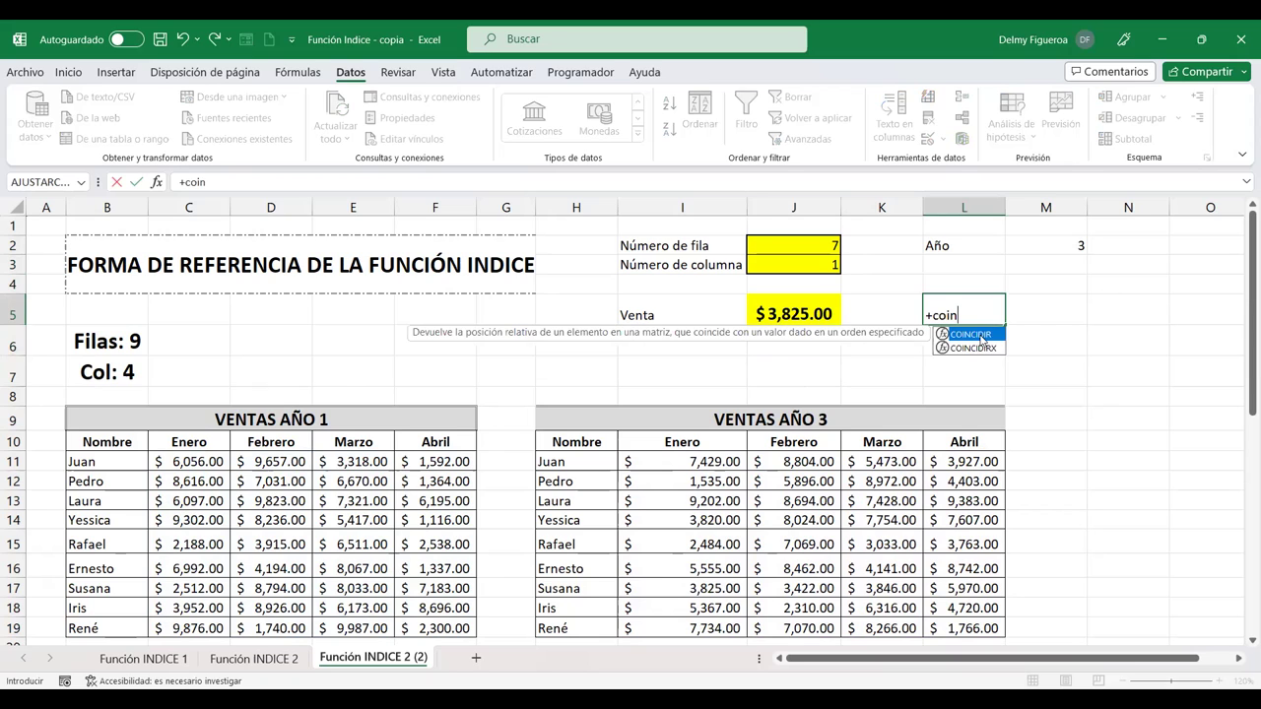
pyautogui.doubleClick(971, 335)
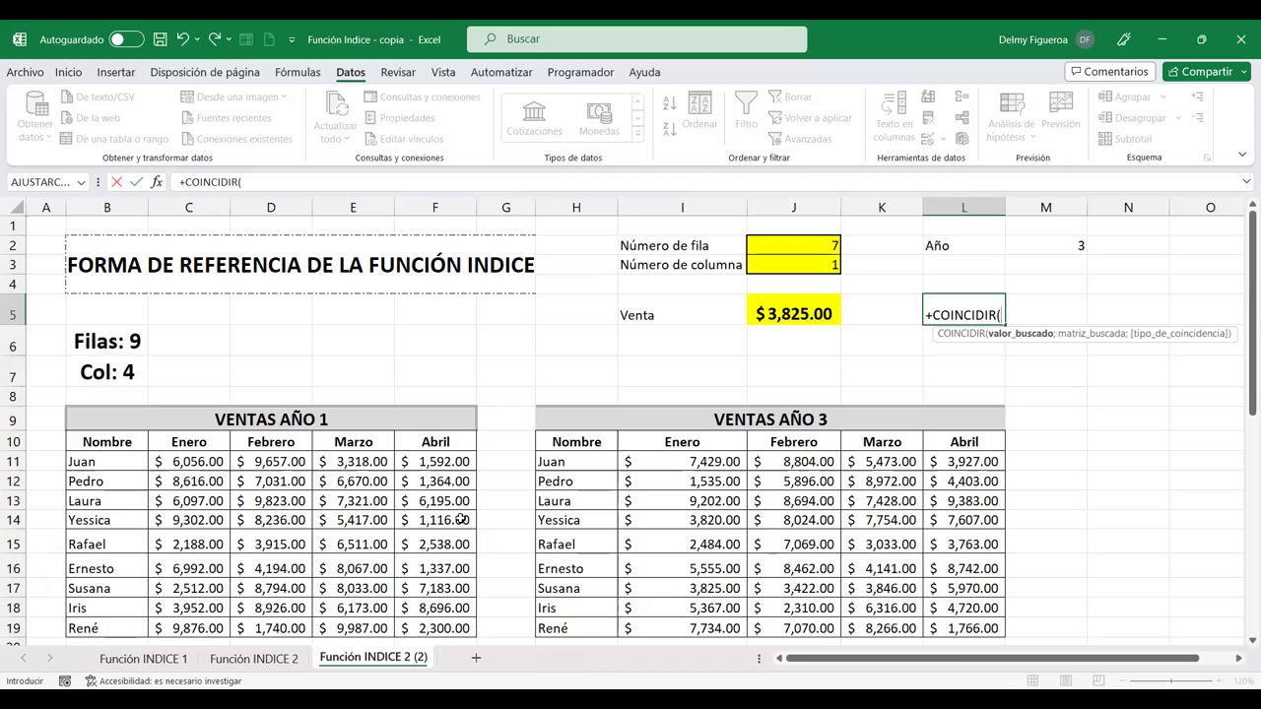
pyautogui.press('Escape')
pyautogui.write('+c')
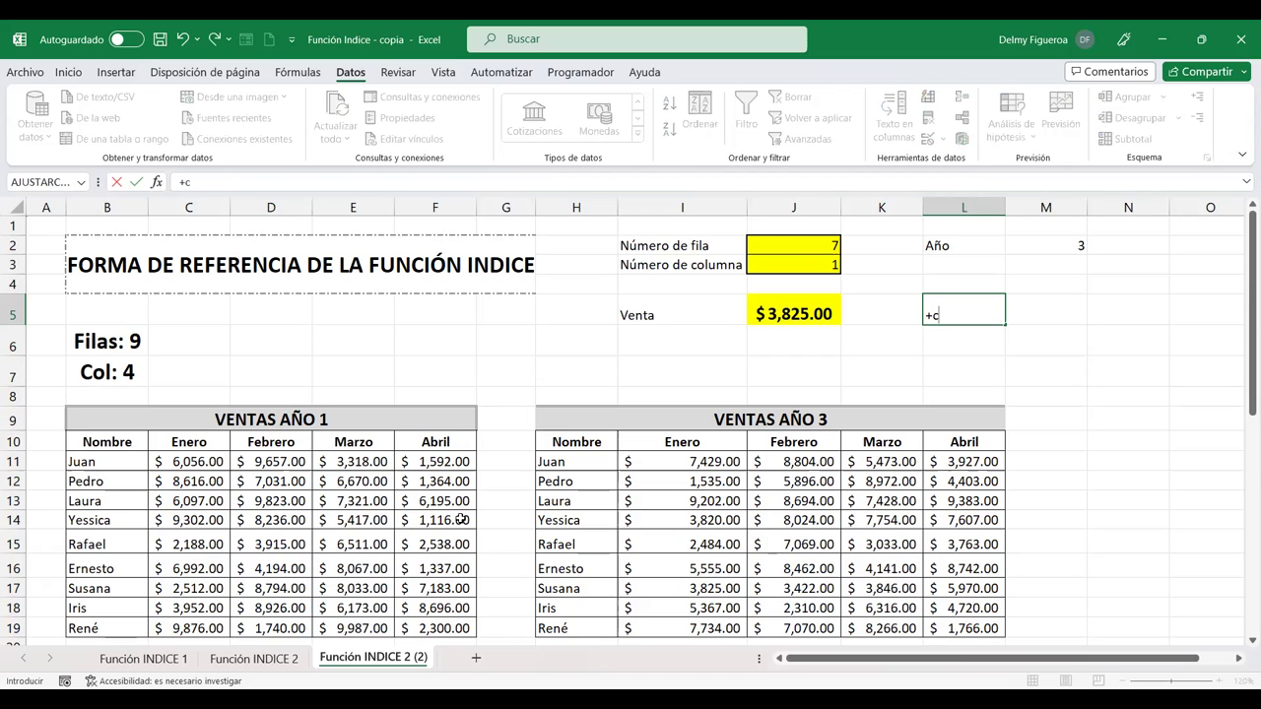
pyautogui.write('oi')
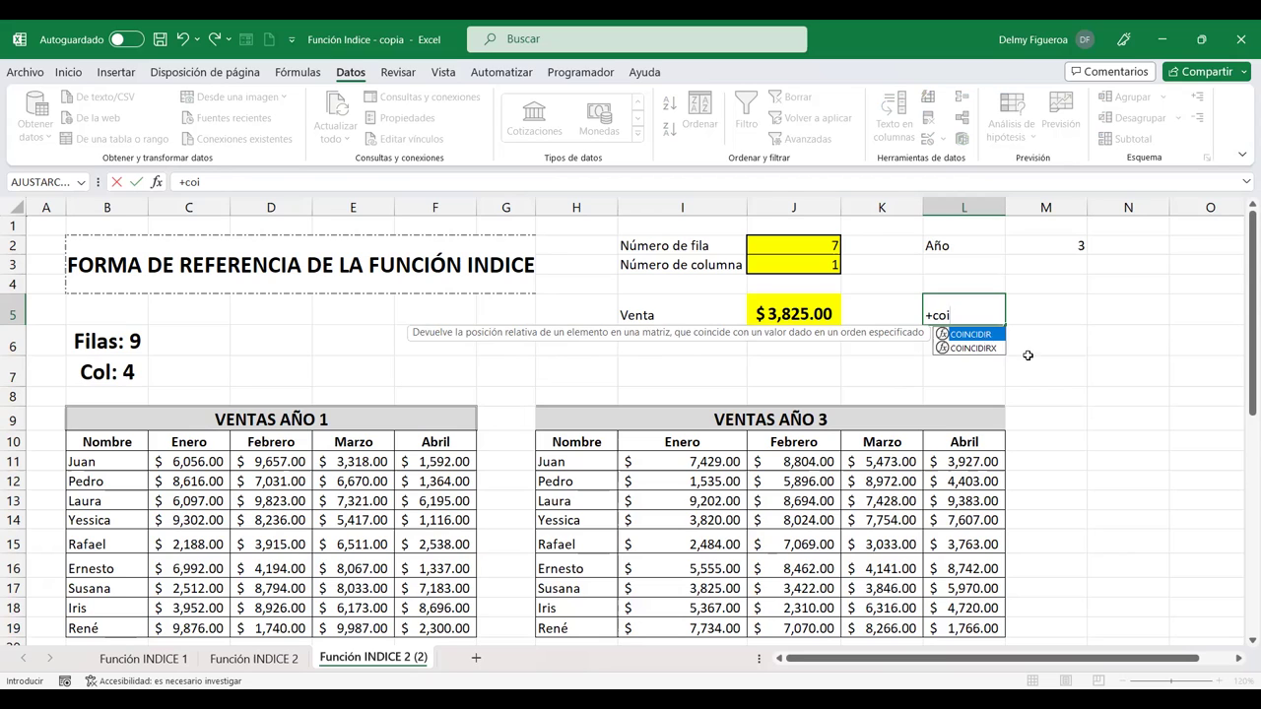
pyautogui.press('Escape')
pyautogui.press('Escape')
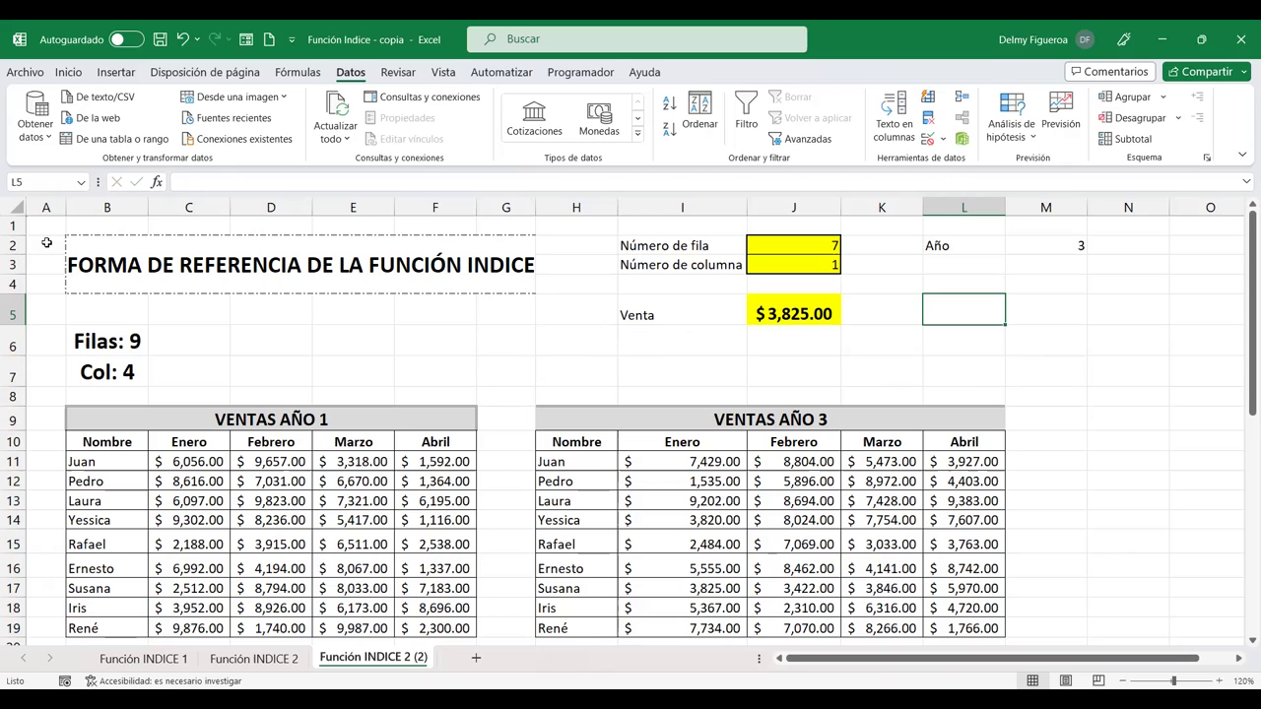
# Clear all content and formatting from the title area A2:G4
pyautogui.moveTo(47, 243); pyautogui.dragTo(404, 252)
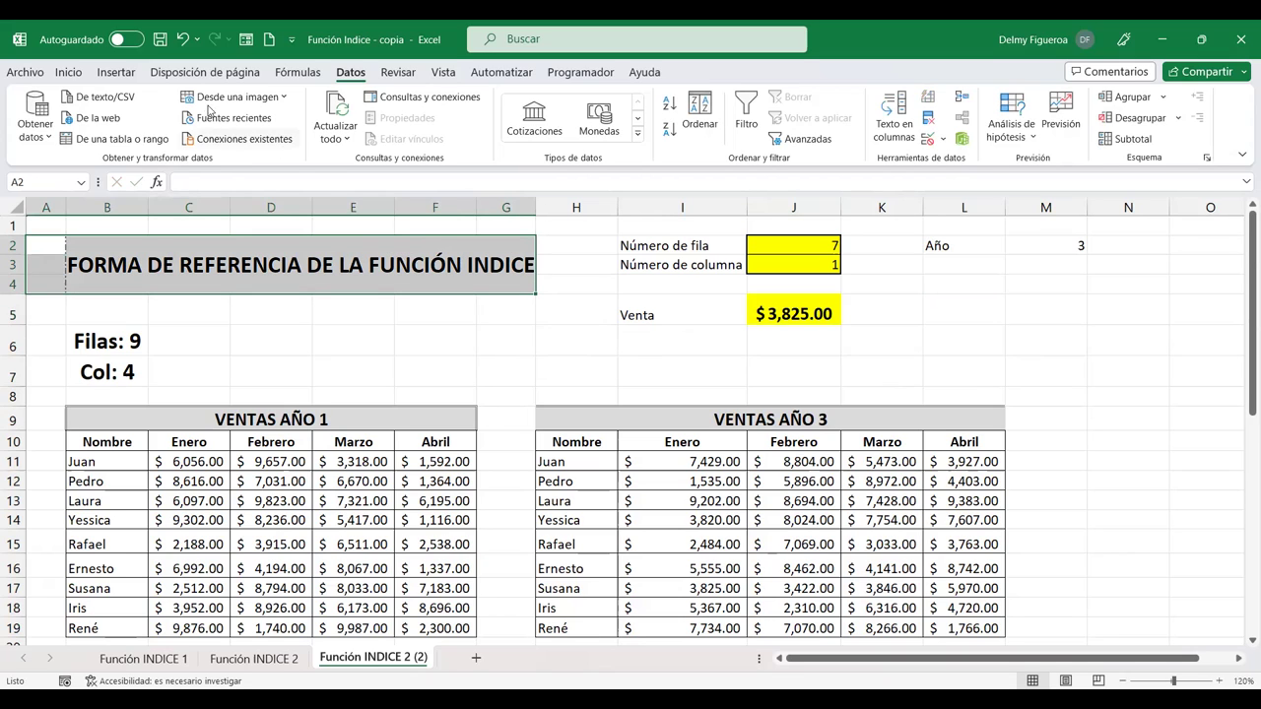
pyautogui.click(65, 74)
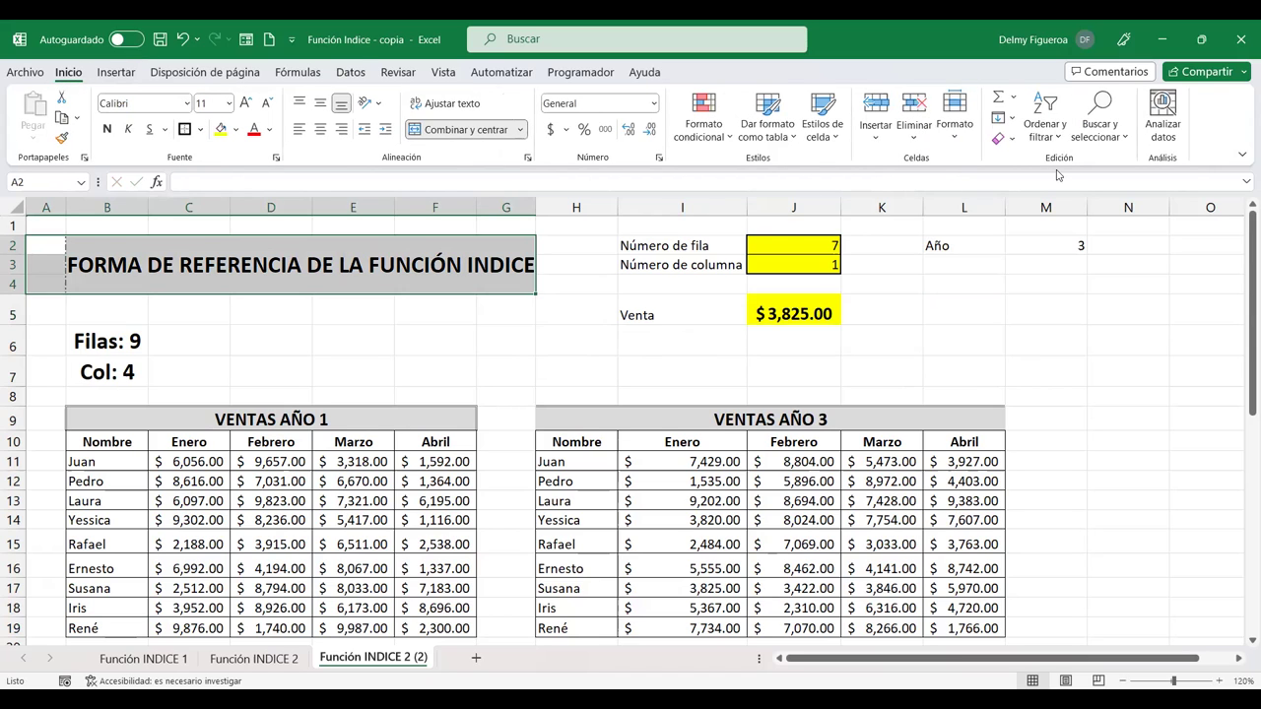
pyautogui.click(1011, 140)
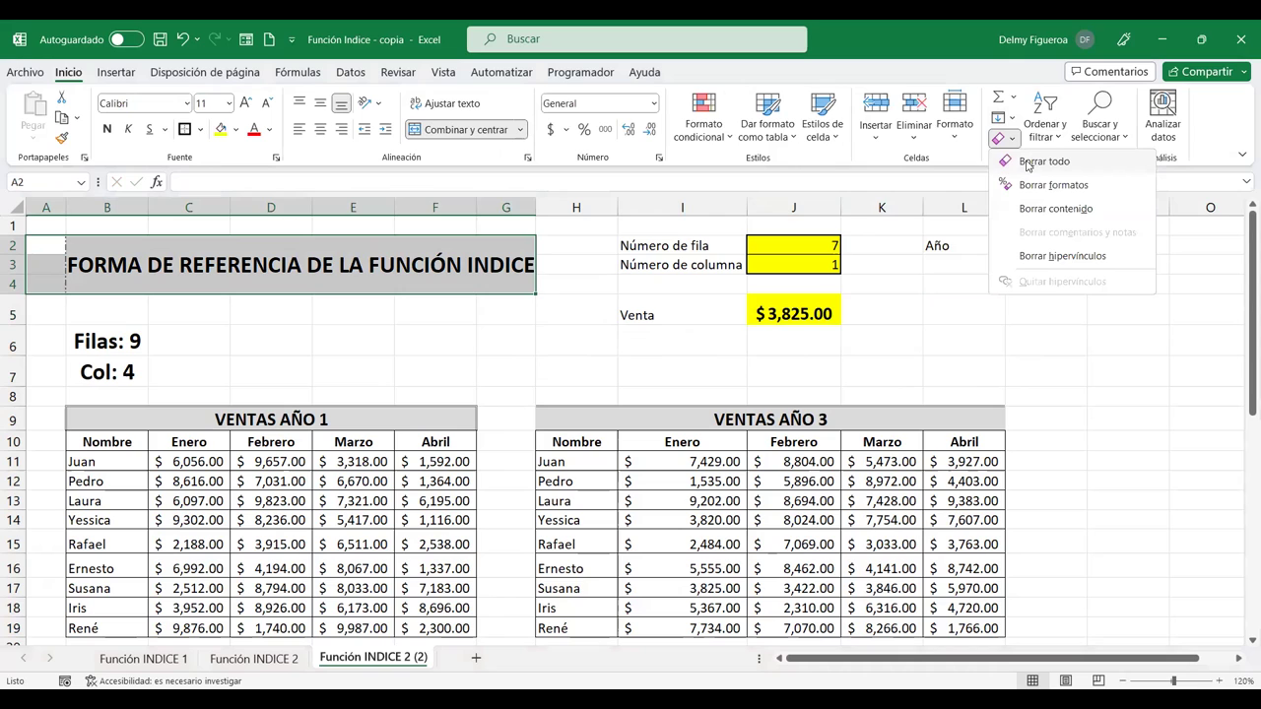
pyautogui.click(1025, 161)
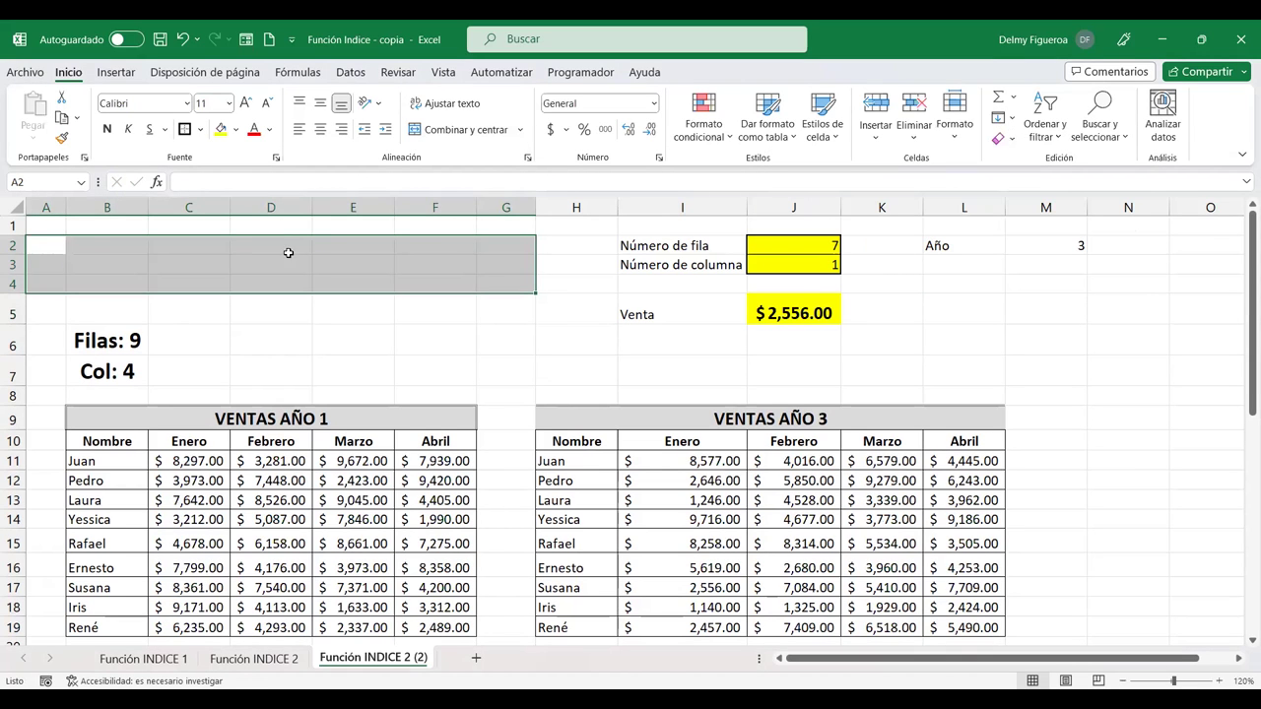
# Label B2 'Vendedor' and B3 'Mes'
pyautogui.click(120, 243)
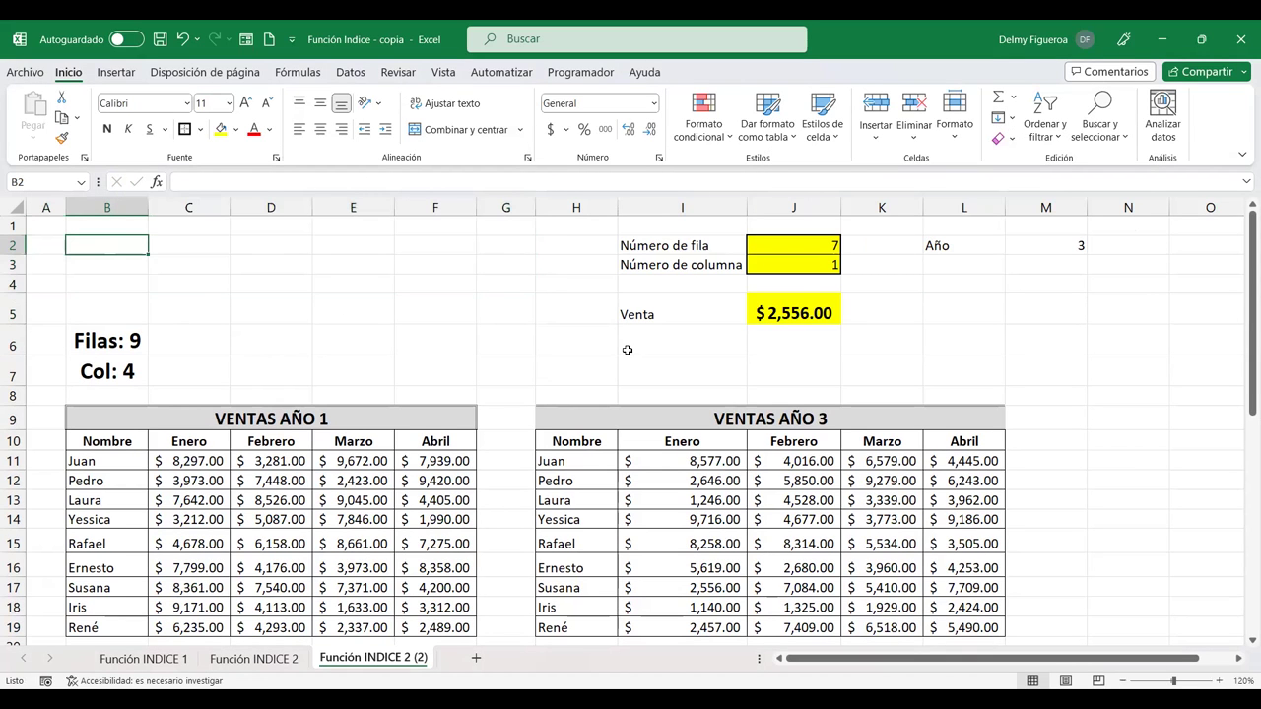
pyautogui.write('Vendedor')
pyautogui.press('Return')
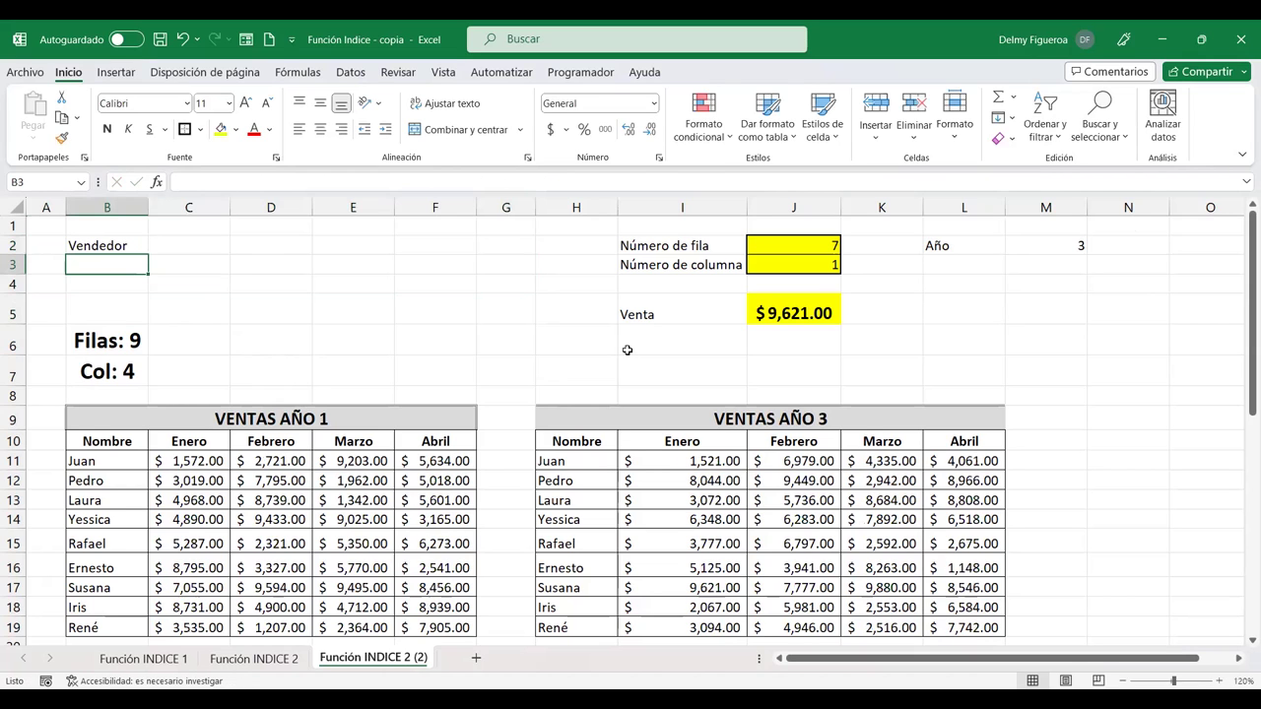
pyautogui.write('Mes')
pyautogui.press('Tab')
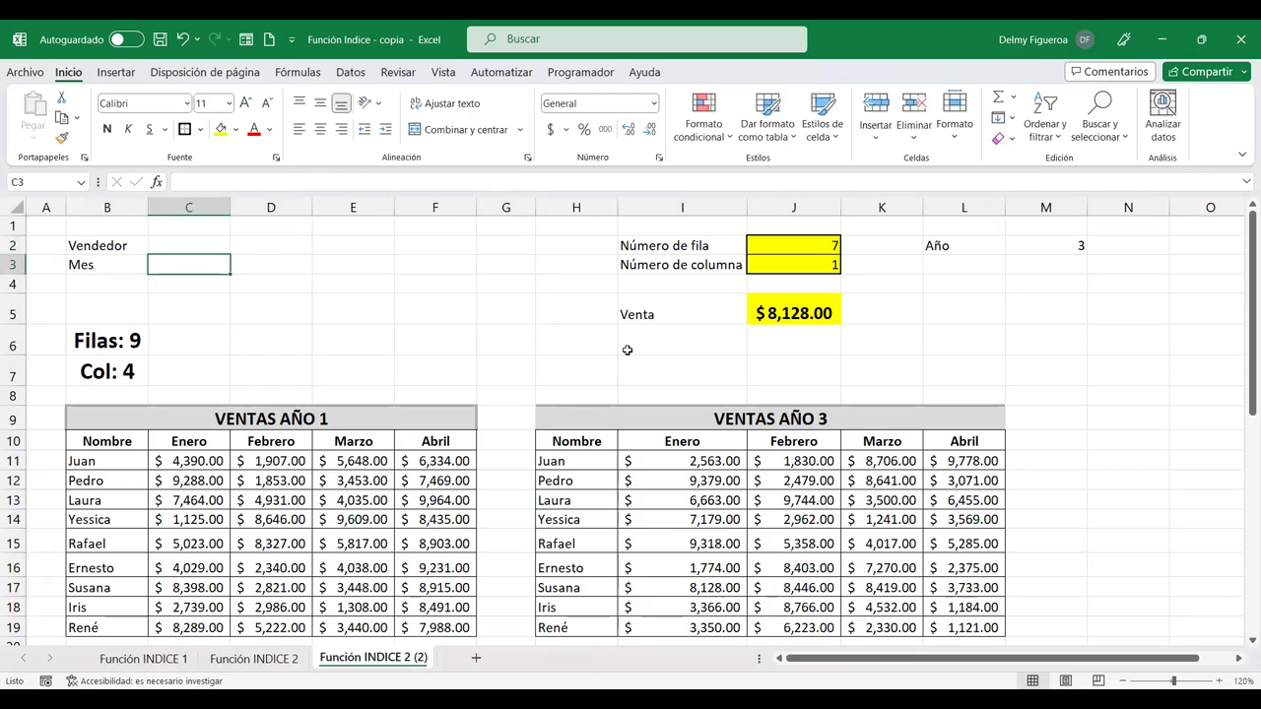
pyautogui.press('Up')
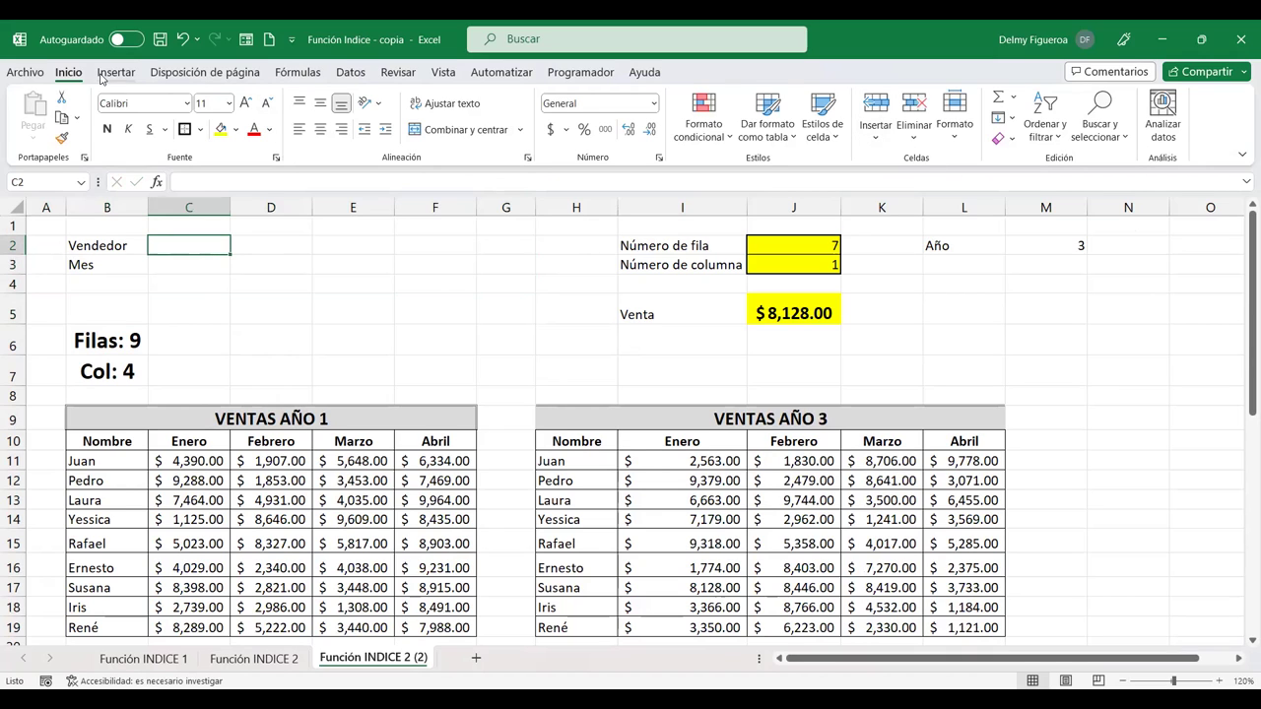
# Give C2 a list validation sourced from the salesperson names in B11:B19
pyautogui.click(350, 71)
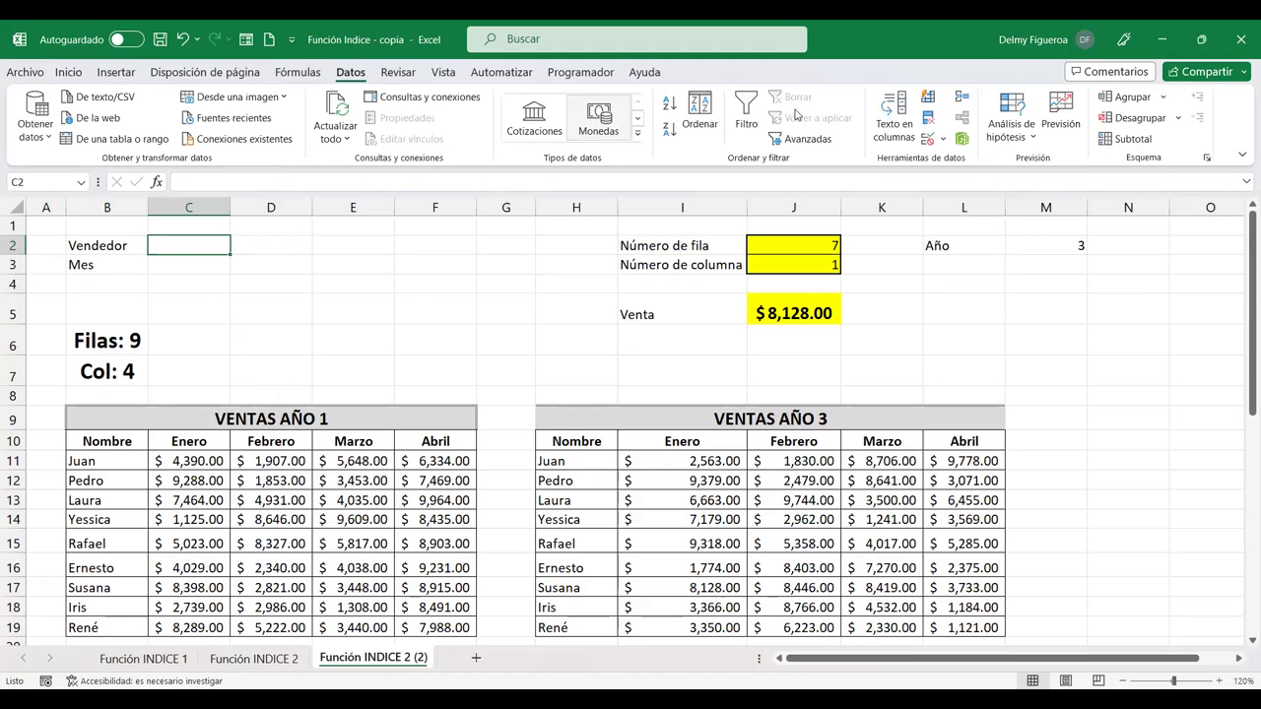
pyautogui.click(928, 143)
pyautogui.click(603, 225)
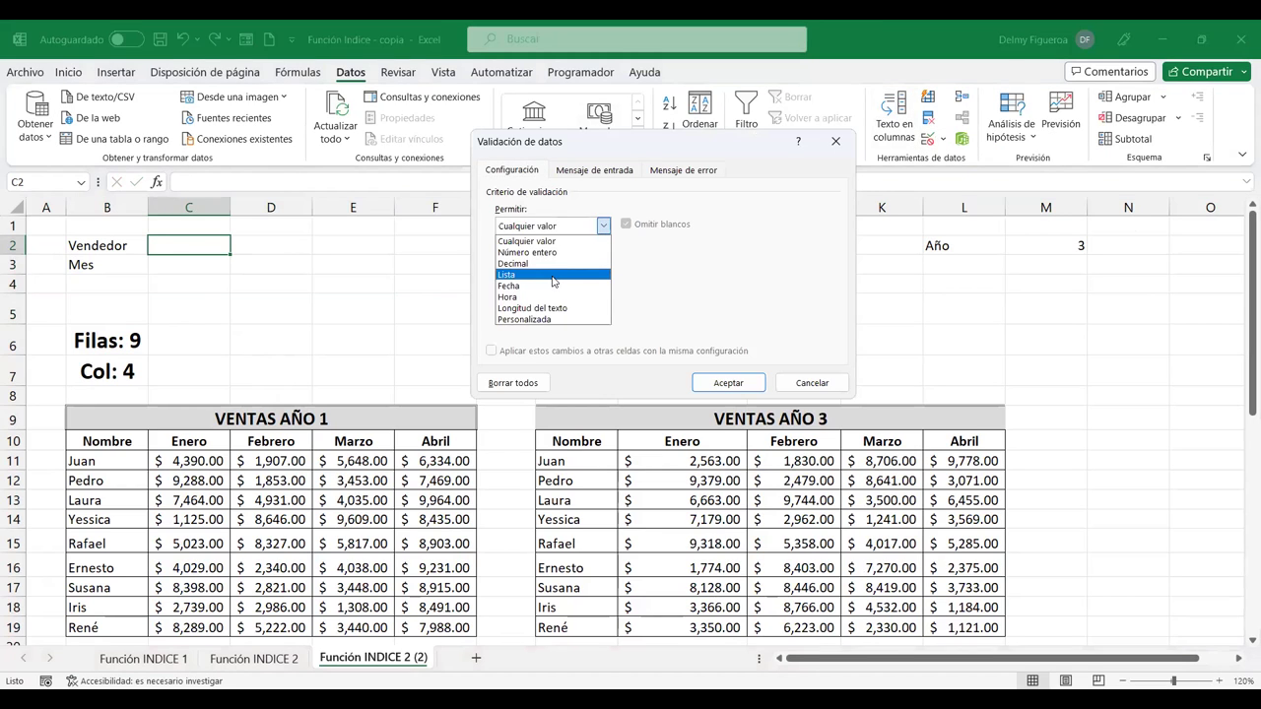
pyautogui.click(553, 274)
pyautogui.click(549, 294)
pyautogui.click(114, 461)
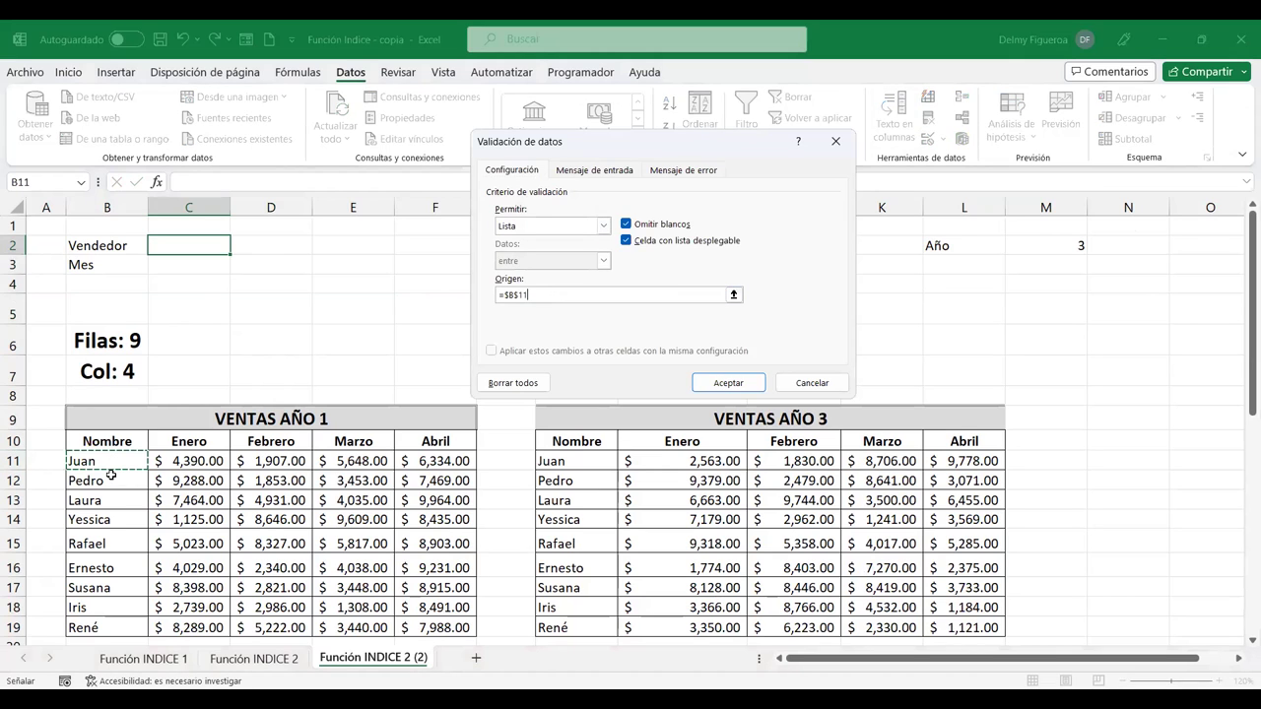
pyautogui.moveTo(97, 628); pyautogui.dragTo(112, 477)
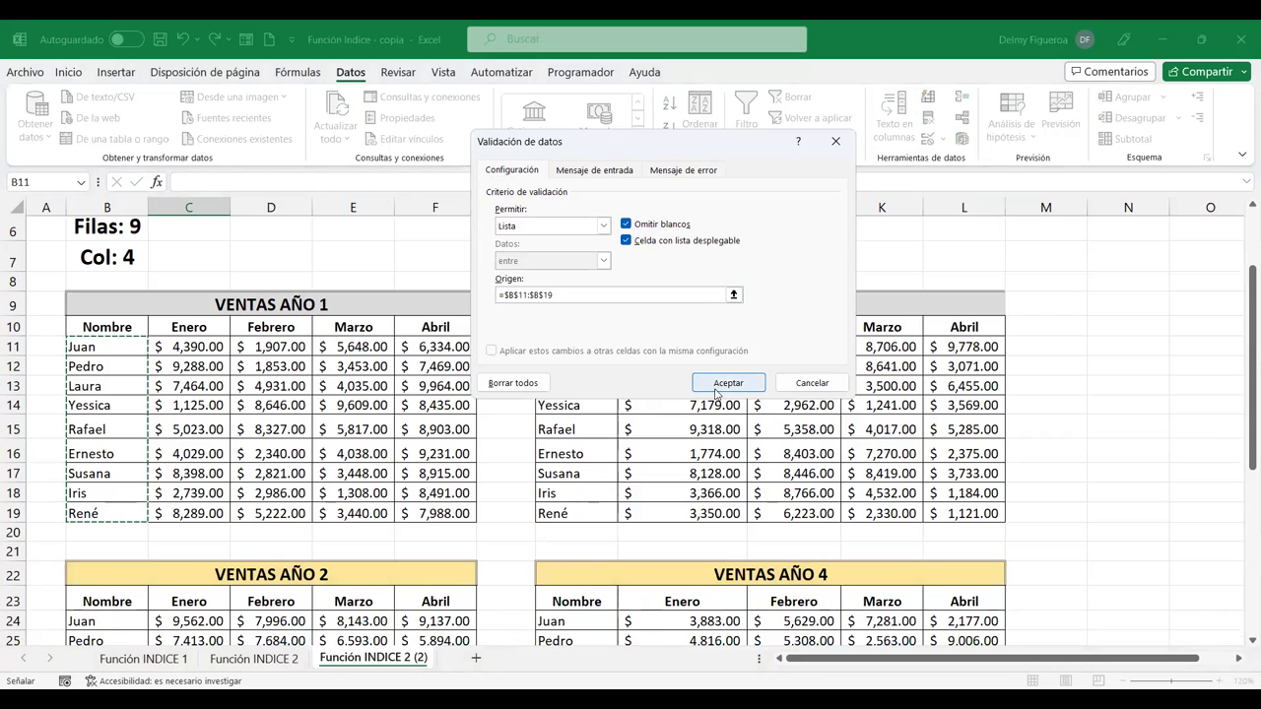
pyautogui.press('Return')
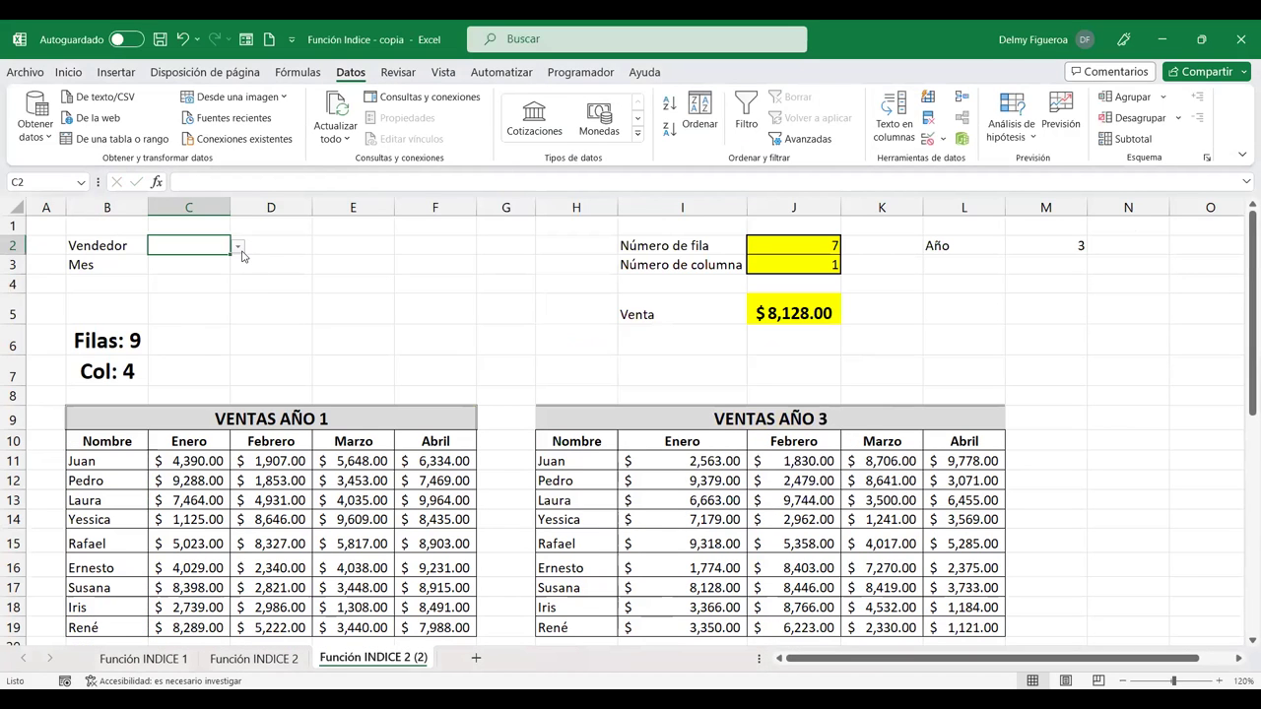
# Pick a salesperson name from C2's dropdown list
pyautogui.click(239, 247)
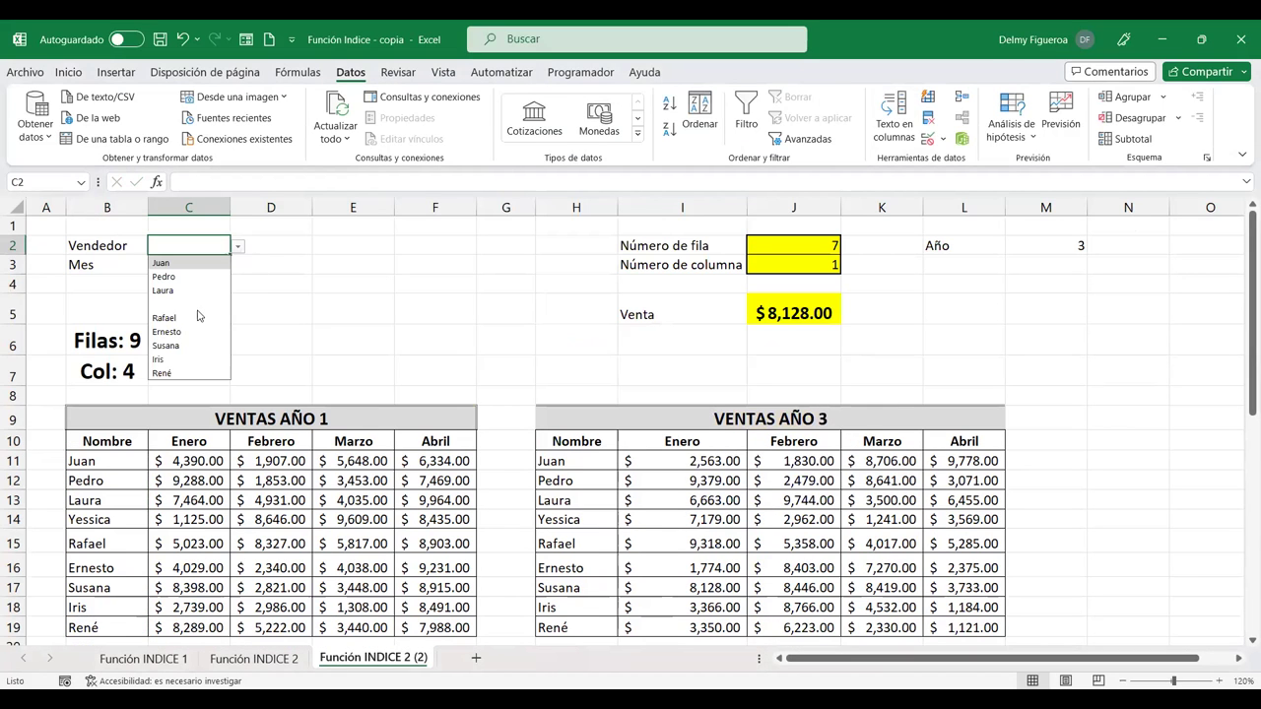
pyautogui.click(315, 258)
pyautogui.click(173, 259)
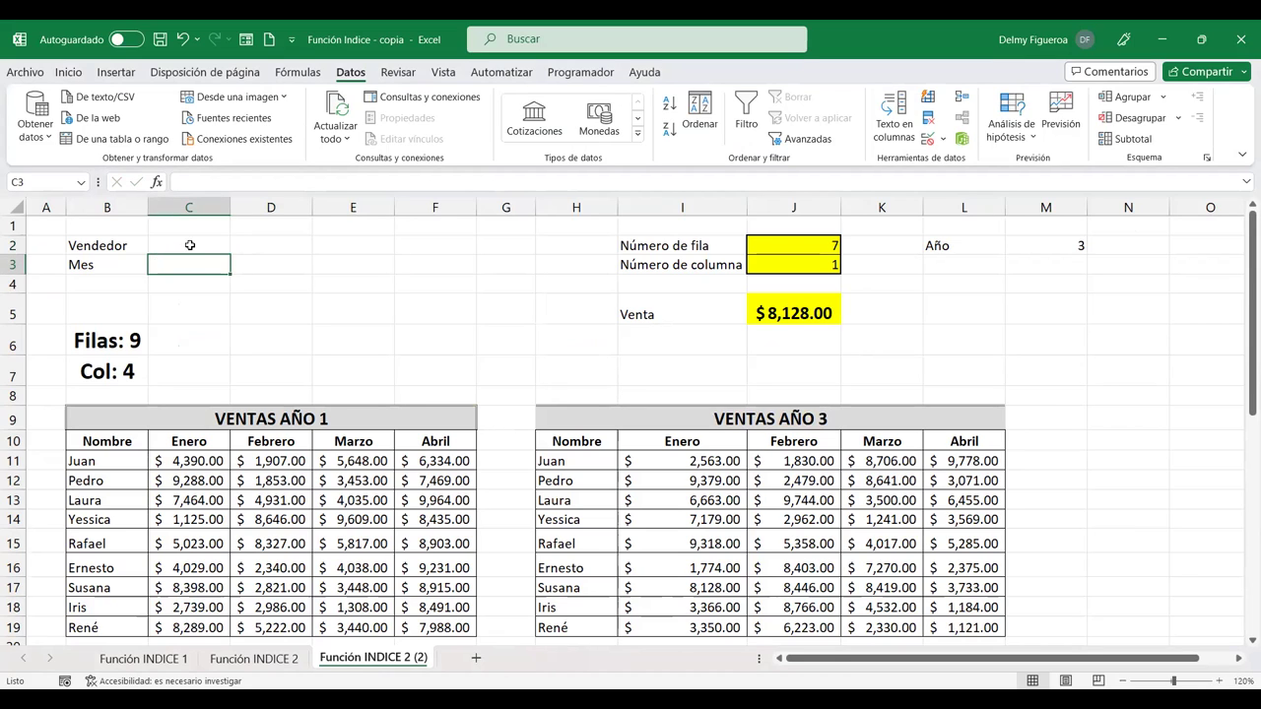
pyautogui.click(190, 245)
pyautogui.click(238, 247)
pyautogui.click(195, 307)
pyautogui.click(187, 266)
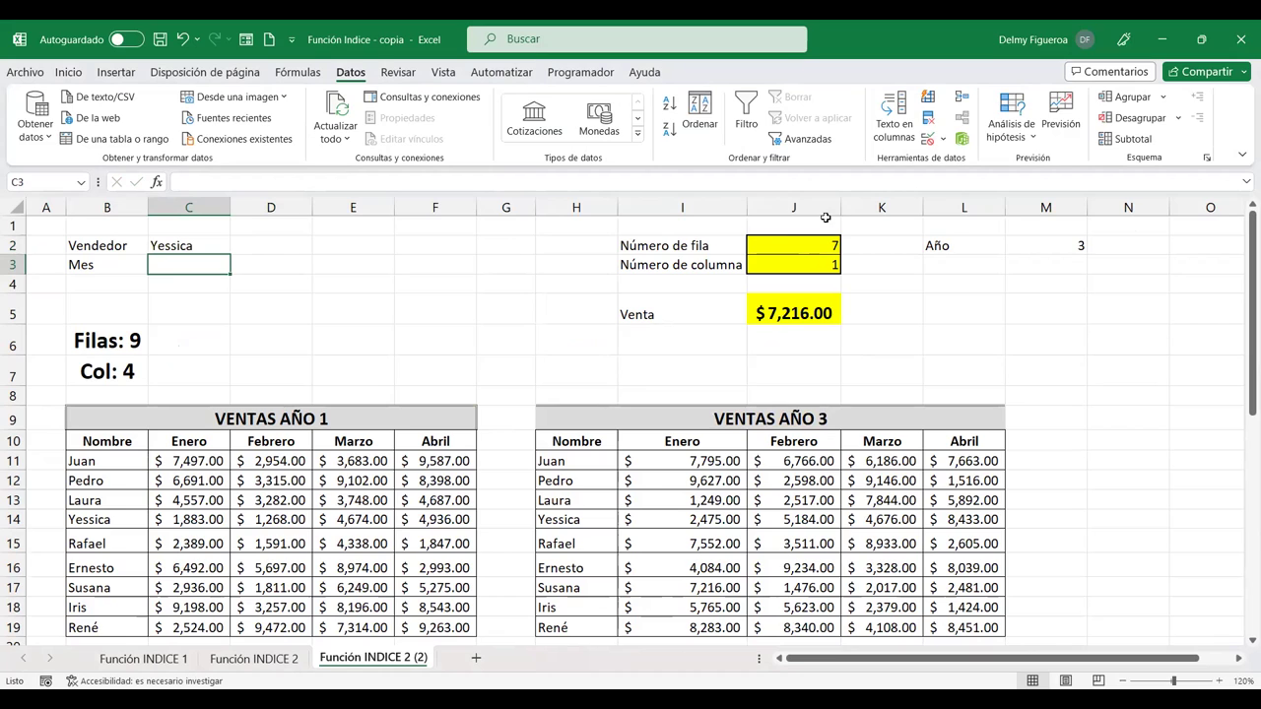
# Give C3 a list validation sourced from the month headers C10:F10
pyautogui.click(928, 143)
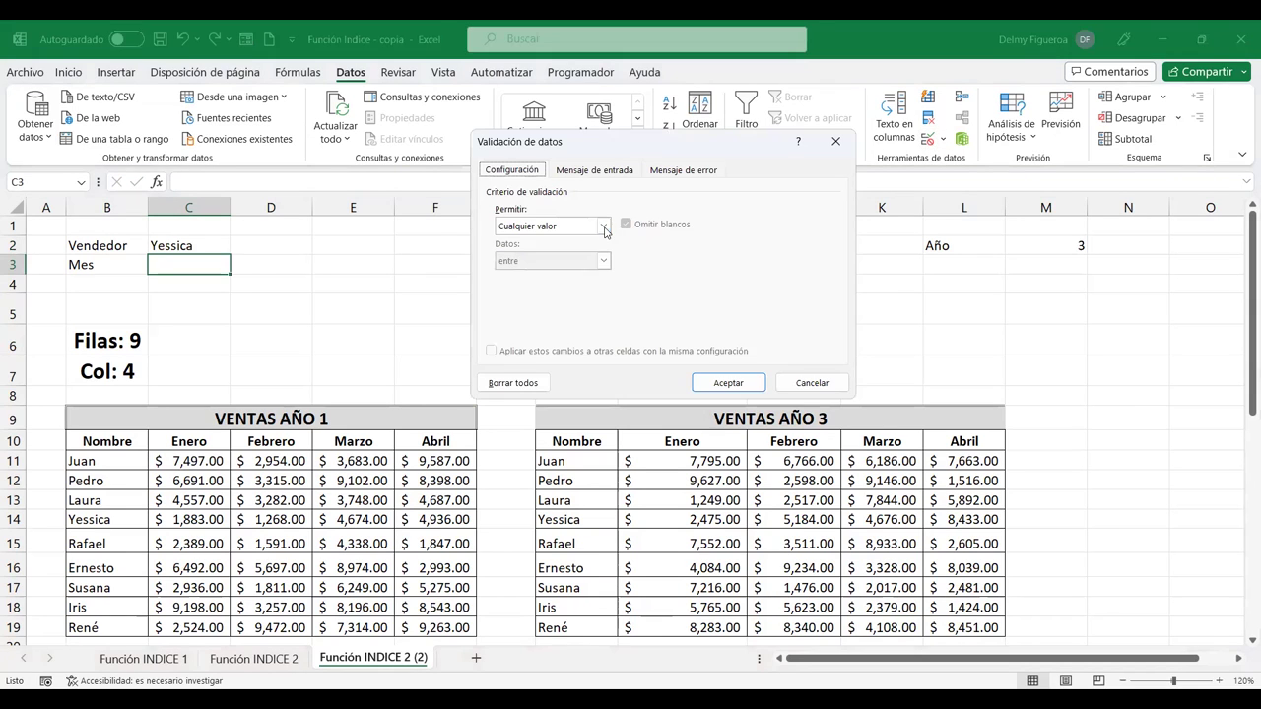
pyautogui.click(604, 226)
pyautogui.click(555, 281)
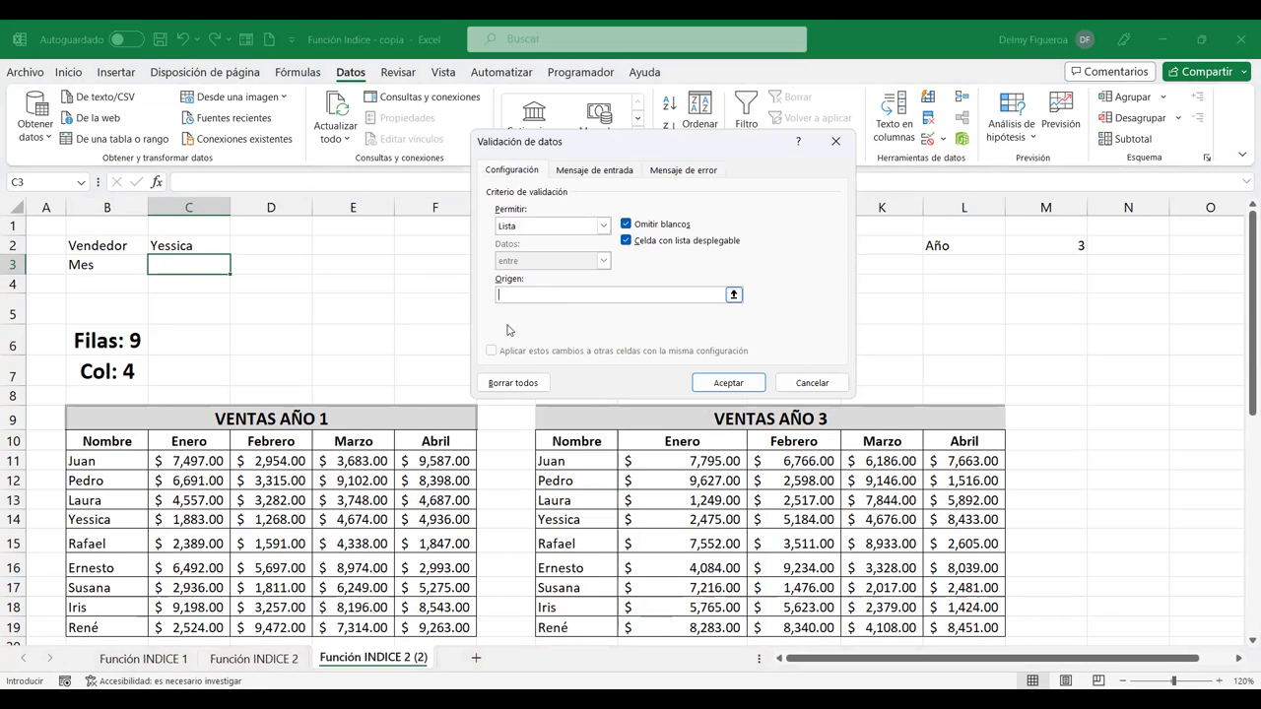
pyautogui.click(611, 294)
pyautogui.click(200, 441)
pyautogui.moveTo(200, 442); pyautogui.dragTo(422, 434)
pyautogui.click(731, 384)
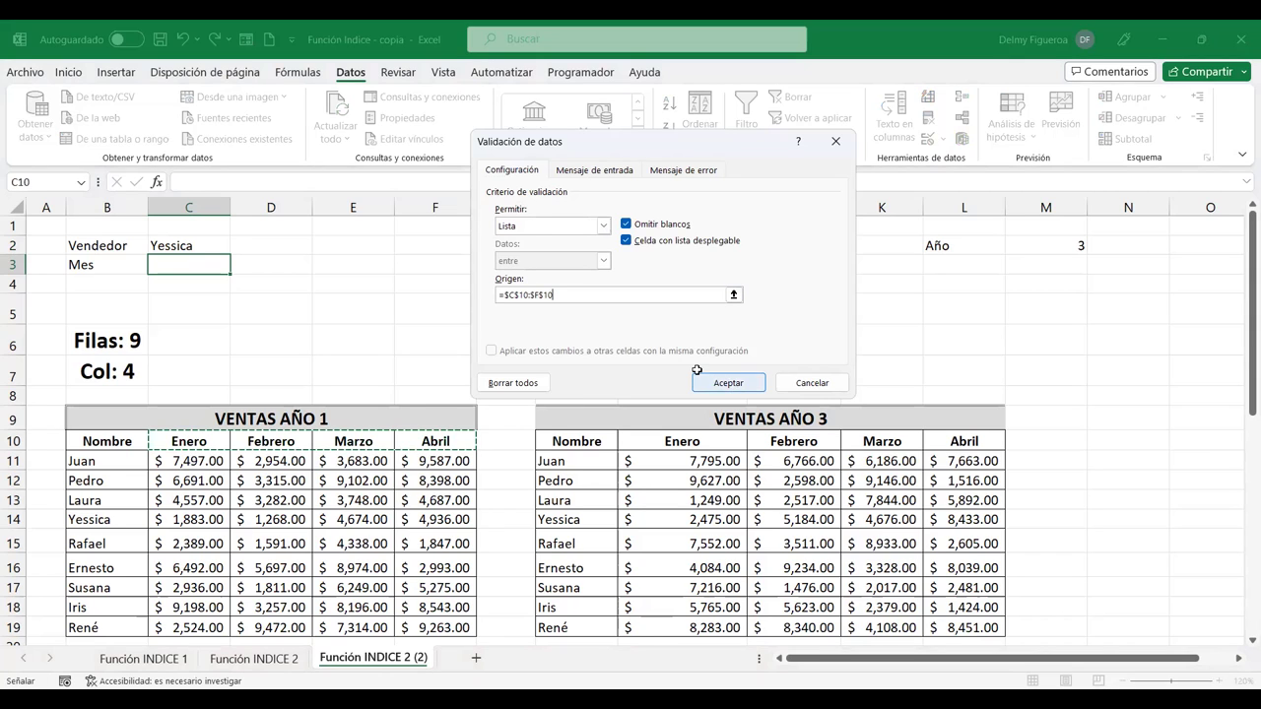
# Choose Abril from C3's month dropdown
pyautogui.click(238, 267)
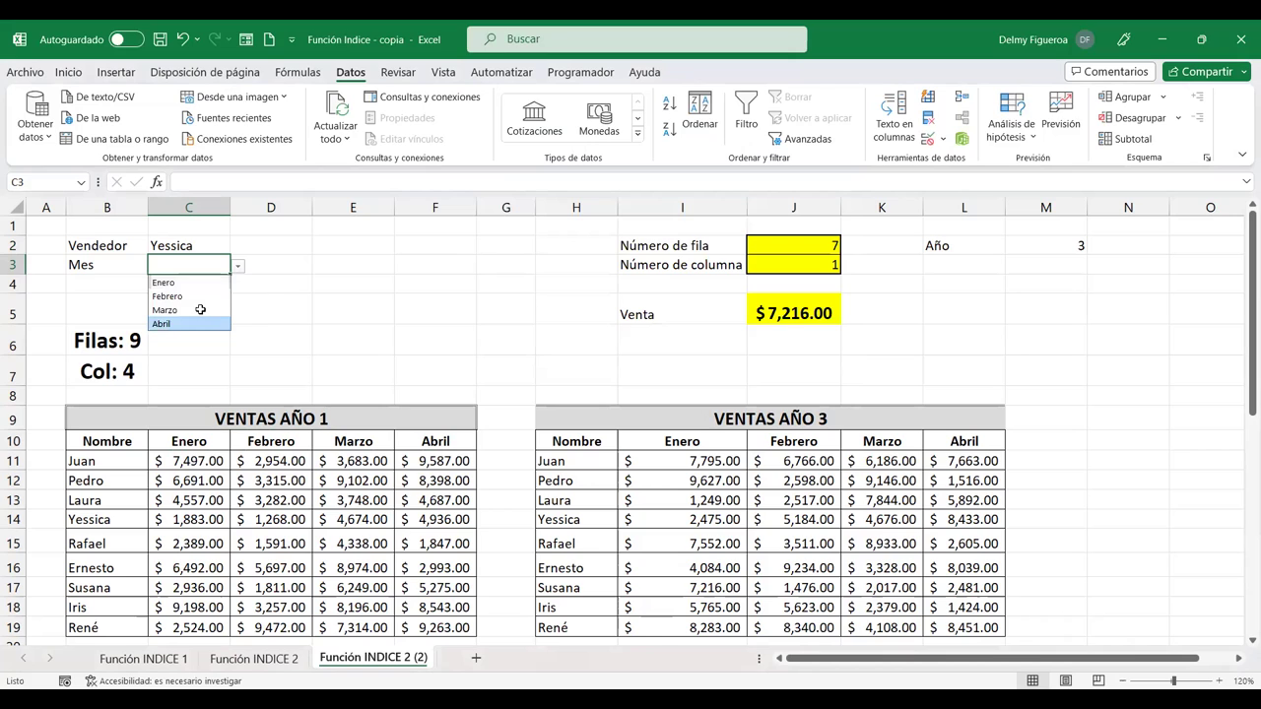
pyautogui.press('Return')
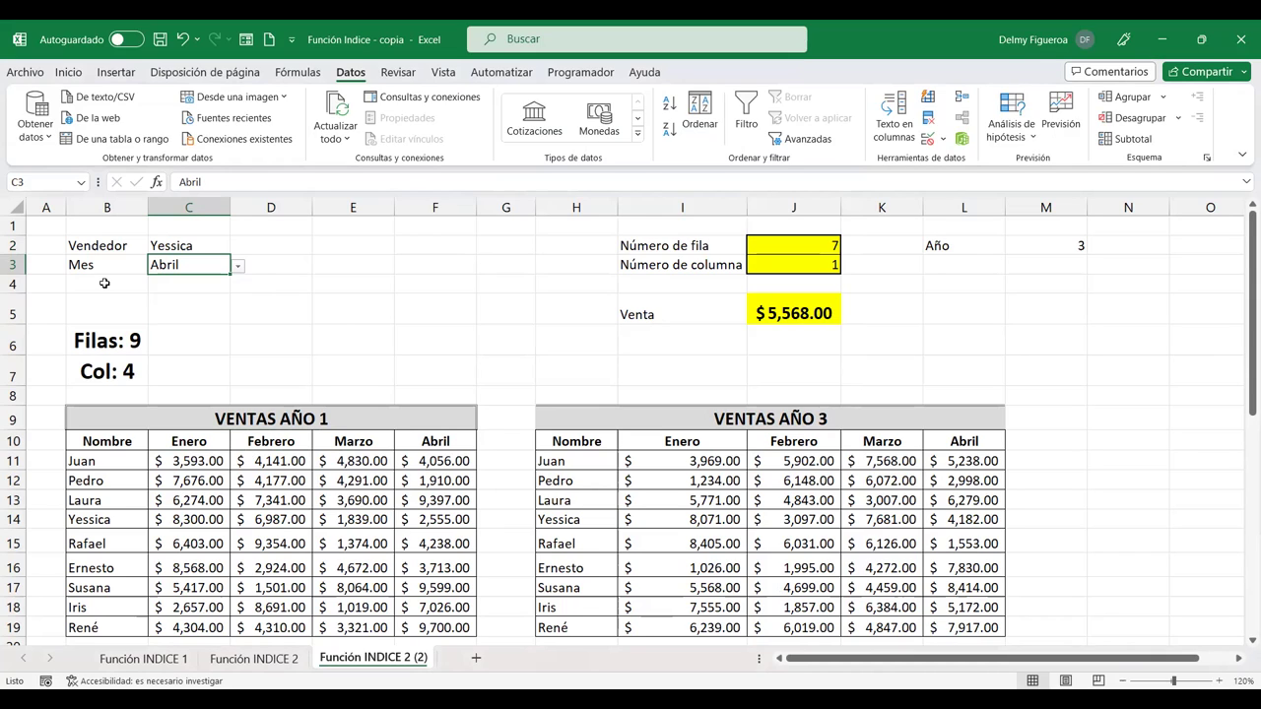
pyautogui.click(104, 283)
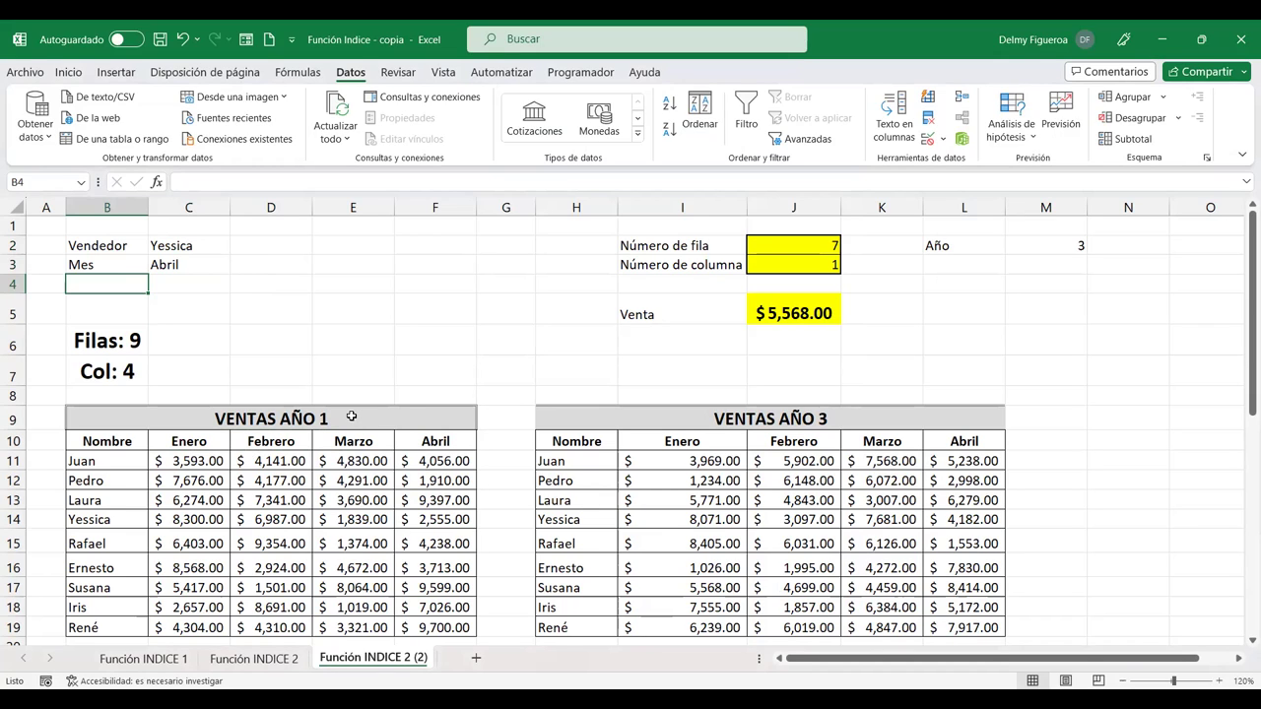
# Retitle the first two tables VENTAS AÑO 2019 and VENTAS AÑO 2020
pyautogui.doubleClick(351, 417)
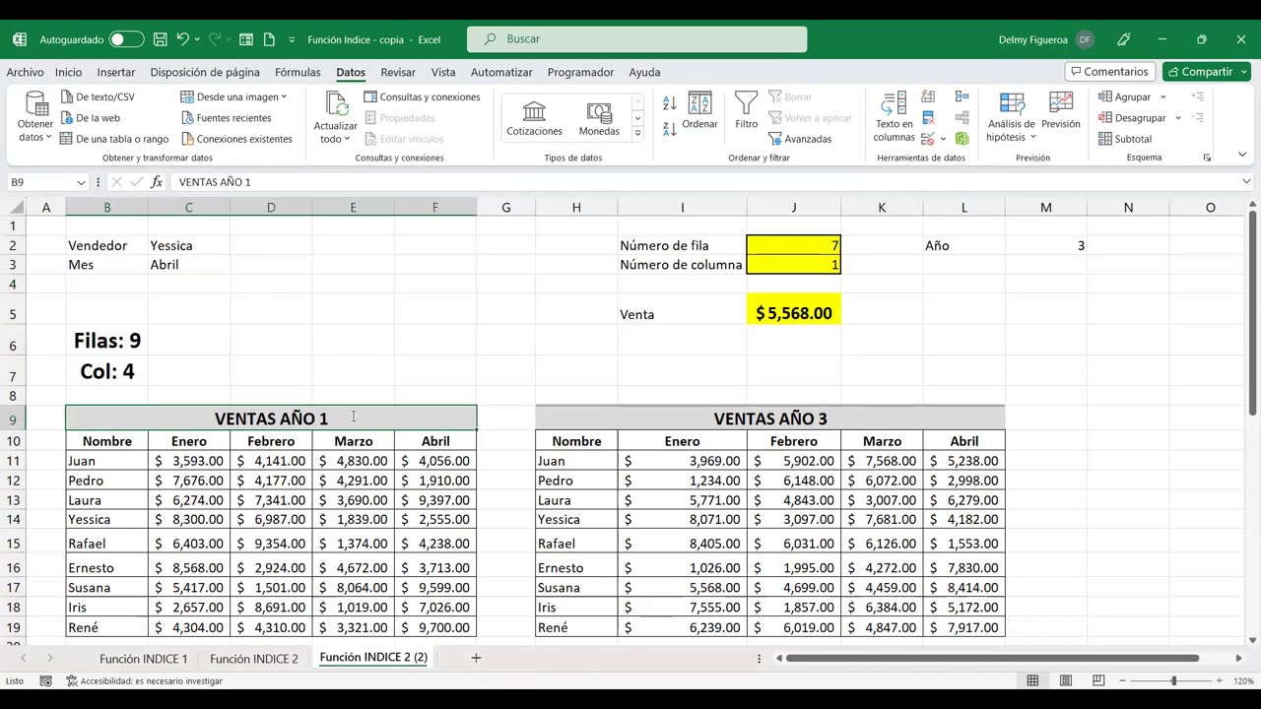
pyautogui.press('BackSpace')
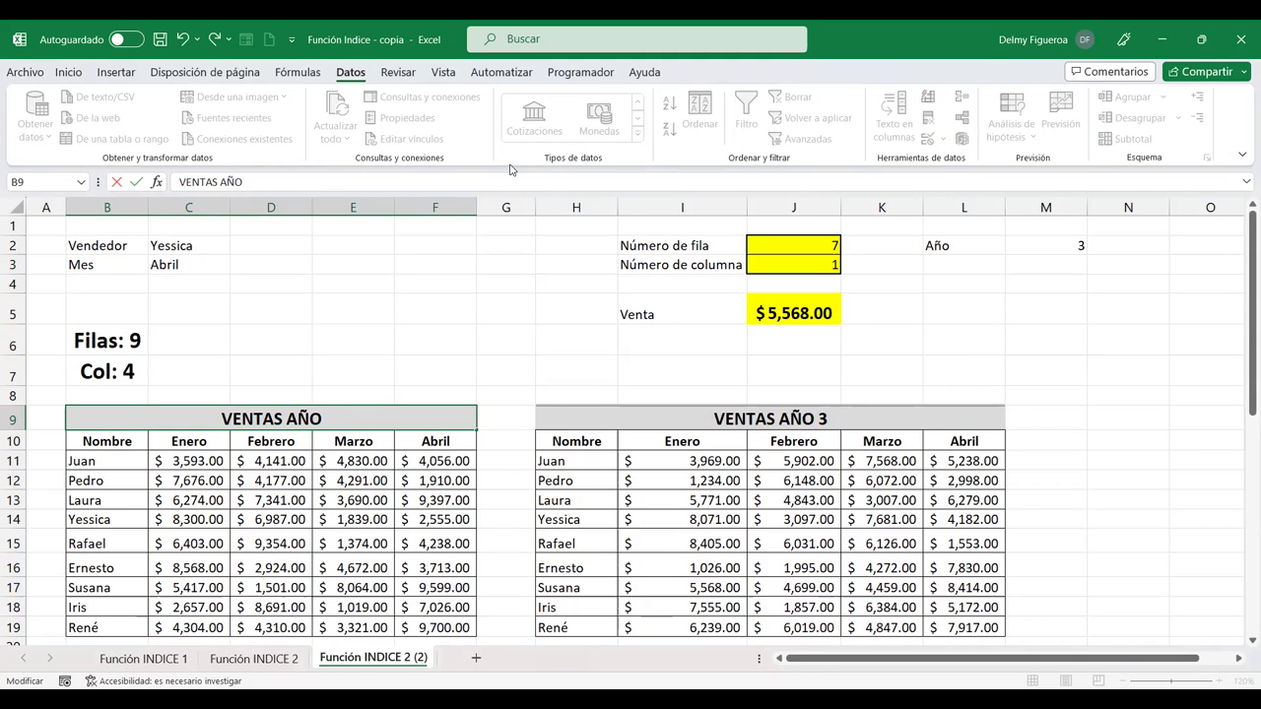
pyautogui.write('2019')
pyautogui.press('Return')
pyautogui.scroll(-3, 394, 299)
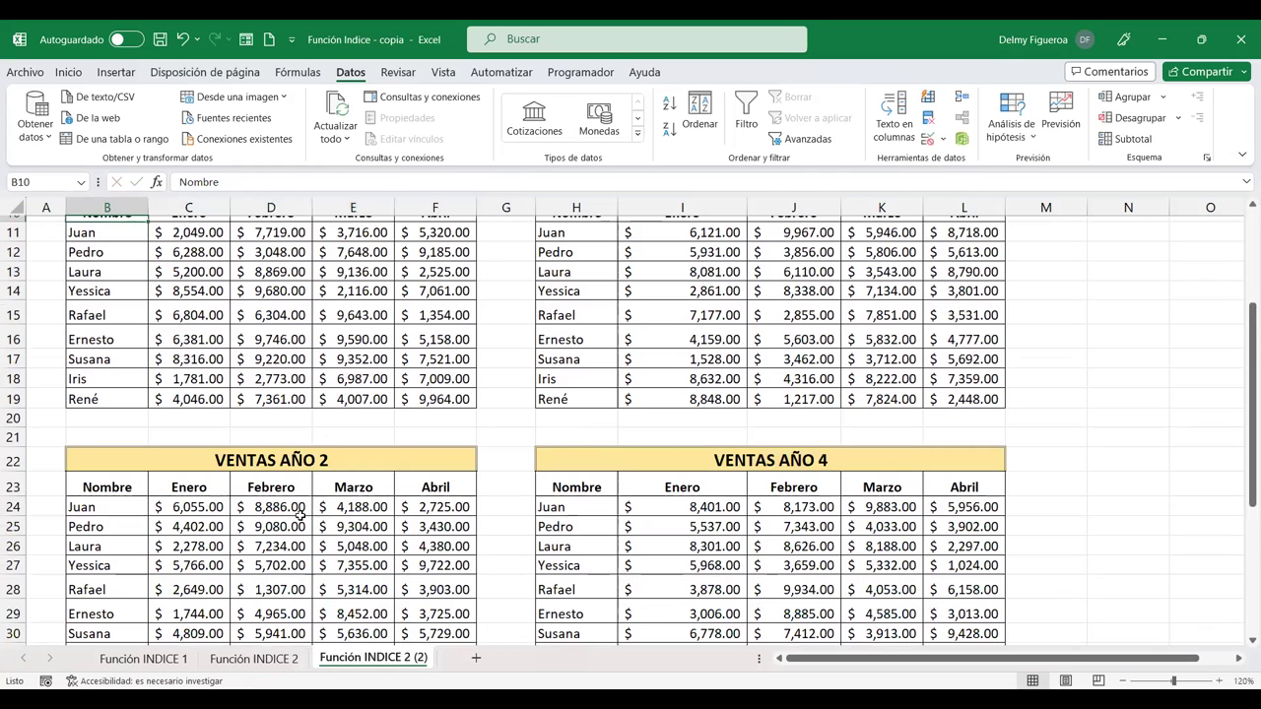
pyautogui.doubleClick(344, 462)
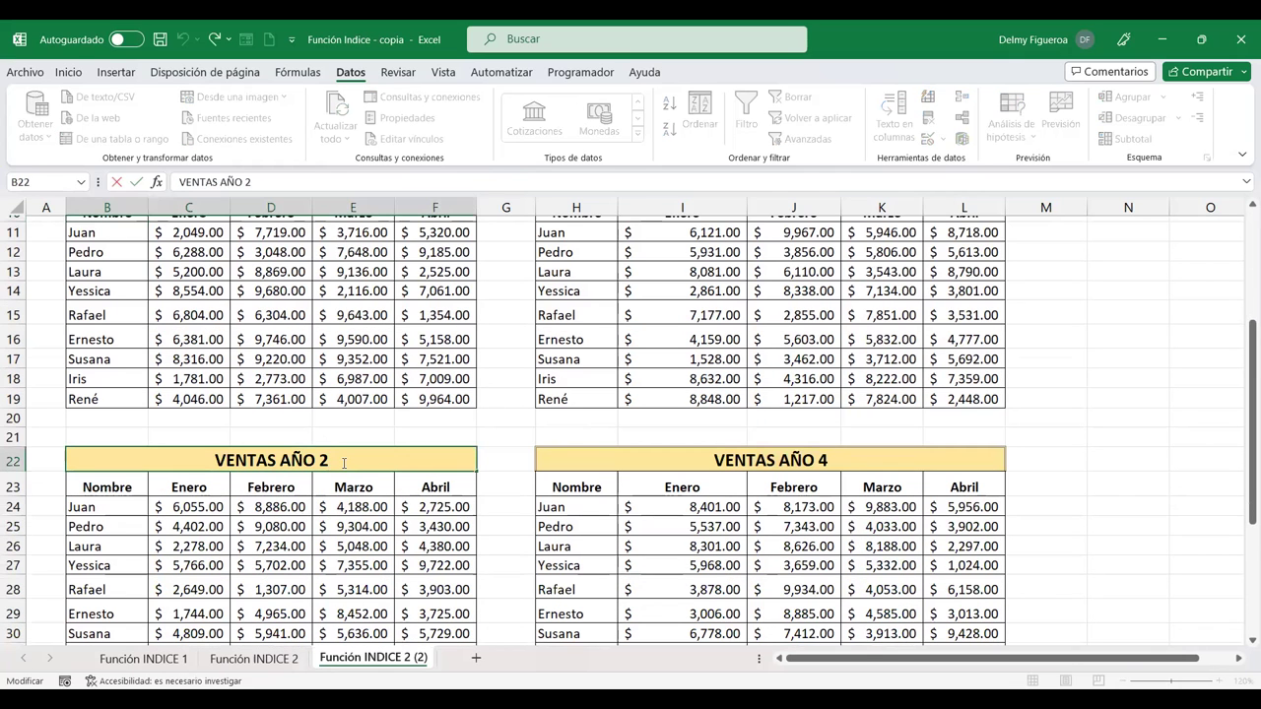
pyautogui.write('020')
pyautogui.press('Return')
pyautogui.scroll(3, 592, 394)
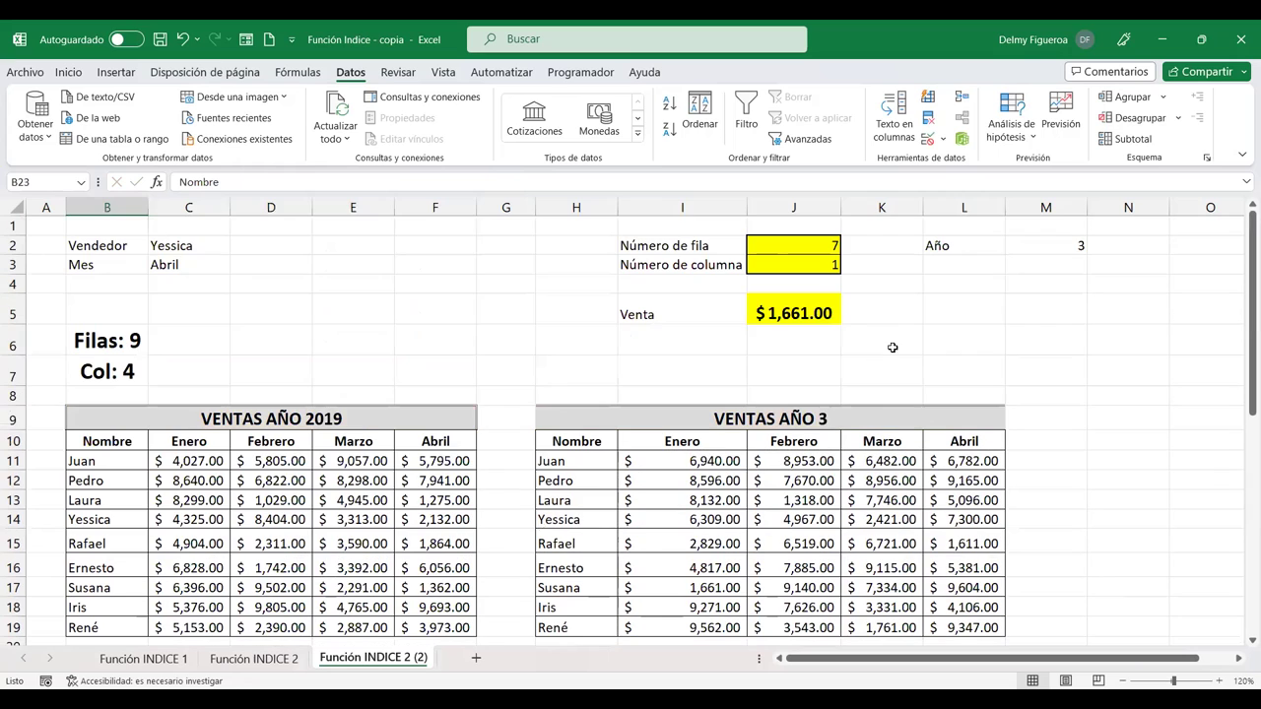
# Retitle the remaining tables VENTAS AÑO 2021 and VENTAS AÑO 2022
pyautogui.click(877, 423)
pyautogui.doubleClick(895, 411)
pyautogui.press('BackSpace')
pyautogui.write('2021')
pyautogui.press('Return')
pyautogui.scroll(-2, 946, 463)
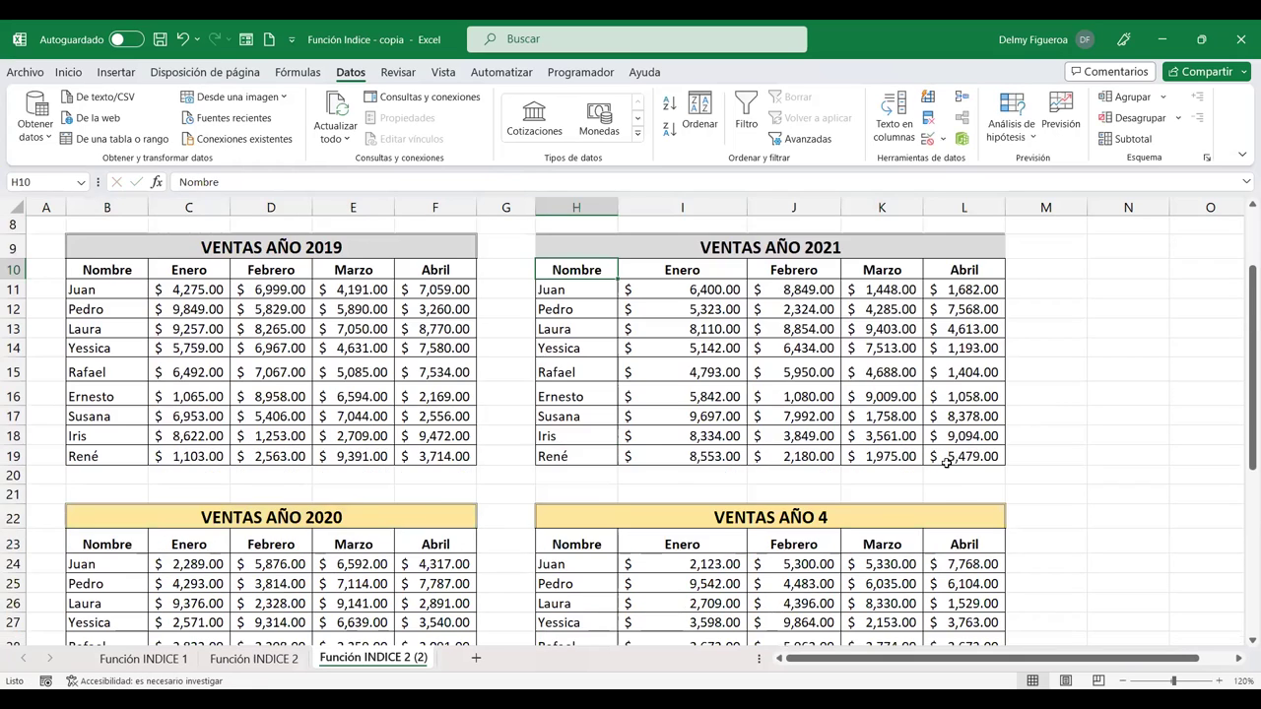
pyautogui.scroll(-1, 946, 463)
pyautogui.doubleClick(915, 458)
pyautogui.press('BackSpace')
pyautogui.write('2022')
pyautogui.press('Return')
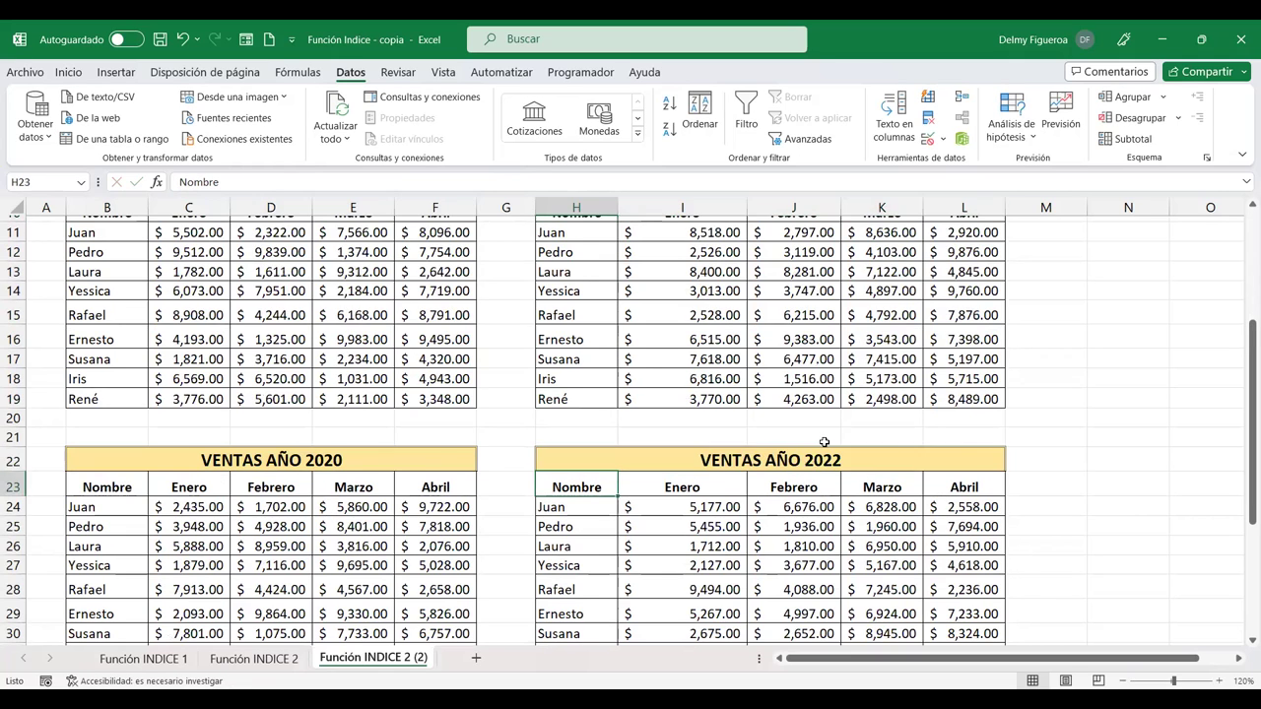
pyautogui.scroll(3, 824, 443)
# Enter the label 'Año' in cell B4
pyautogui.click(120, 281)
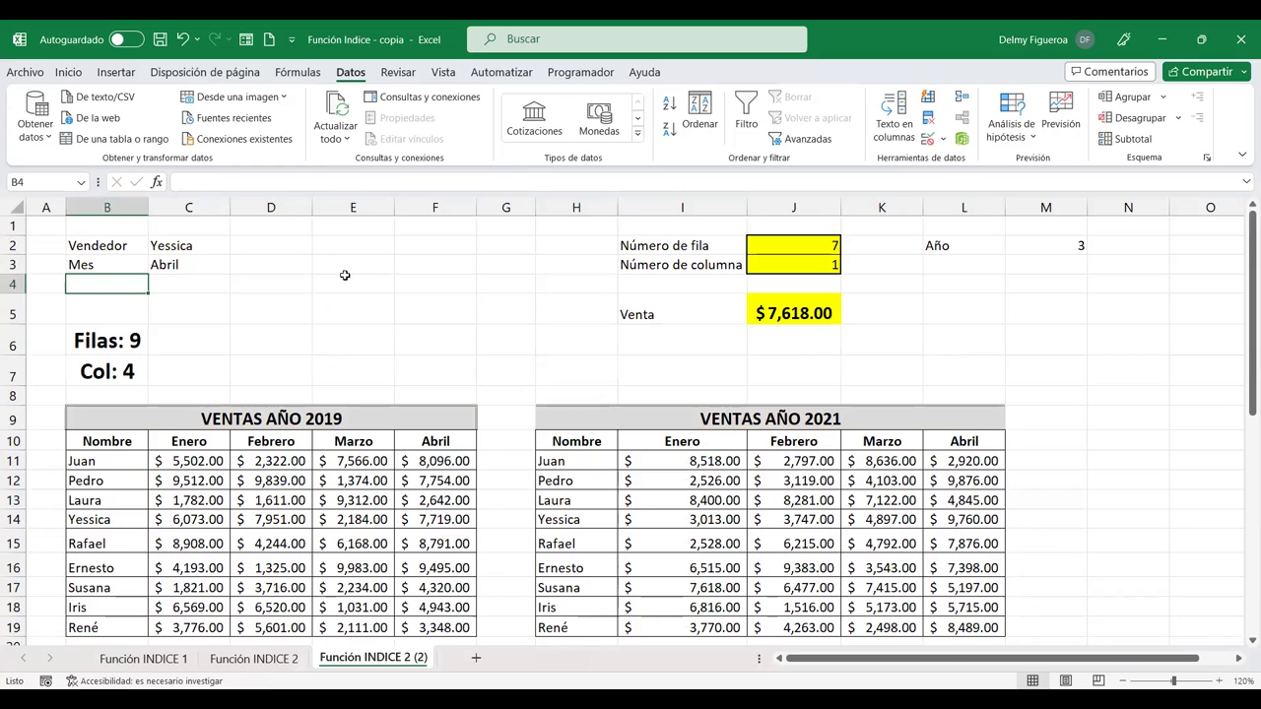
pyautogui.write('Año')
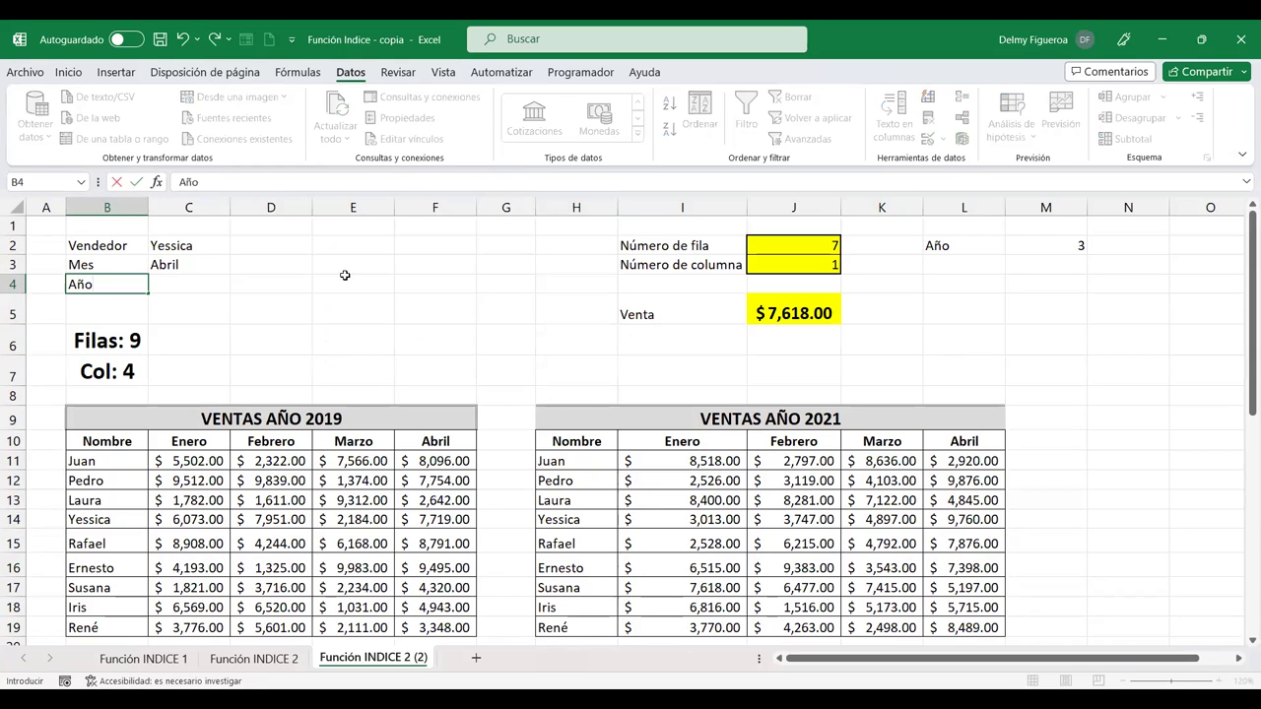
pyautogui.press('Tab')
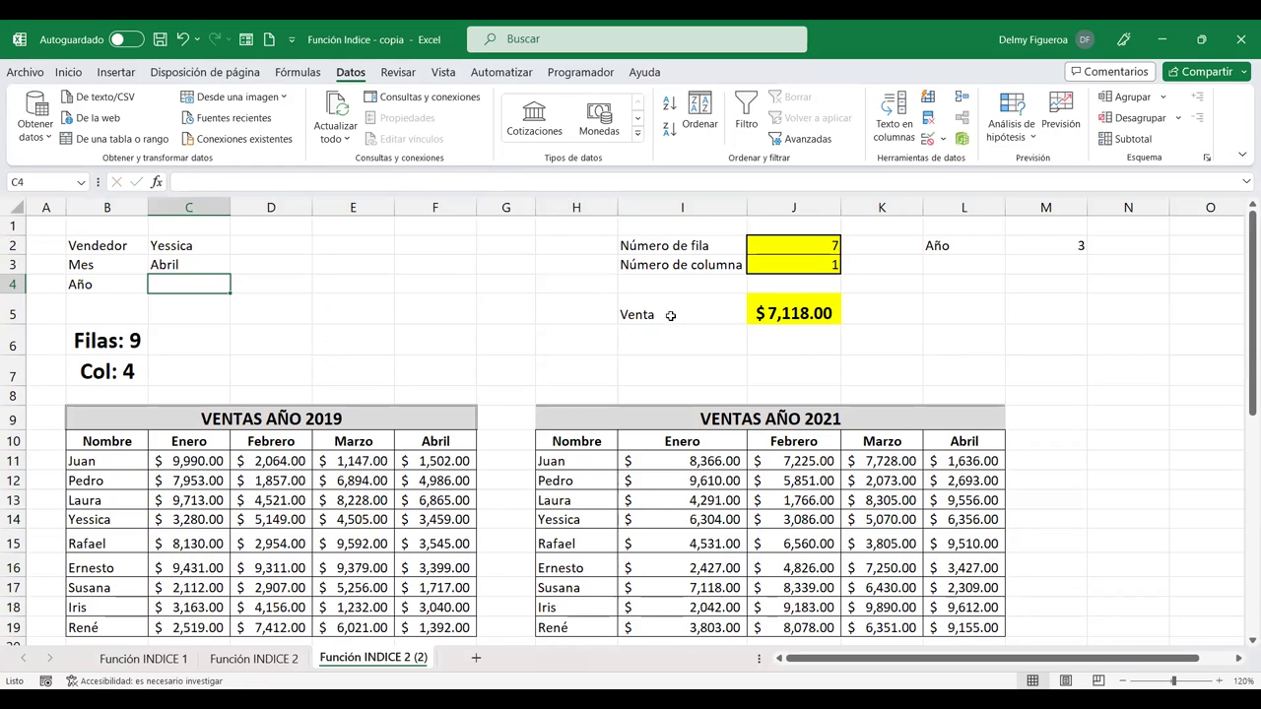
# Fill C34:C37 with the years 2019, 2020, 2021 and 2022
pyautogui.scroll(-5, 492, 516)
pyautogui.scroll(-3, 141, 625)
pyautogui.click(179, 424)
pyautogui.write('201')
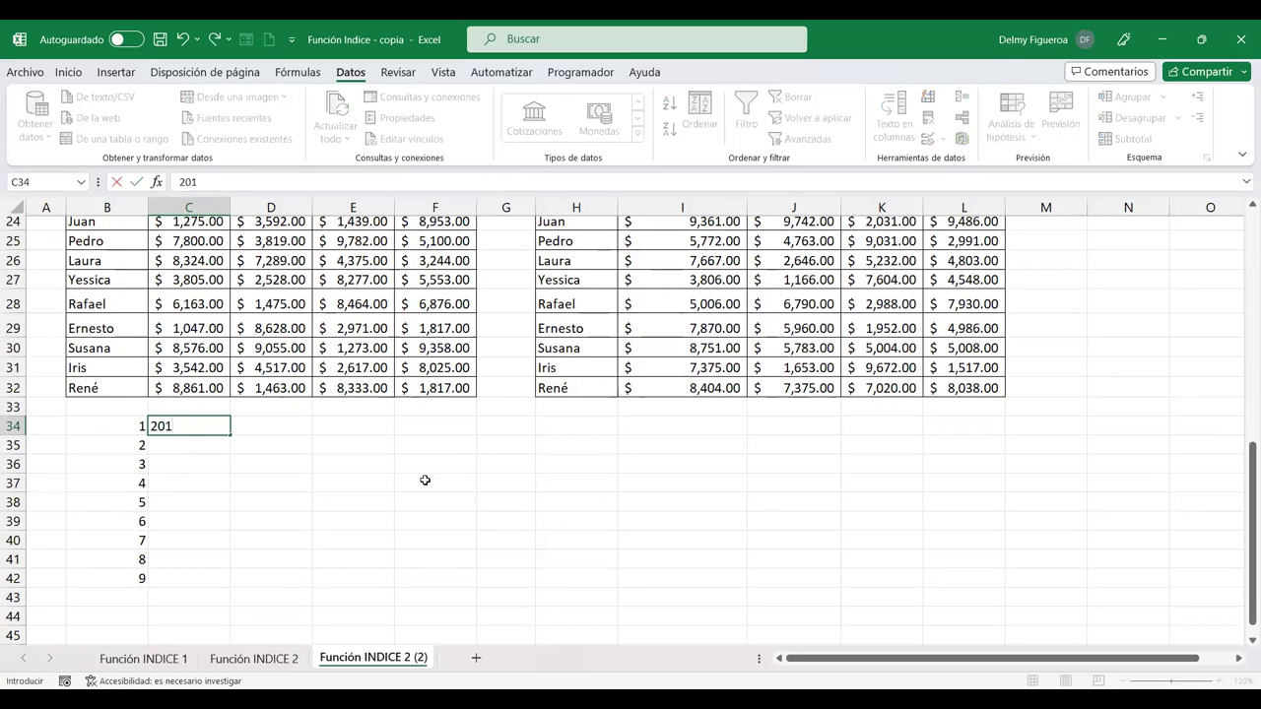
pyautogui.press('Return')
pyautogui.write('2020')
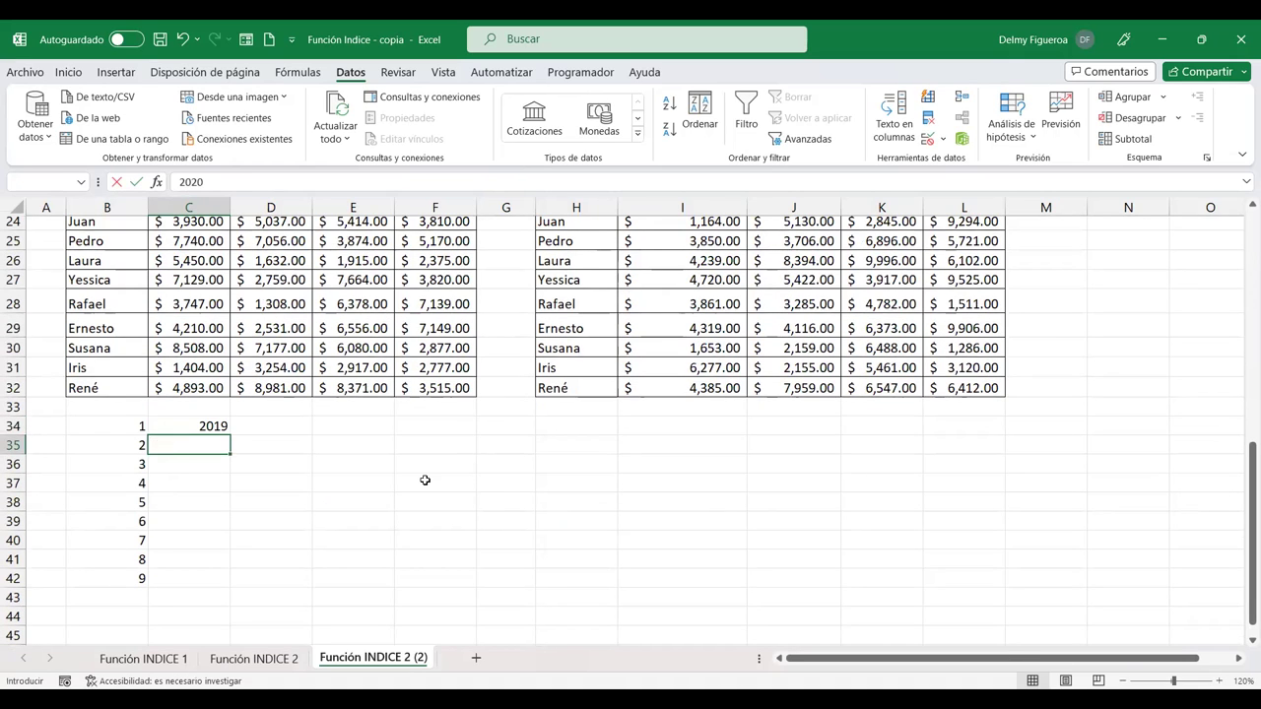
pyautogui.press('Return')
pyautogui.write('2021')
pyautogui.press('Return')
pyautogui.write('2022')
pyautogui.press('Return')
pyautogui.scroll(2, 418, 480)
pyautogui.scroll(2, 418, 480)
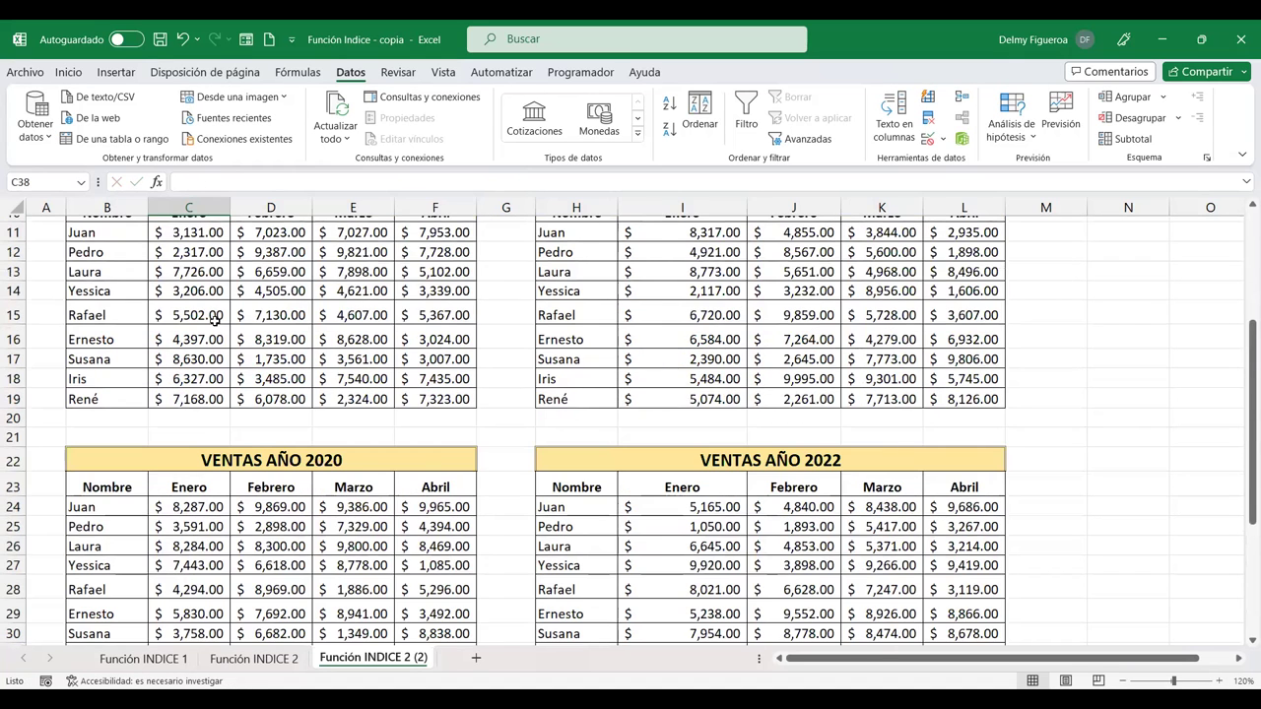
pyautogui.scroll(4, 197, 331)
pyautogui.click(192, 288)
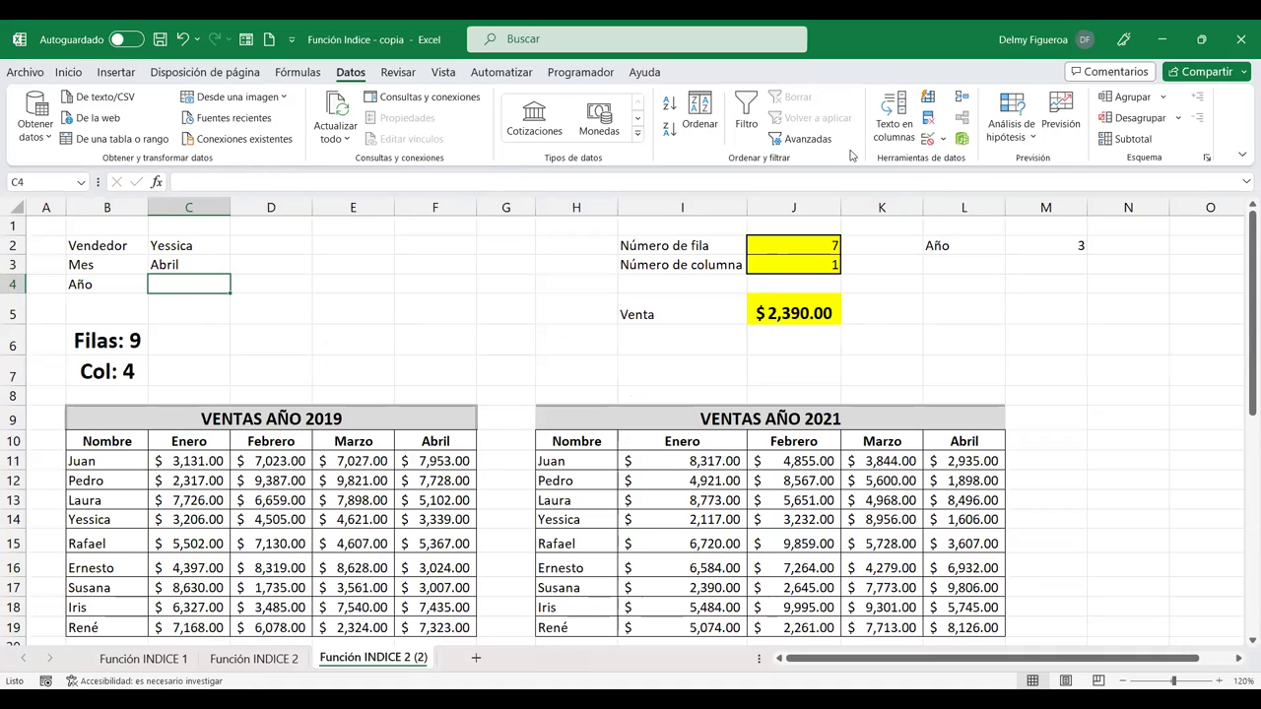
# Restrict C4 to a drop-down list of years sourced from $C$34:$C$37
pyautogui.click(941, 139)
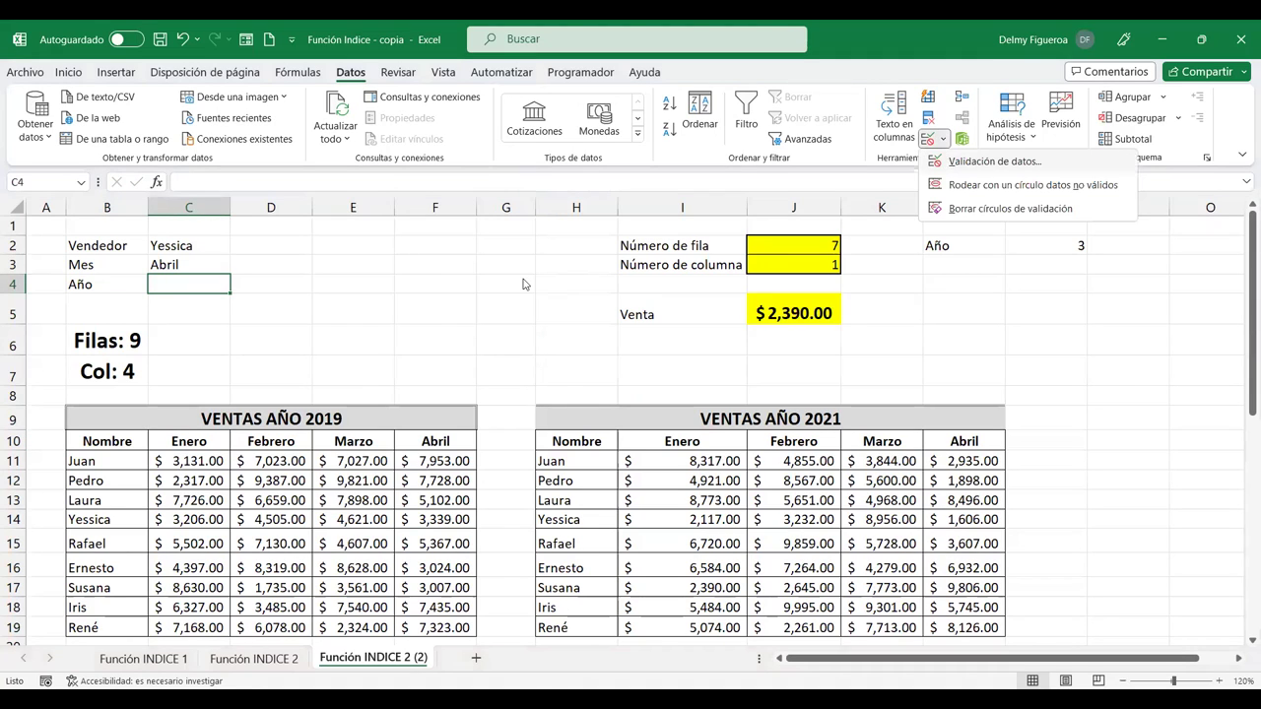
pyautogui.scroll(-5, 338, 440)
pyautogui.scroll(-3, 233, 549)
pyautogui.scroll(-1, 233, 549)
pyautogui.click(209, 369)
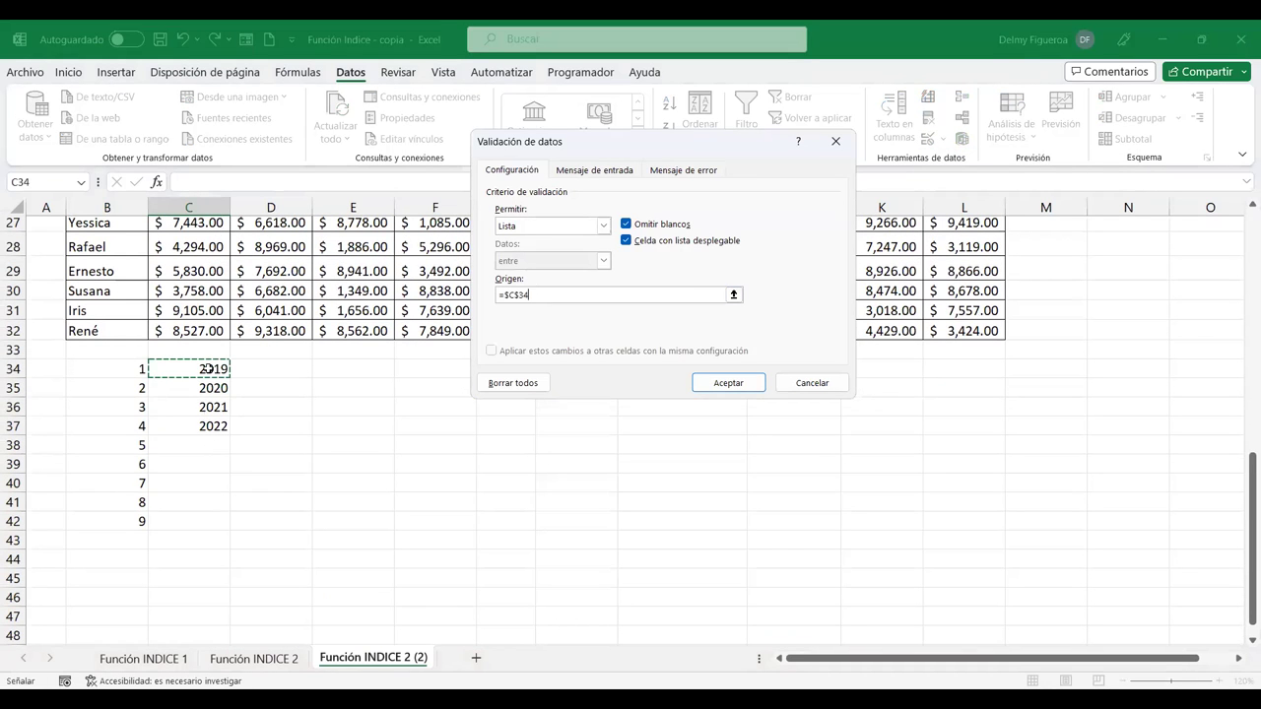
pyautogui.click(695, 382)
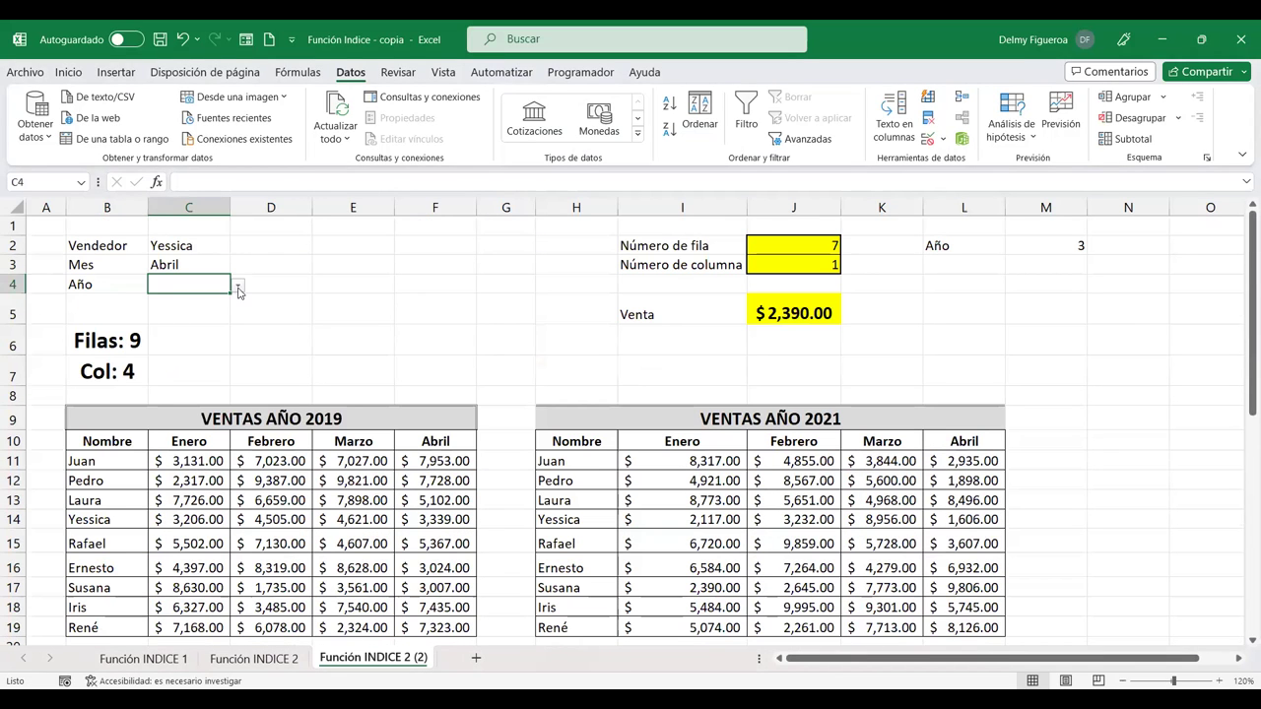
# Pick 2021 in C4, then review the C2–C4 inputs and the L14 formula
pyautogui.click(237, 284)
pyautogui.click(228, 328)
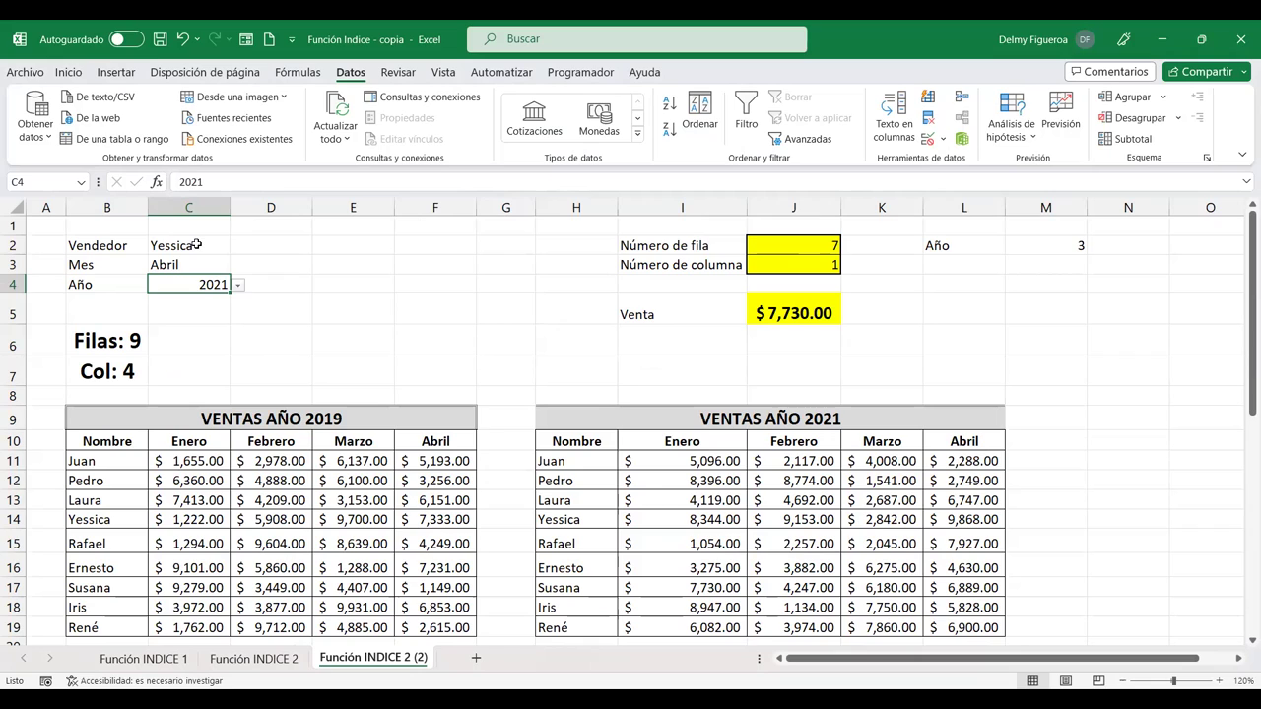
pyautogui.click(197, 245)
pyautogui.click(192, 264)
pyautogui.click(197, 283)
pyautogui.click(971, 518)
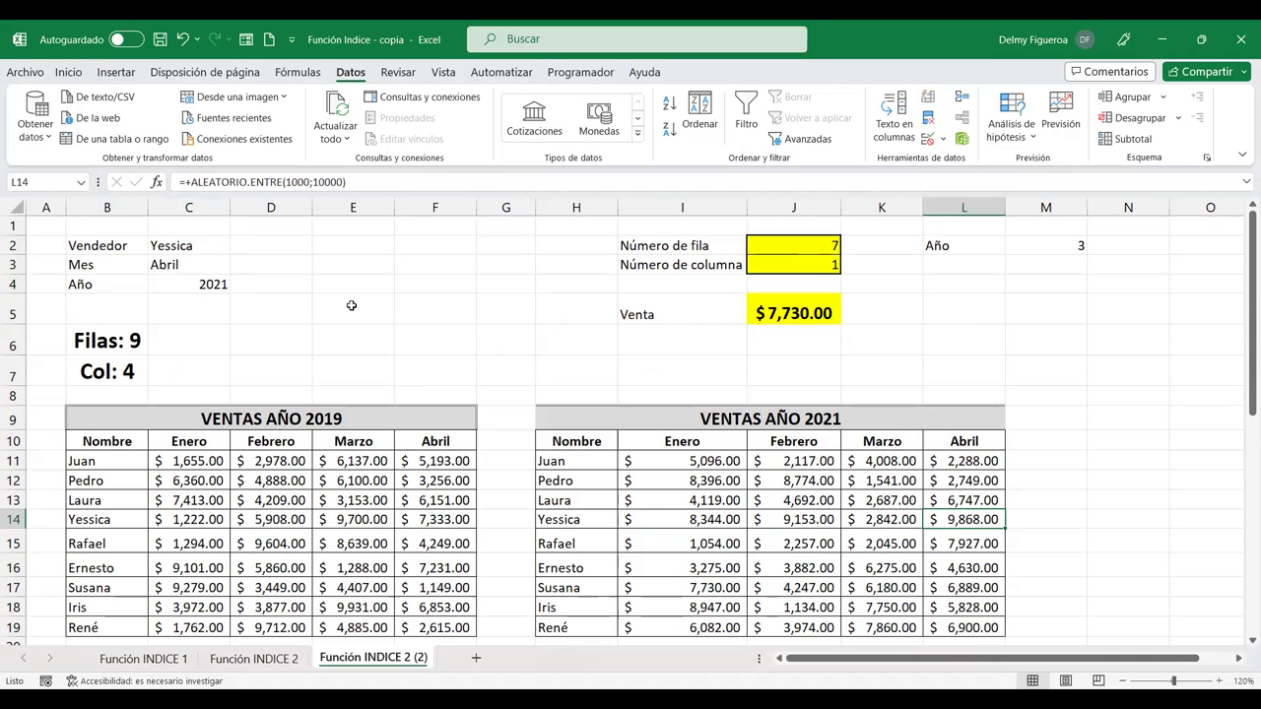
pyautogui.click(330, 247)
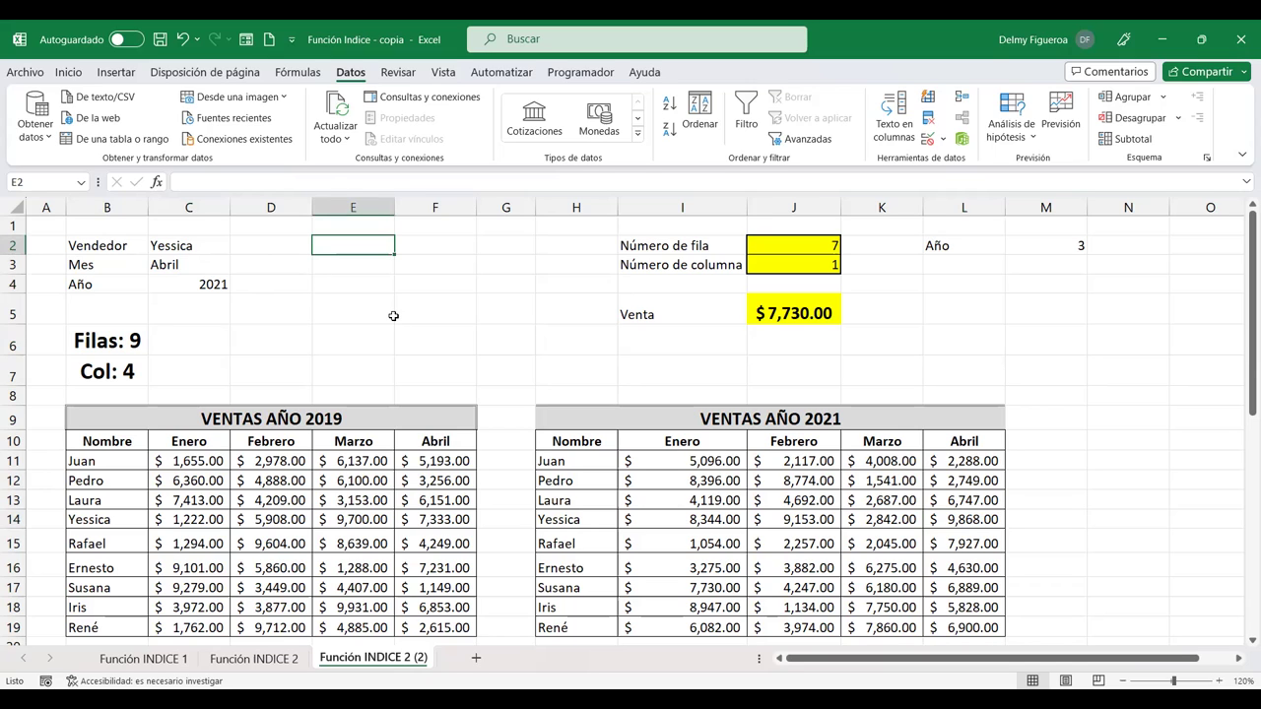
# Enter +COINCIDIR(C2;B11:B19;0) in E2 to find the seller's exact position
pyautogui.write('+c')
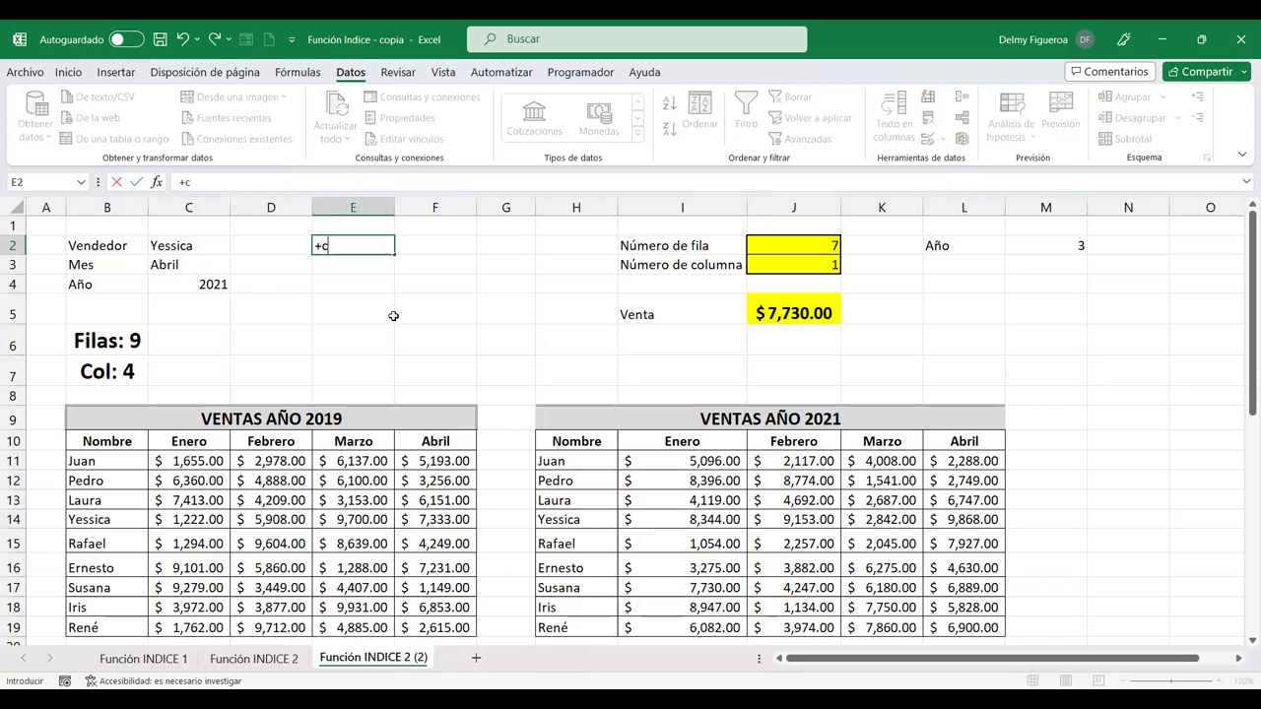
pyautogui.write('oin')
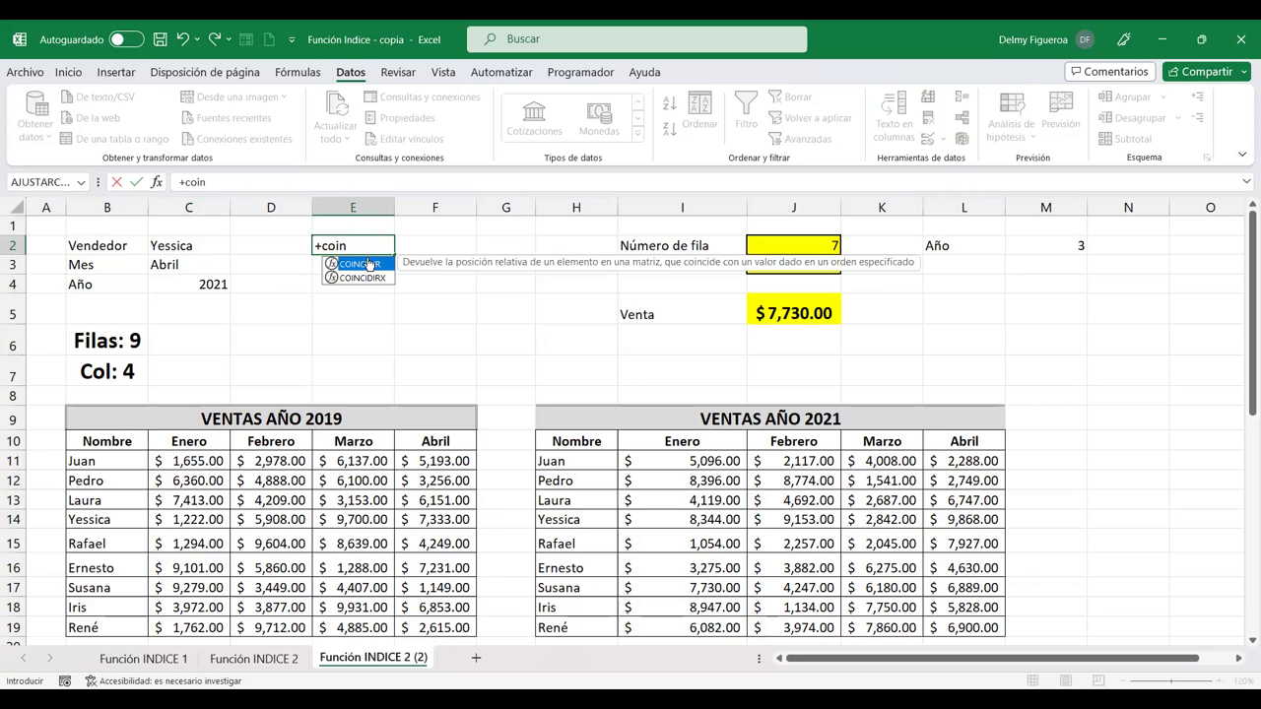
pyautogui.press('Tab')
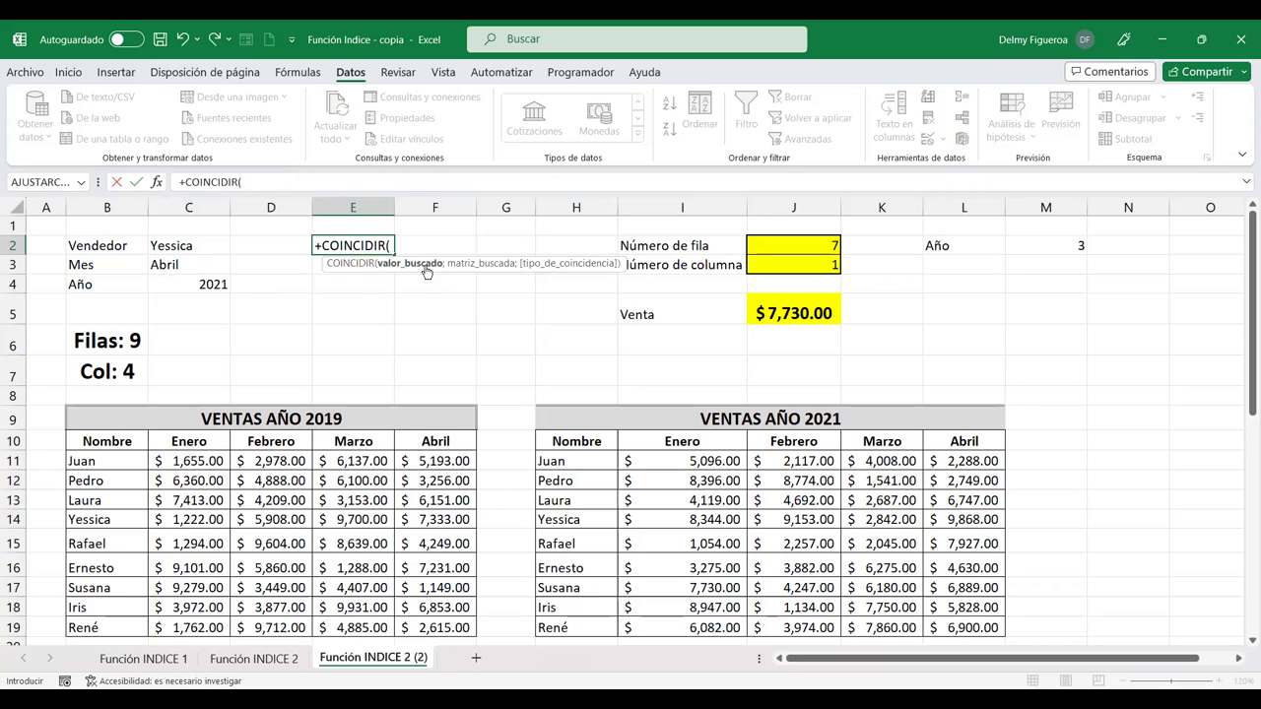
pyautogui.click(194, 245)
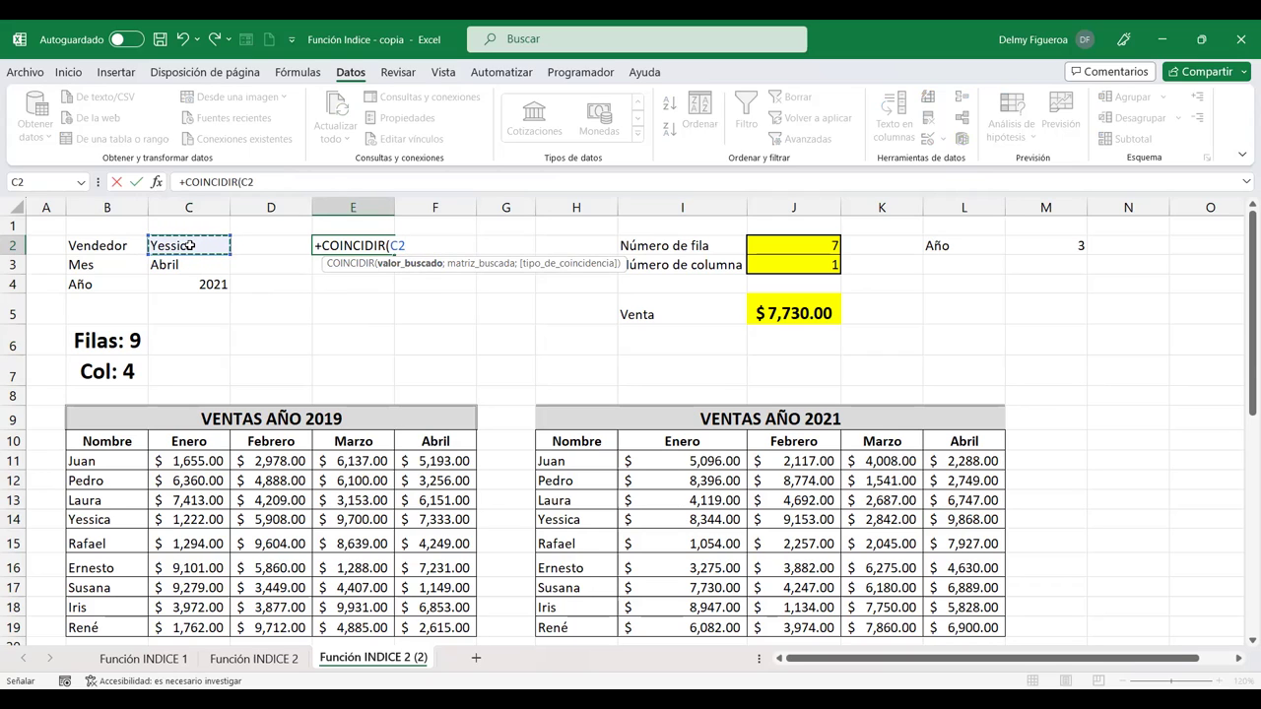
pyautogui.write(';')
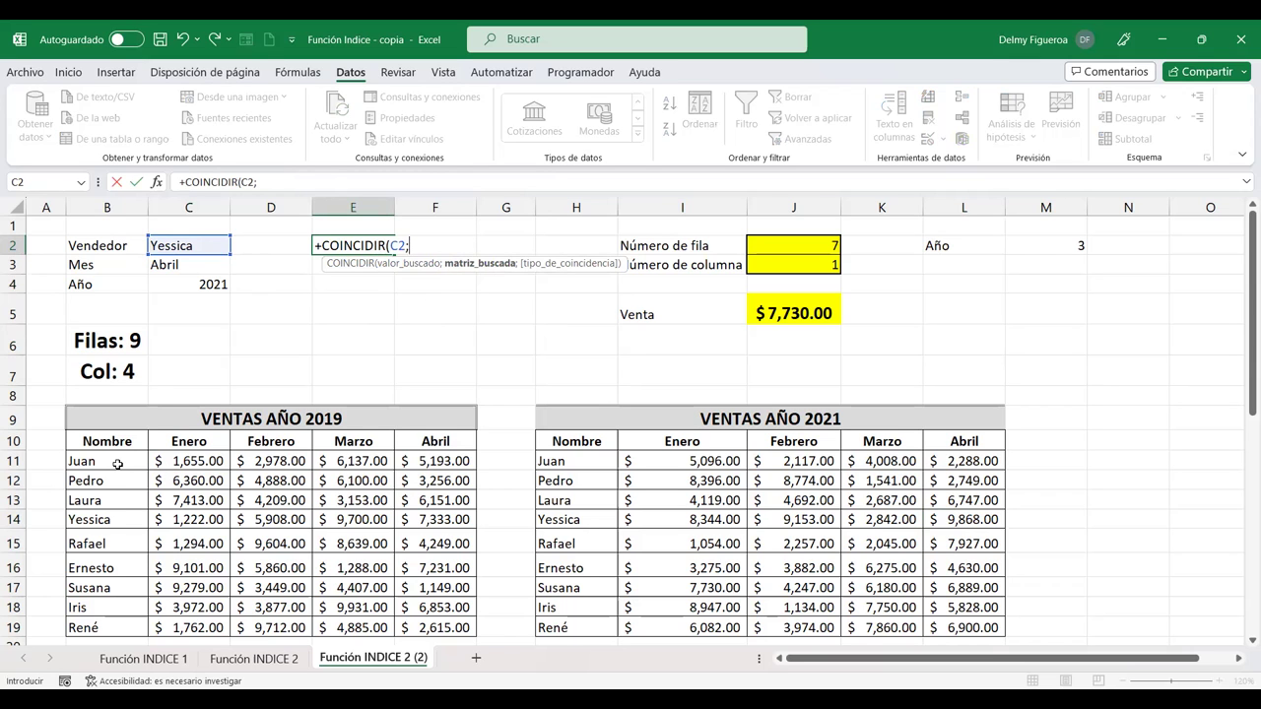
pyautogui.scroll(-1, 113, 453)
pyautogui.scroll(-1, 108, 443)
pyautogui.scroll(1, 104, 434)
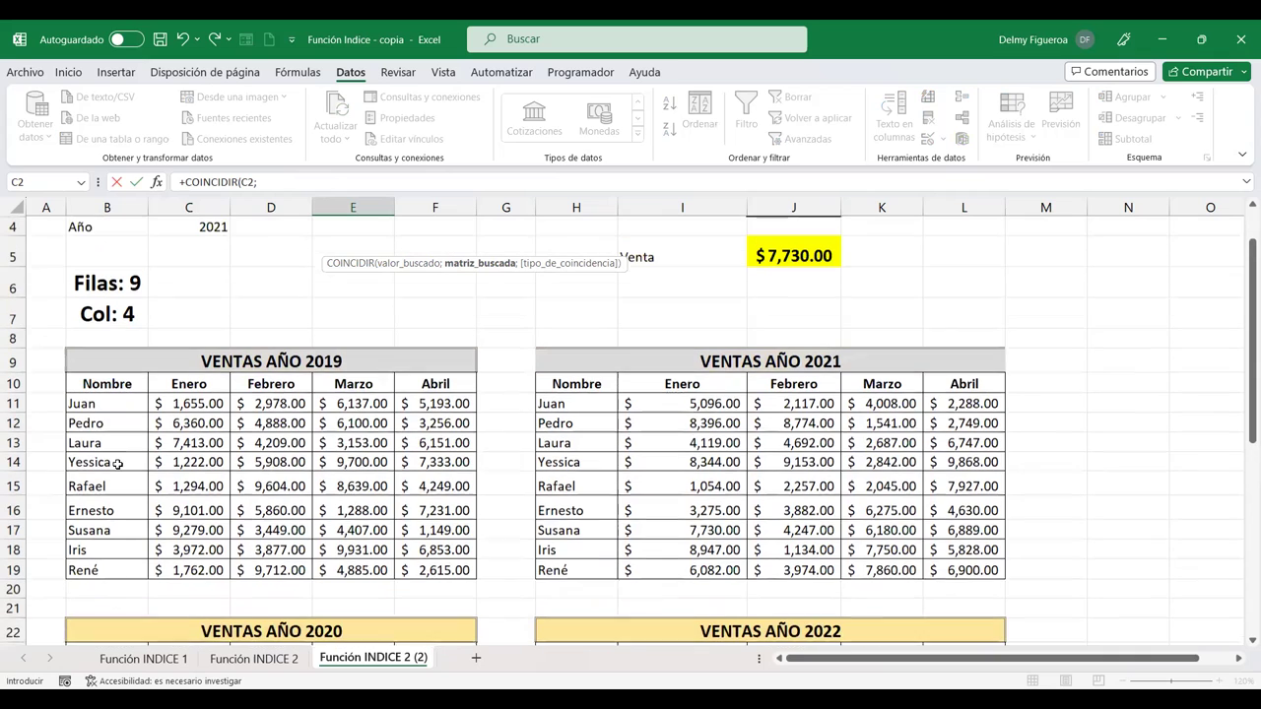
pyautogui.moveTo(99, 405); pyautogui.dragTo(101, 573)
pyautogui.scroll(1, 435, 410)
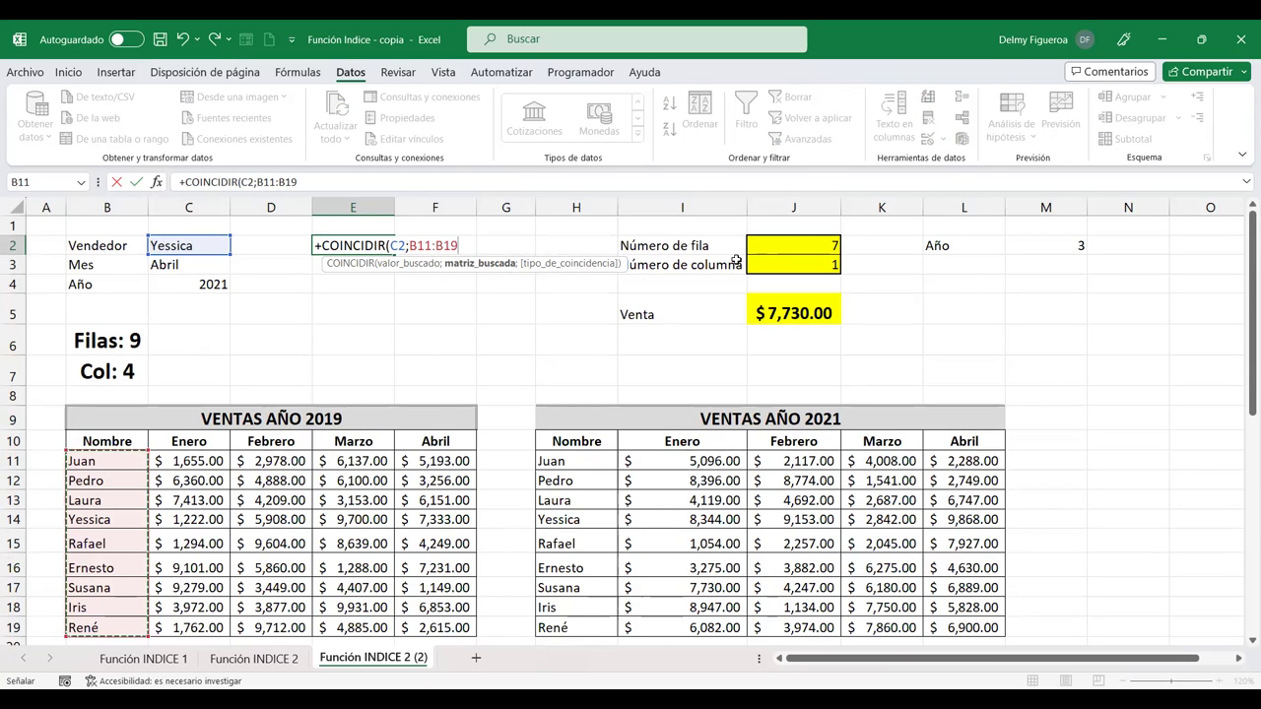
pyautogui.write(';')
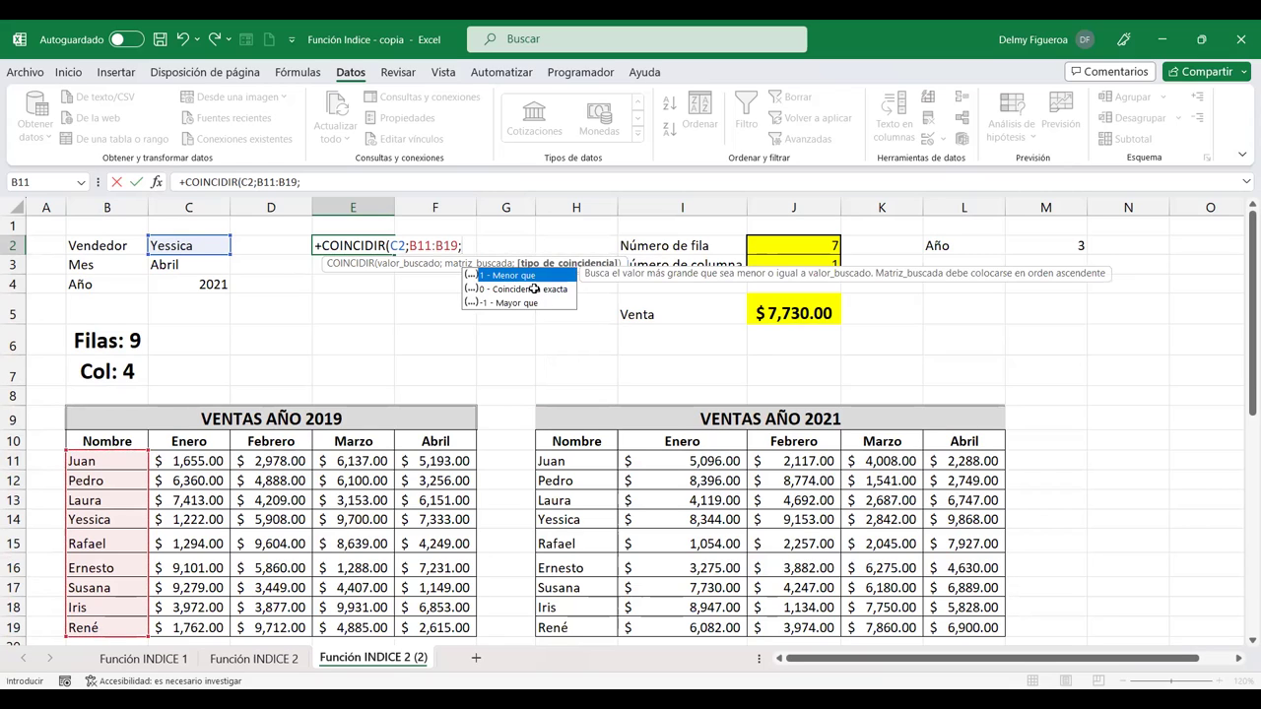
pyautogui.doubleClick(534, 289)
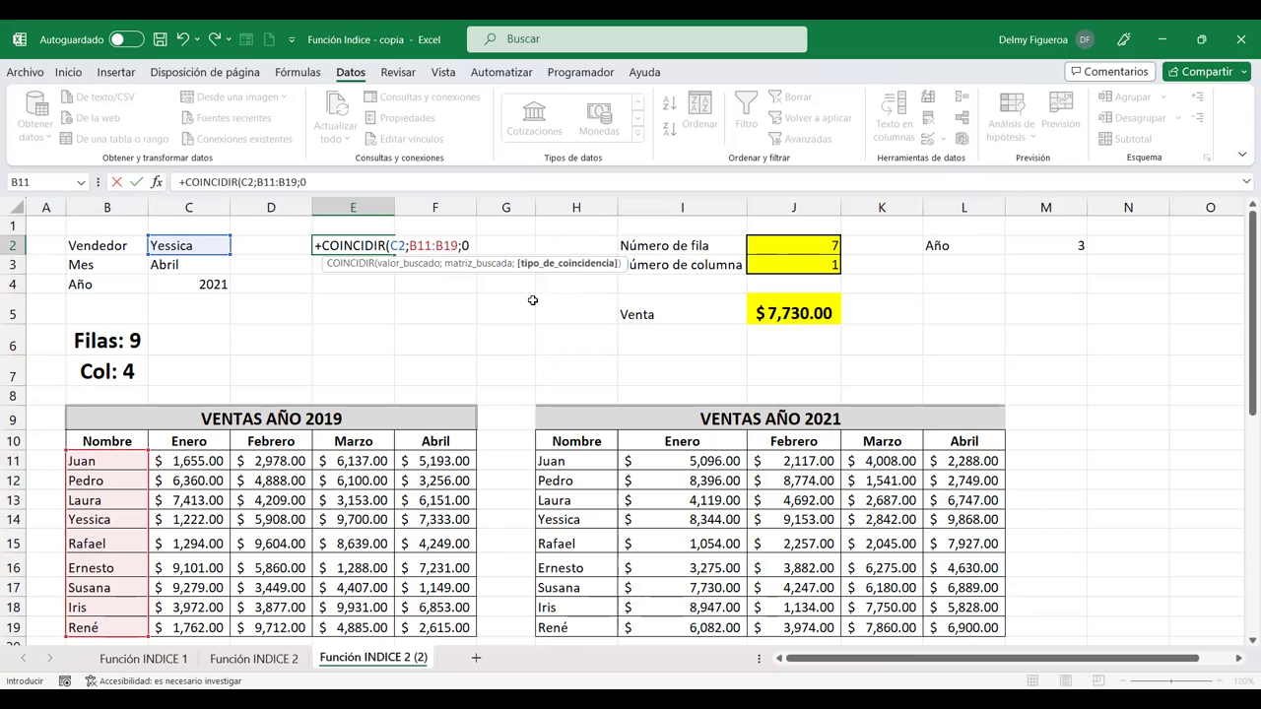
pyautogui.press('Return')
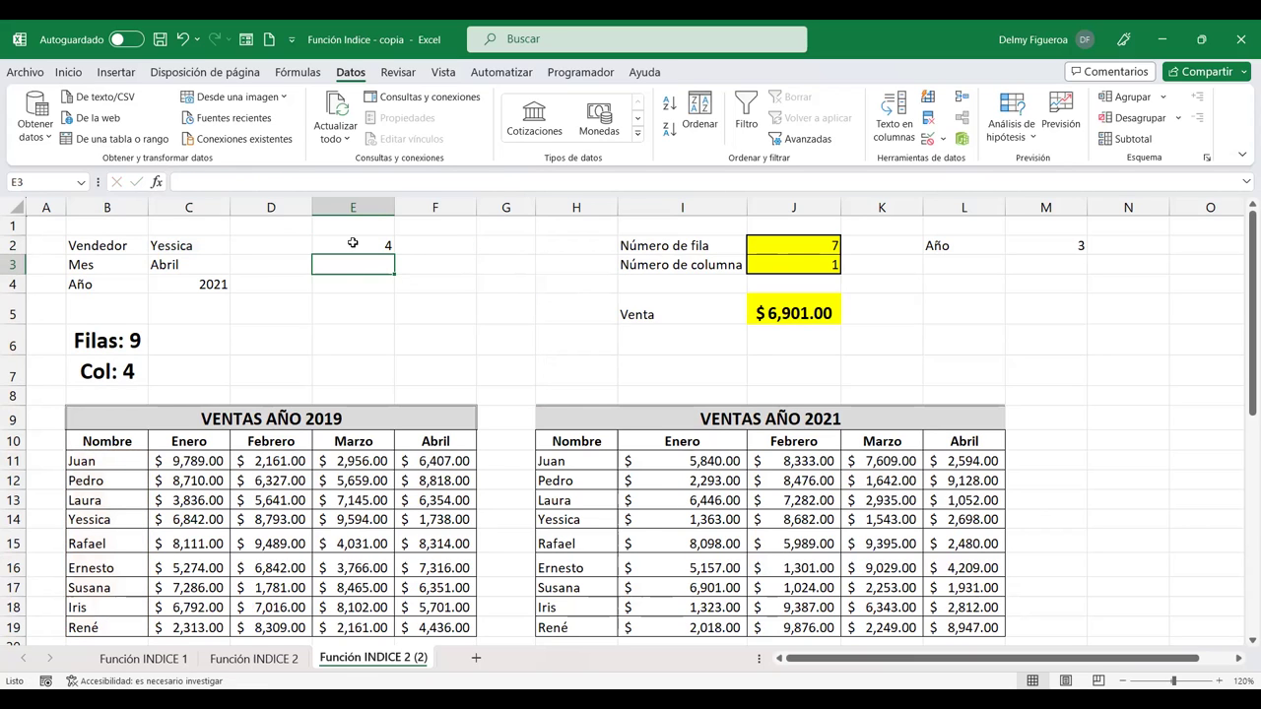
# Review the COINCIDIR formula in E2, leaving it unchanged
pyautogui.click(347, 244)
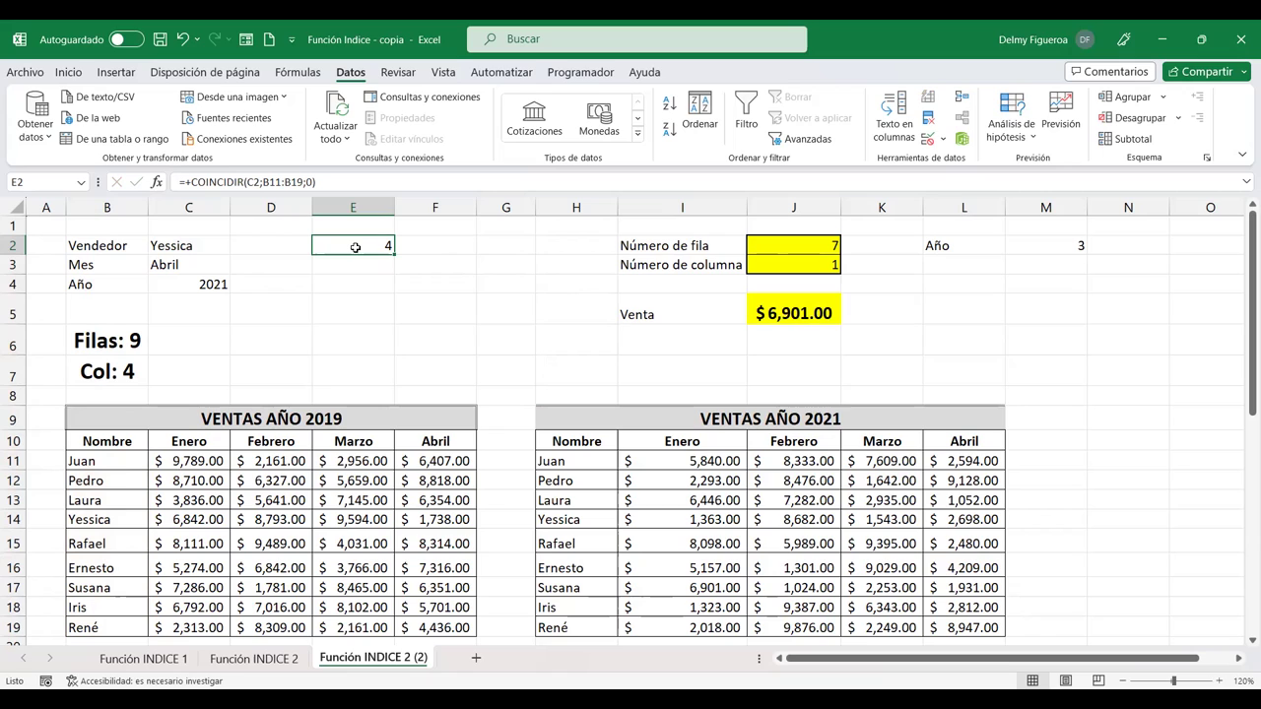
pyautogui.doubleClick(356, 247)
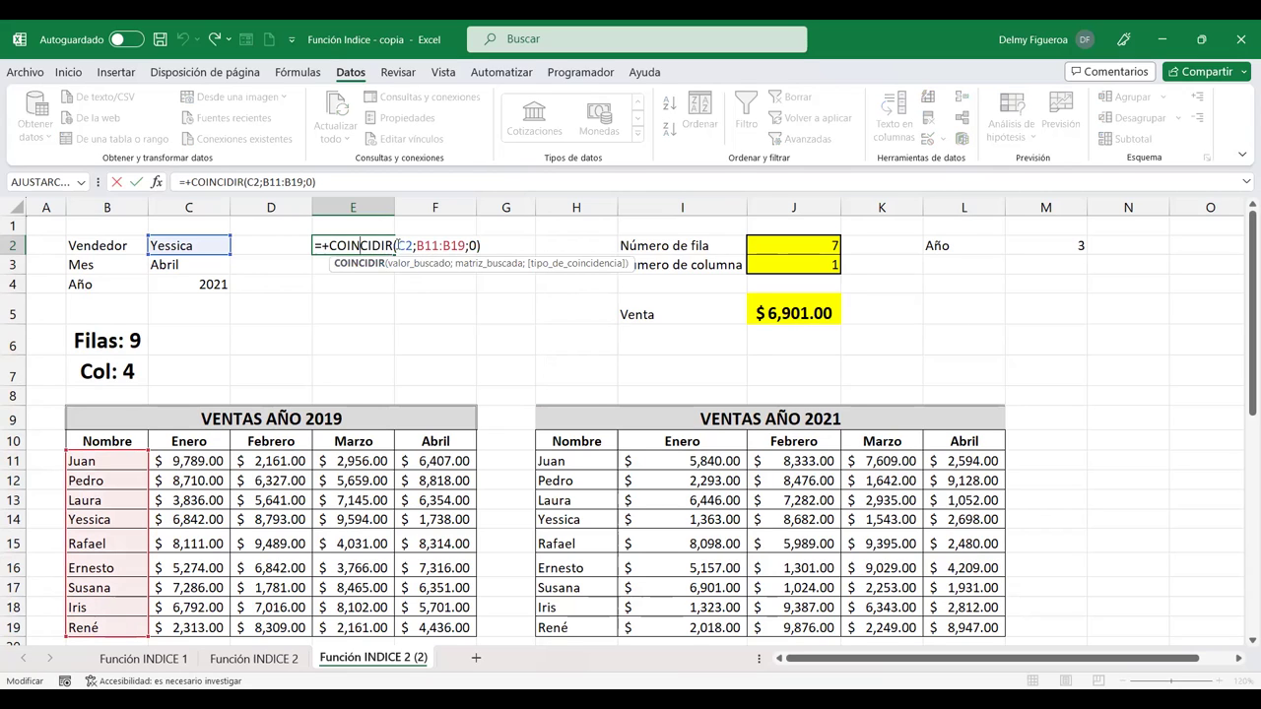
pyautogui.click(399, 247)
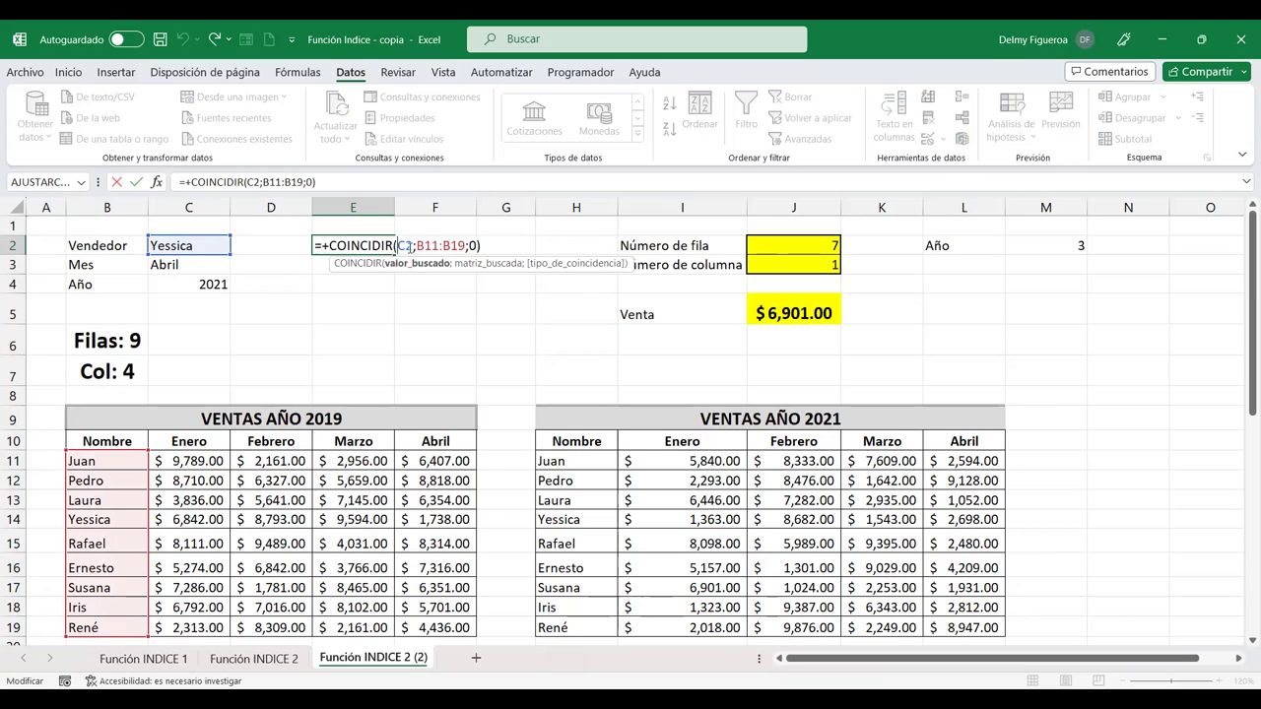
pyautogui.click(473, 245)
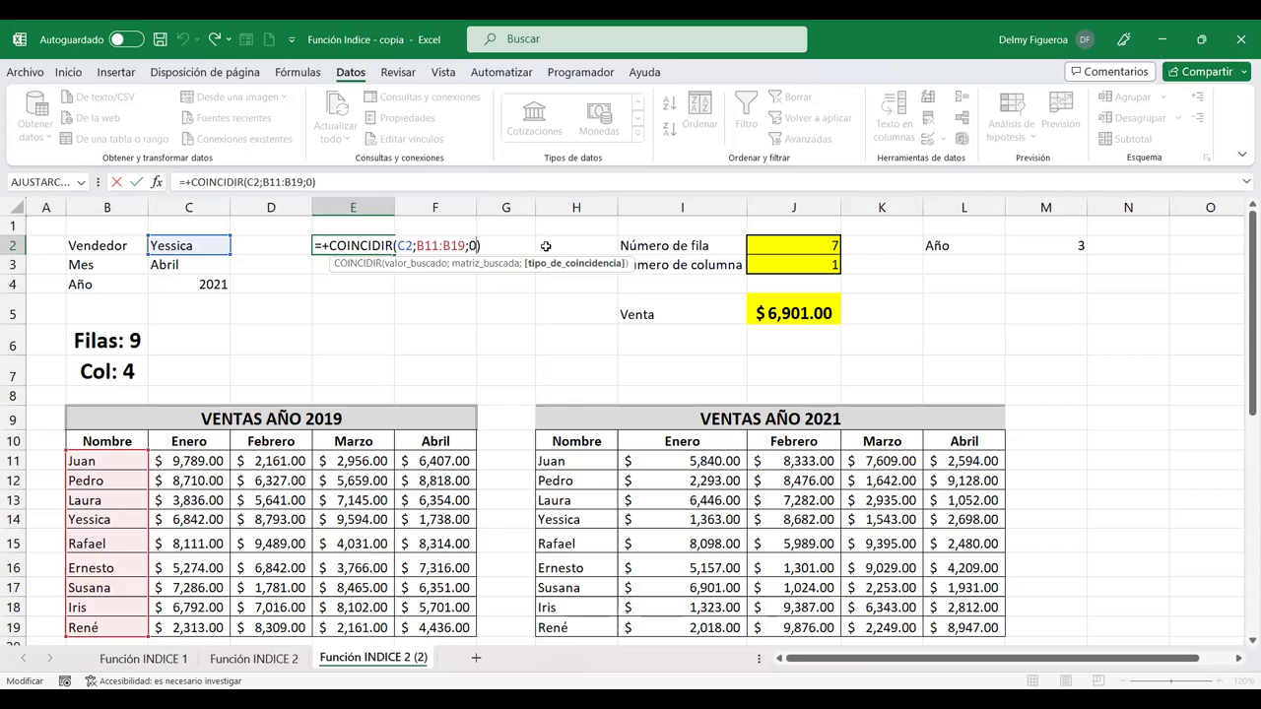
pyautogui.press('Return')
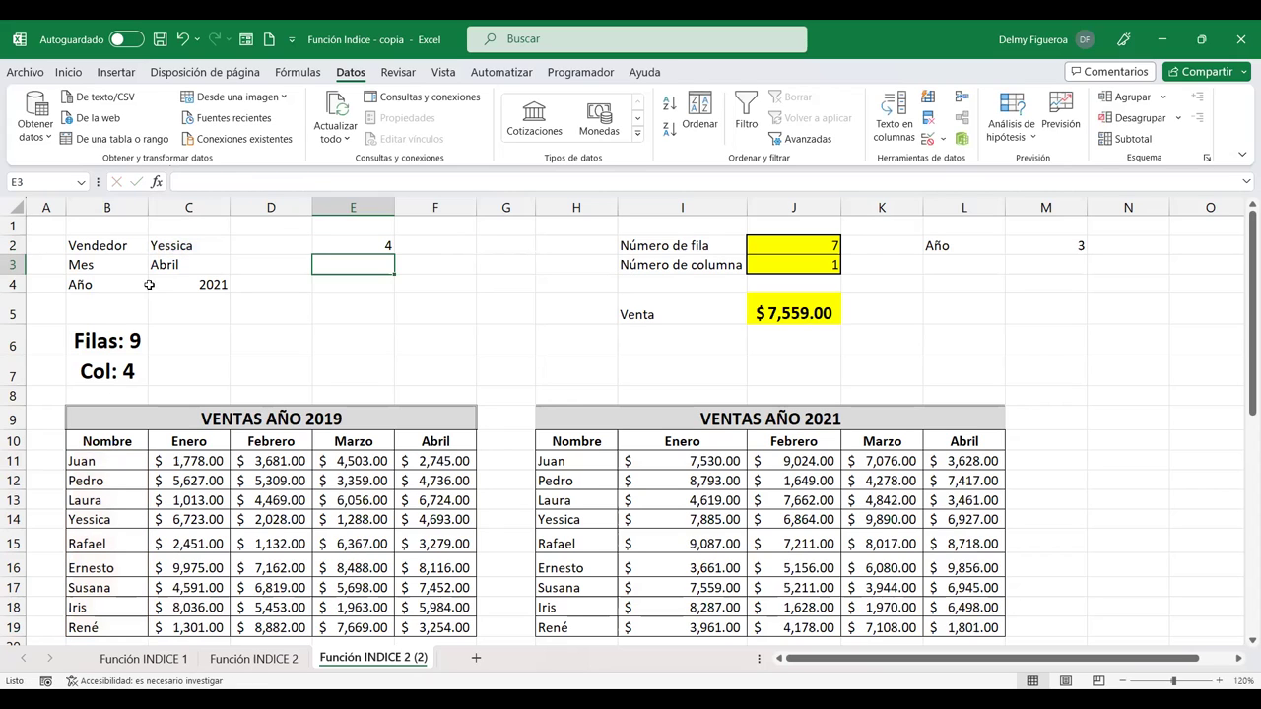
# Switch the Vendedor in C2 through Ernesto and René, ending on Pedro
pyautogui.click(187, 245)
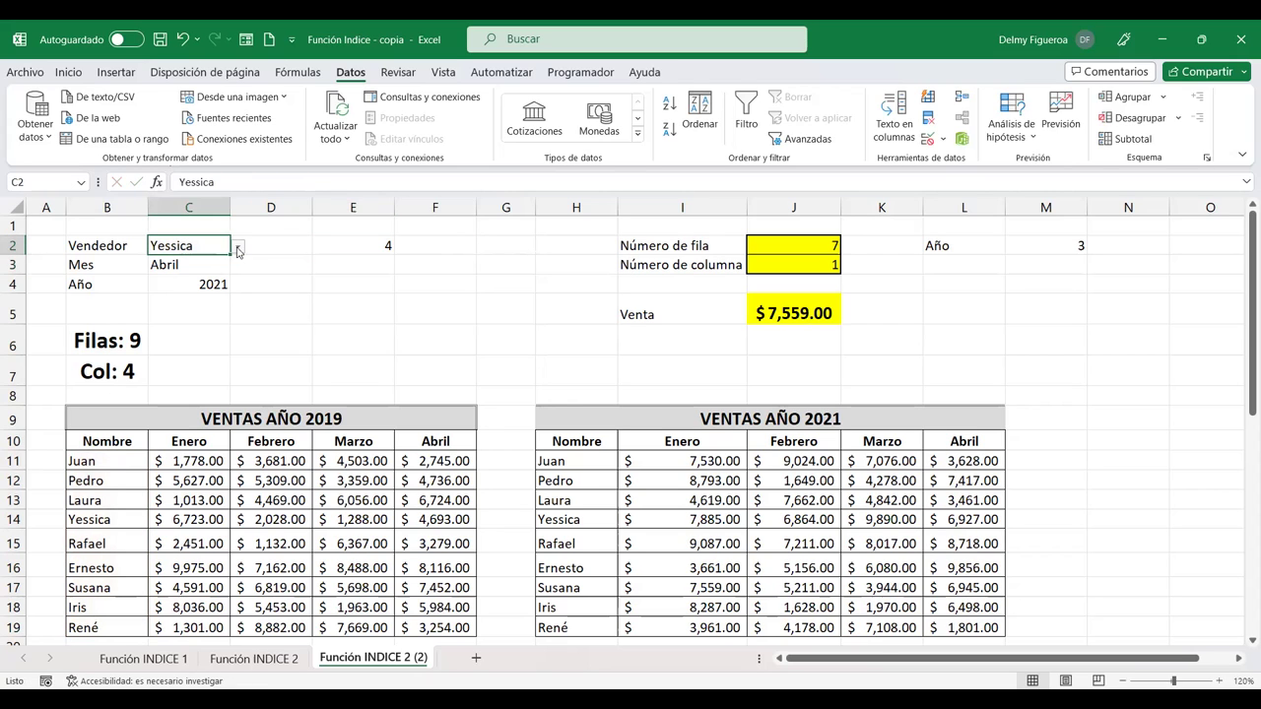
pyautogui.click(237, 248)
pyautogui.click(183, 334)
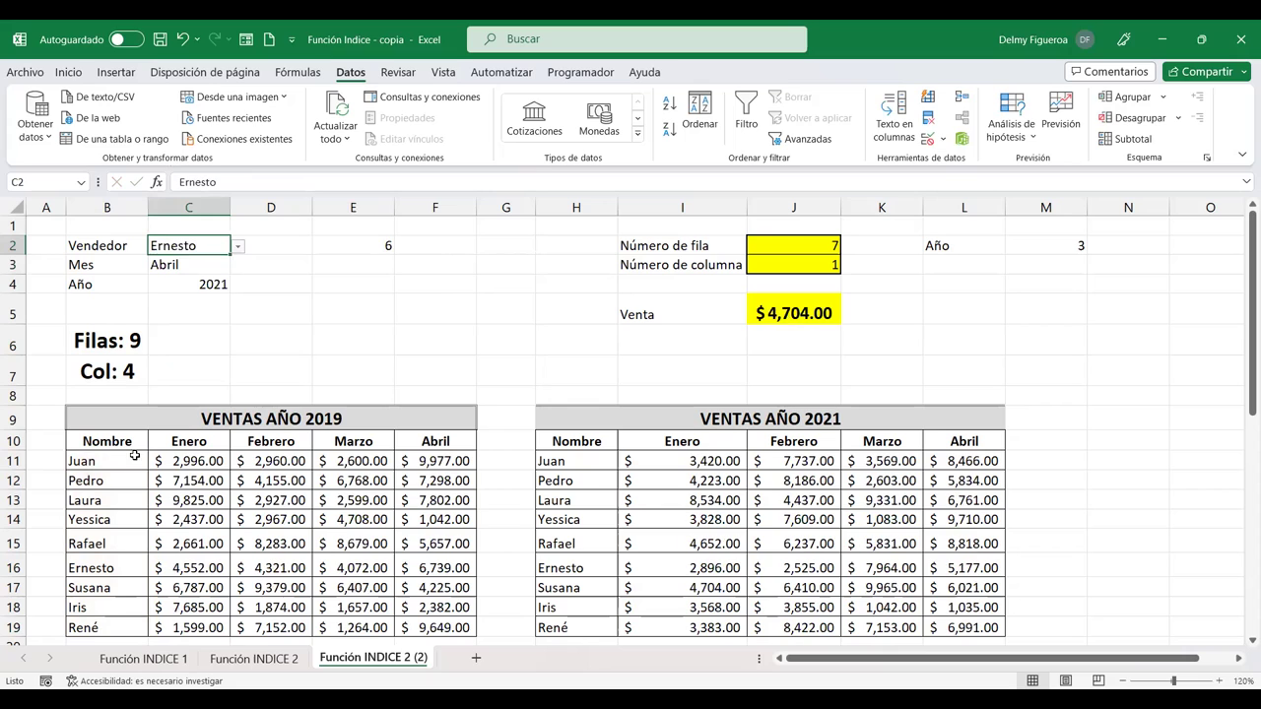
pyautogui.click(238, 249)
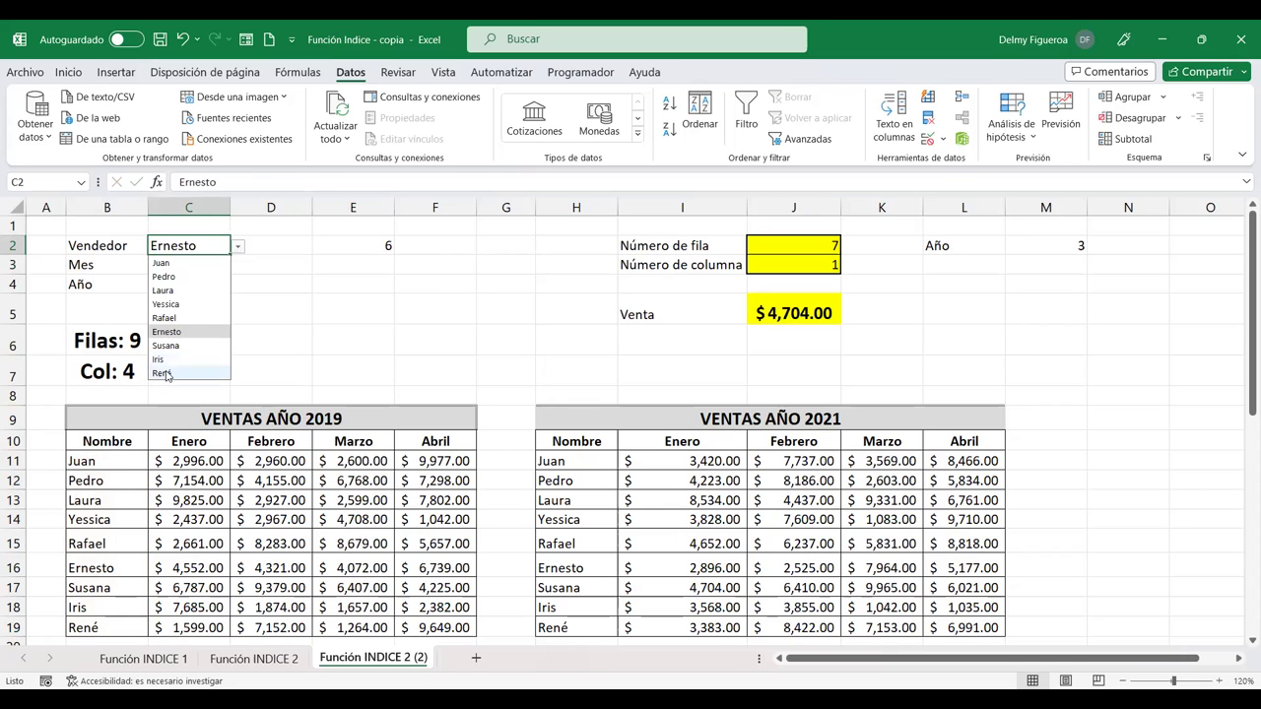
pyautogui.click(162, 373)
pyautogui.click(237, 251)
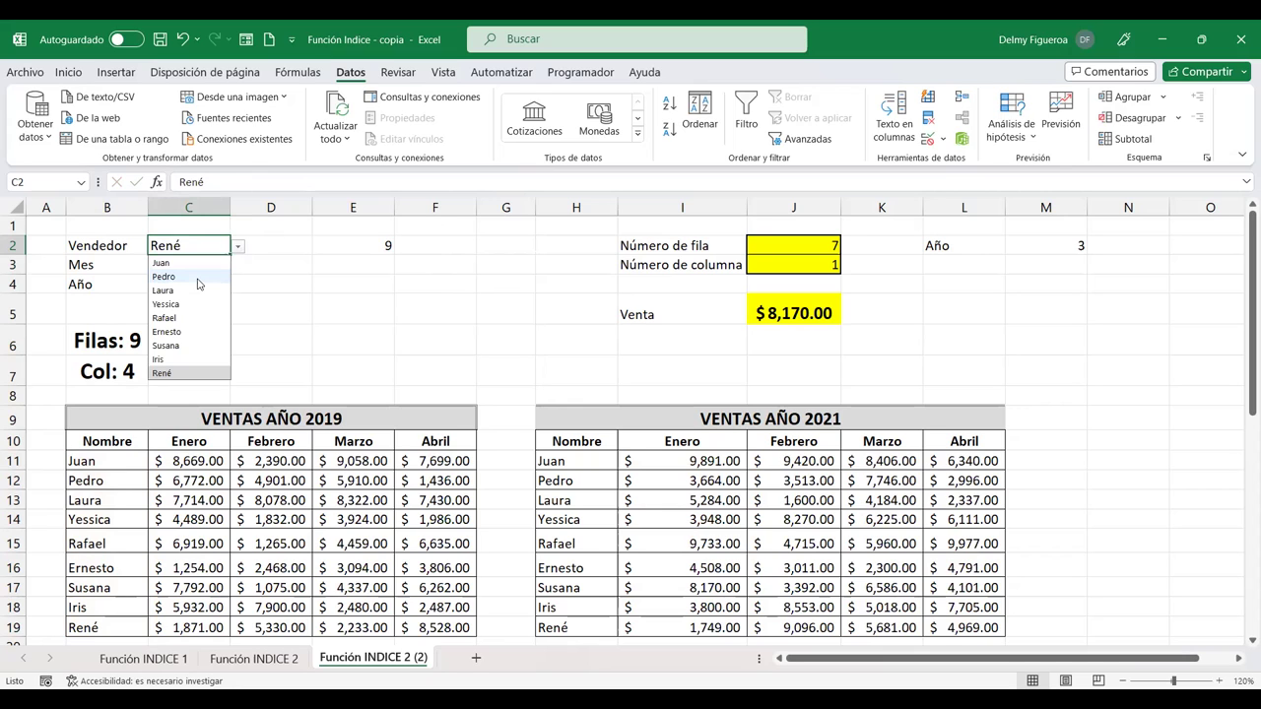
pyautogui.click(164, 277)
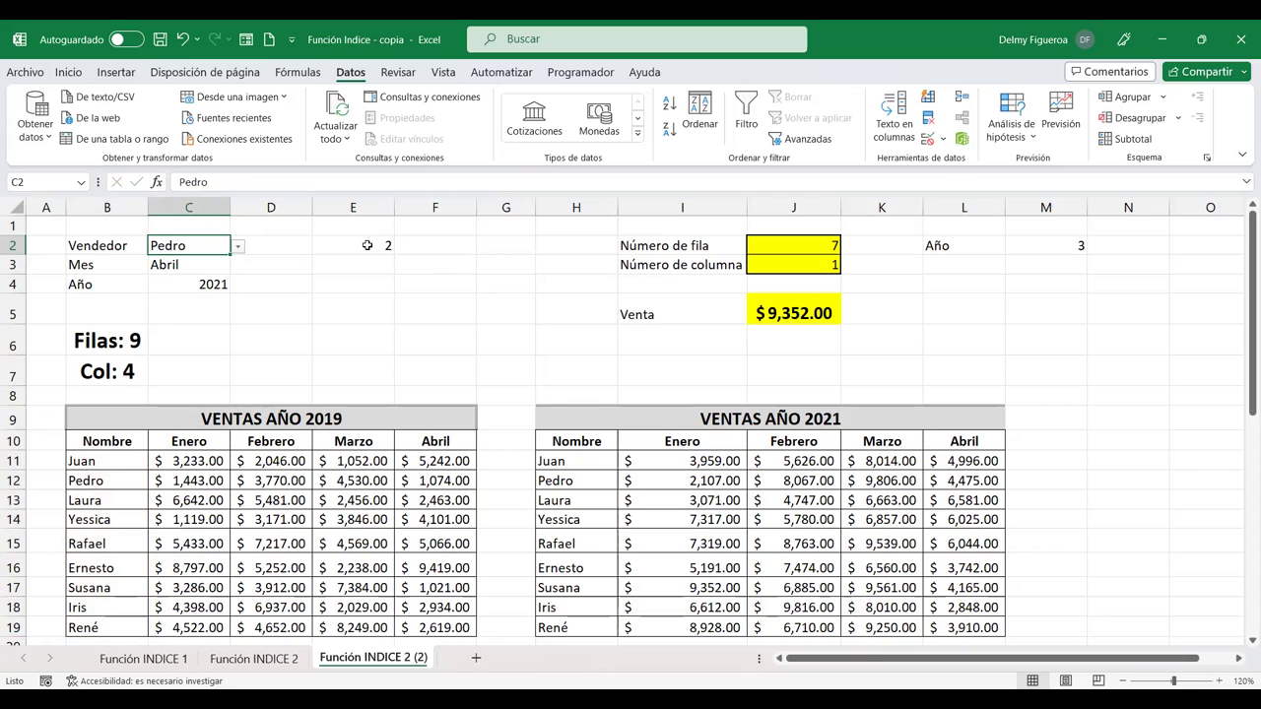
pyautogui.click(814, 246)
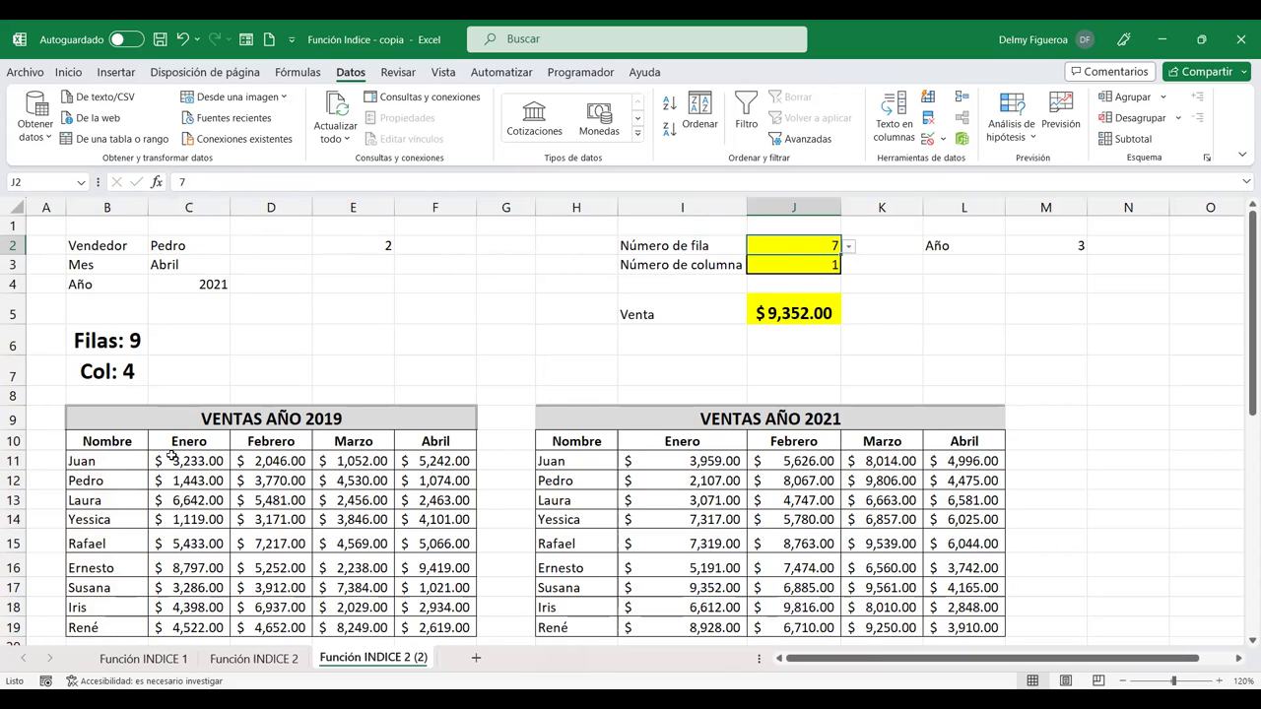
# Number Juan, Pedro and Laura 1, 2, 3 in A11:A13 and re-enter E2's formula
pyautogui.click(48, 461)
pyautogui.write('1')
pyautogui.press('Return')
pyautogui.write('2')
pyautogui.press('Return')
pyautogui.write('3')
pyautogui.press('Return')
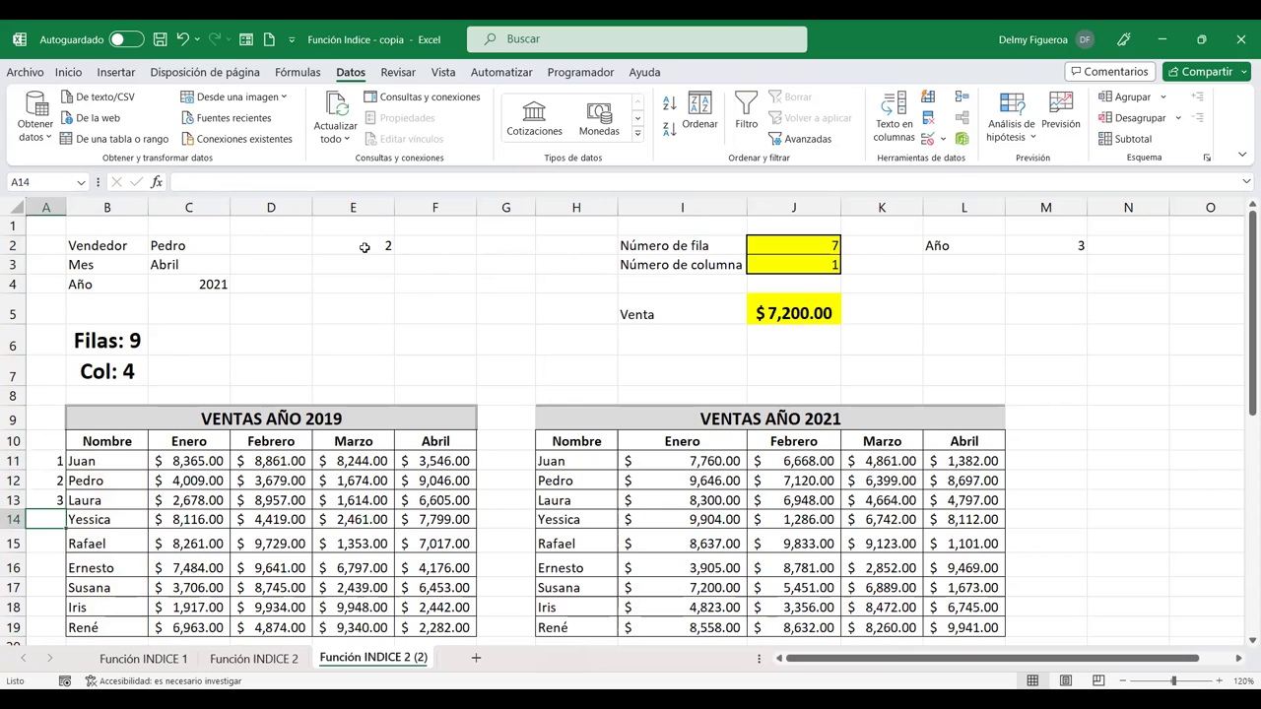
pyautogui.doubleClick(364, 247)
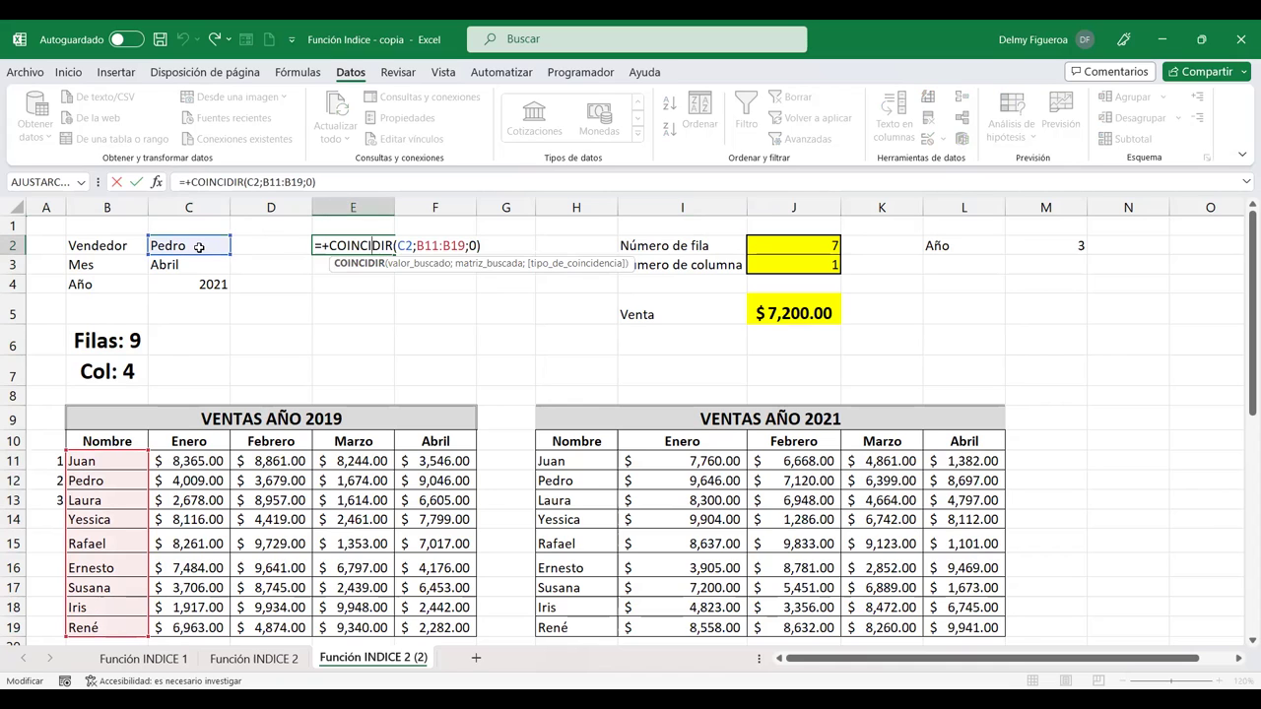
pyautogui.press('Return')
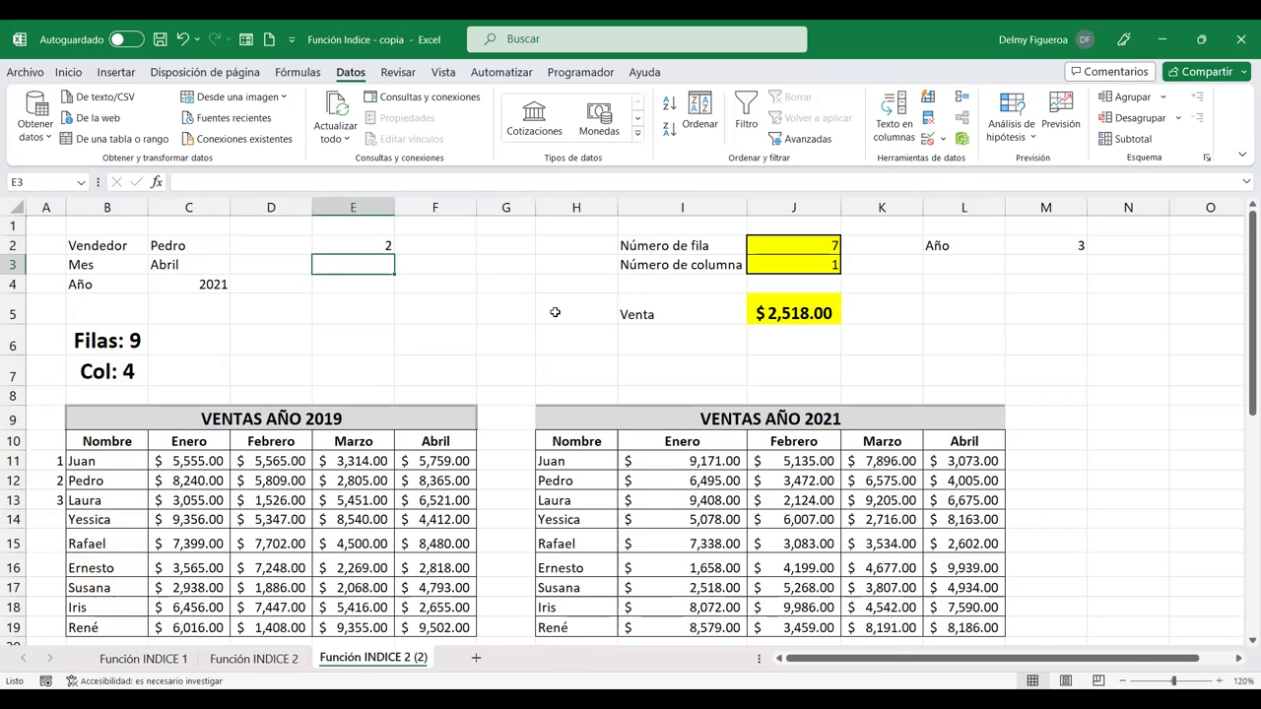
# Enter +COINCIDIR(C3;C10:F10;0) in E3 to find the month's exact column
pyautogui.write('+coin')
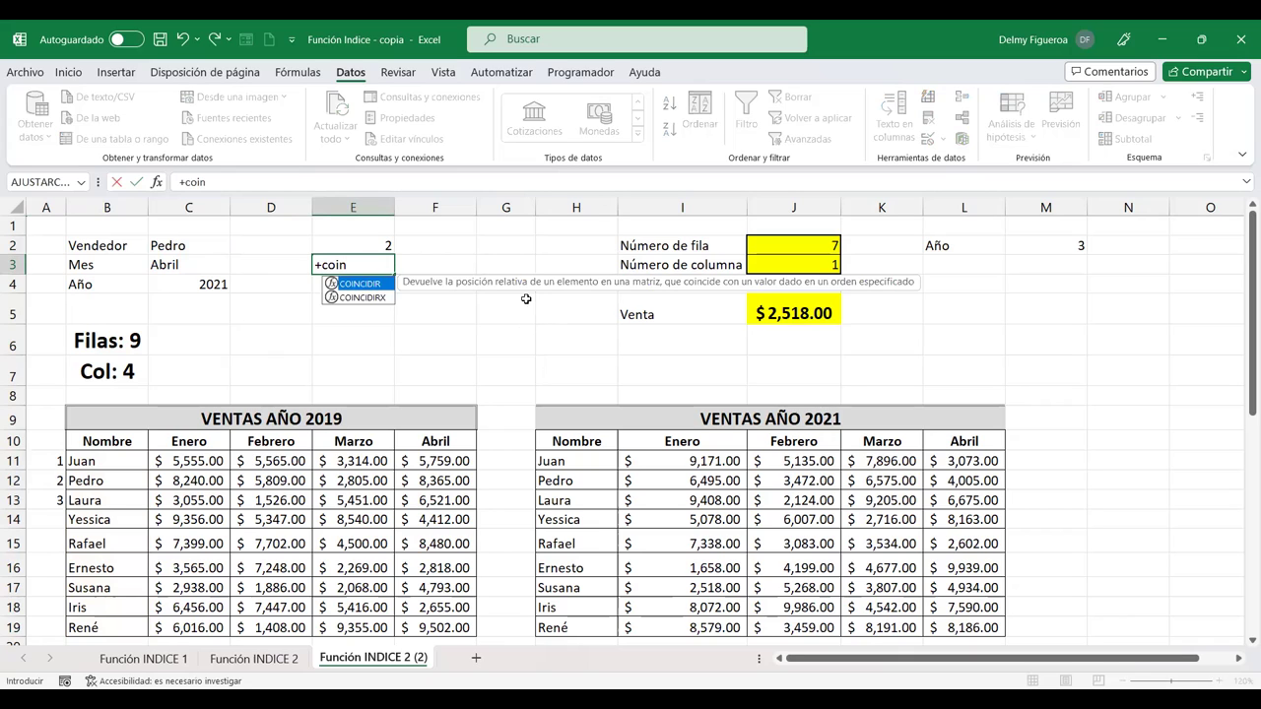
pyautogui.doubleClick(360, 284)
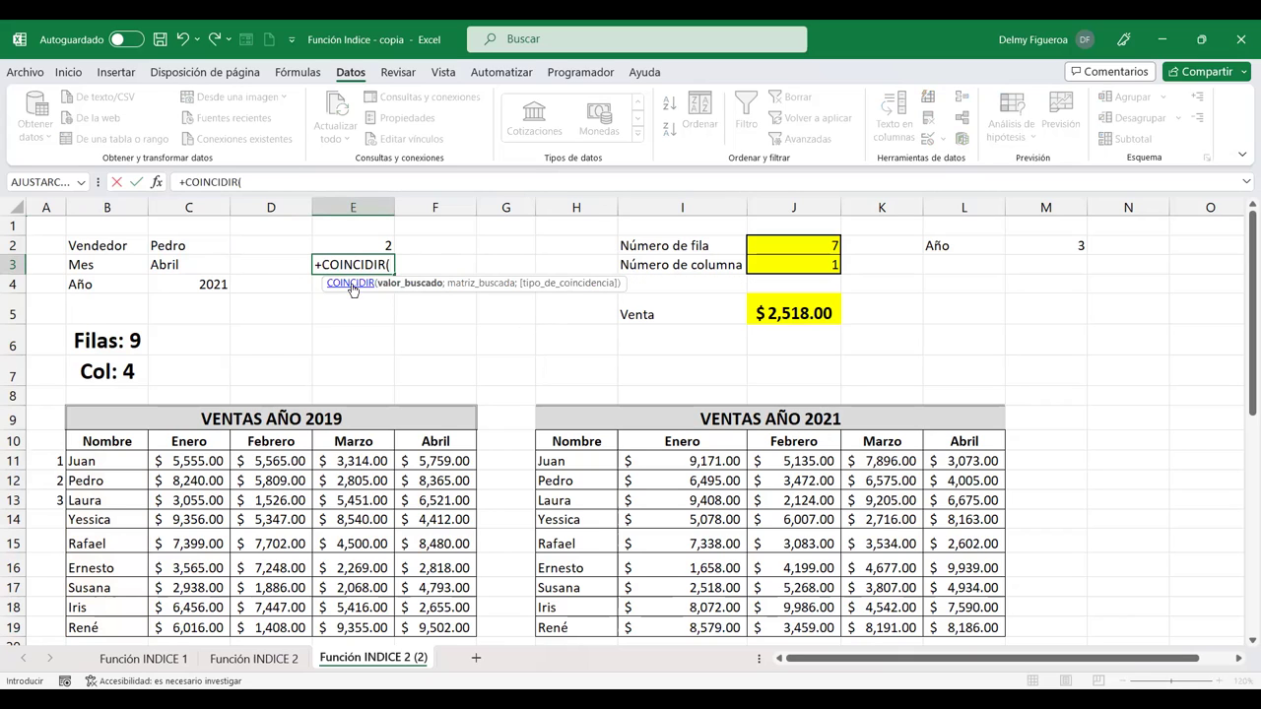
pyautogui.click(207, 263)
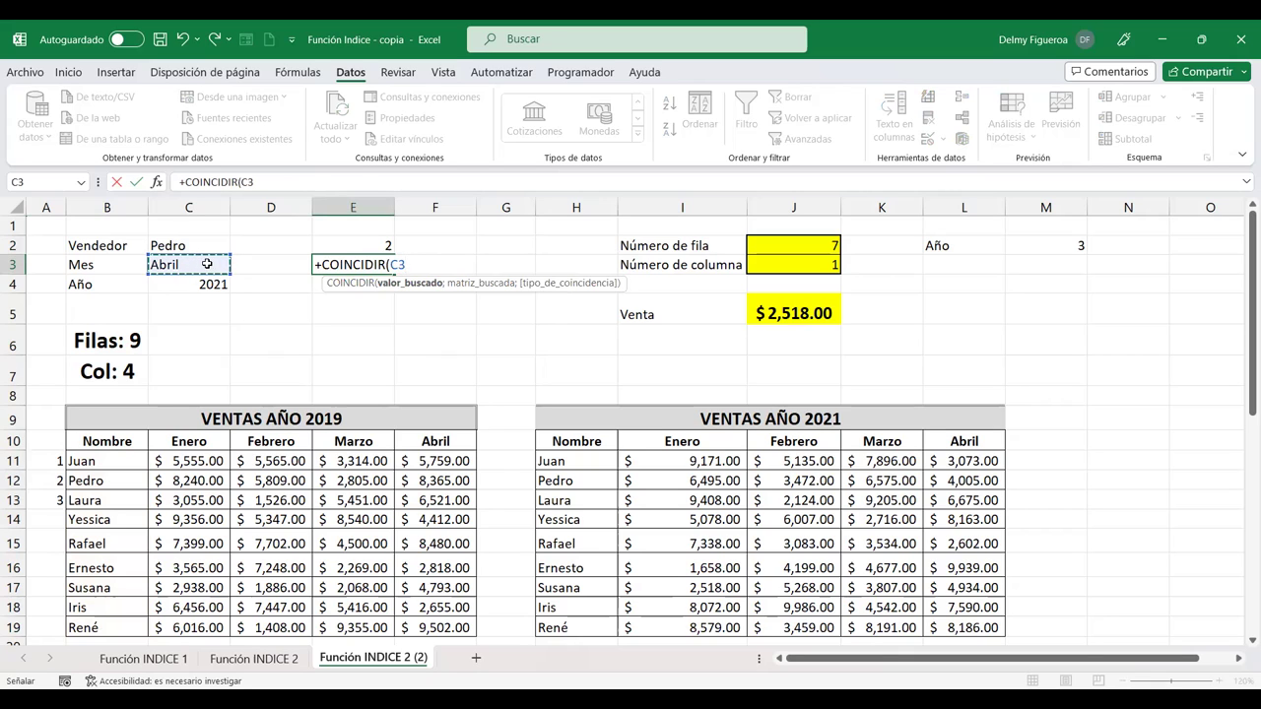
pyautogui.write(';')
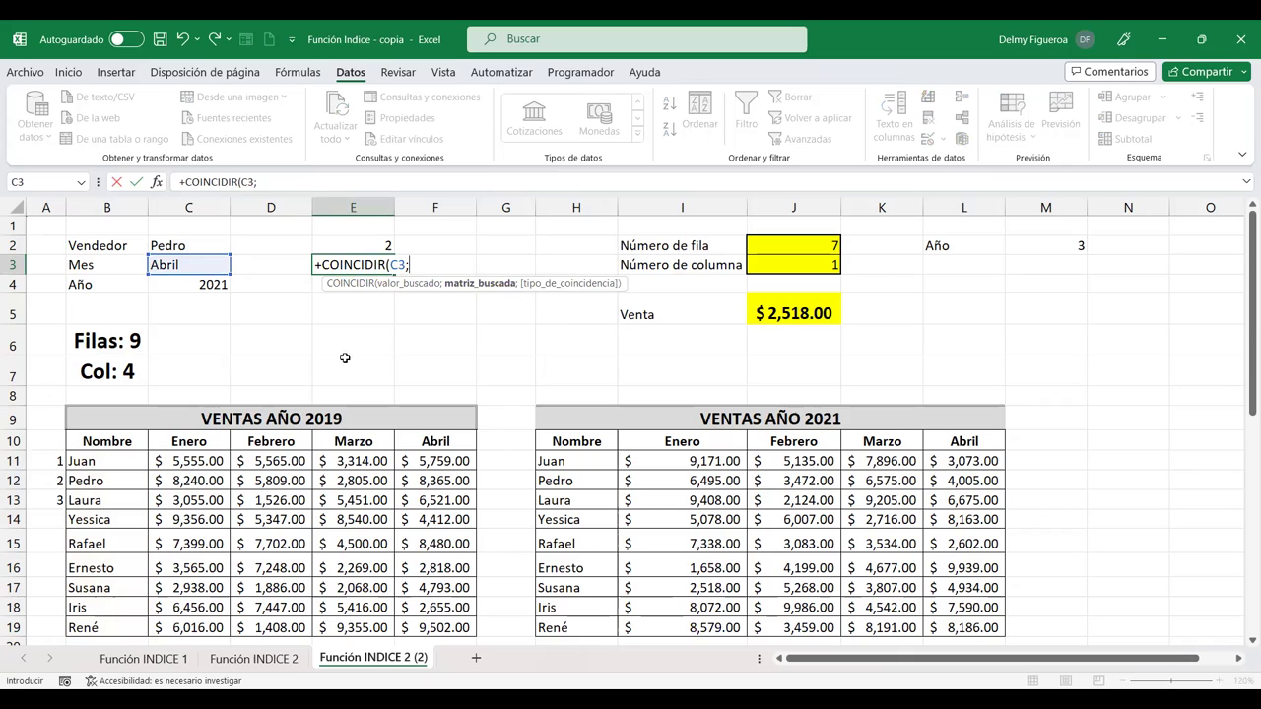
pyautogui.moveTo(193, 442); pyautogui.dragTo(430, 441)
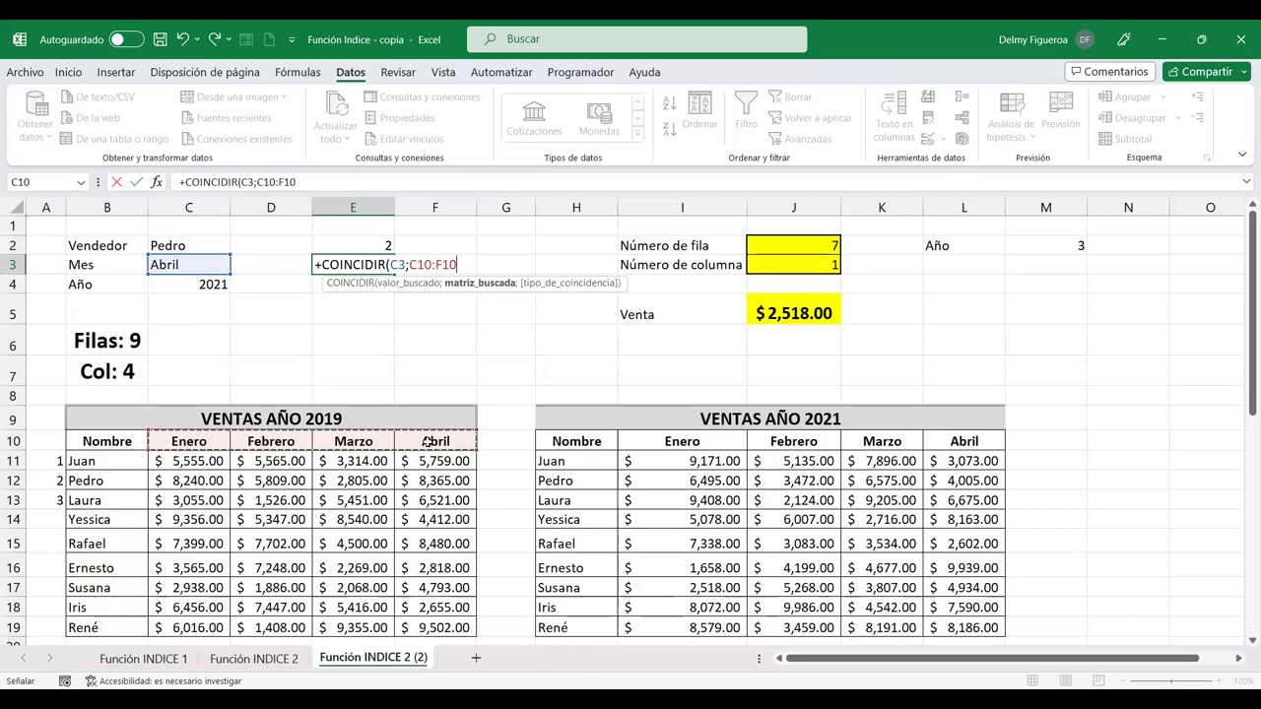
pyautogui.write(';')
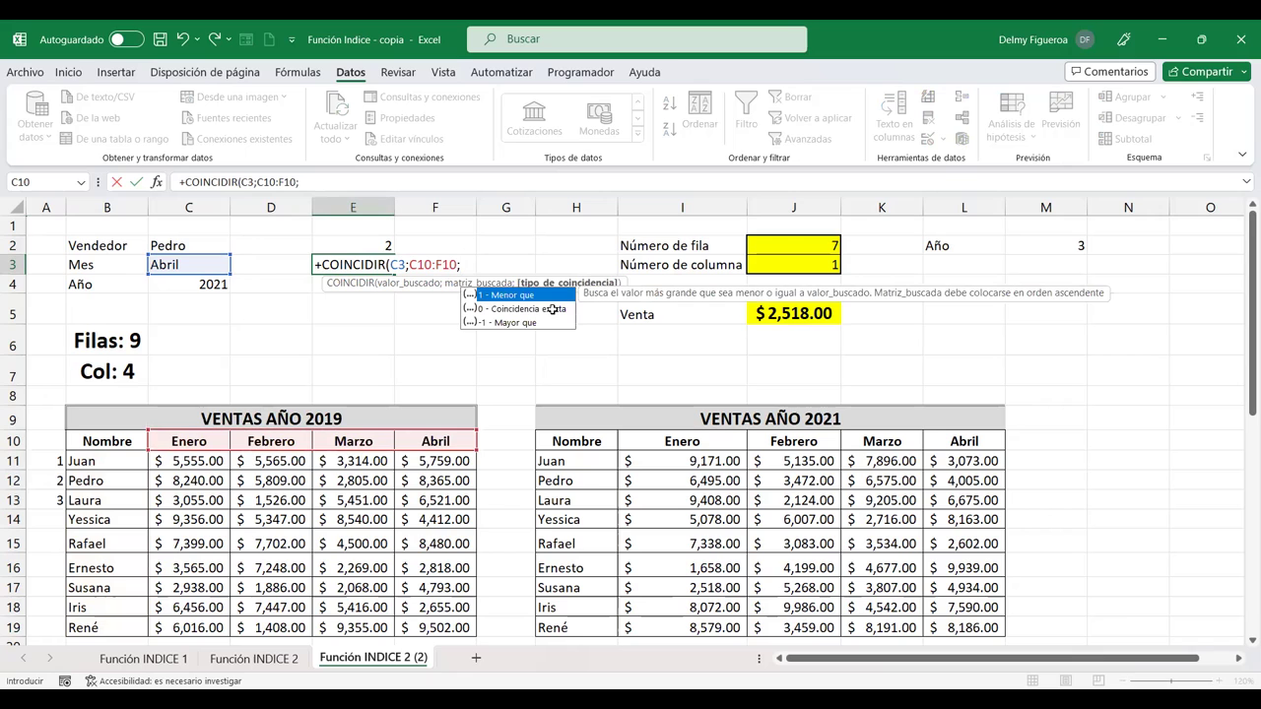
pyautogui.doubleClick(553, 309)
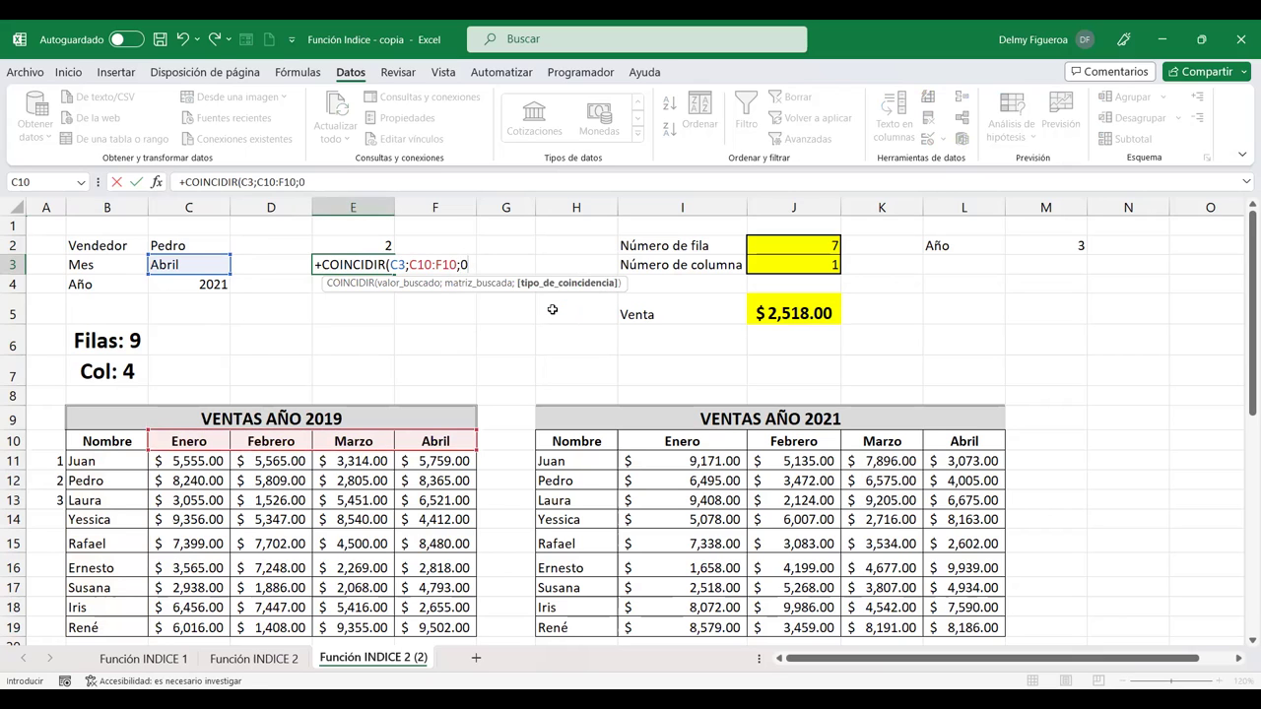
pyautogui.press('Return')
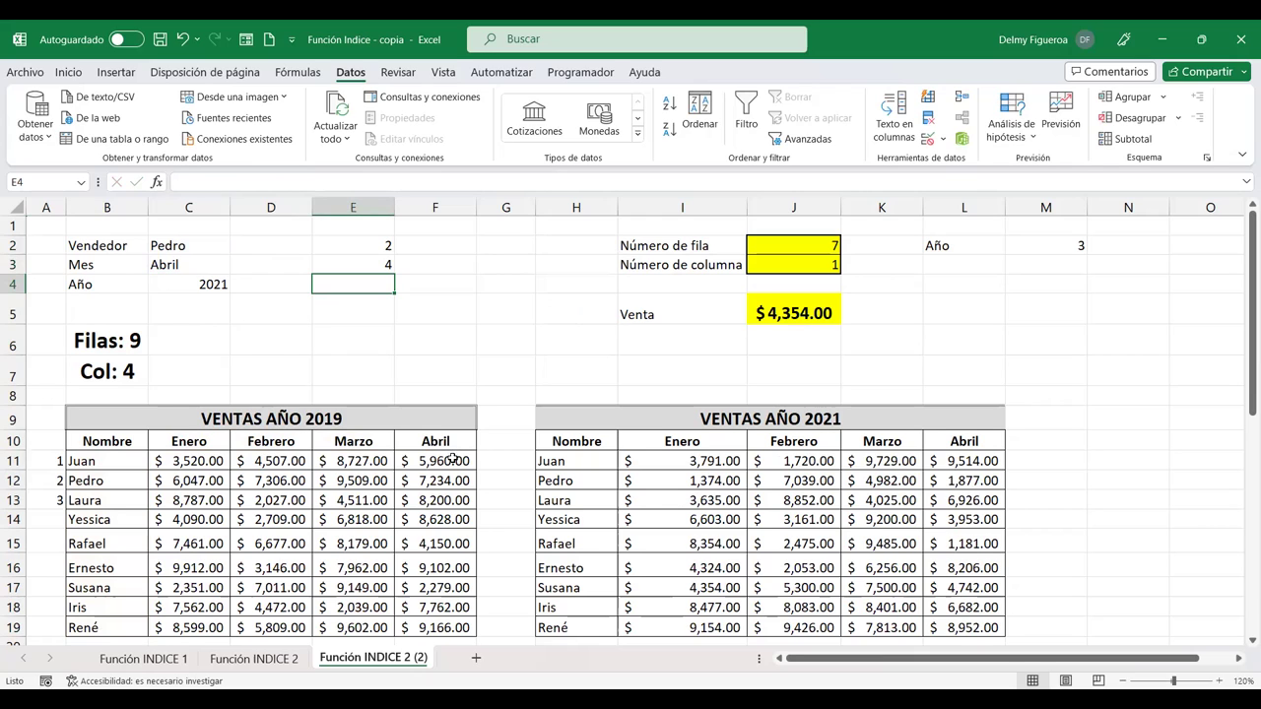
# Set Mes to Febrero, Vendedor to Laura, then Mes back to Abril
pyautogui.click(196, 267)
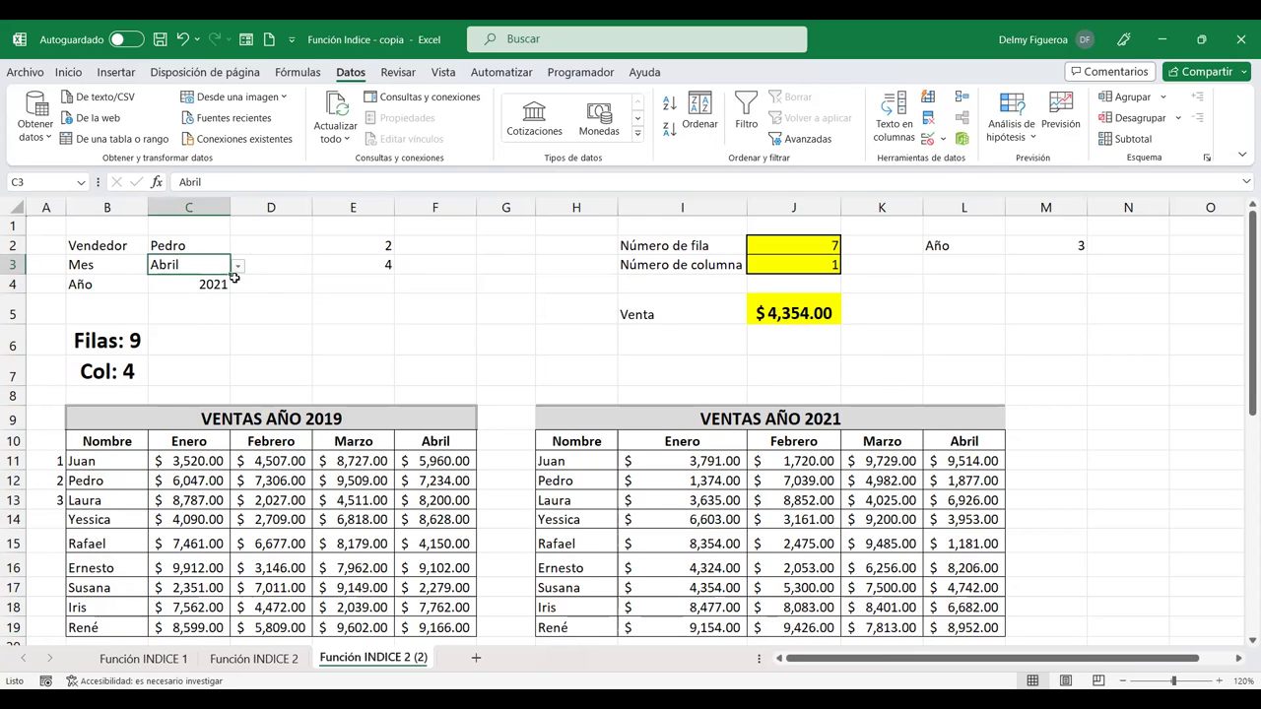
pyautogui.click(237, 267)
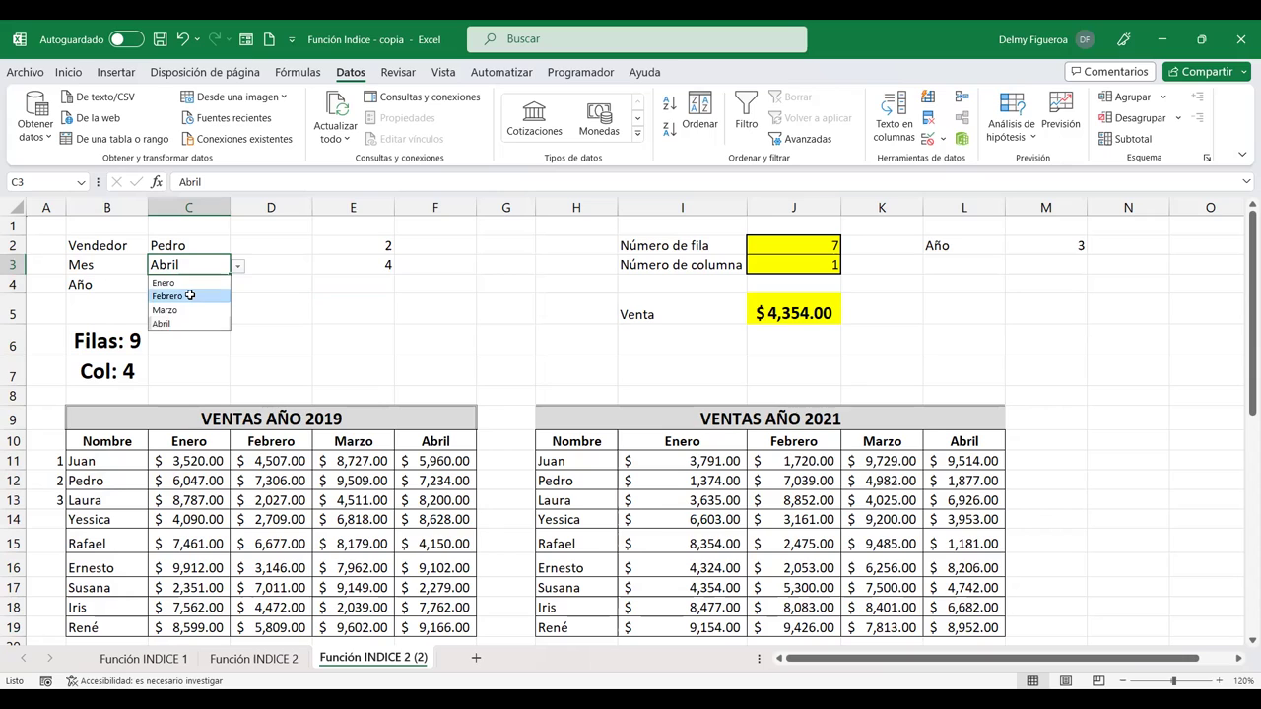
pyautogui.click(189, 296)
pyautogui.click(217, 249)
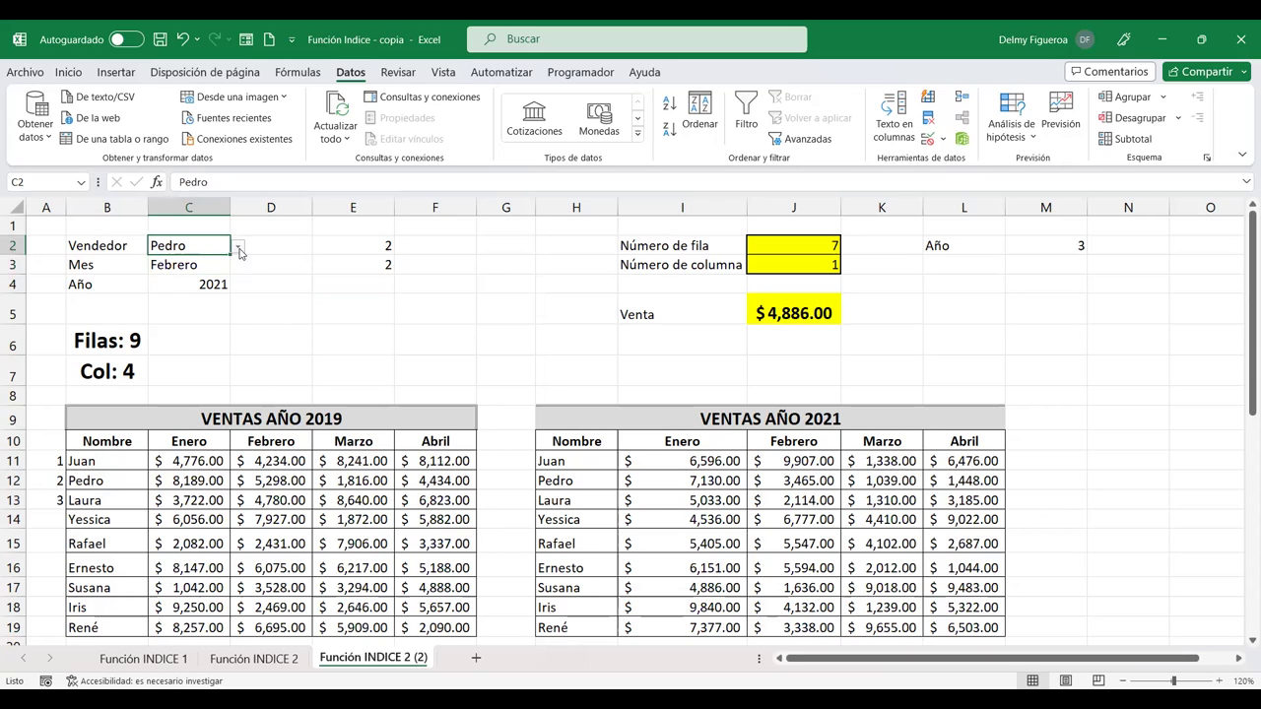
pyautogui.click(239, 249)
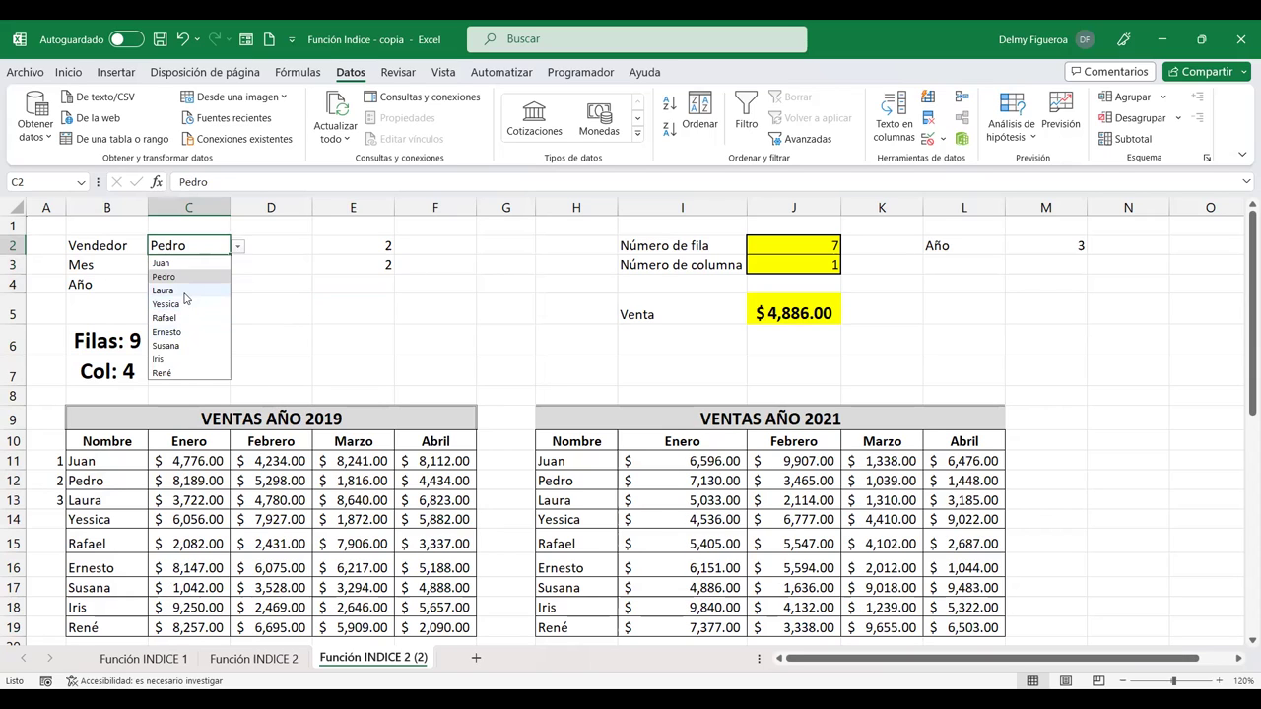
pyautogui.click(184, 293)
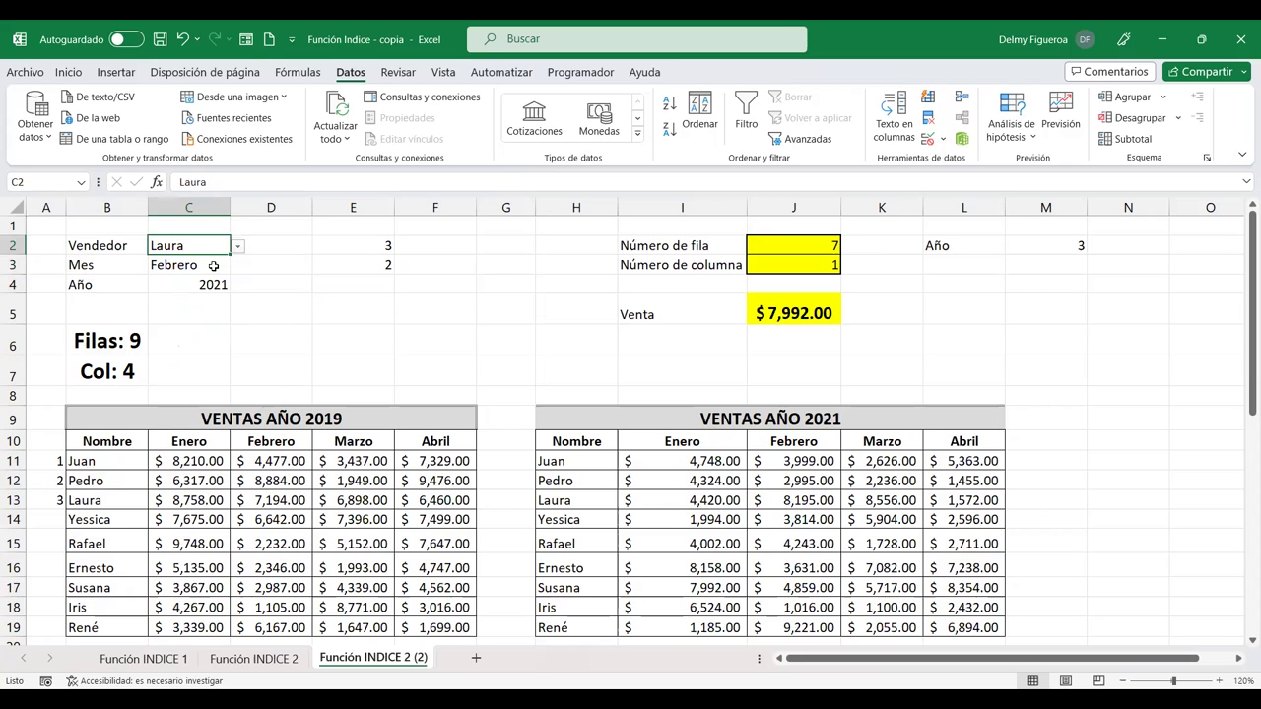
pyautogui.click(215, 266)
pyautogui.hotkey('alt', 'Down')
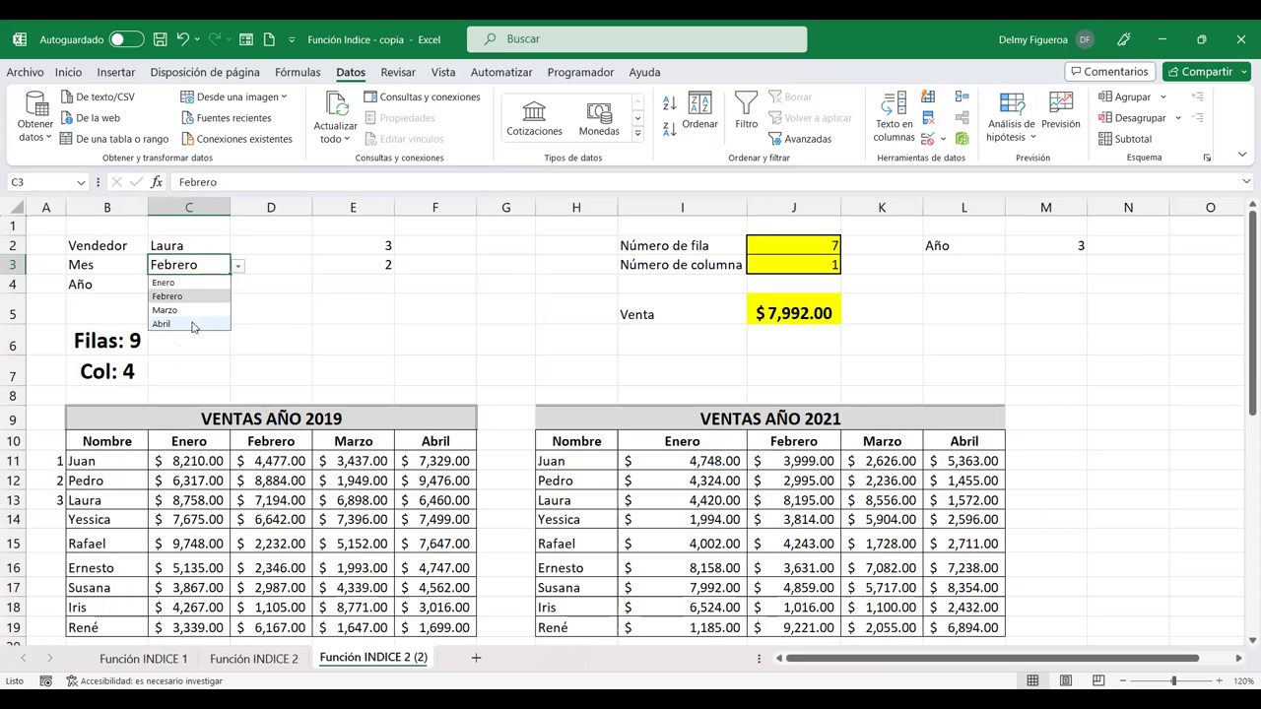
pyautogui.click(163, 324)
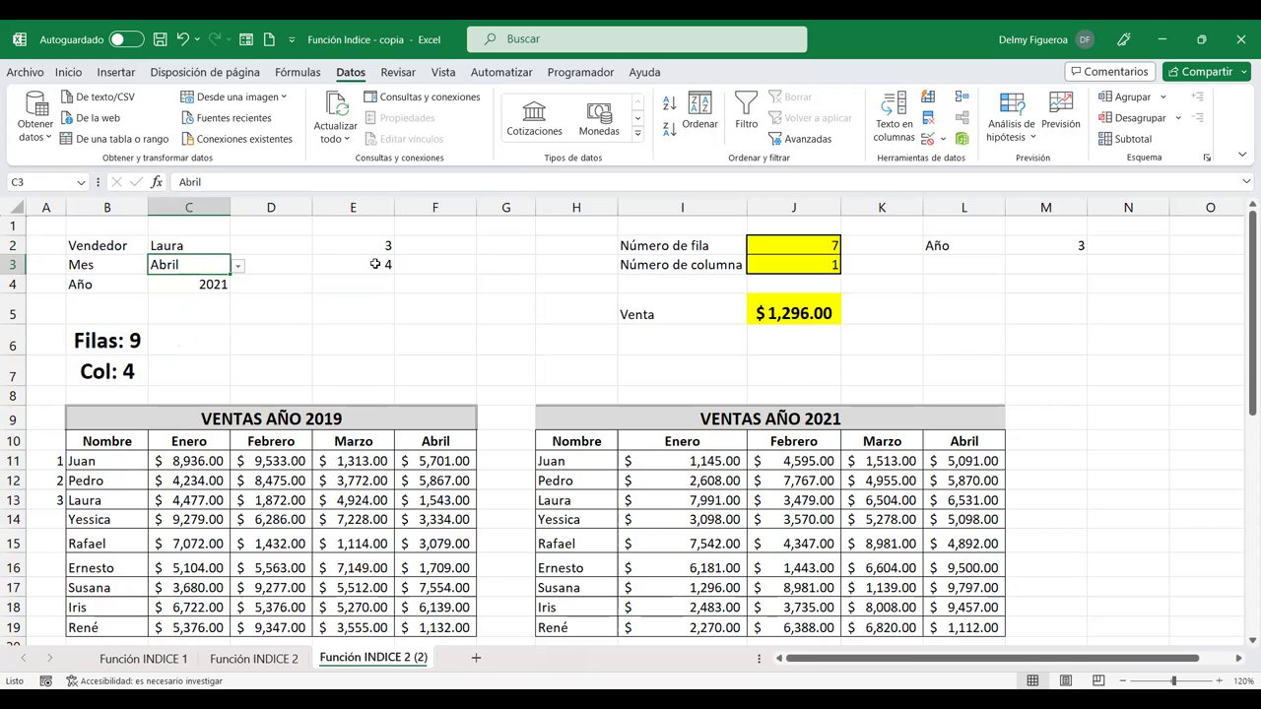
pyautogui.click(272, 306)
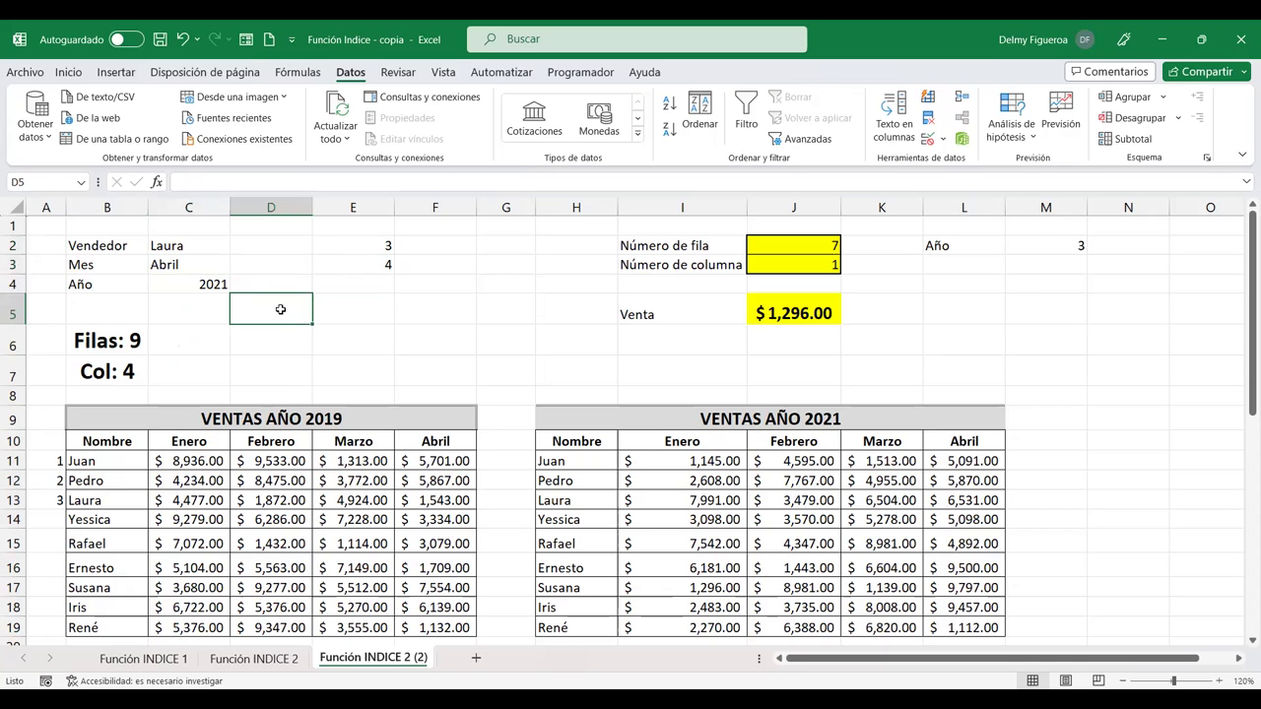
# Label D5 'Venta', then start and cancel an INDICE formula in E5
pyautogui.write('Venta')
pyautogui.press('Tab')
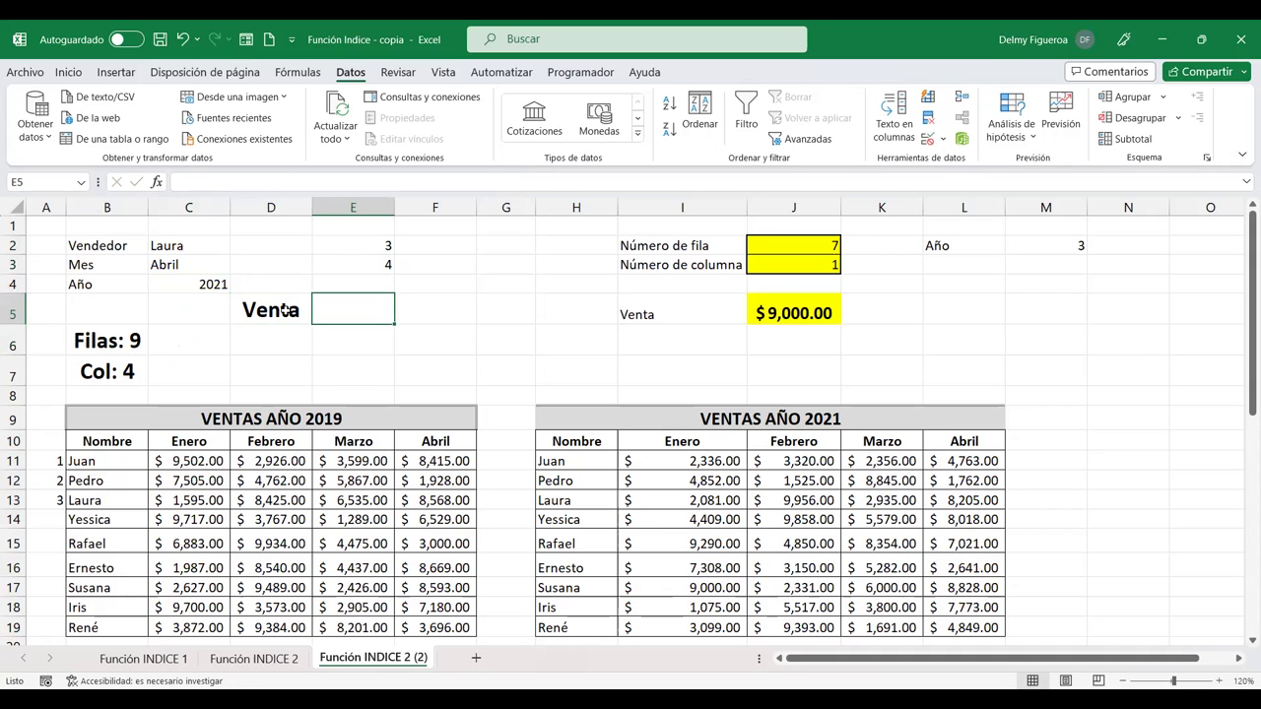
pyautogui.write('+i')
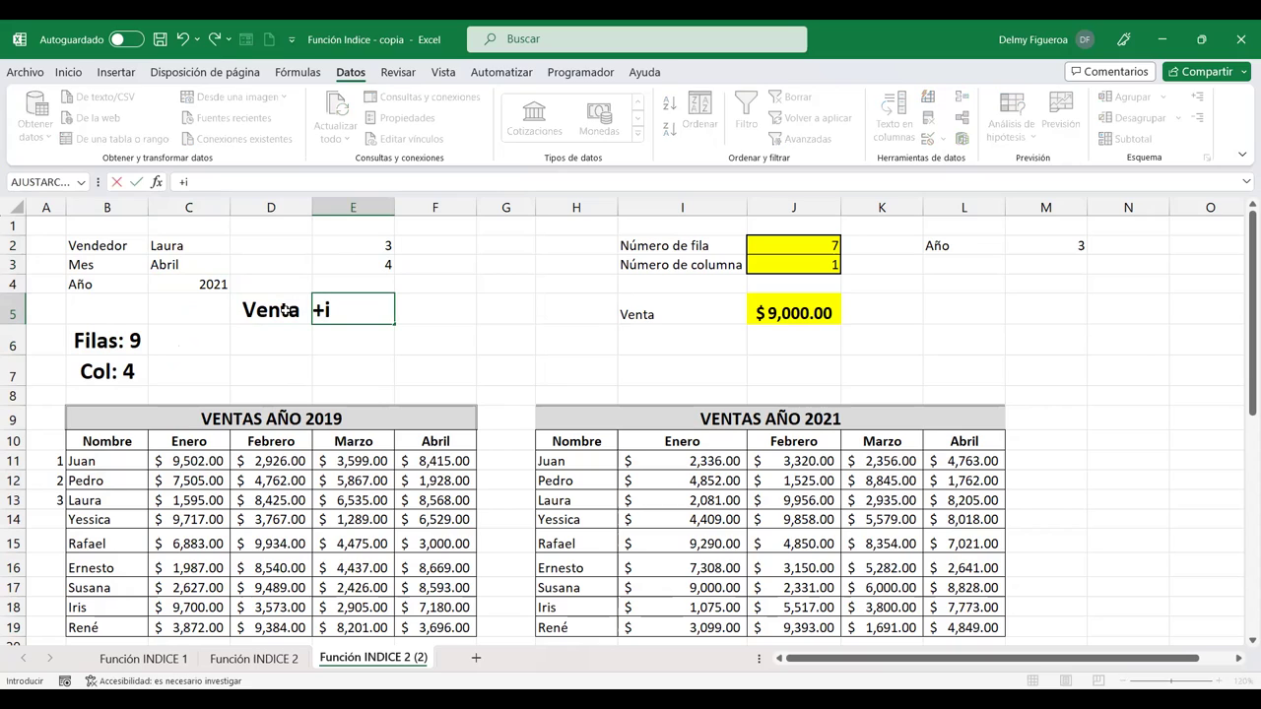
pyautogui.write('ndi')
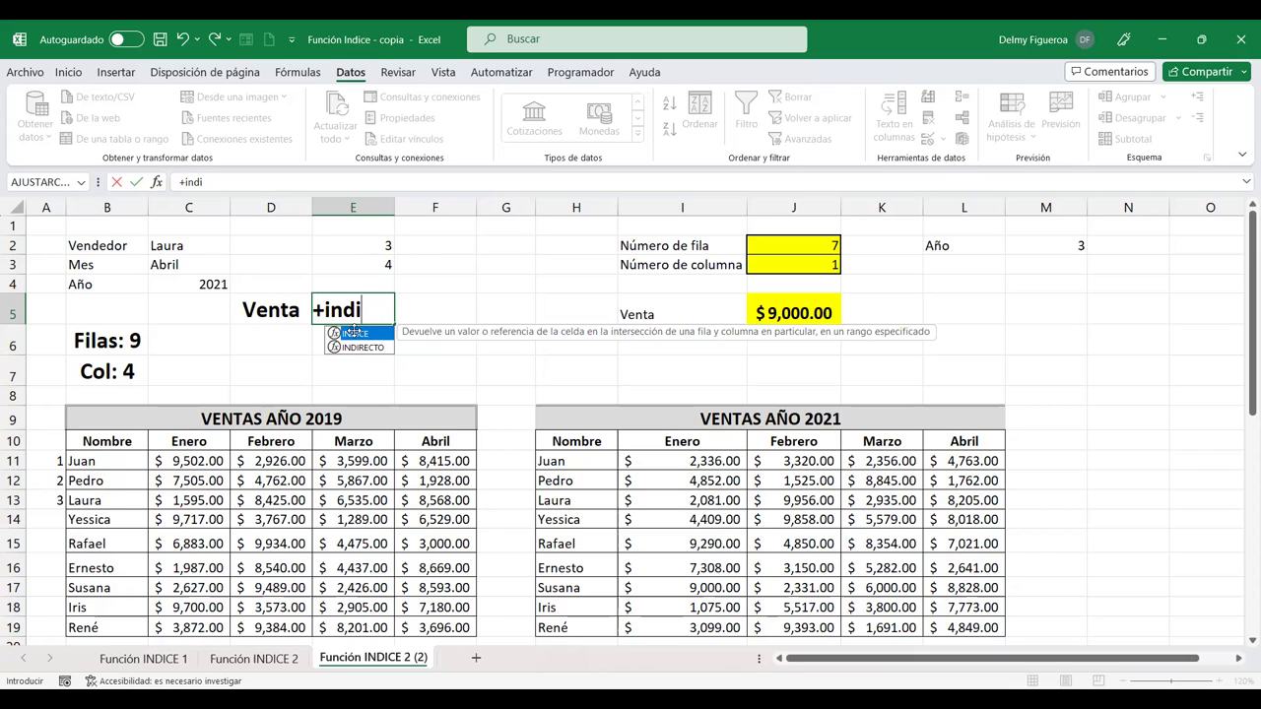
pyautogui.doubleClick(366, 333)
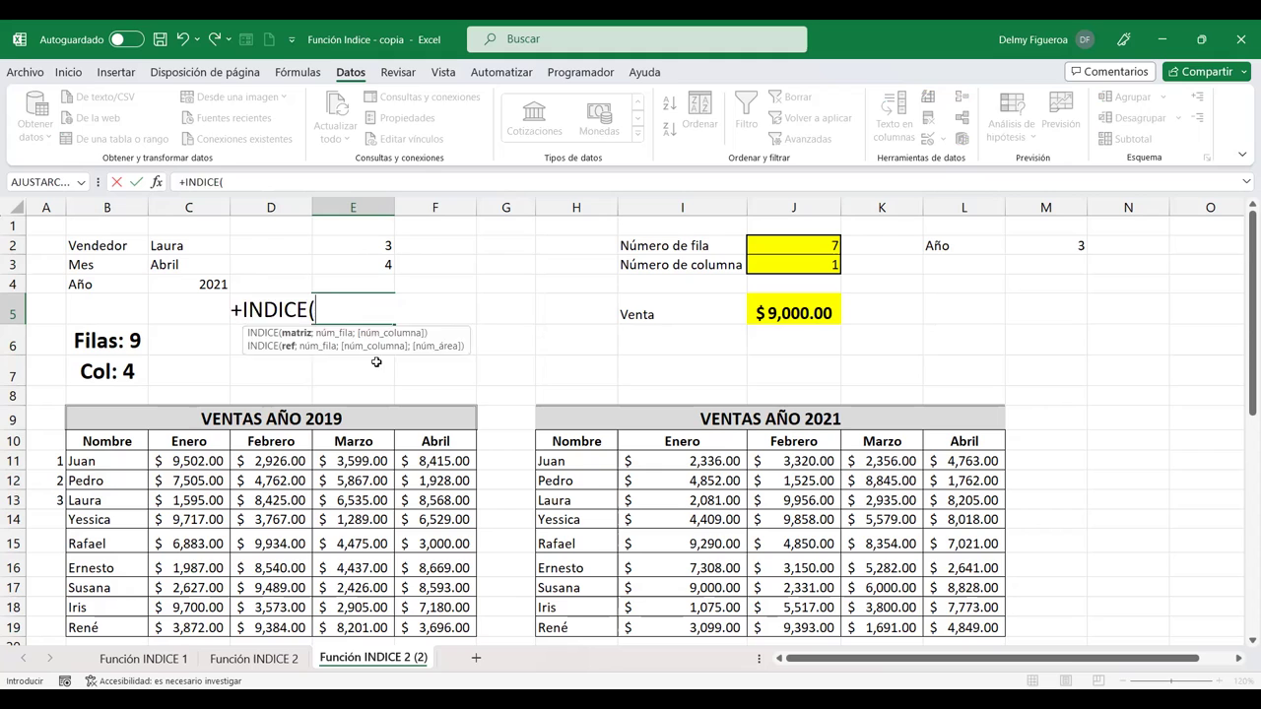
pyautogui.press('Escape')
pyautogui.scroll(-2, 384, 518)
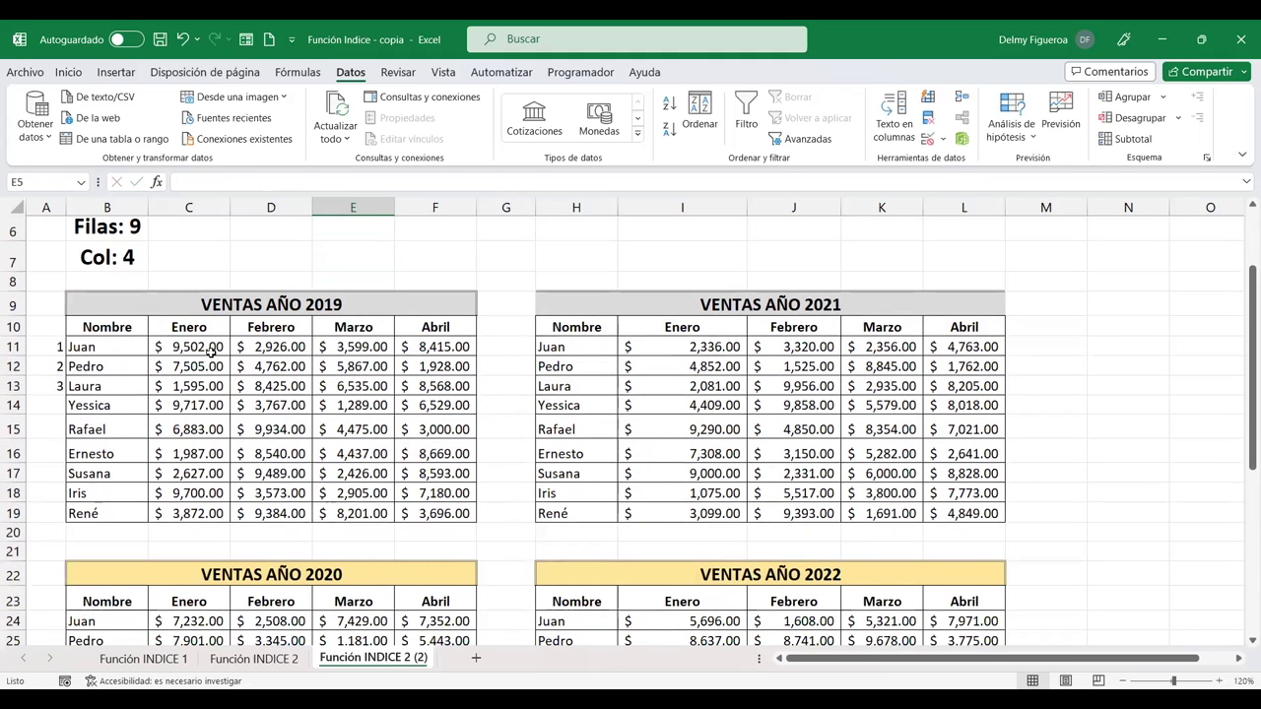
# Select the 2019 sales figures and try the name V2019, which only jumps to that cell
pyautogui.moveTo(202, 347)
pyautogui.mouseDown()
pyautogui.moveTo(431, 373)
pyautogui.moveTo(460, 530)
pyautogui.mouseUp()
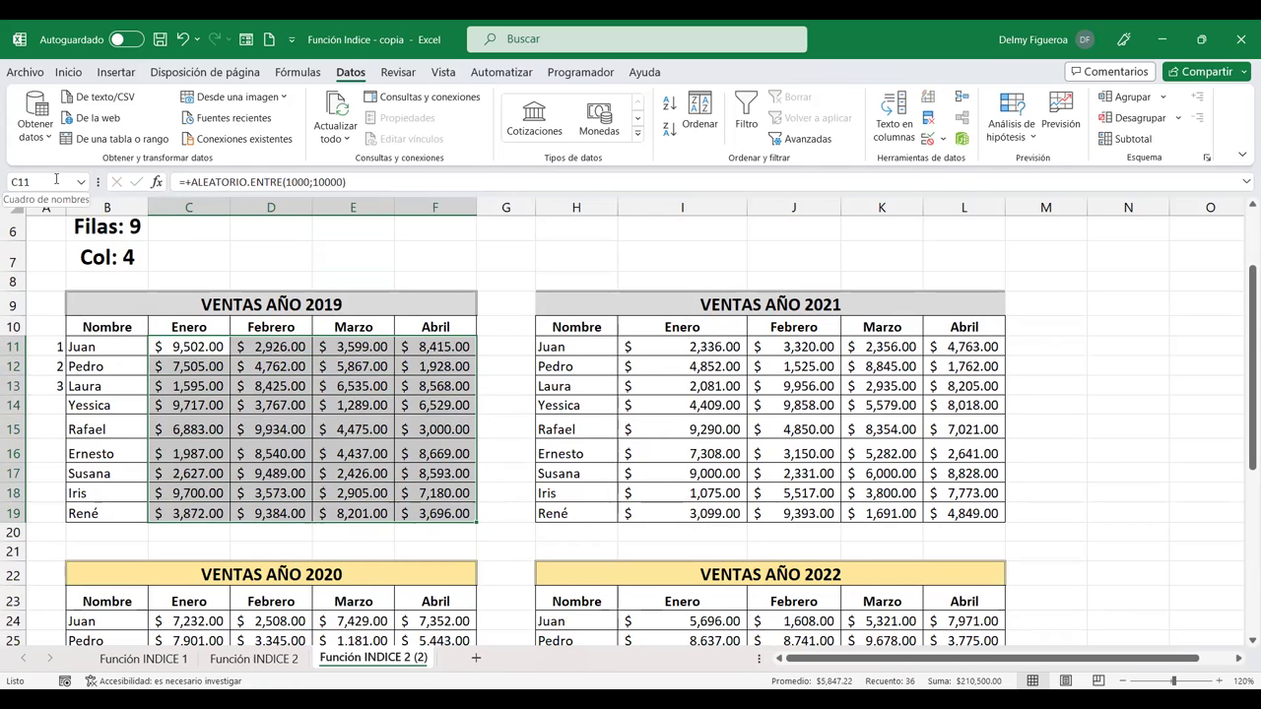
pyautogui.click(56, 180)
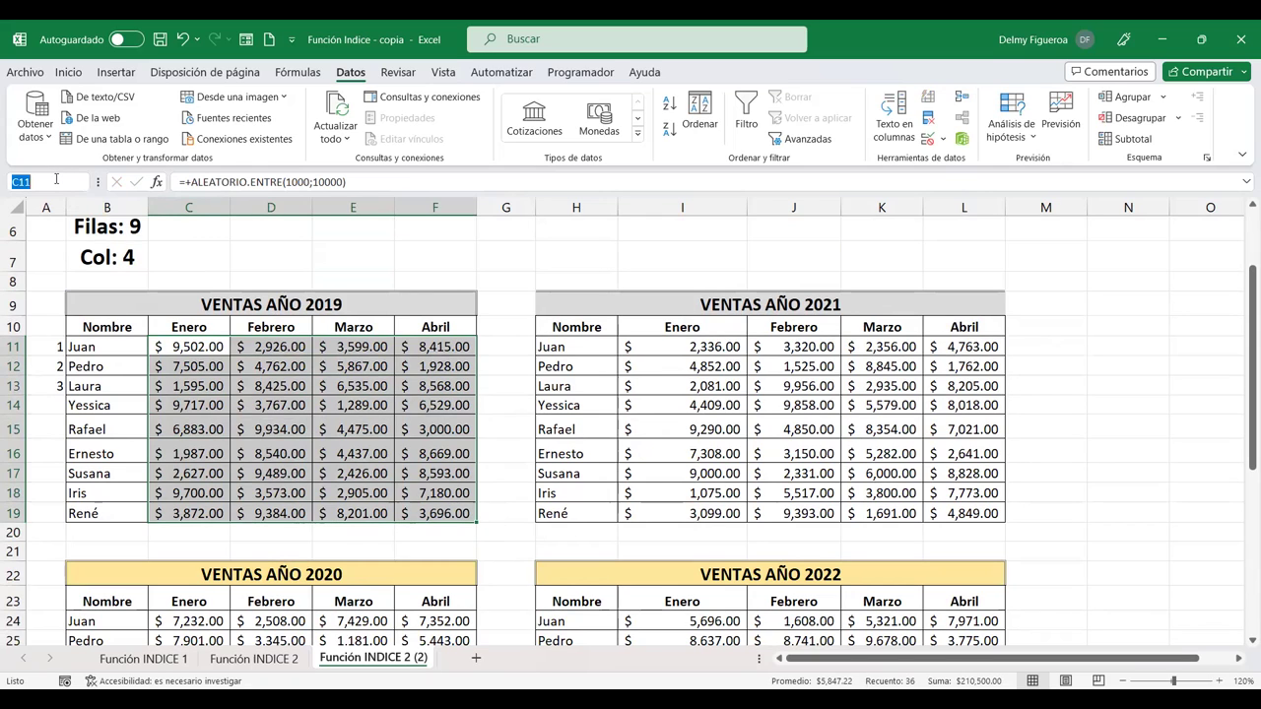
pyautogui.write('V201')
pyautogui.write('9')
pyautogui.press('Return')
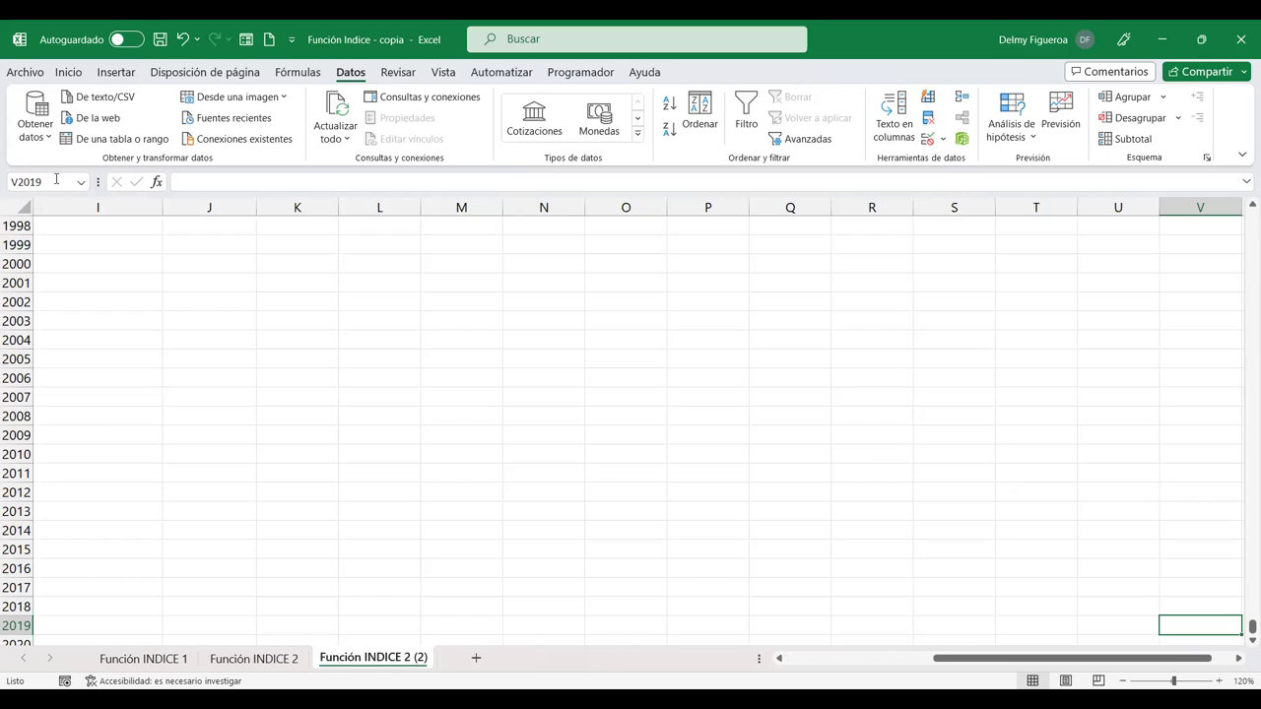
pyautogui.hotkey('ctrl', 'Home')
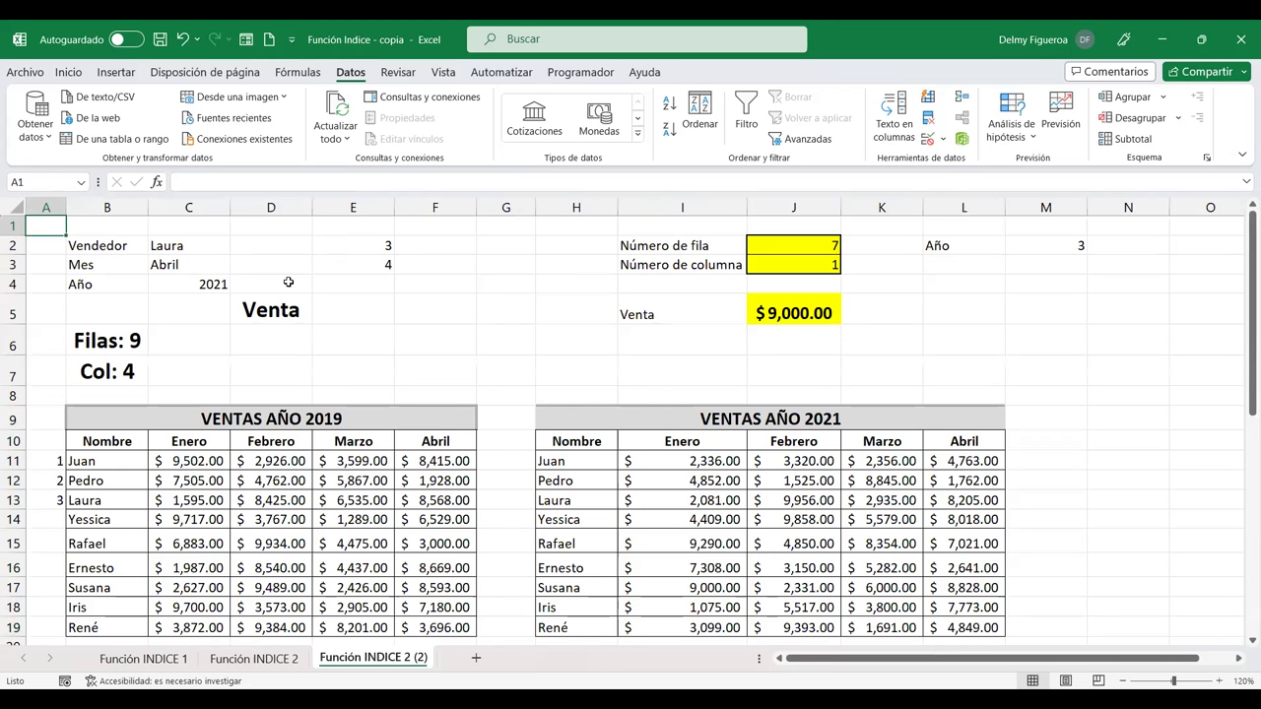
pyautogui.write('7')
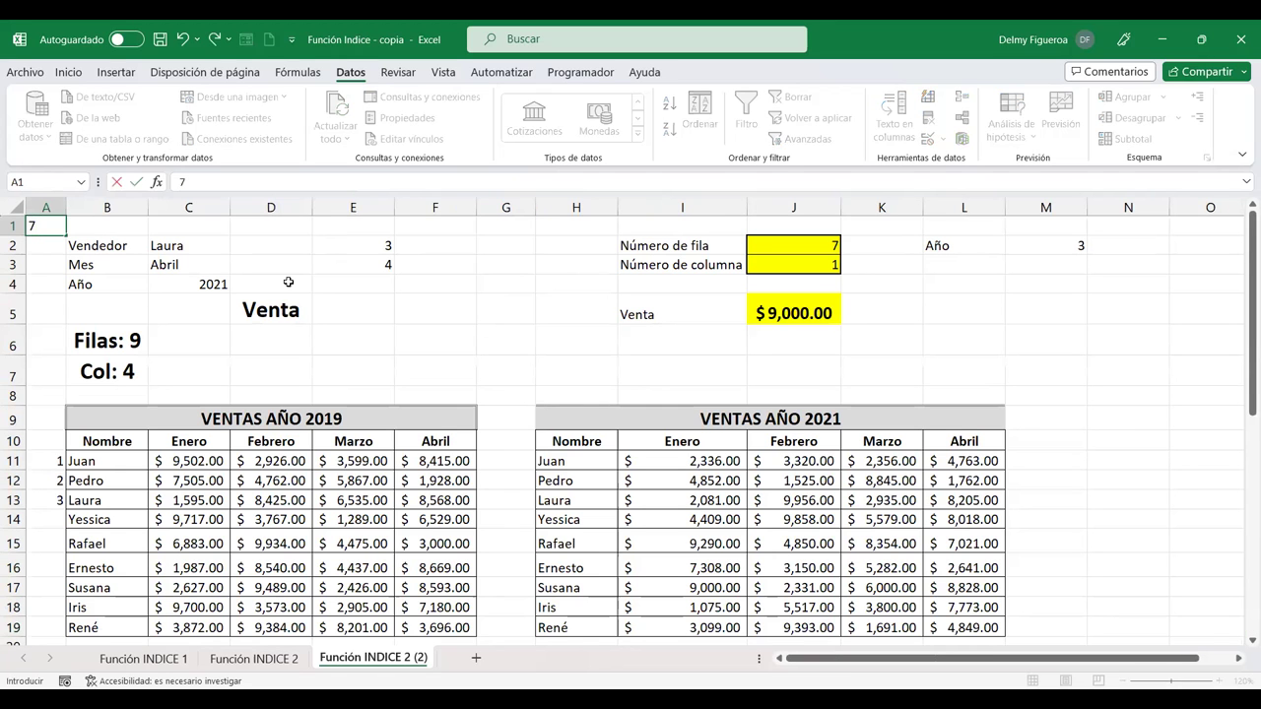
pyautogui.press('Escape')
# Reselect the 2019 figures and try the name v19, which also lands on a cell
pyautogui.moveTo(194, 461); pyautogui.dragTo(445, 565)
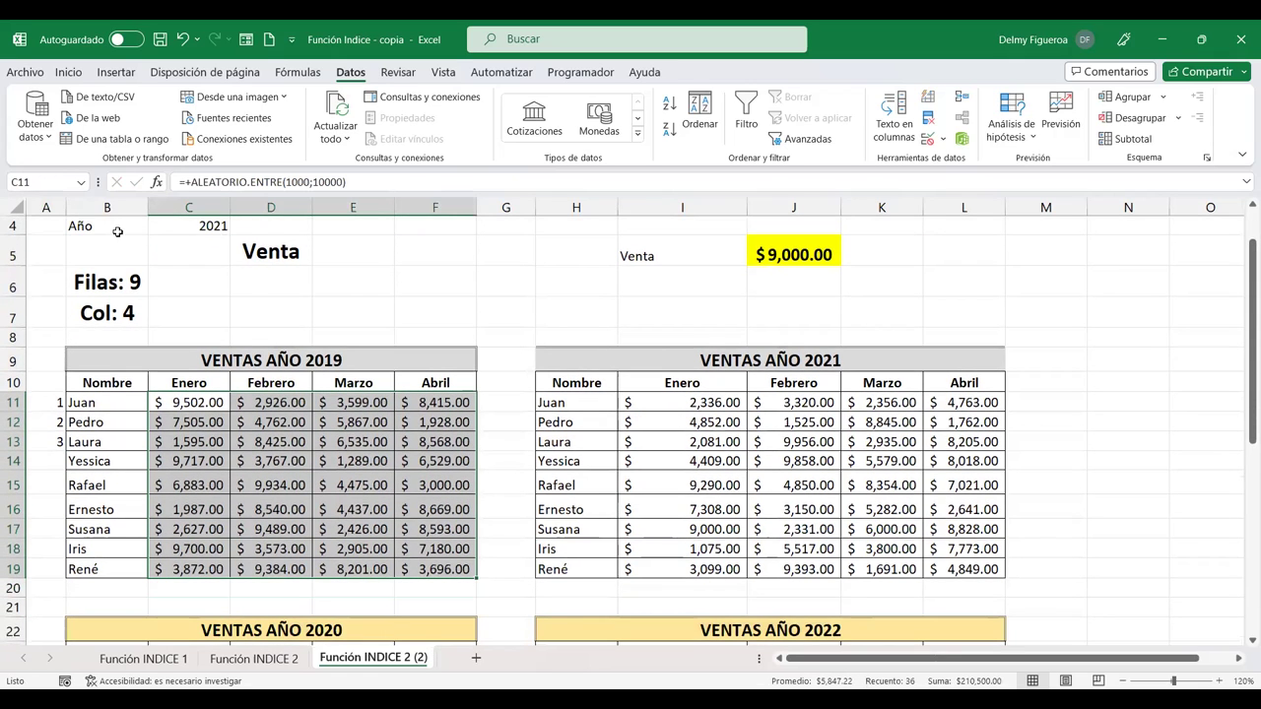
pyautogui.click(82, 185)
pyautogui.write('v19')
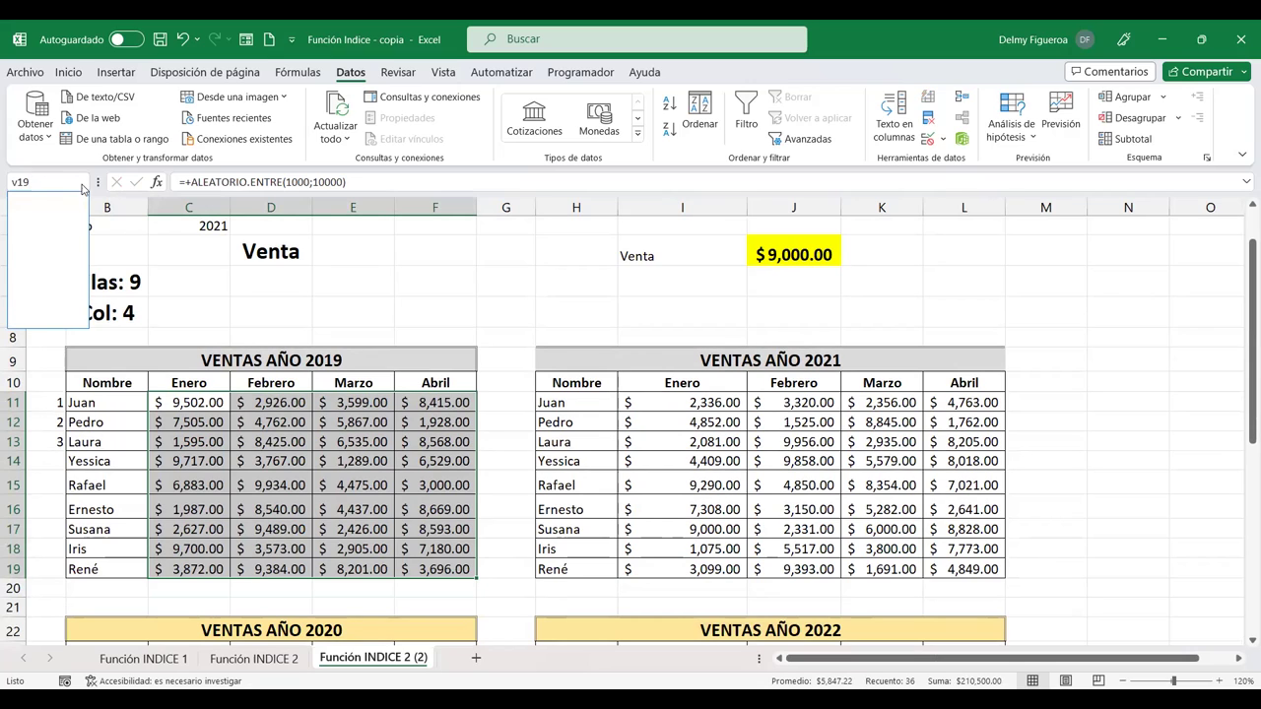
pyautogui.press('Return')
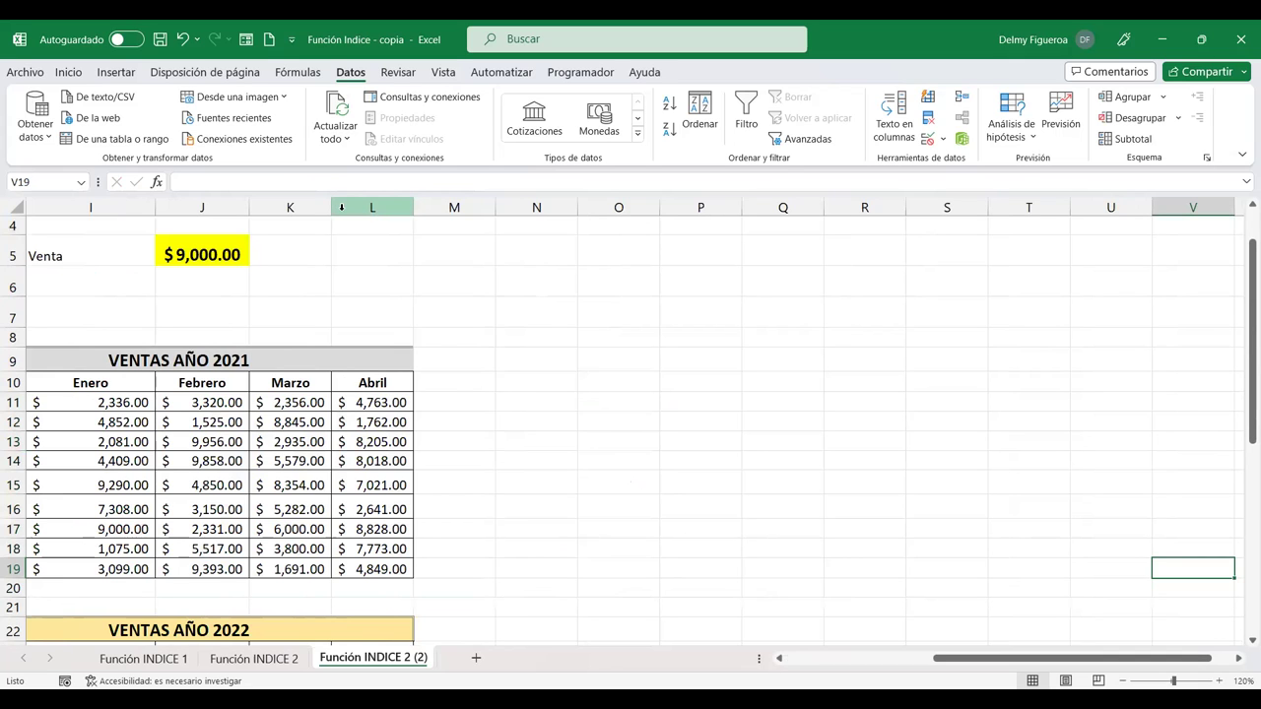
pyautogui.scroll(-6, 342, 207)
pyautogui.hotkey('ctrl', 'Home')
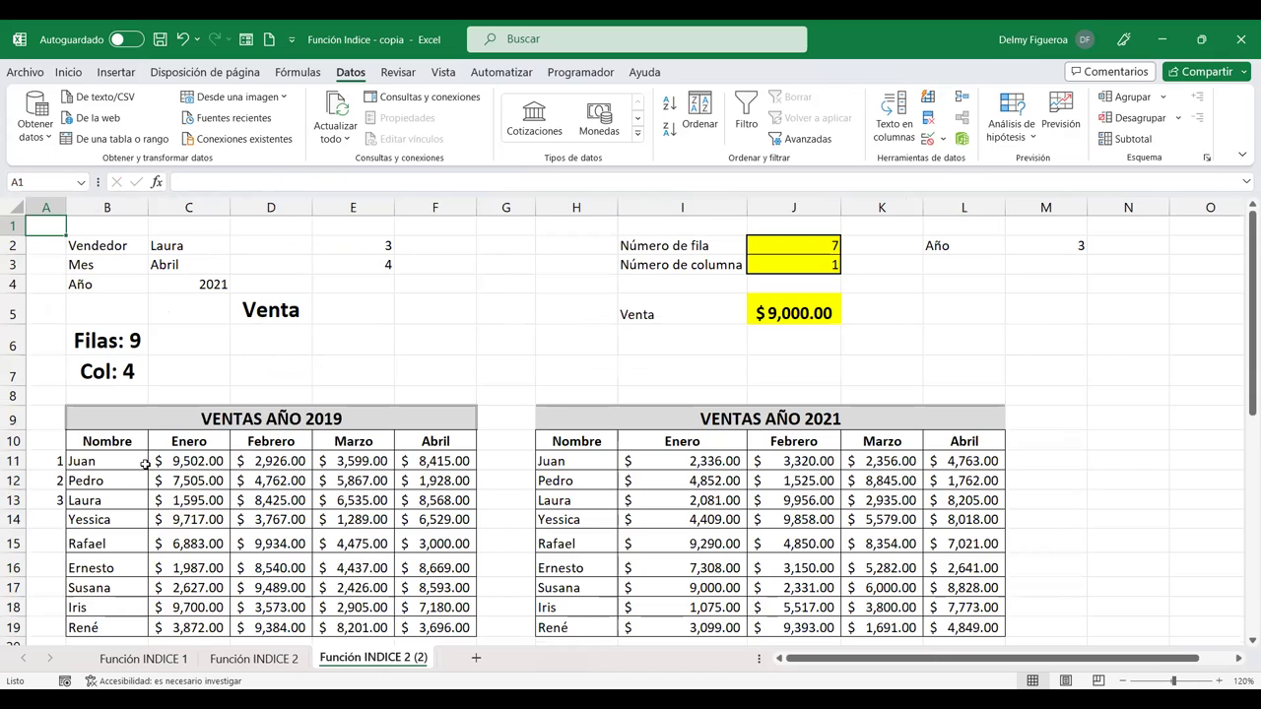
# Try naming C11:F19 vta19, which again only jumps to cell VTA19
pyautogui.moveTo(193, 456)
pyautogui.mouseDown()
pyautogui.moveTo(413, 586)
pyautogui.moveTo(430, 569)
pyautogui.mouseUp()
pyautogui.scroll(1, 295, 394)
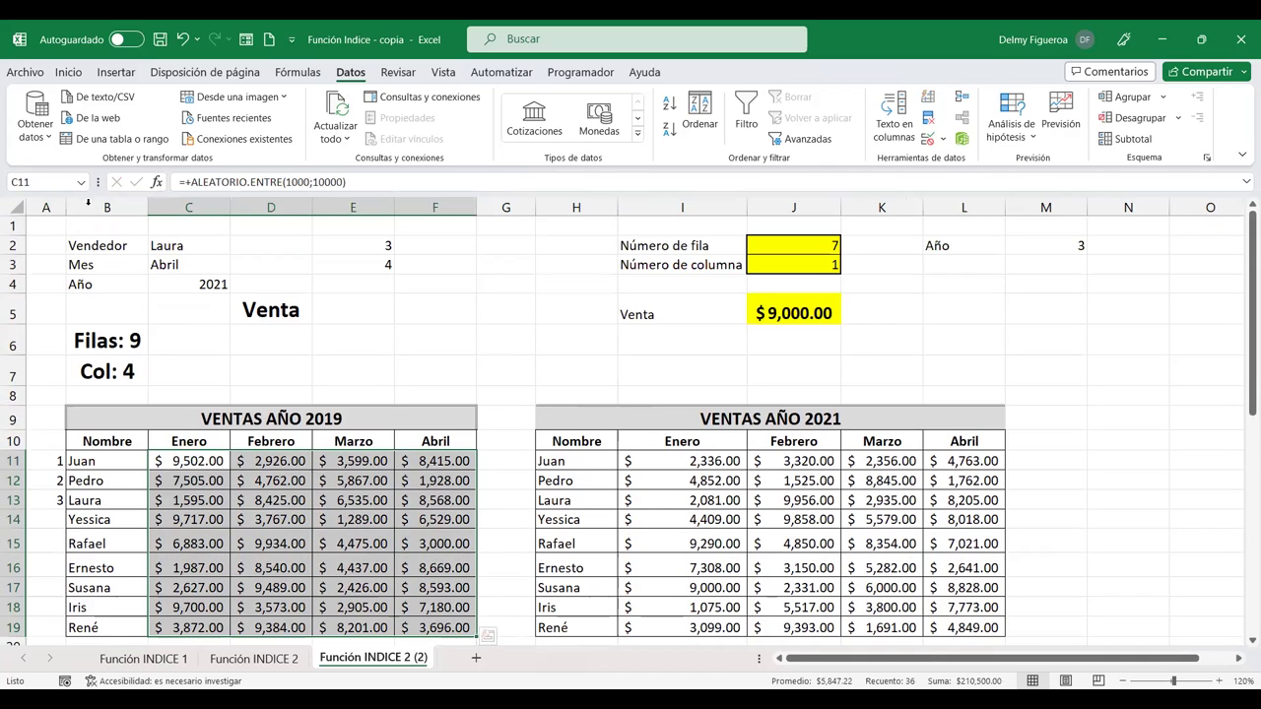
pyautogui.click(81, 184)
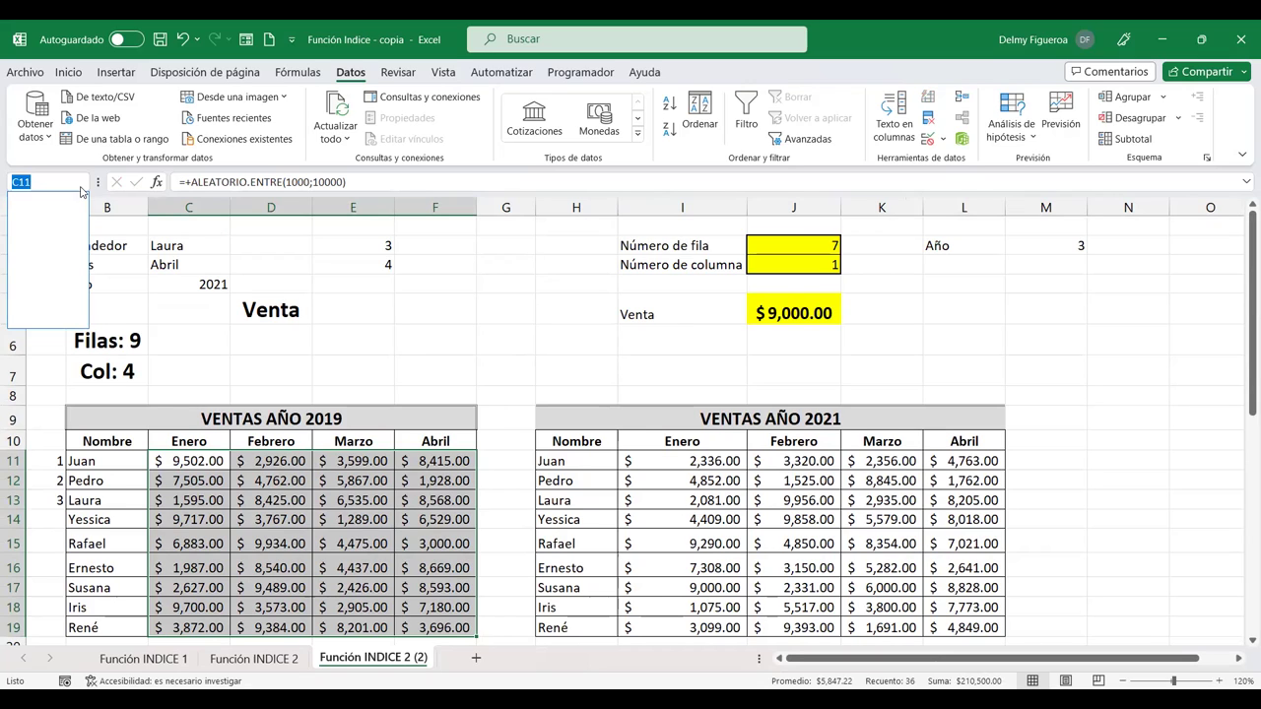
pyautogui.write('vta19')
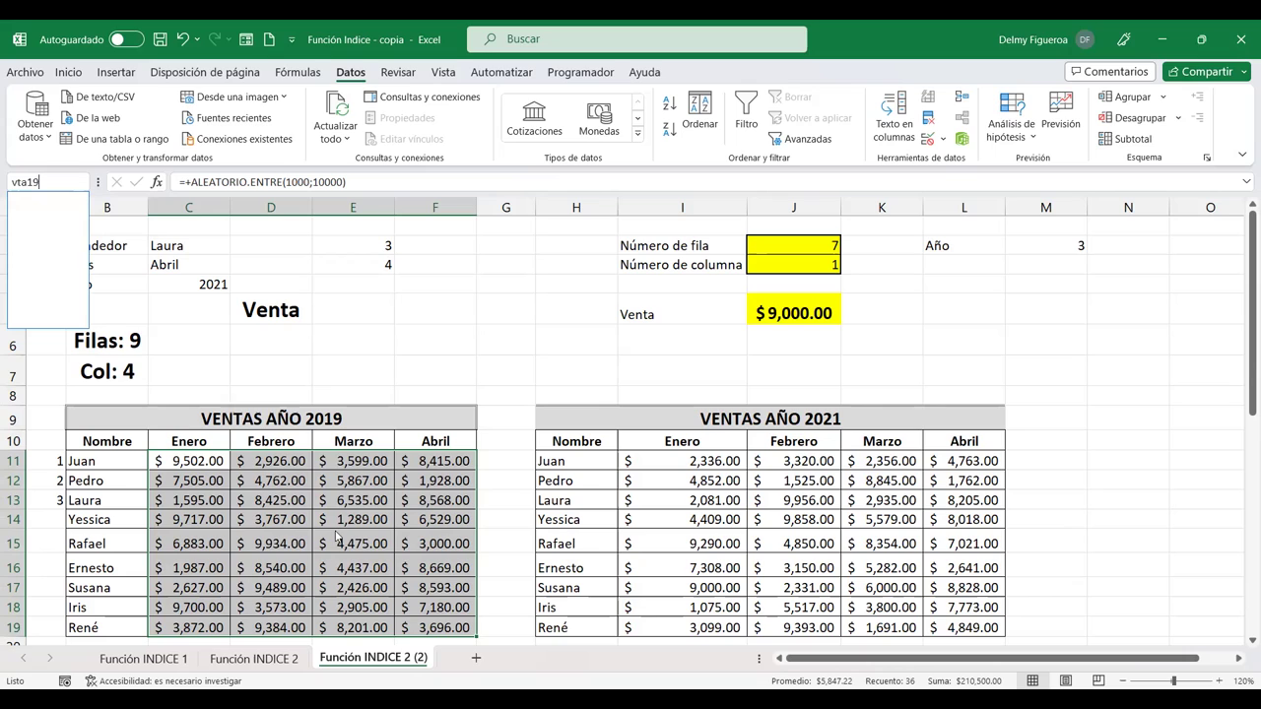
pyautogui.press('Return')
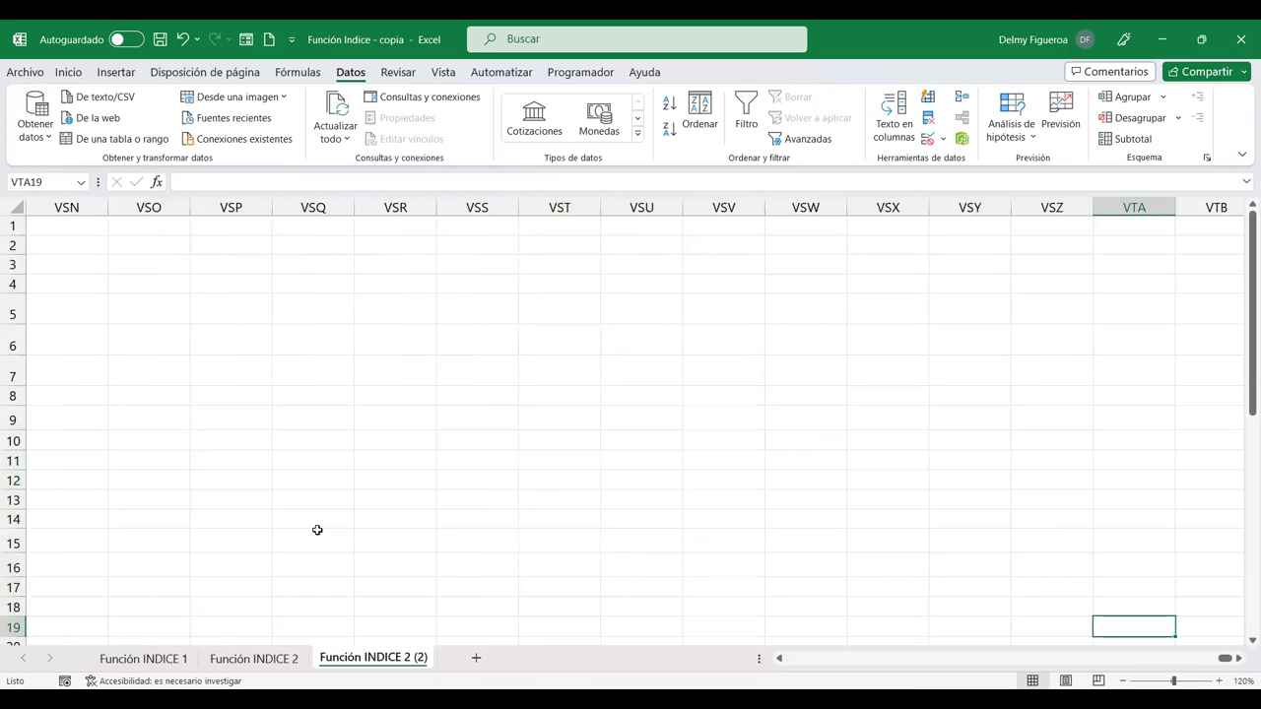
pyautogui.hotkey('ctrl', 'Home')
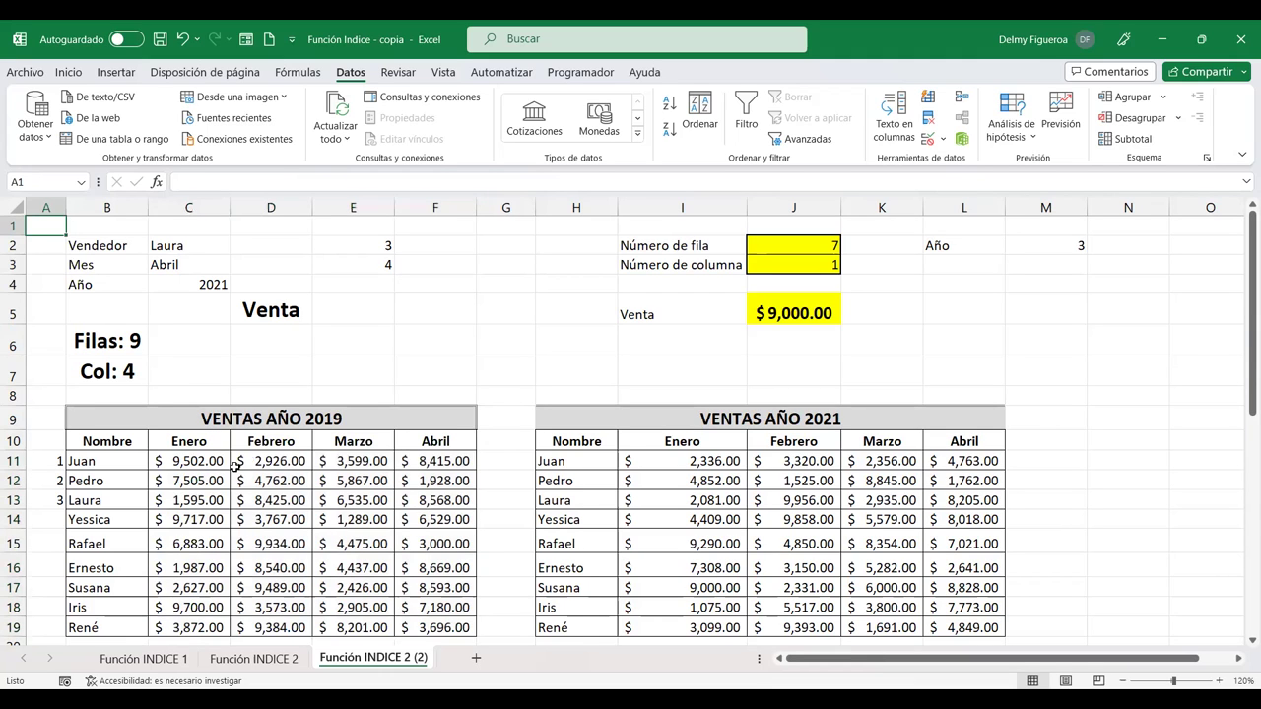
# Select C11:F19 and type venta2019 in the Name Box
pyautogui.click(84, 182)
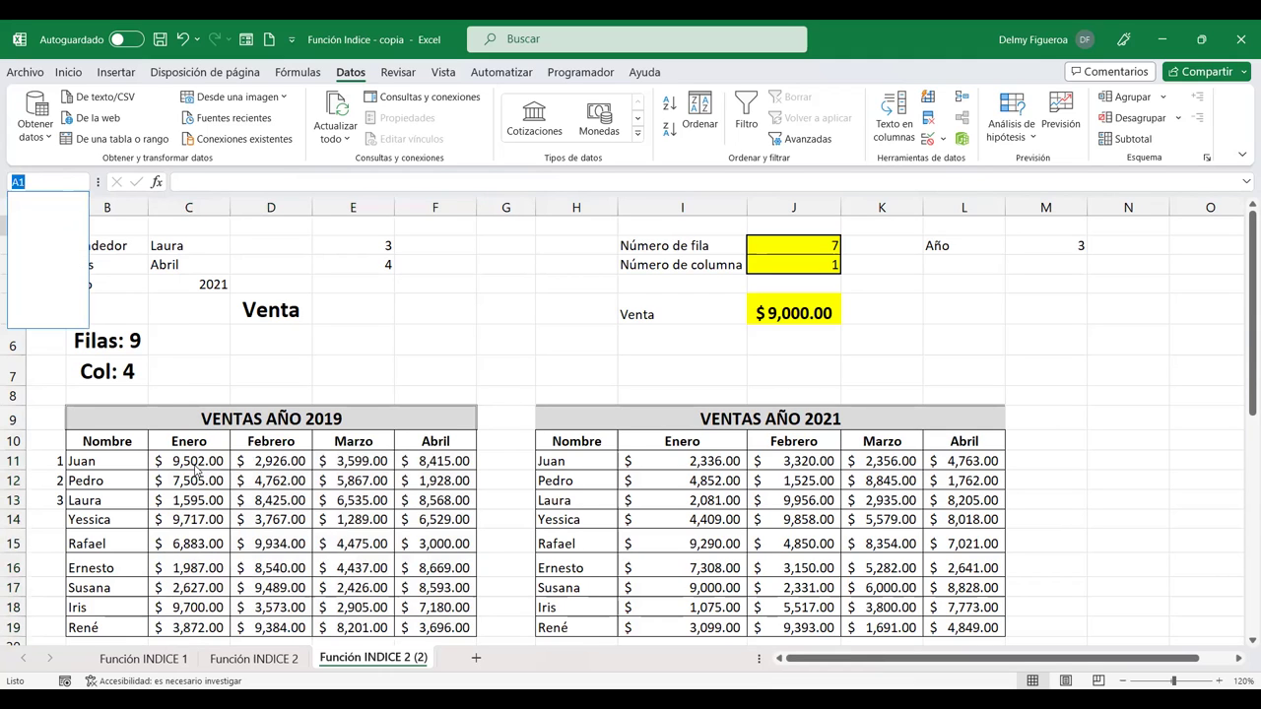
pyautogui.moveTo(196, 469)
pyautogui.mouseDown()
pyautogui.moveTo(429, 628)
pyautogui.moveTo(434, 575)
pyautogui.mouseUp()
pyautogui.scroll(-1, 429, 628)
pyautogui.scroll(1, 395, 529)
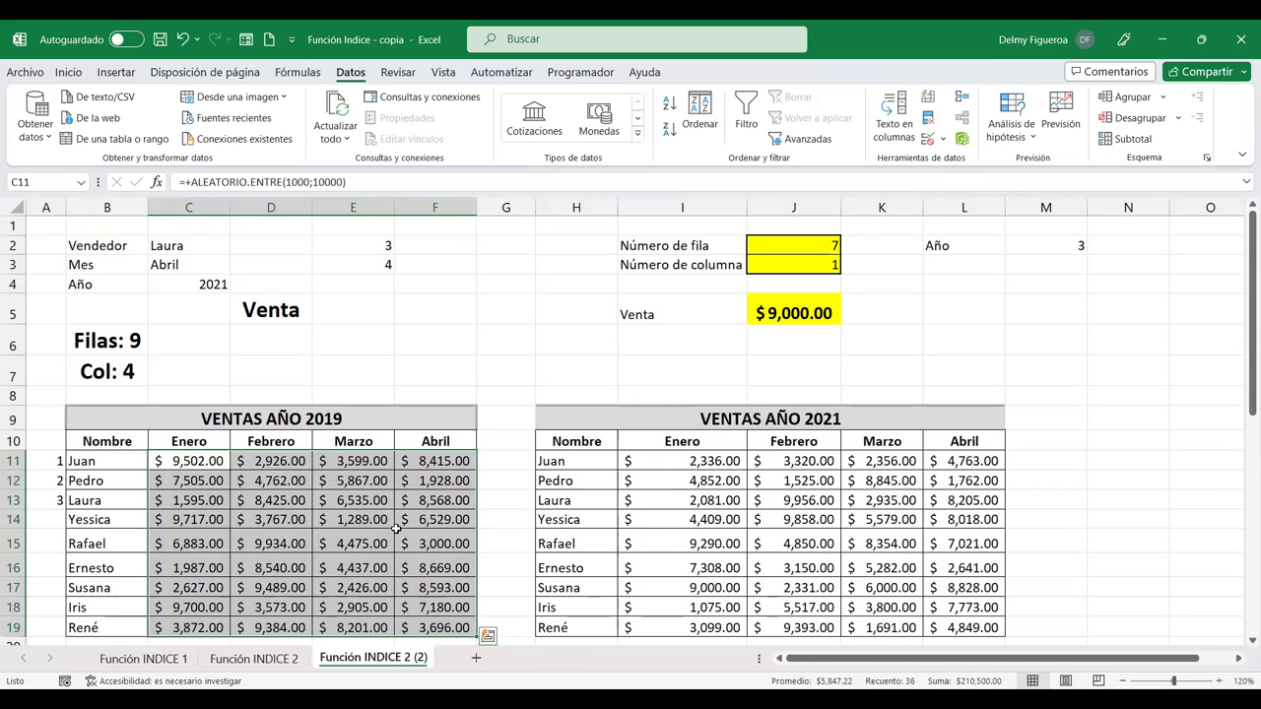
pyautogui.click(82, 185)
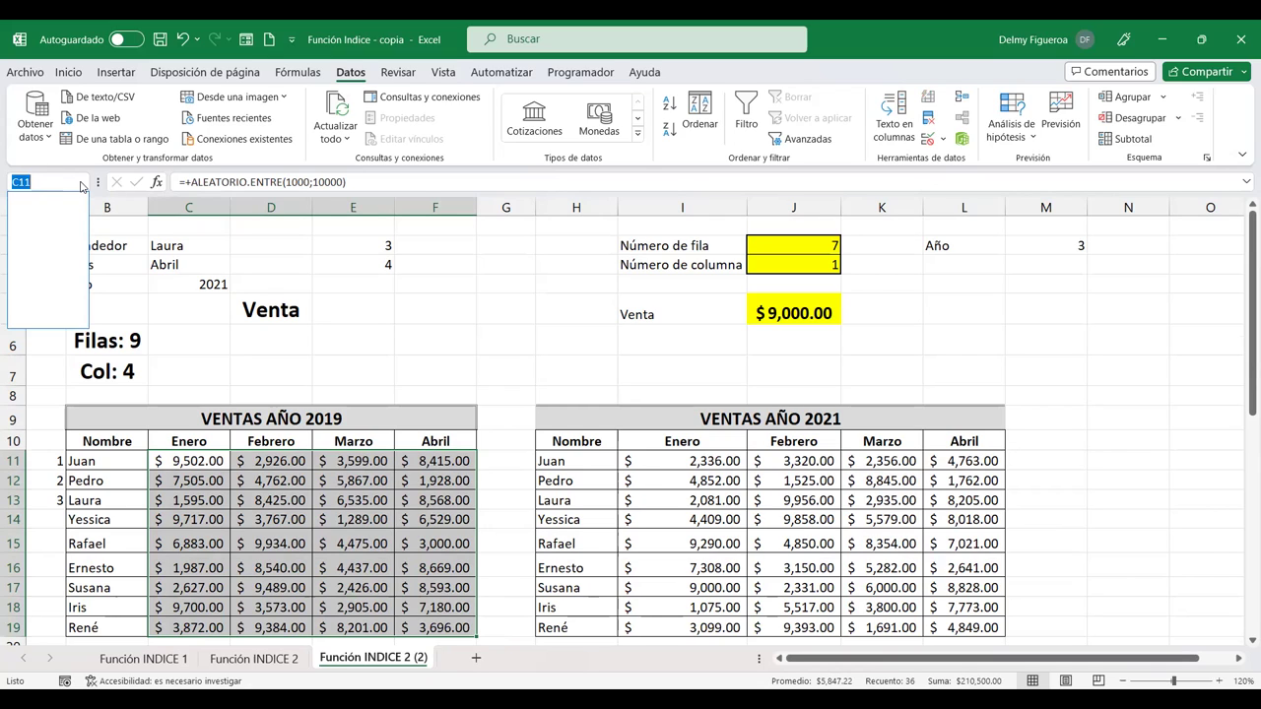
pyautogui.write('venta')
pyautogui.write('2019')
# Confirm venta2019, recalculate with F9, and name the 2020 sales values venta2020
pyautogui.press('Return')
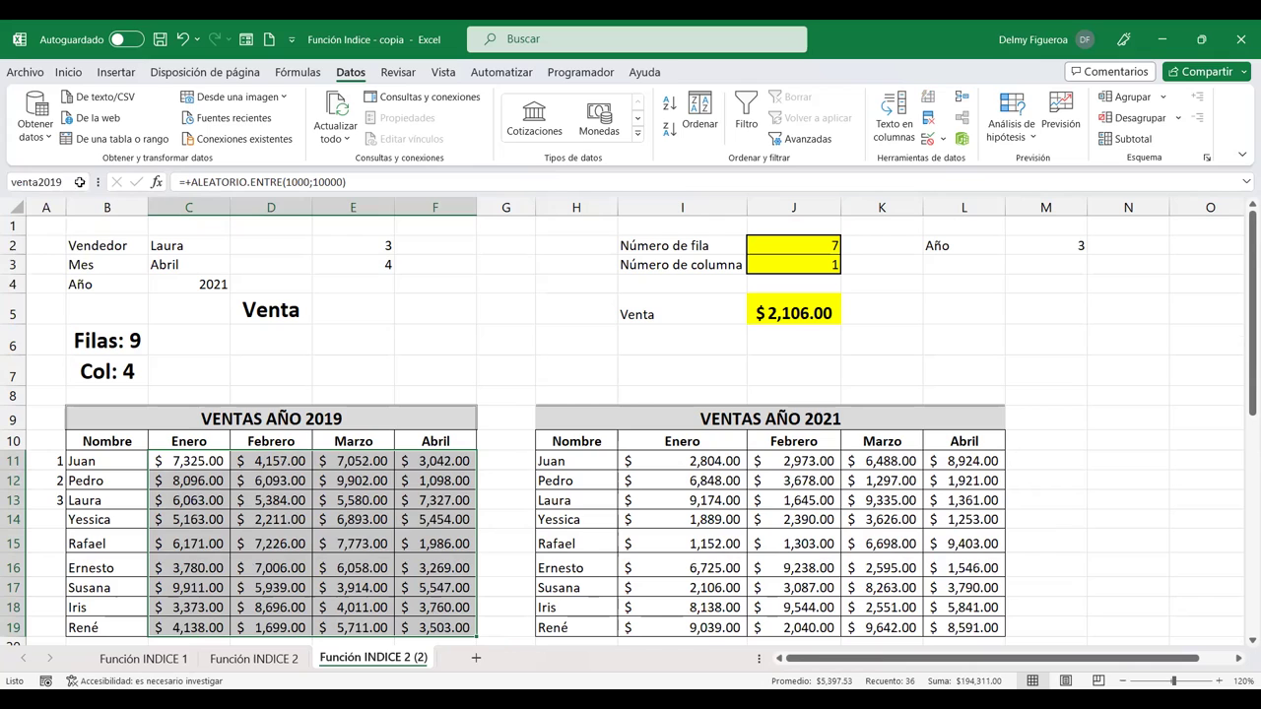
pyautogui.press('F9')
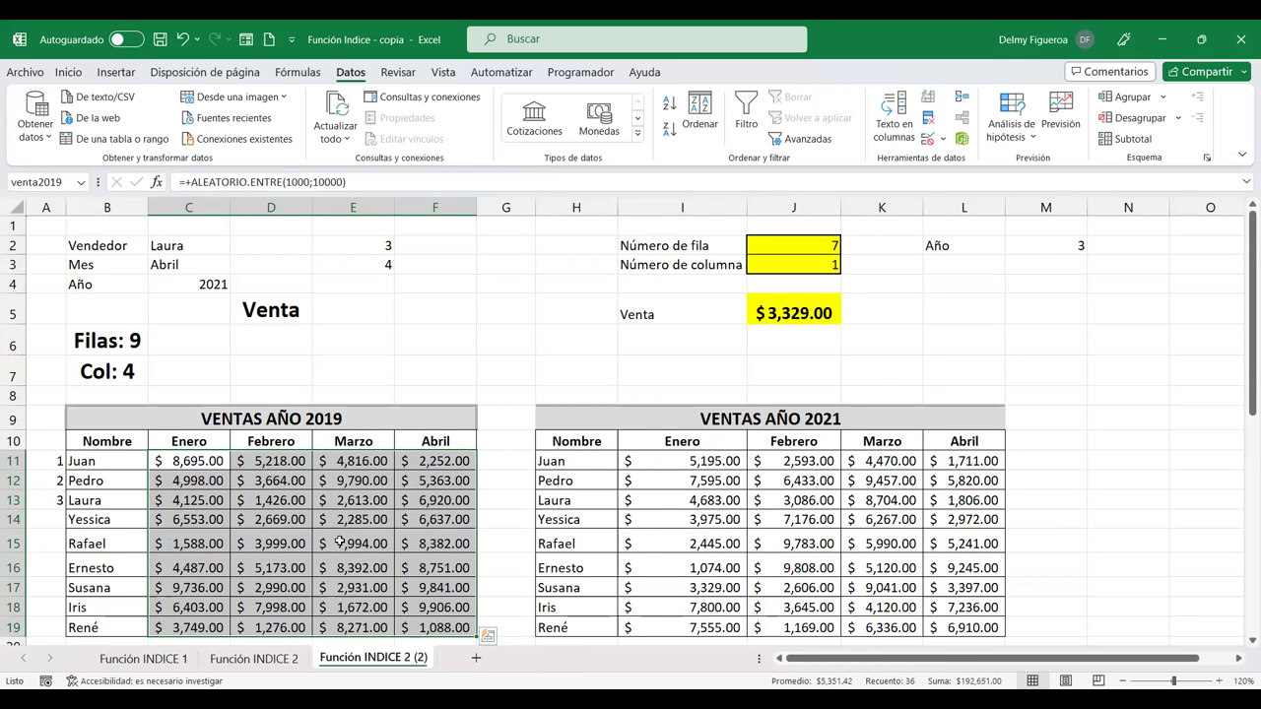
pyautogui.scroll(-5, 339, 542)
pyautogui.moveTo(187, 392); pyautogui.dragTo(442, 558)
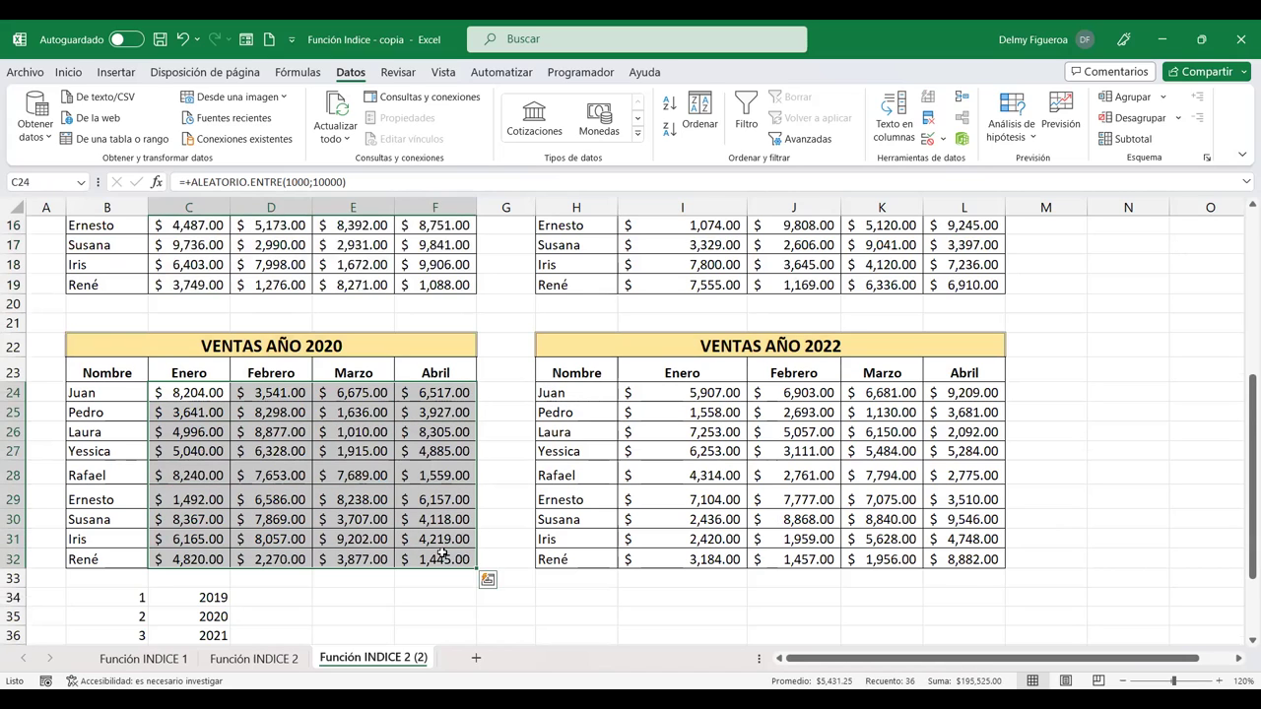
pyautogui.click(82, 184)
pyautogui.write('venta2020')
pyautogui.press('Return')
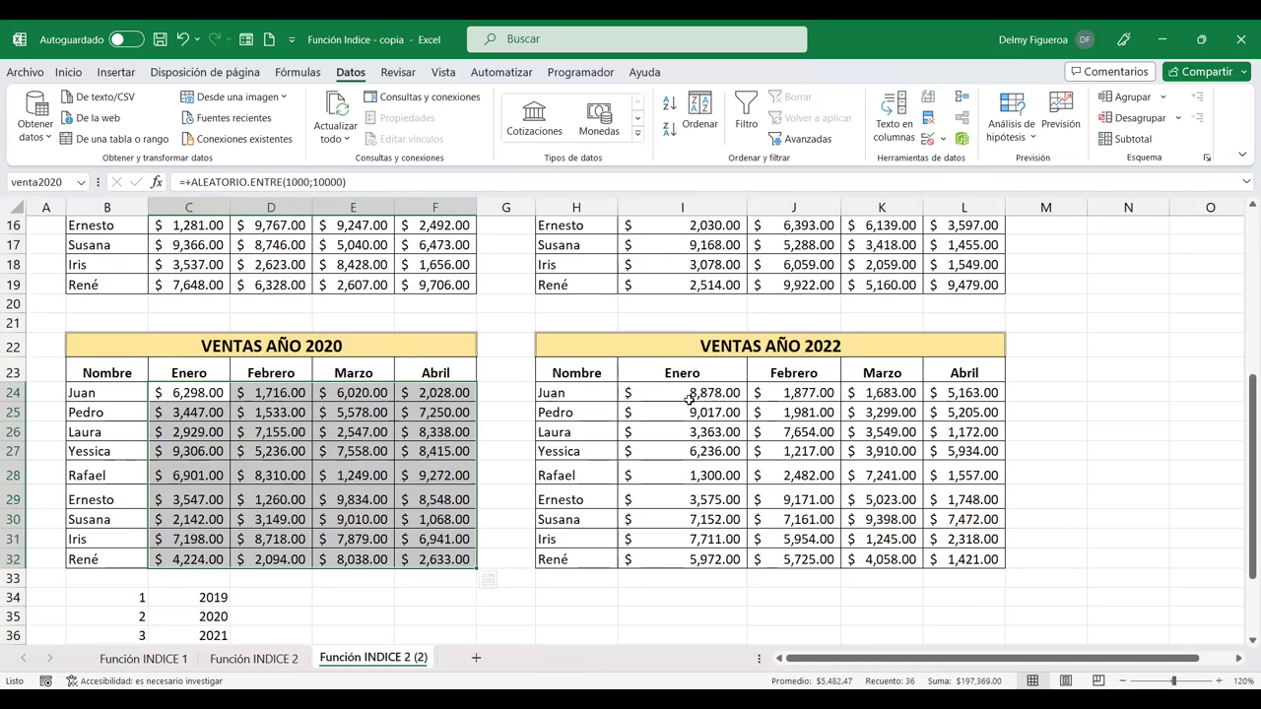
# Name the 2021 sales values I11:L19 venta2021
pyautogui.scroll(5, 707, 397)
pyautogui.scroll(-1, 707, 397)
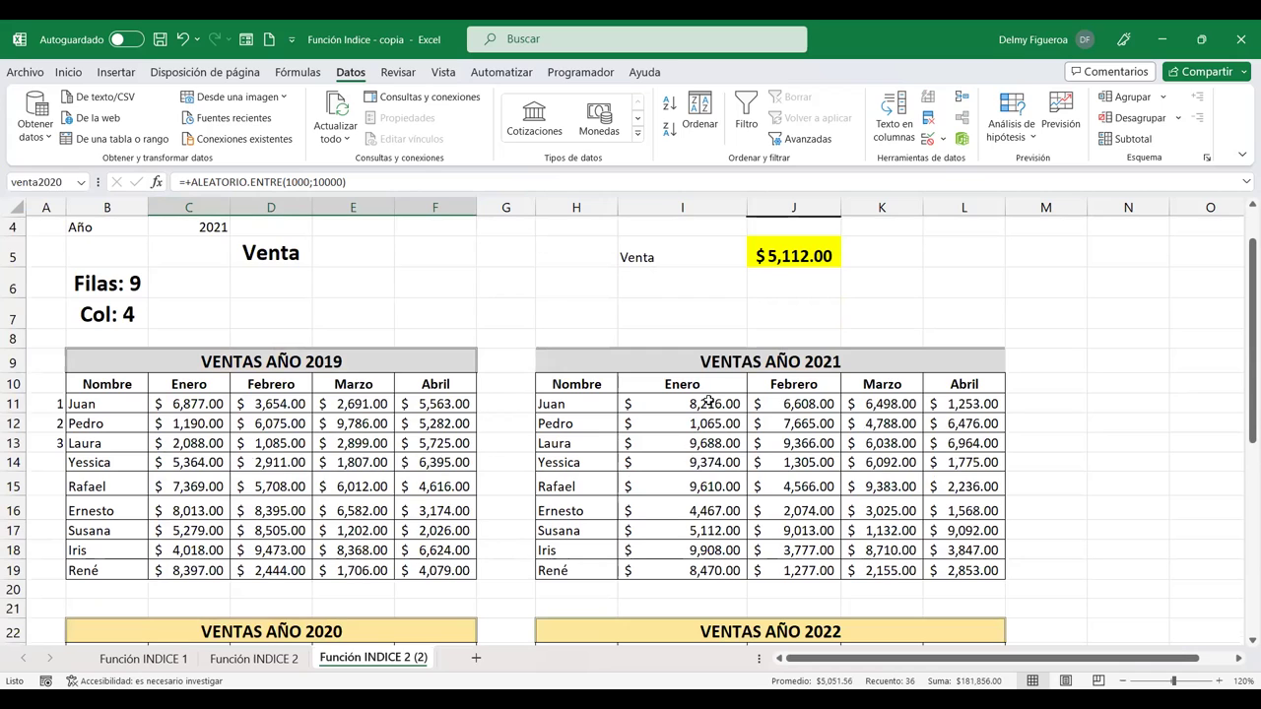
pyautogui.moveTo(707, 404); pyautogui.dragTo(967, 571)
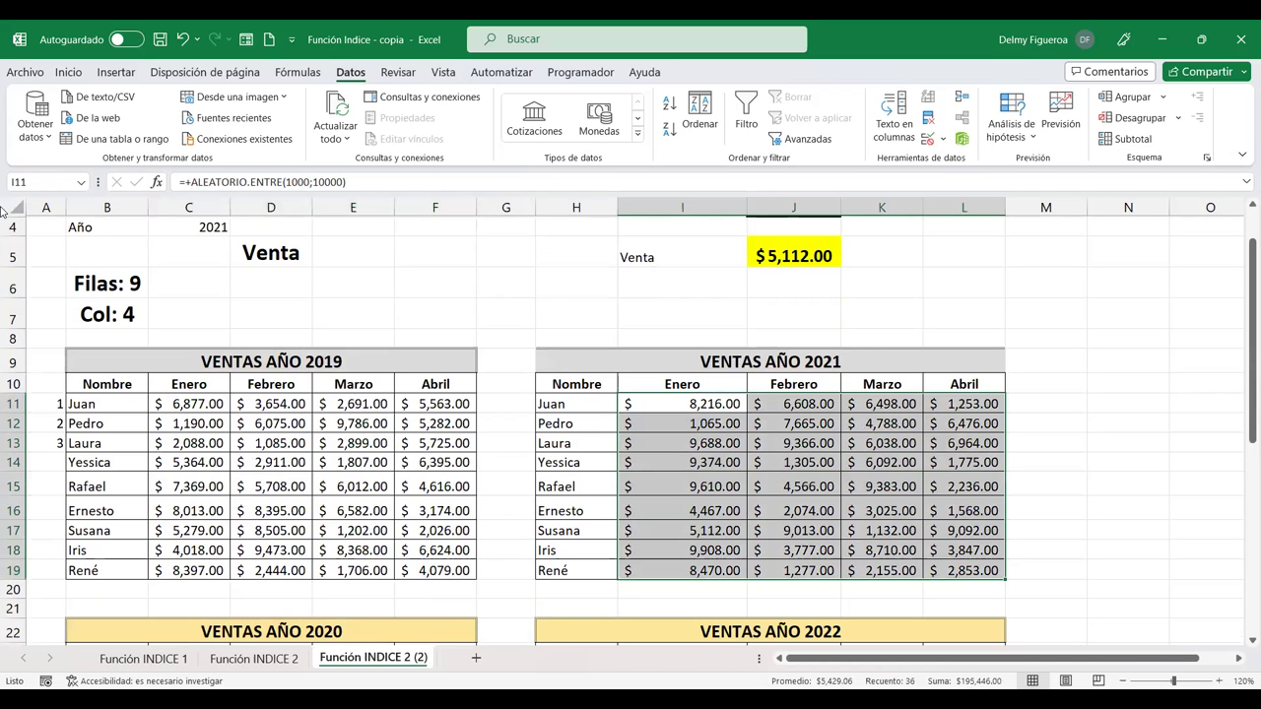
pyautogui.click(40, 181)
pyautogui.write('venta2021')
pyautogui.press('Return')
# Name the 2022 sales values I24:L32 venta2022
pyautogui.scroll(-2, 498, 516)
pyautogui.scroll(-3, 498, 515)
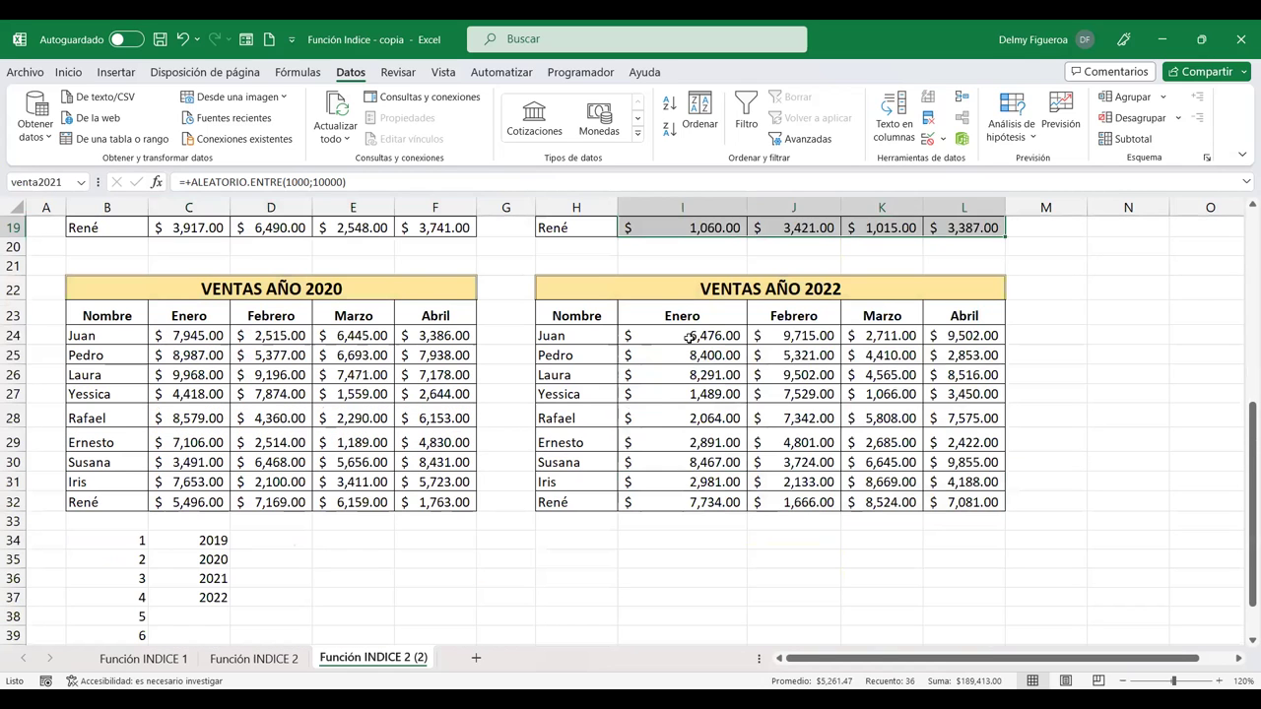
pyautogui.moveTo(690, 337); pyautogui.dragTo(986, 504)
pyautogui.click(54, 185)
pyautogui.write('venta2022')
pyautogui.press('Return')
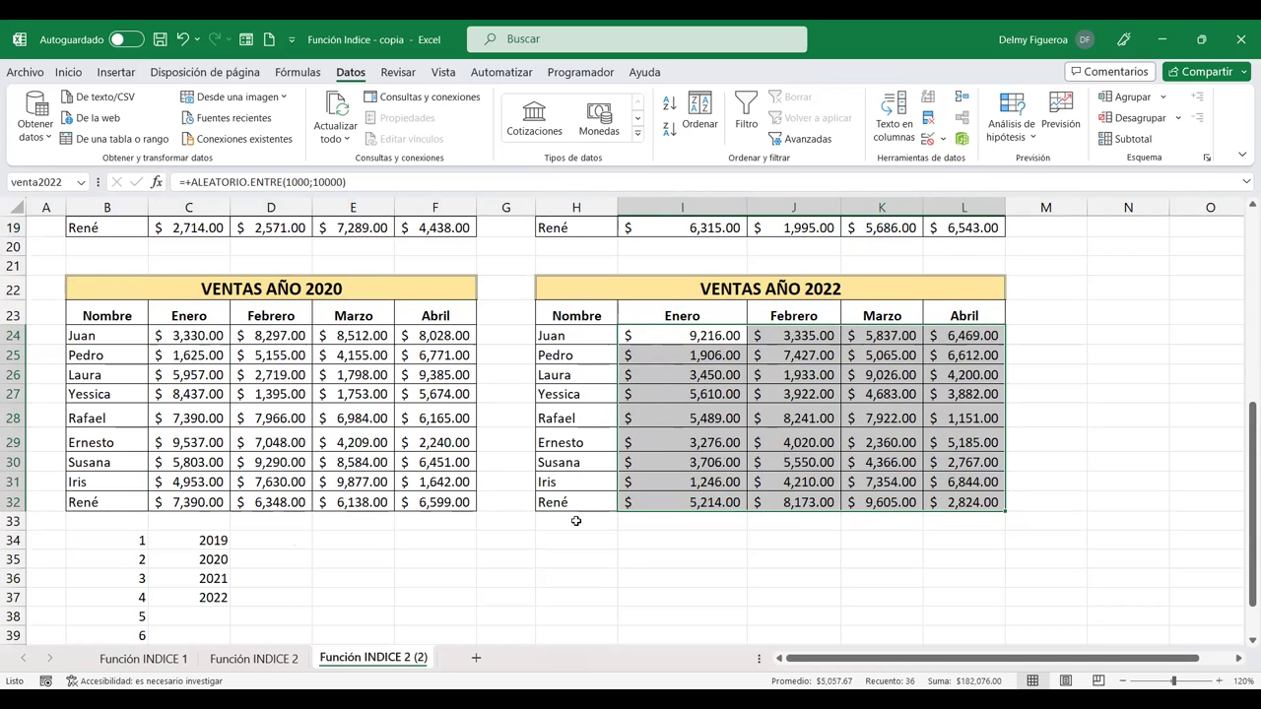
pyautogui.scroll(1, 485, 404)
pyautogui.scroll(5, 484, 404)
# Begin E5 with +INDICE((venta2019;venta2020;venta2021;venta2022); as the union reference
pyautogui.click(339, 303)
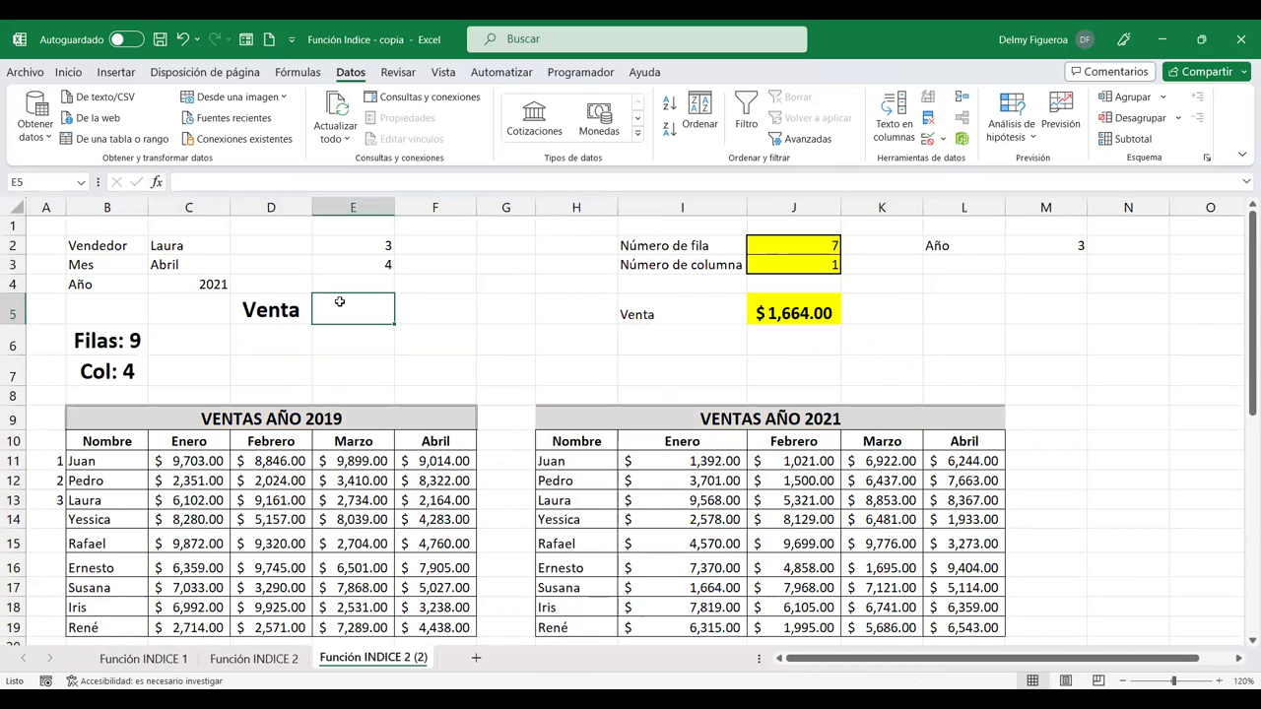
pyautogui.write('+')
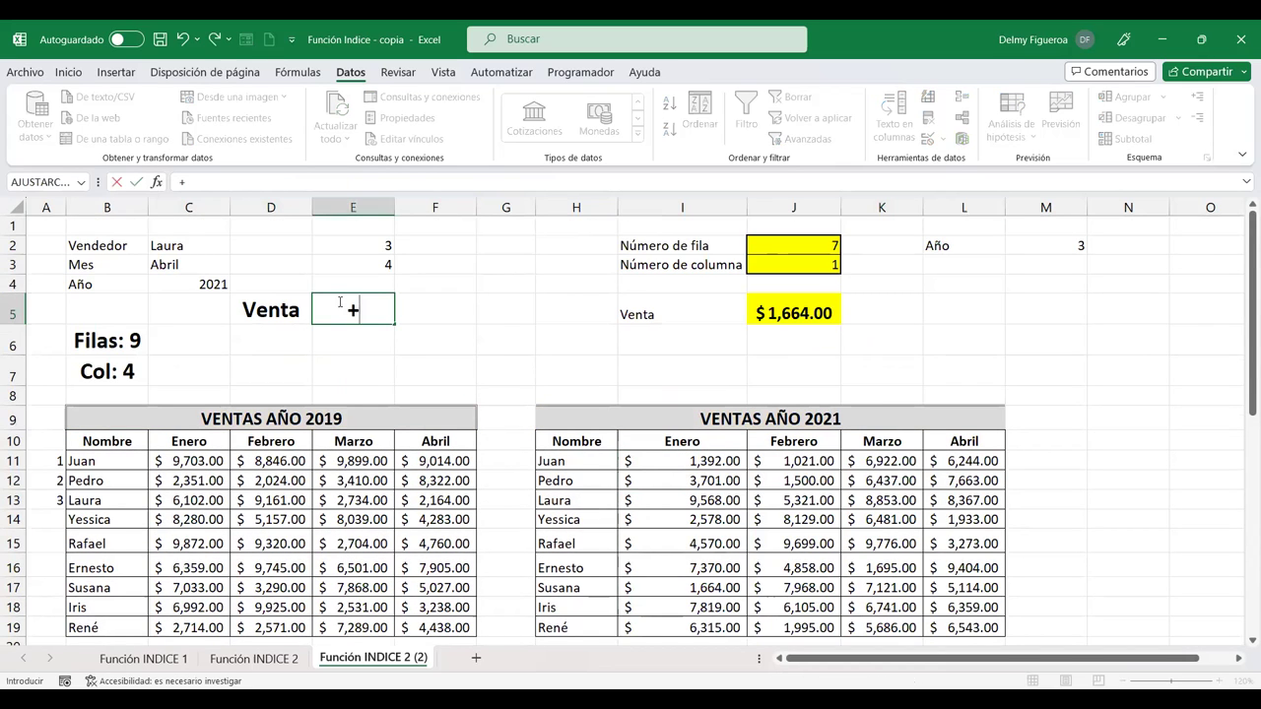
pyautogui.write('indi')
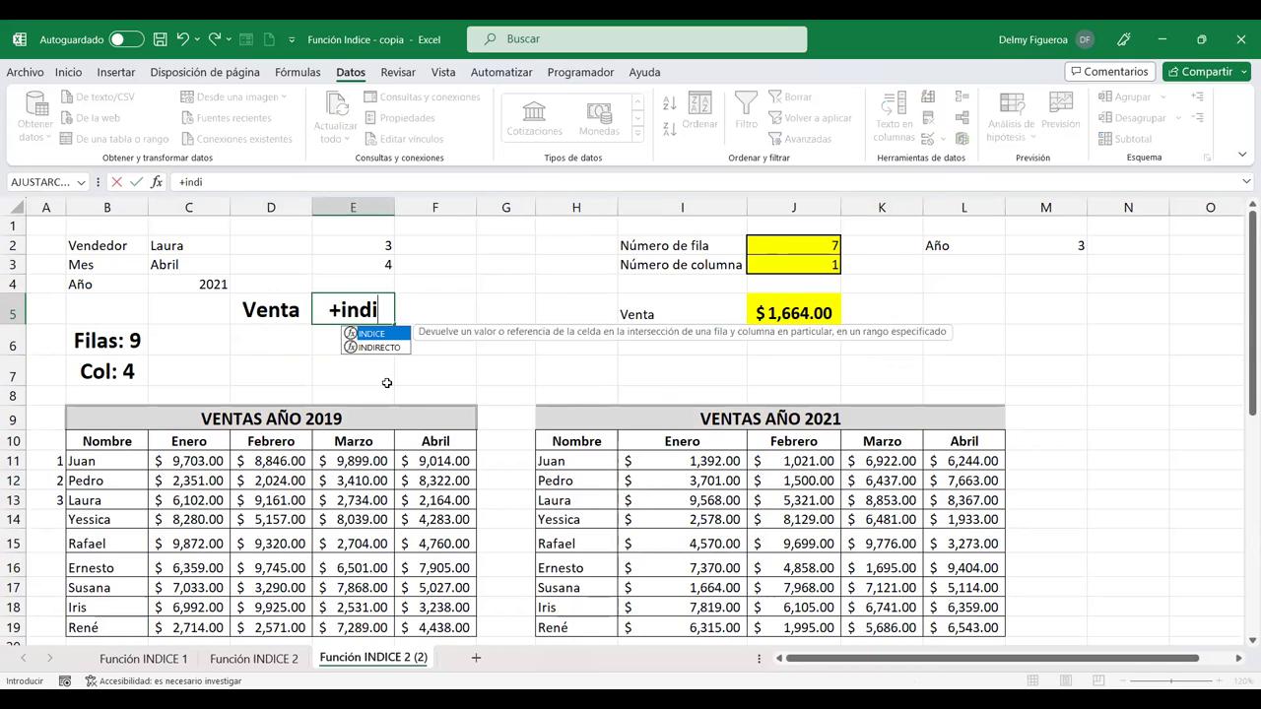
pyautogui.press('Tab')
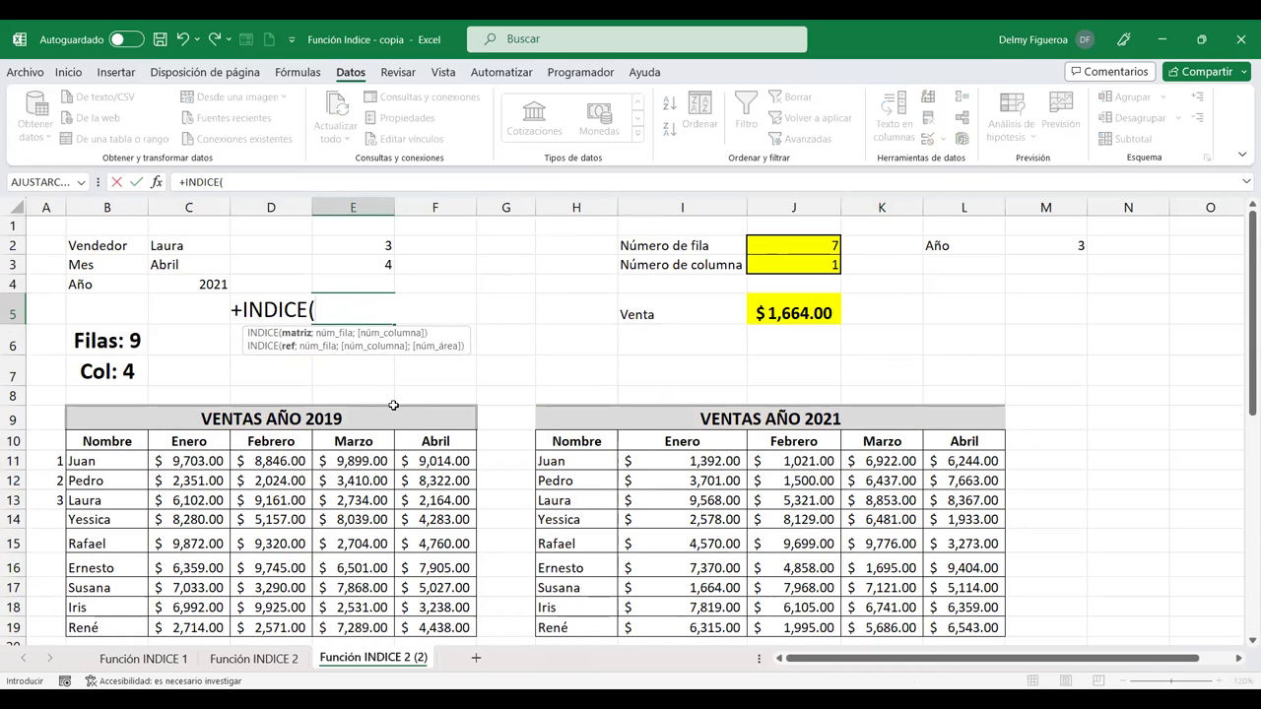
pyautogui.write('(')
pyautogui.write('ve')
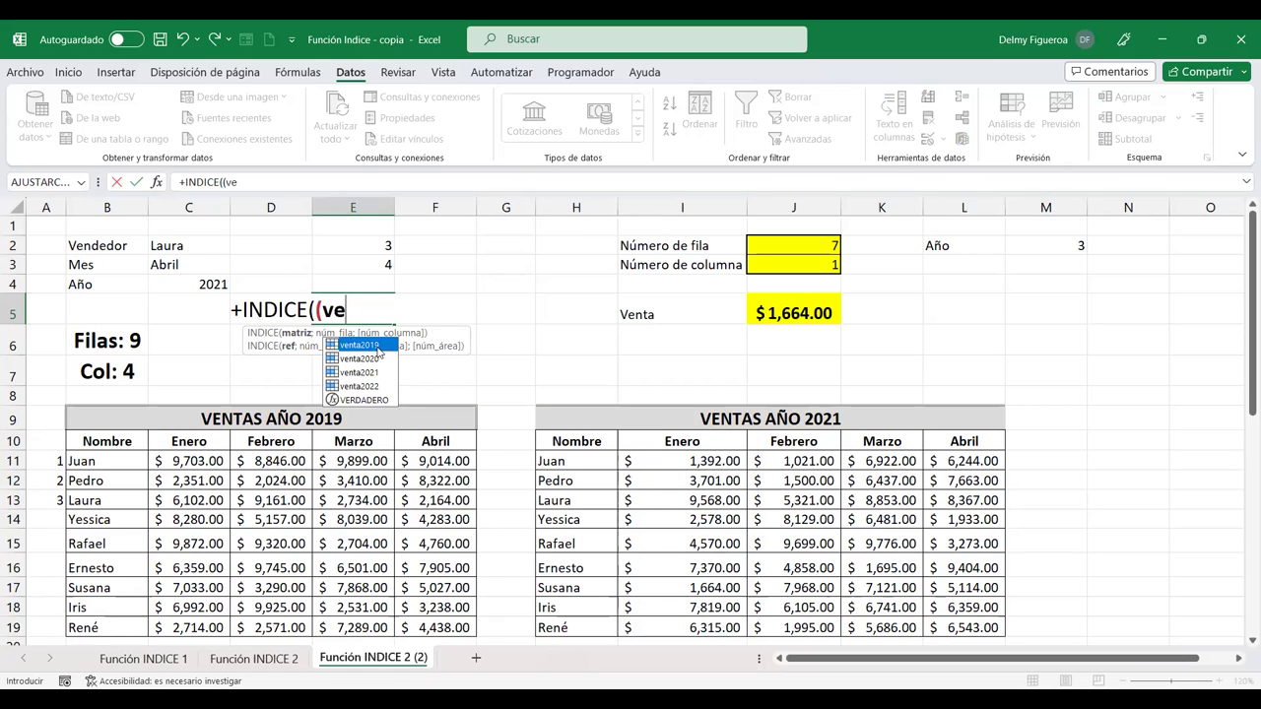
pyautogui.doubleClick(378, 347)
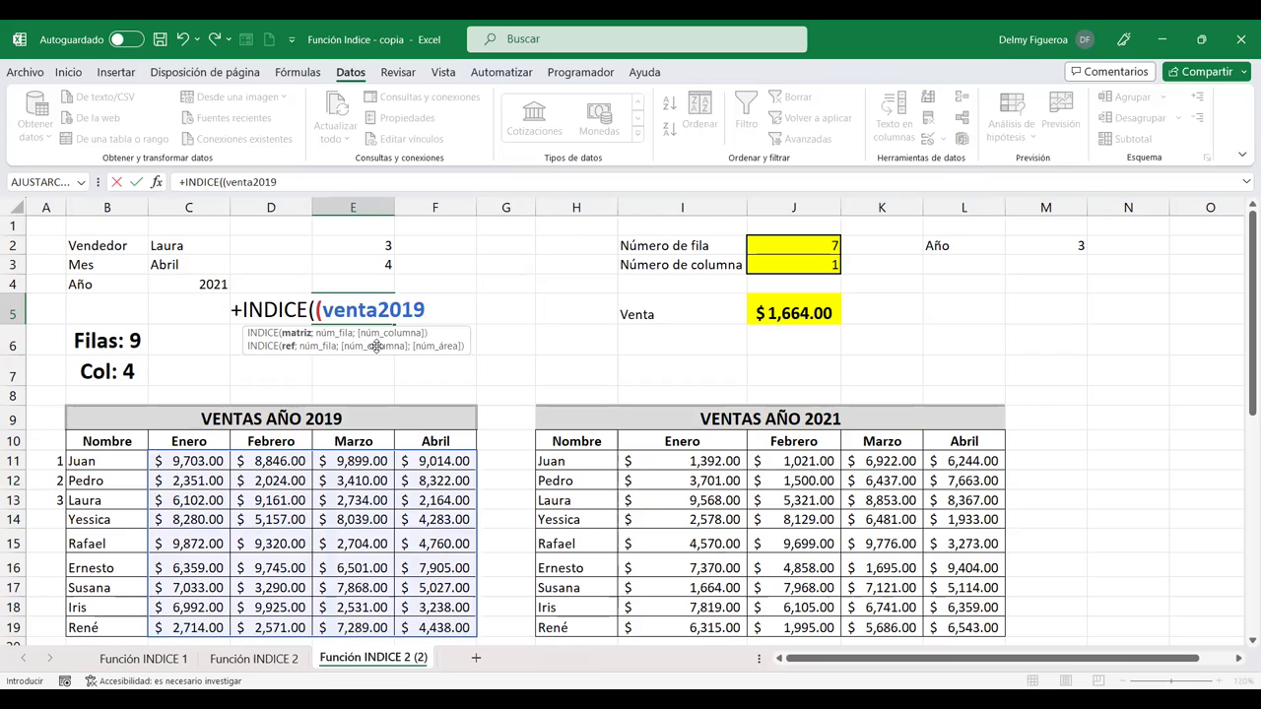
pyautogui.write(';')
pyautogui.write('vent')
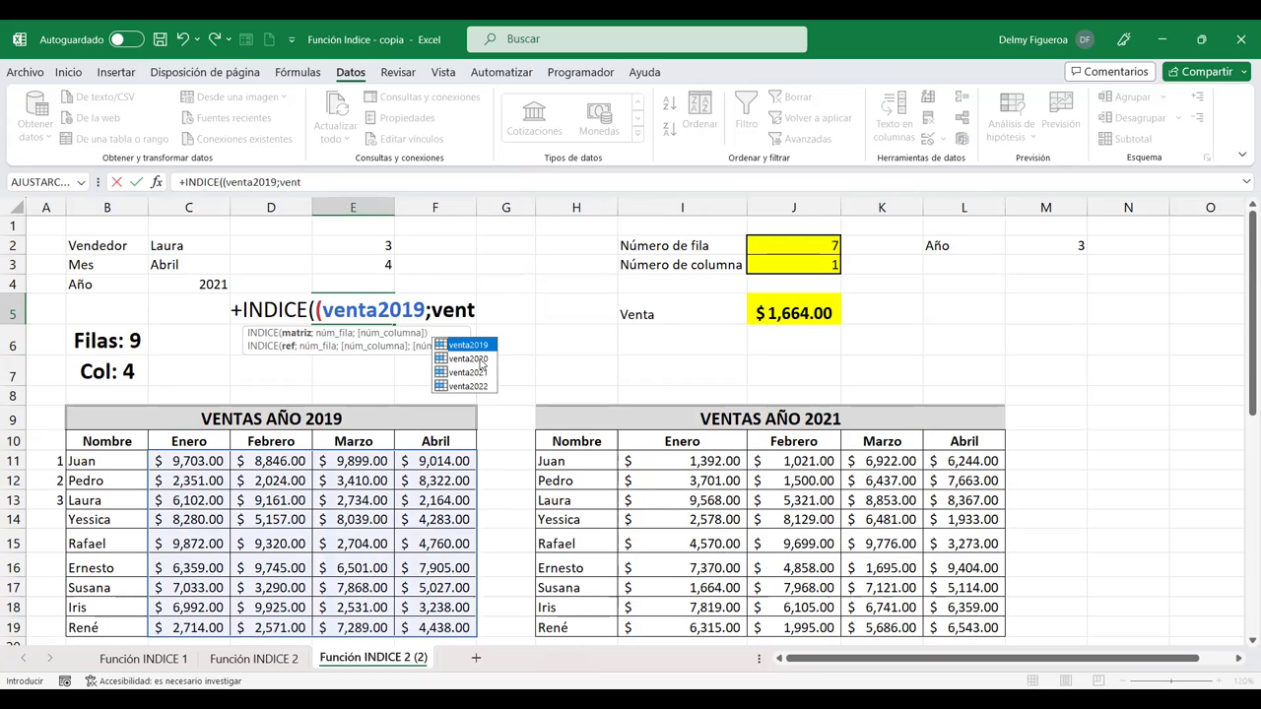
pyautogui.doubleClick(480, 360)
pyautogui.write(';')
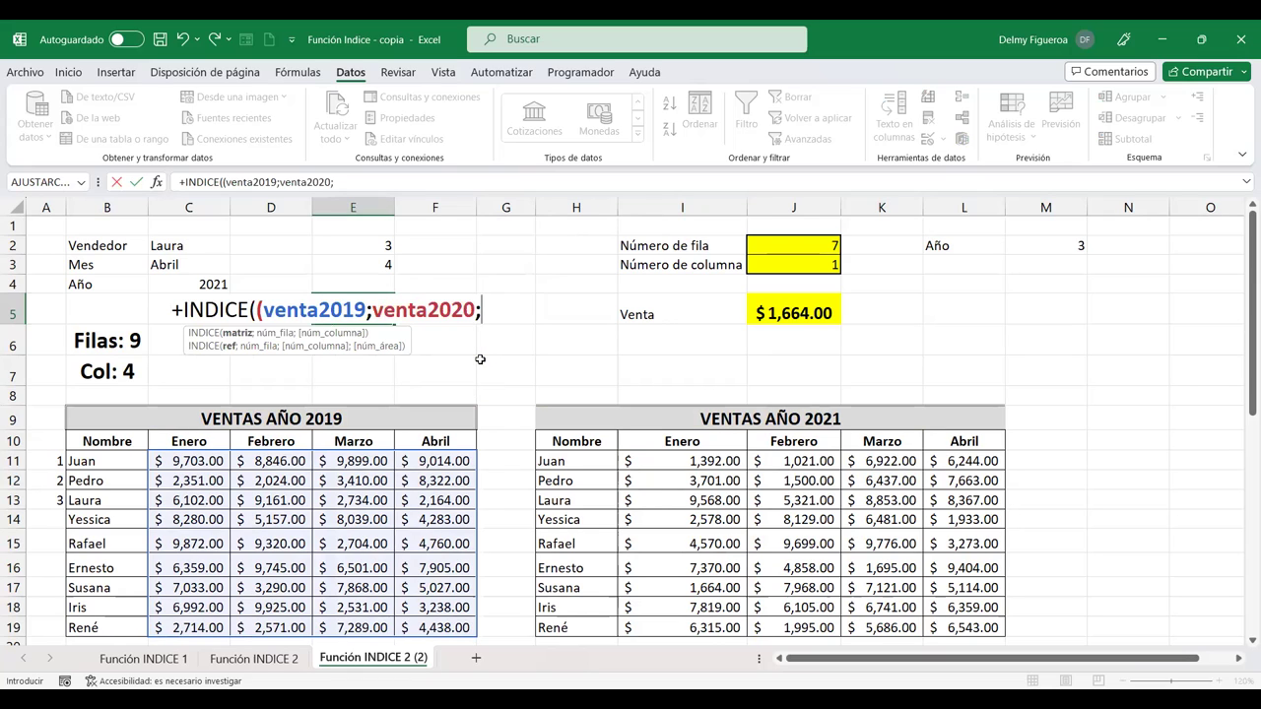
pyautogui.write('v')
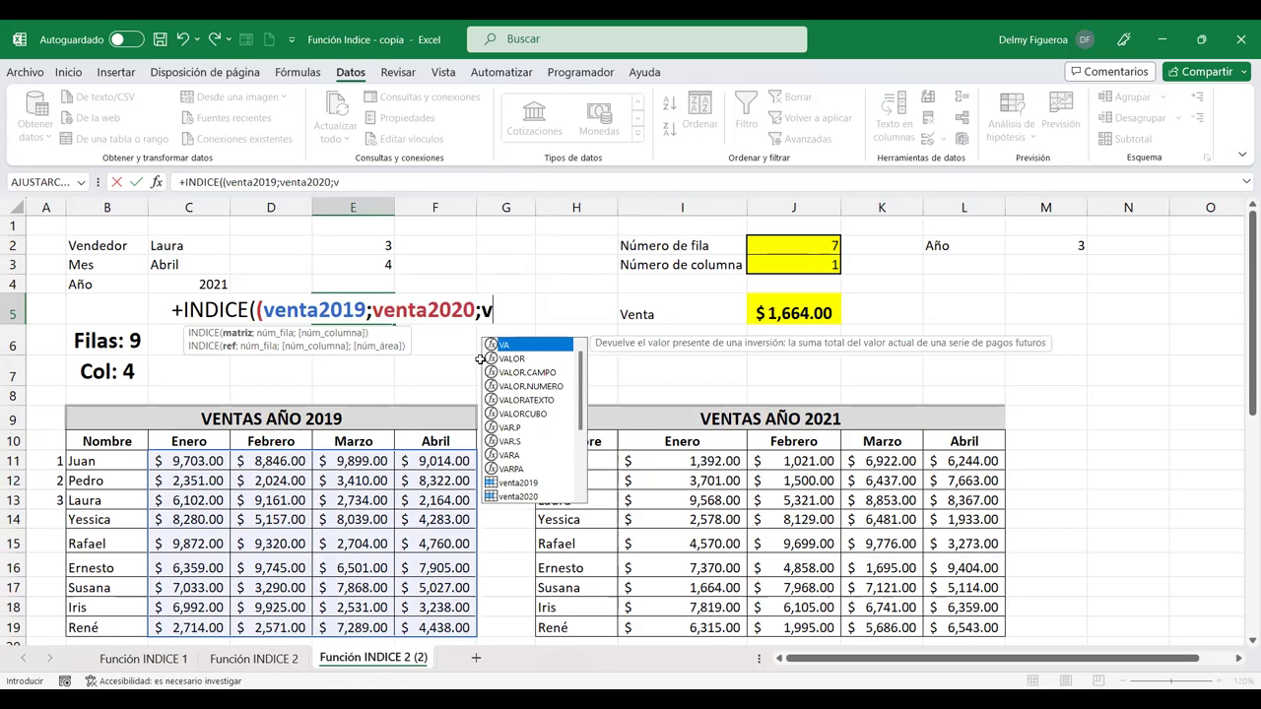
pyautogui.write('e')
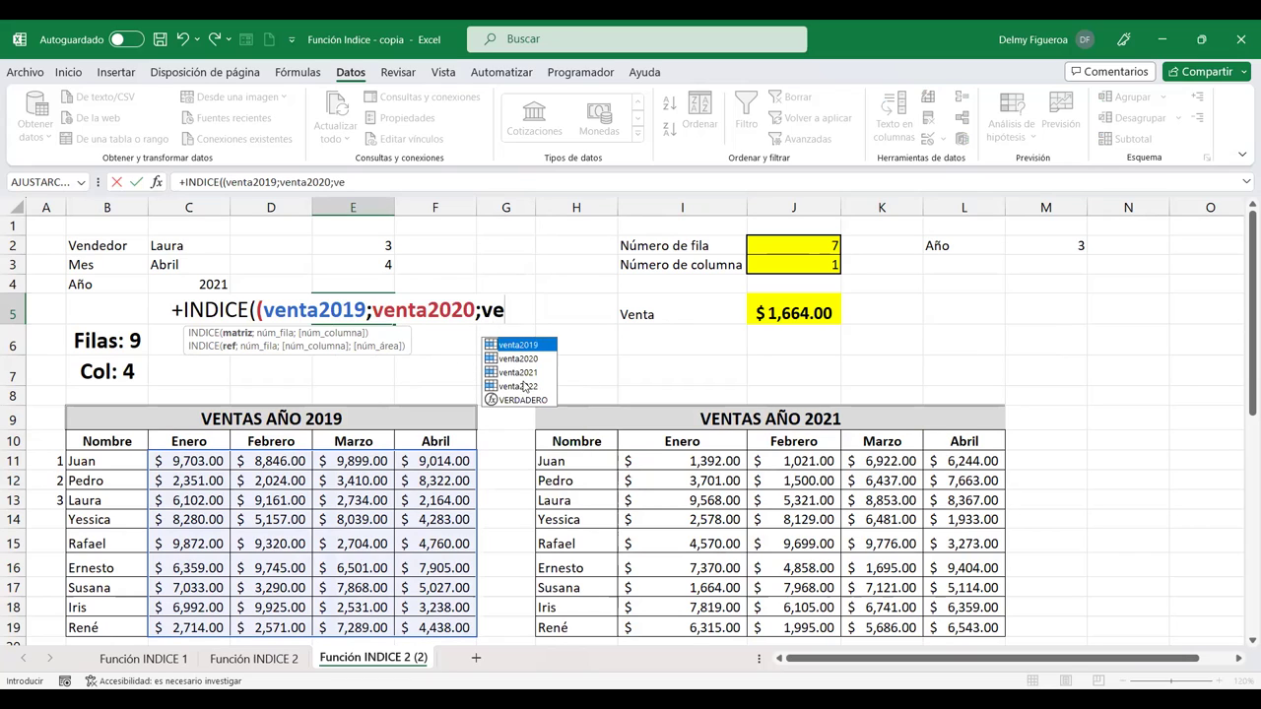
pyautogui.doubleClick(526, 373)
pyautogui.write(';')
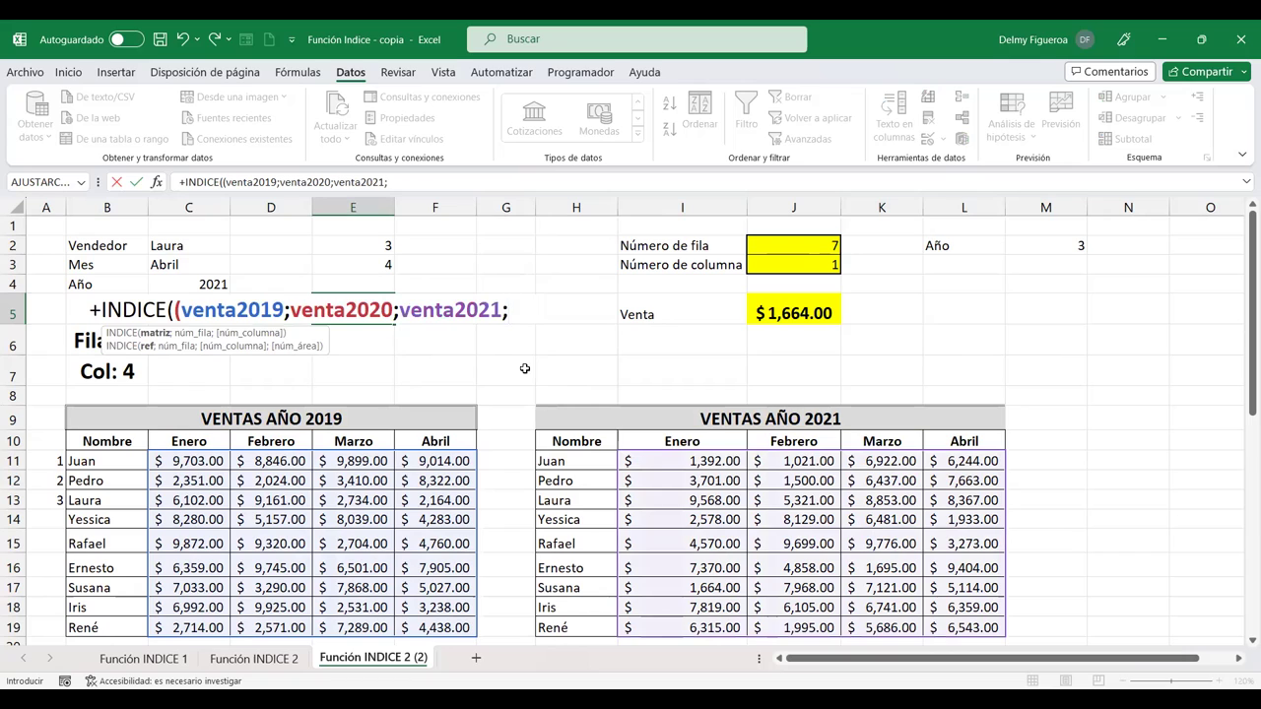
pyautogui.write('ven')
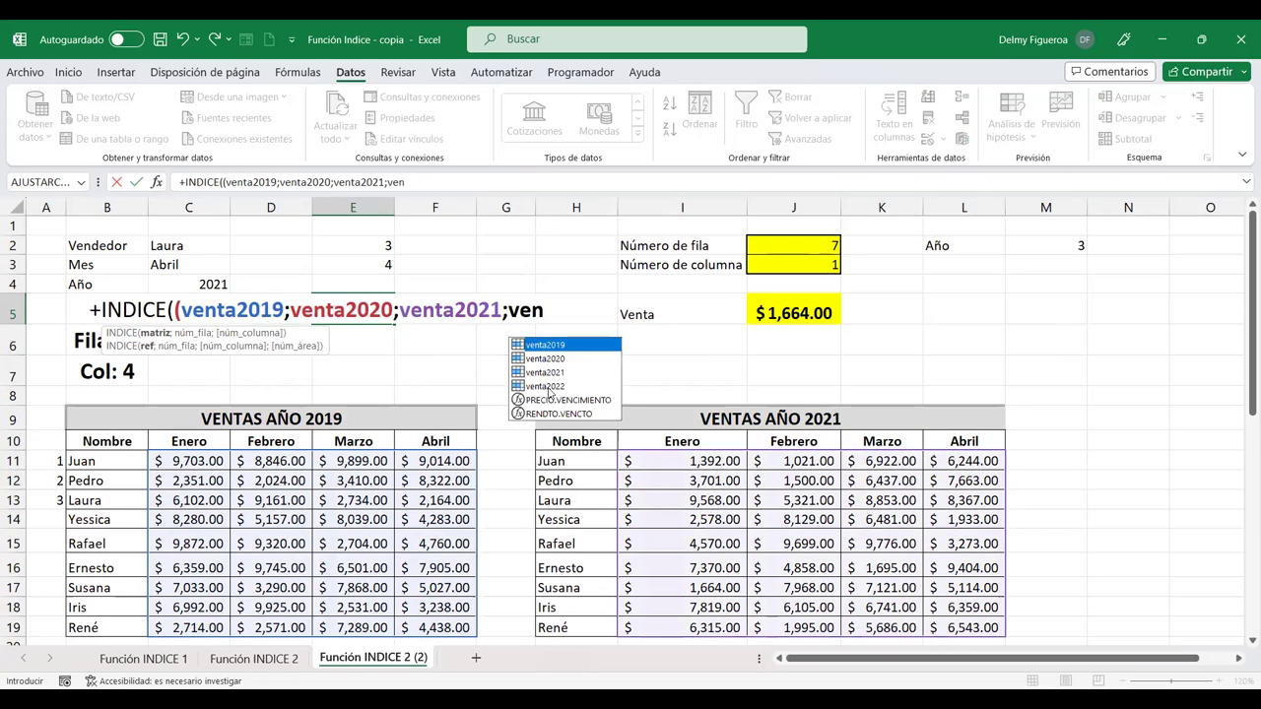
pyautogui.doubleClick(549, 388)
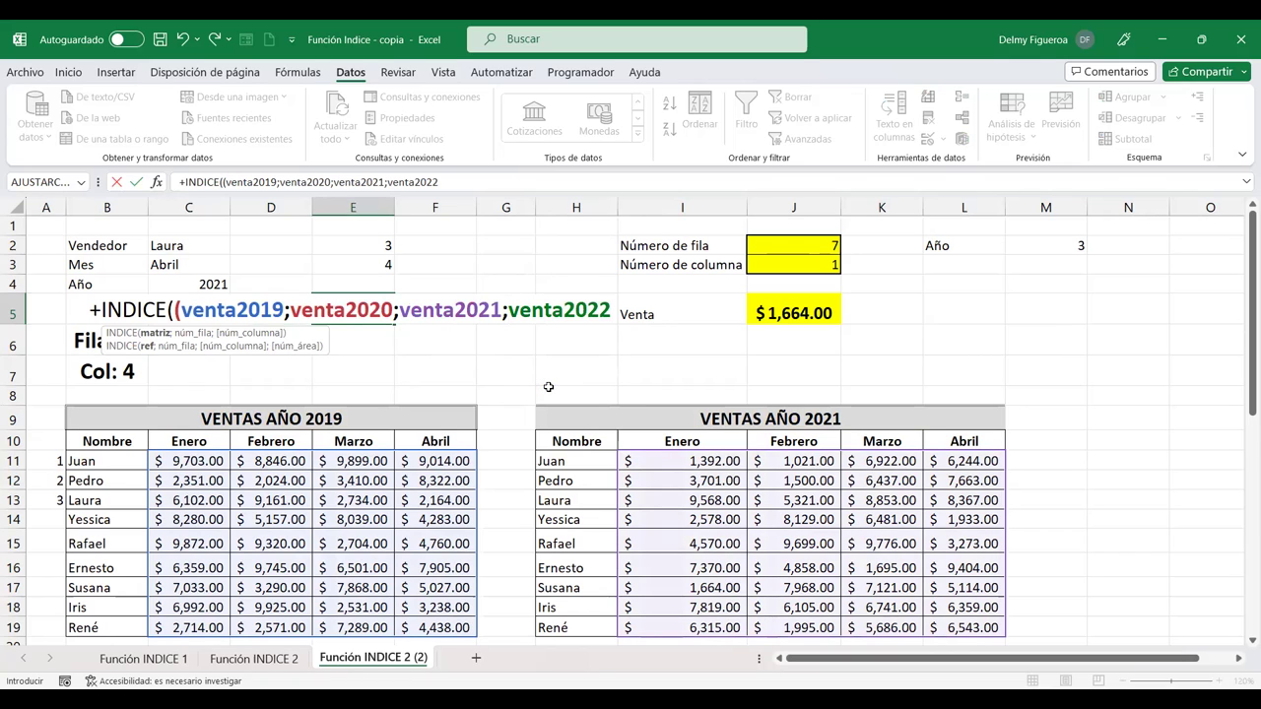
pyautogui.write(')')
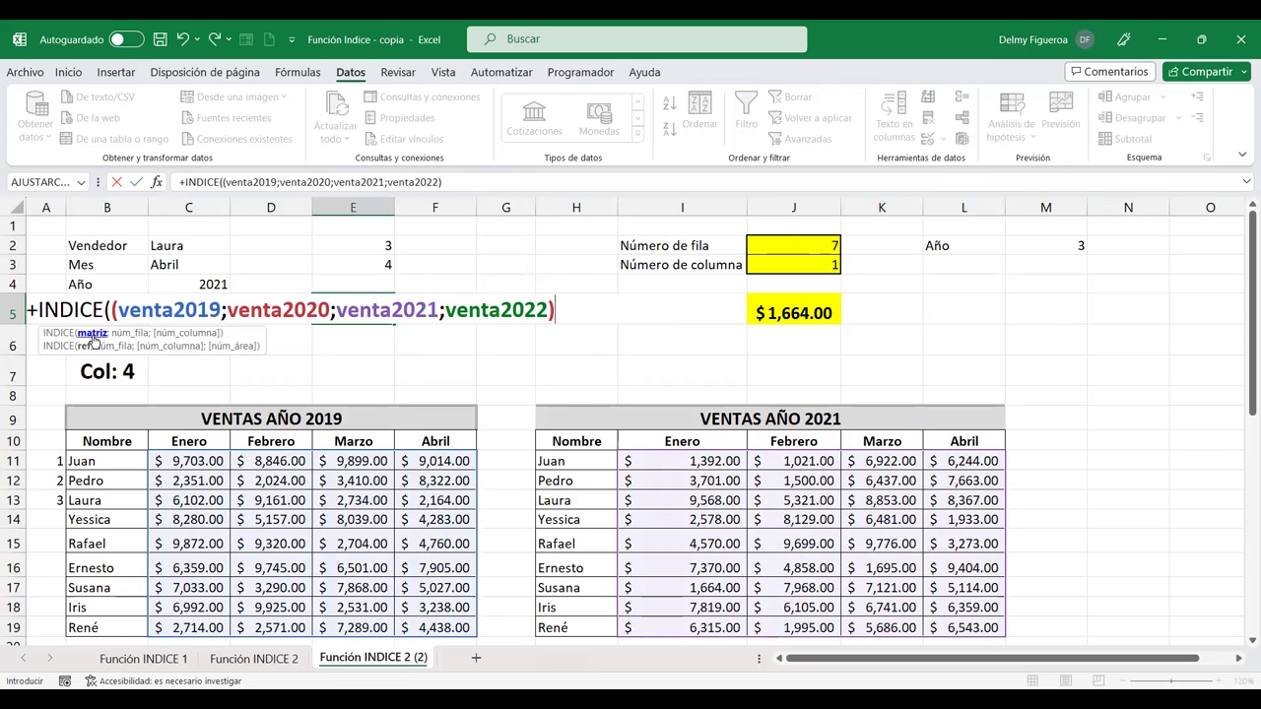
pyautogui.write(';')
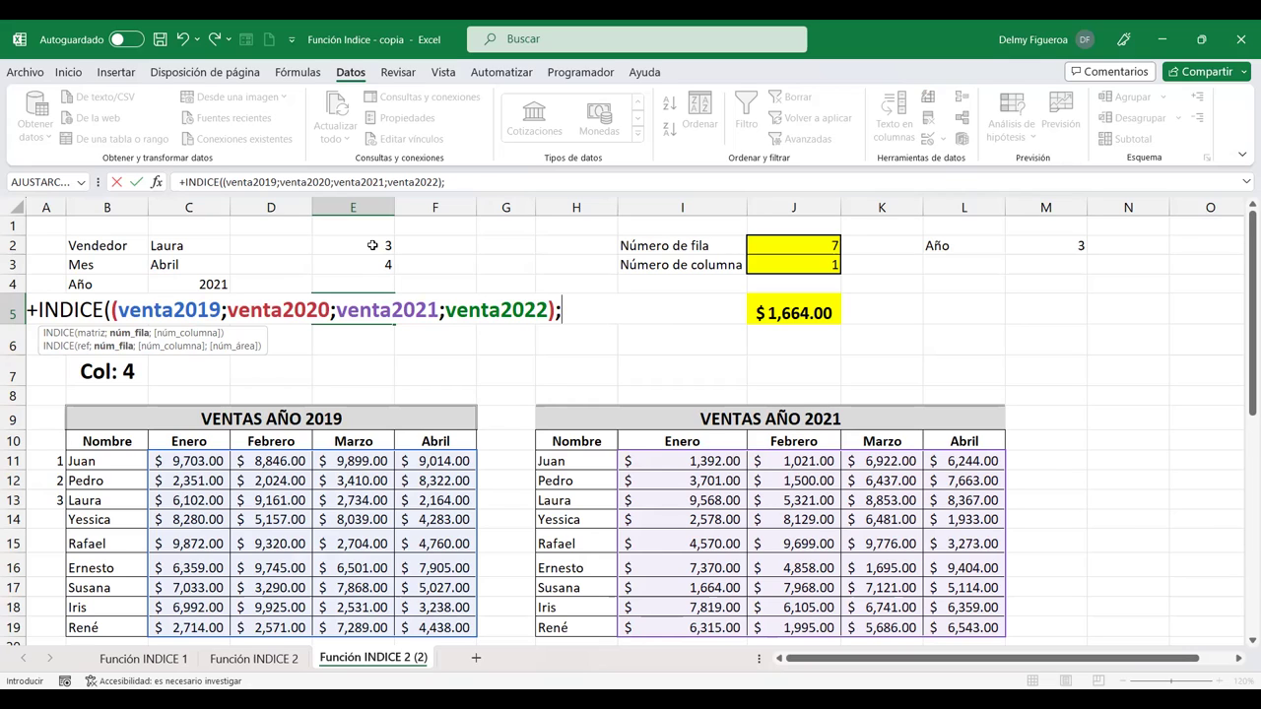
# Fill the INDICE arguments with E2 as row, E3 as column, and M2 (replacing C4) as area
pyautogui.click(370, 244)
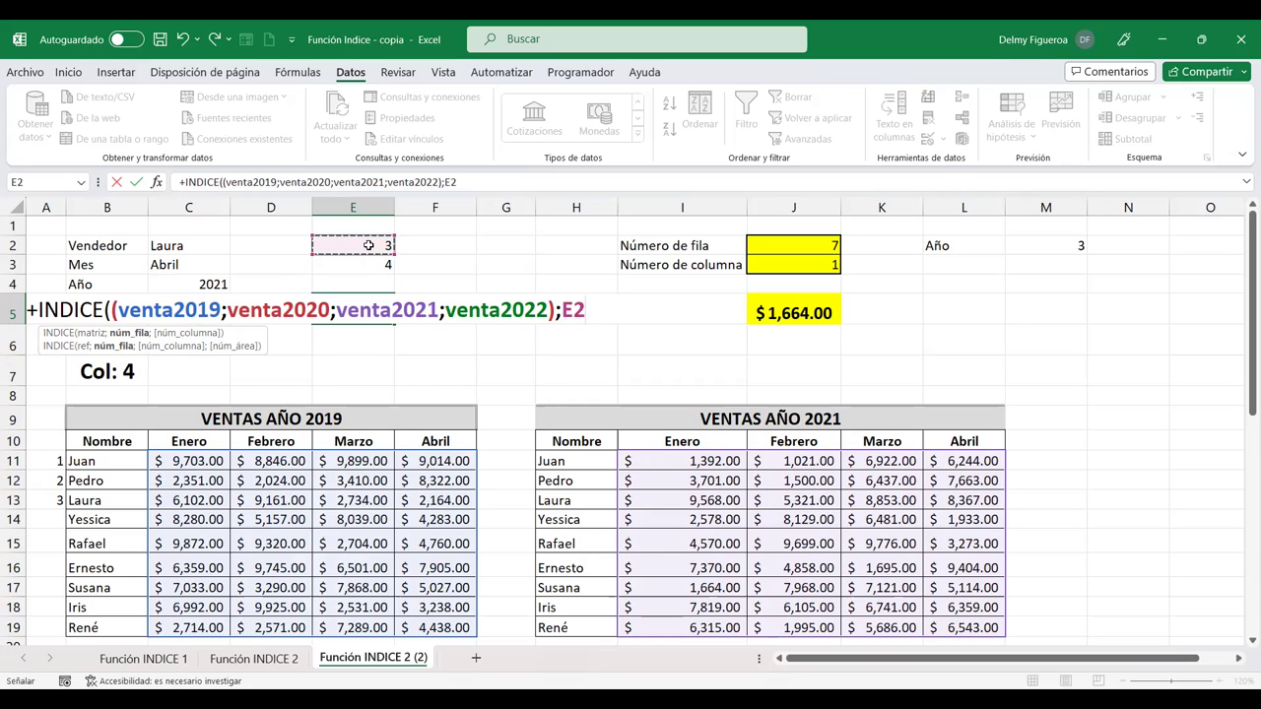
pyautogui.write(';')
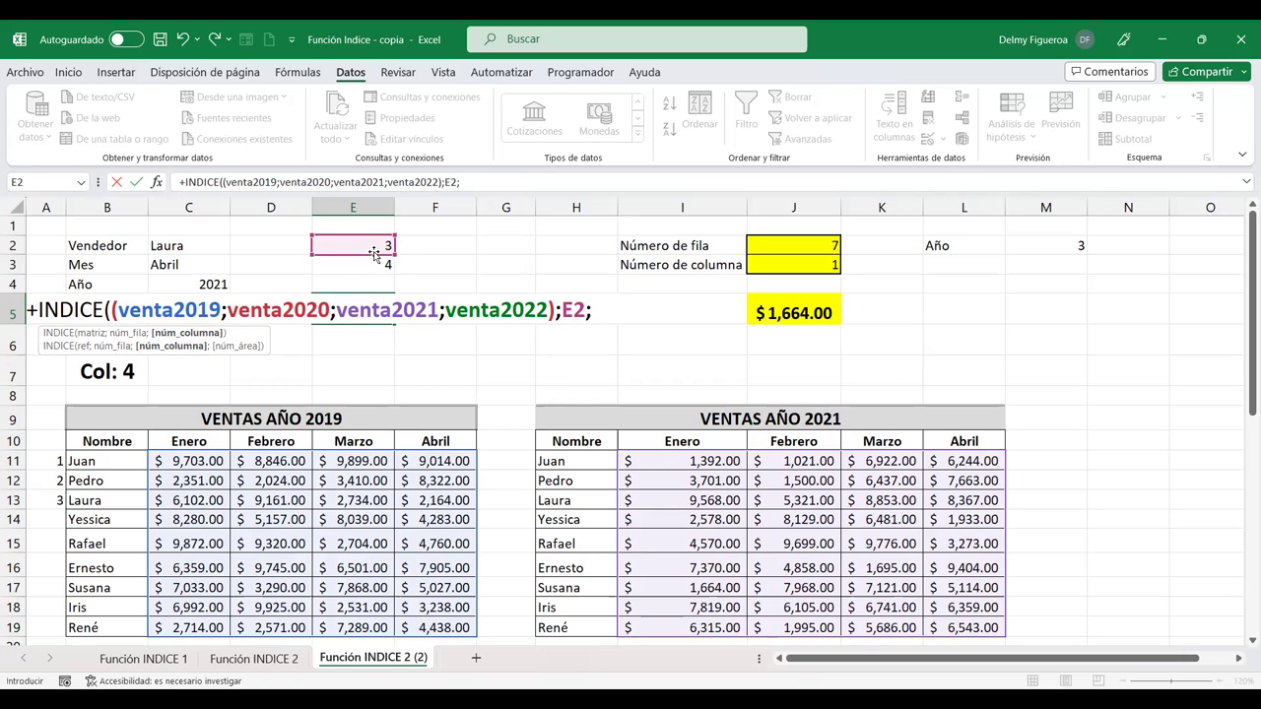
pyautogui.click(375, 264)
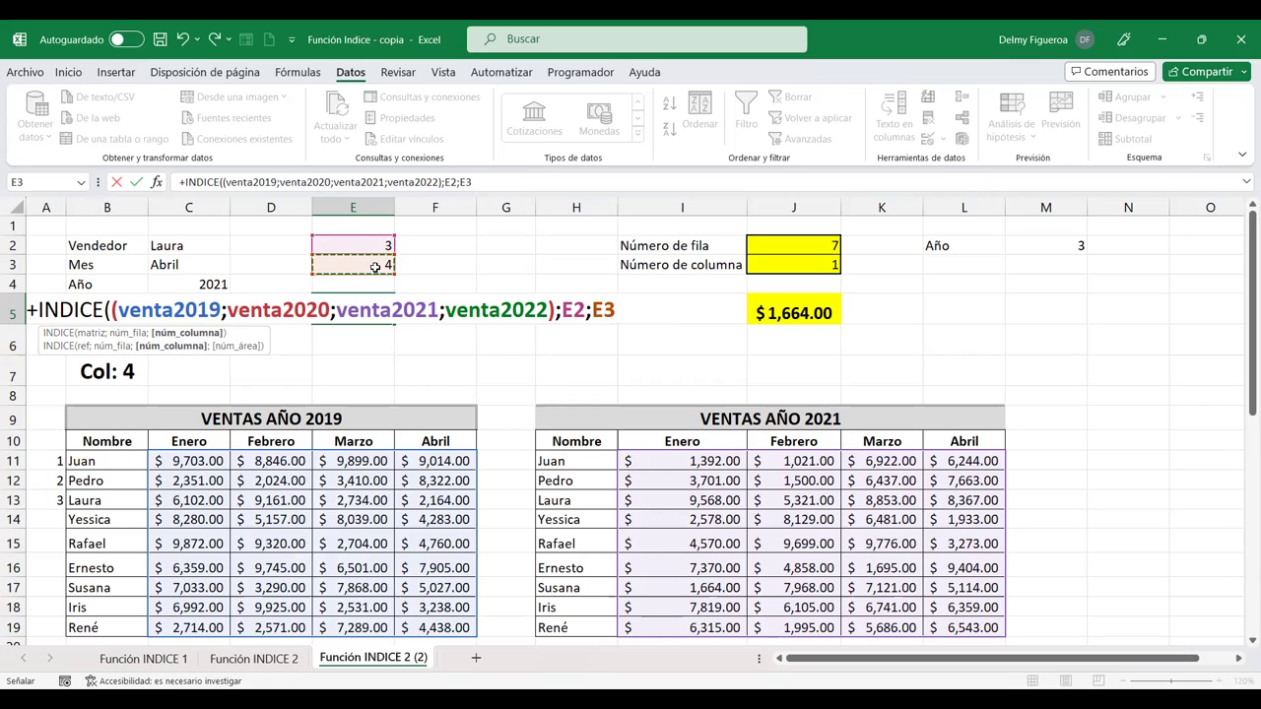
pyautogui.write(';')
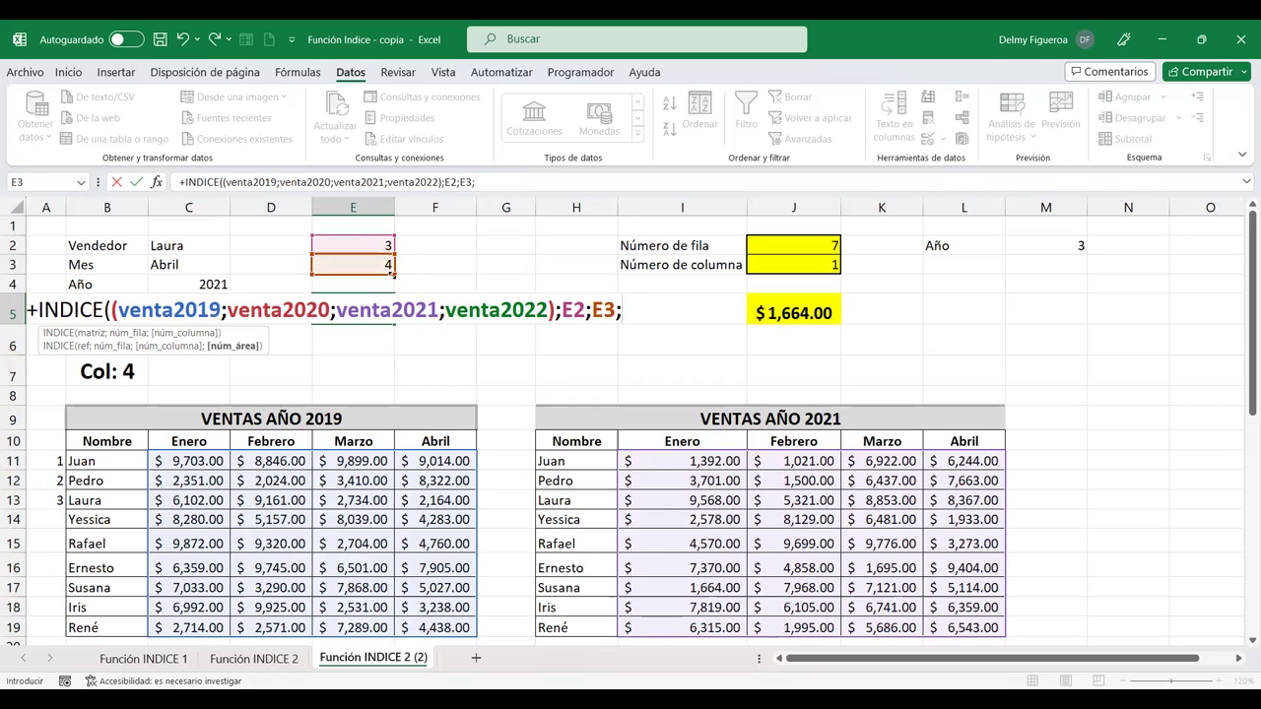
pyautogui.click(196, 284)
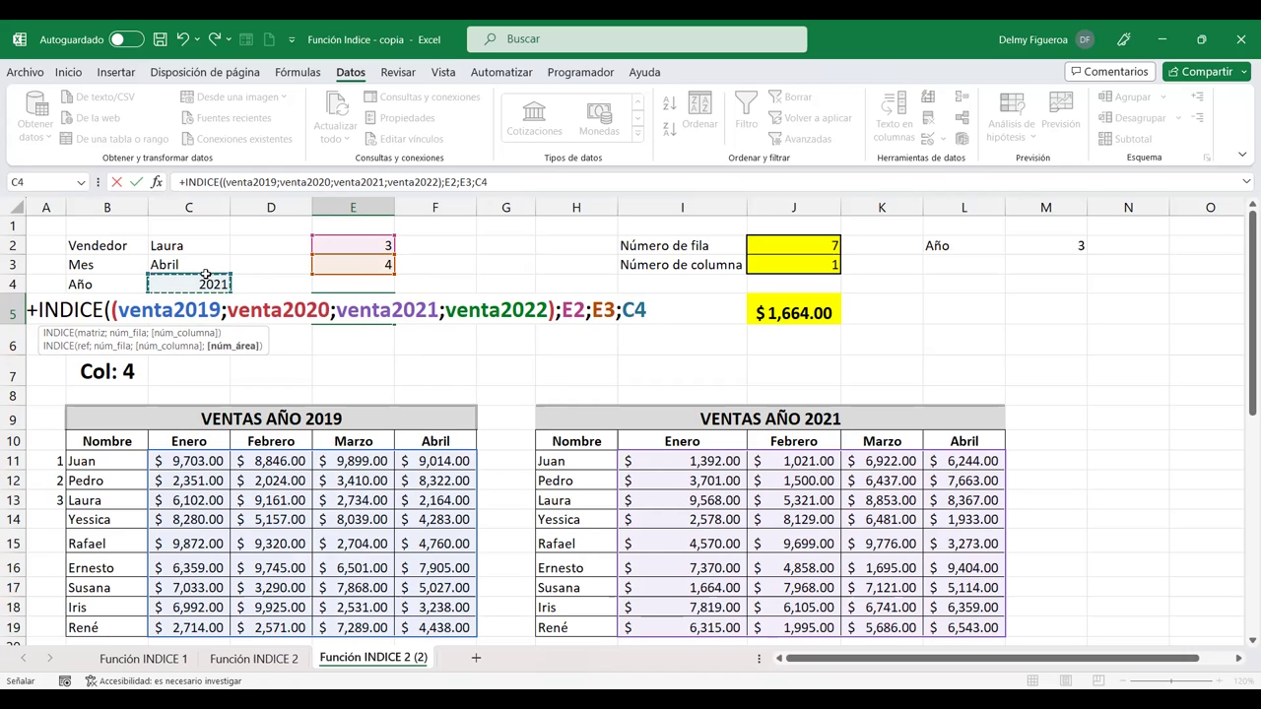
pyautogui.press('BackSpace')
pyautogui.press('BackSpace')
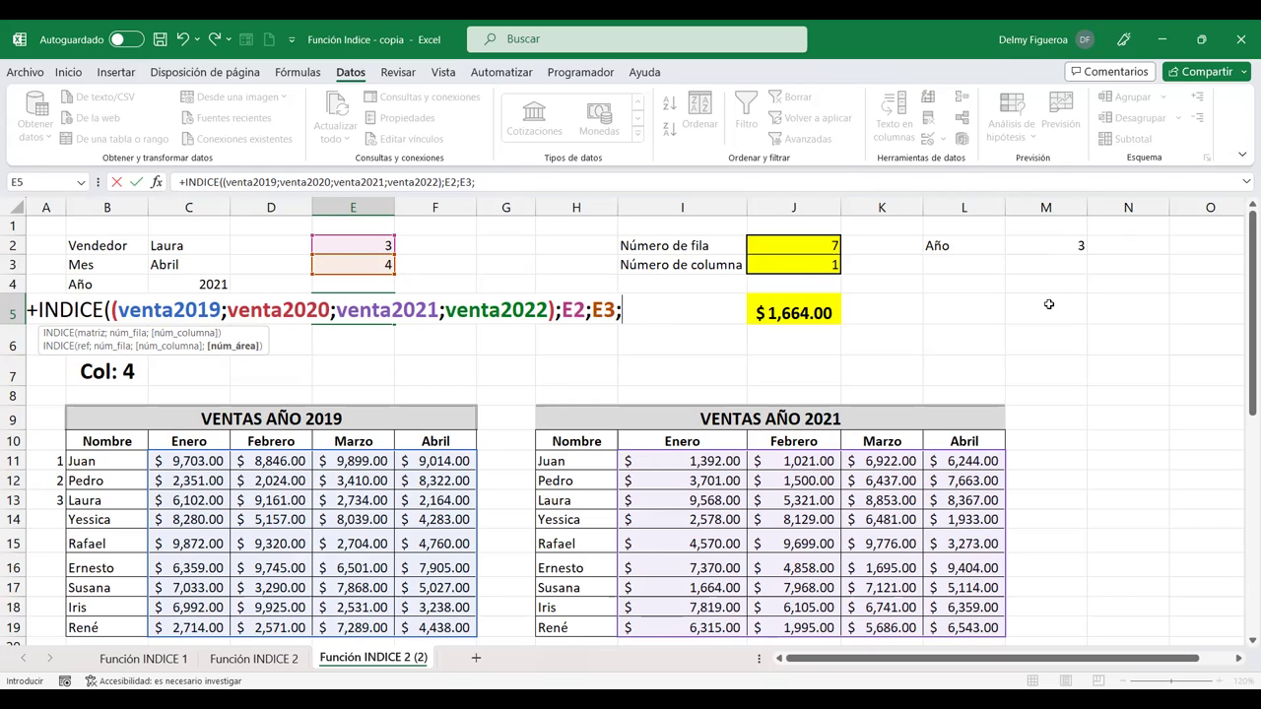
pyautogui.click(1060, 244)
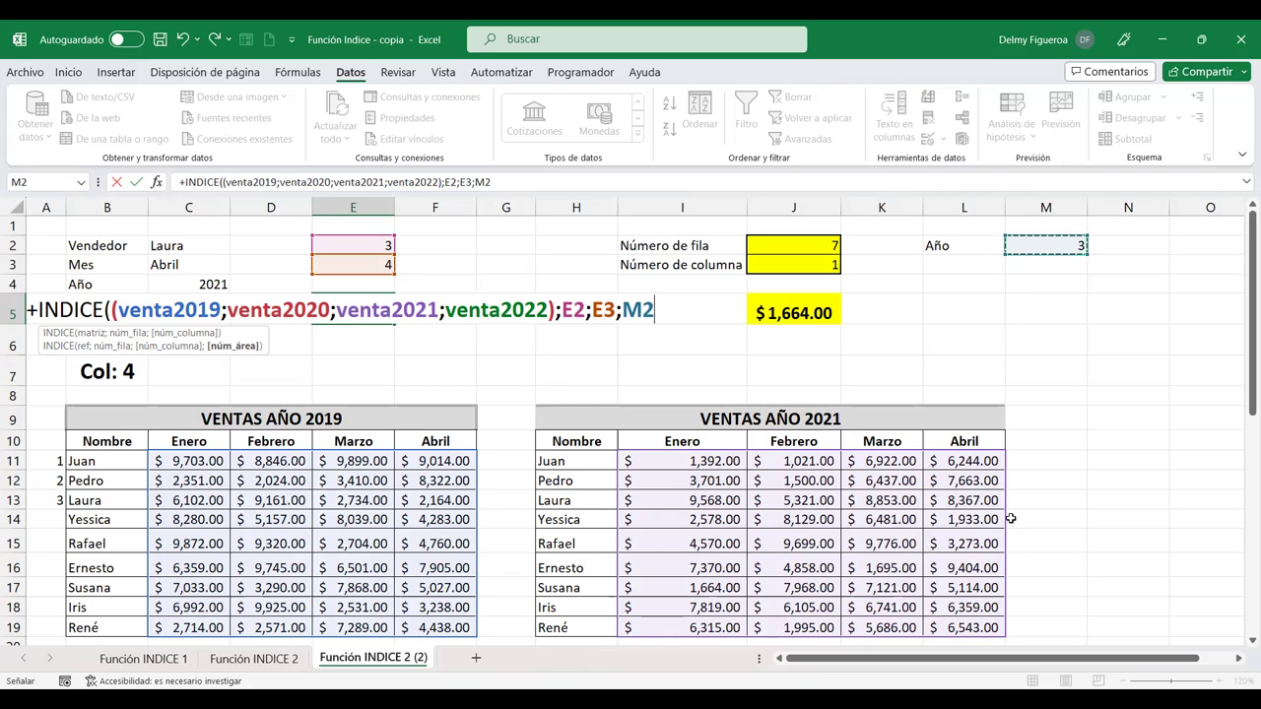
# Close and commit E5's INDICE formula over venta2019–venta2022, then review its E2, E3 and M2 arguments
pyautogui.write(')')
pyautogui.press('Return')
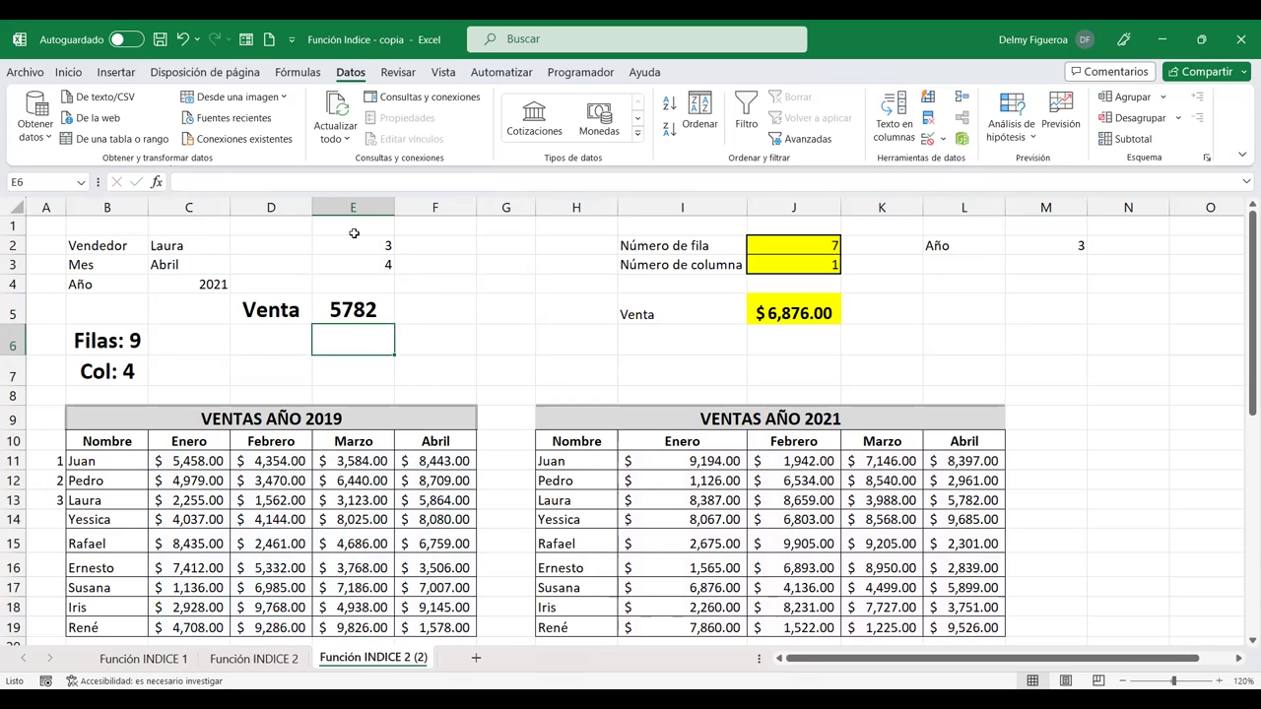
pyautogui.doubleClick(344, 308)
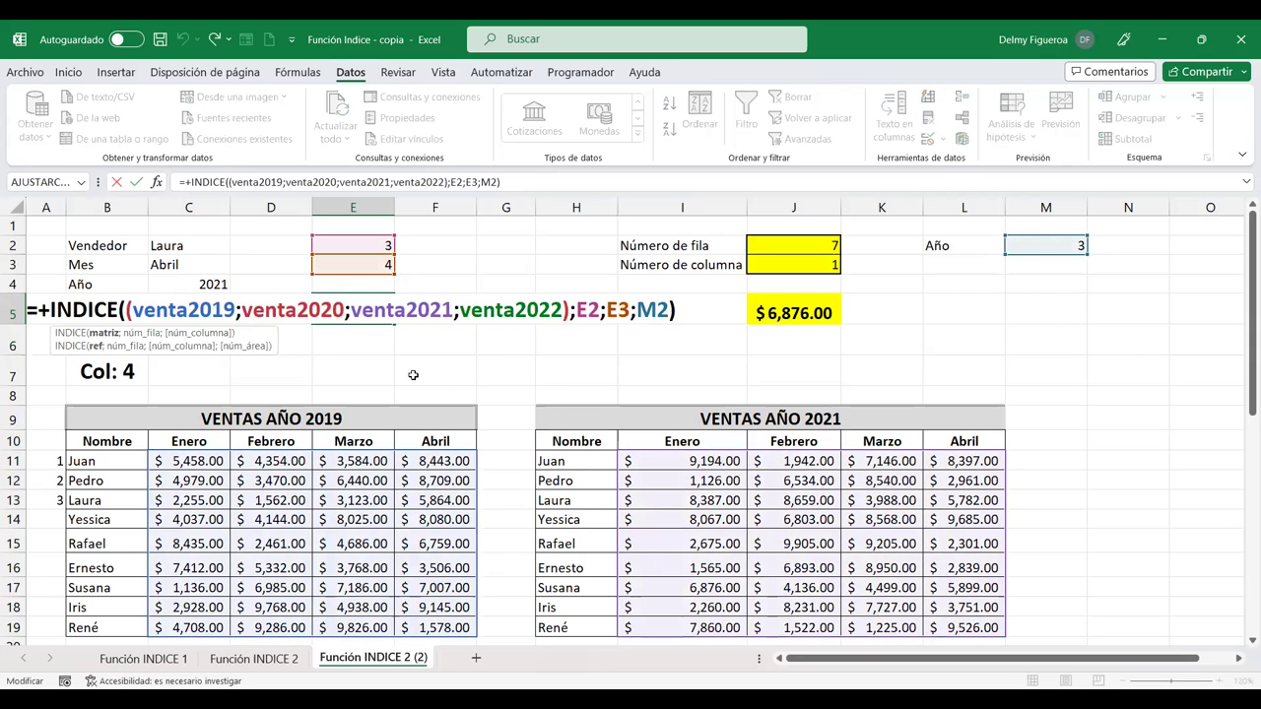
pyautogui.scroll(-2, 468, 429)
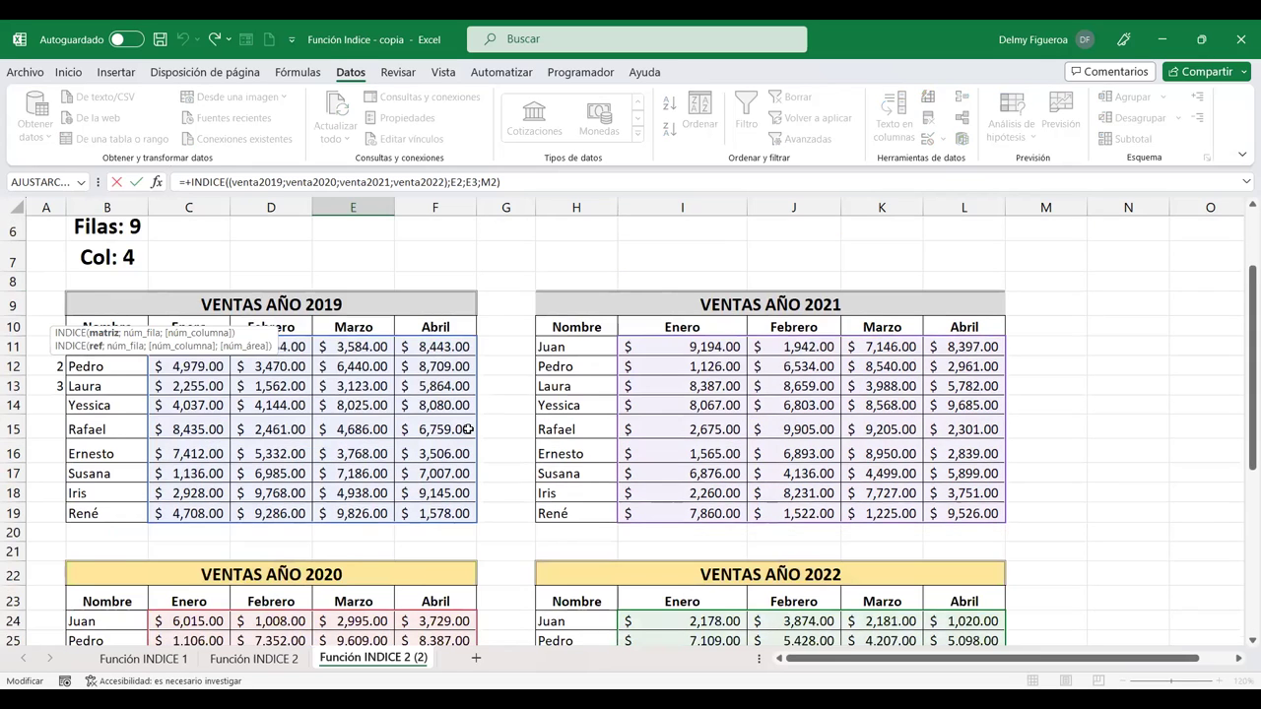
pyautogui.scroll(1, 468, 429)
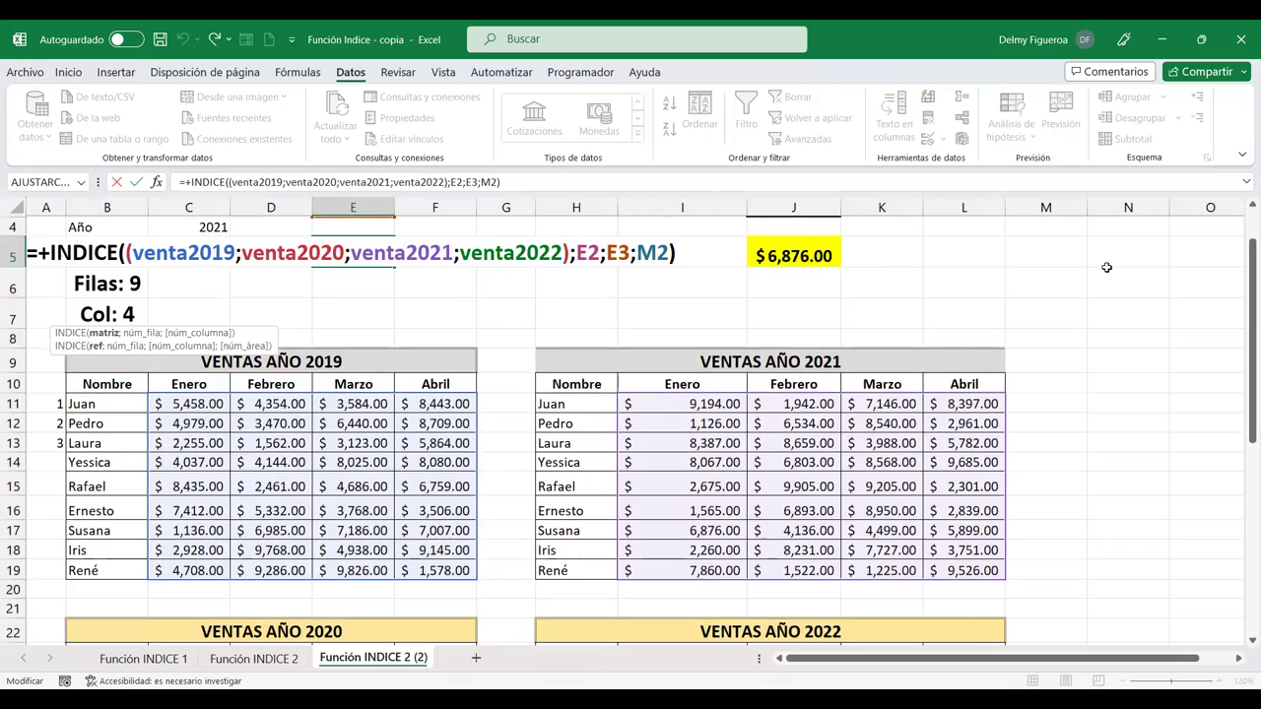
pyautogui.scroll(1, 1108, 268)
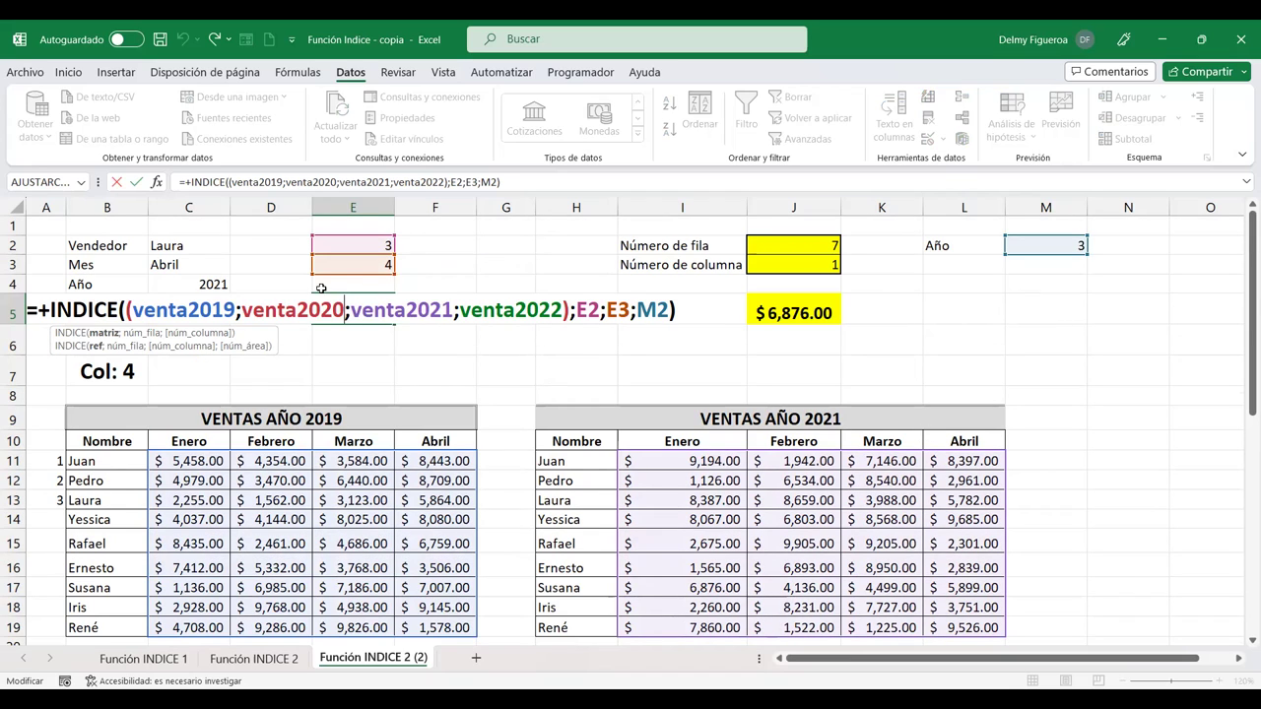
pyautogui.click(587, 311)
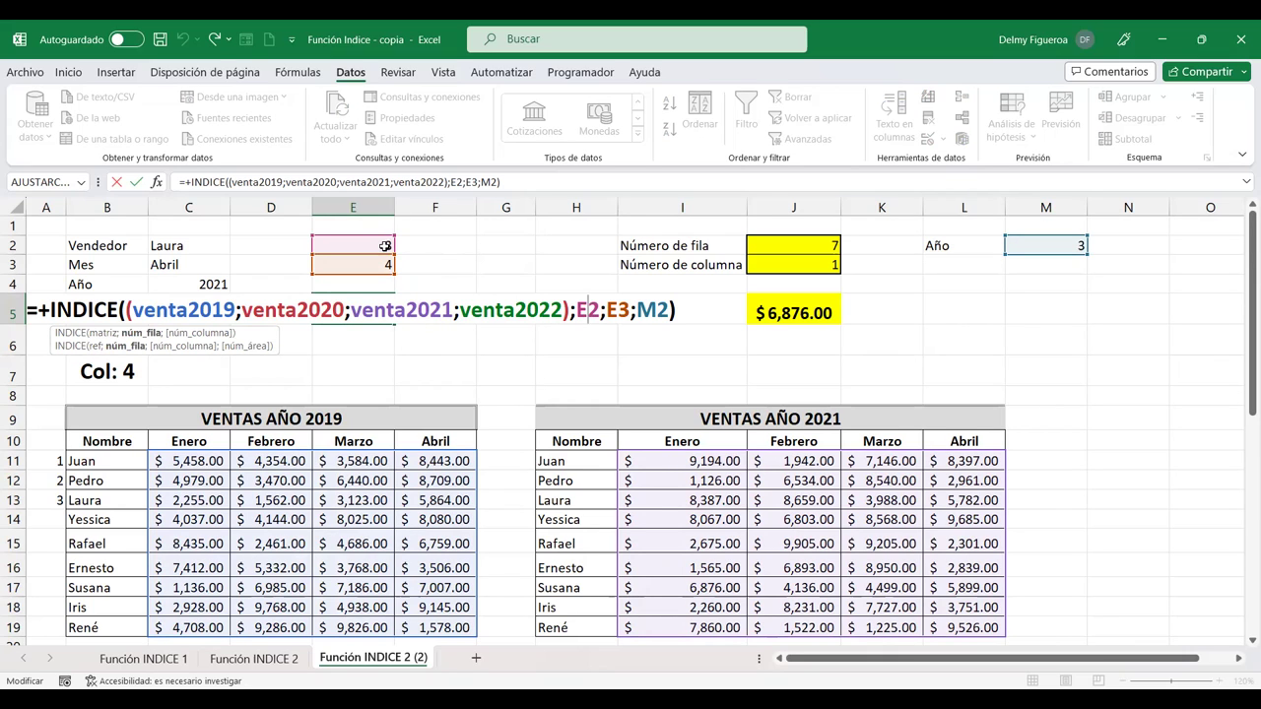
pyautogui.press('Right')
pyautogui.press('Right')
pyautogui.press('Right')
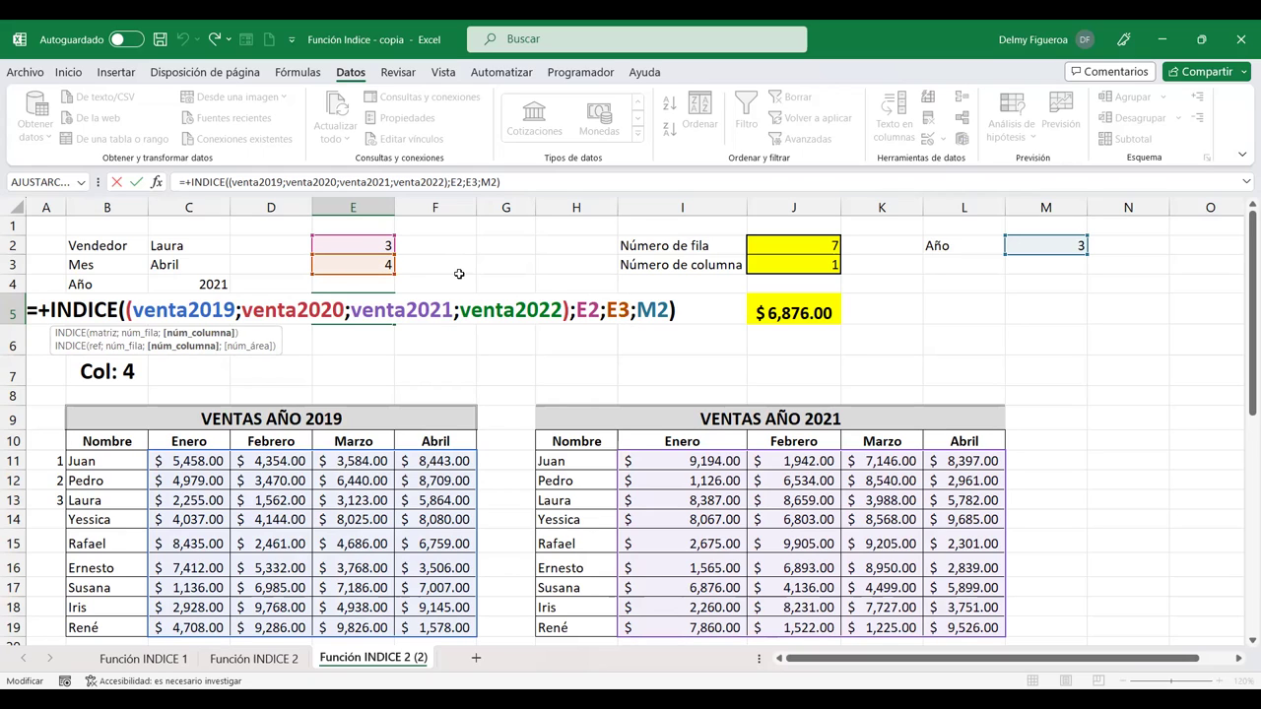
pyautogui.click(660, 311)
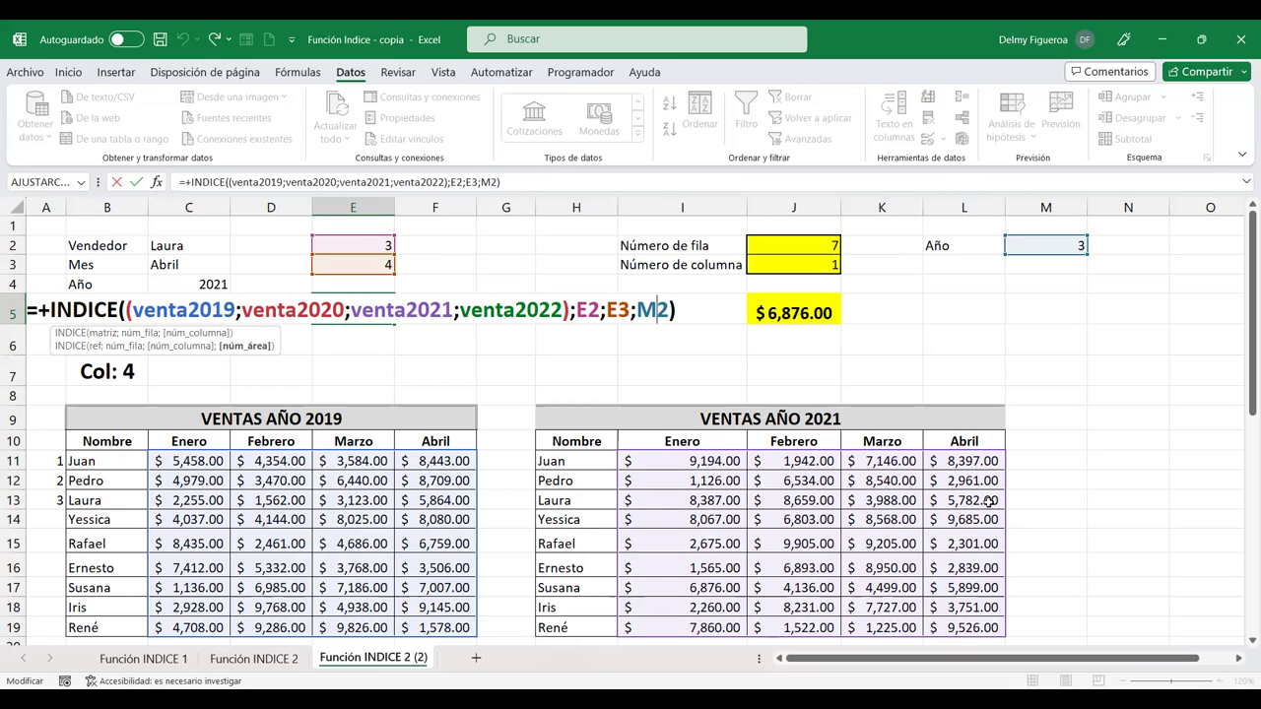
# Recommit E5, compare it with Laura's April 2021 sale in L13, and apply Contabilidad format
pyautogui.press('Return')
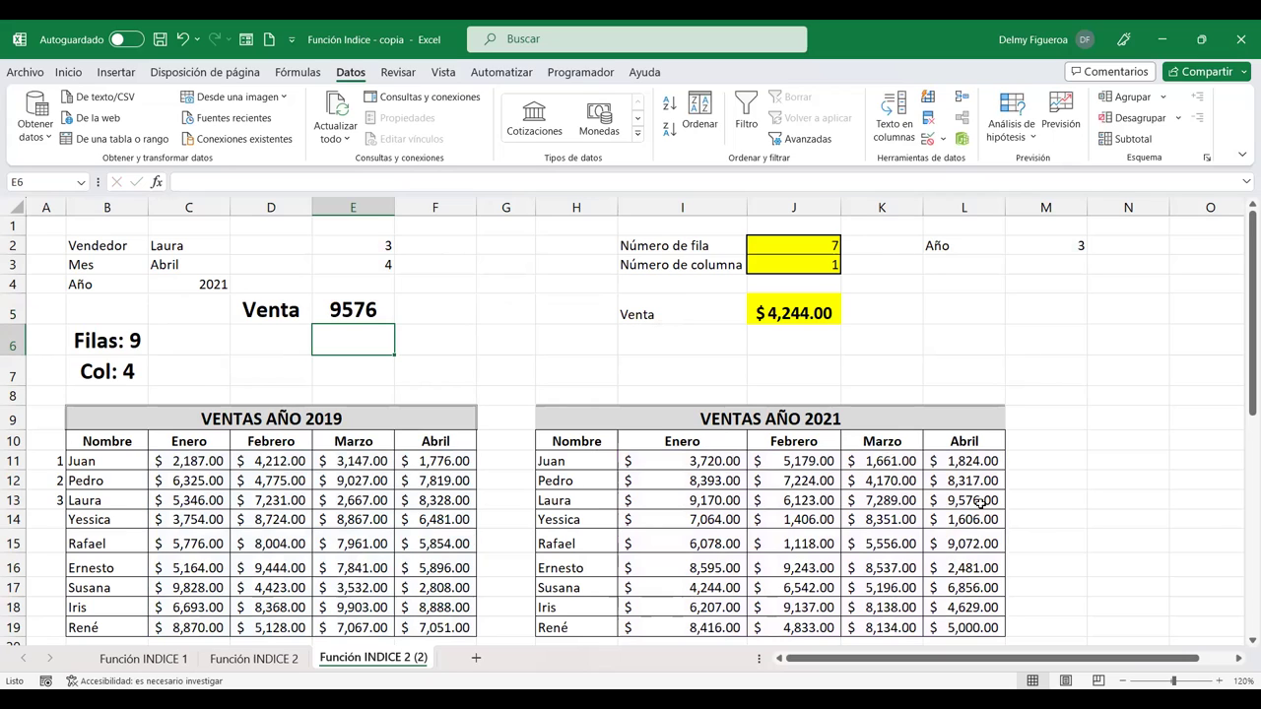
pyautogui.click(983, 504)
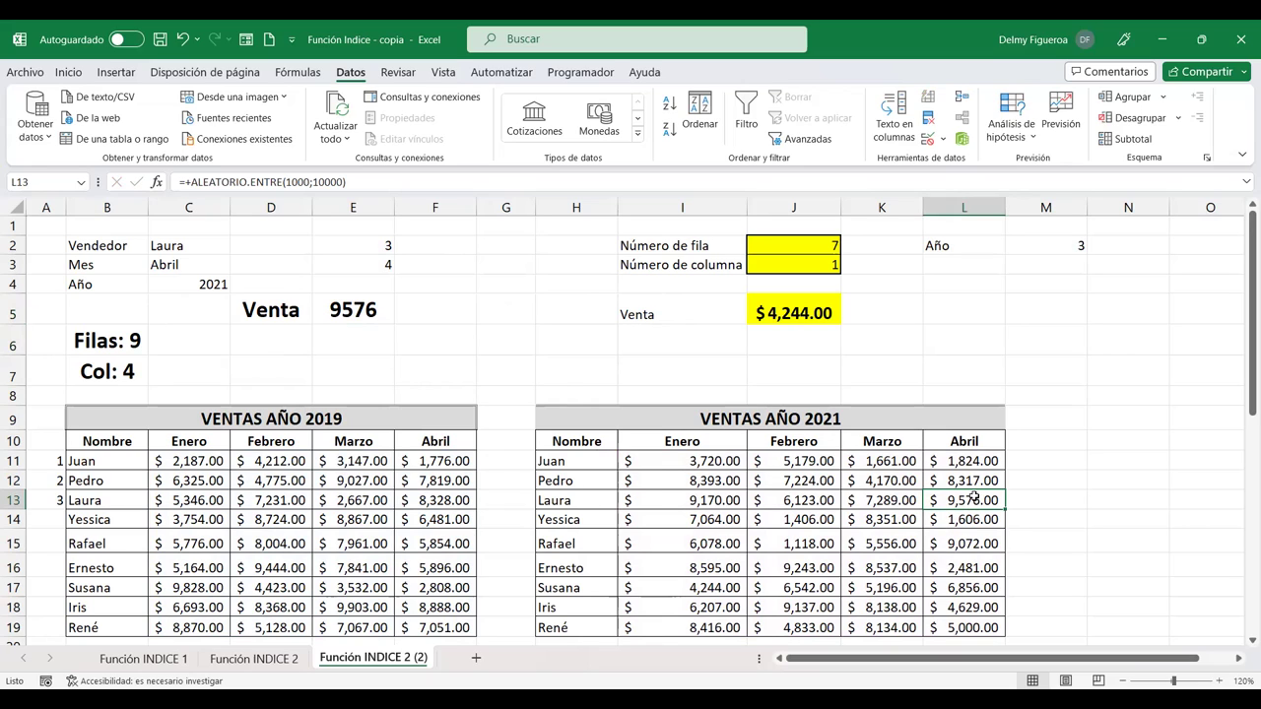
pyautogui.click(359, 309)
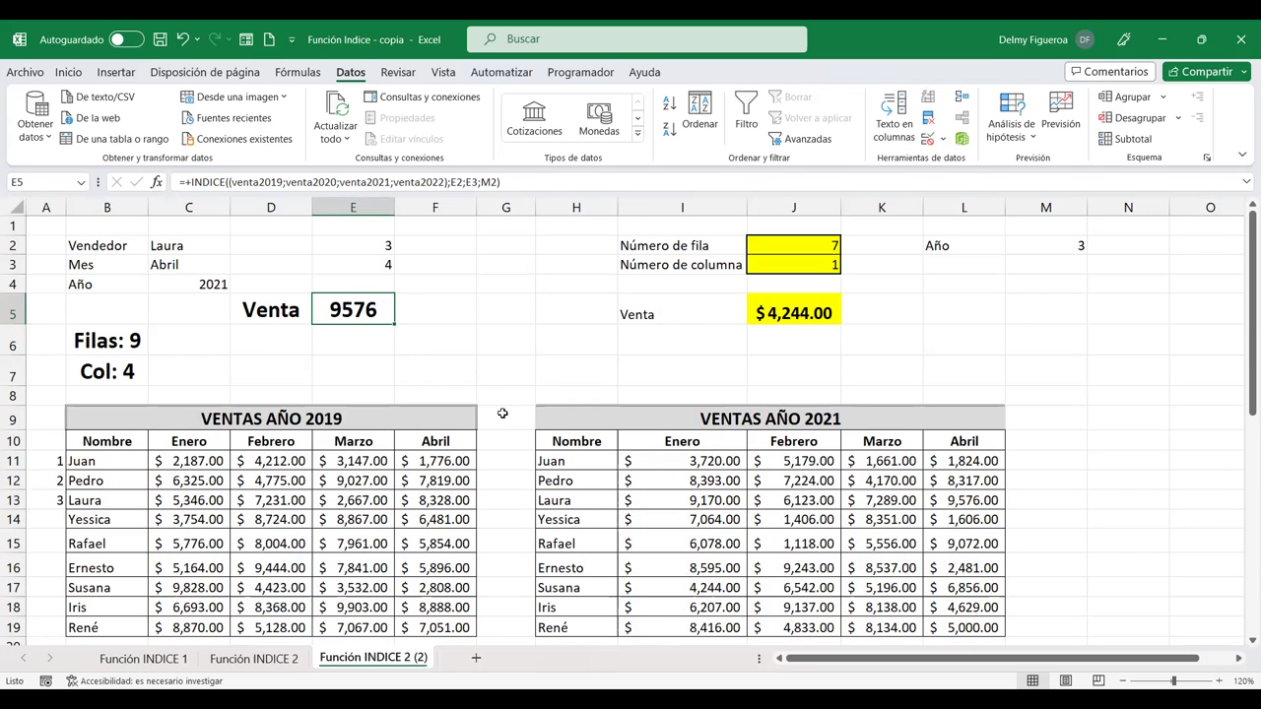
pyautogui.click(68, 72)
pyautogui.click(550, 129)
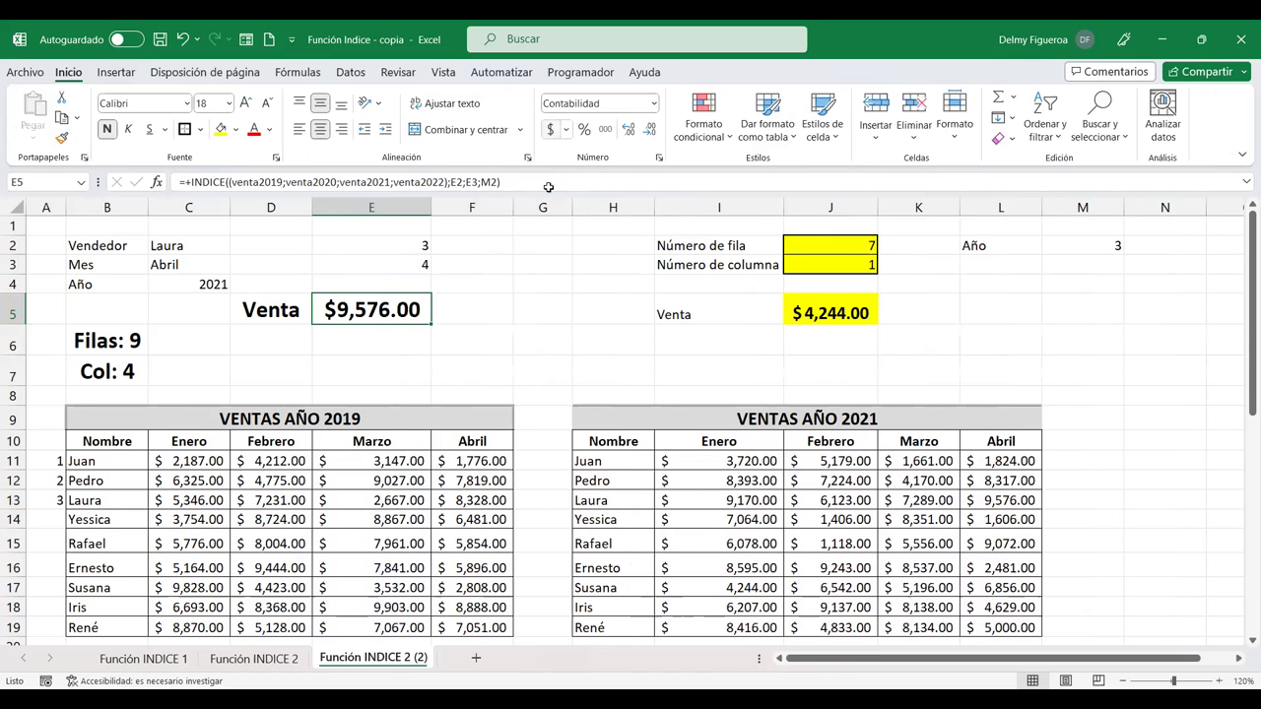
pyautogui.scroll(-3, 229, 468)
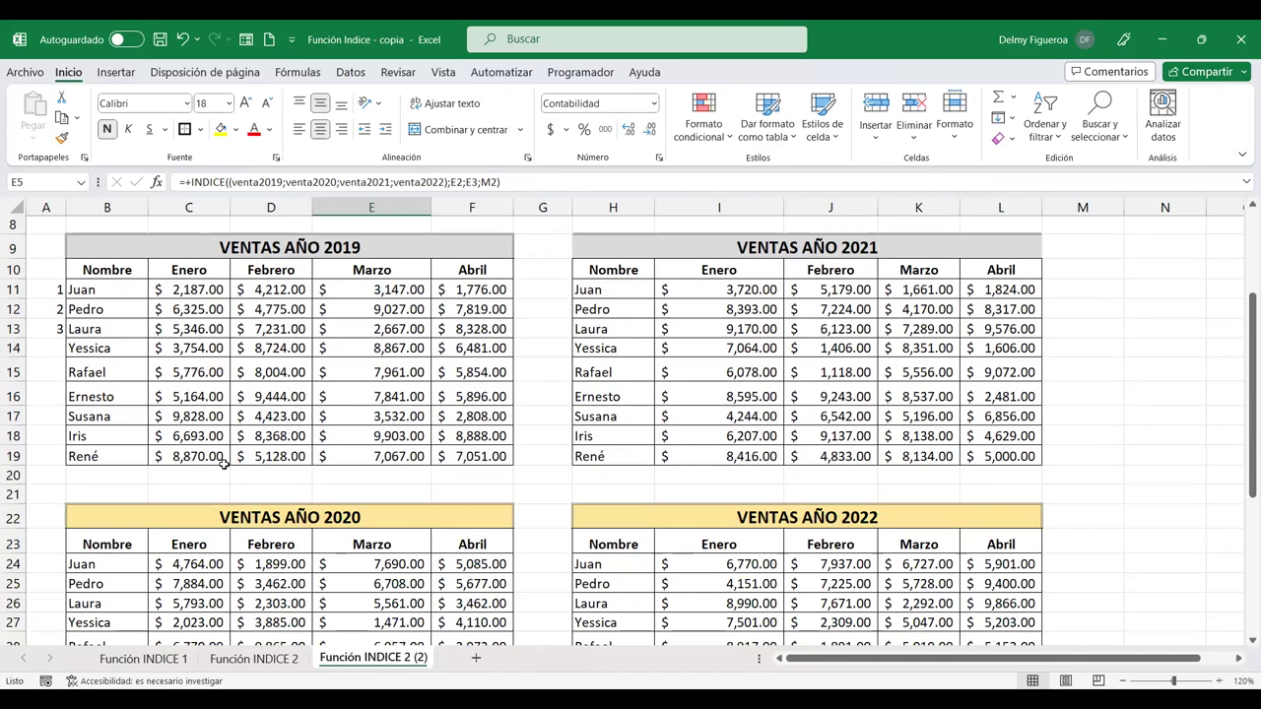
# Replace the 2019 (C11:F19) and 2020 (C24:F32) sales tables with their pasted values
pyautogui.moveTo(201, 290); pyautogui.dragTo(497, 457)
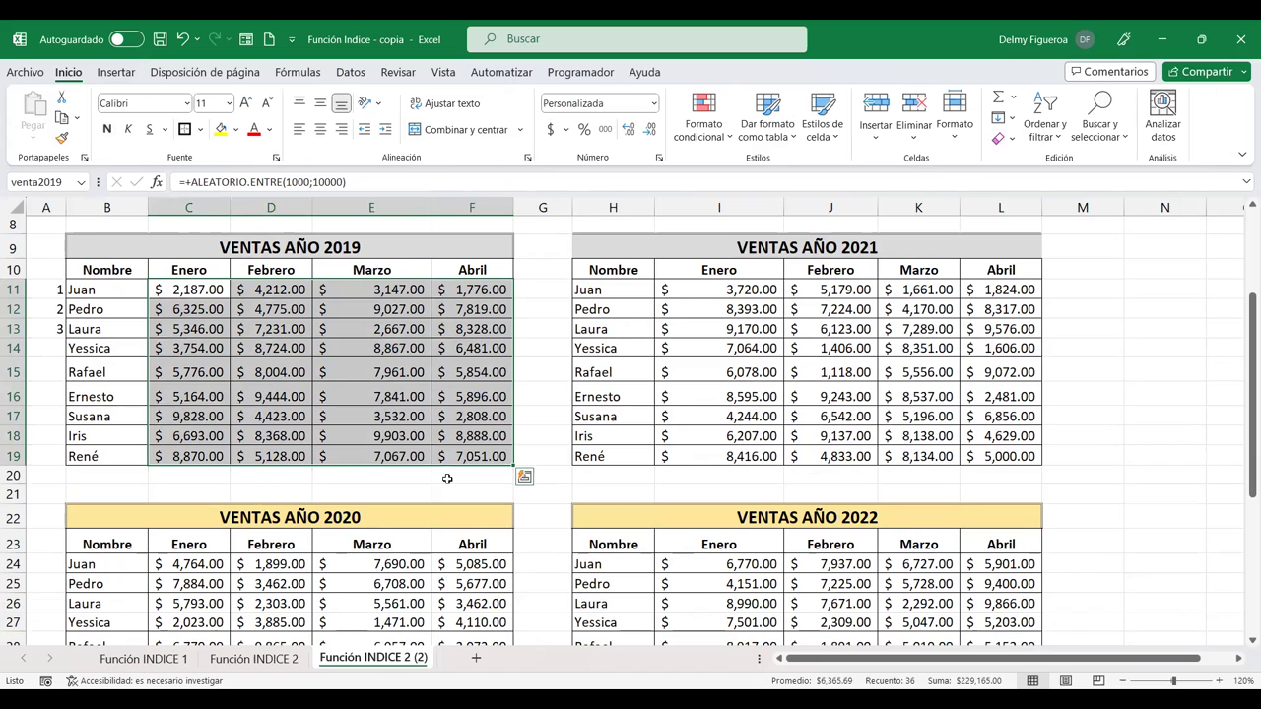
pyautogui.scroll(3, 557, 523)
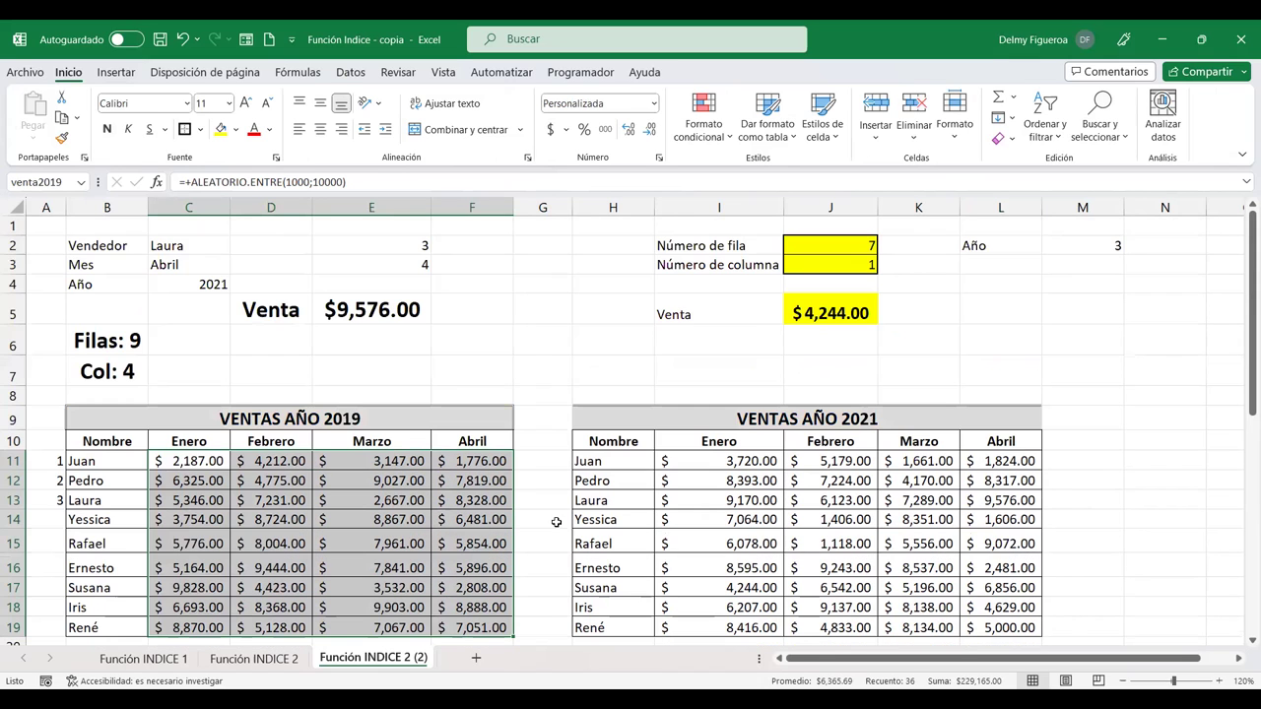
pyautogui.scroll(-2, 471, 405)
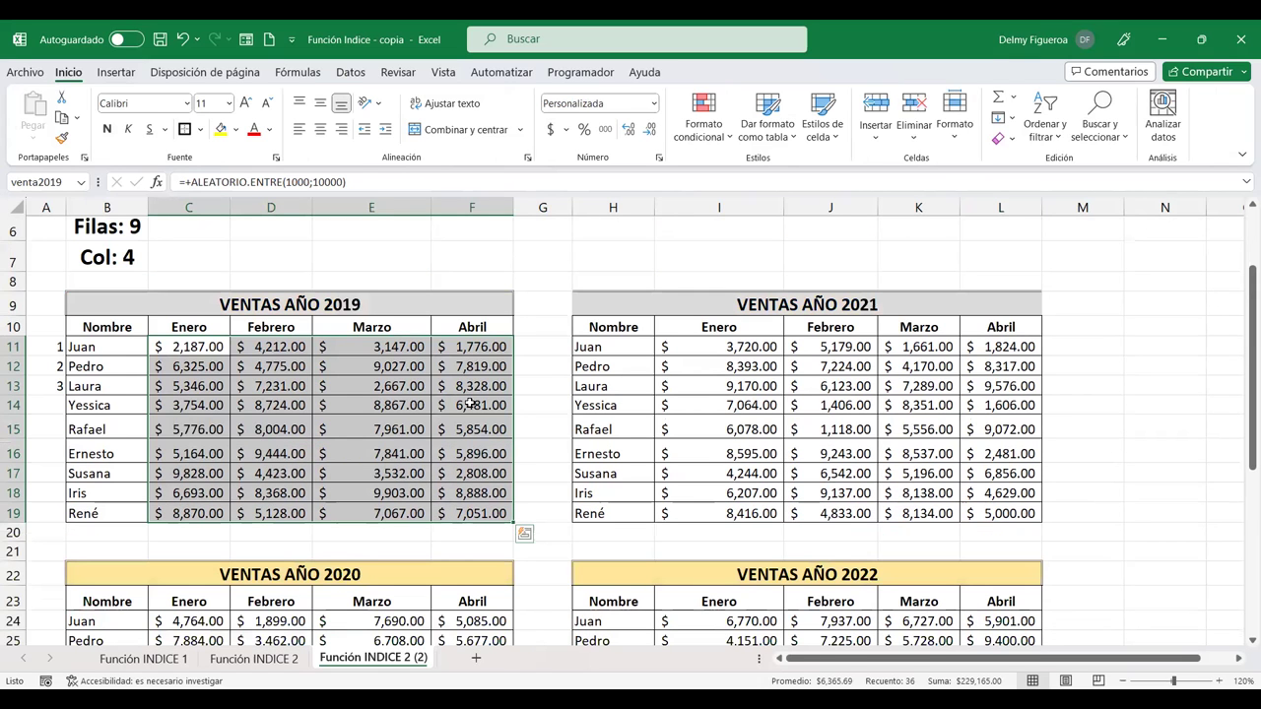
pyautogui.hotkey('ctrl', 'c')
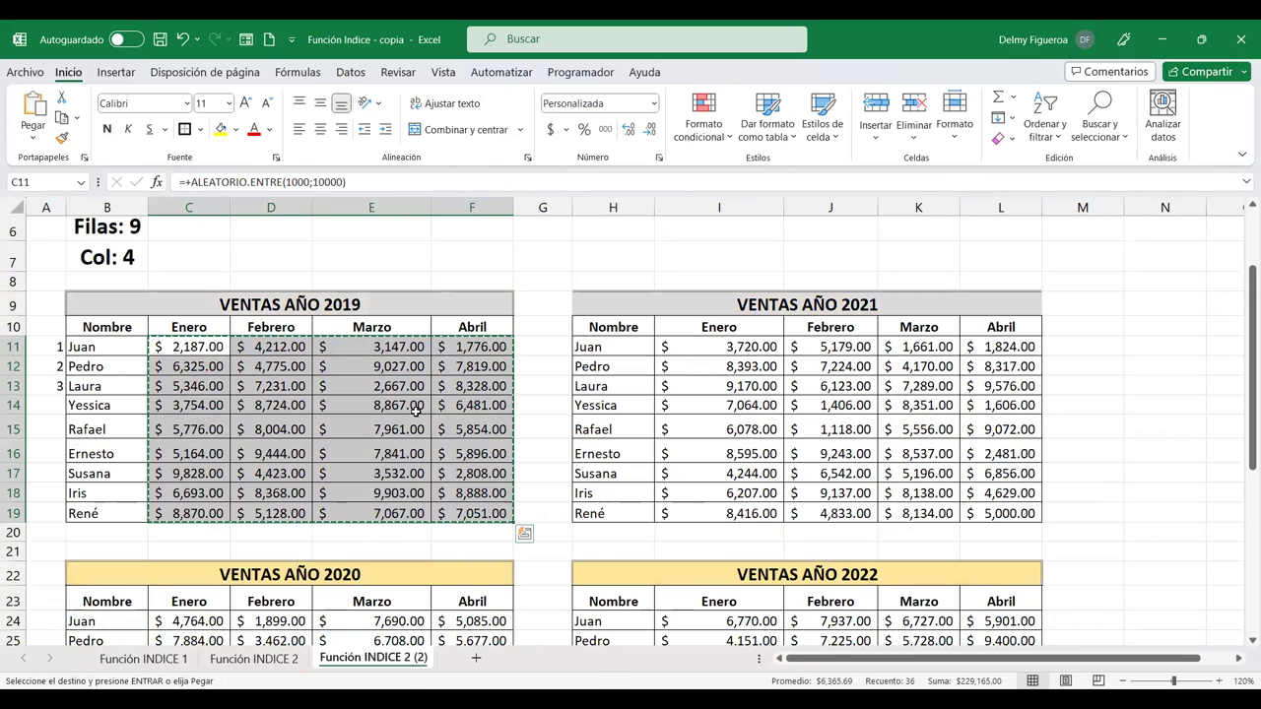
pyautogui.rightClick(416, 410)
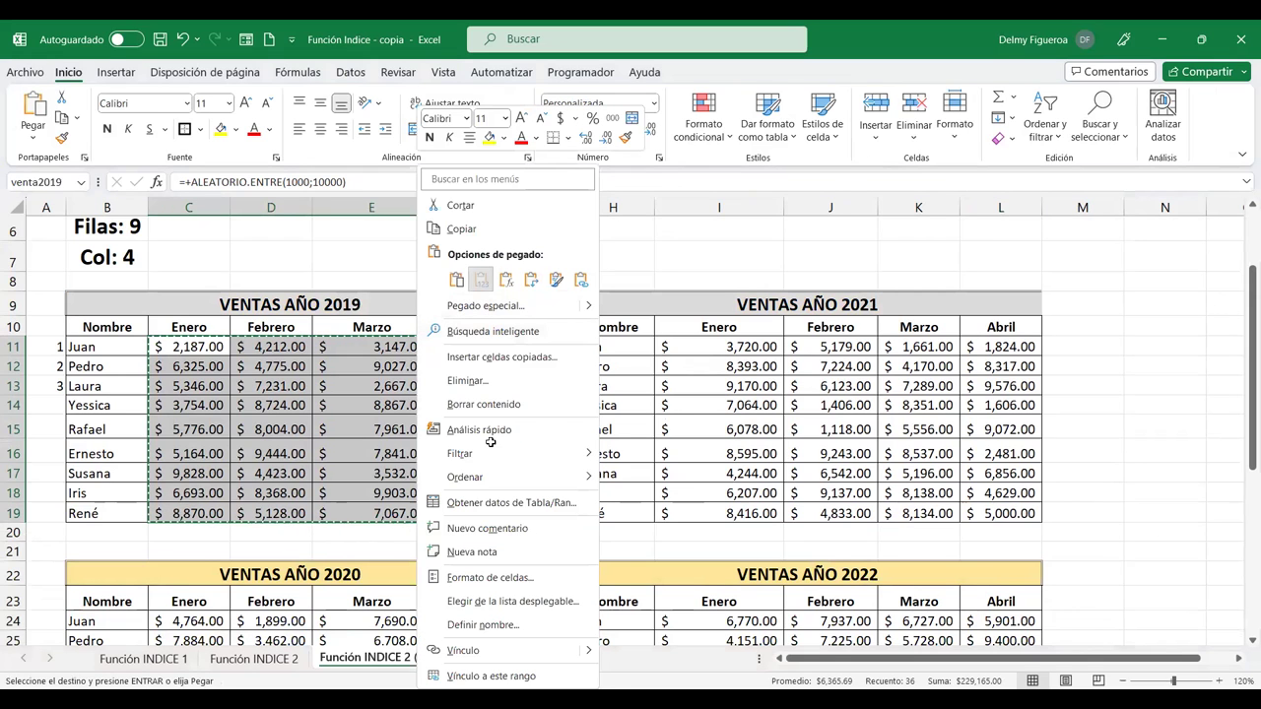
pyautogui.click(481, 280)
pyautogui.scroll(-4, 481, 296)
pyautogui.moveTo(192, 336)
pyautogui.mouseDown()
pyautogui.moveTo(522, 336)
pyautogui.moveTo(489, 503)
pyautogui.mouseUp()
pyautogui.hotkey('ctrl', 'c')
pyautogui.rightClick(458, 418)
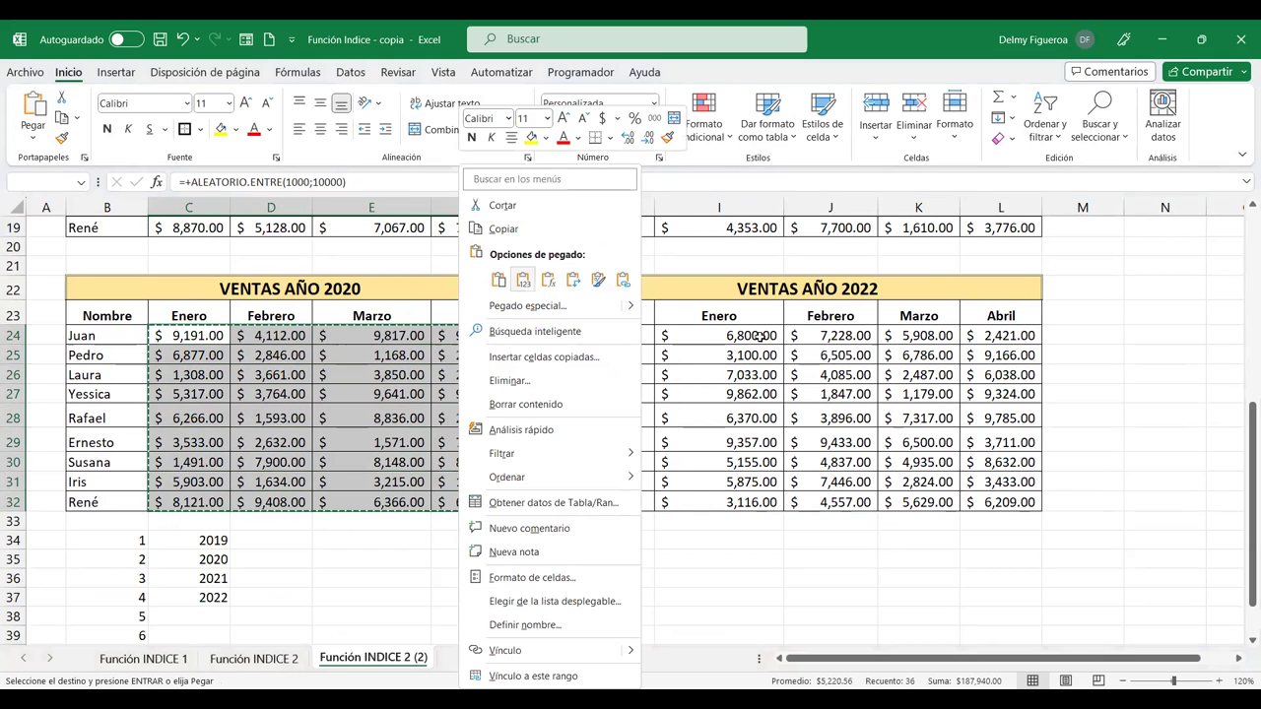
pyautogui.click(522, 281)
pyautogui.scroll(6, 752, 404)
pyautogui.scroll(-1, 752, 404)
pyautogui.scroll(-1, 752, 404)
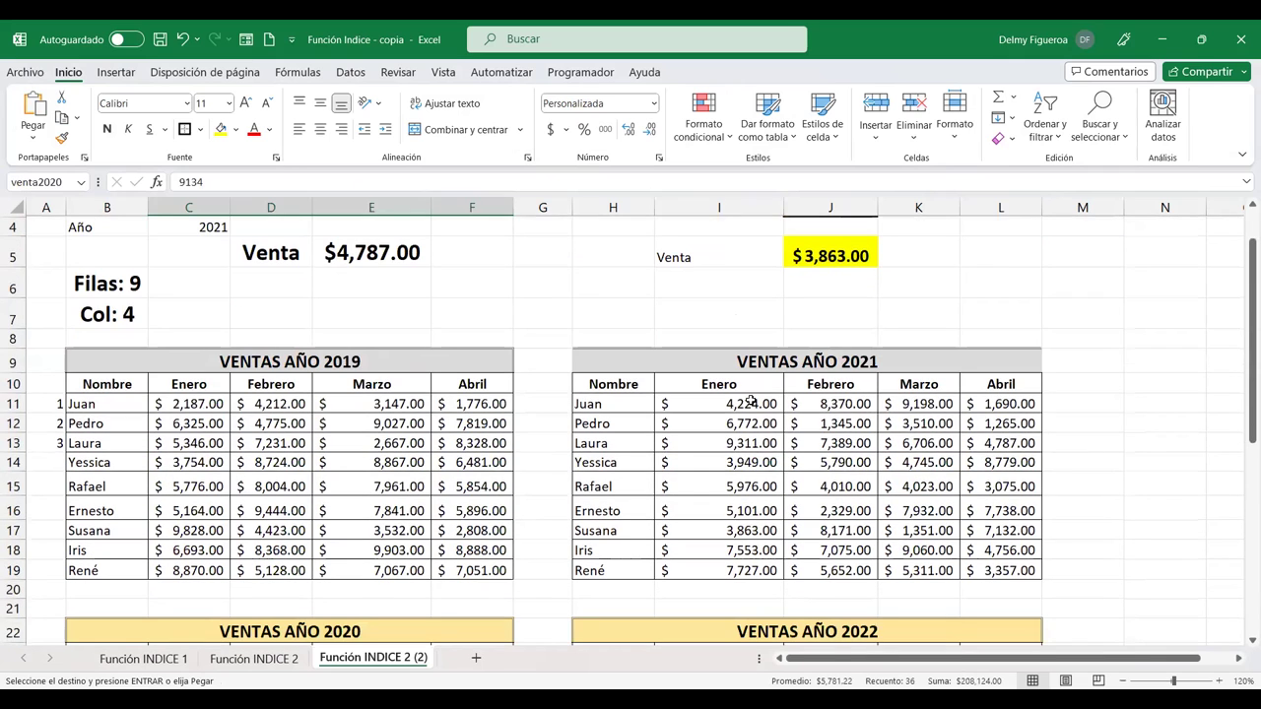
# Paste the 2021 table I11:L19 as values, copy the 2022 range I24:L32, then close the menu
pyautogui.moveTo(752, 404); pyautogui.dragTo(1002, 568)
pyautogui.hotkey('ctrl', 'c')
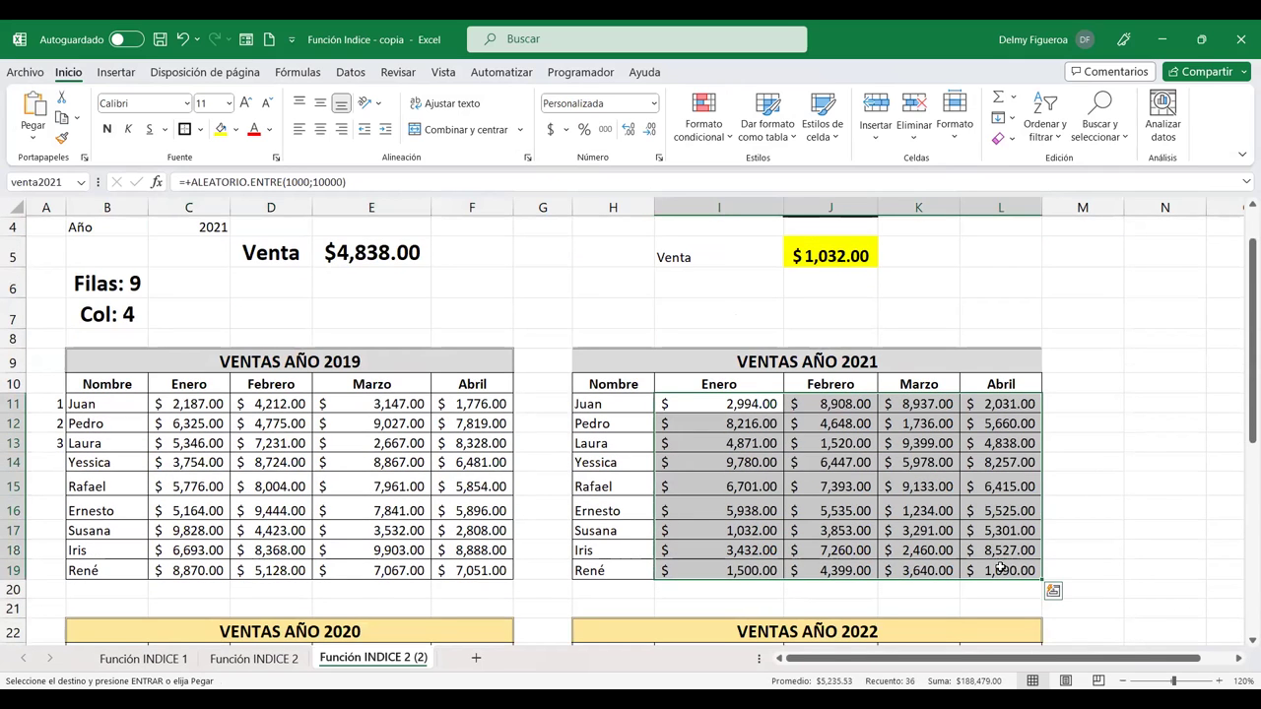
pyautogui.rightClick(944, 487)
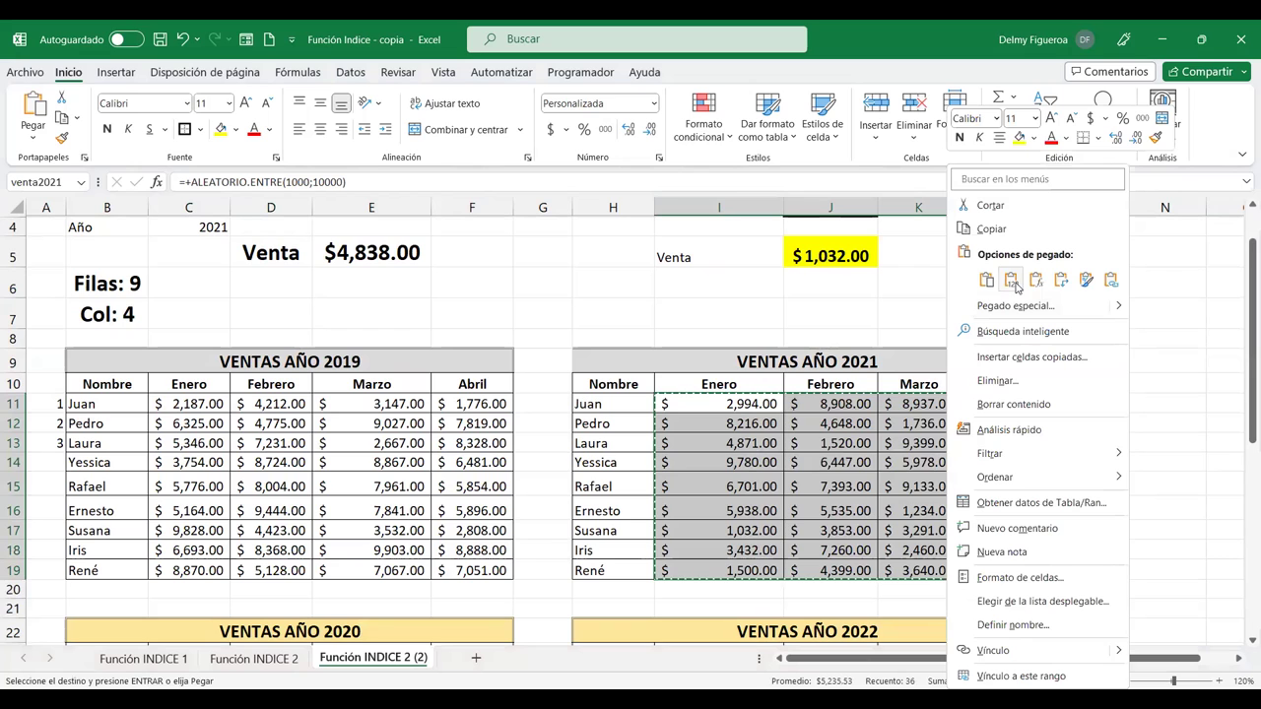
pyautogui.click(1011, 281)
pyautogui.scroll(-3, 741, 445)
pyautogui.moveTo(741, 446); pyautogui.dragTo(996, 611)
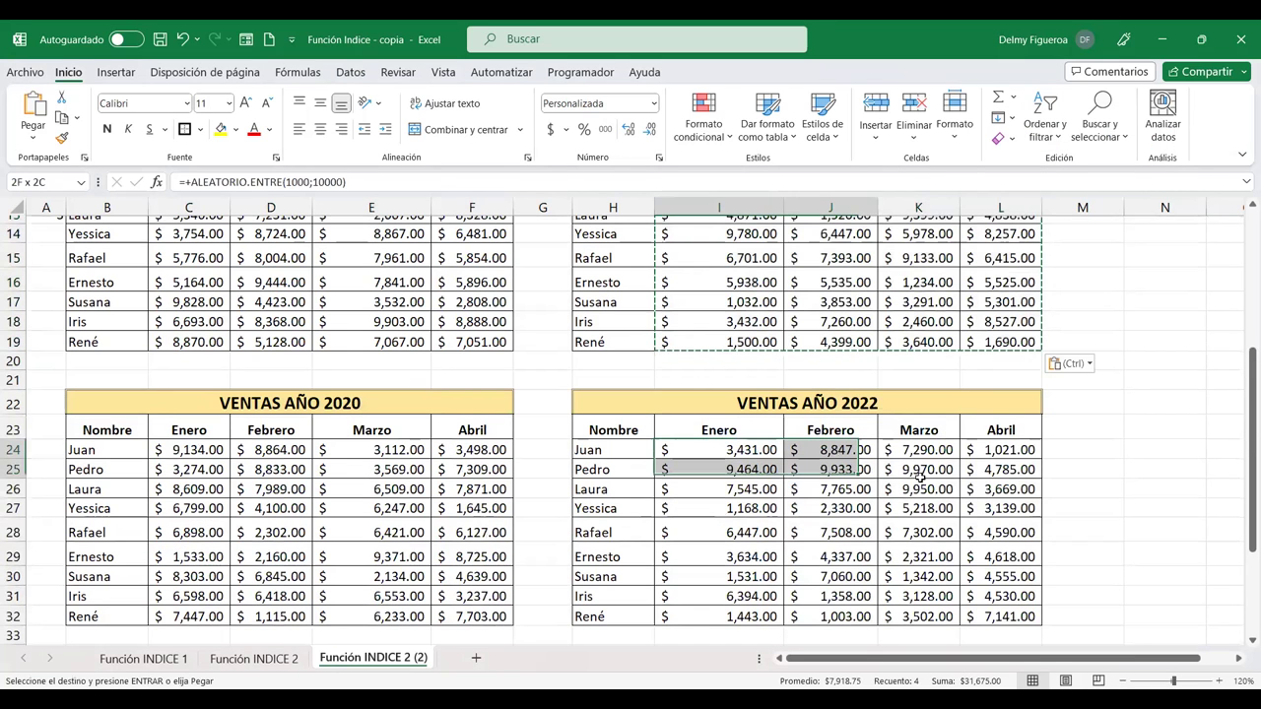
pyautogui.hotkey('ctrl', 'c')
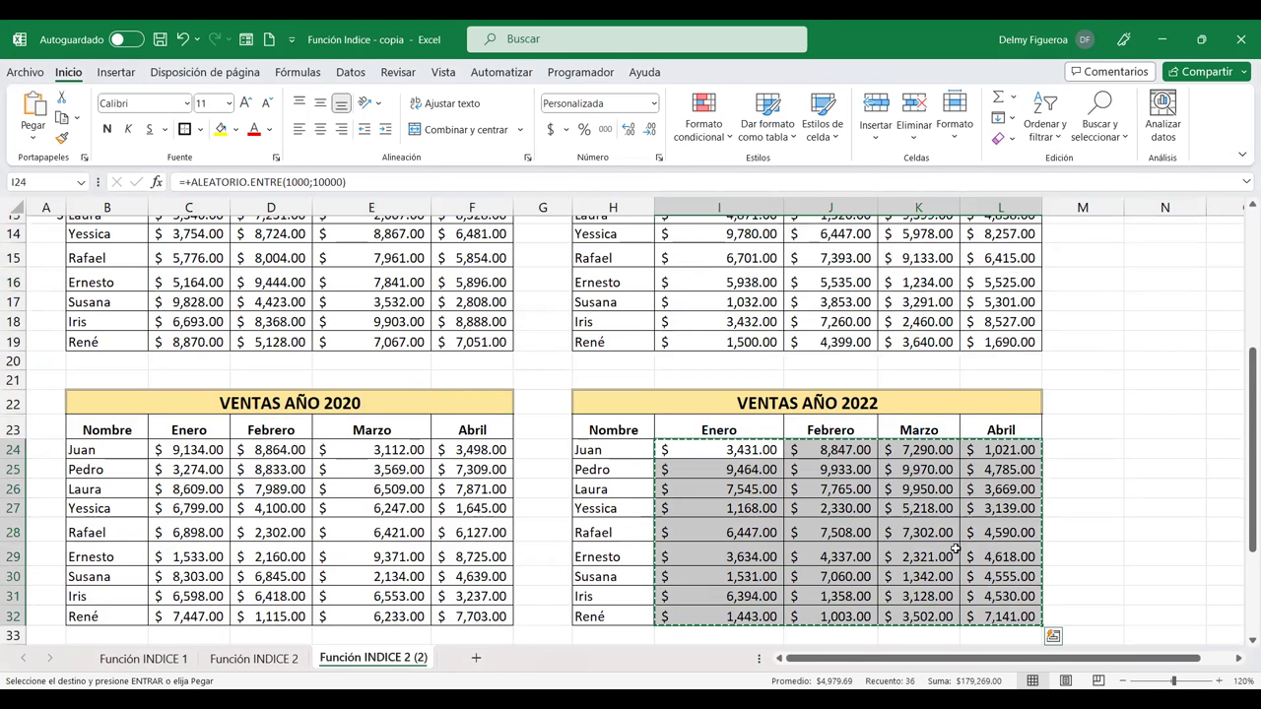
pyautogui.rightClick(953, 548)
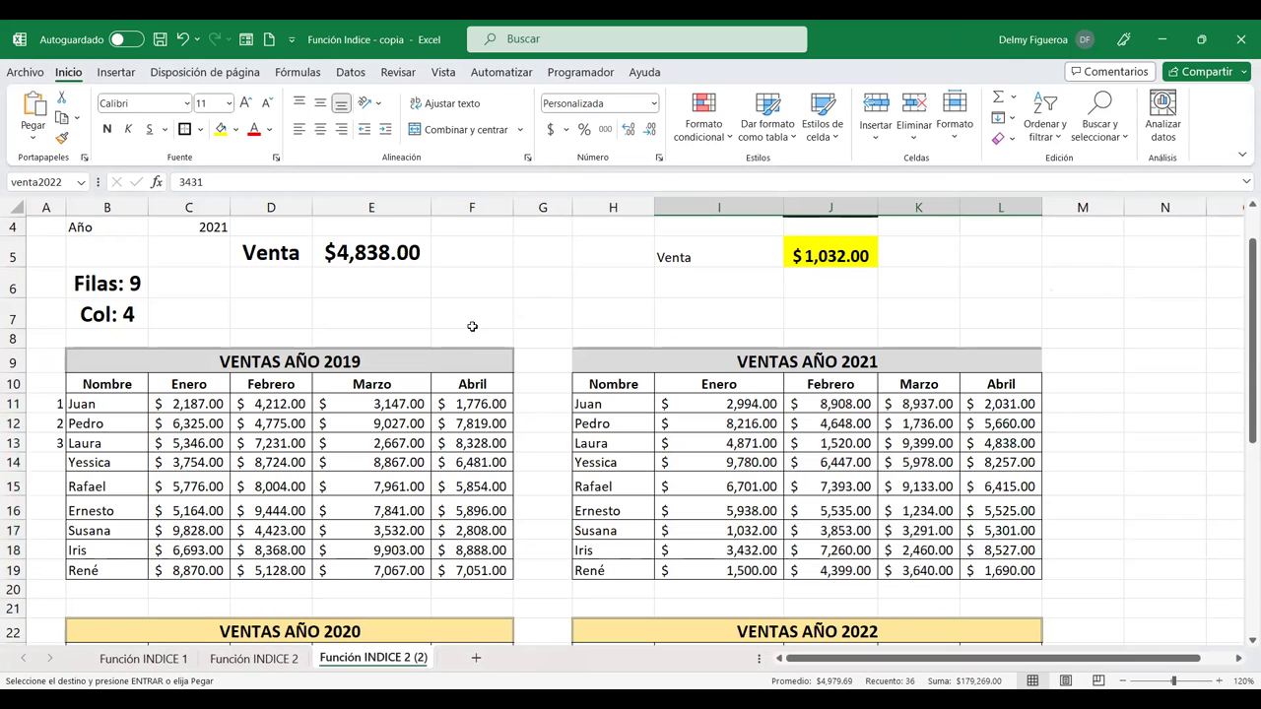
pyautogui.click(472, 318)
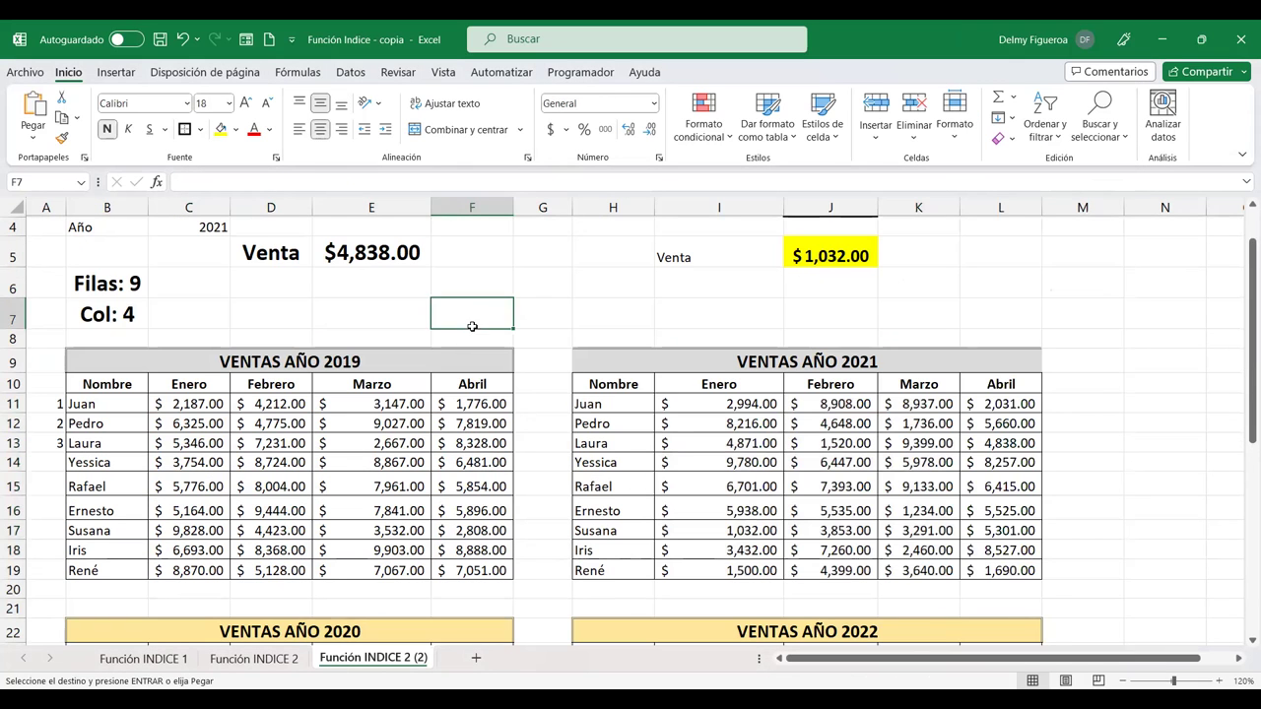
pyautogui.scroll(1, 207, 273)
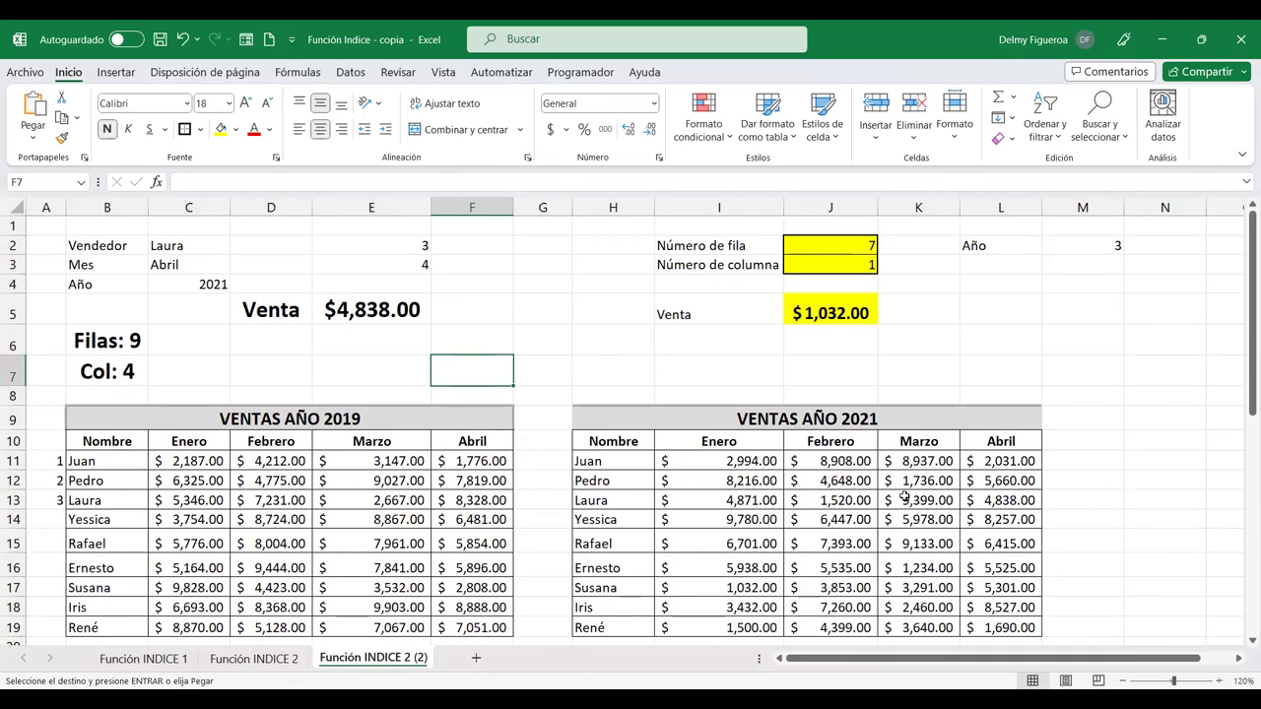
# Set the inputs to seller Juan, month Marzo and year area 4
pyautogui.click(1028, 500)
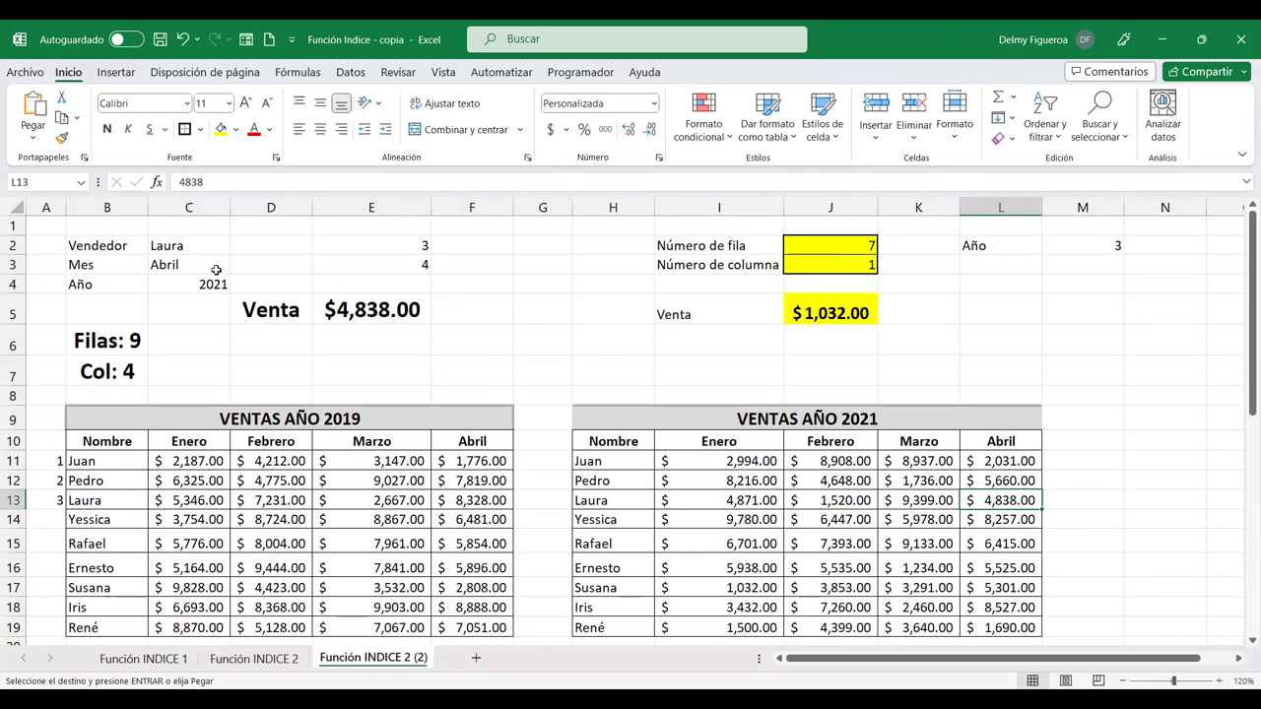
pyautogui.click(188, 245)
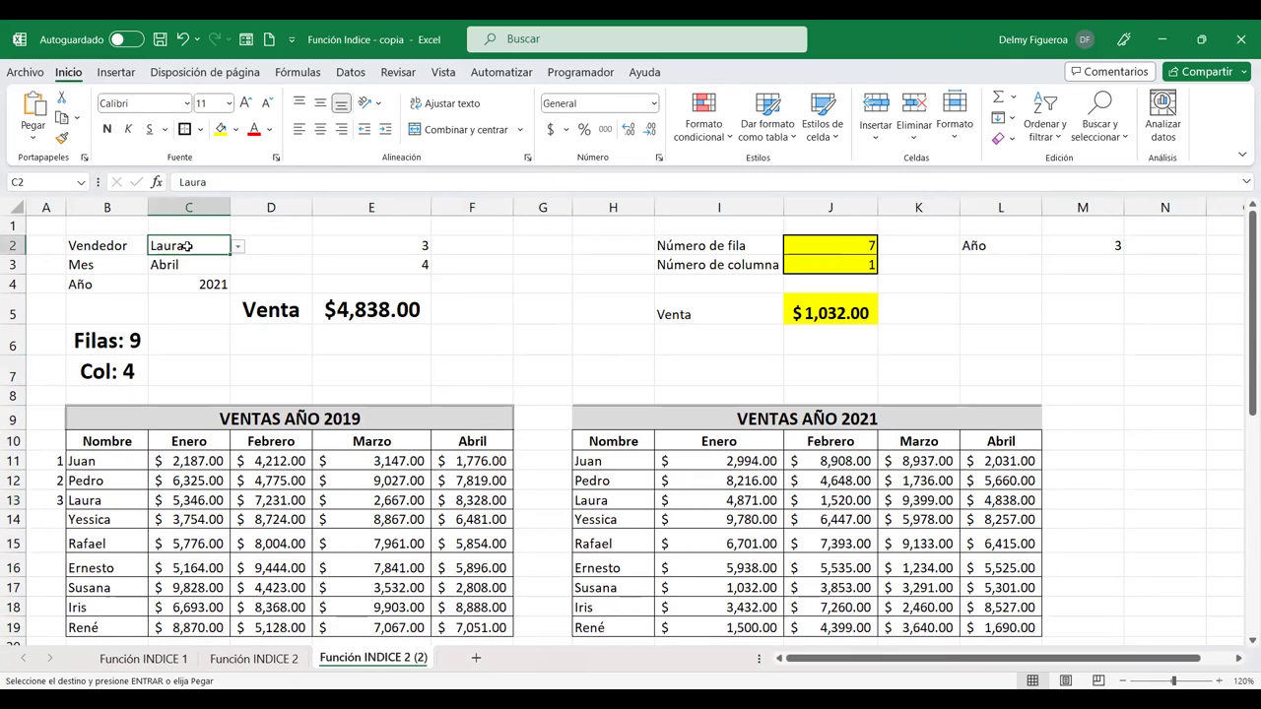
pyautogui.click(237, 248)
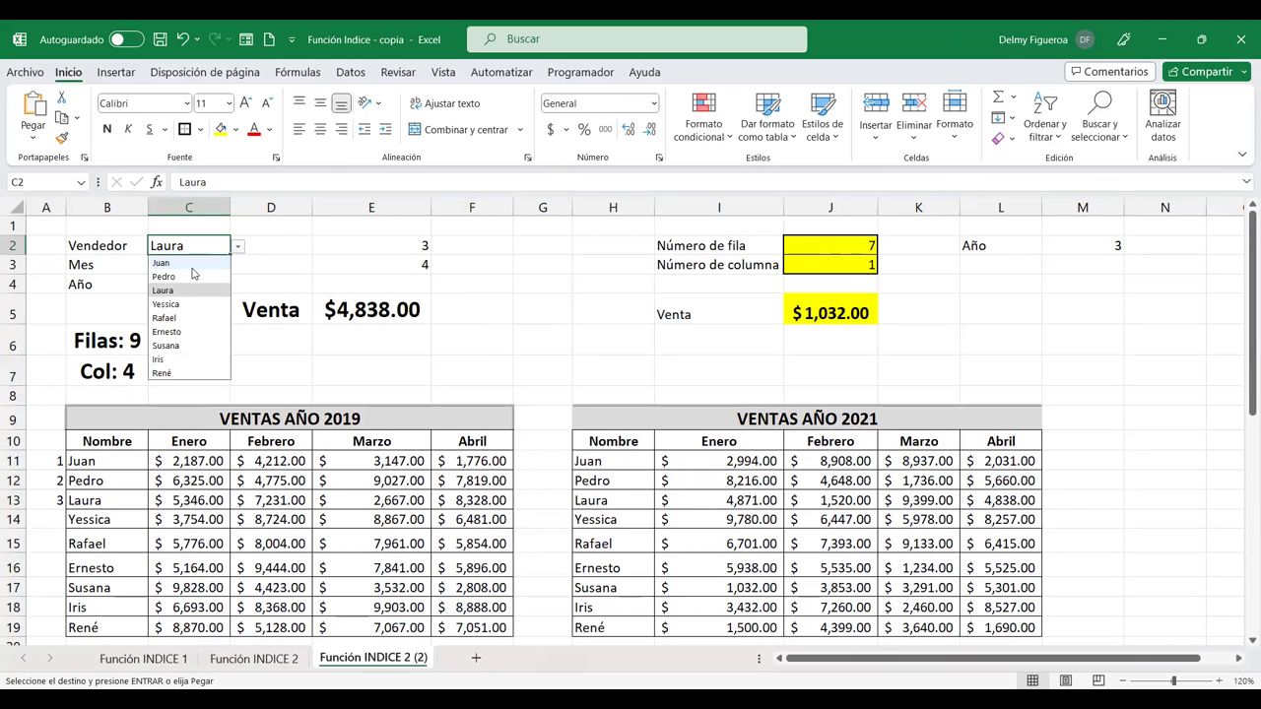
pyautogui.click(193, 266)
pyautogui.click(195, 266)
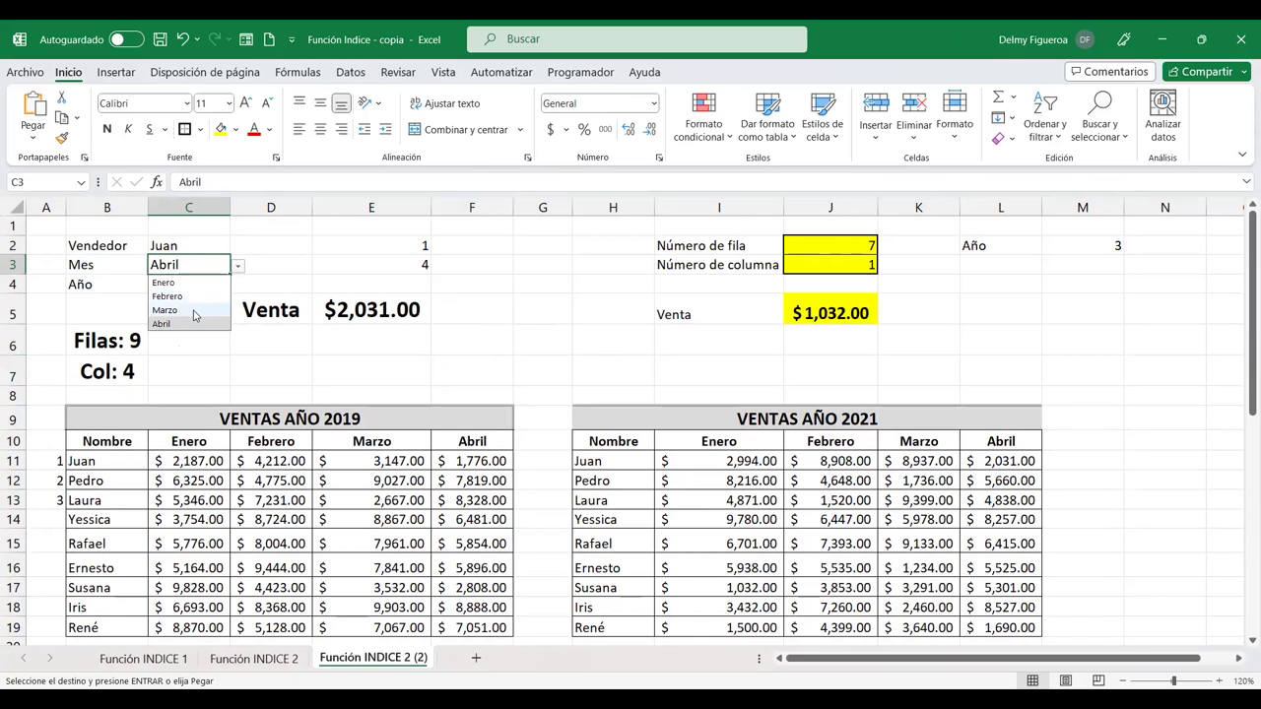
pyautogui.click(194, 313)
pyautogui.click(1086, 248)
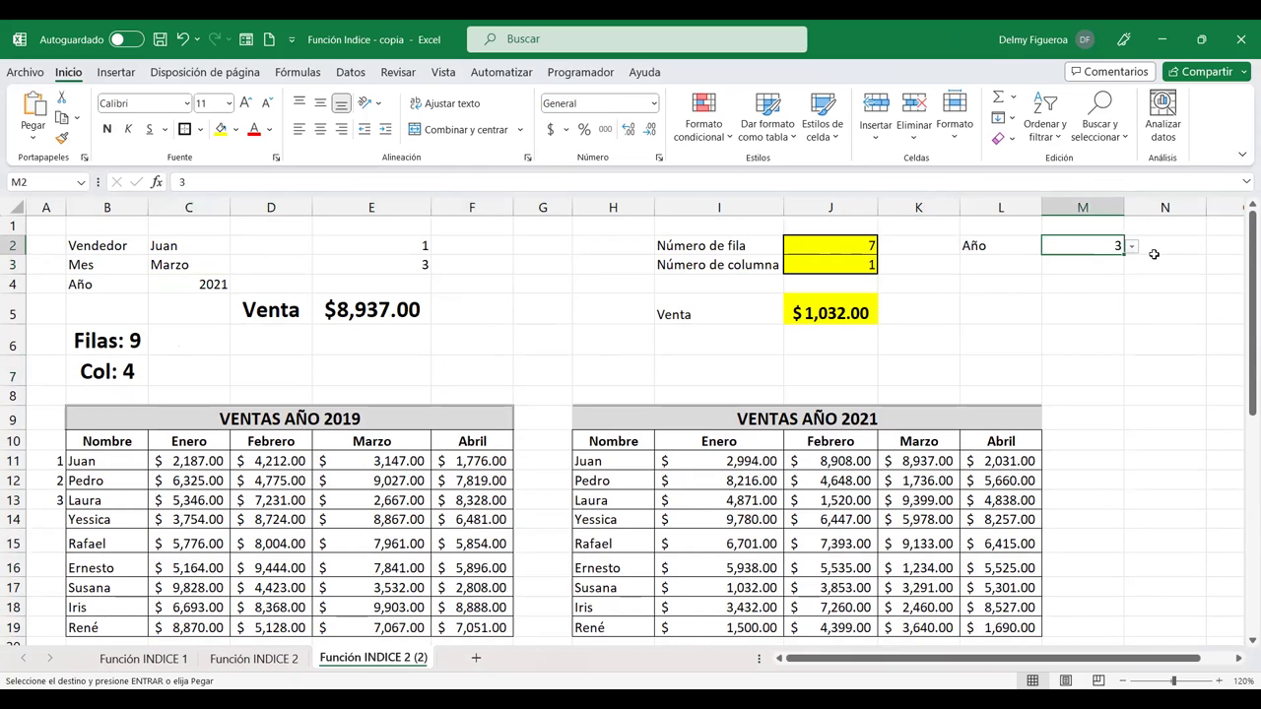
pyautogui.click(1135, 249)
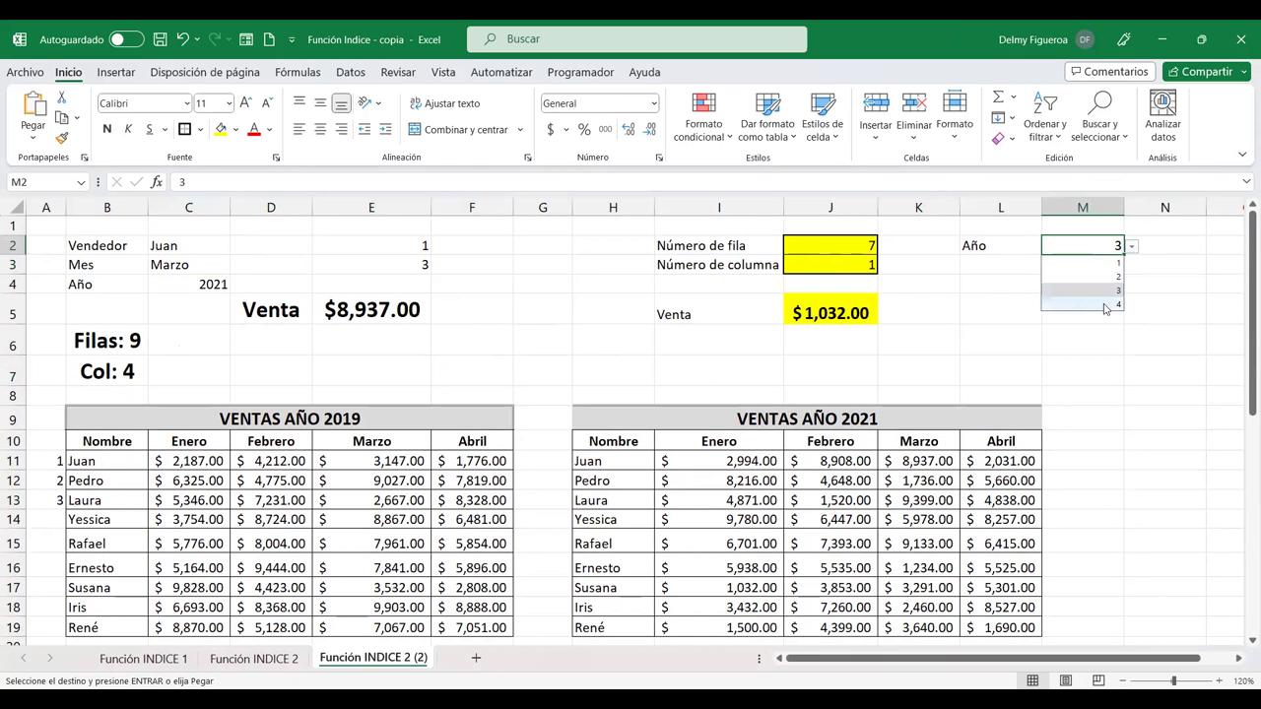
pyautogui.click(1108, 305)
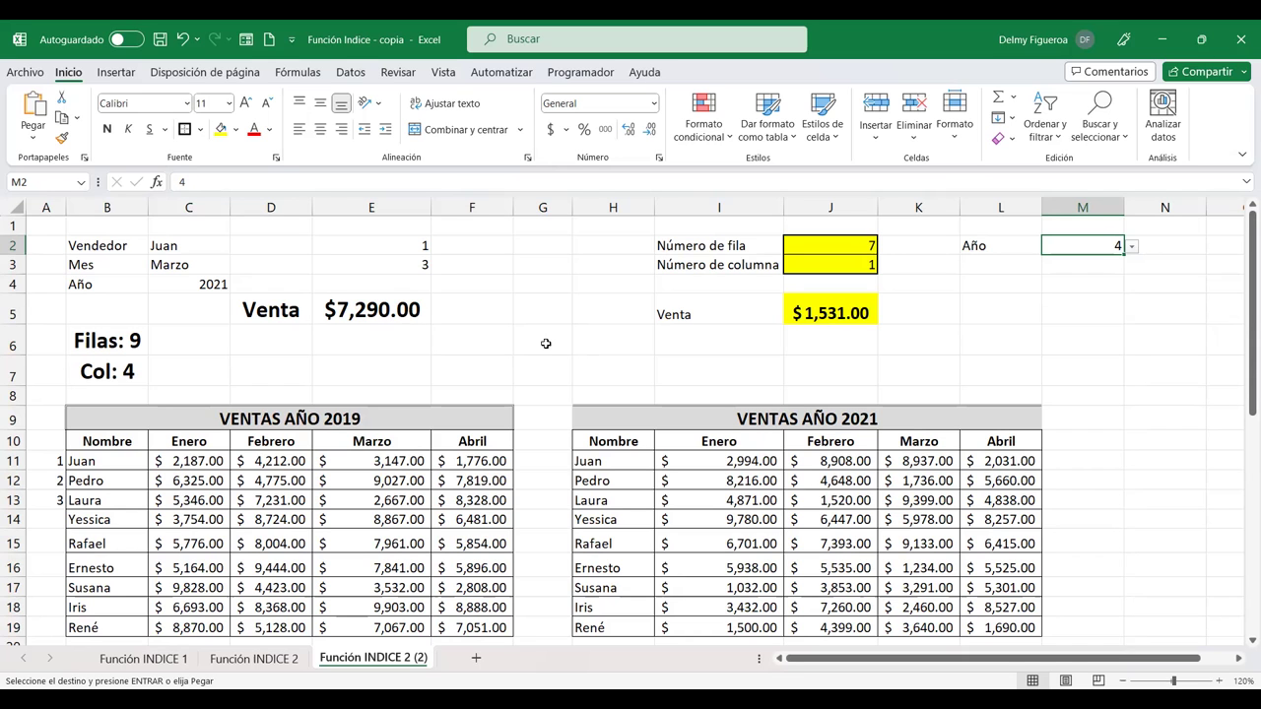
# Check the 2022 table against the $7,290.00 result, then select E5
pyautogui.scroll(-2, 1026, 390)
pyautogui.scroll(-1, 1027, 390)
pyautogui.scroll(-1, 615, 479)
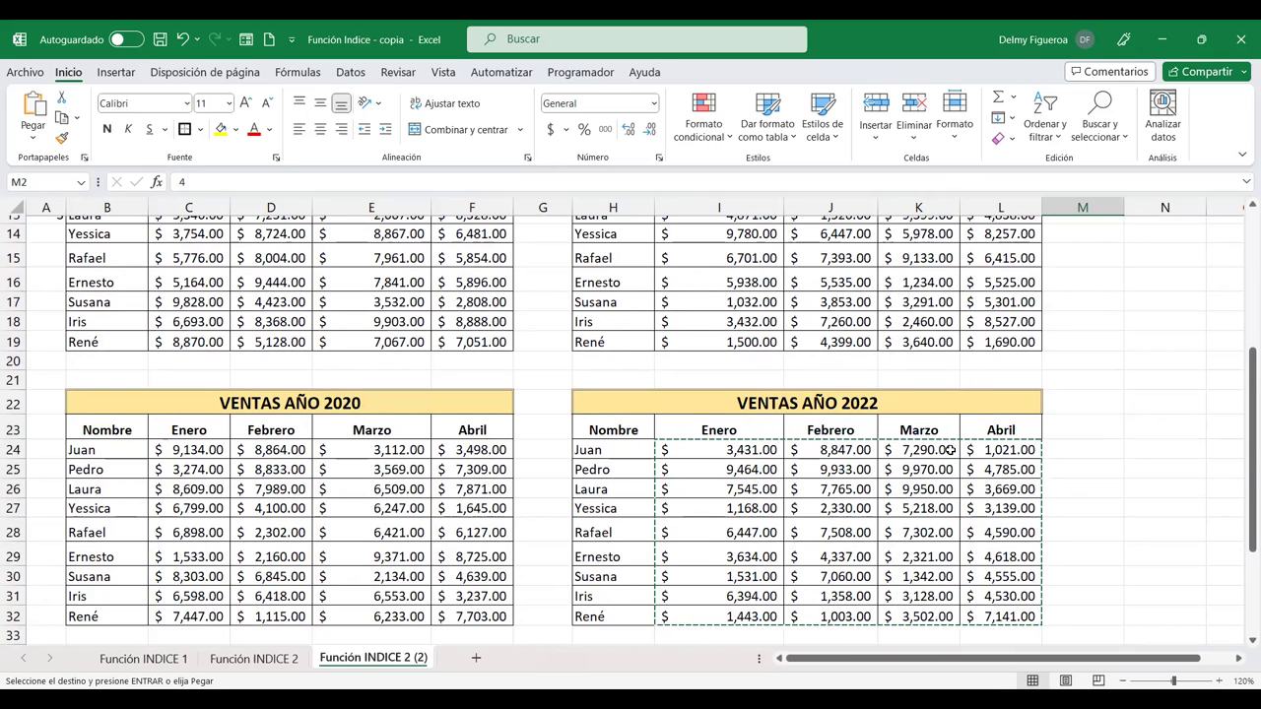
pyautogui.scroll(4, 803, 466)
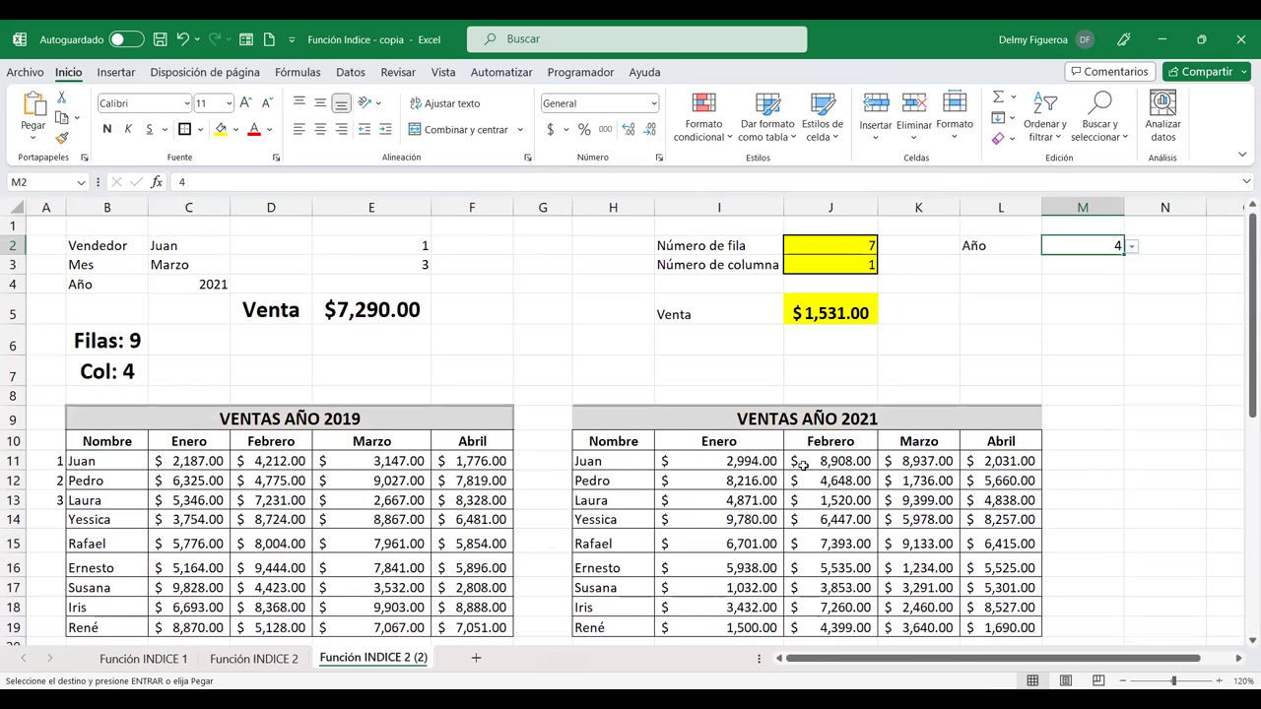
pyautogui.click(326, 301)
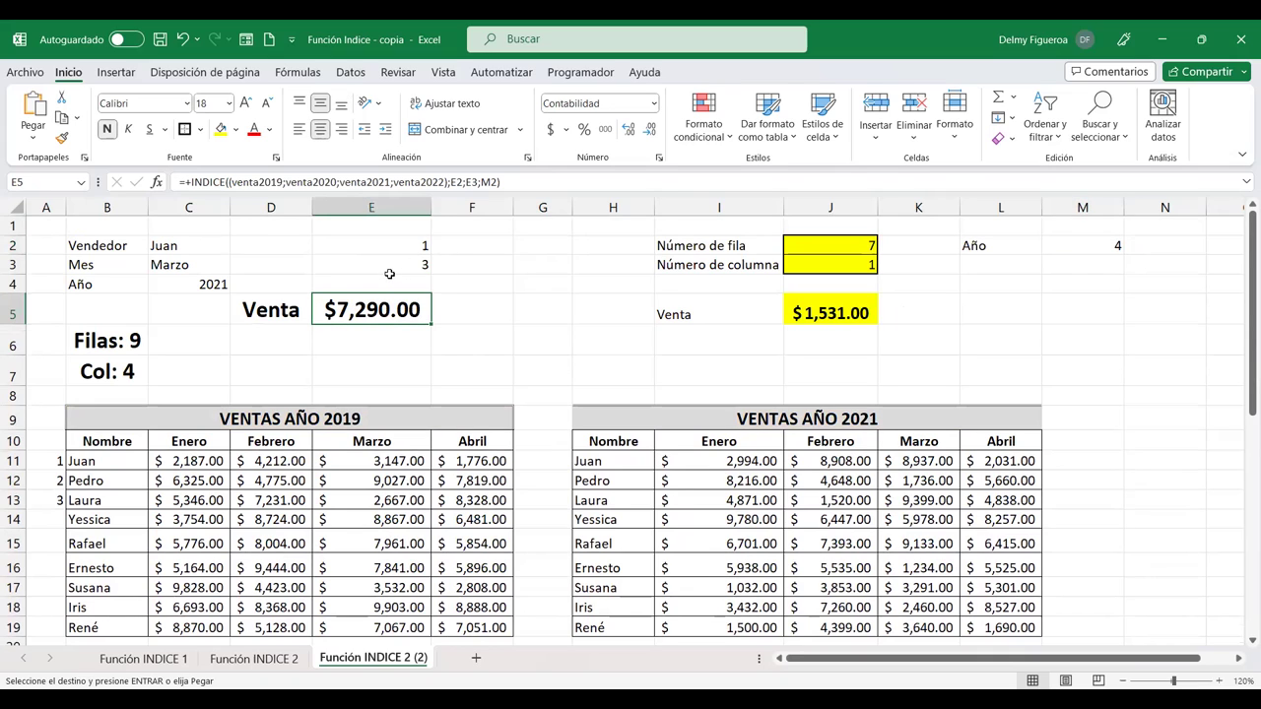
pyautogui.press('Escape')
pyautogui.doubleClick(392, 309)
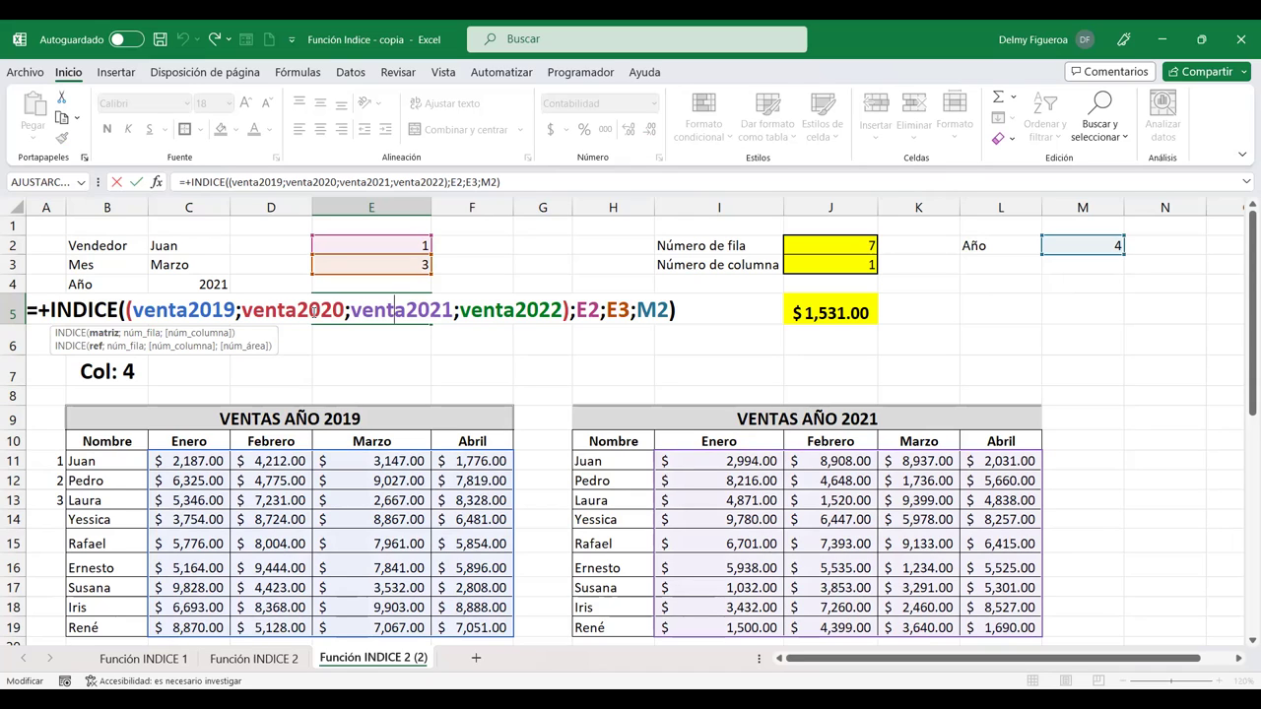
pyautogui.scroll(-1, 195, 426)
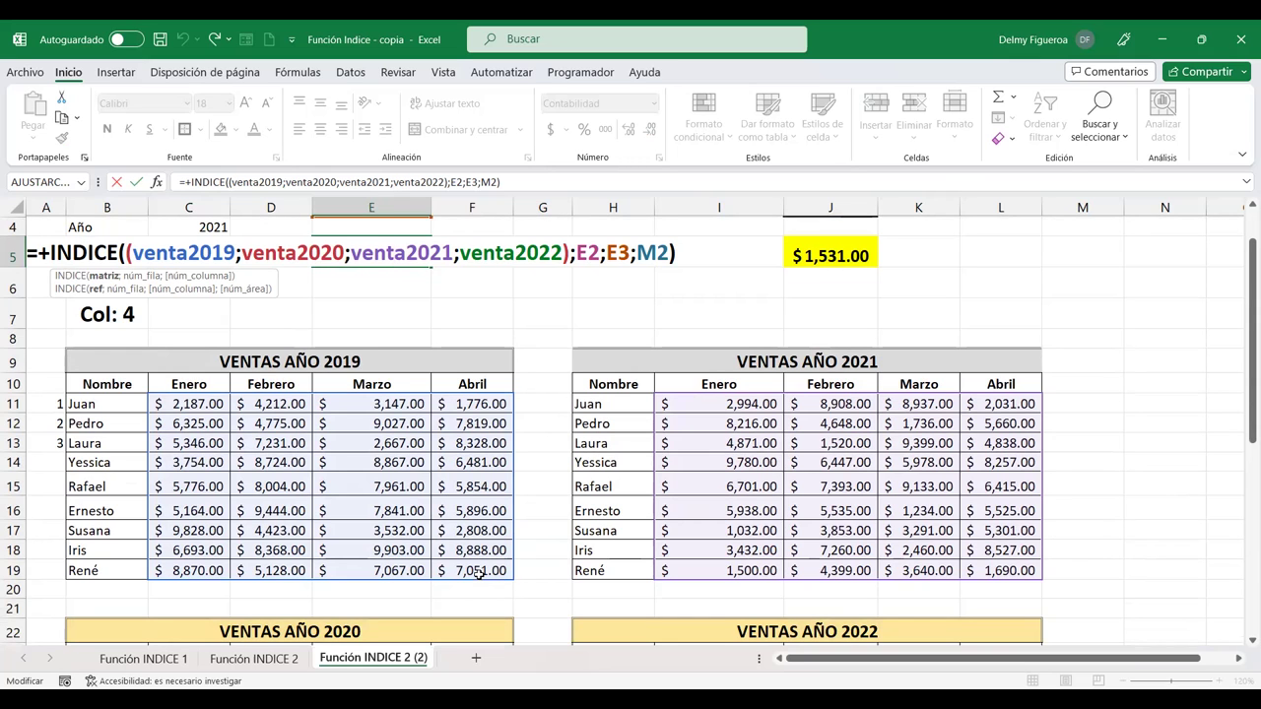
pyautogui.scroll(1, 673, 501)
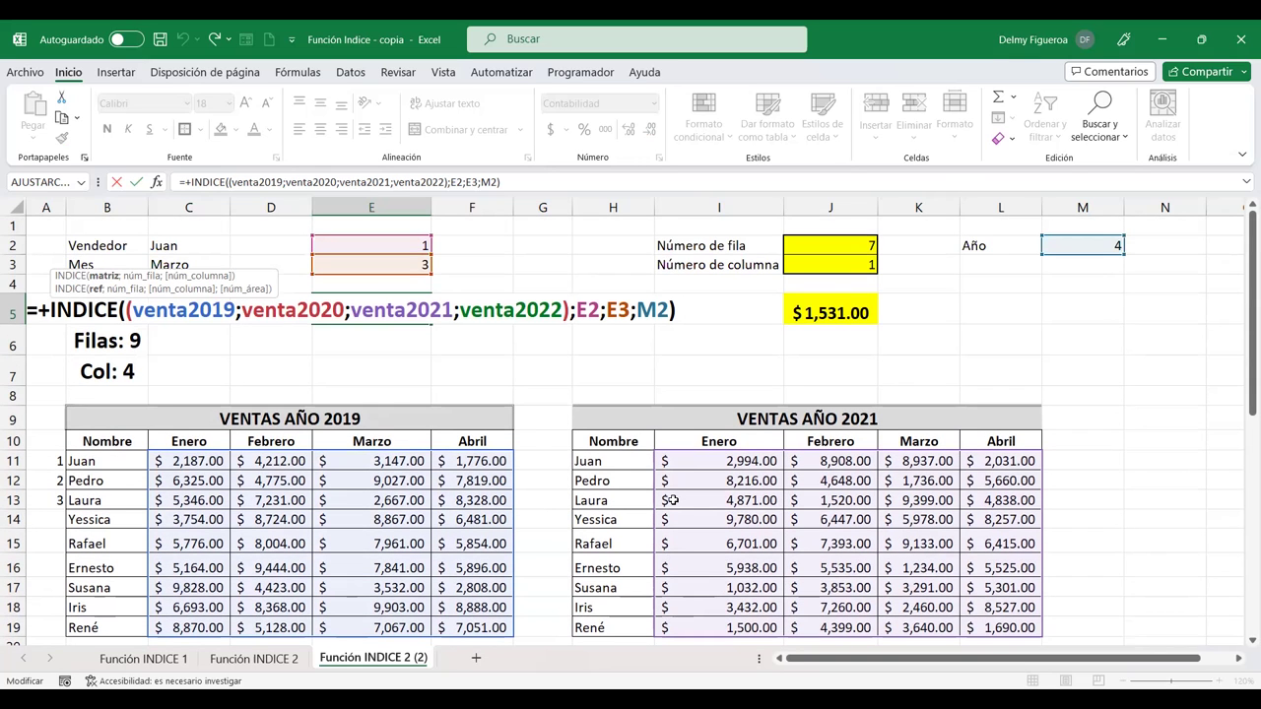
pyautogui.click(508, 309)
pyautogui.click(590, 310)
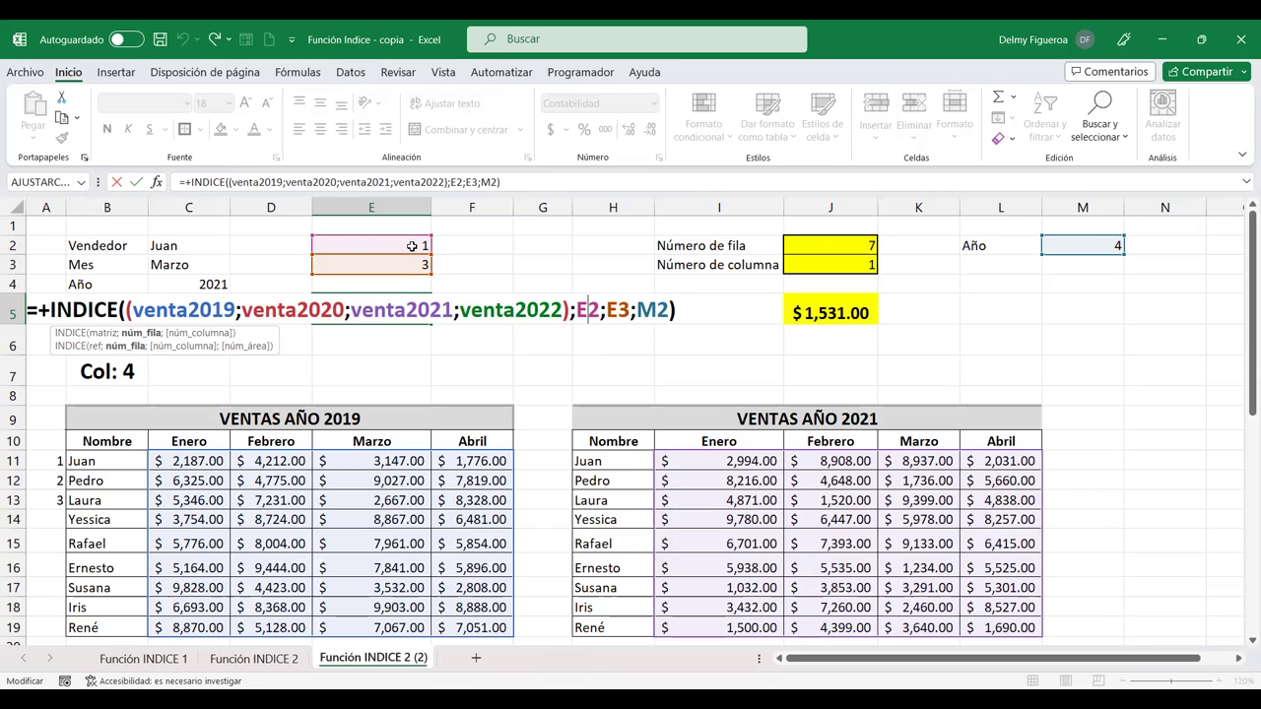
pyautogui.press('Return')
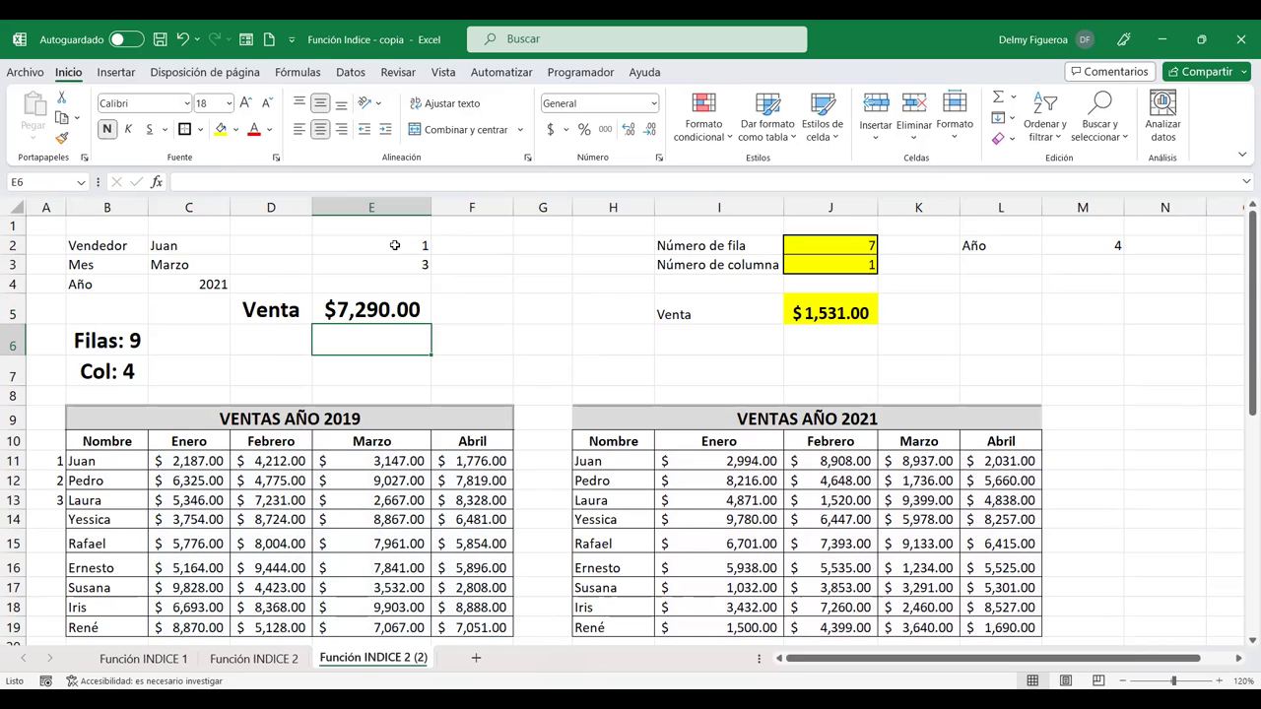
# Inspect E2's COINCIDIR formula and the E2 row argument inside E5's INDICE formula
pyautogui.click(394, 244)
pyautogui.moveTo(394, 244); pyautogui.dragTo(400, 266)
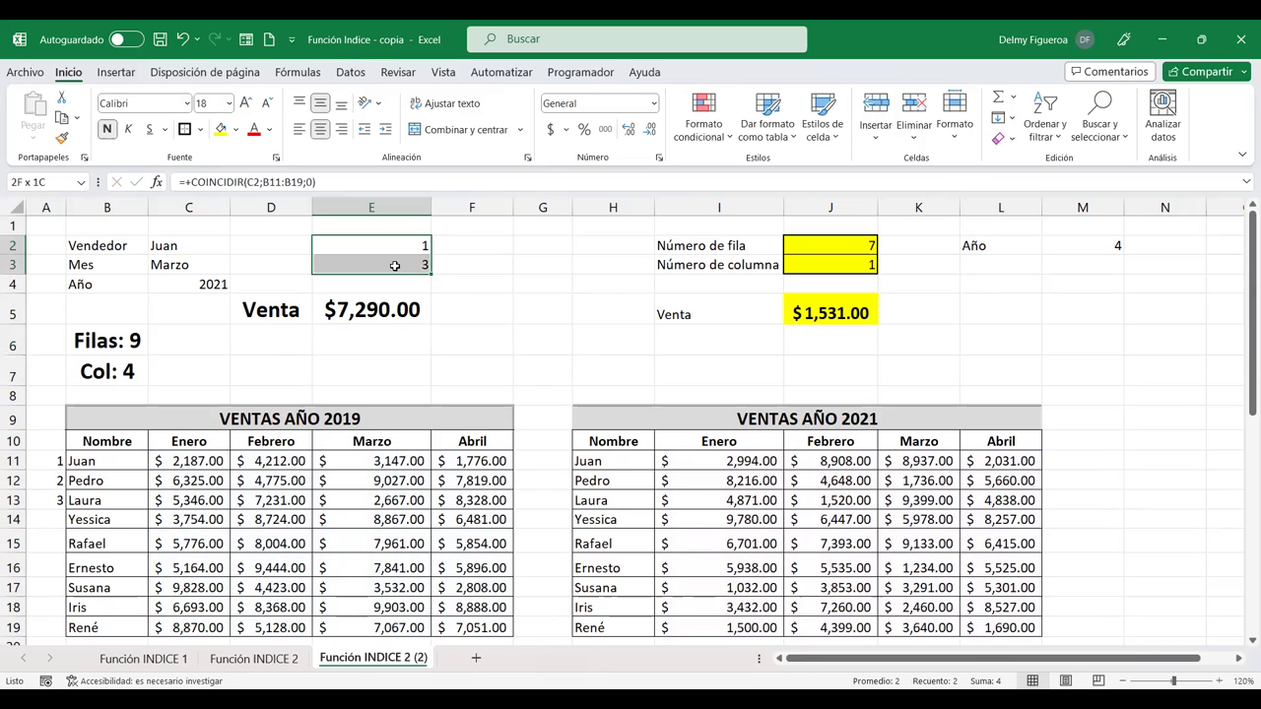
pyautogui.click(450, 245)
pyautogui.click(405, 245)
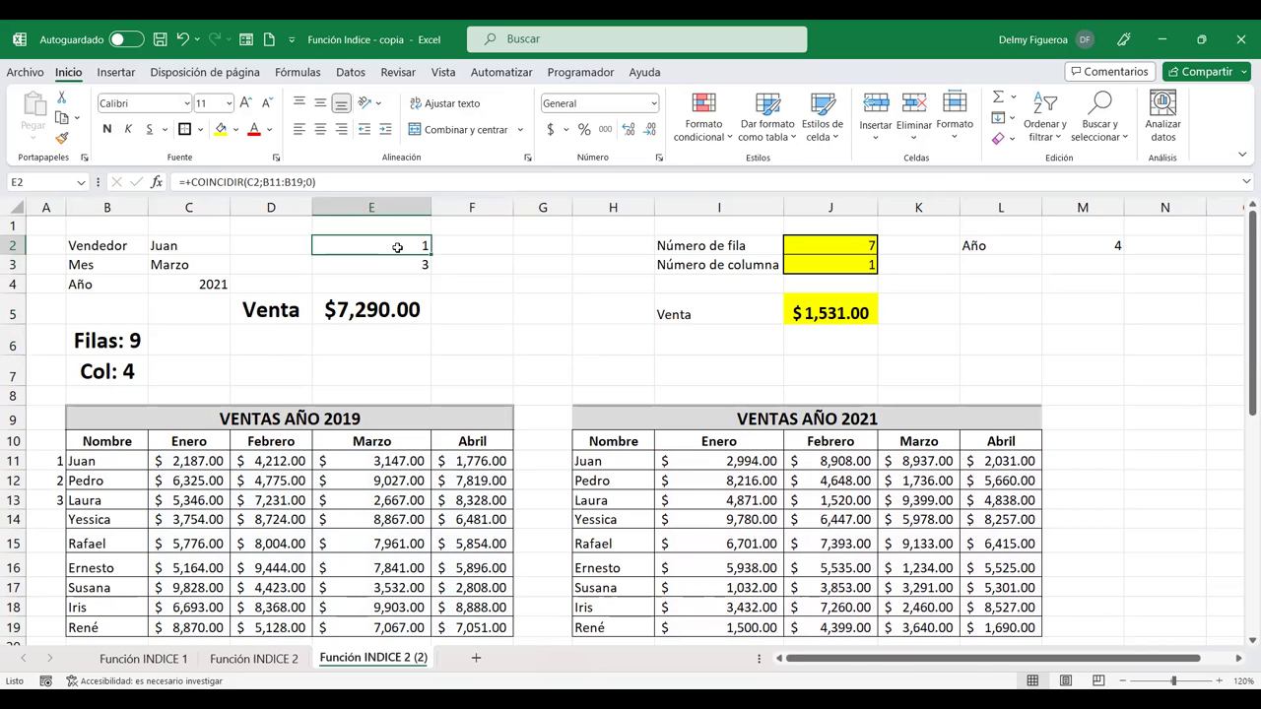
pyautogui.doubleClick(397, 248)
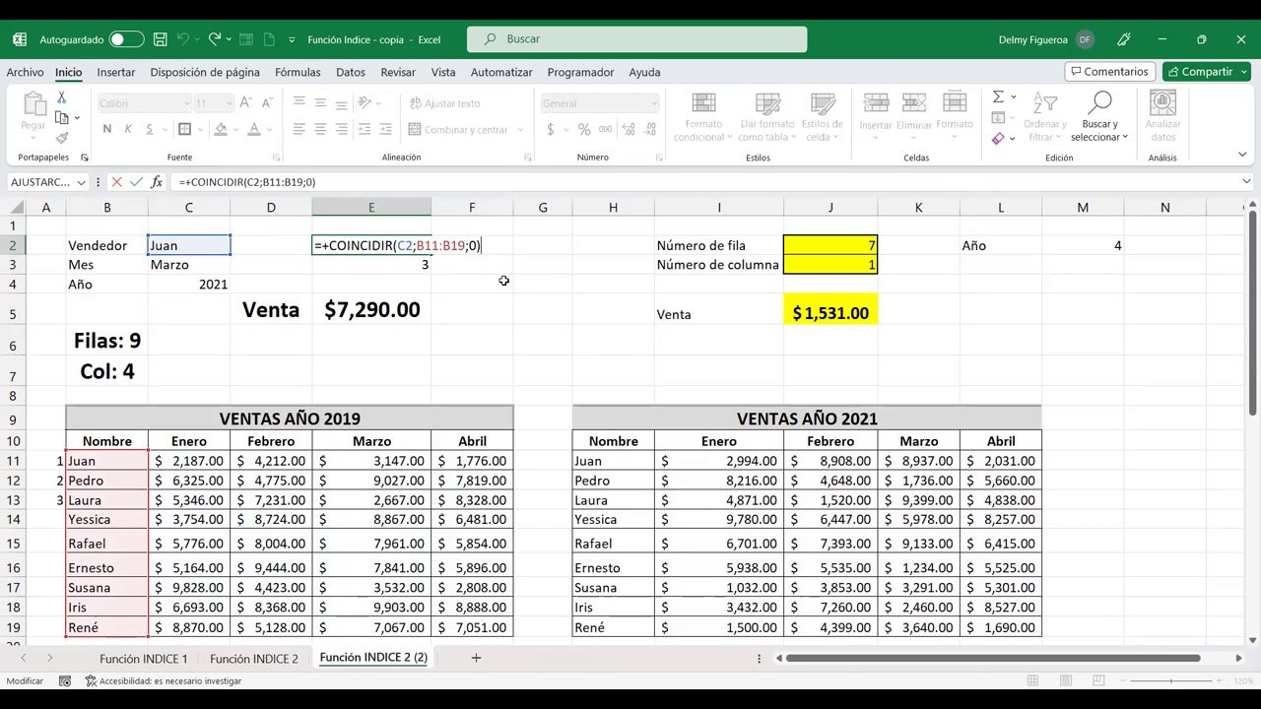
pyautogui.press('Return')
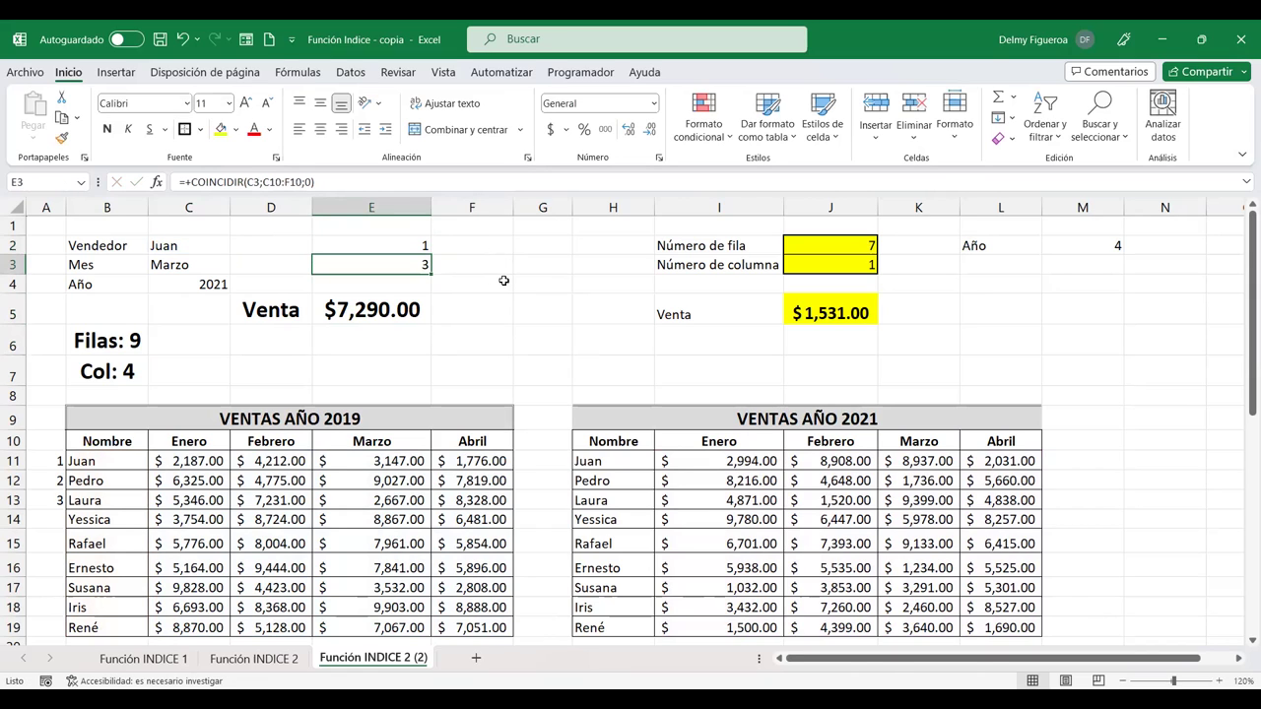
pyautogui.click(404, 308)
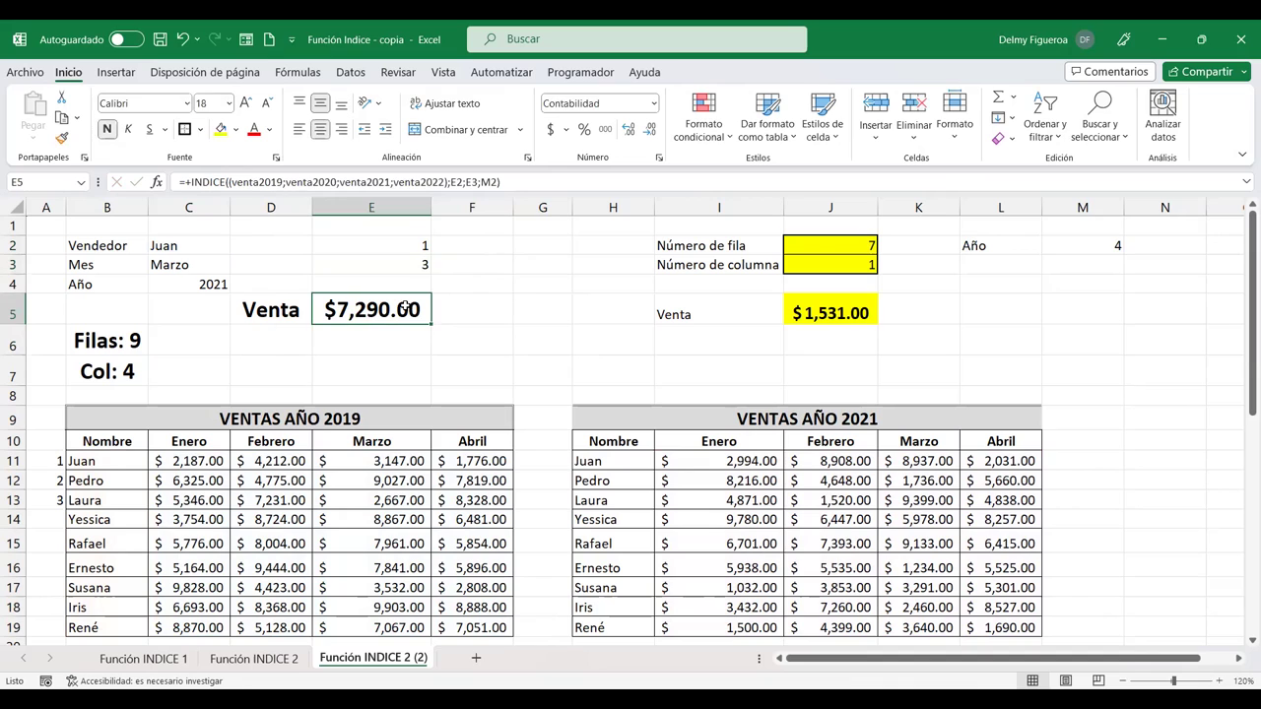
pyautogui.doubleClick(404, 308)
pyautogui.click(585, 310)
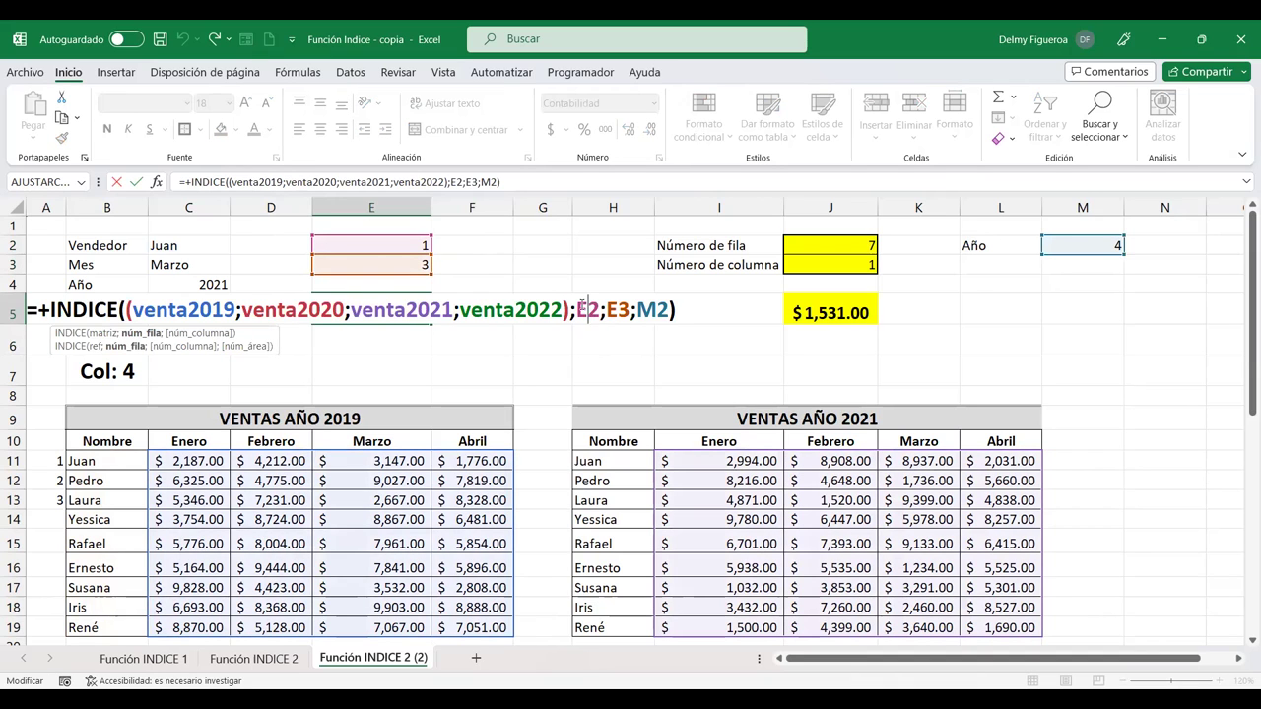
pyautogui.press('Return')
# Copy COINCIDIR(C2;B11:B19;0) from E2 and select the E2 reference inside E5's formula
pyautogui.click(377, 246)
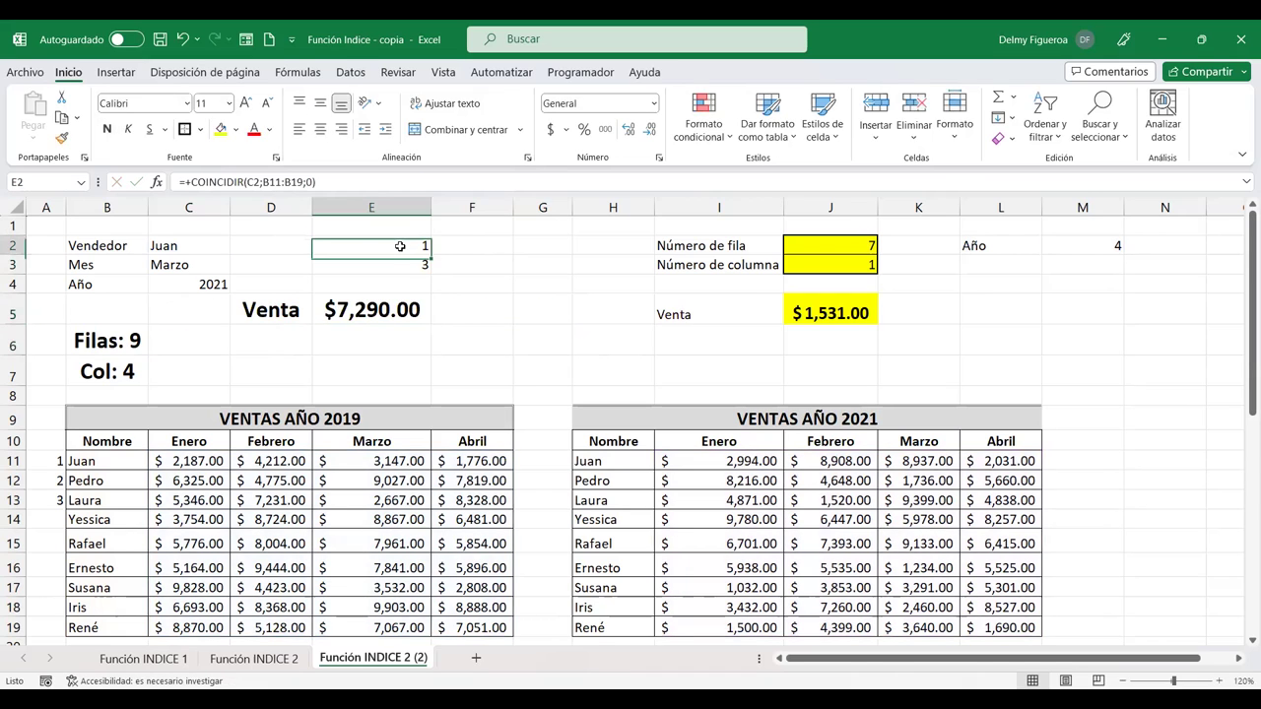
pyautogui.doubleClick(377, 245)
pyautogui.moveTo(330, 245); pyautogui.dragTo(486, 244)
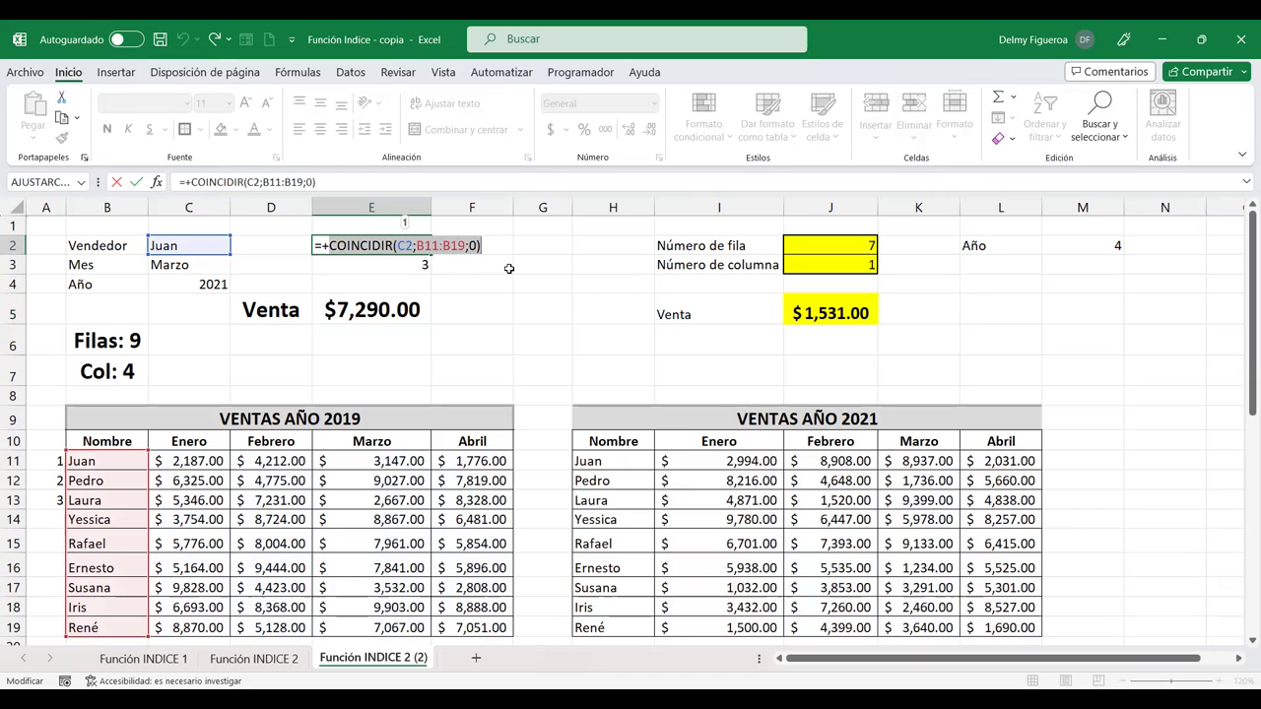
pyautogui.hotkey('ctrl', 'c')
pyautogui.press('Escape')
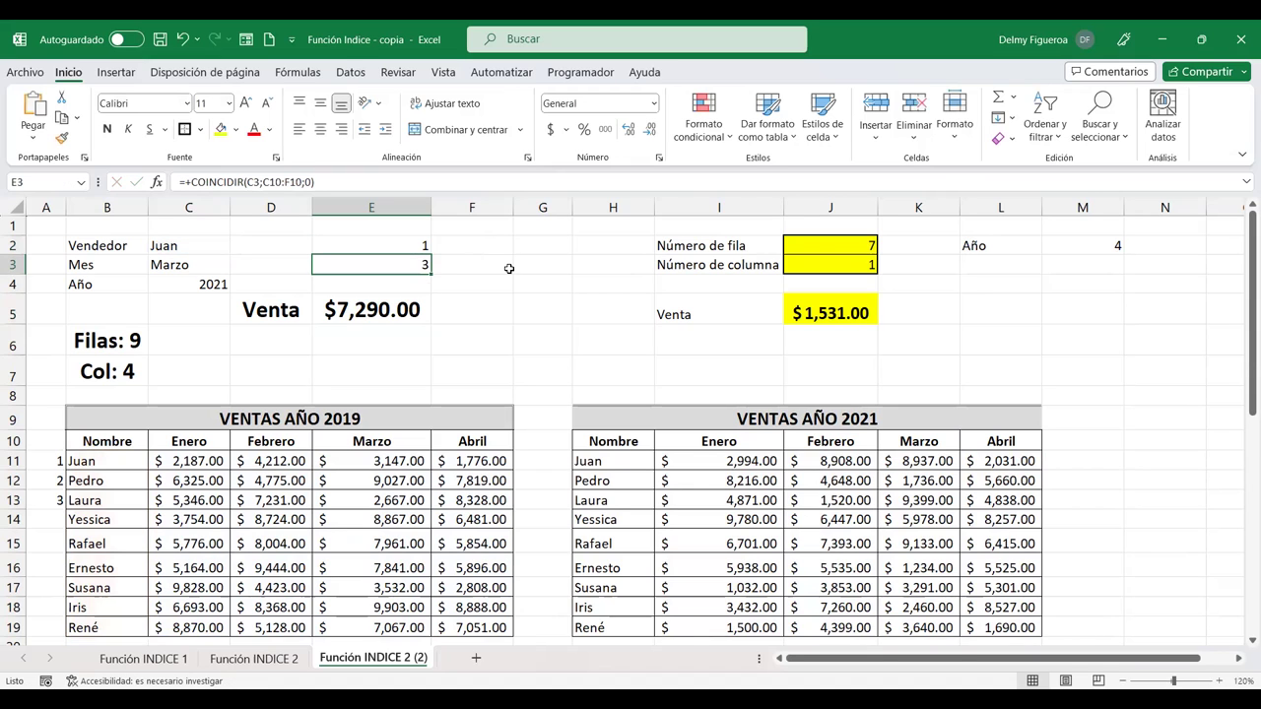
pyautogui.doubleClick(392, 310)
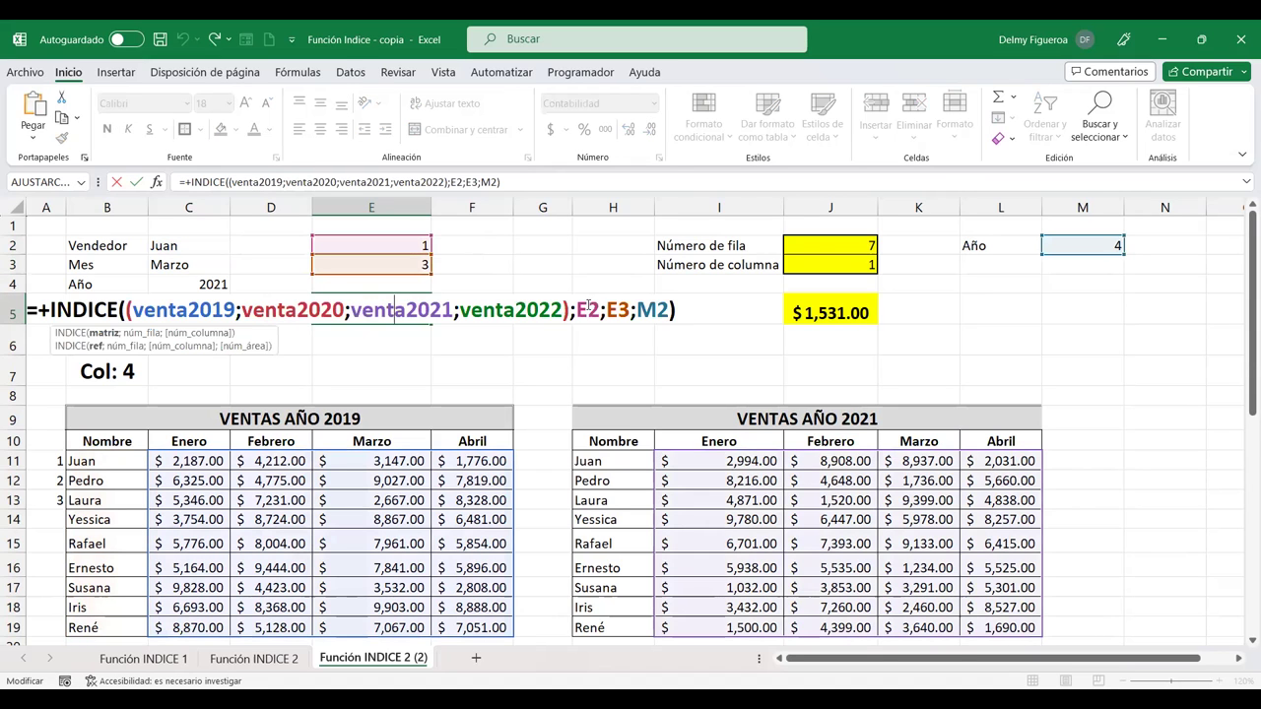
pyautogui.doubleClick(589, 309)
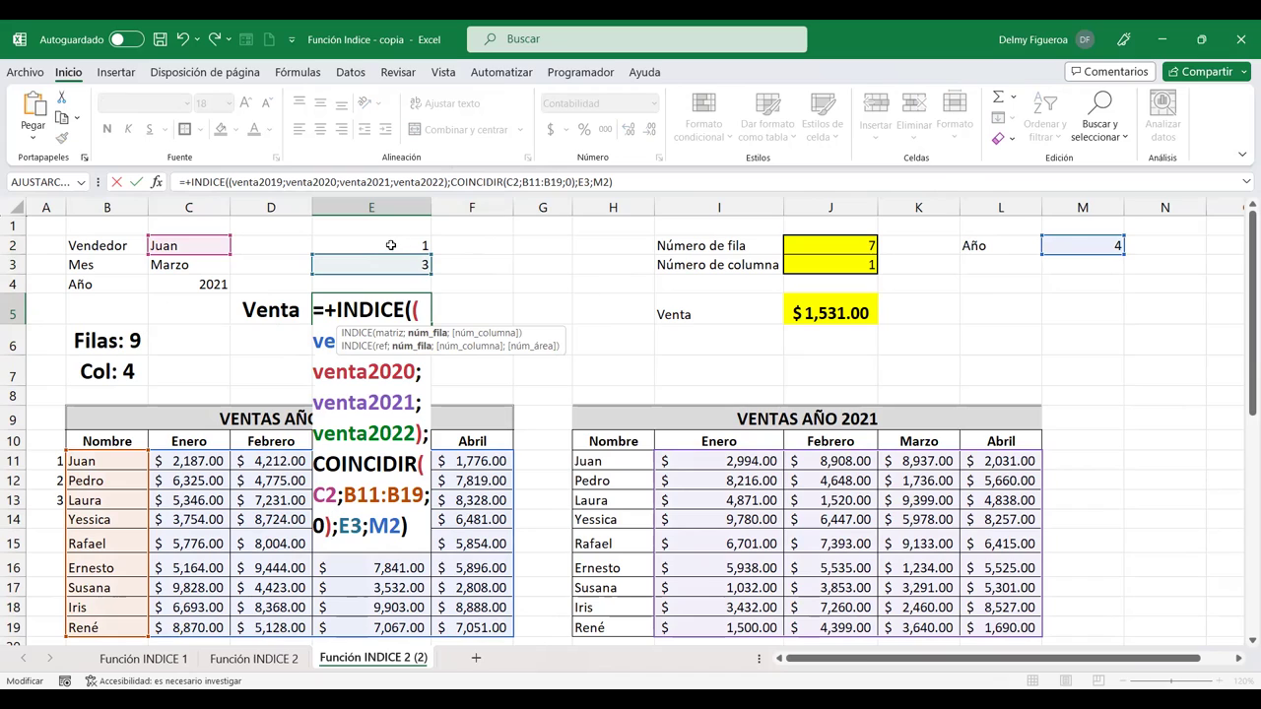
# Verify the nested COINCIDIR(C2;B11:B19;0) arguments in the formula bar and commit E5's formula
pyautogui.click(503, 183)
pyautogui.click(537, 182)
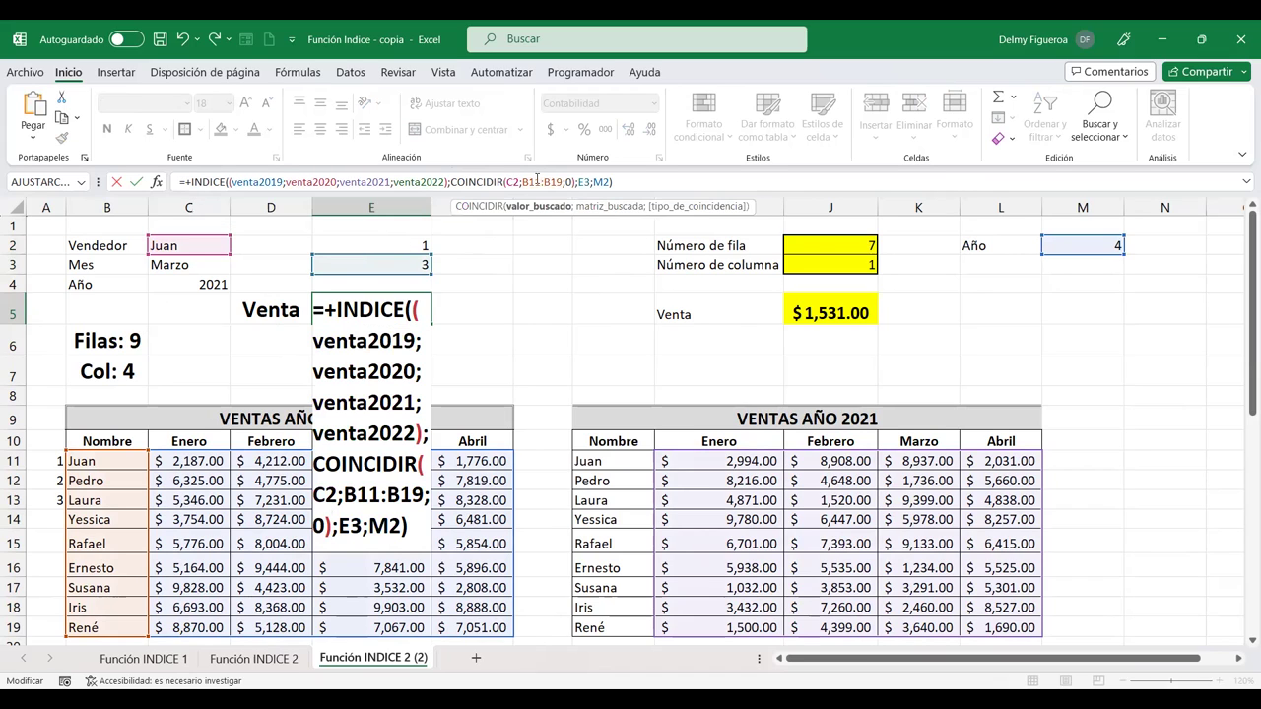
pyautogui.click(556, 182)
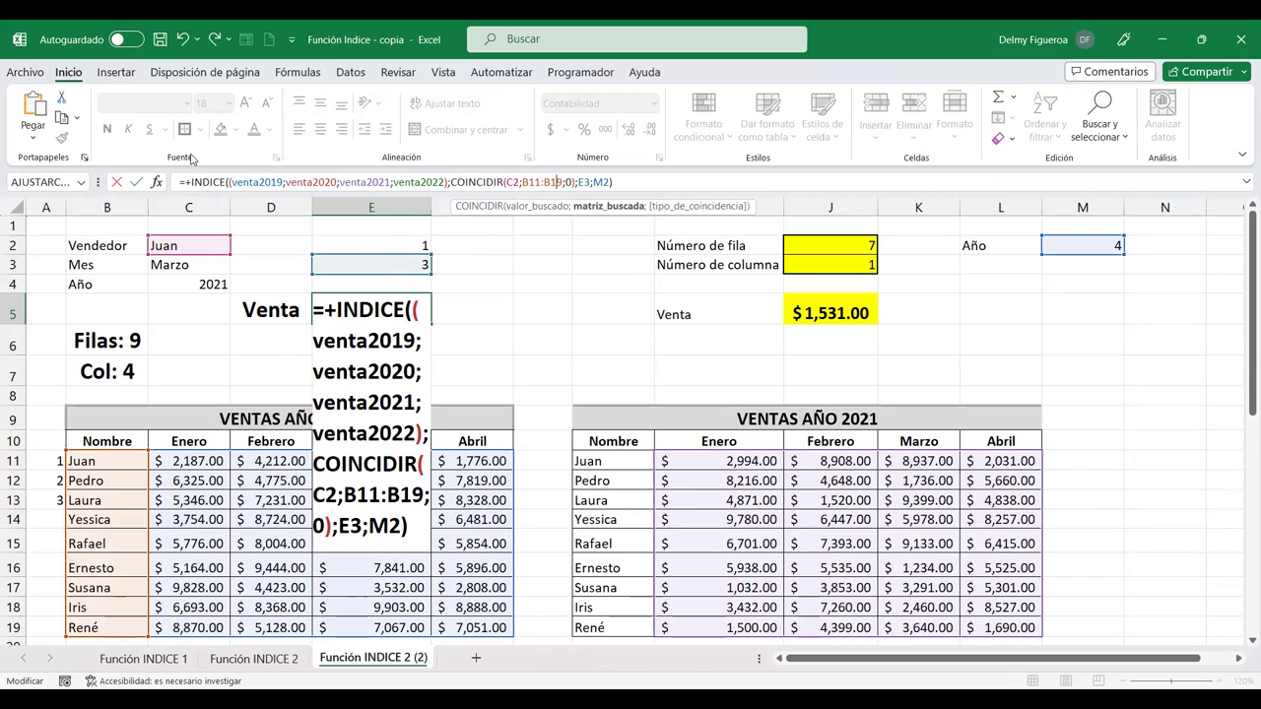
pyautogui.press('Return')
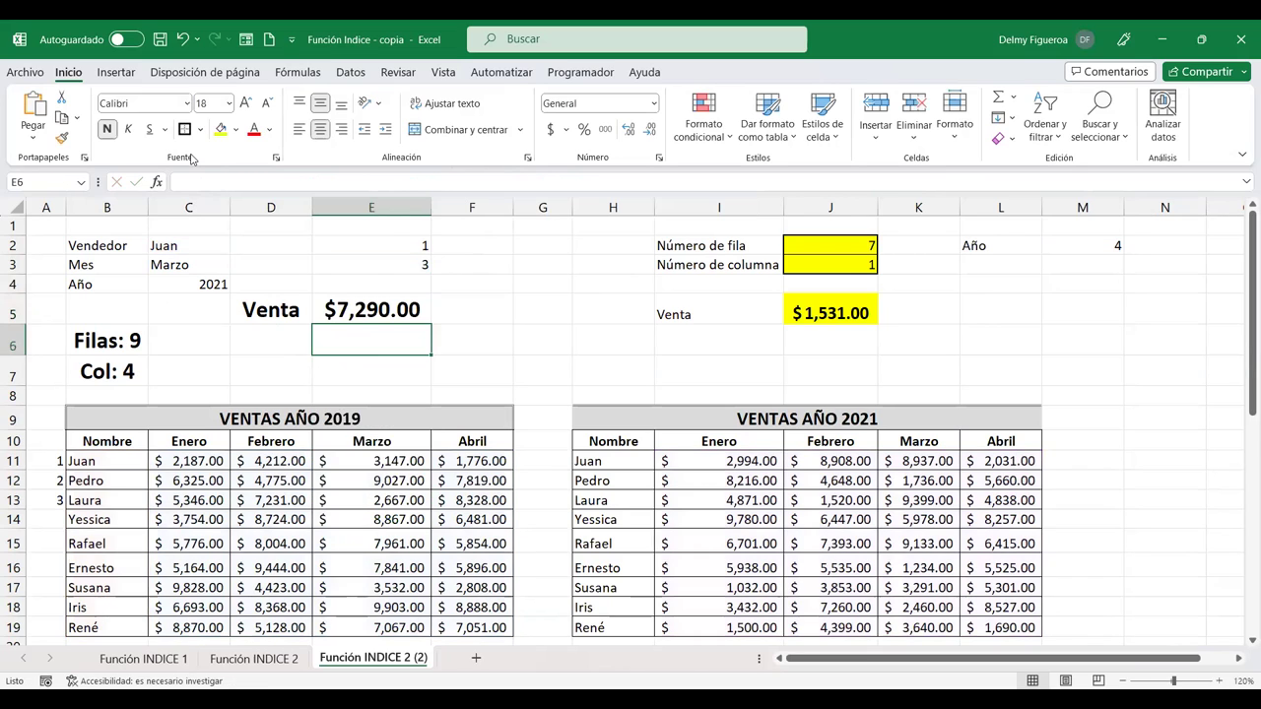
pyautogui.click(386, 247)
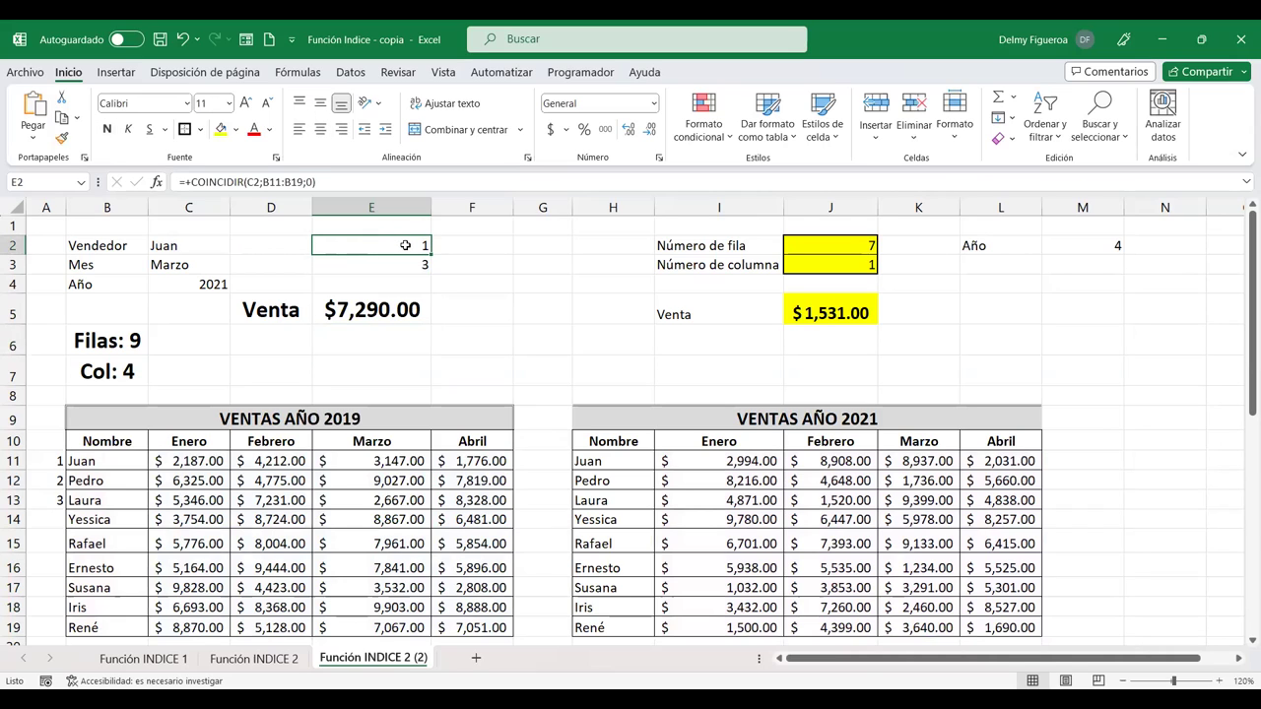
# Delete E2's helper formula, then clear and restore E3's month-position formula
pyautogui.press('Delete')
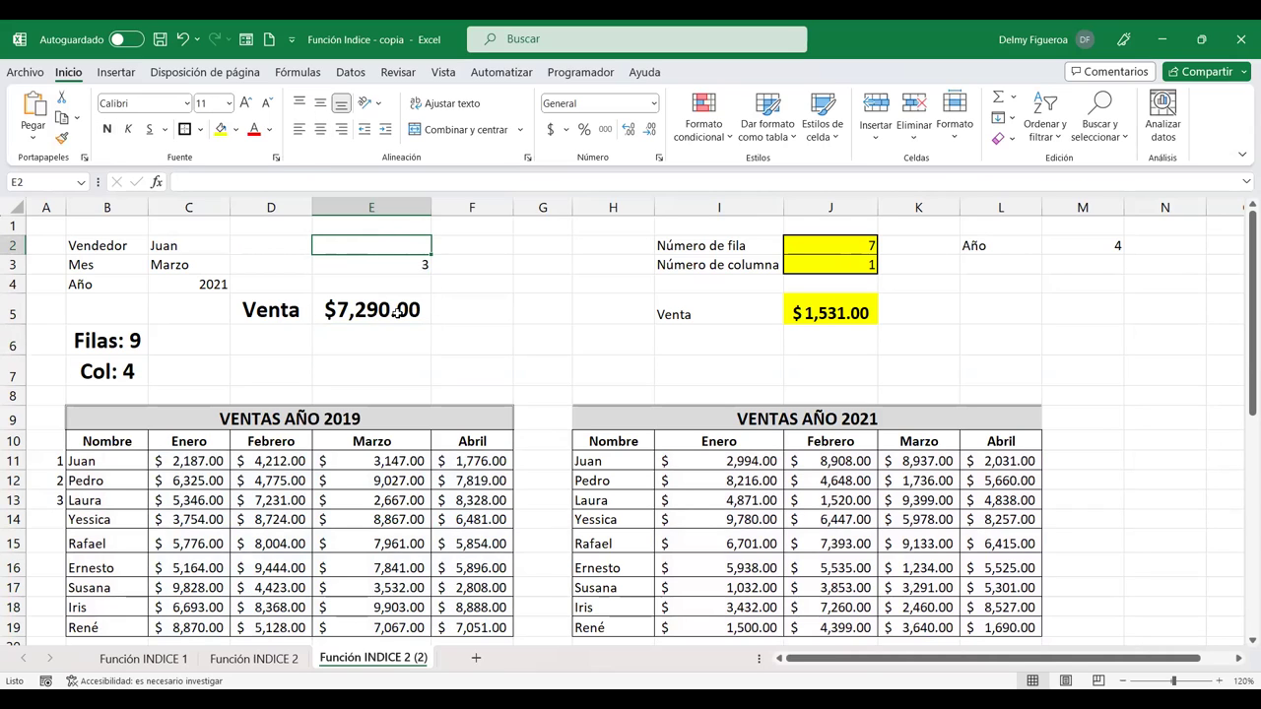
pyautogui.click(397, 263)
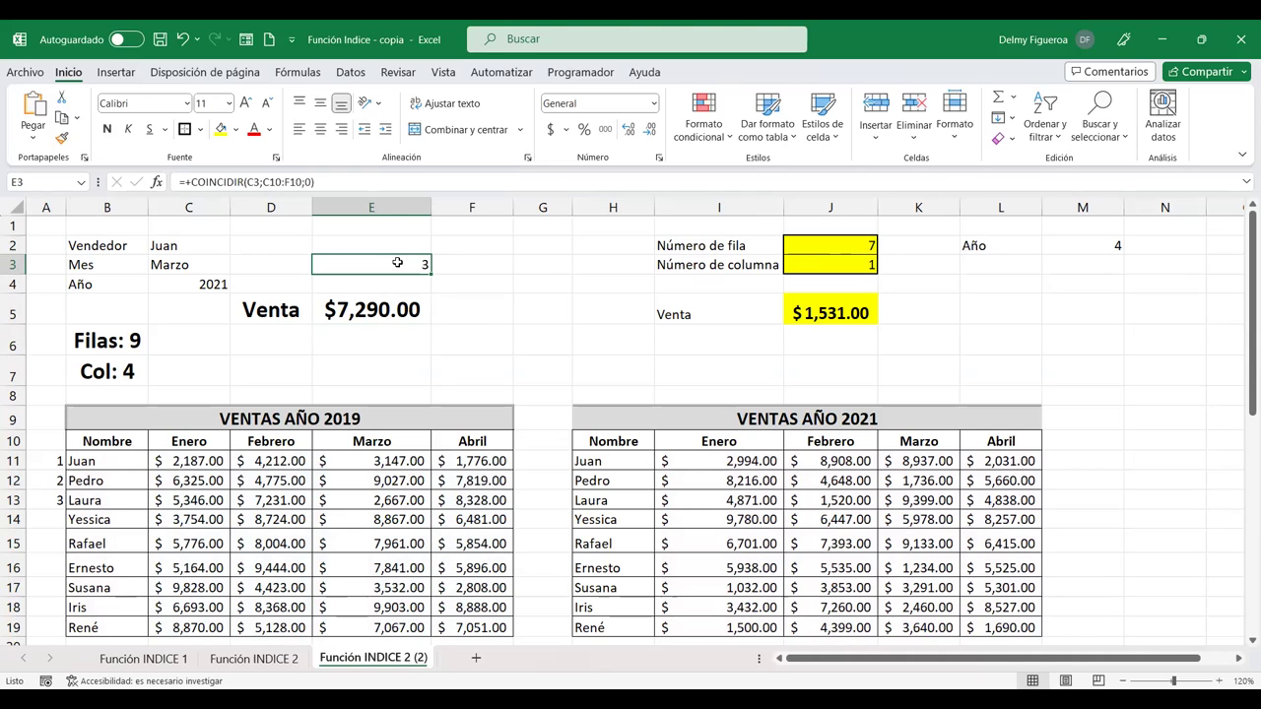
pyautogui.press('Delete')
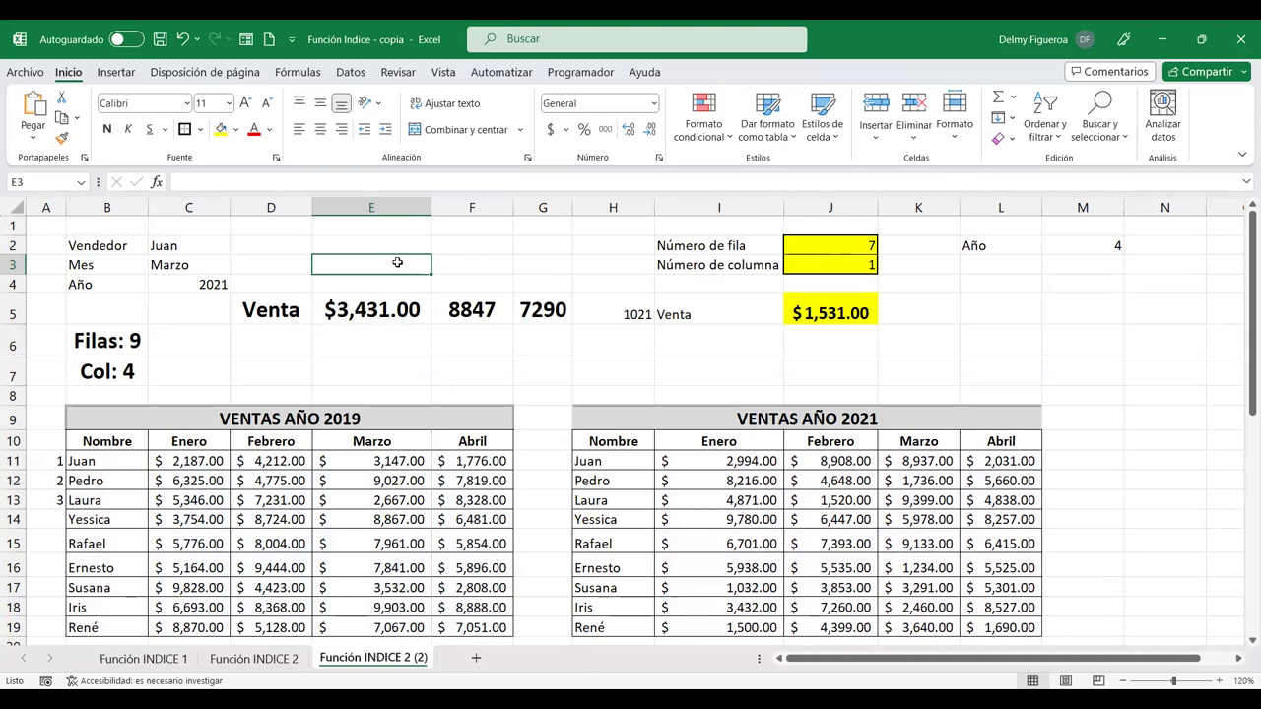
pyautogui.hotkey('ctrl', 'z')
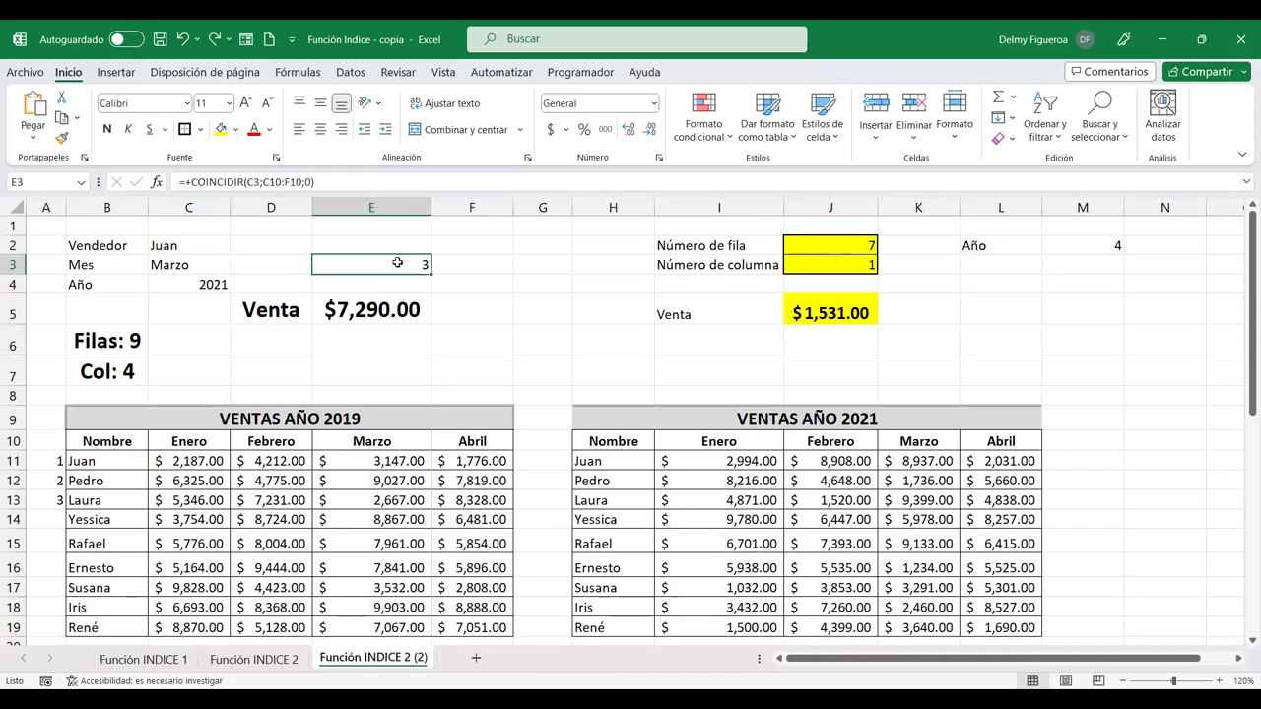
pyautogui.click(347, 186)
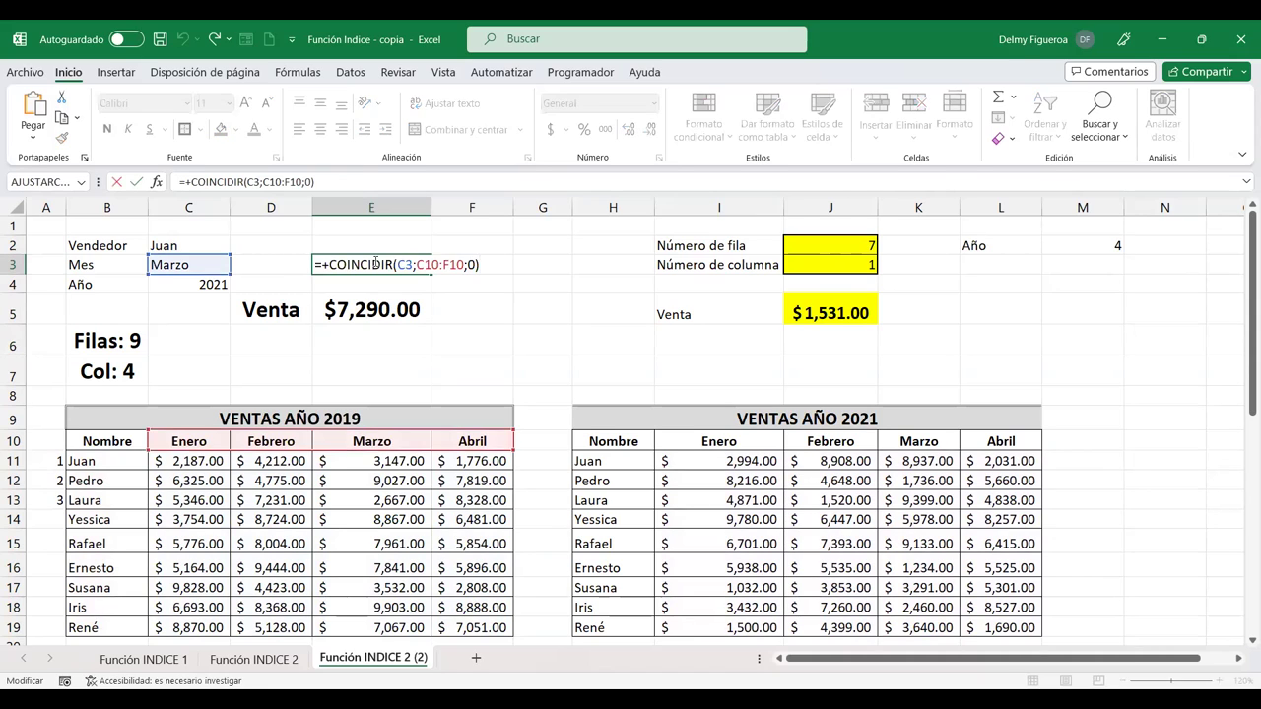
pyautogui.press('Escape')
# Locate the E3 reference in E5's formula, then copy COINCIDIR(C3;C10:F10;0) from E3
pyautogui.doubleClick(399, 310)
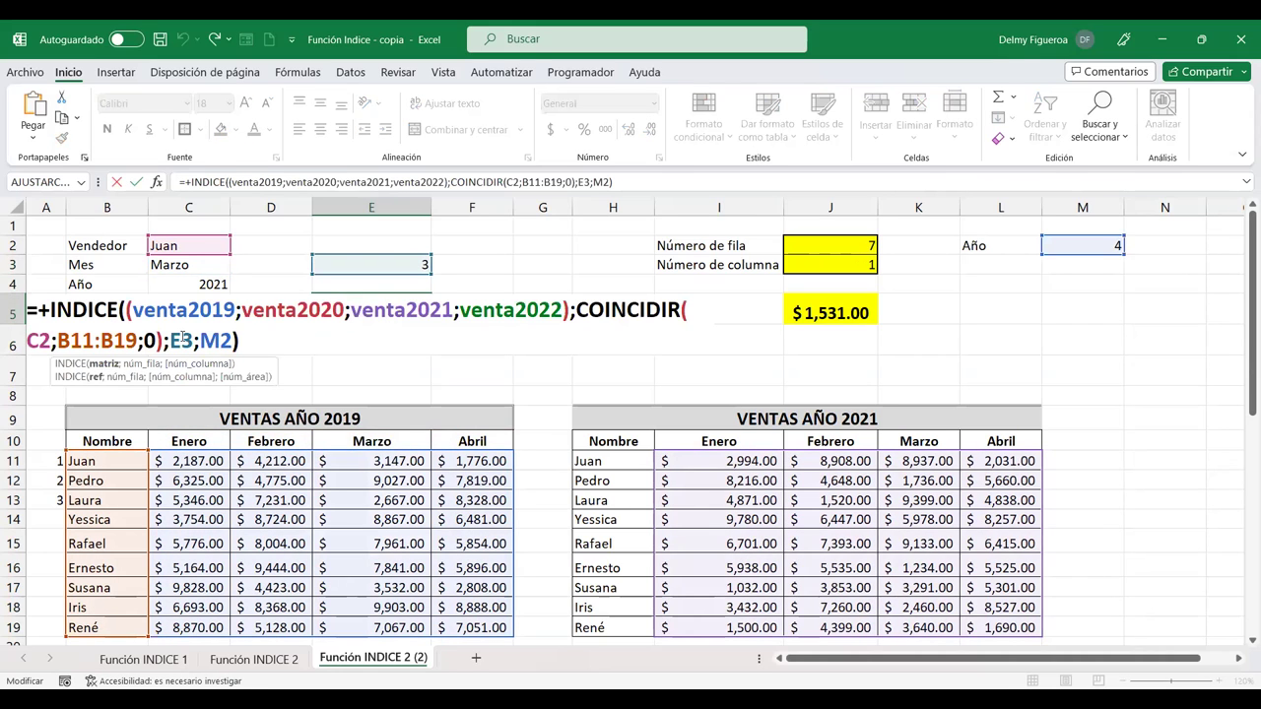
pyautogui.click(183, 339)
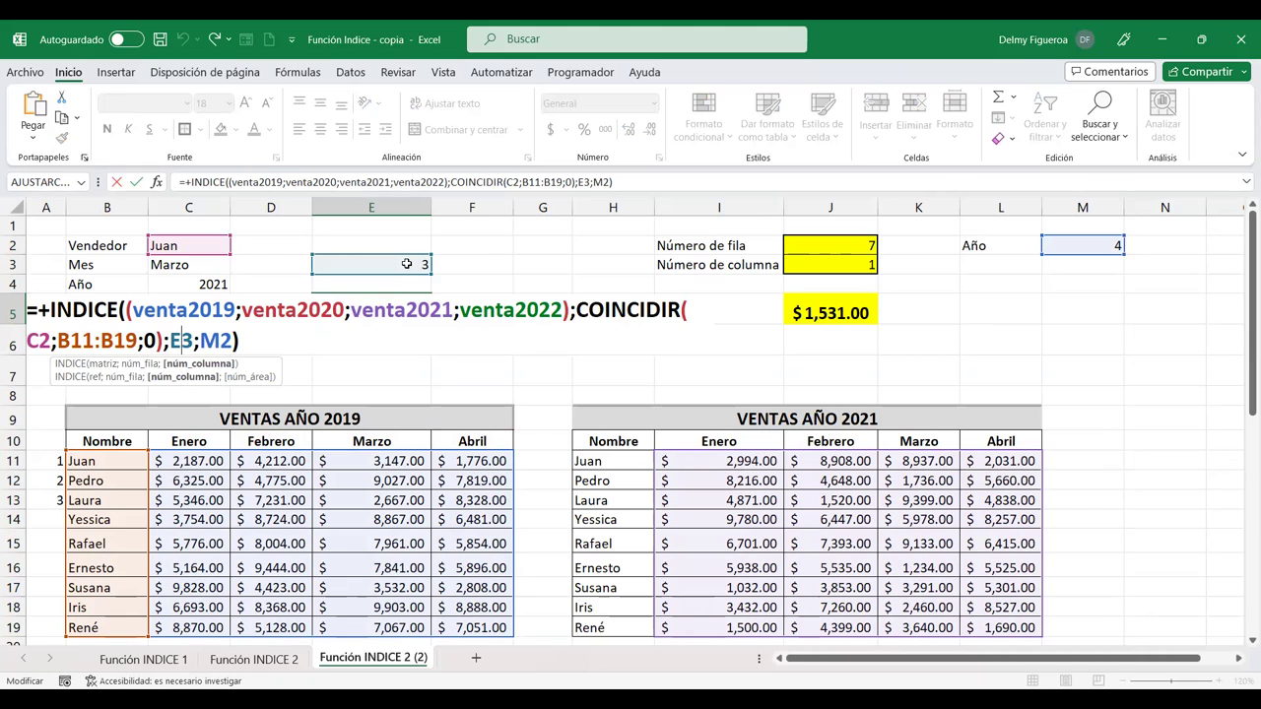
pyautogui.press('Escape')
pyautogui.doubleClick(406, 264)
pyautogui.moveTo(332, 265); pyautogui.dragTo(489, 265)
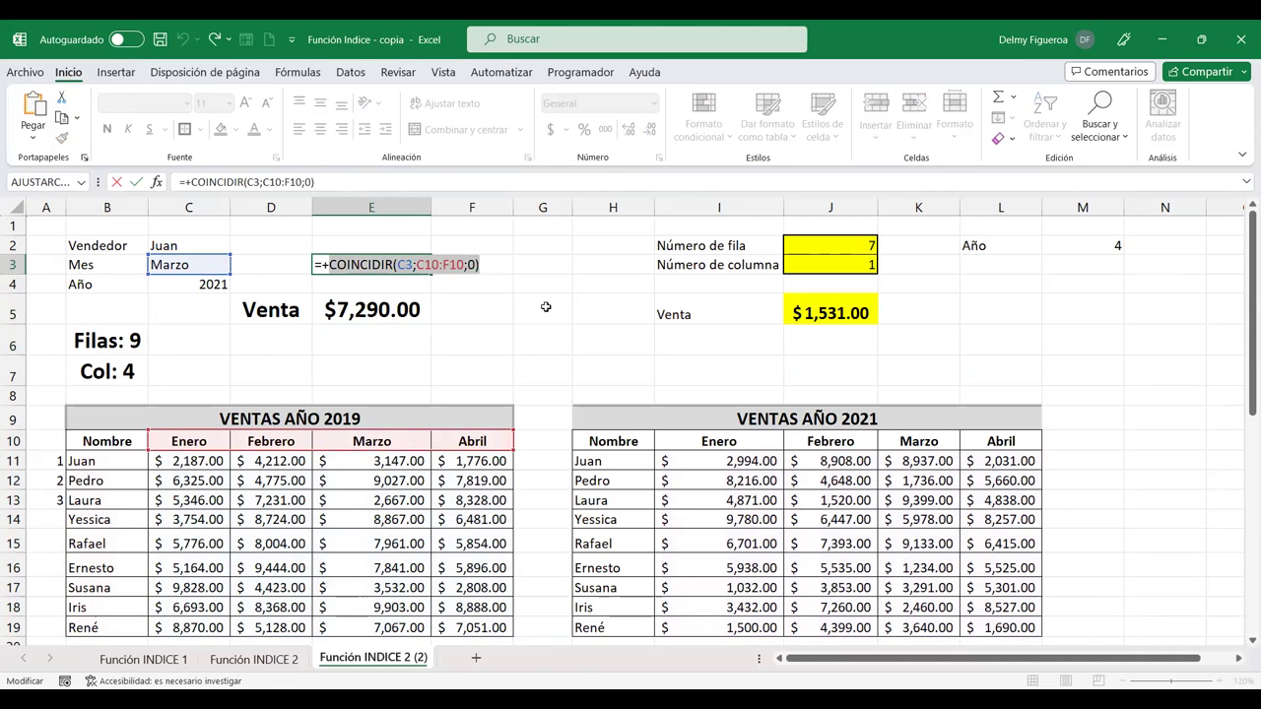
pyautogui.press('Escape')
# Replace E5's E3 column argument with COINCIDIR(C3;C10:F10;0) and commit the formula
pyautogui.doubleClick(376, 313)
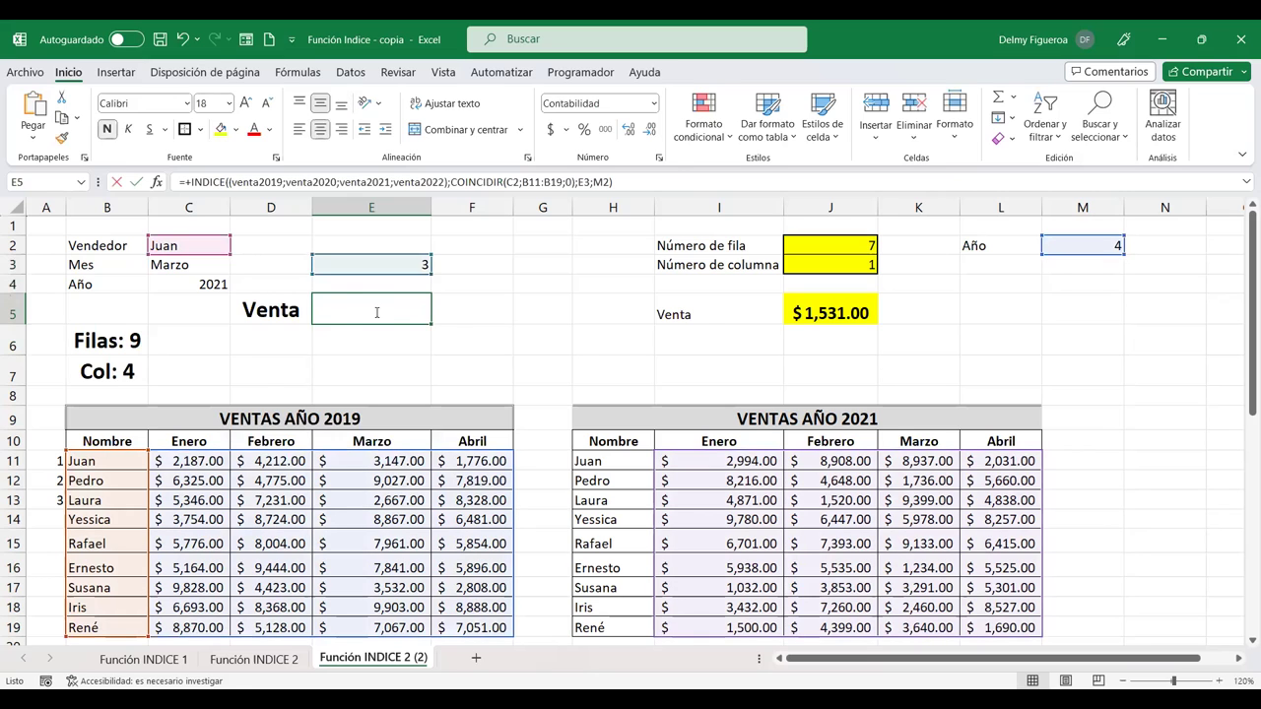
pyautogui.doubleClick(376, 313)
pyautogui.doubleClick(181, 340)
pyautogui.write('COINCIDIR(C3;C10:F10;0')
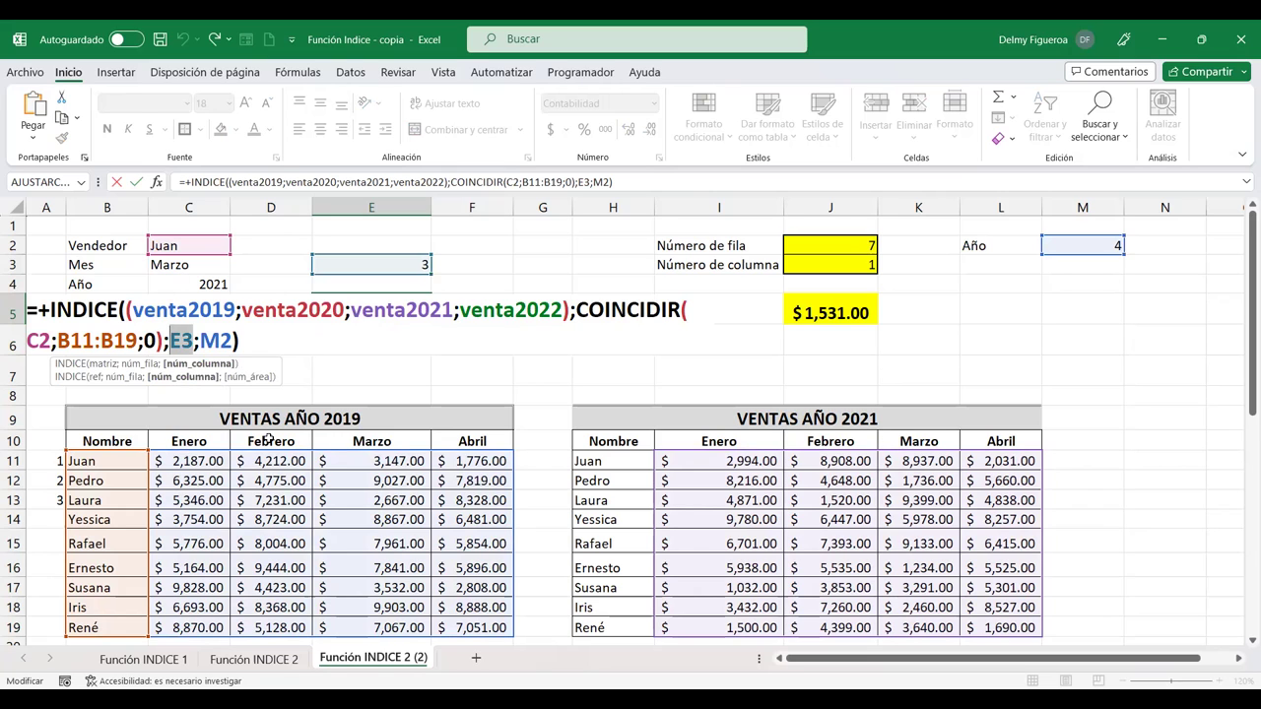
pyautogui.click(642, 184)
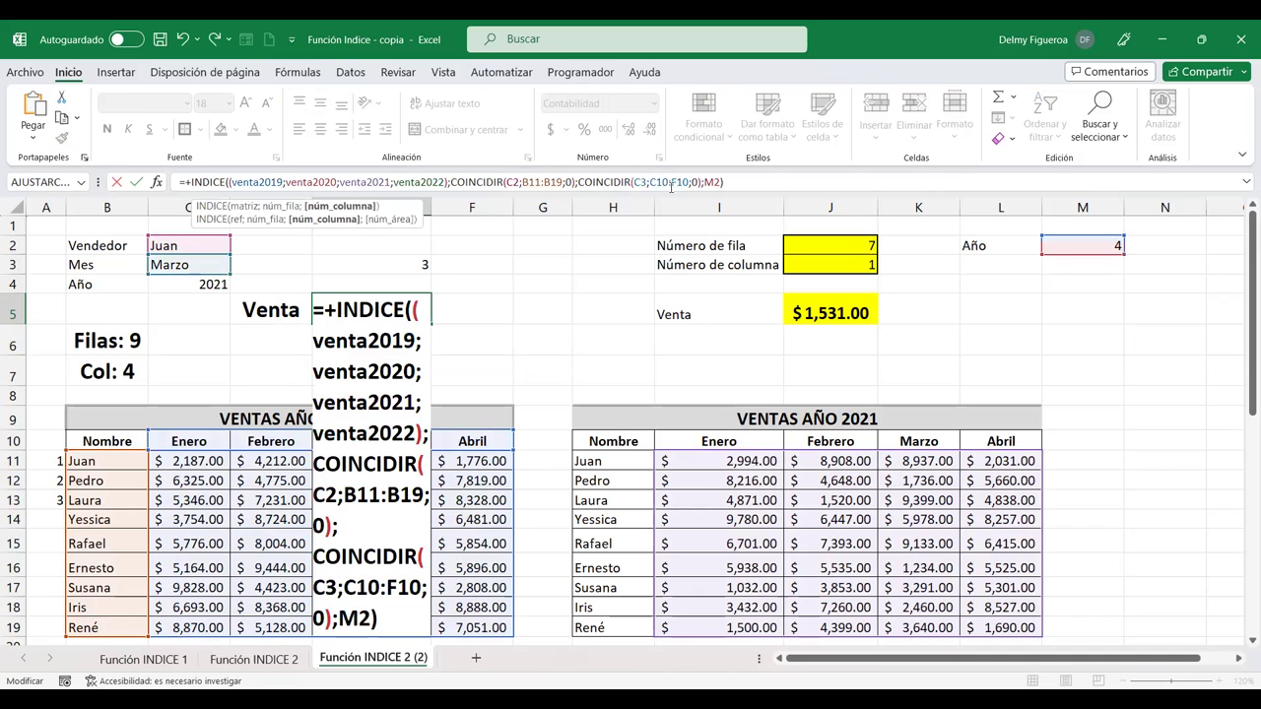
pyautogui.click(676, 182)
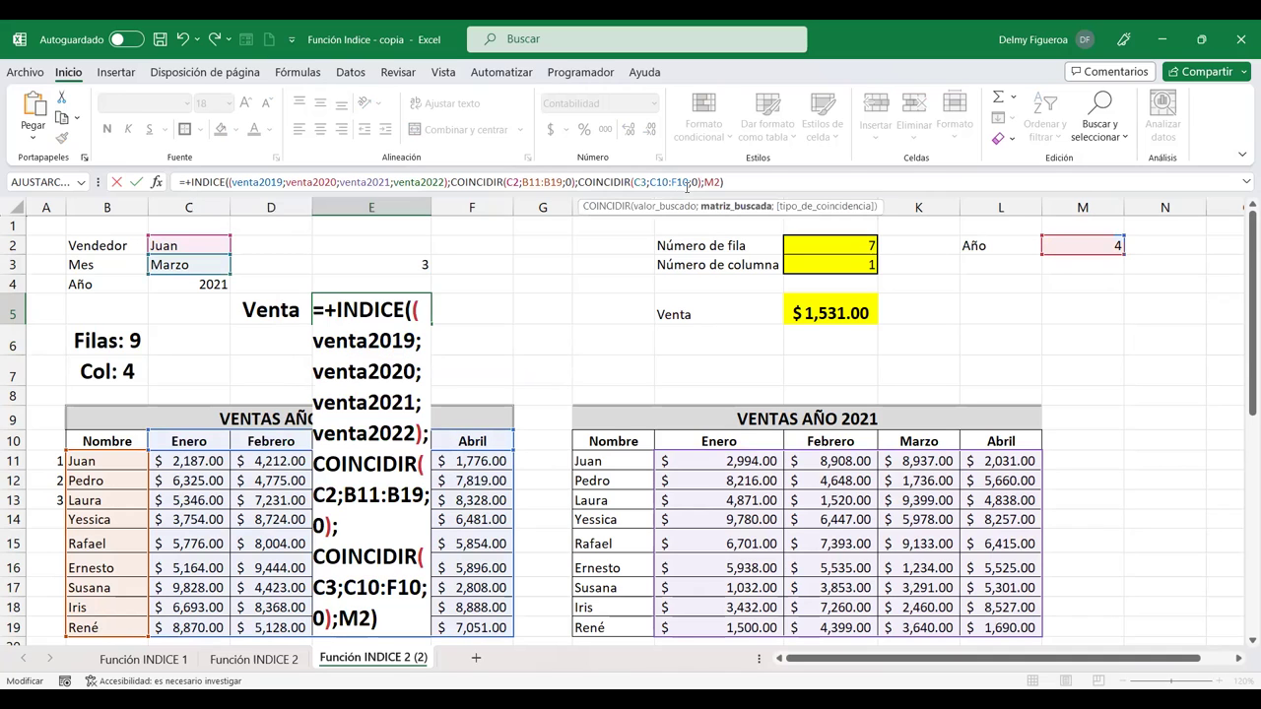
pyautogui.press('Return')
# Clear the E3 helper and set the inputs to Pedro, Febrero and year area 1
pyautogui.click(404, 262)
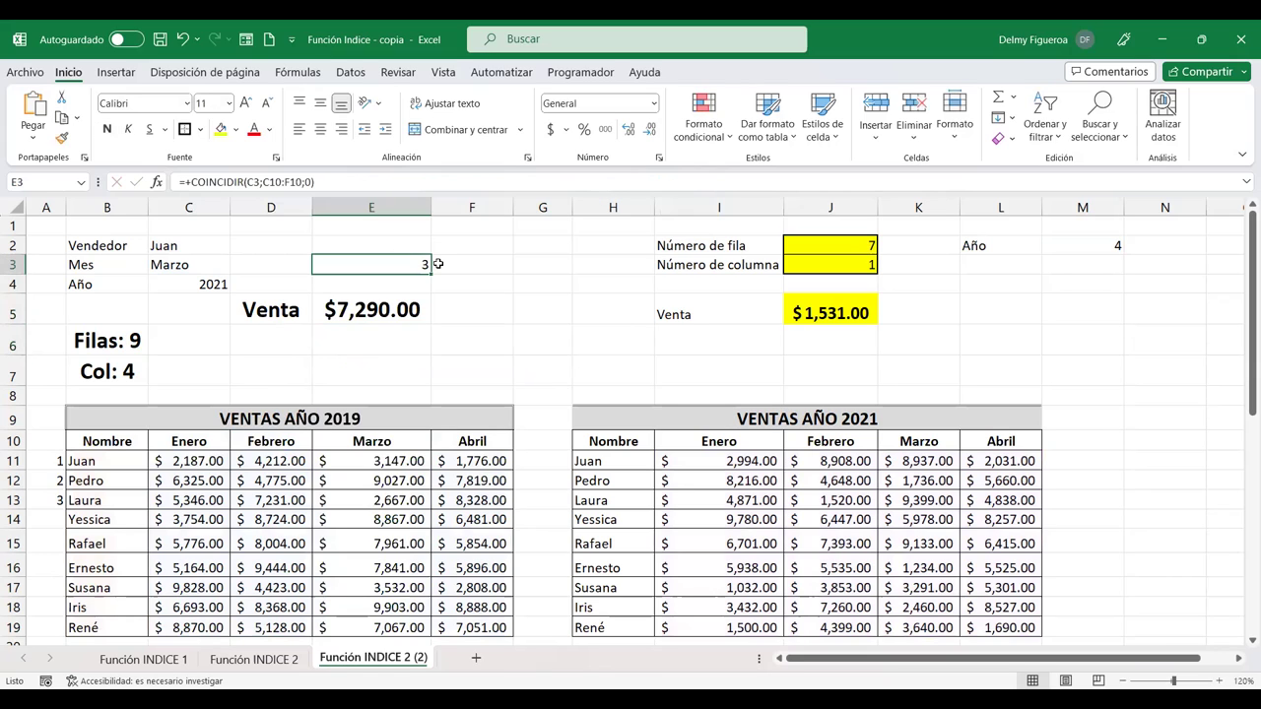
pyautogui.press('Delete')
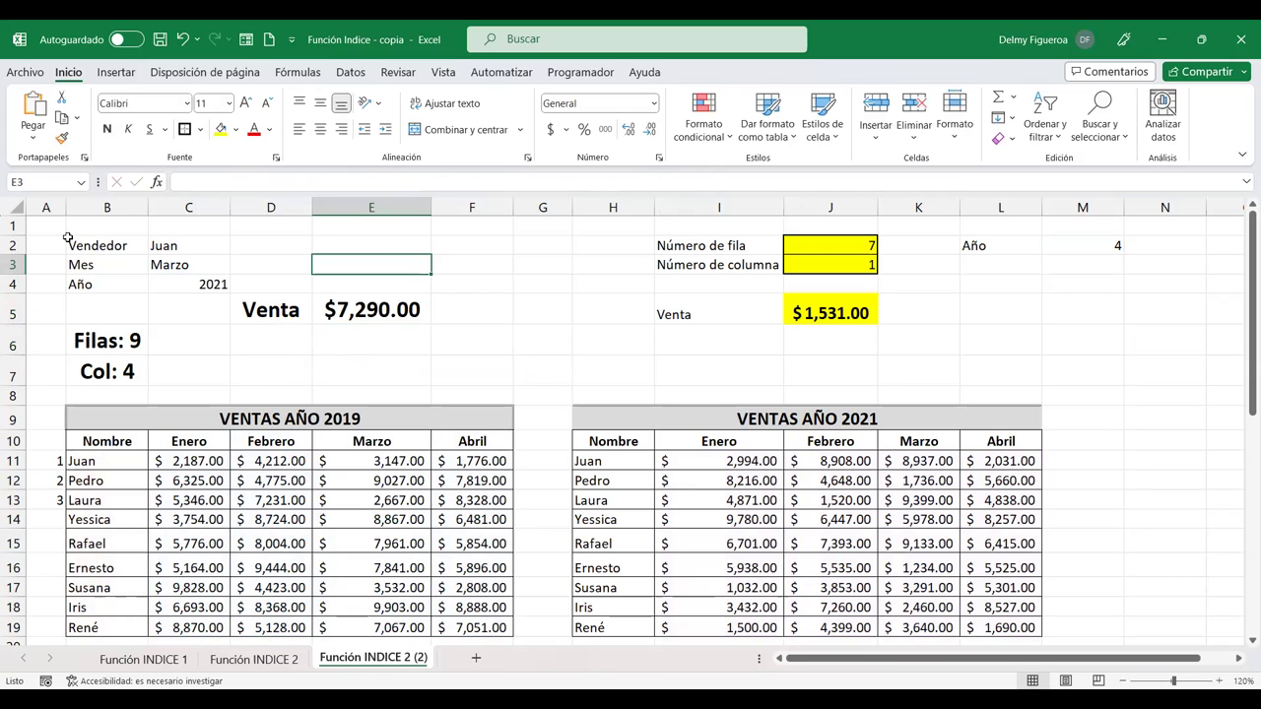
pyautogui.click(201, 245)
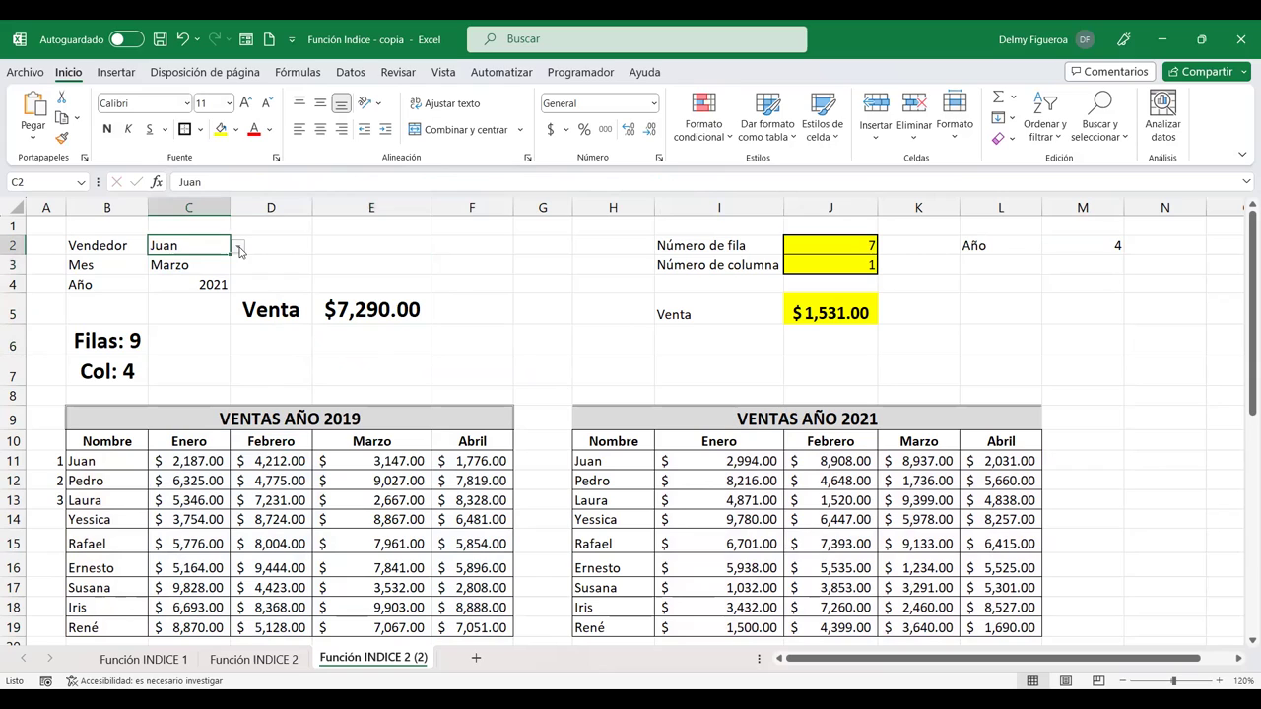
pyautogui.click(238, 247)
pyautogui.click(189, 276)
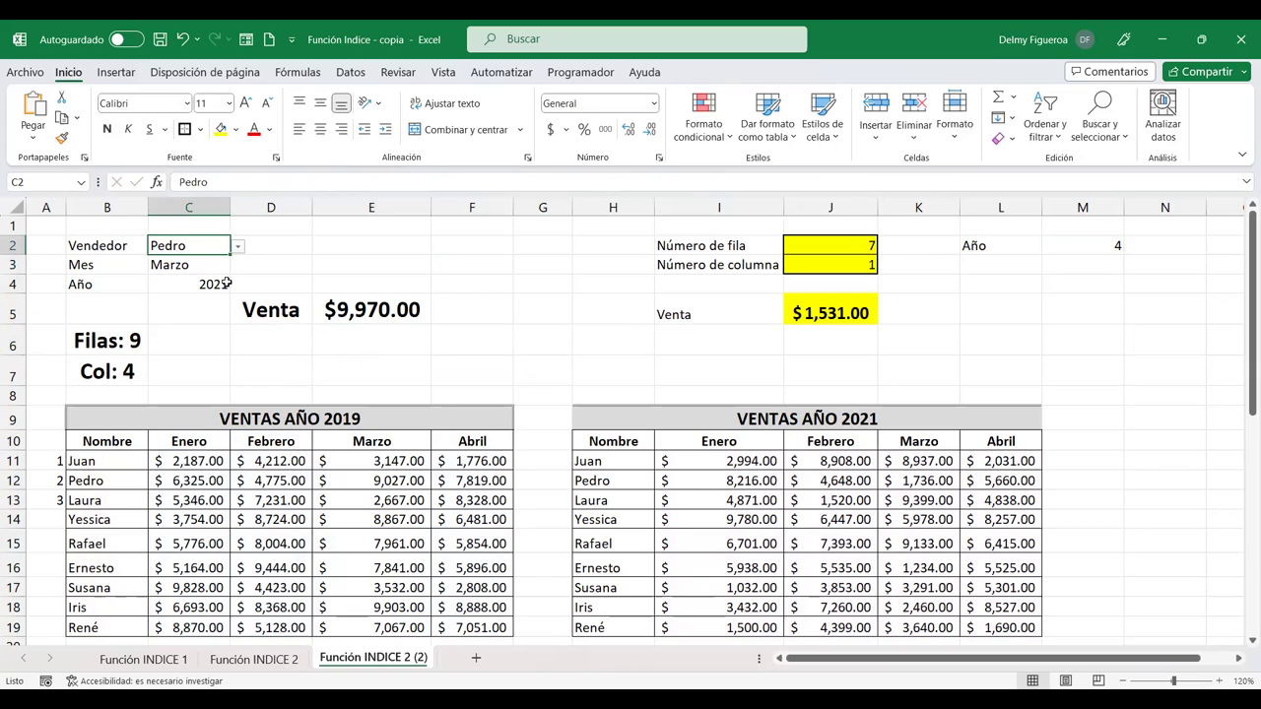
pyautogui.click(212, 265)
pyautogui.click(237, 267)
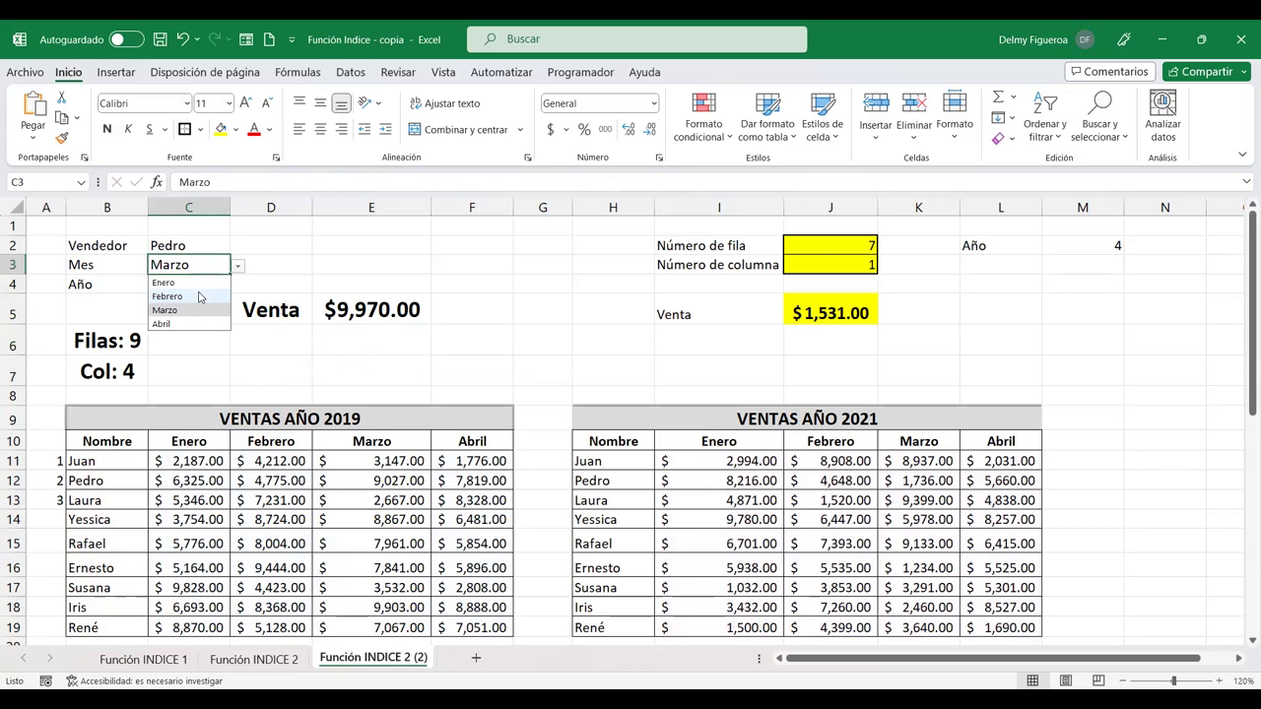
pyautogui.click(168, 297)
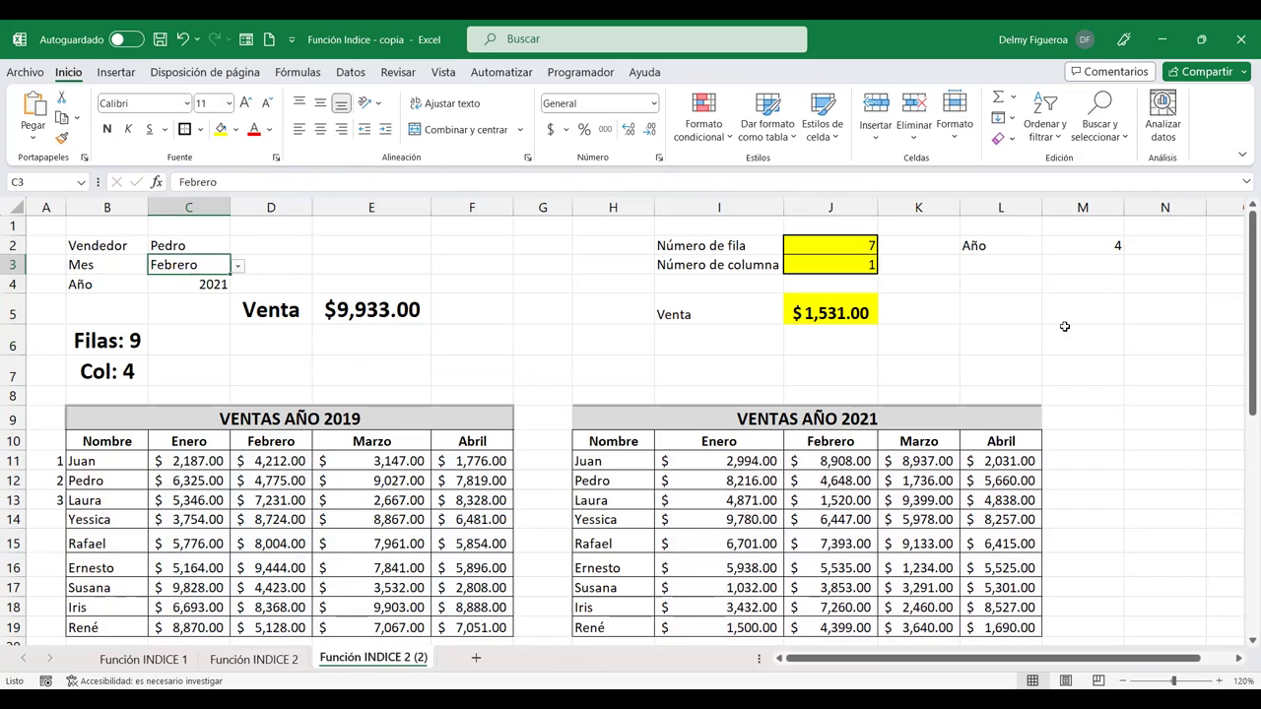
pyautogui.click(1119, 252)
pyautogui.click(1133, 248)
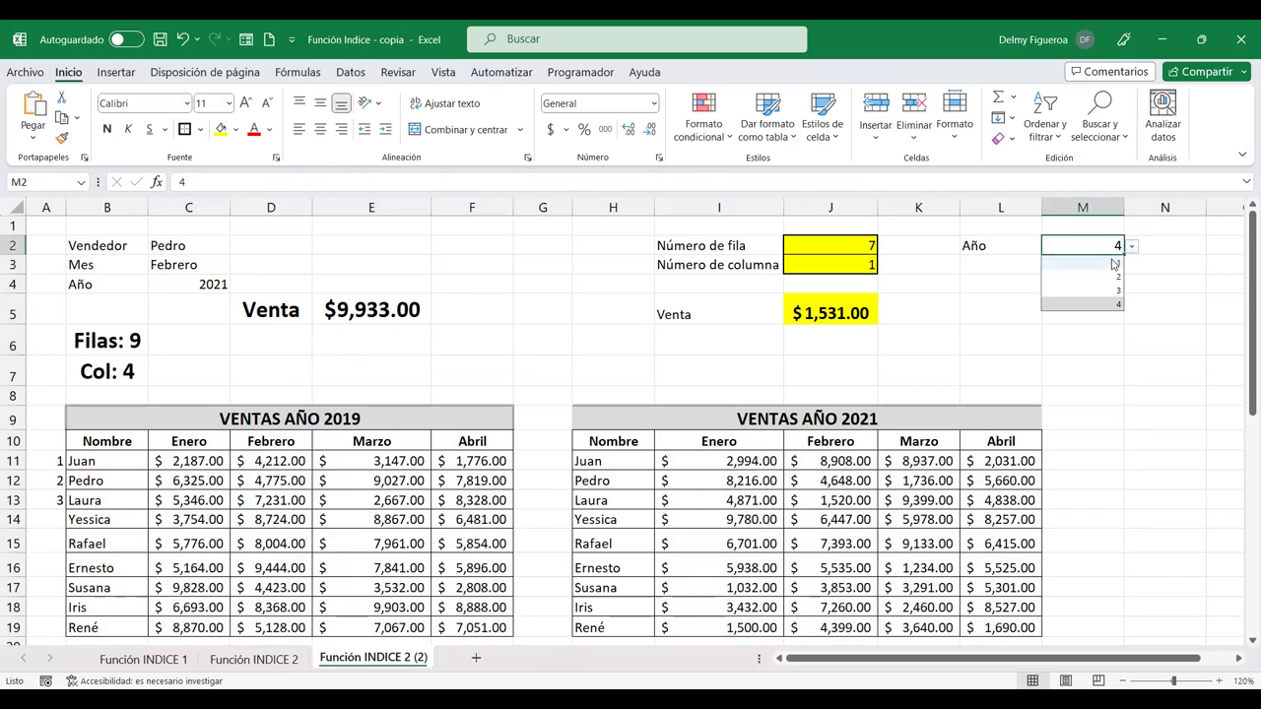
pyautogui.click(1113, 262)
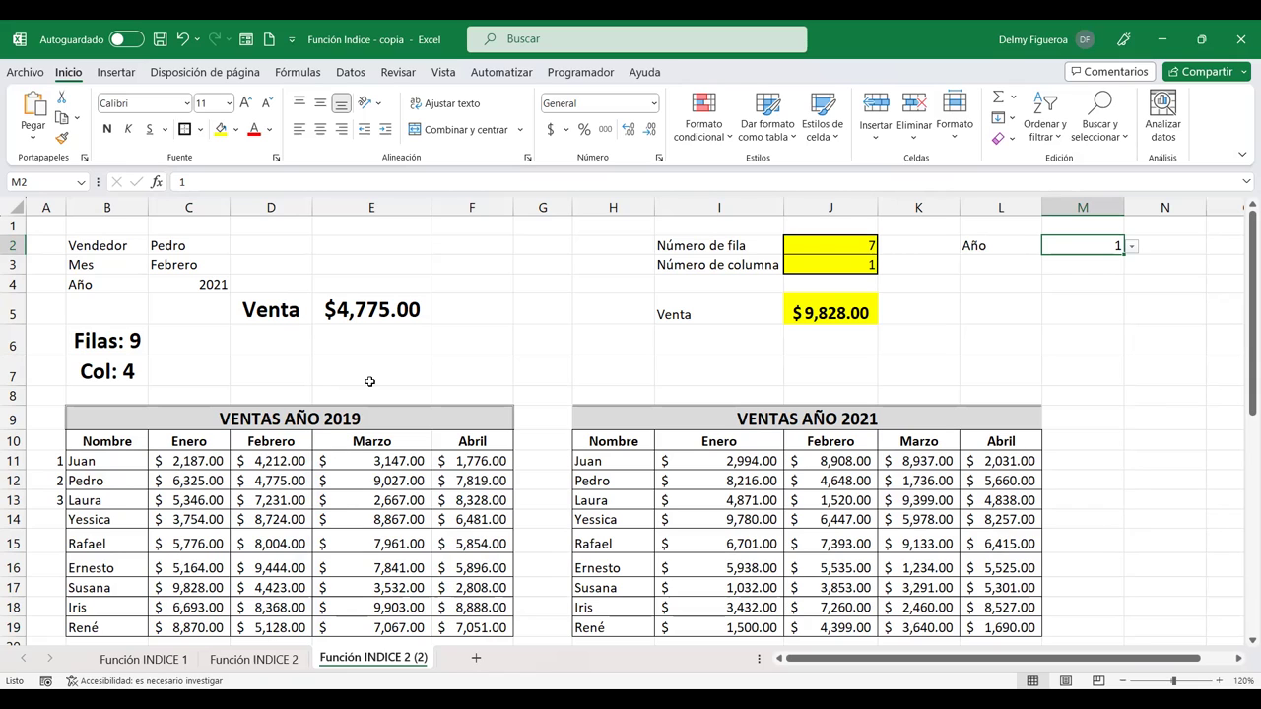
# Review E5's INDICE arguments (four sales areas, both COINCIDIR lookups, M2) and commit, returning $4,775.00
pyautogui.doubleClick(405, 310)
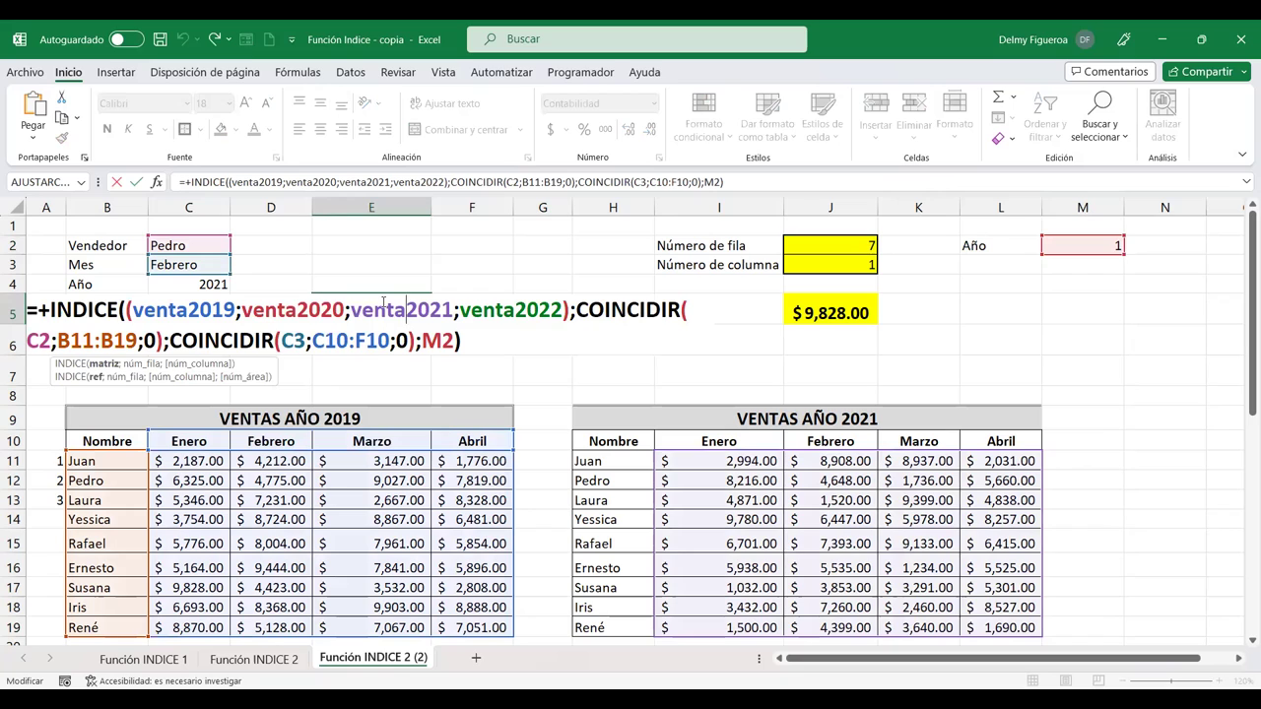
pyautogui.click(115, 312)
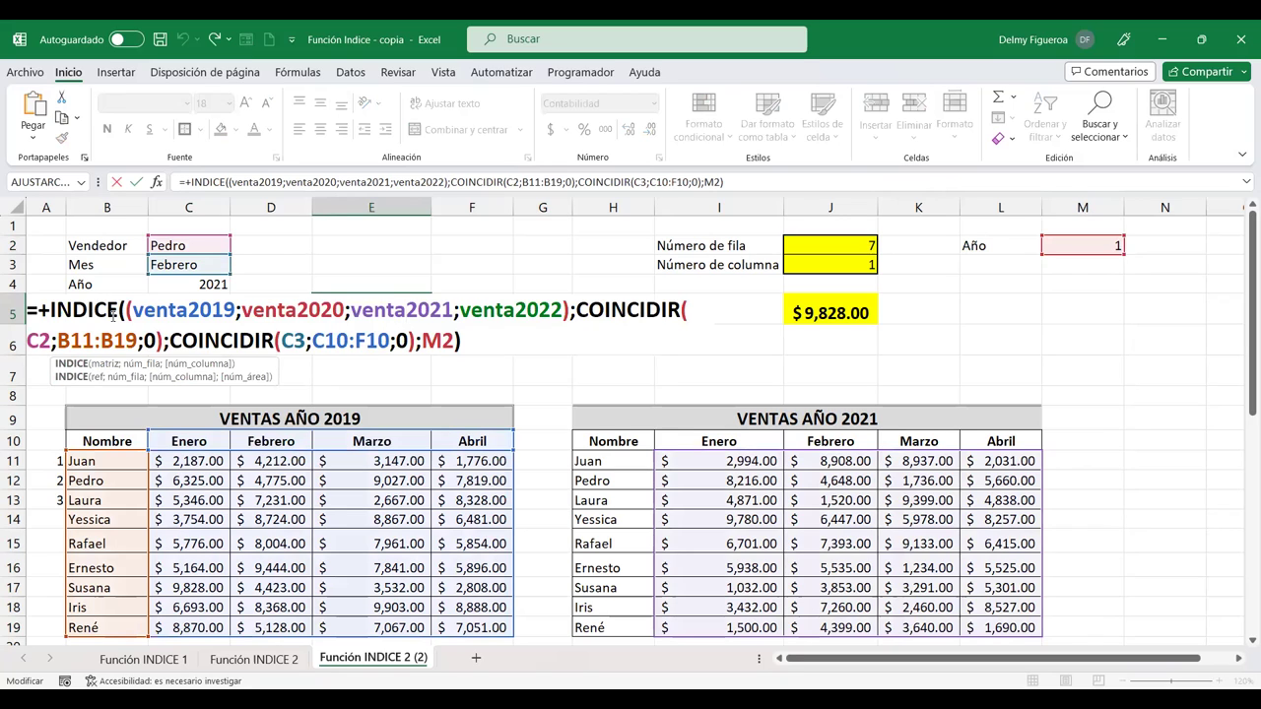
pyautogui.click(188, 312)
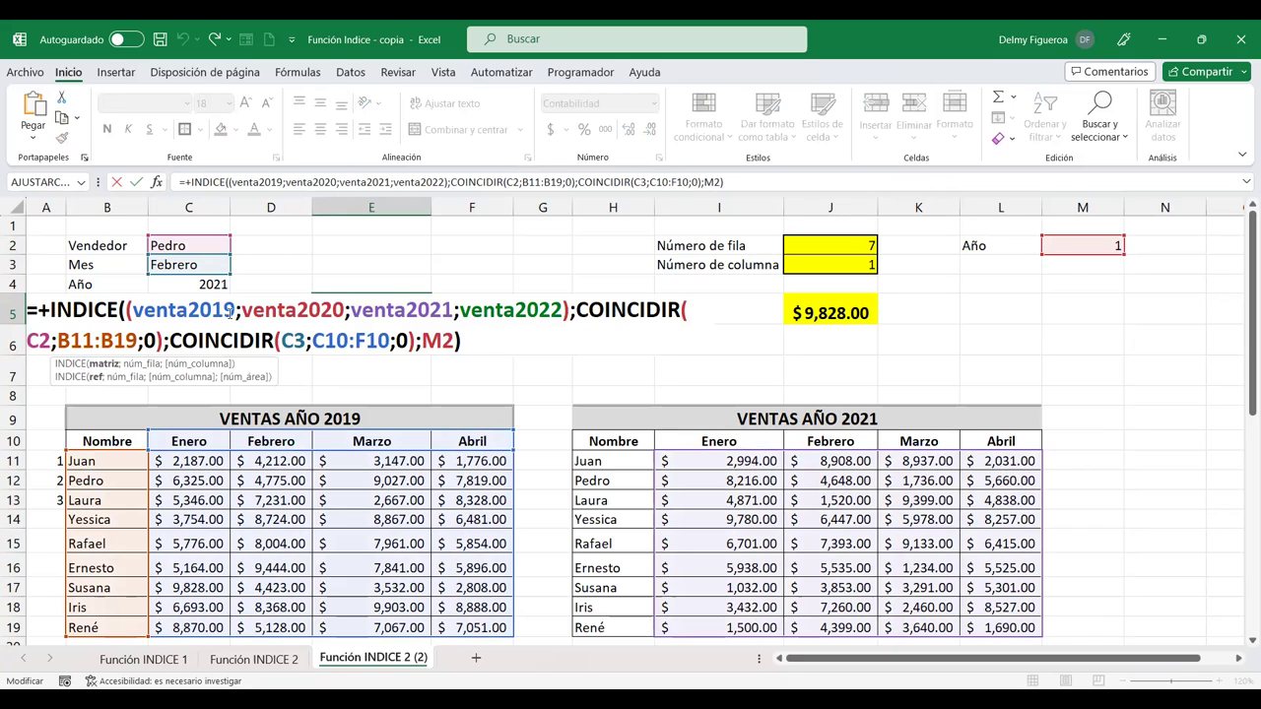
pyautogui.click(395, 312)
pyautogui.click(530, 312)
pyautogui.click(628, 310)
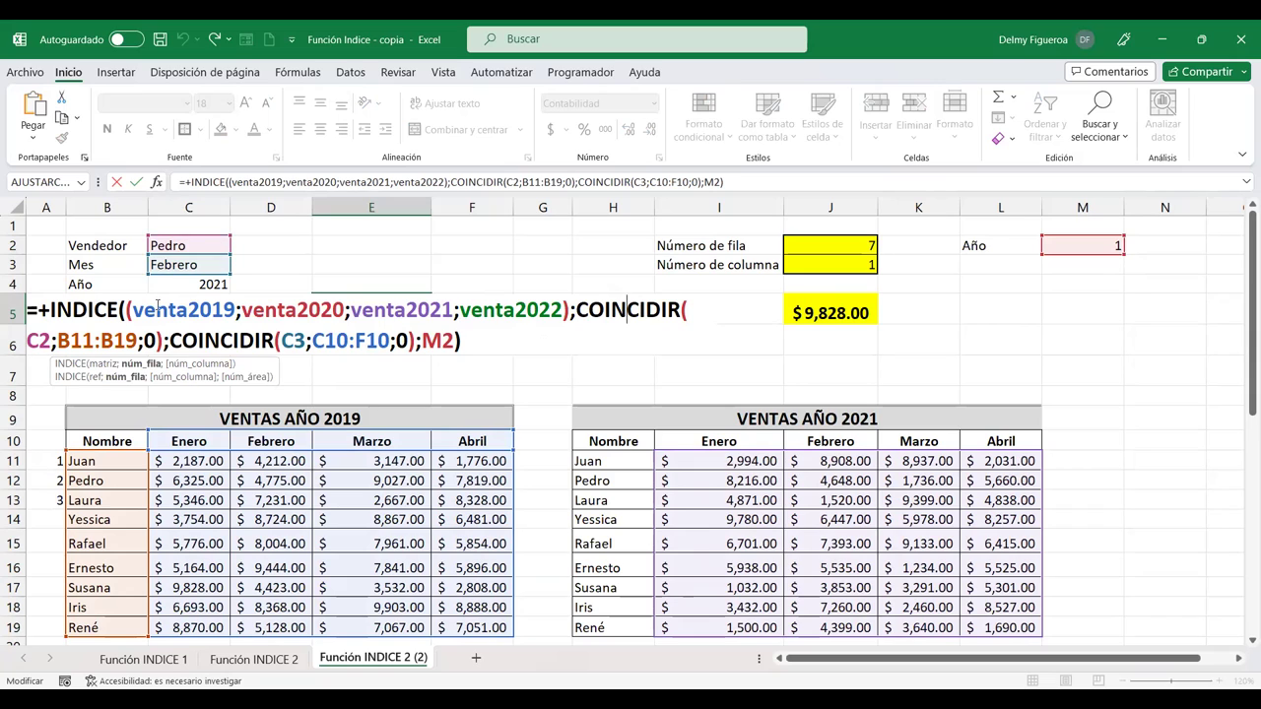
pyautogui.click(223, 340)
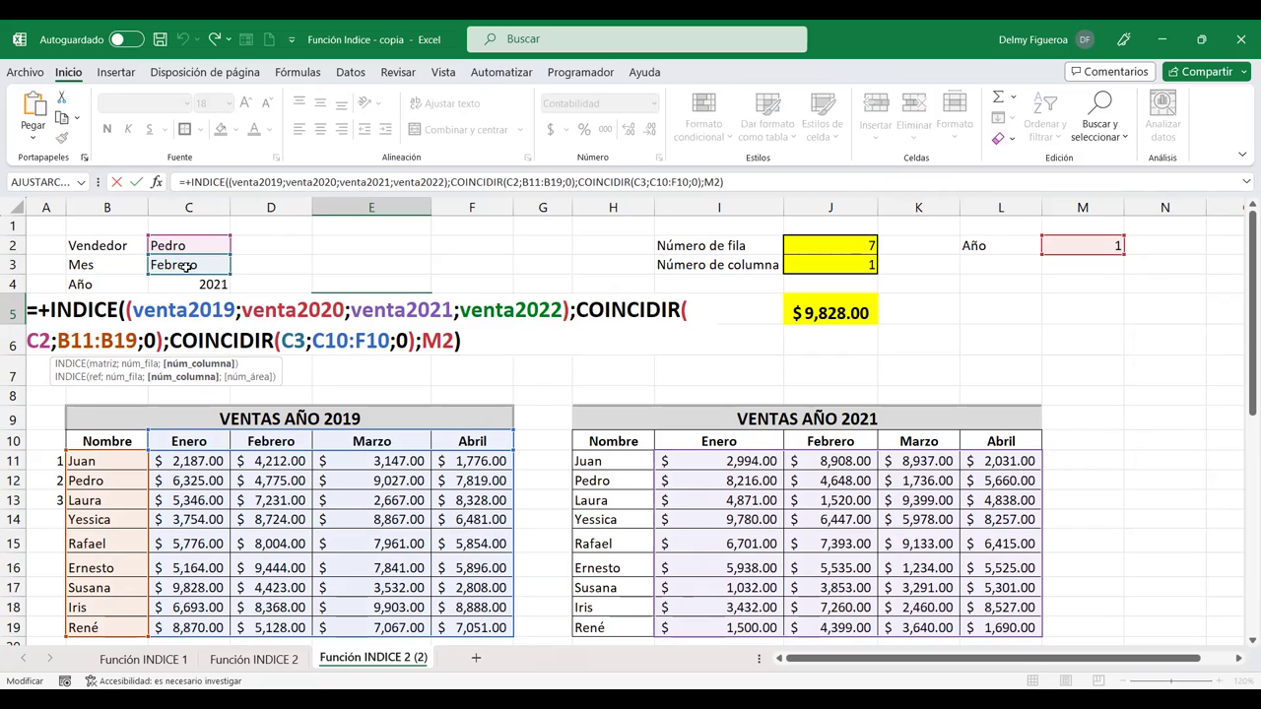
pyautogui.click(424, 340)
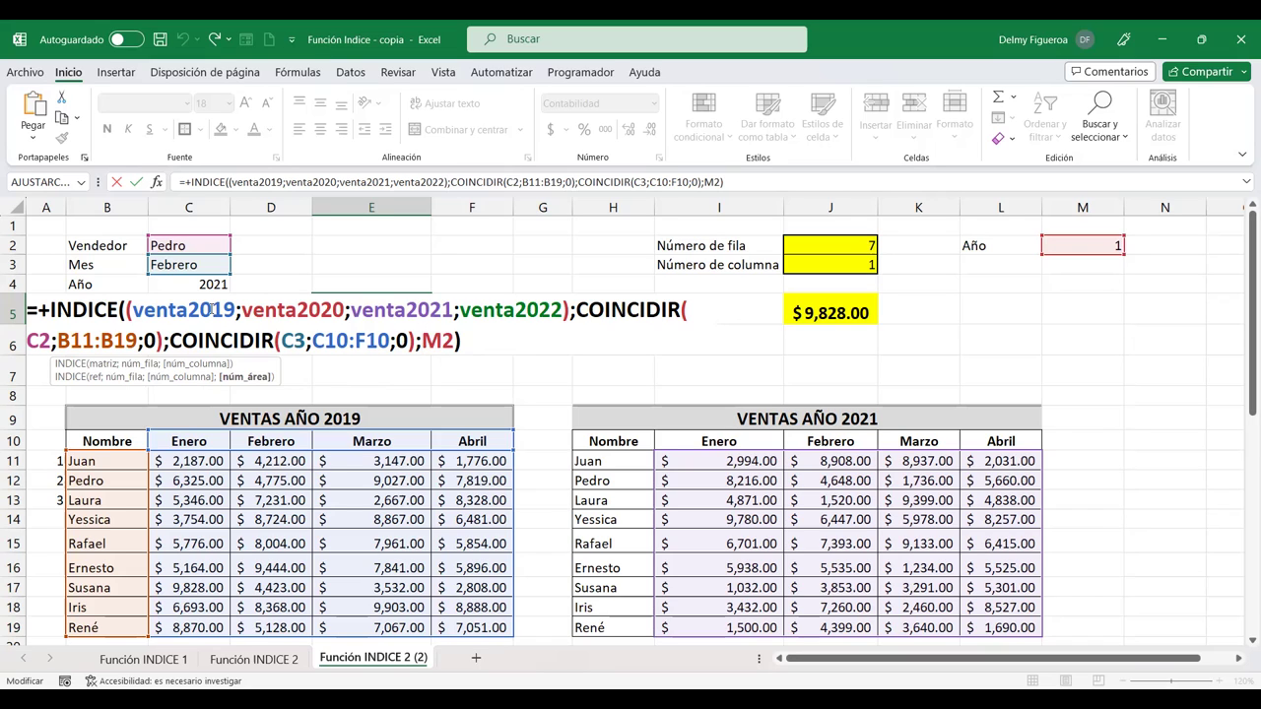
pyautogui.click(211, 309)
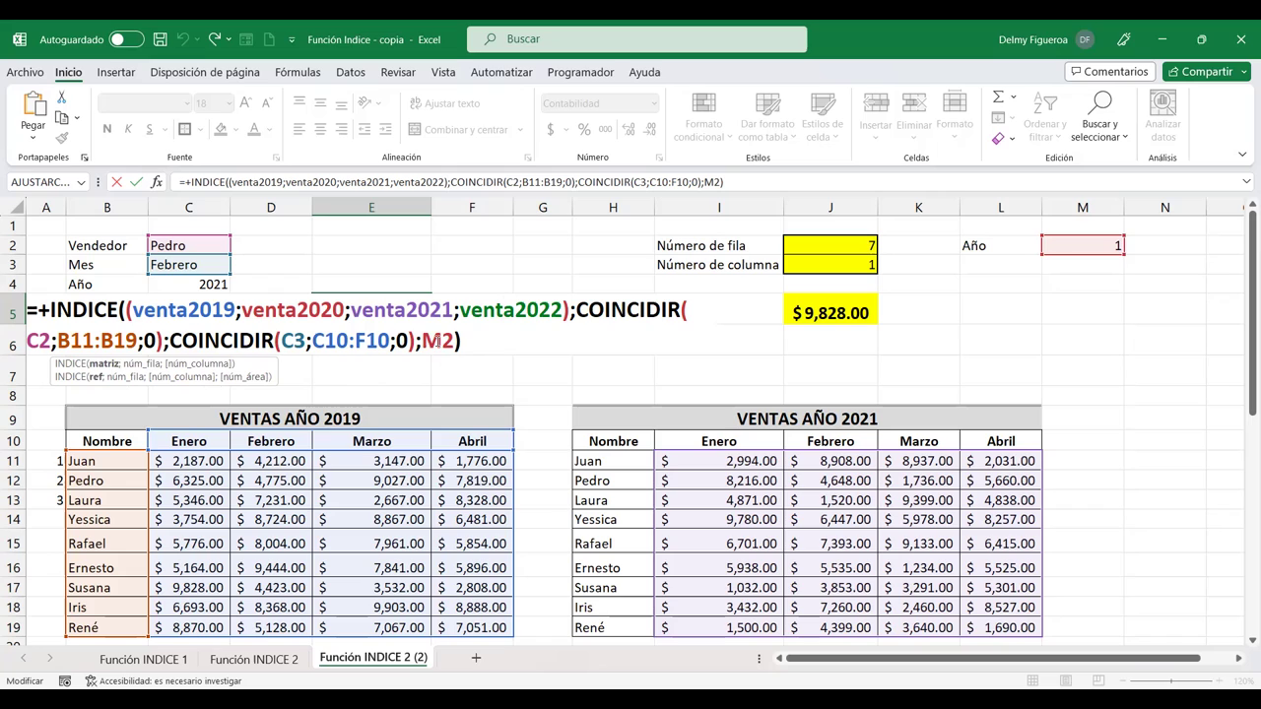
pyautogui.click(441, 340)
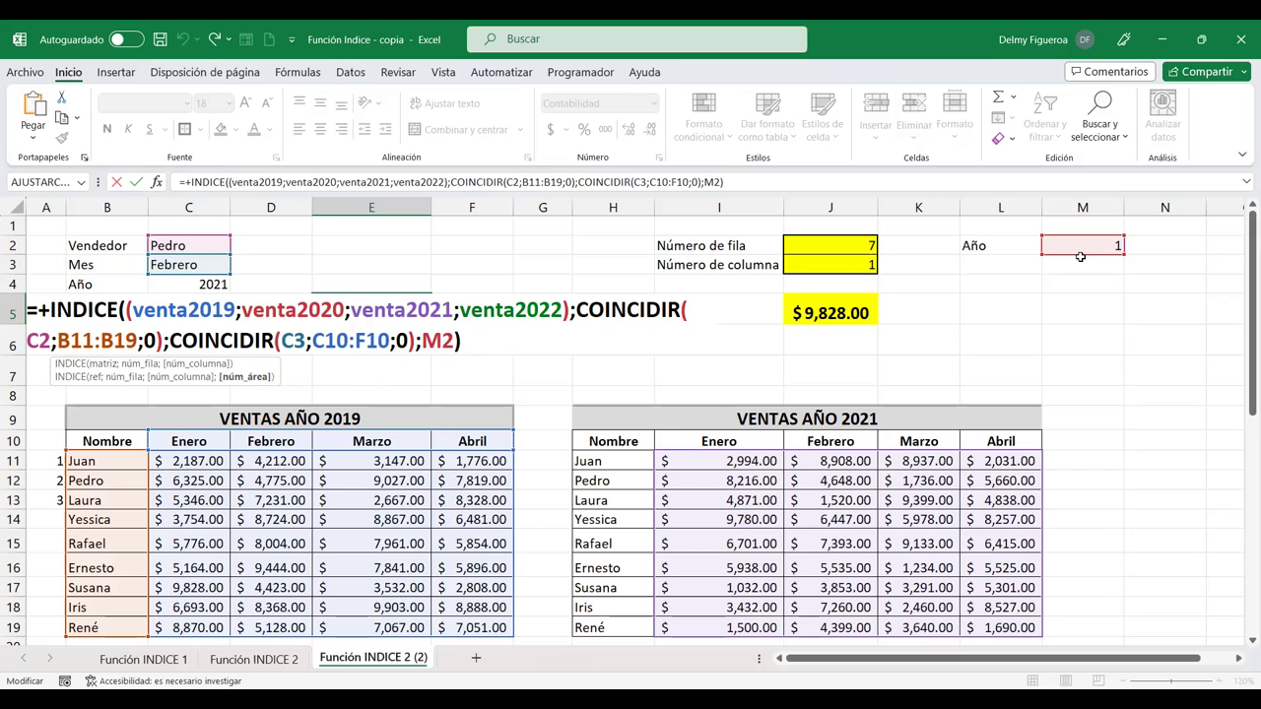
pyautogui.press('Return')
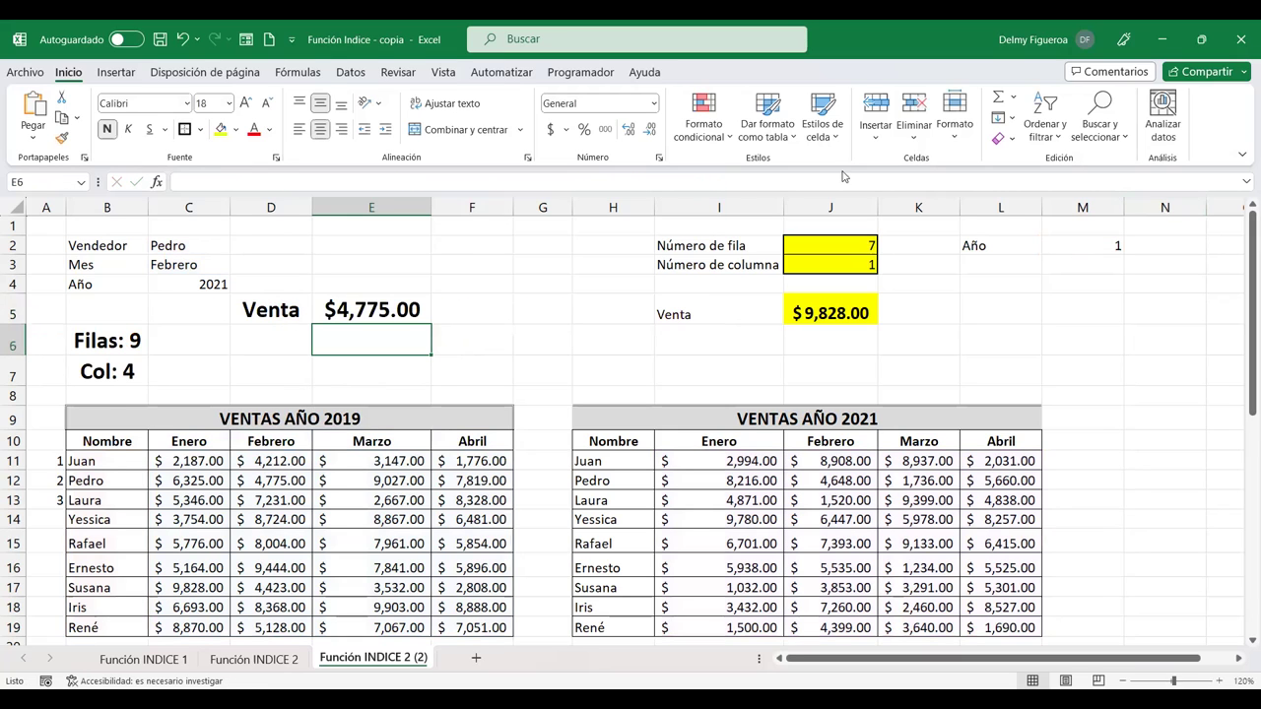
# Set the dropdowns to the seventh seller in C2, Enero in C3, and area 2 (the 2020 table) in M2
pyautogui.click(185, 250)
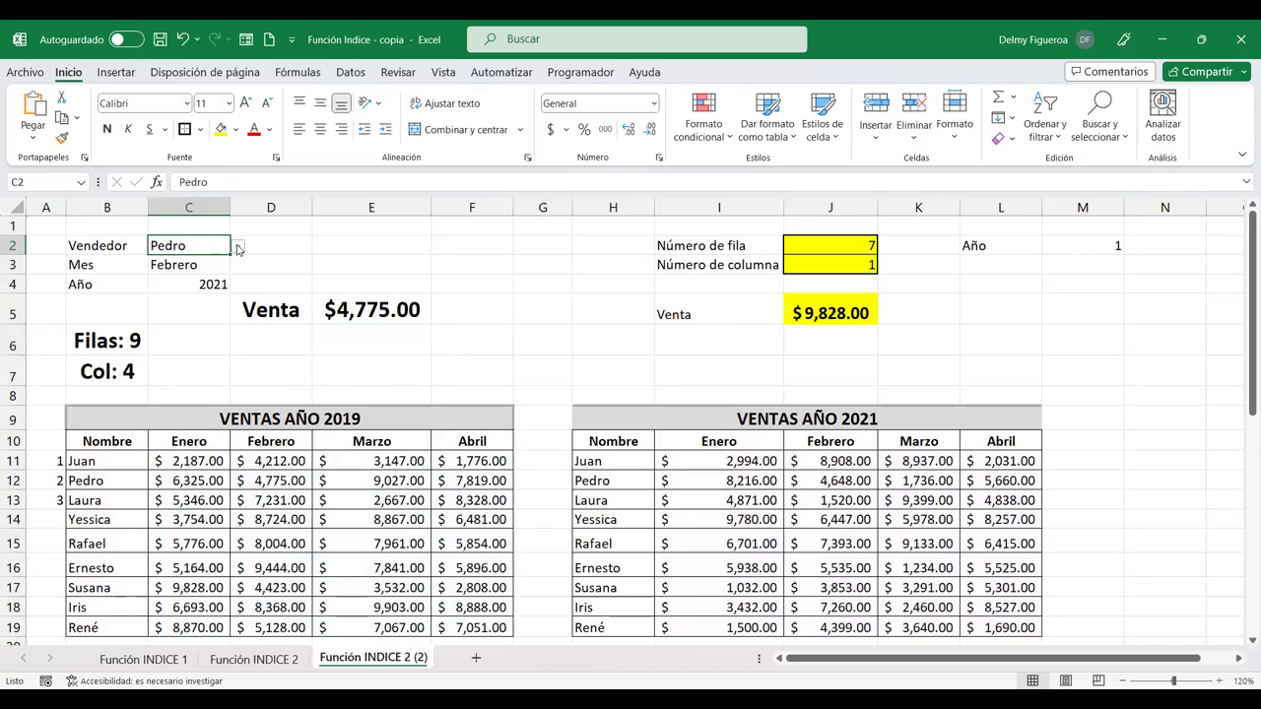
pyautogui.click(238, 249)
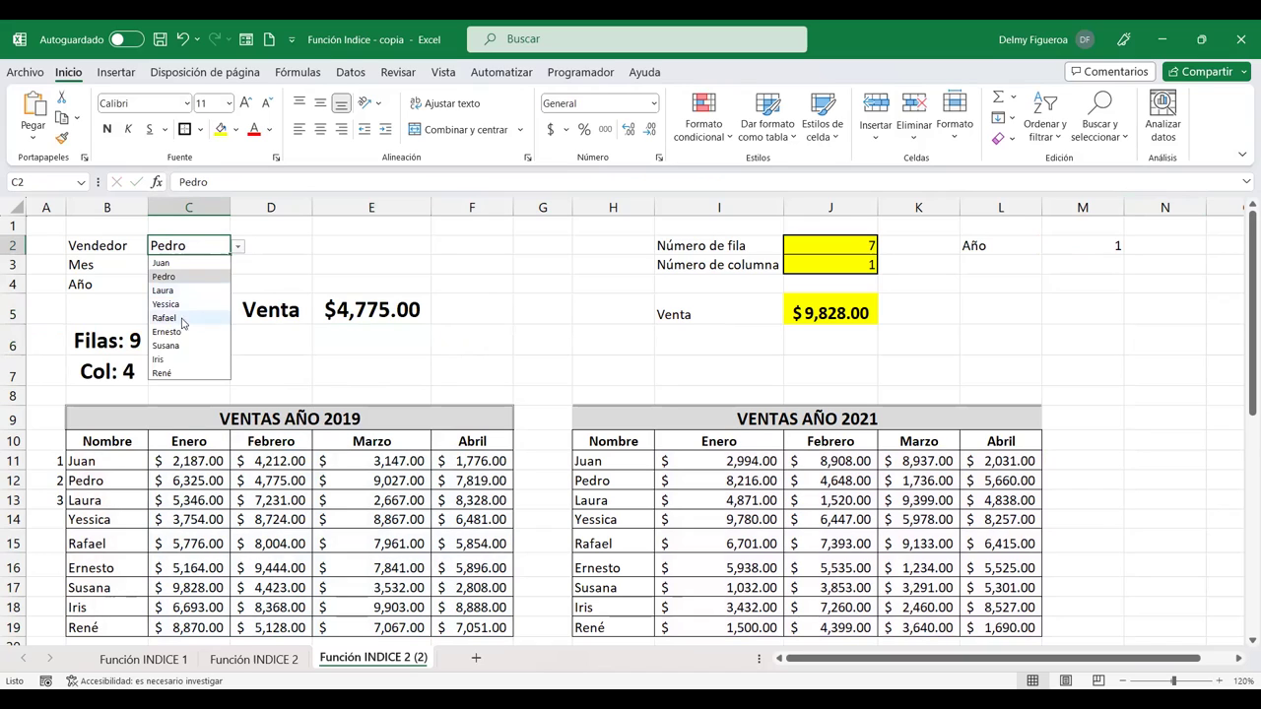
pyautogui.click(184, 346)
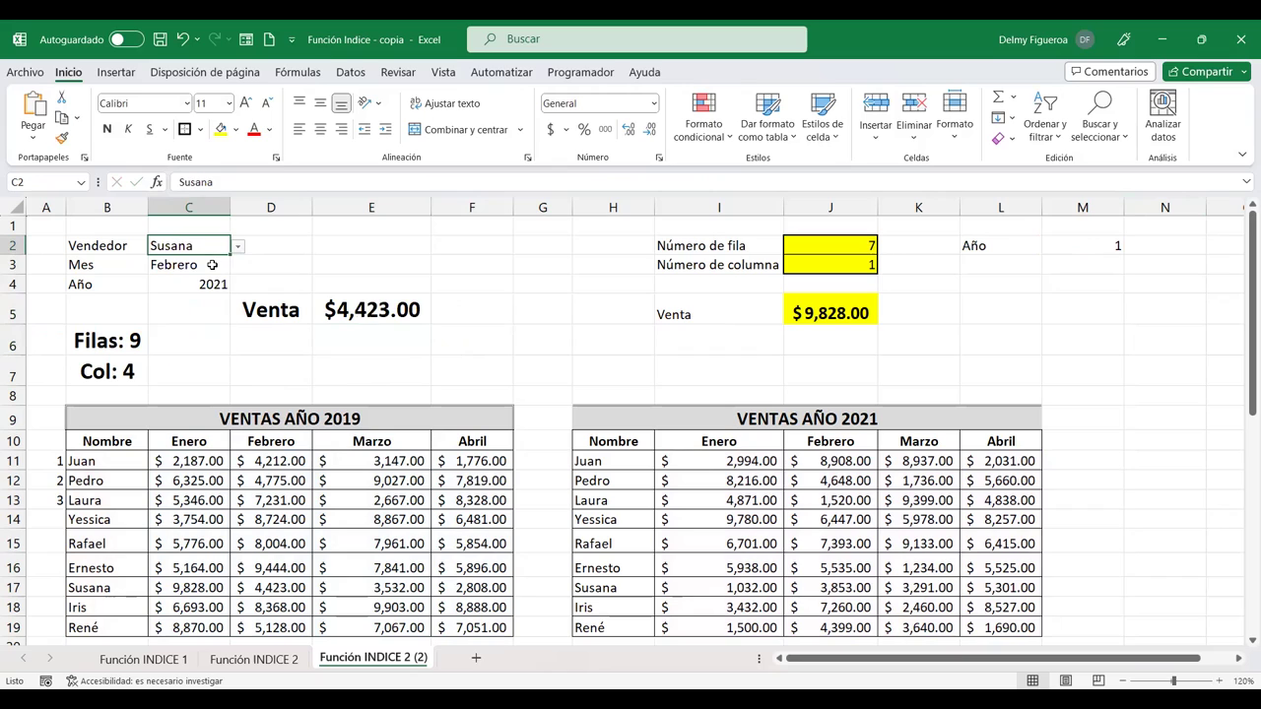
pyautogui.click(212, 265)
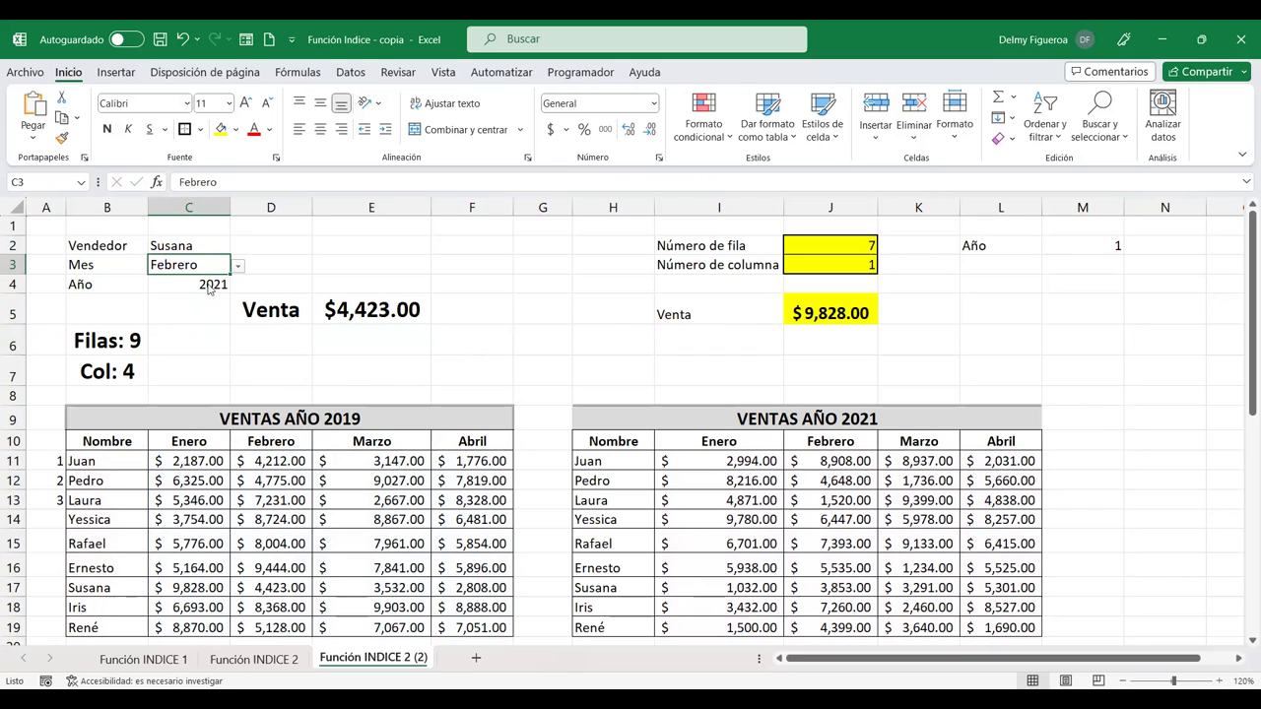
pyautogui.hotkey('alt', 'Down')
pyautogui.click(206, 284)
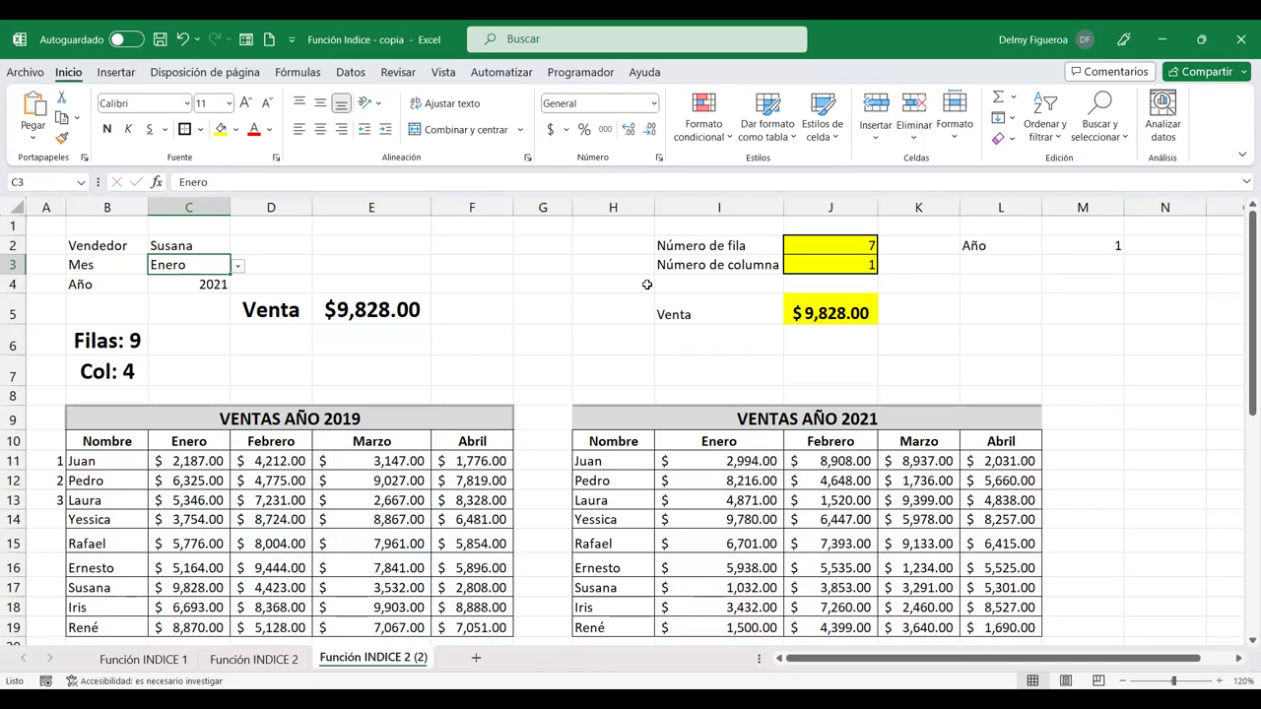
pyautogui.click(1102, 247)
pyautogui.click(1134, 247)
pyautogui.click(1111, 275)
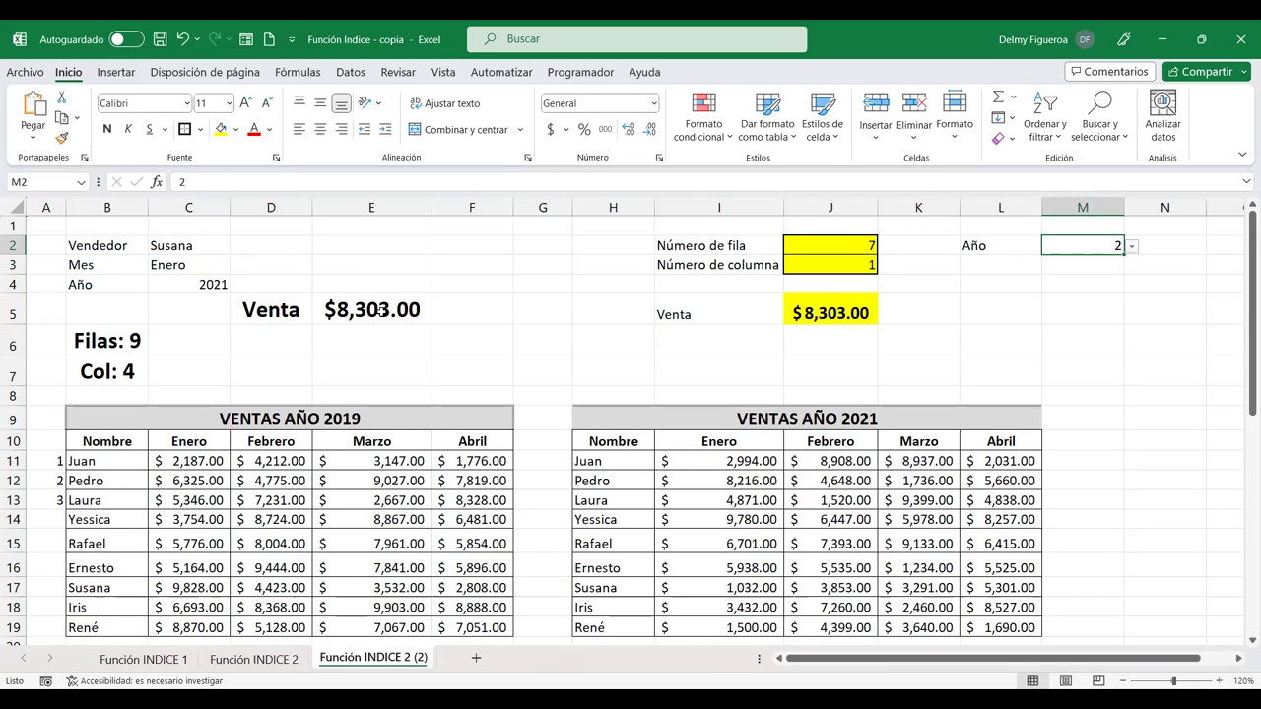
# Confirm that seller's January 2020 sale in C30 matches Venta's $8,303.00 in E5
pyautogui.scroll(-1, 379, 310)
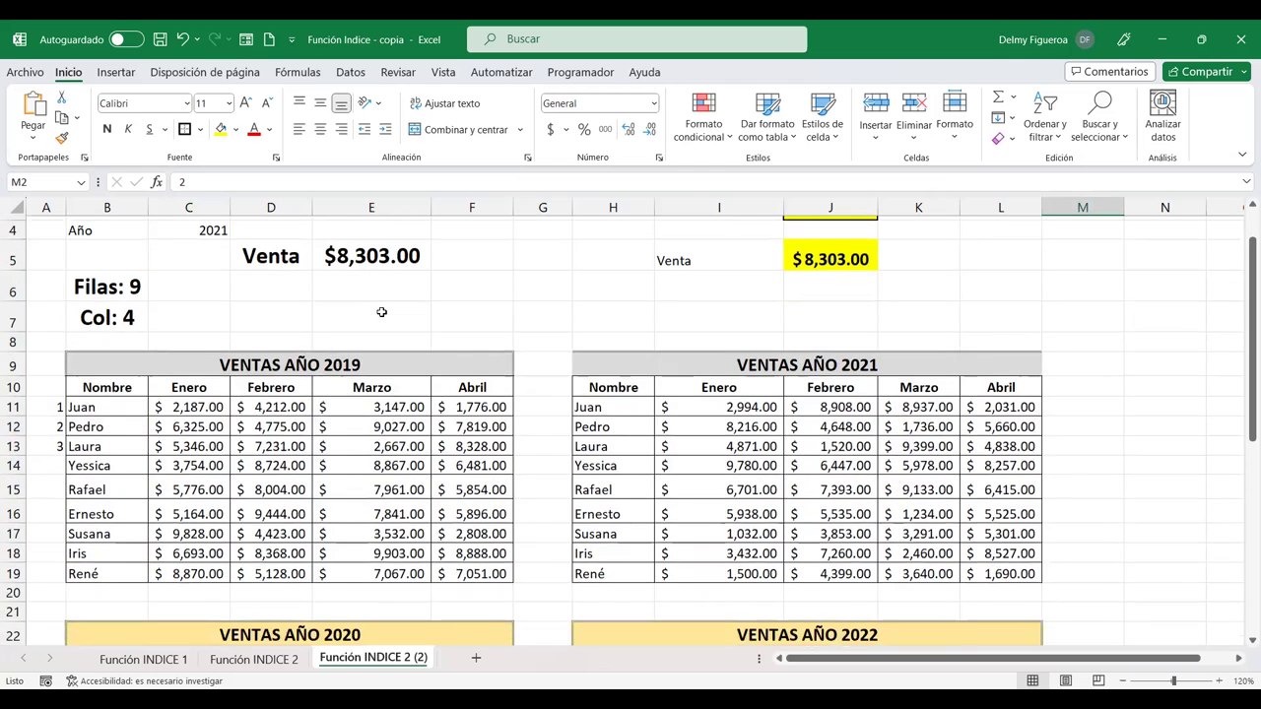
pyautogui.scroll(-4, 379, 311)
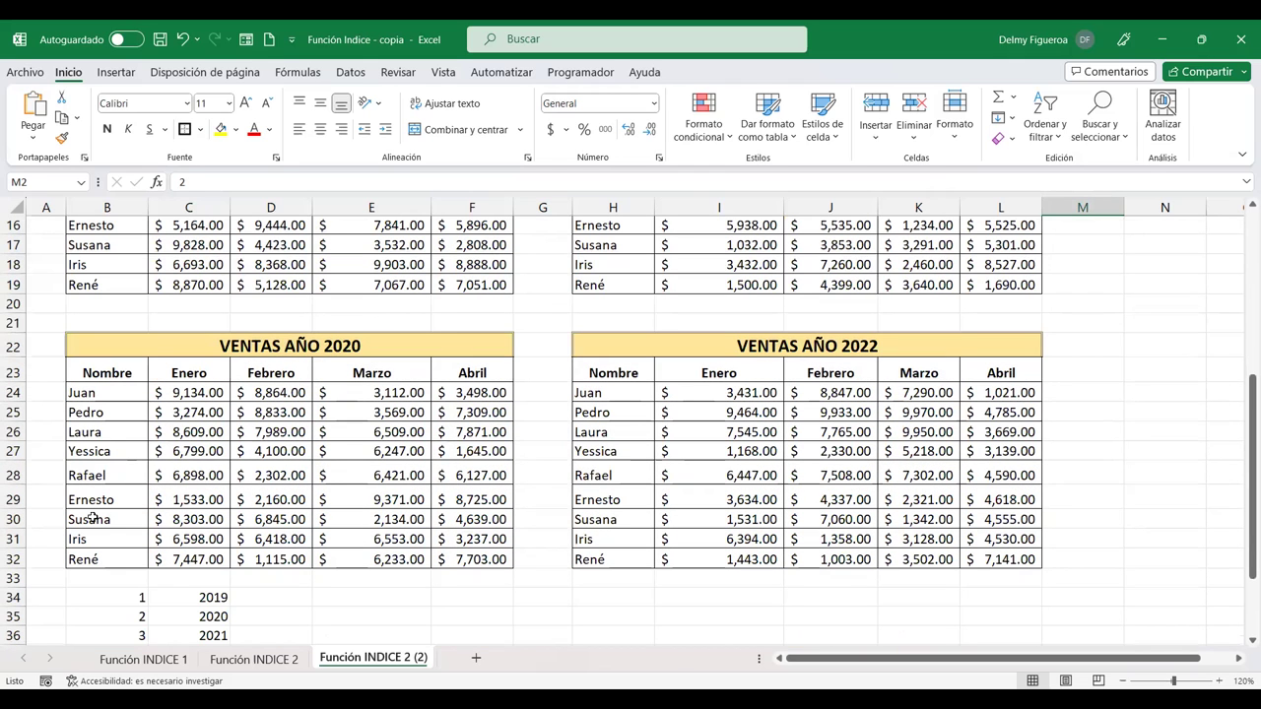
pyautogui.click(183, 518)
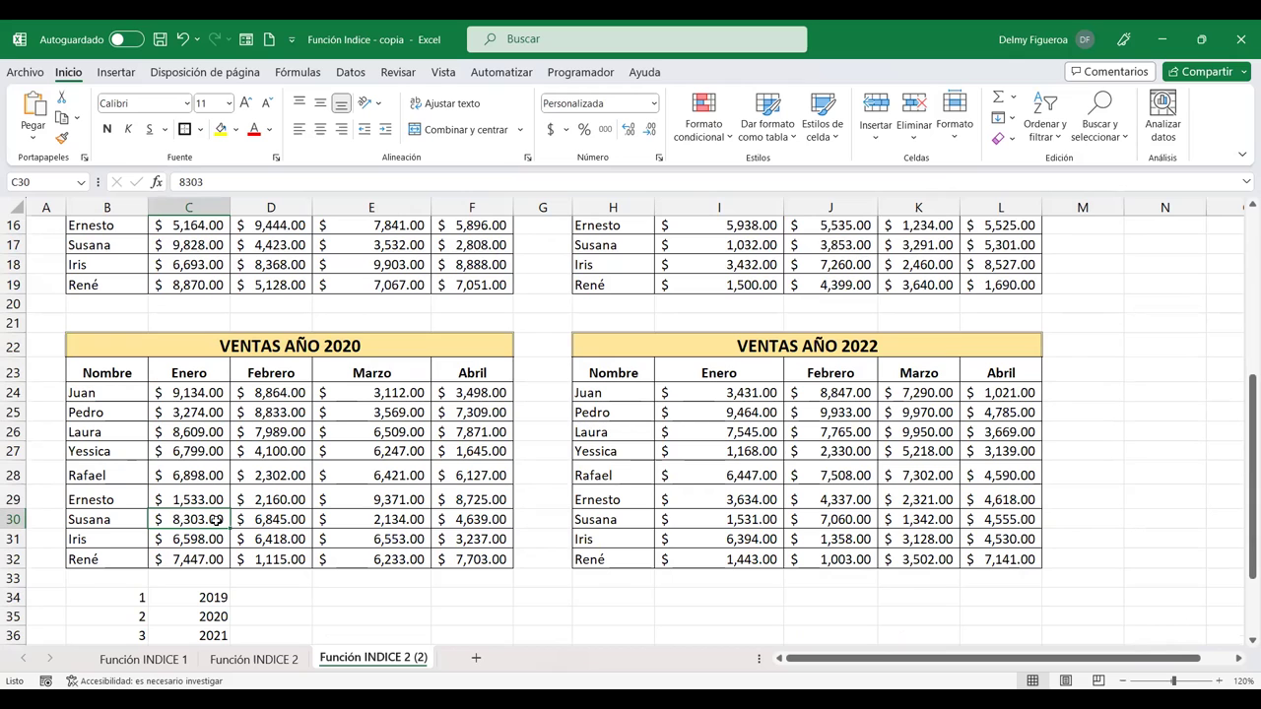
pyautogui.scroll(3, 485, 399)
pyautogui.scroll(2, 484, 394)
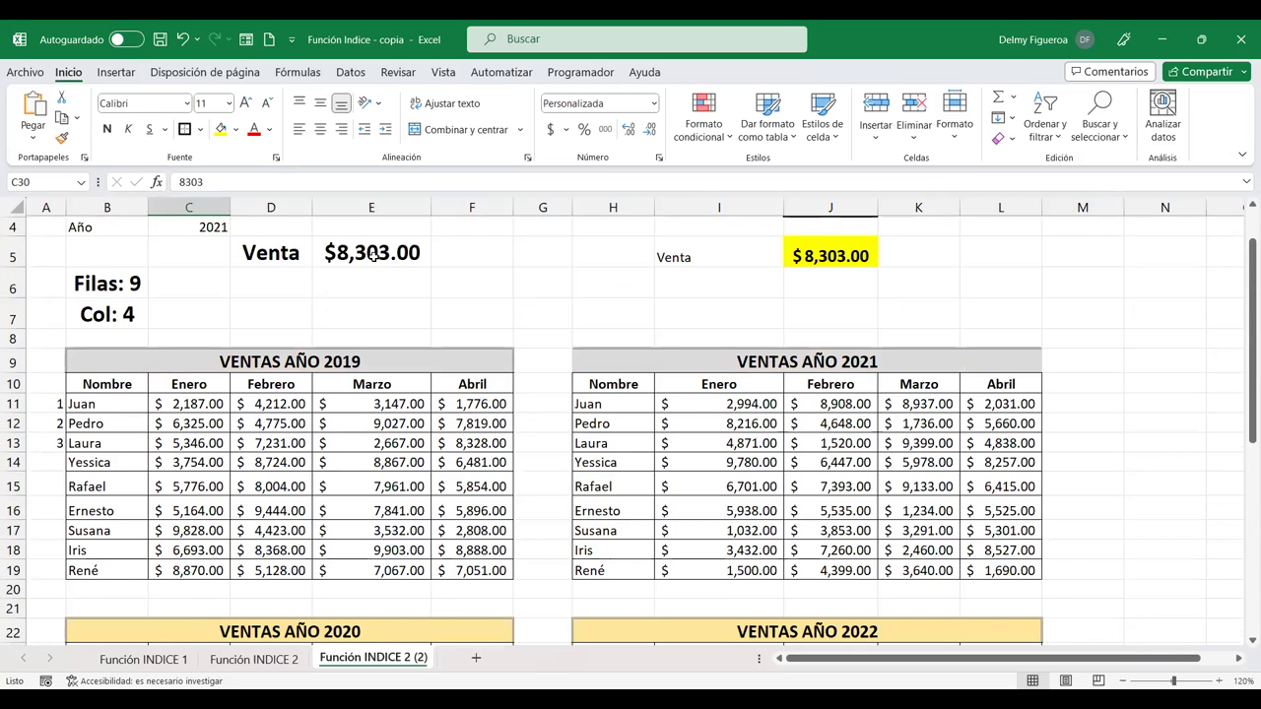
pyautogui.scroll(1, 417, 315)
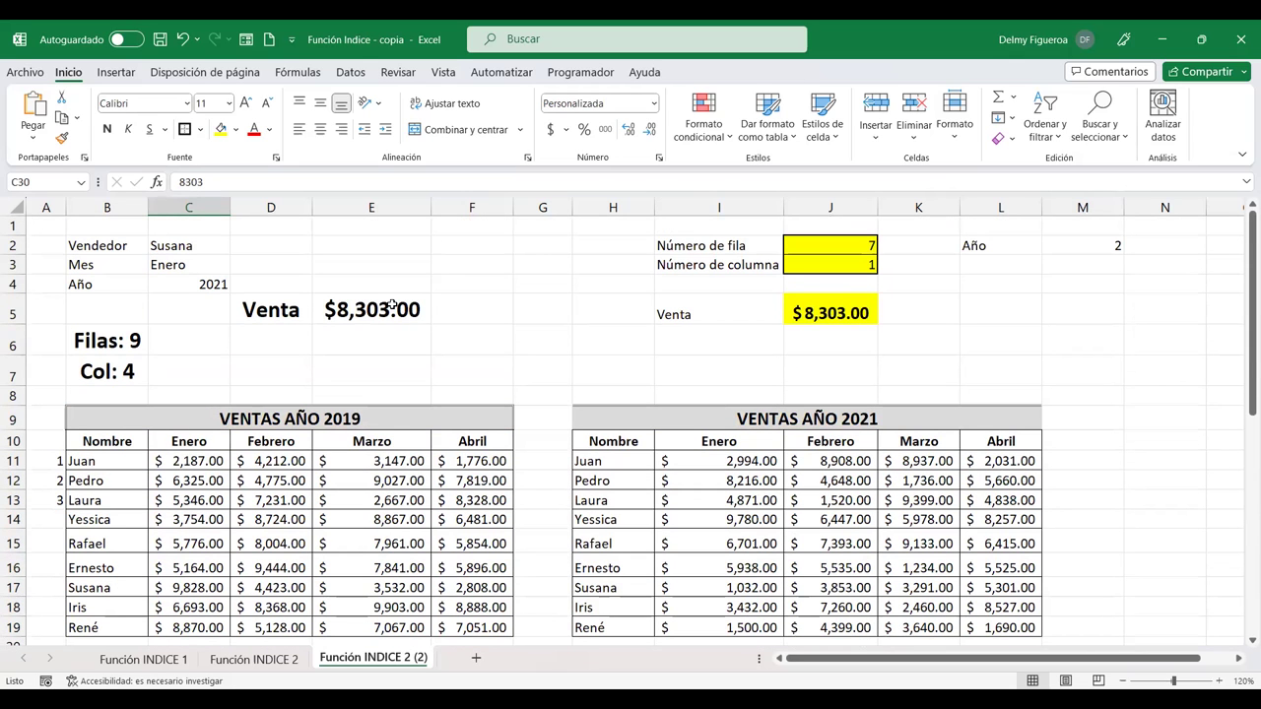
pyautogui.click(391, 303)
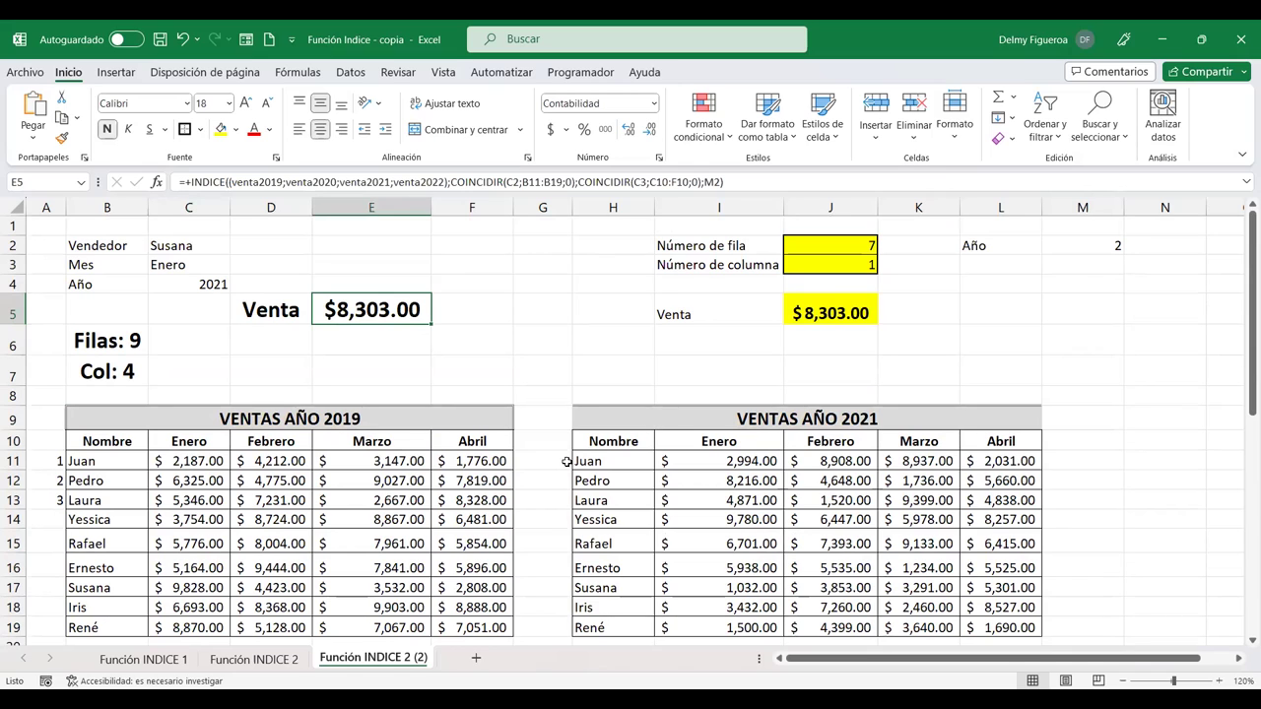
pyautogui.doubleClick(376, 304)
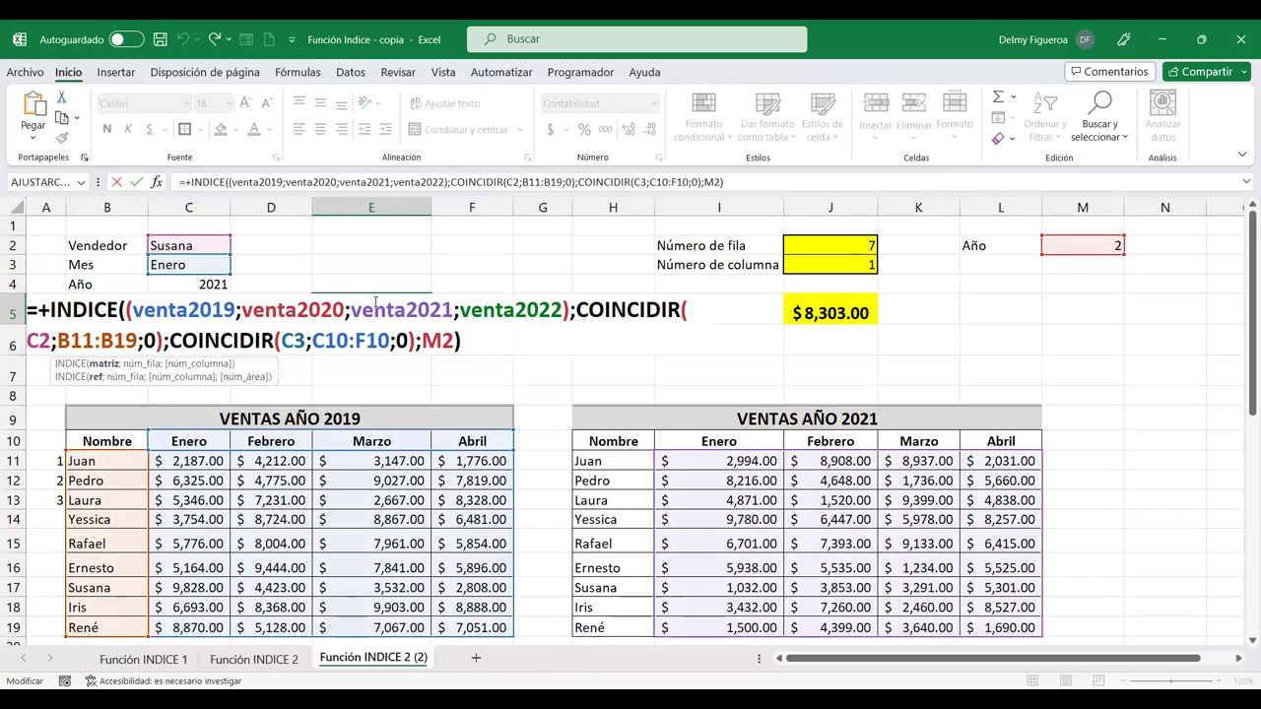
pyautogui.press('Return')
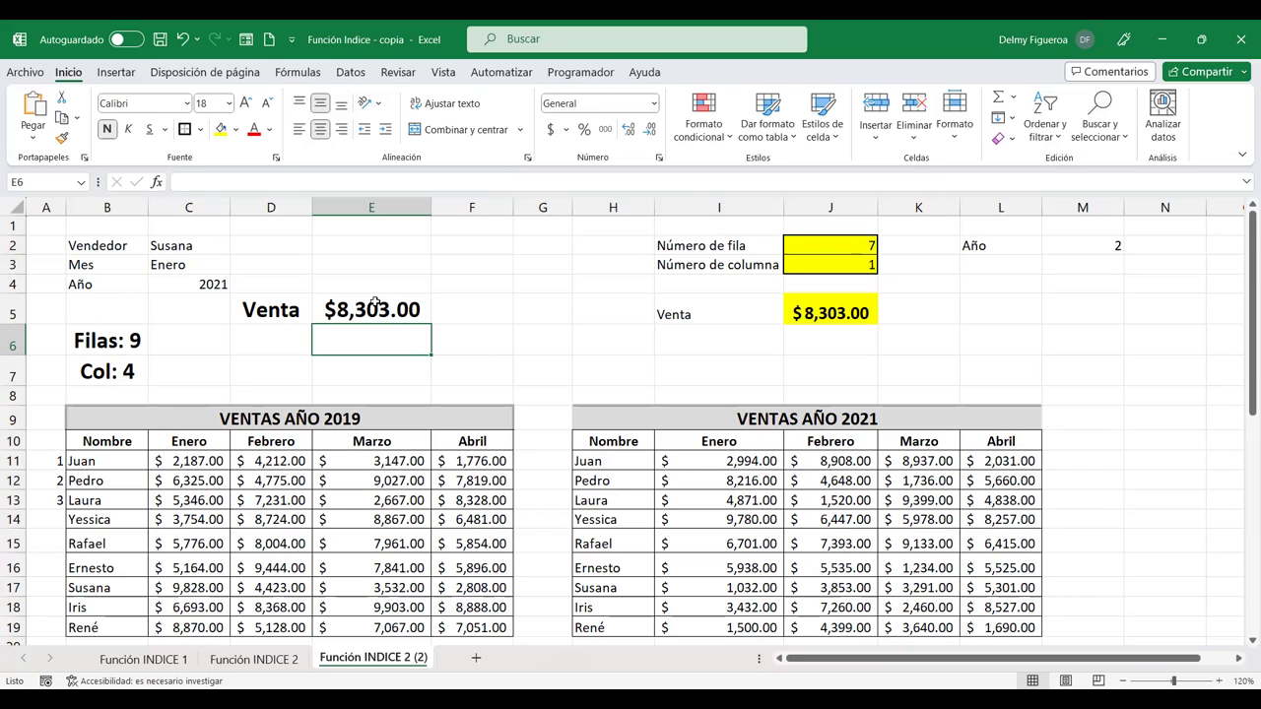
pyautogui.click(374, 305)
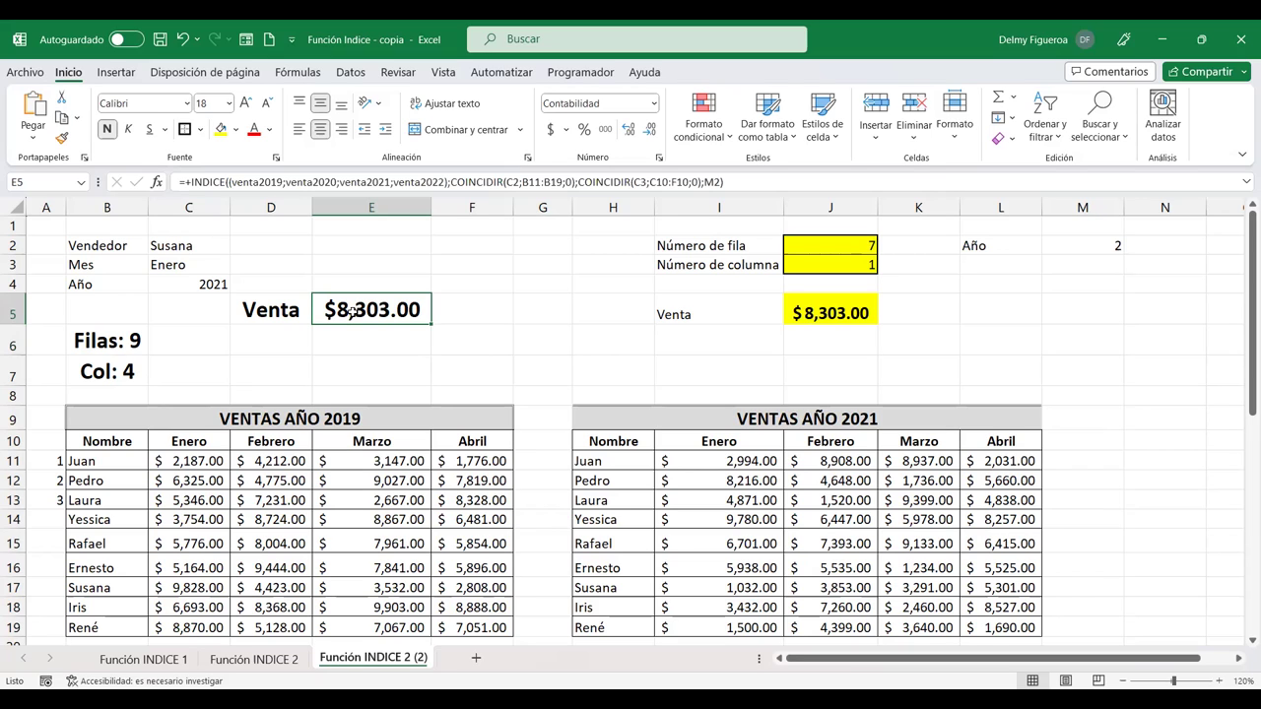
pyautogui.doubleClick(352, 312)
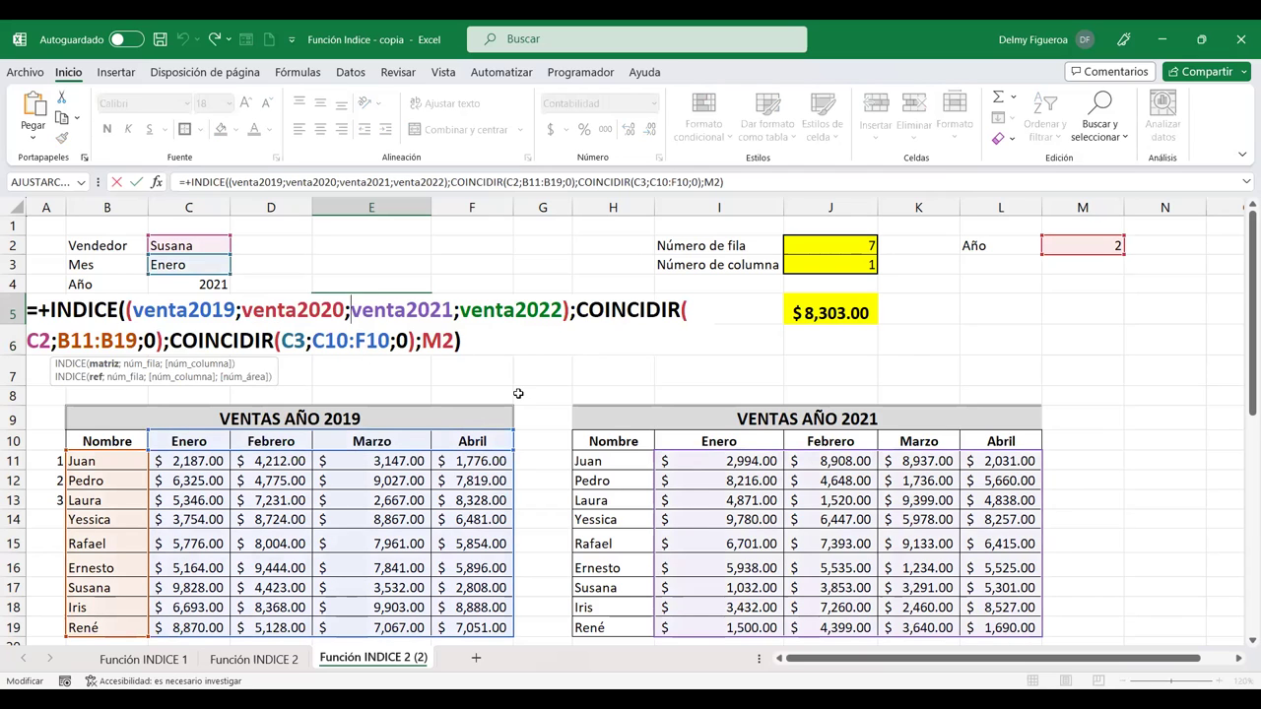
pyautogui.press('Return')
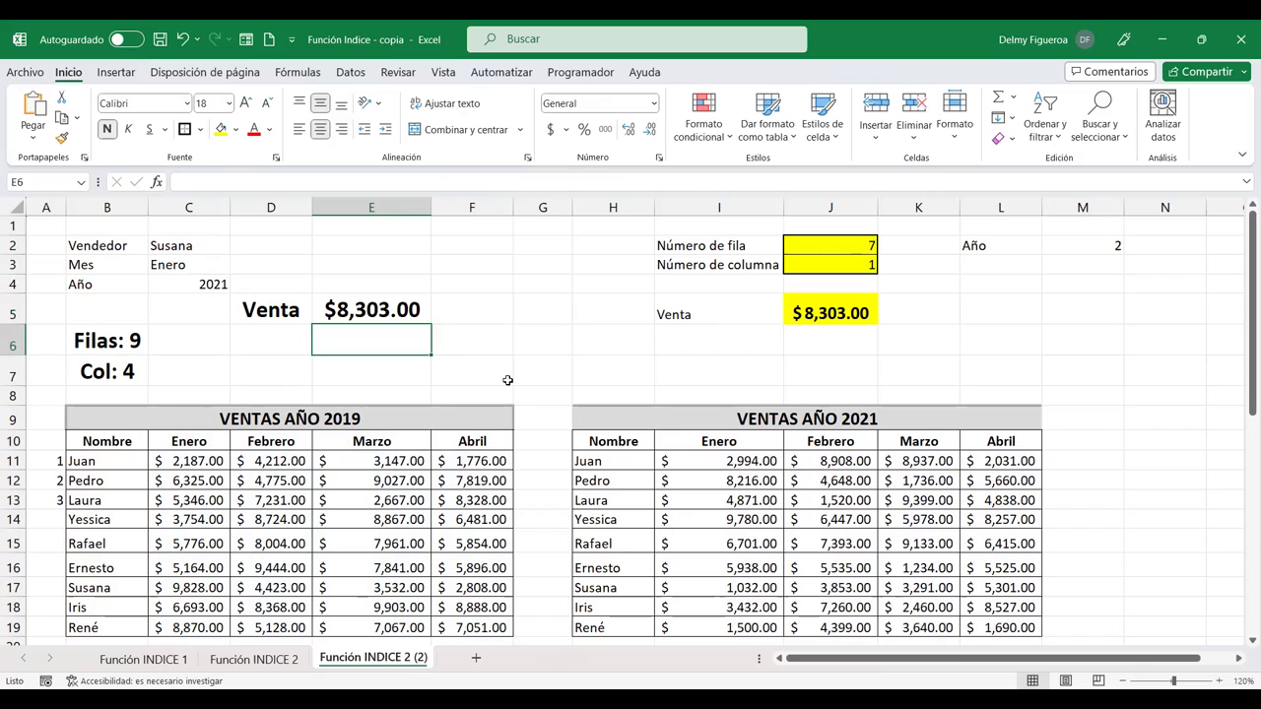